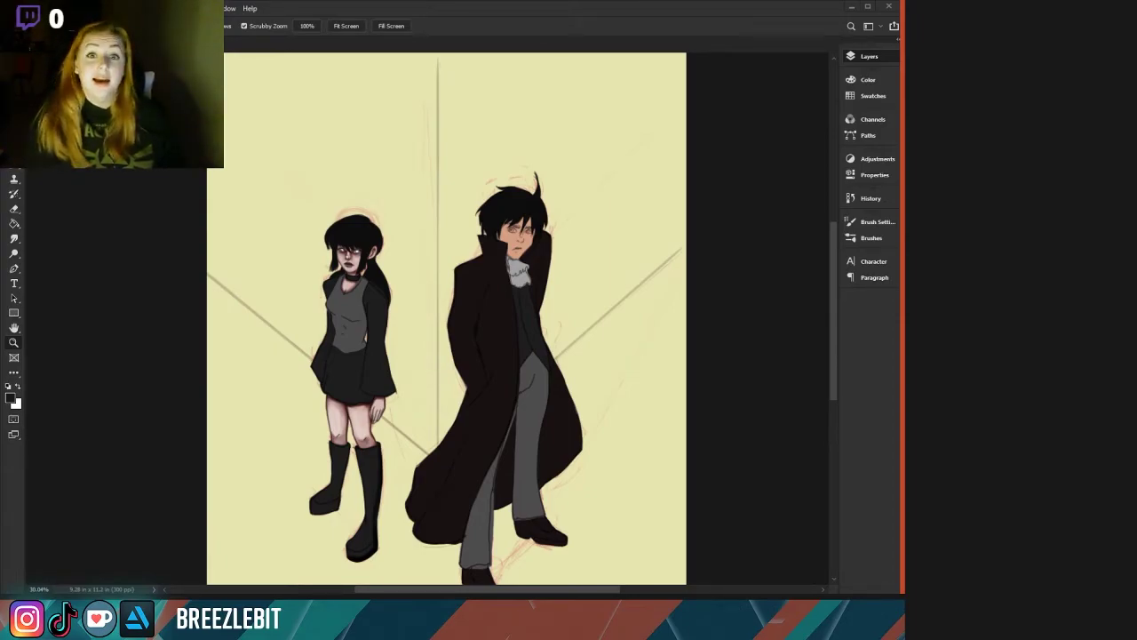
Examine the two coloured characters as a whole and the shaded face of the girl up close.
key("ctrl+plus")
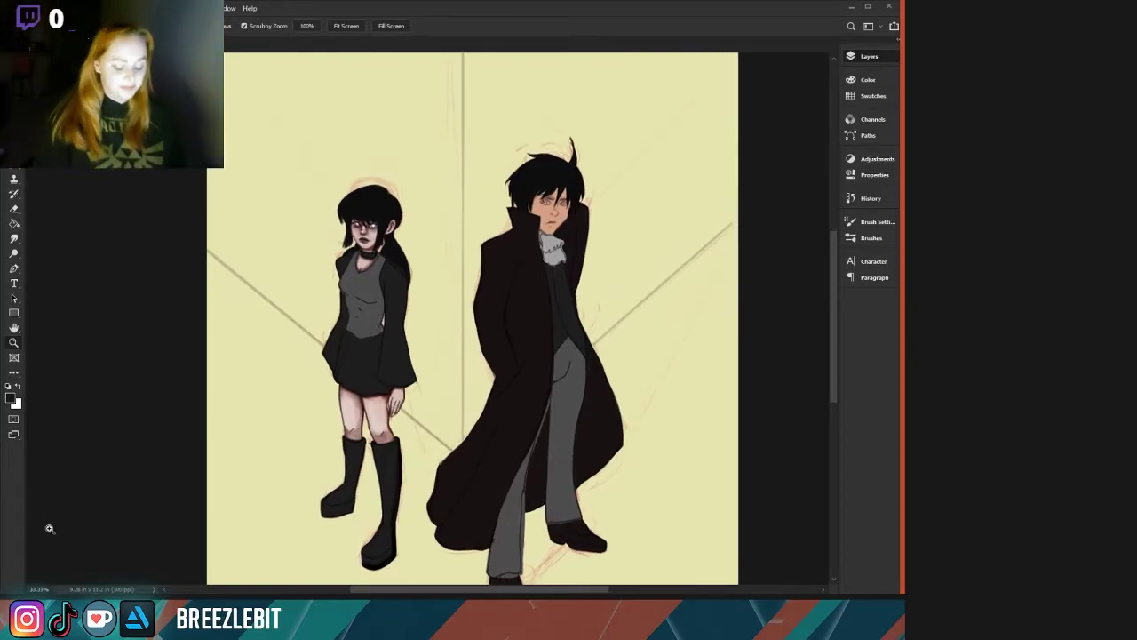
left_click_drag(294, 368, 203, 368)
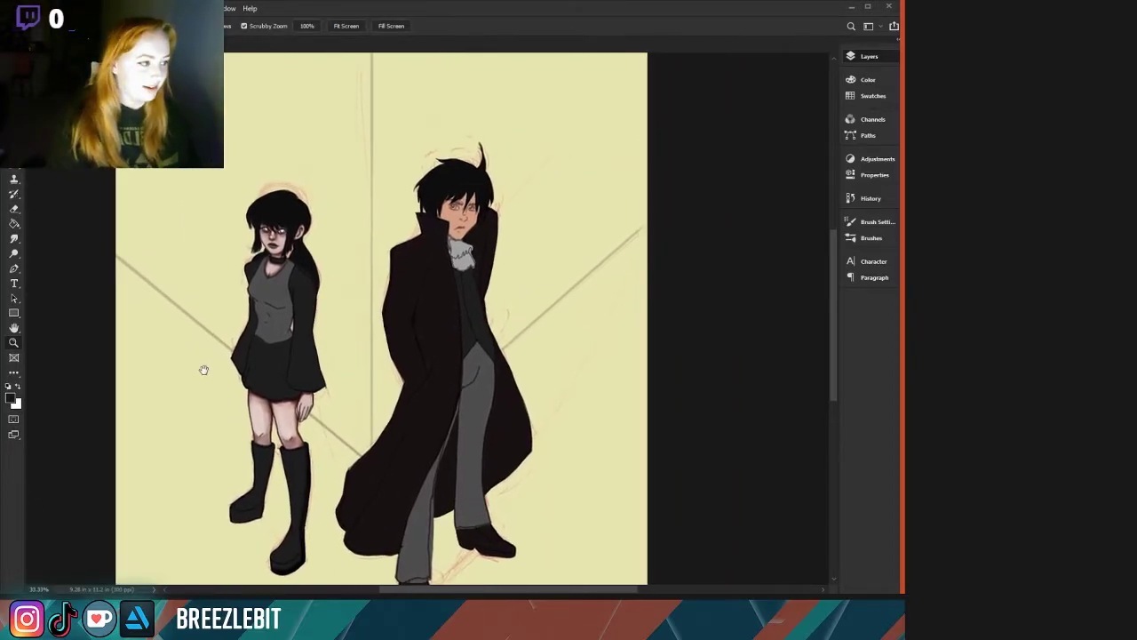
left_click(188, 325)
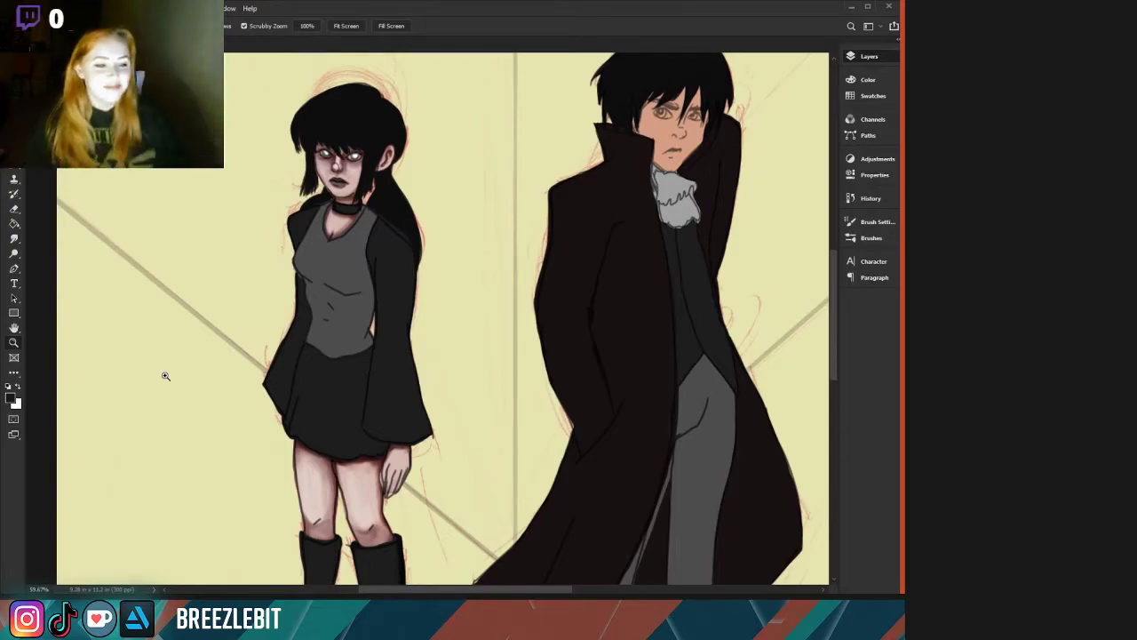
left_click_drag(271, 364, 245, 405)
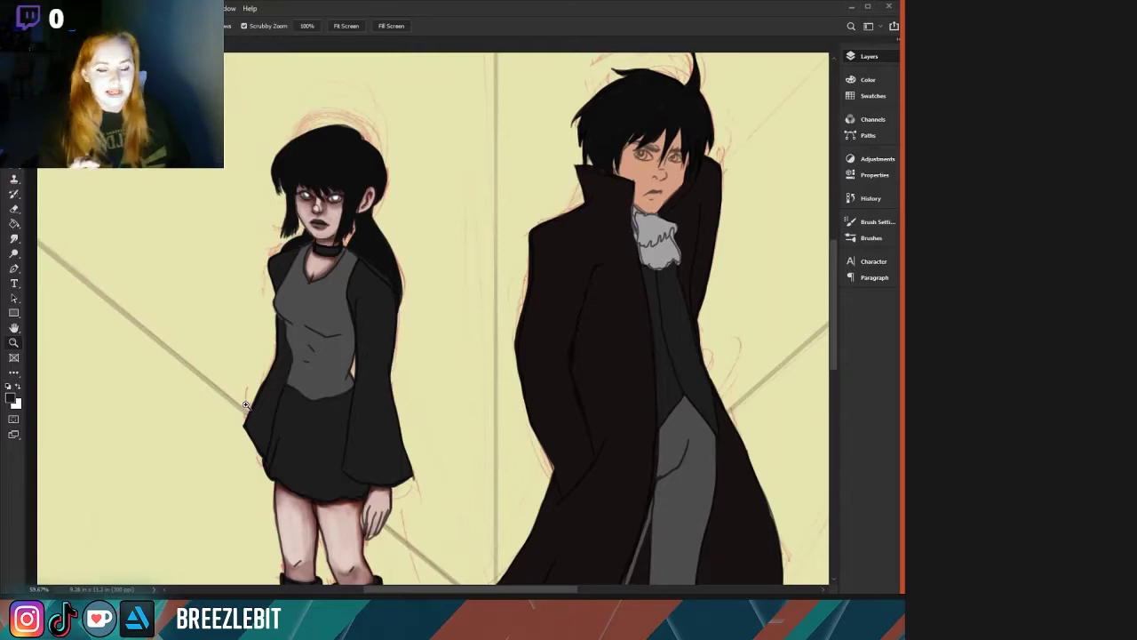
left_click(246, 405, "alt")
left_click_drag(208, 338, 159, 282)
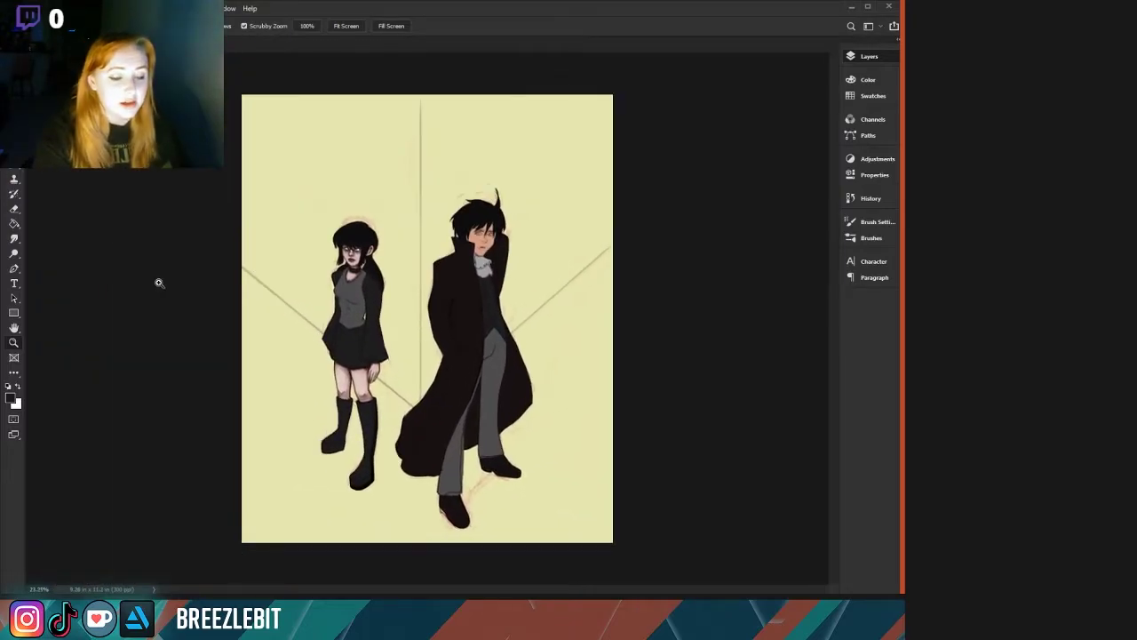
left_click_drag(449, 363, 492, 370)
left_click_drag(427, 308, 285, 407)
left_click_drag(376, 341, 388, 367)
left_click_drag(357, 318, 354, 382)
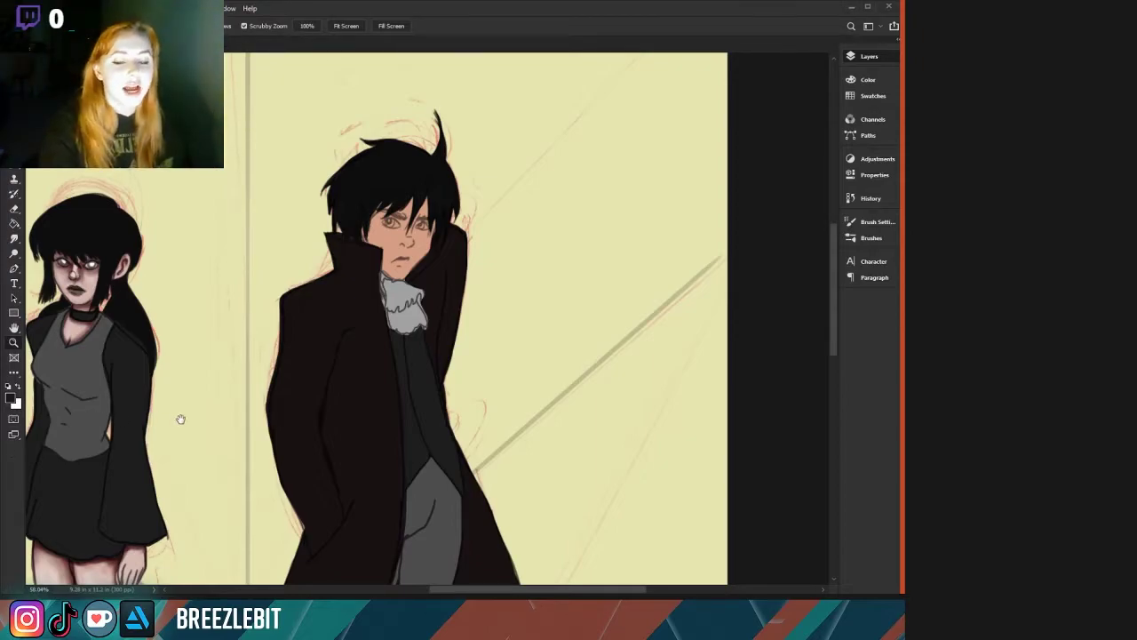
left_click_drag(180, 418, 375, 395)
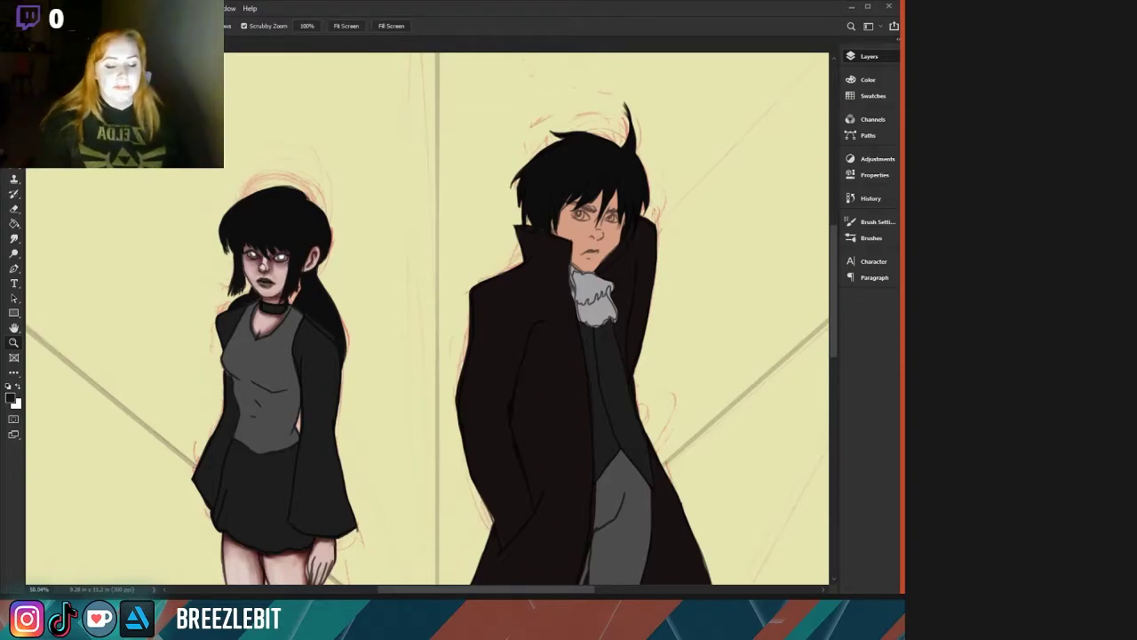
left_click_drag(240, 292, 304, 309)
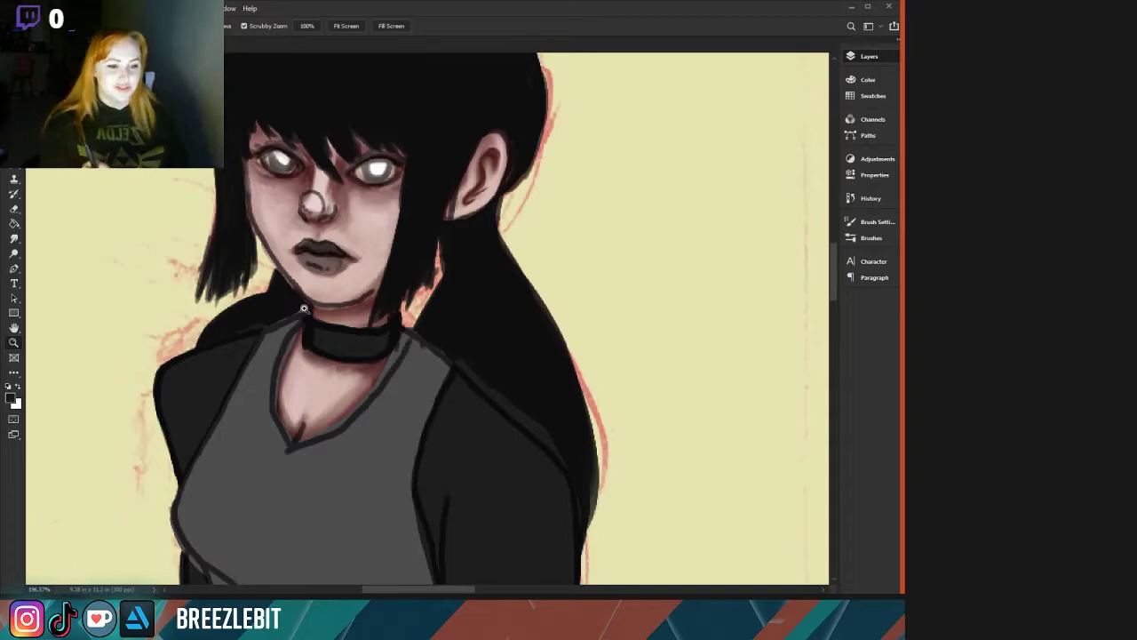
left_click_drag(201, 271, 217, 346)
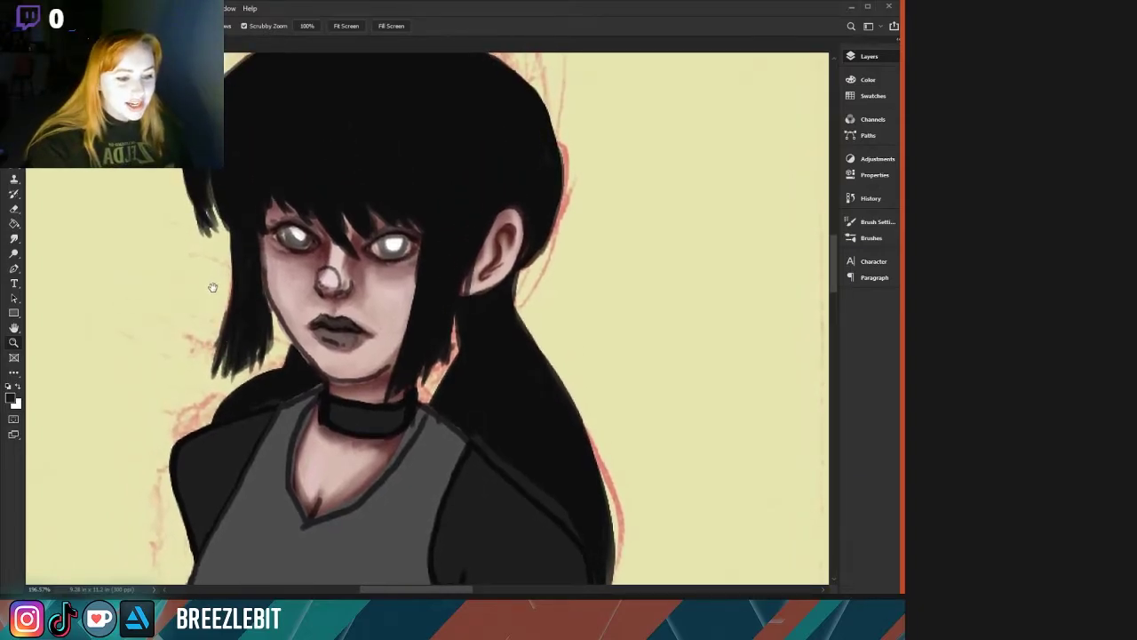
left_click_drag(213, 287, 142, 329)
left_click_drag(194, 387, 198, 329)
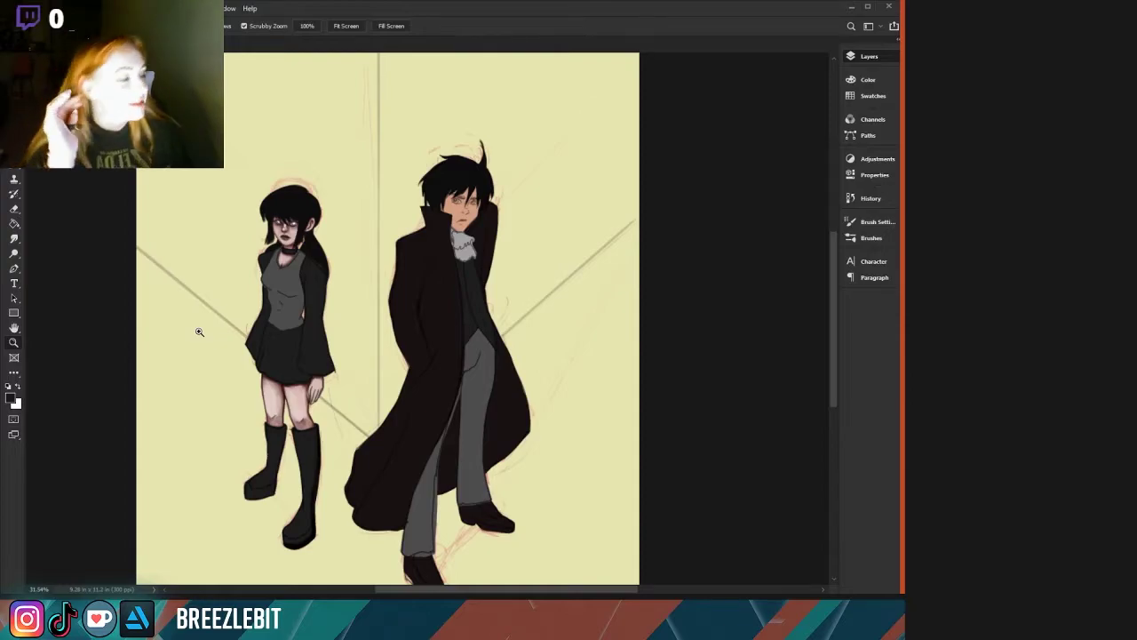
Hide the line art of both characters and inspect the girl's colours without outlines.
left_click(709, 147)
left_click(711, 151)
left_click(713, 152)
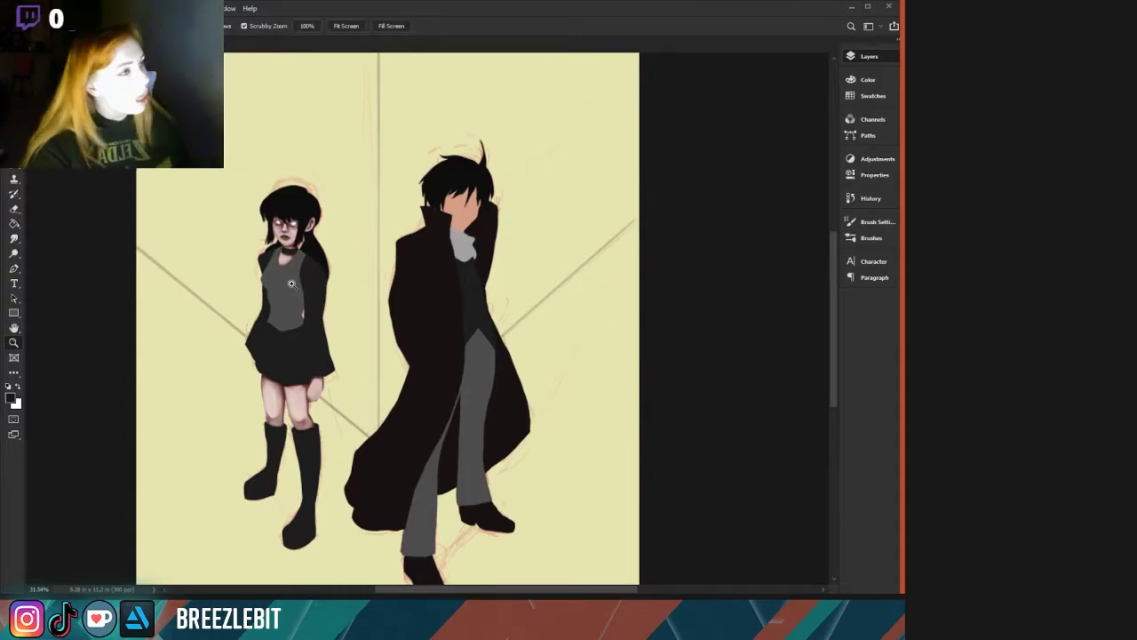
left_click_drag(228, 280, 257, 430)
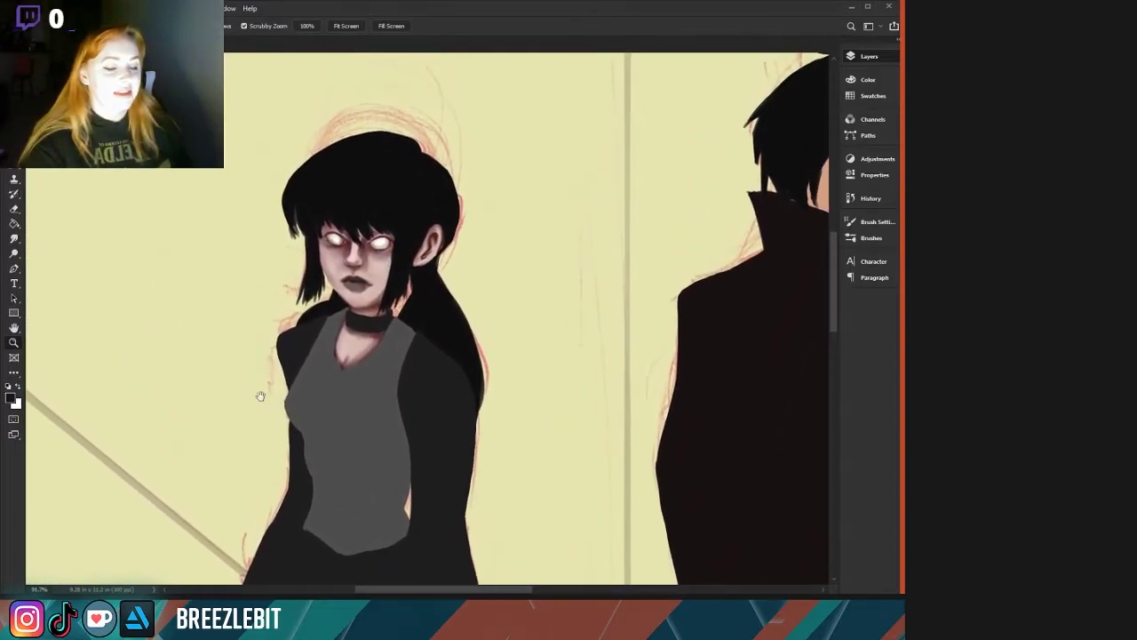
left_click_drag(262, 383, 239, 383)
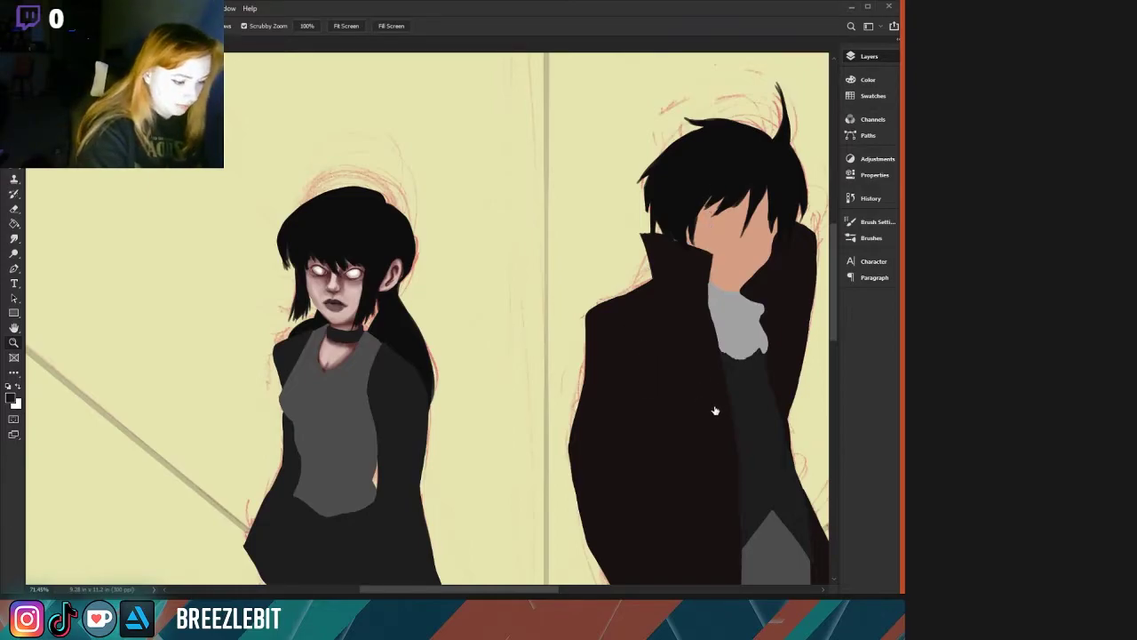
Hide the man's colour layers and the perspective guide lines to expose the red sketch beneath.
key("ctrl+z")
key("ctrl+shift+z")
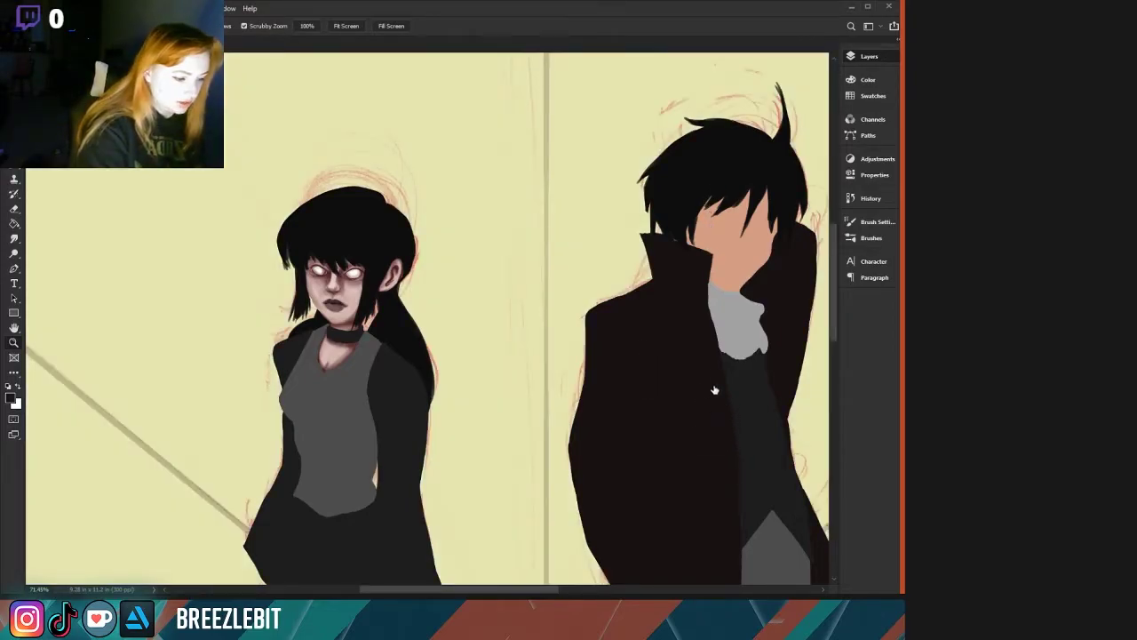
key("ctrl+z")
key("ctrl+z")
key("ctrl+z")
key("ctrl+z")
key("ctrl+z")
key("ctrl+z")
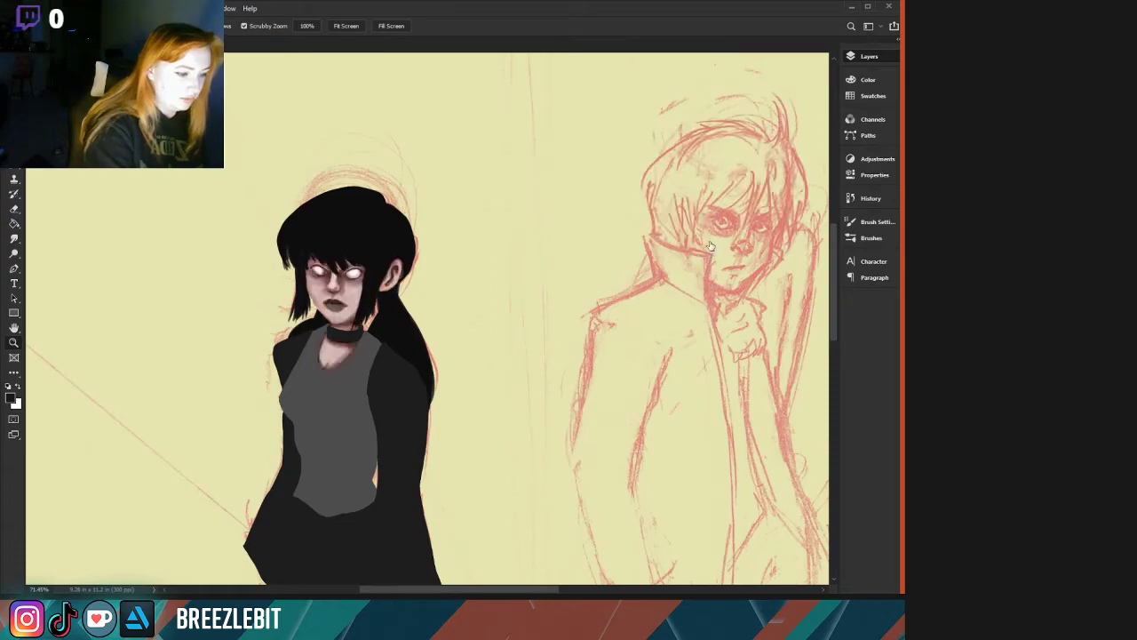
Hide the girl's clothing, hair and shaded skin layers to expose her red sketch.
key("ctrl+z")
key("ctrl+z")
key("ctrl+z")
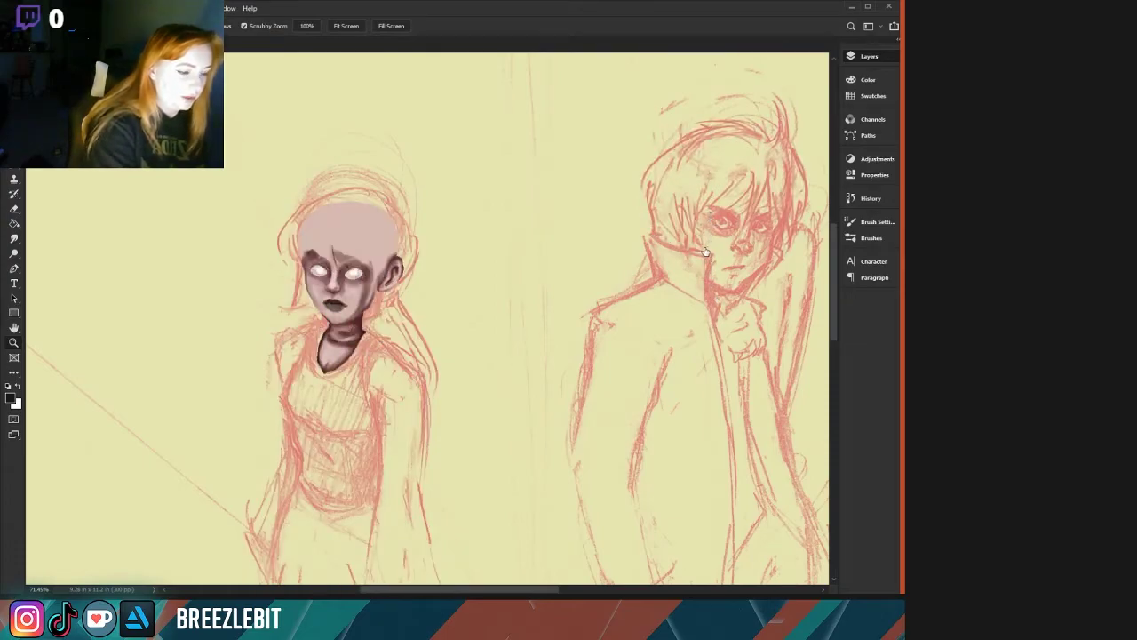
key("ctrl+z")
key("ctrl+z")
key("ctrl+z")
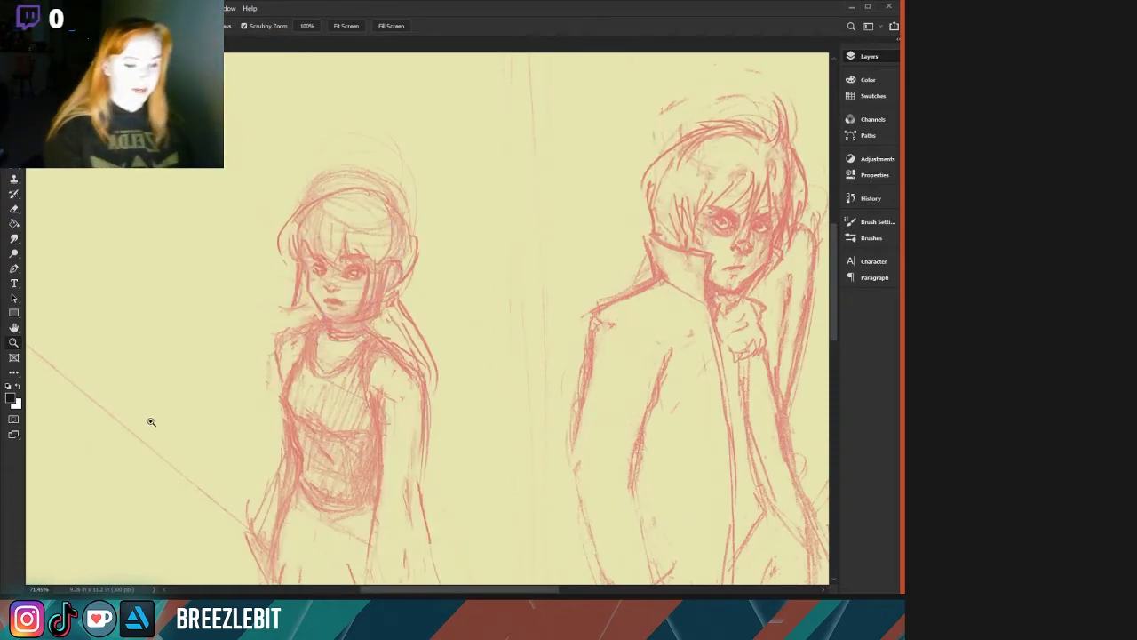
Show the perspective lines and both characters' line art, viewing them once without the red sketch and yellow background.
left_click_drag(204, 421, 221, 210)
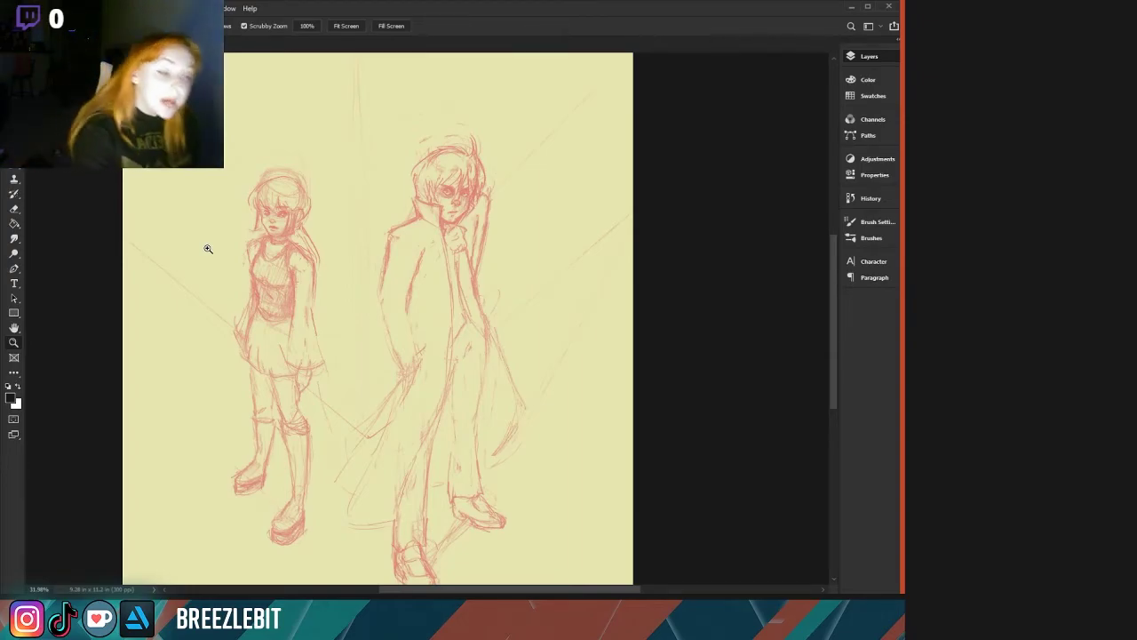
left_click(715, 387)
left_click(713, 366)
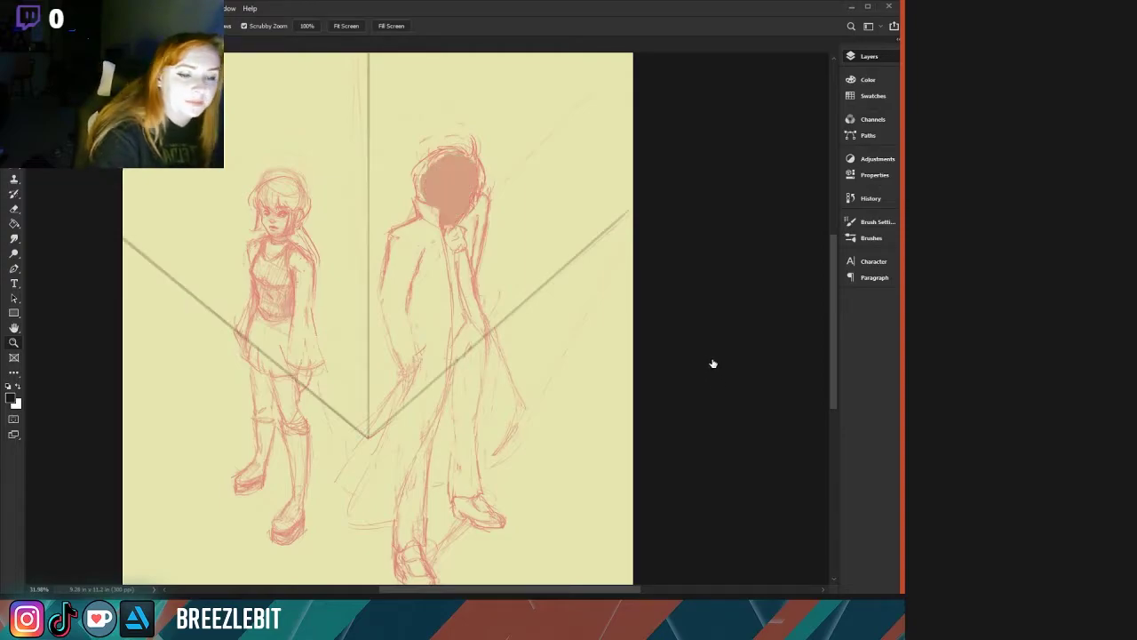
left_click(713, 365)
left_click(716, 168)
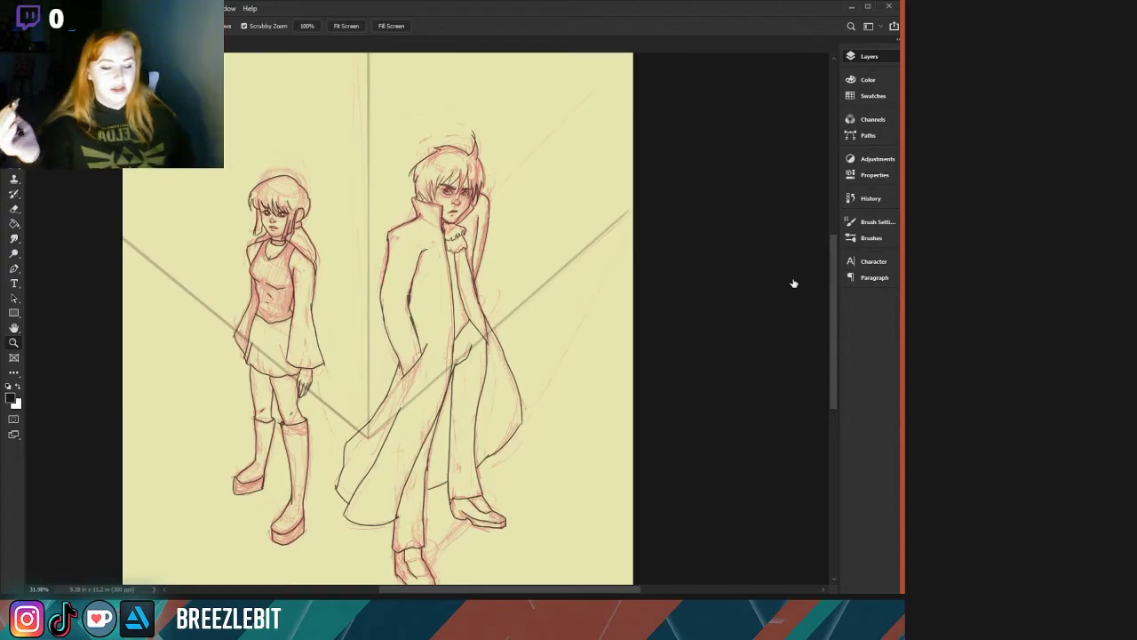
left_click(709, 406)
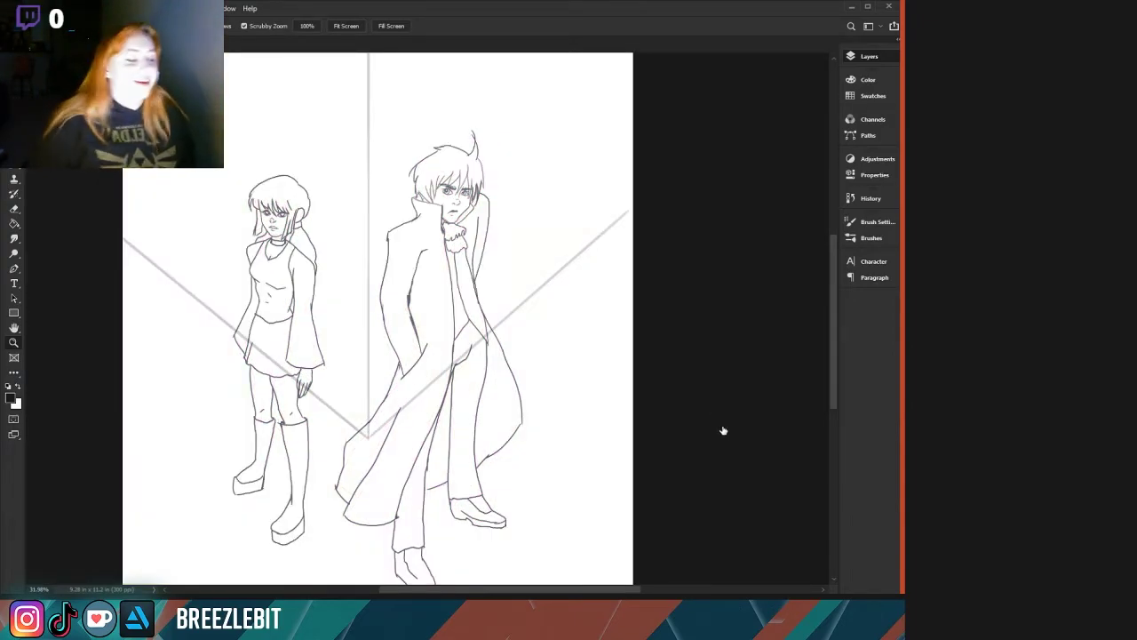
key("ctrl+comma")
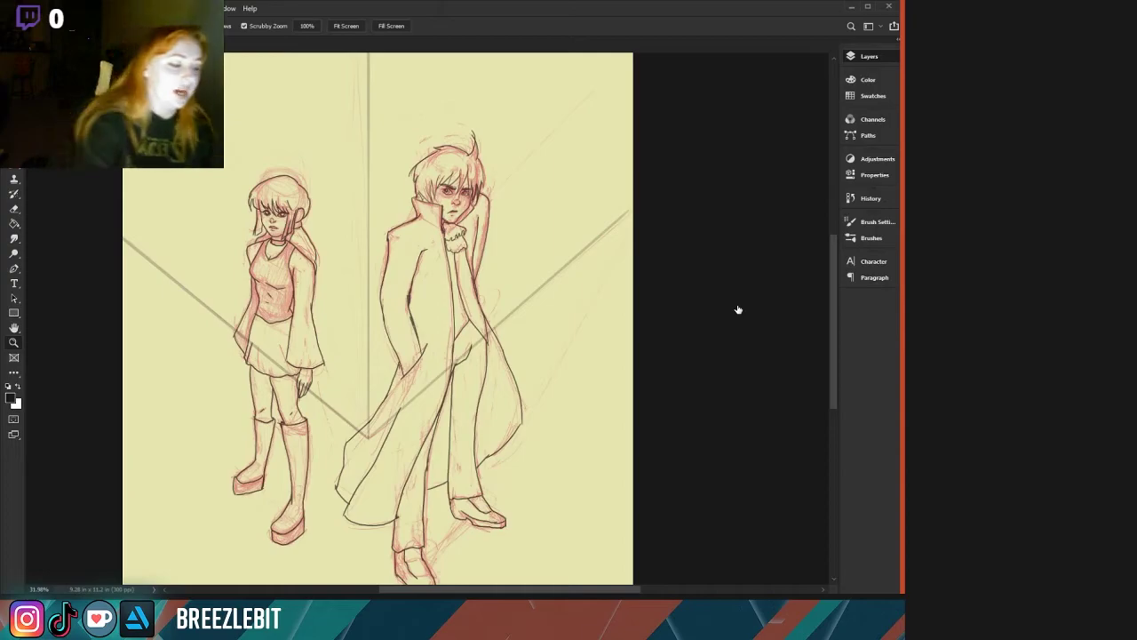
Show the man's clothing, skin and hair colour layers again beneath the line art.
left_click(713, 340)
left_click(716, 345)
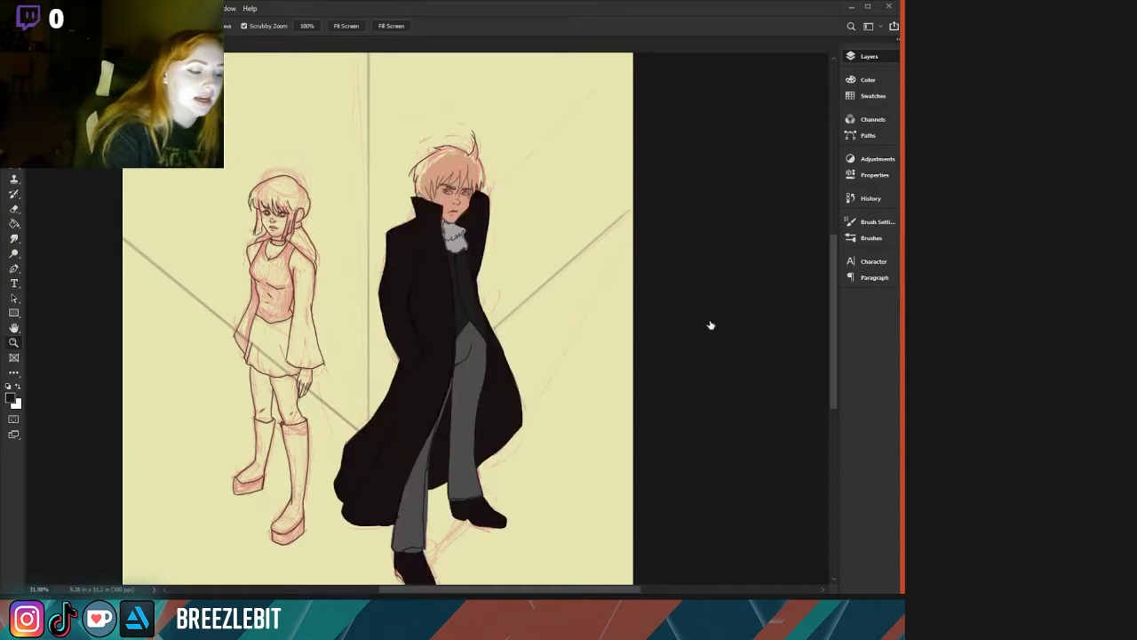
left_click(711, 325)
left_click(710, 320)
Show the girl's shaded skin, clothing and hair layers again.
left_click(711, 341)
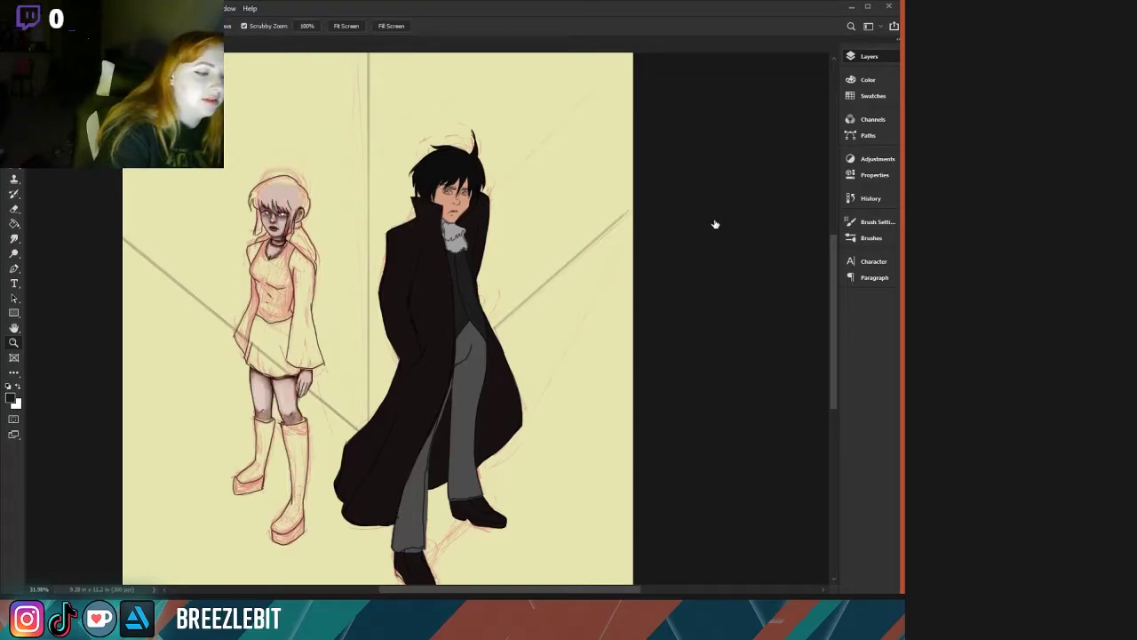
key("ctrl+comma")
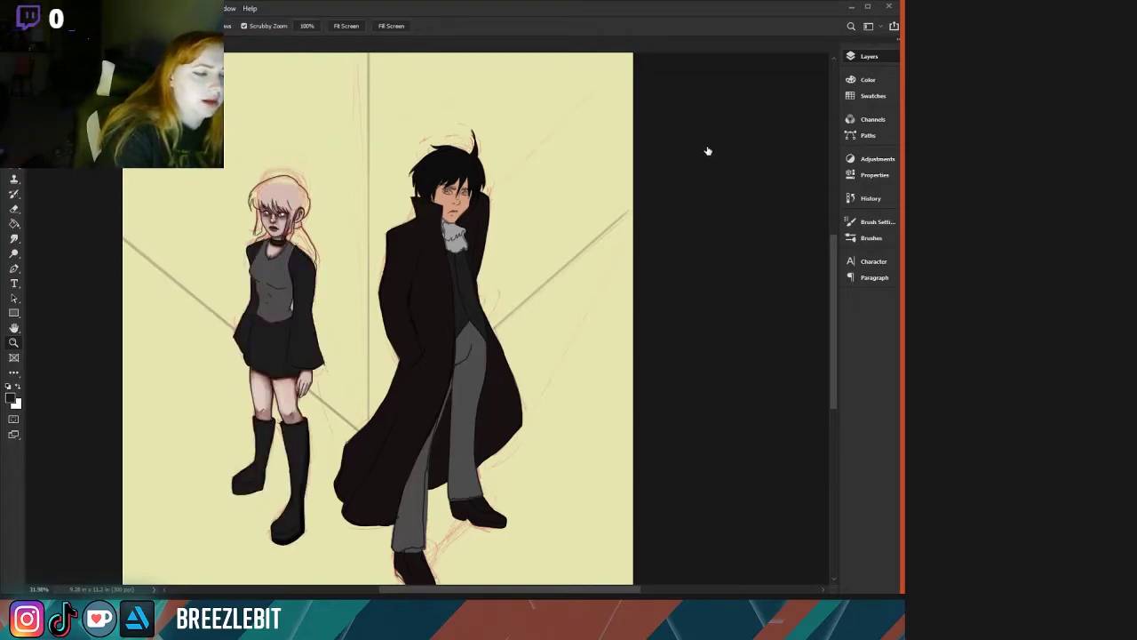
key("ctrl+comma")
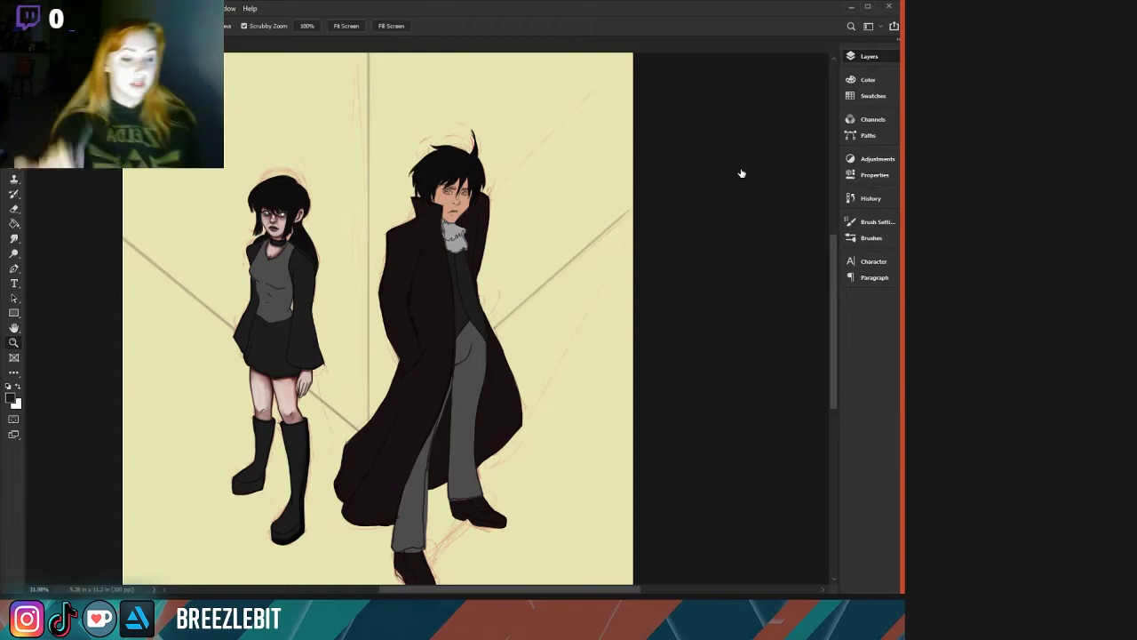
Toggle the line art off and on to compare the girl's legs and hand with and without outlines, leaving it hidden.
key("ctrl+comma")
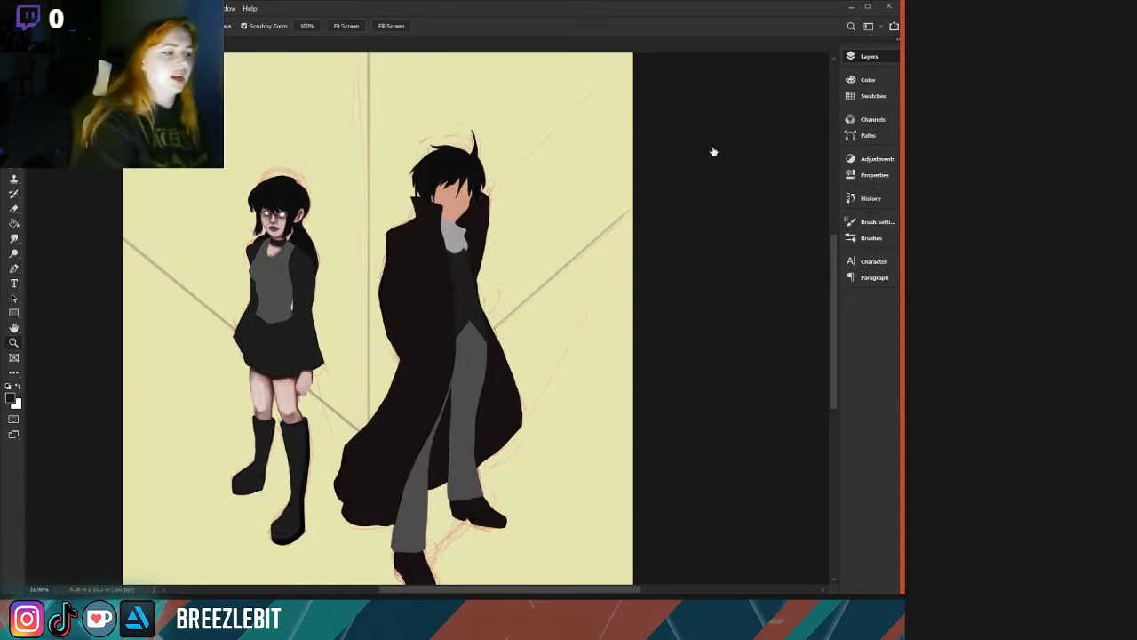
left_click(713, 151)
left_click_drag(217, 406, 293, 429)
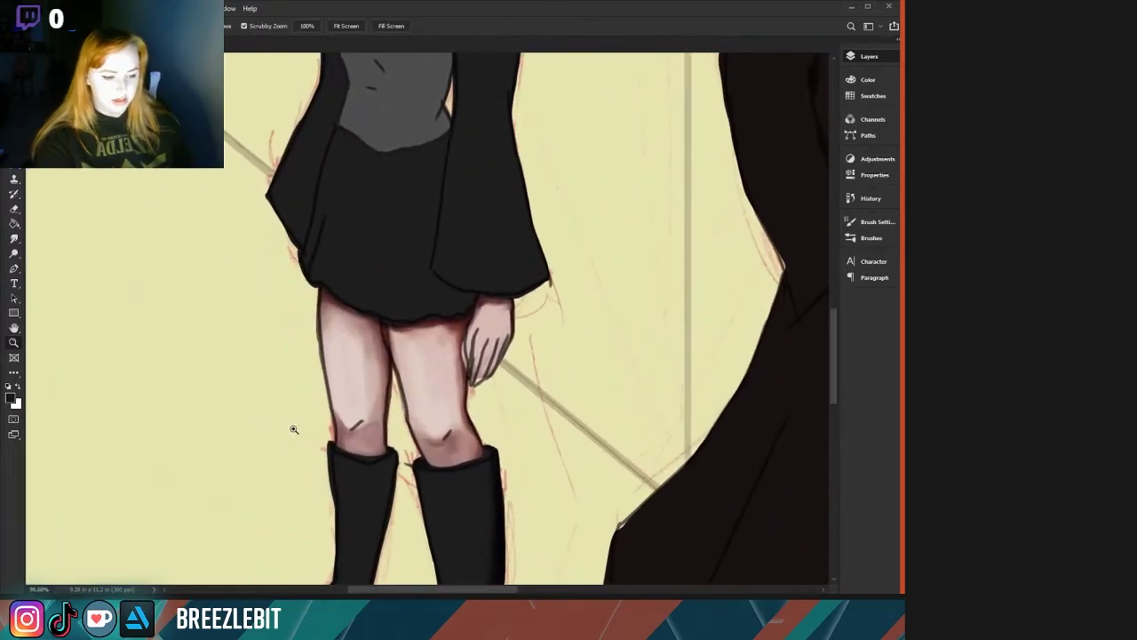
left_click_drag(371, 382, 250, 357)
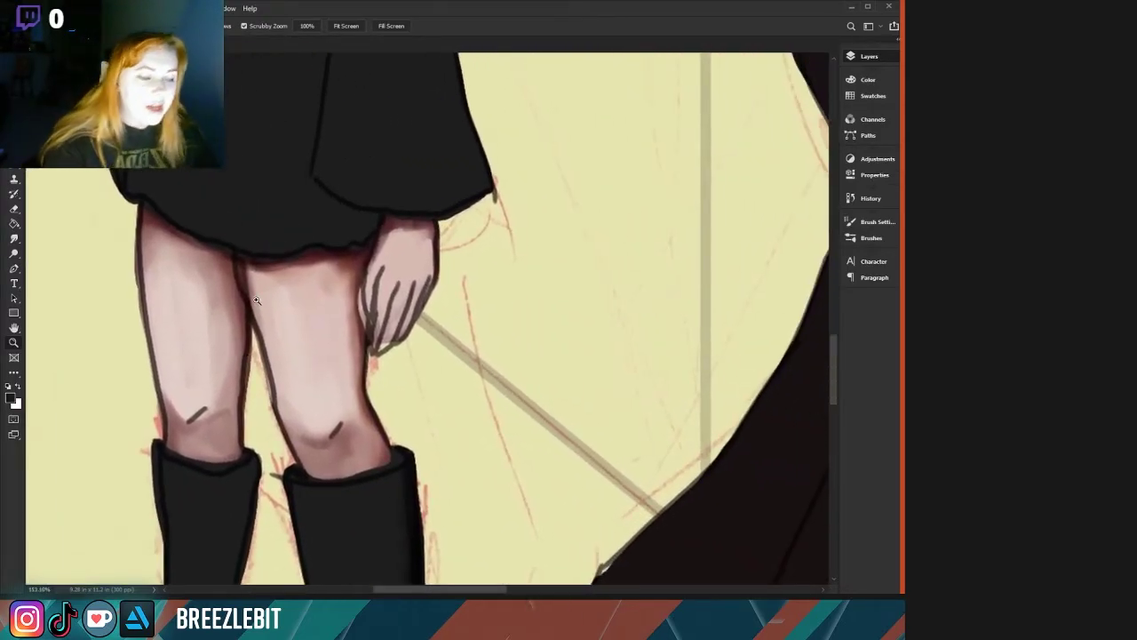
left_click(714, 153)
left_click(714, 153)
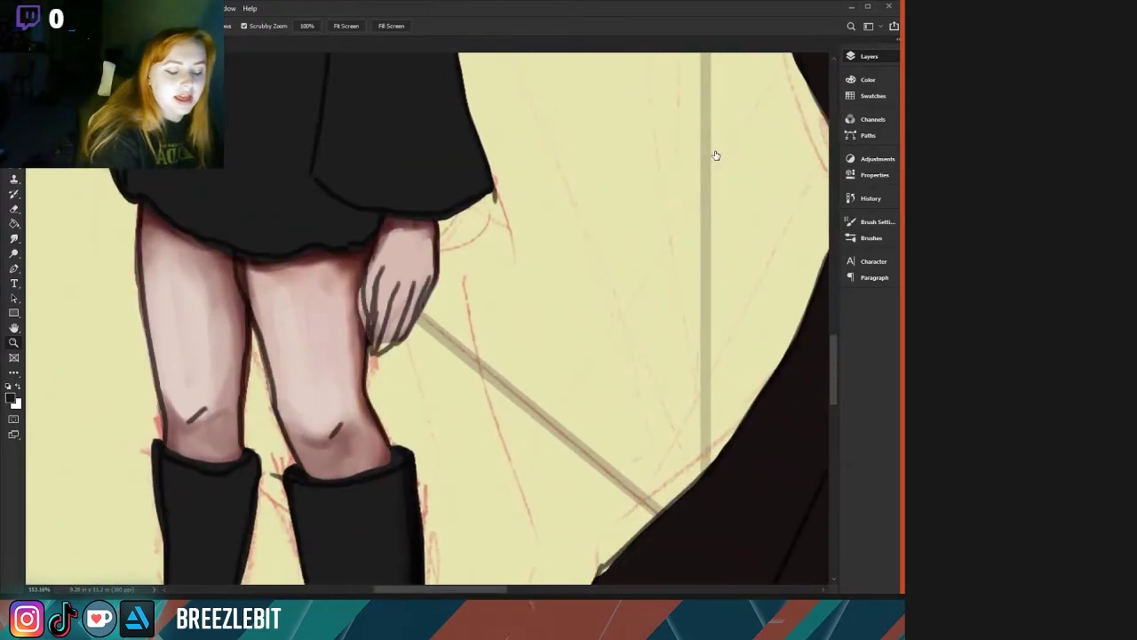
key("ctrl+comma")
key("ctrl+comma")
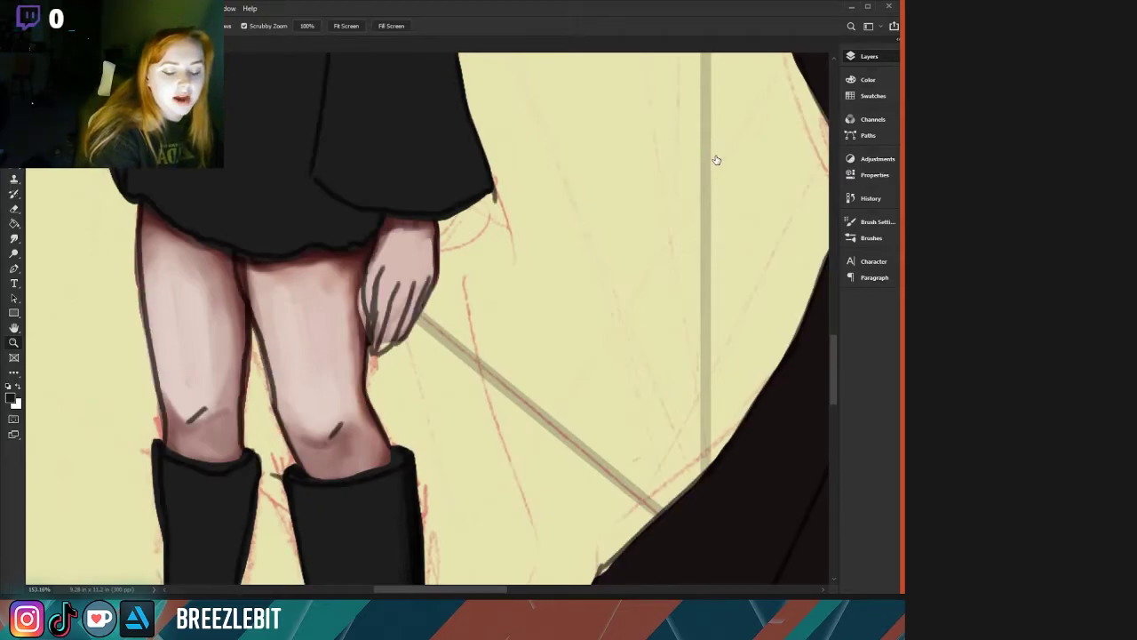
key("ctrl+comma")
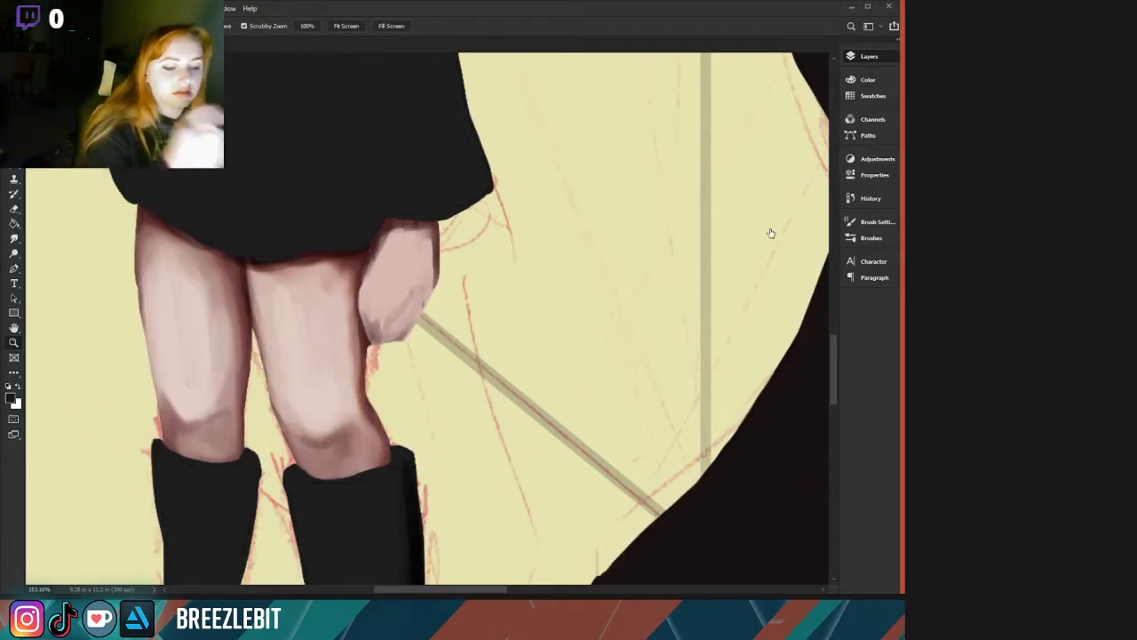
Examine the girl's legs, hand and skirt up close without the line art.
left_click_drag(226, 354, 246, 408)
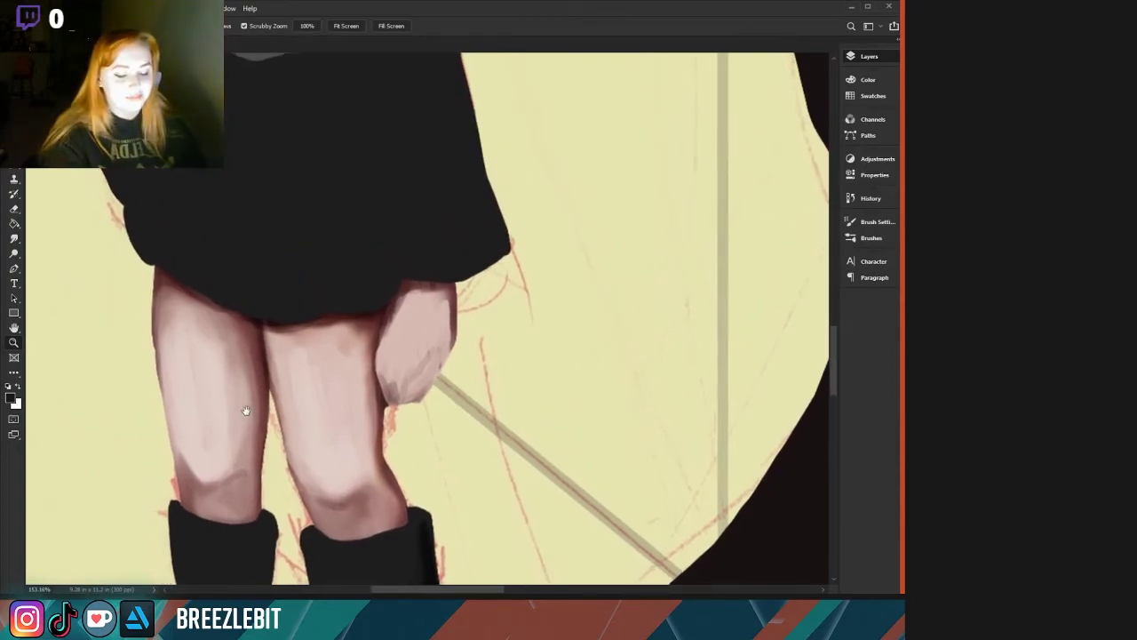
left_click_drag(203, 325, 224, 454)
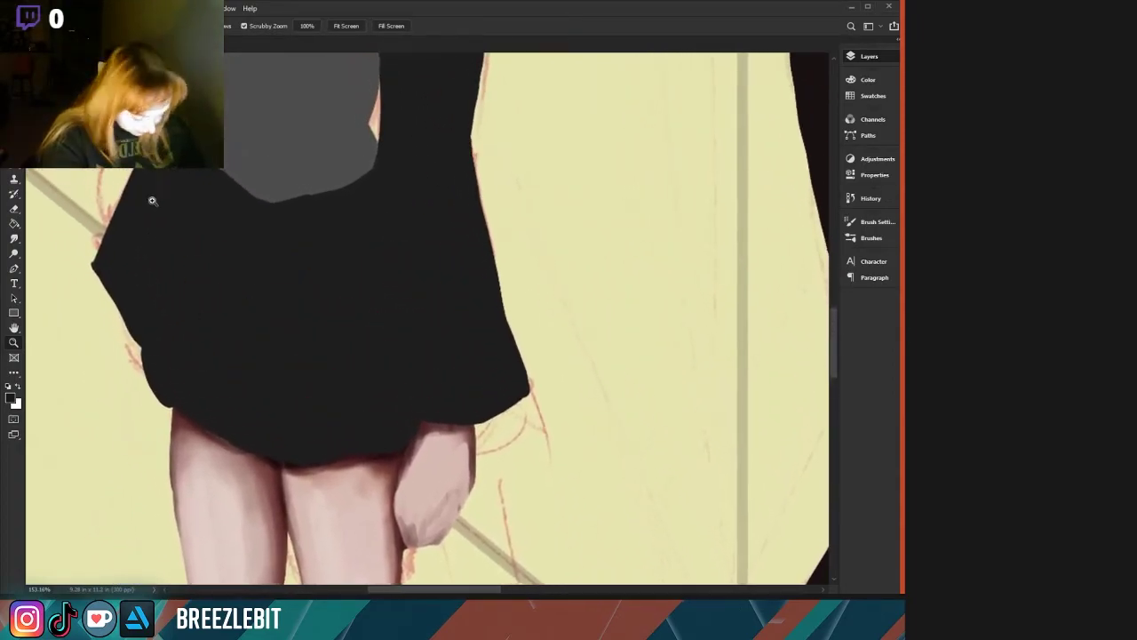
left_click_drag(152, 201, 94, 272)
left_click_drag(195, 212, 227, 381)
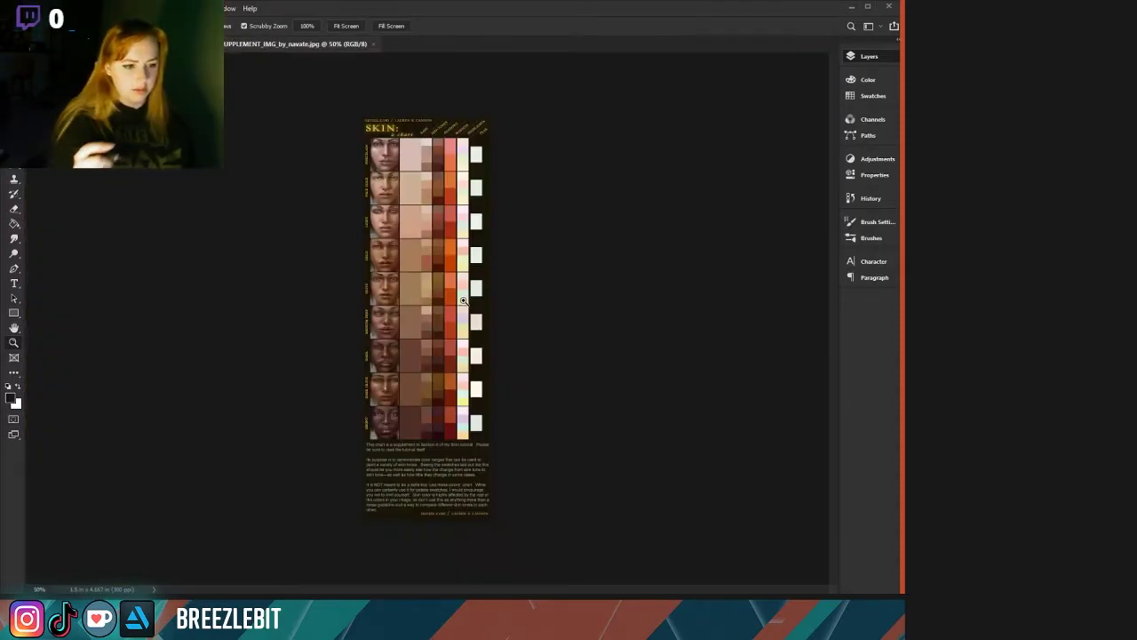
Examine the skin tone chart up close and return to the character painting.
left_click_drag(428, 525, 399, 364)
left_click_drag(409, 440, 305, 463)
left_click_drag(269, 429, 376, 602)
left_click_drag(364, 521, 416, 565)
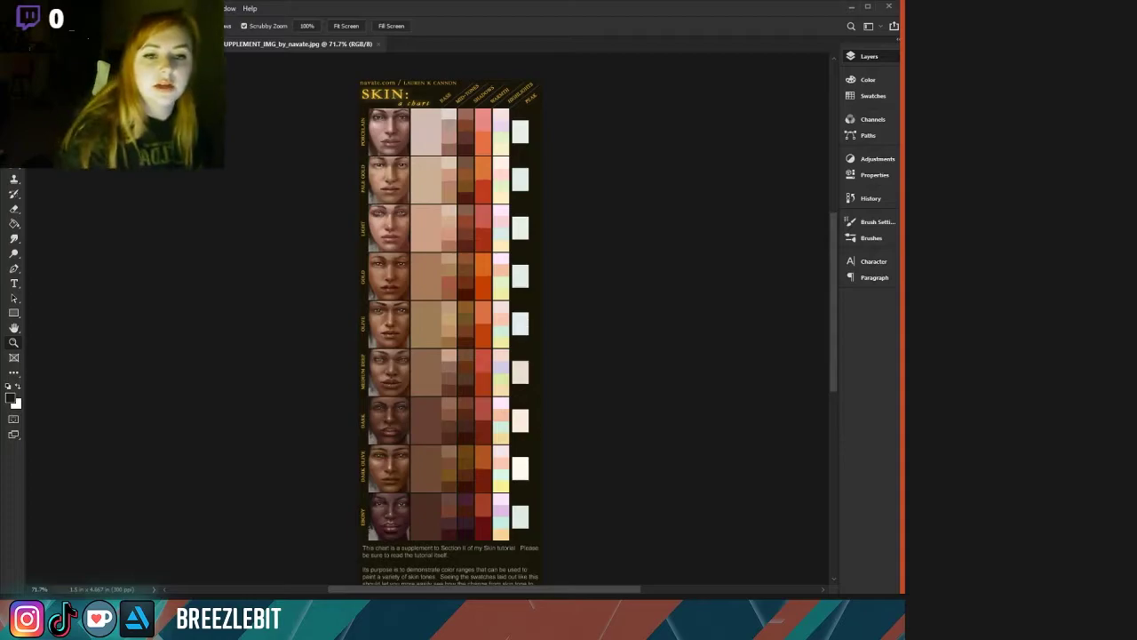
key("ctrl+Tab")
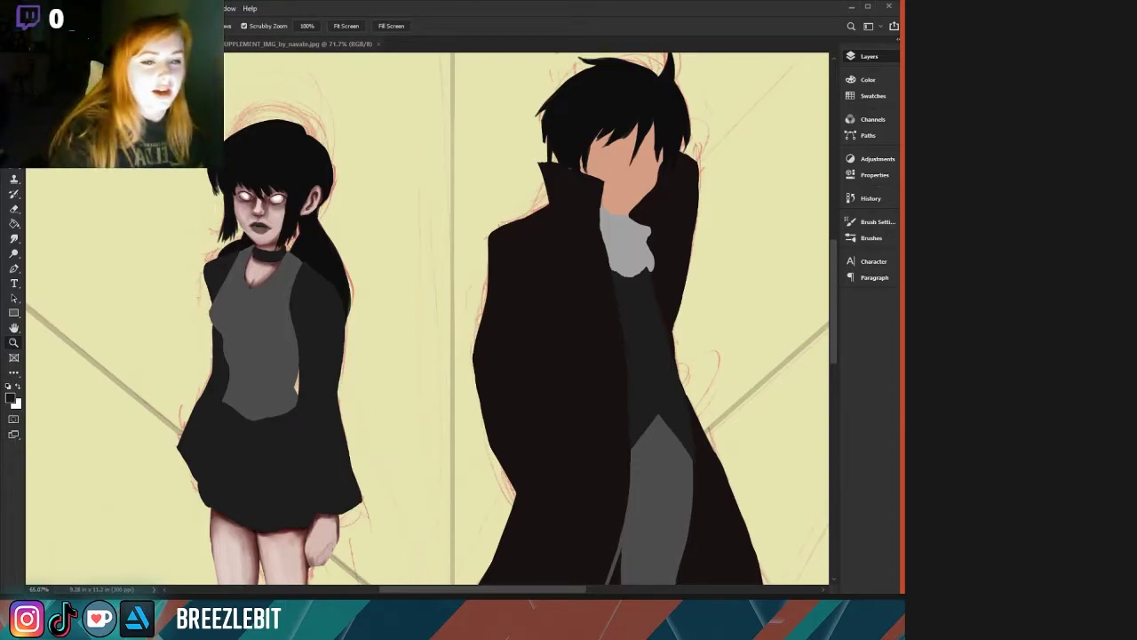
left_click(239, 43)
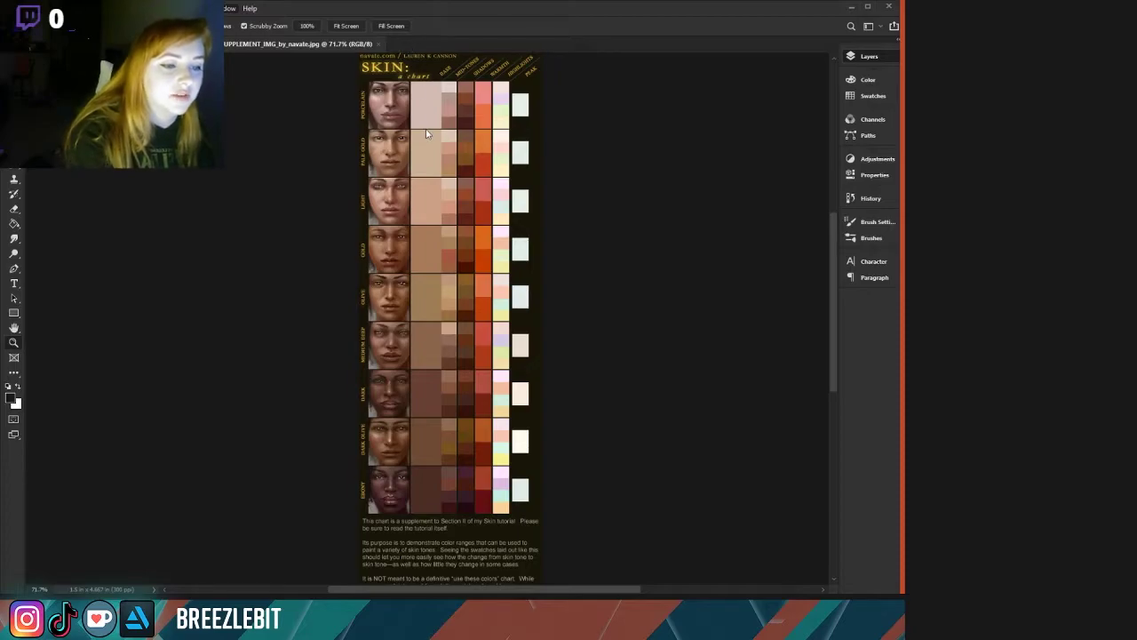
left_click(405, 52)
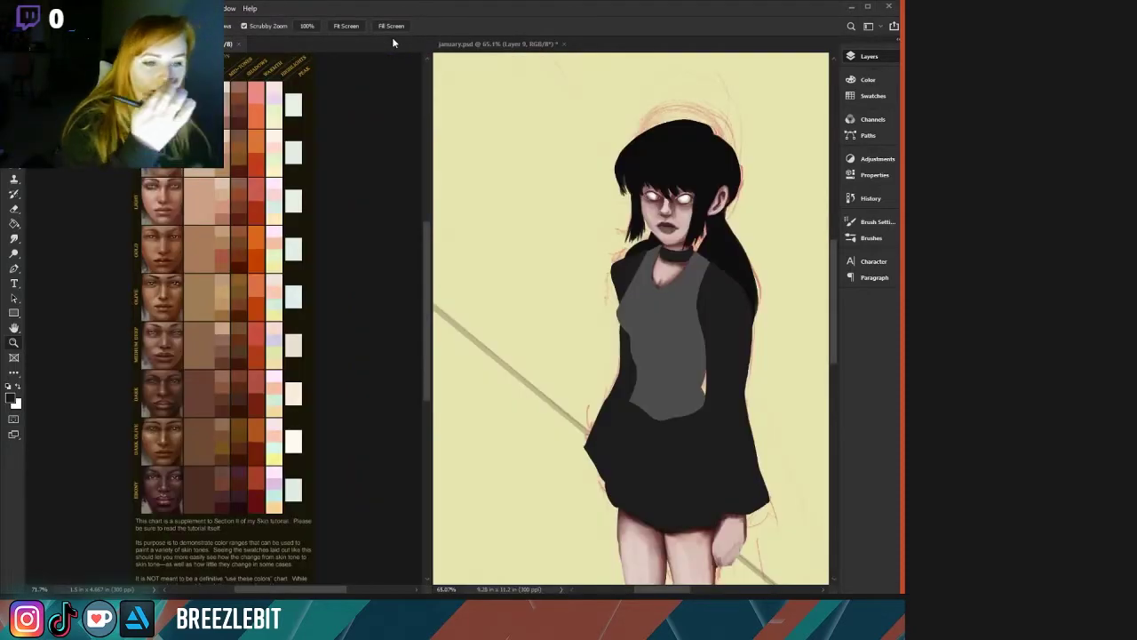
left_click_drag(393, 42, 590, 54)
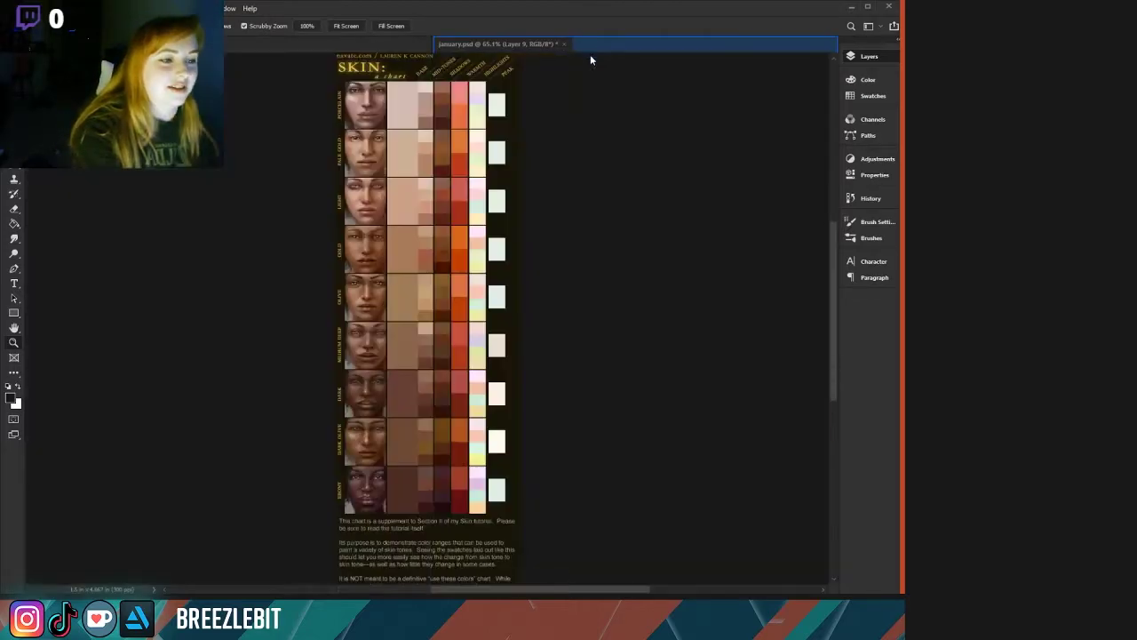
Tile the painting and the skin chart side by side, with the painting in the wider pane and the chart enlarged to its upper rows.
left_click(124, 43)
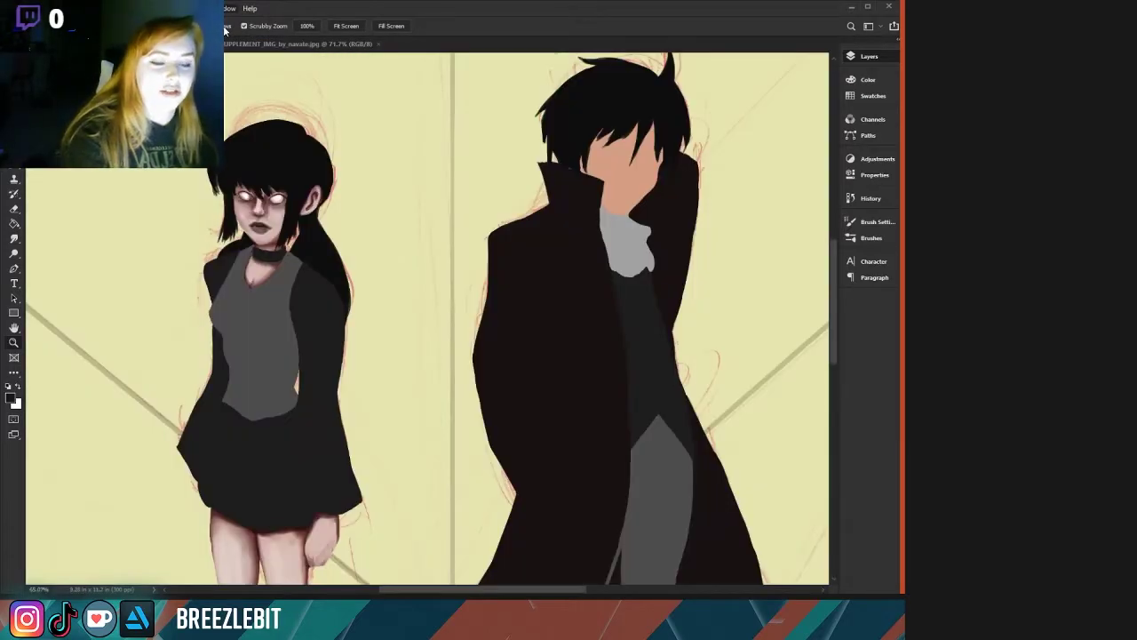
left_click(380, 56)
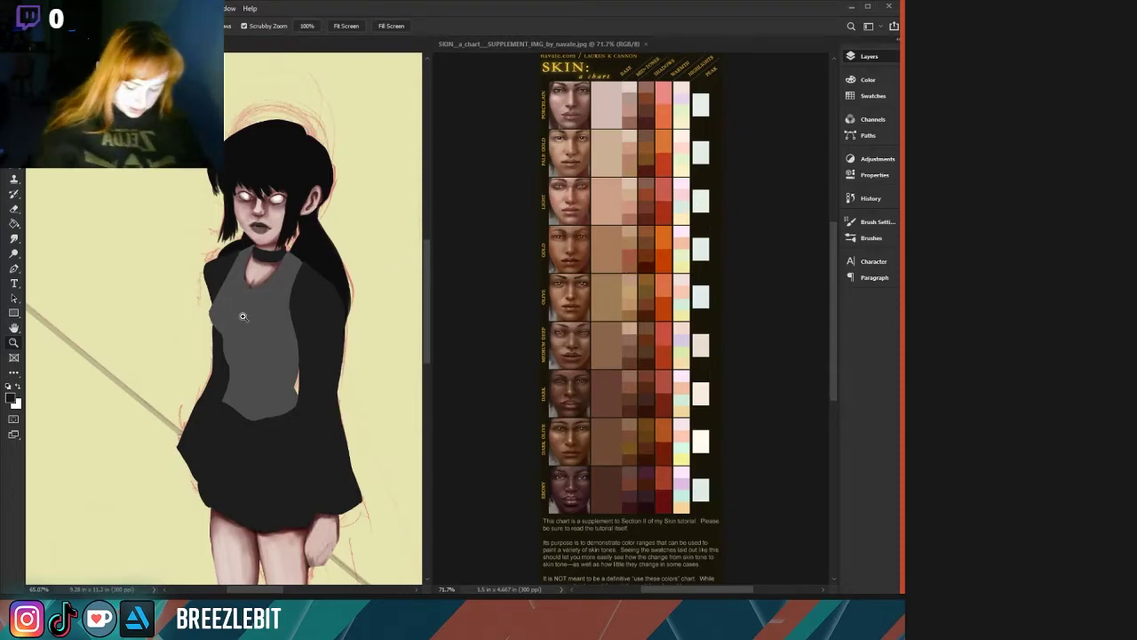
key("b")
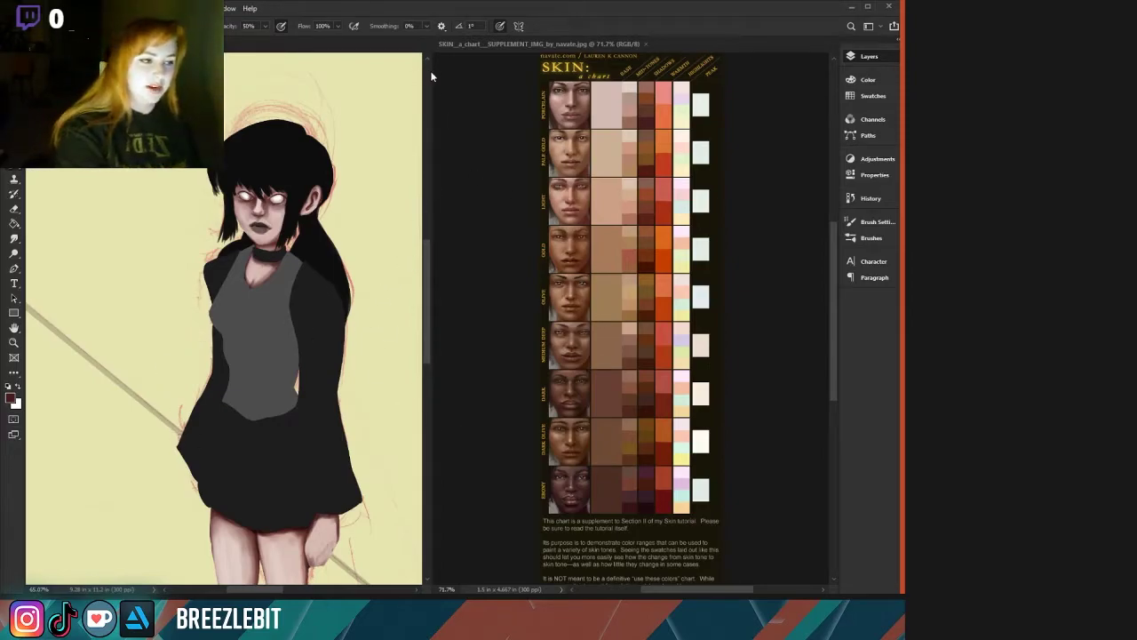
left_click_drag(432, 45, 526, 45)
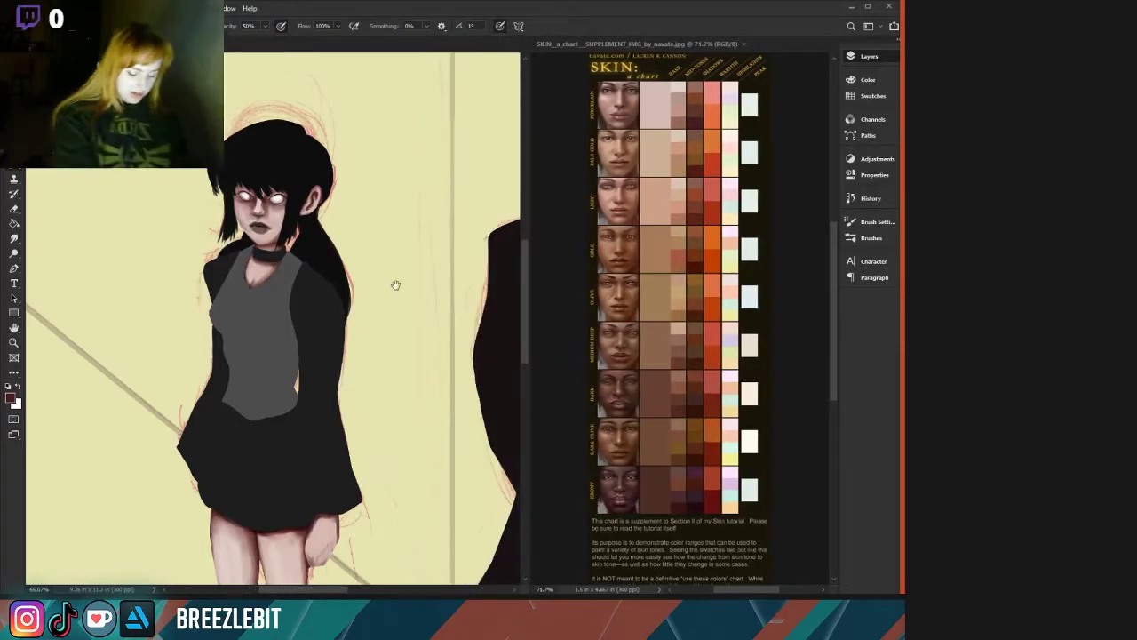
left_click_drag(603, 338, 657, 339)
left_click_drag(613, 265, 515, 427)
left_click_drag(712, 122, 622, 429)
left_click_drag(604, 365, 642, 387)
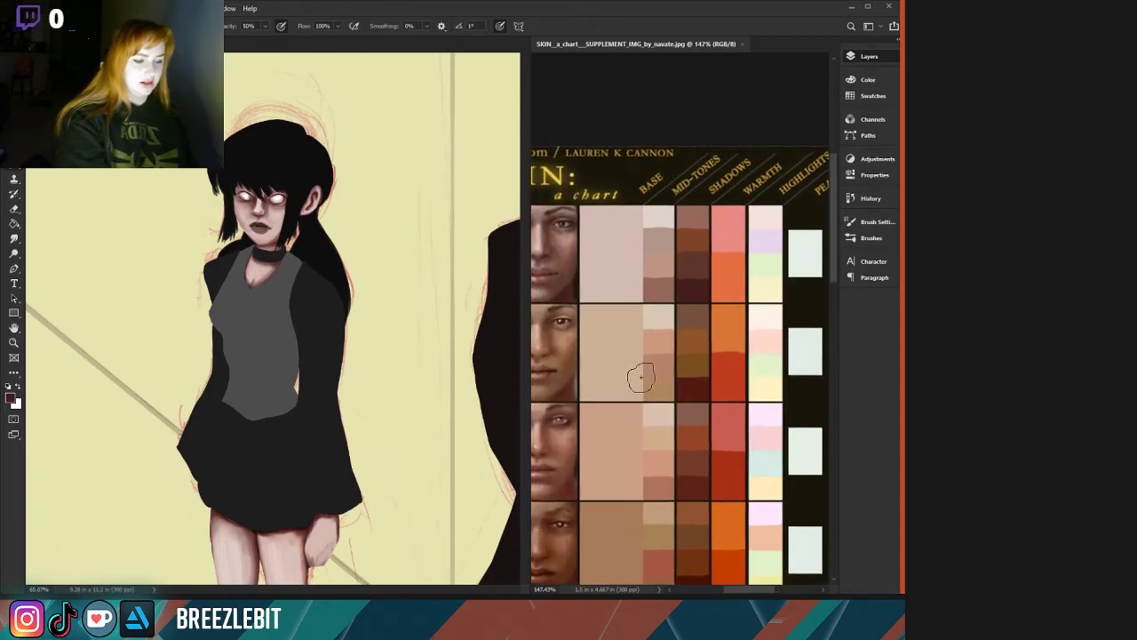
Compare the girl's face and full figure with the skin chart's swatches.
scroll(233, 202, "up", 3)
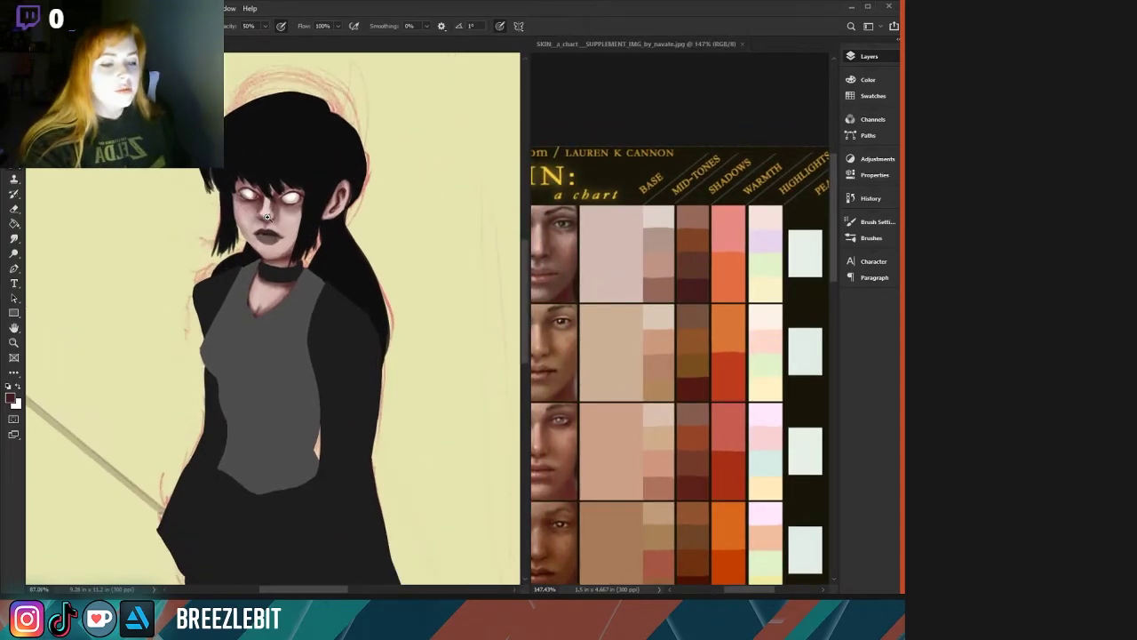
scroll(298, 240, "up", 3)
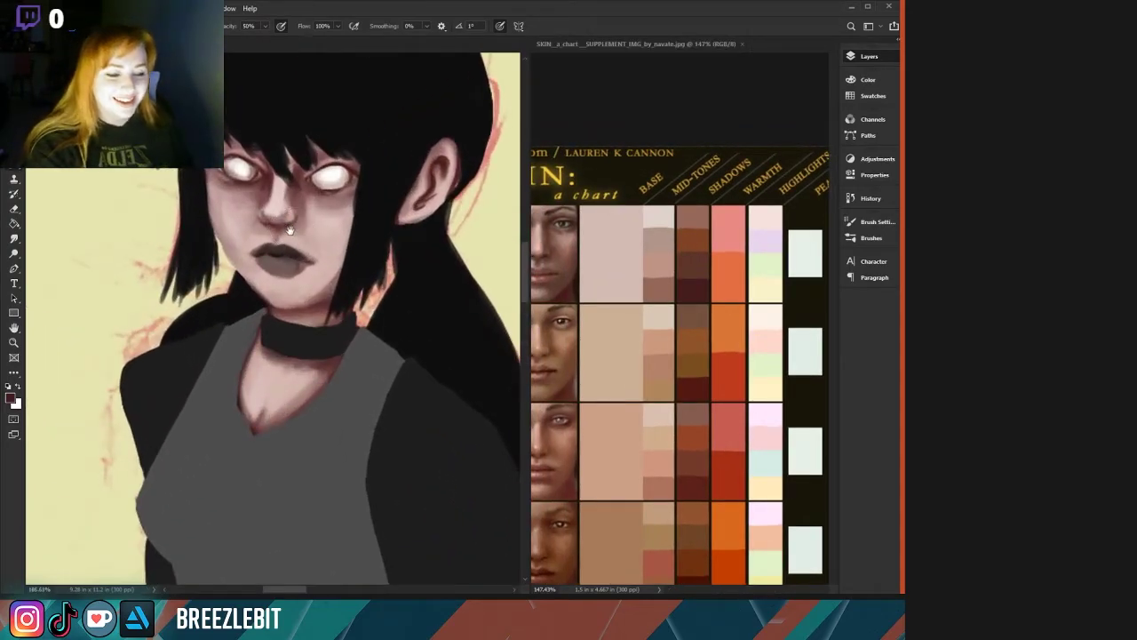
scroll(300, 241, "up", 2)
scroll(222, 240, "down", 2)
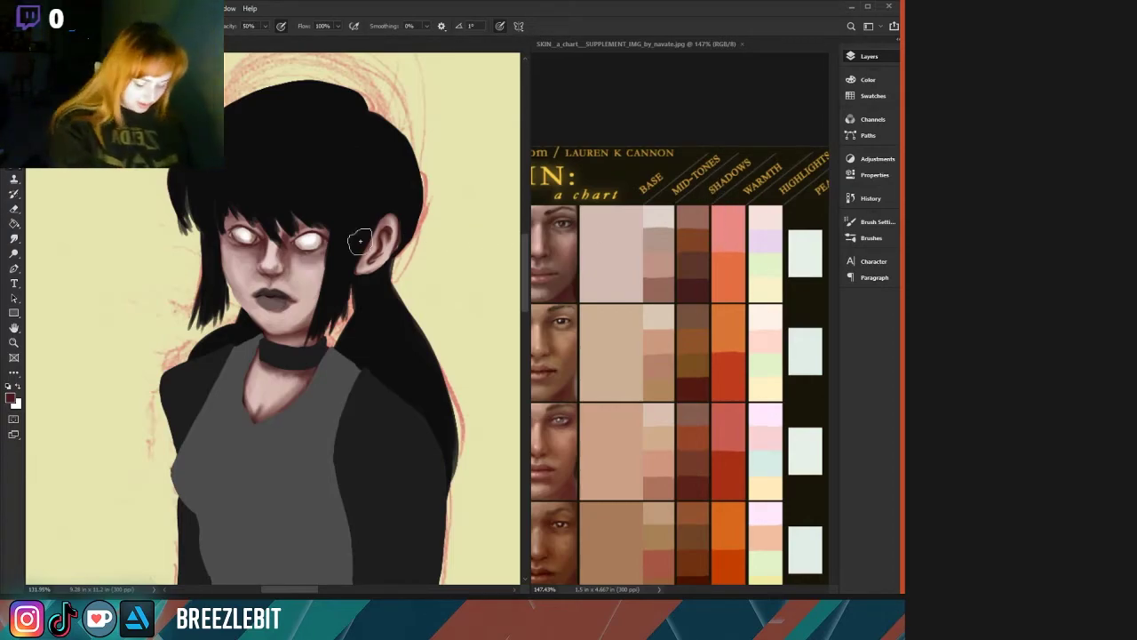
scroll(424, 376, "down", 5)
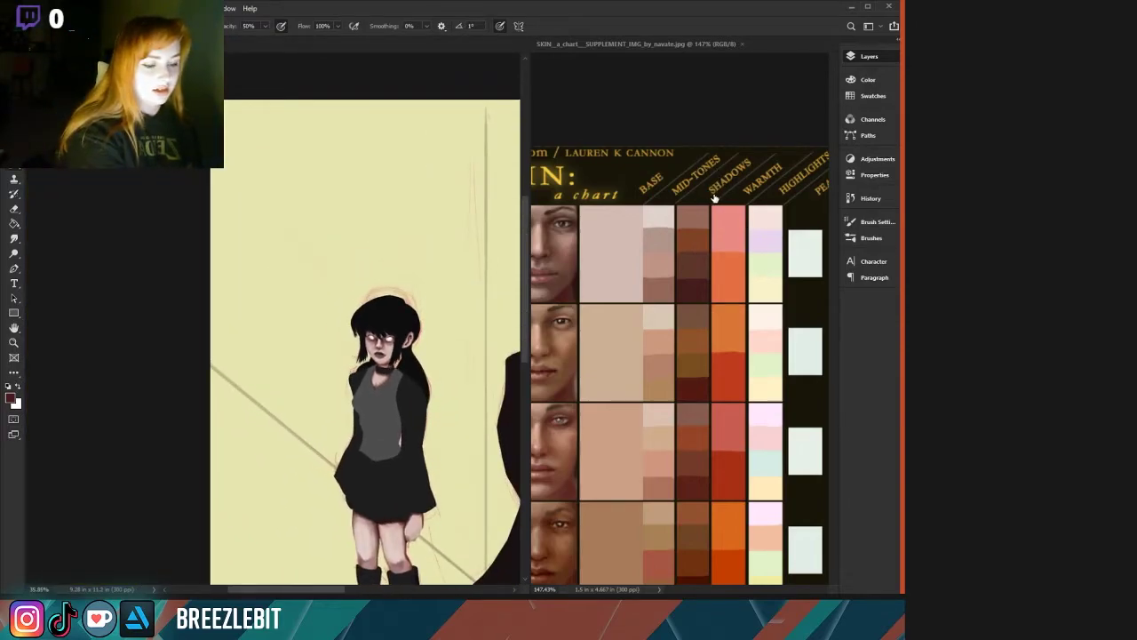
key("ctrl+comma")
key("ctrl+shift+z")
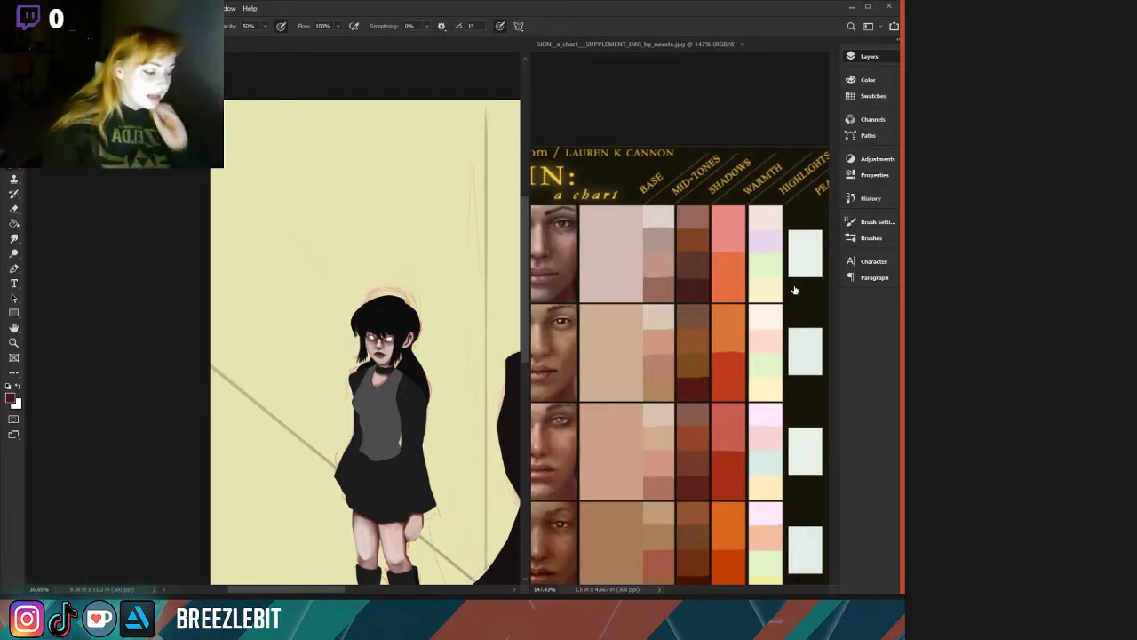
Toggle the line art and finger lines while inspecting the girl's hand and legs up close, leaving them shown.
mouse_move(396, 437)
left_mouse_down()
mouse_move(459, 477)
mouse_move(441, 472)
left_mouse_up()
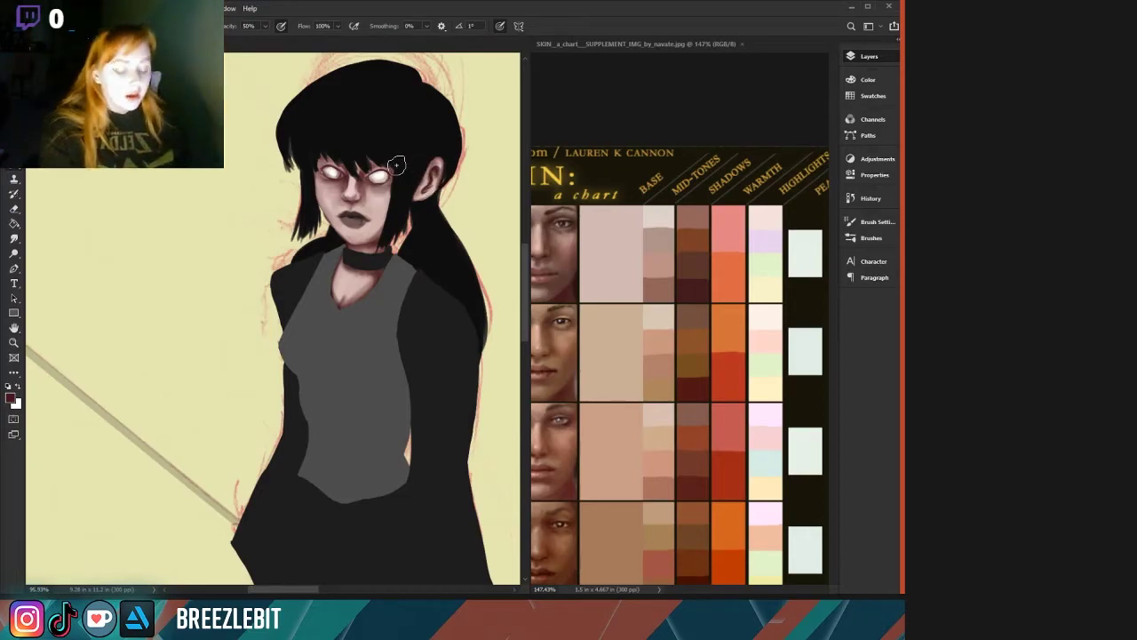
left_click_drag(315, 531, 260, 261)
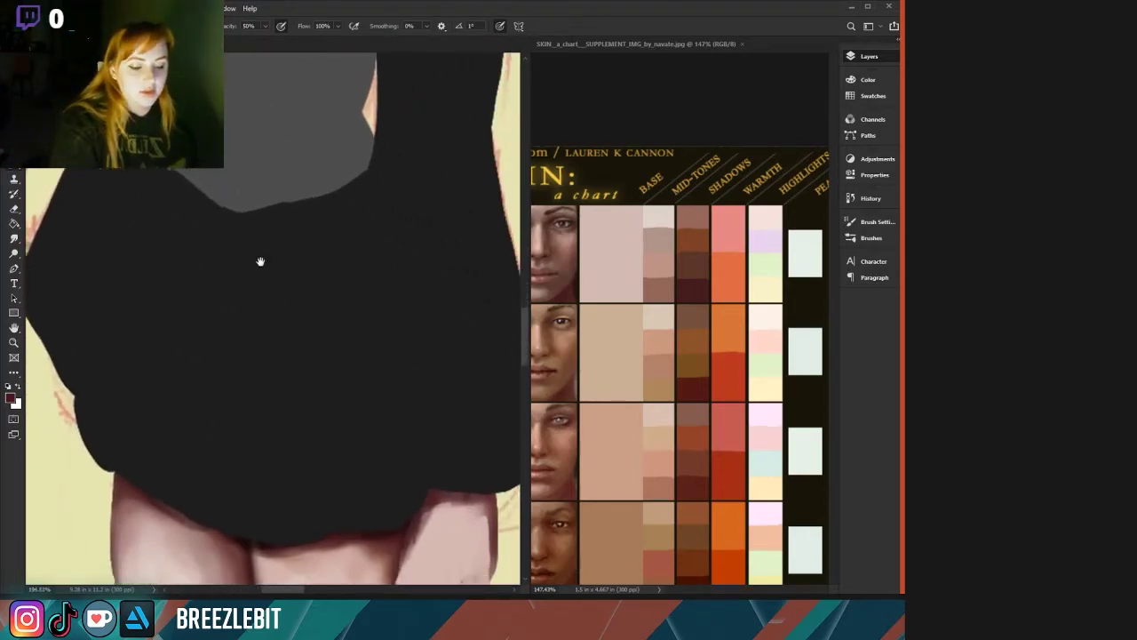
left_click_drag(377, 456, 266, 317)
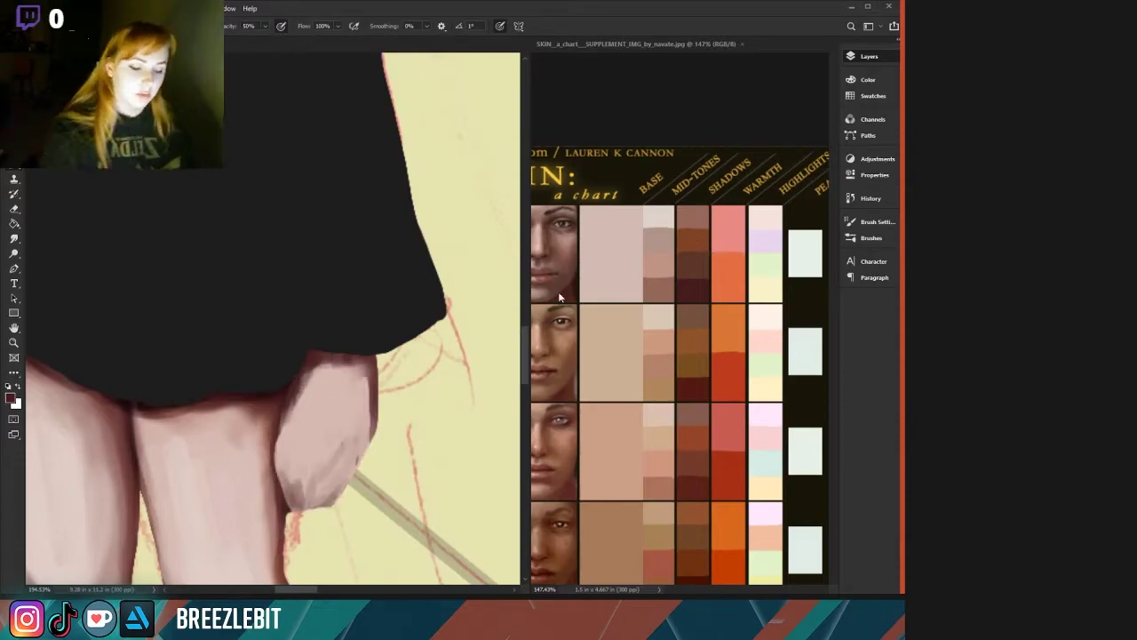
left_click(709, 228)
left_click(709, 232)
left_click(710, 245)
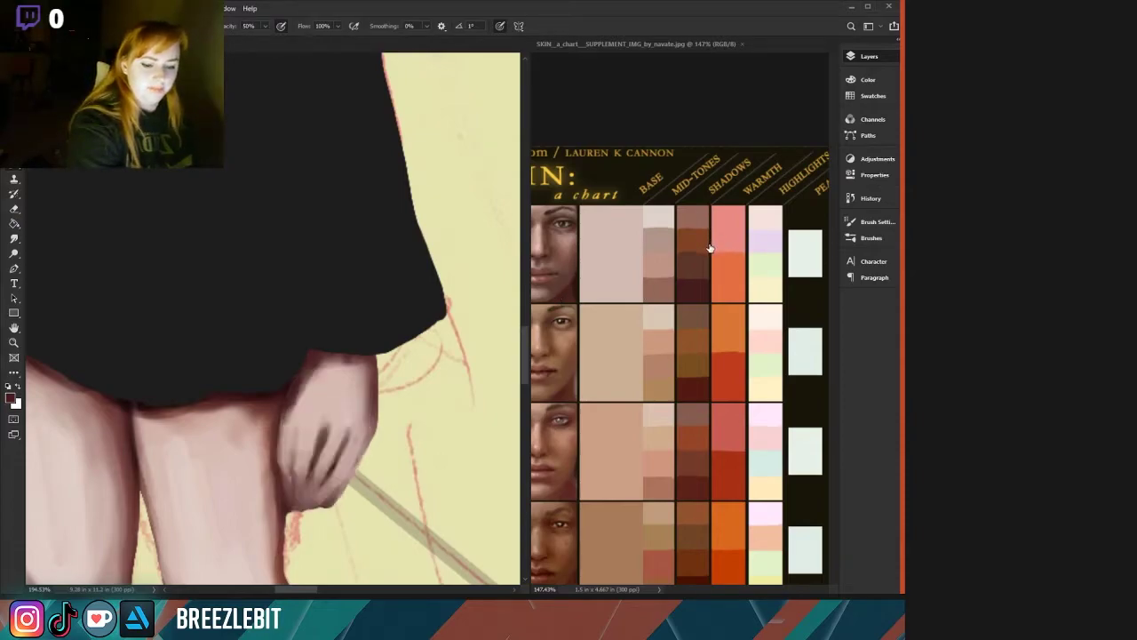
left_click(716, 153)
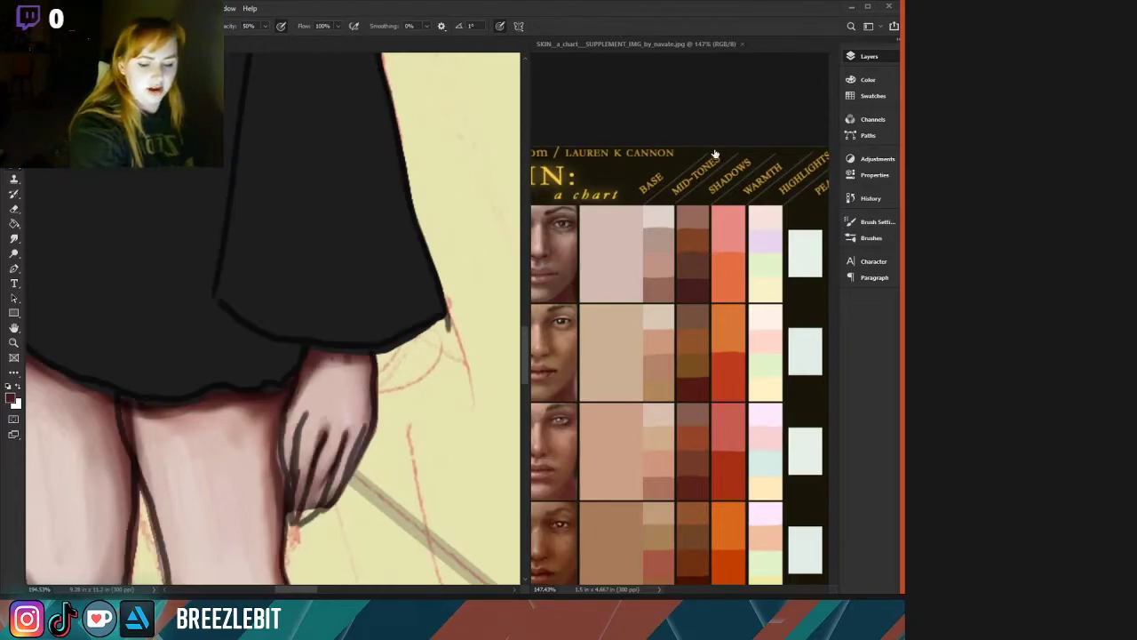
left_click(721, 148)
mouse_move(210, 264)
left_mouse_down()
mouse_move(103, 293)
mouse_move(178, 318)
left_mouse_up()
left_click(711, 238)
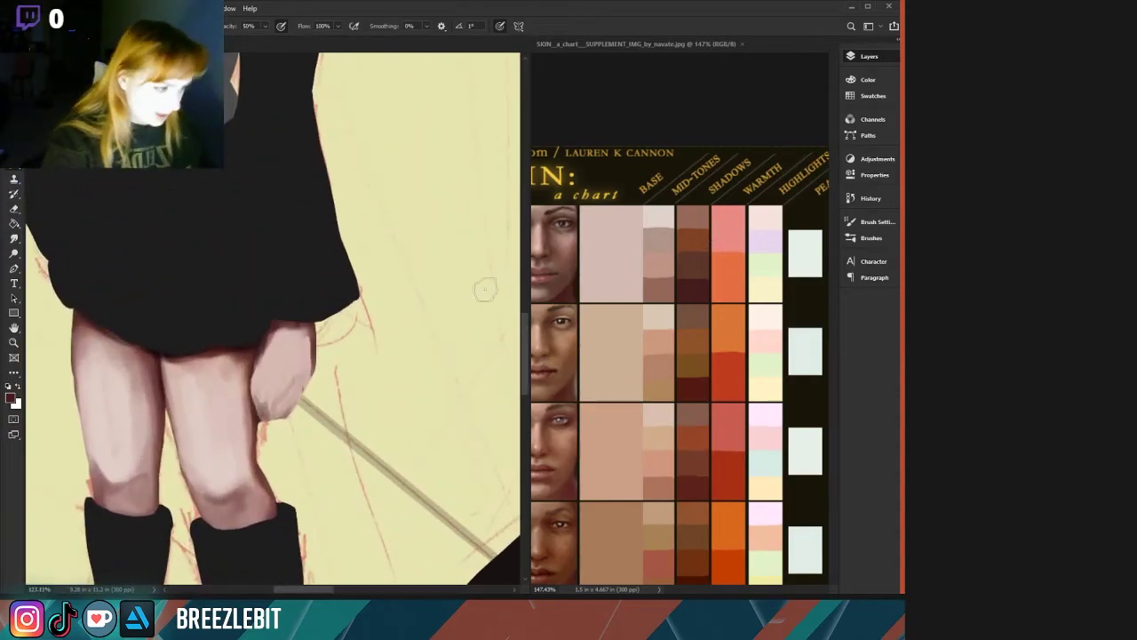
key("ctrl+shift+z")
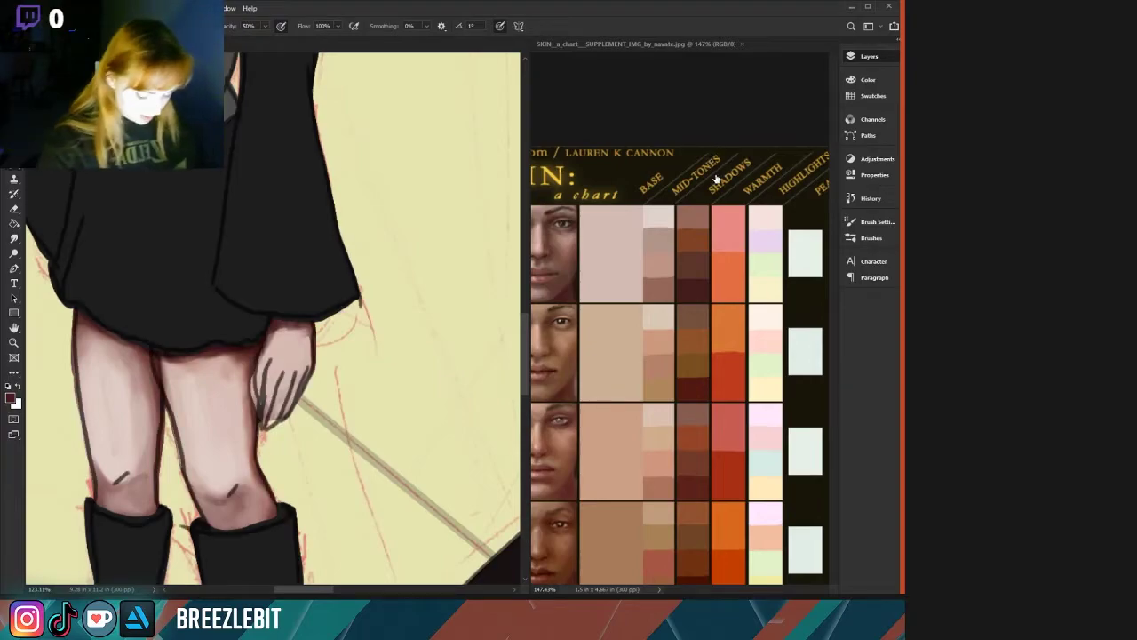
Paint a dark shadow along the thigh's edge beside the girl's hand.
left_click_drag(252, 383, 256, 404)
left_click_drag(249, 361, 257, 432)
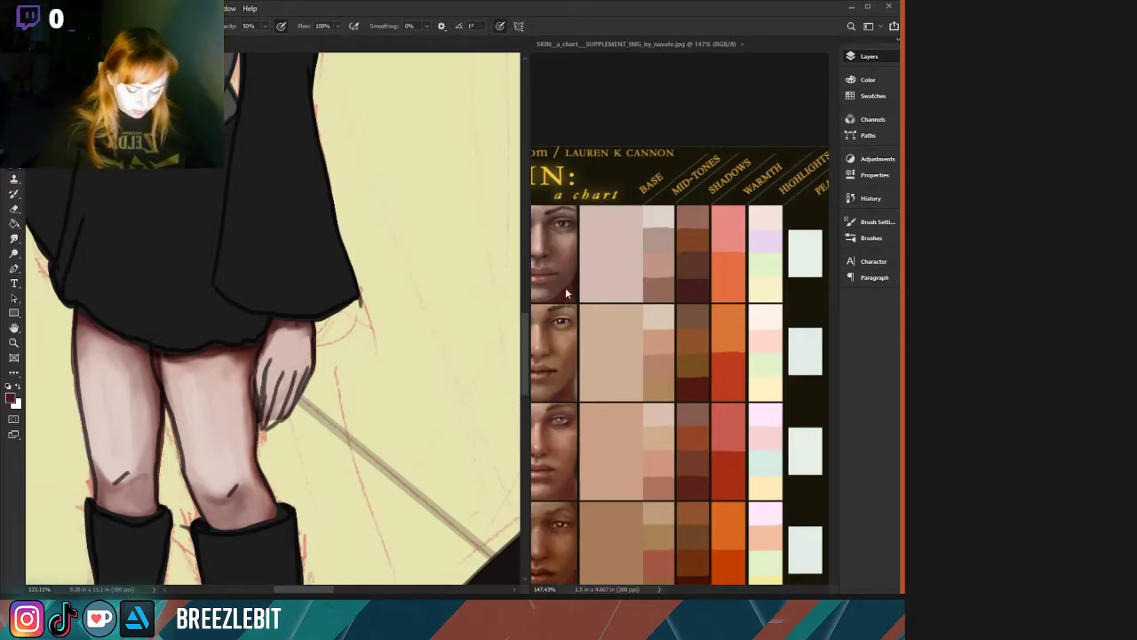
key("m")
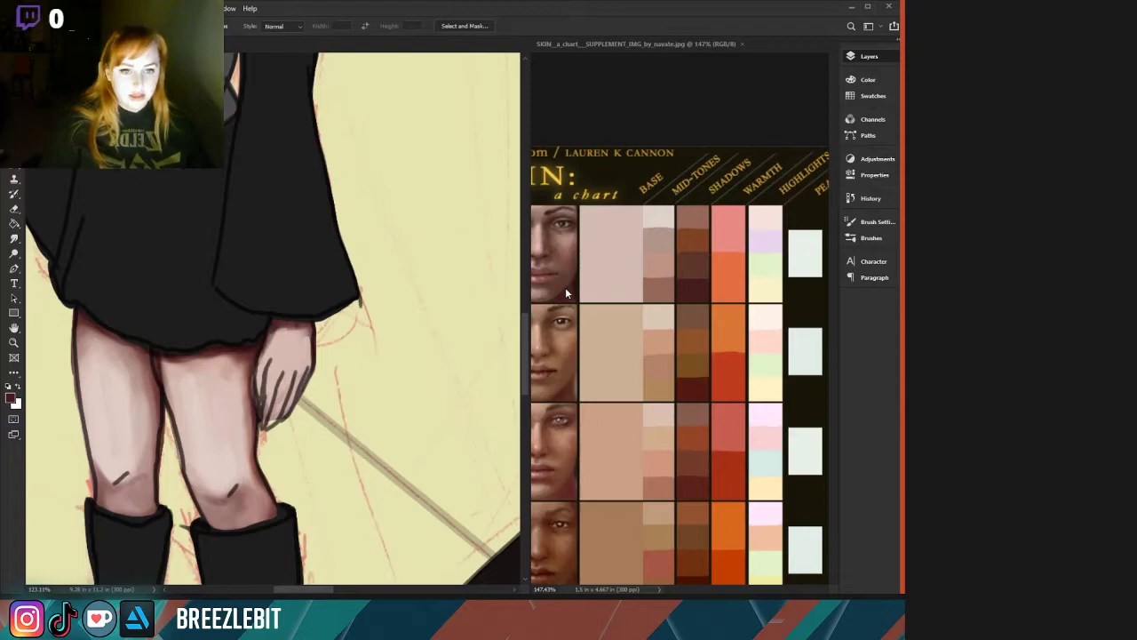
key("b")
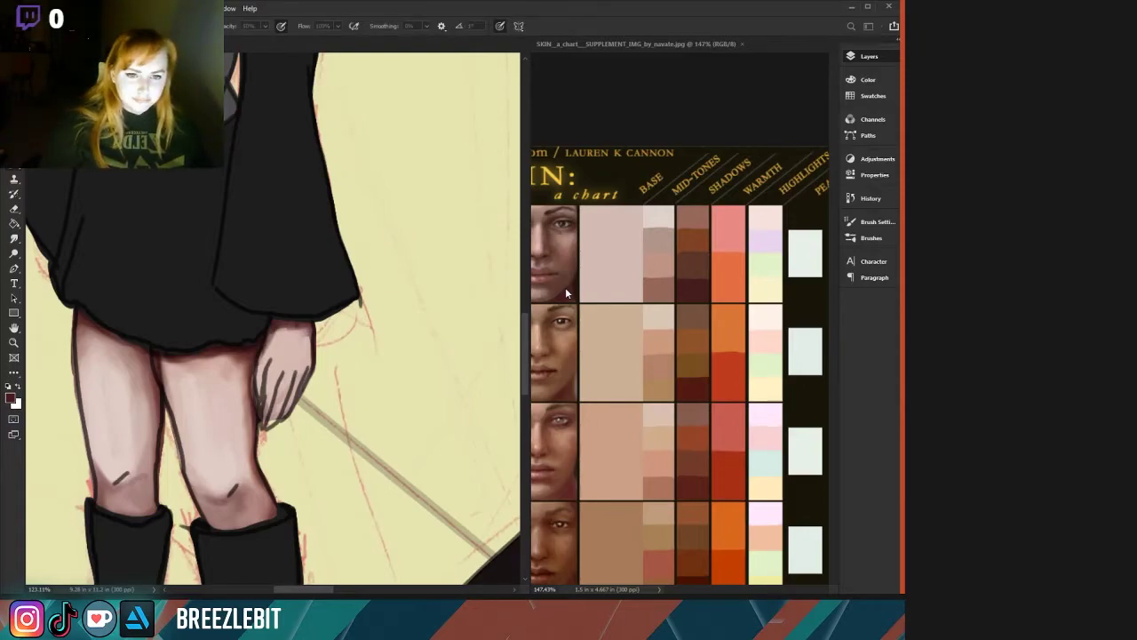
Sample the darkest porcelain shadow swatch from the chart and paint it down the thigh's edge from the hand toward the knee.
left_click(638, 193)
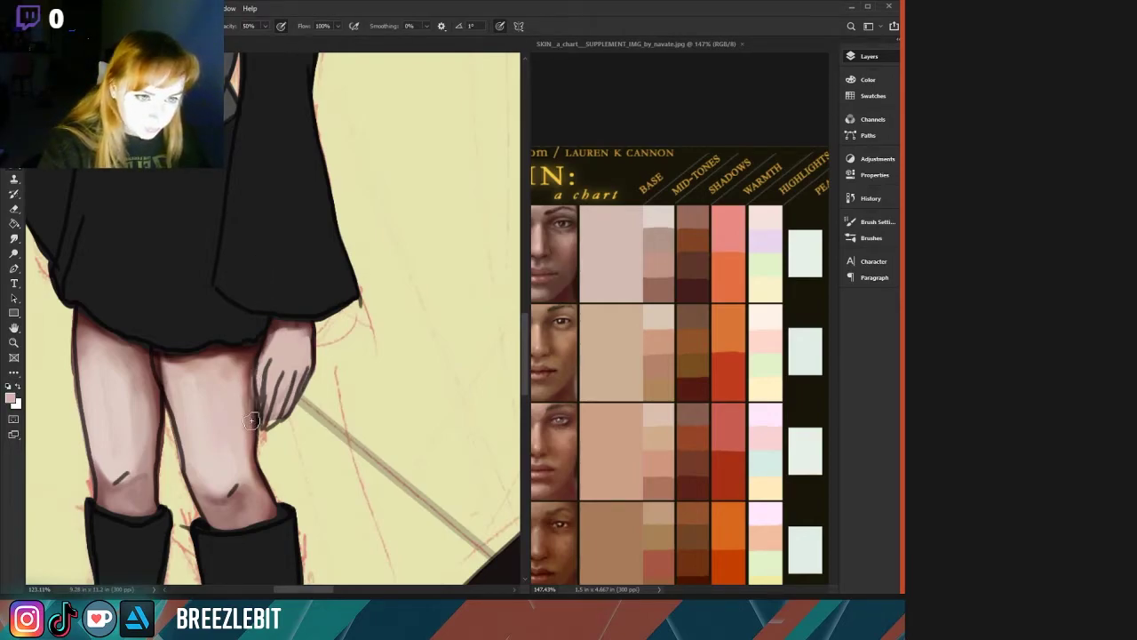
left_click(687, 292, "alt")
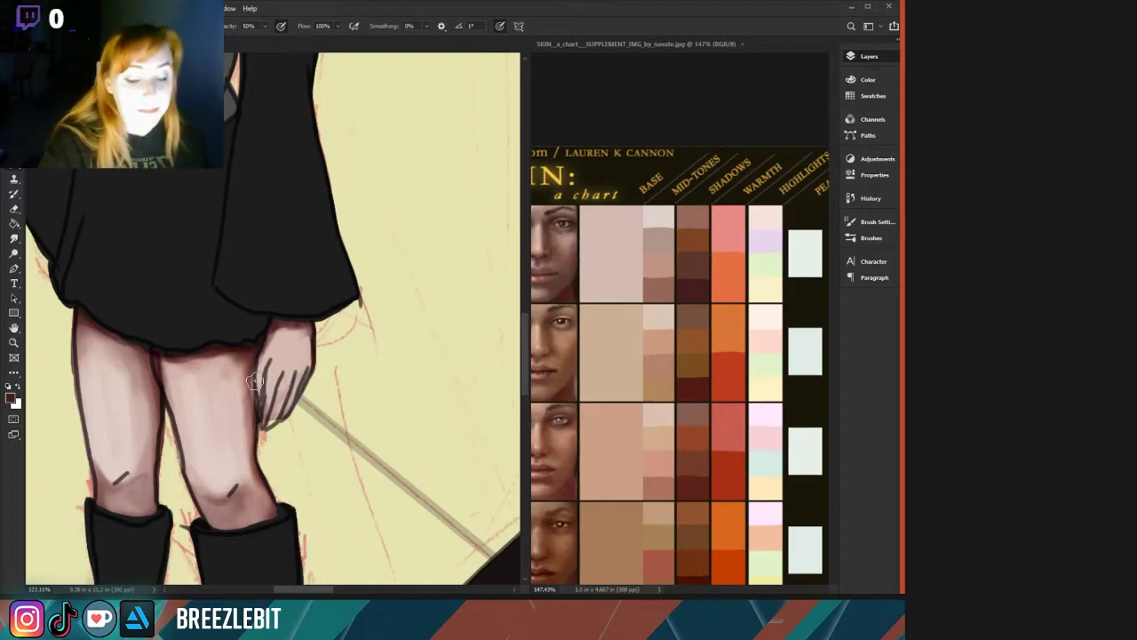
mouse_move(253, 390)
left_mouse_down()
mouse_move(257, 358)
mouse_move(251, 400)
mouse_move(255, 330)
mouse_move(237, 447)
mouse_move(236, 328)
mouse_move(254, 465)
left_mouse_up()
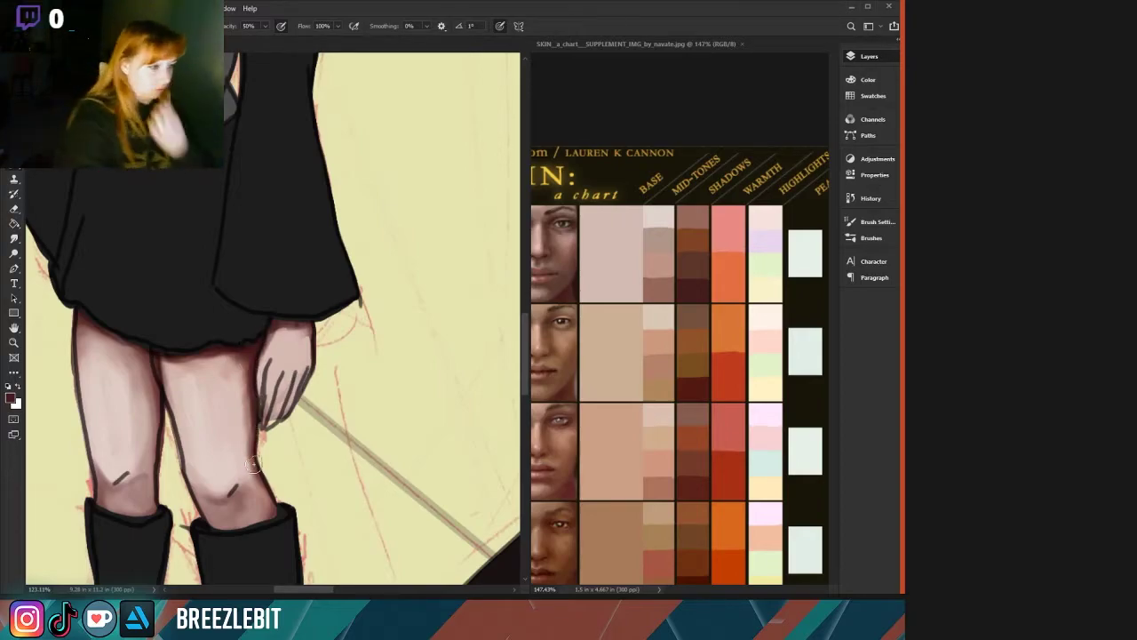
Hide the line art and blend the thigh's edge and skirt shadow with tones sampled from the leg.
left_click(717, 155)
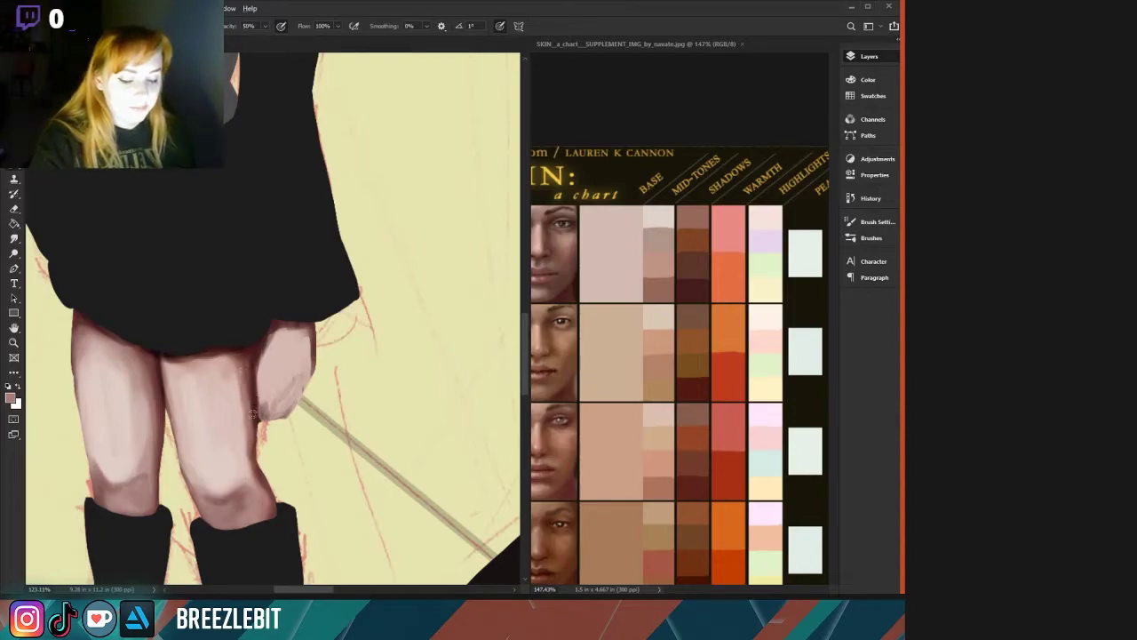
left_click(254, 468, "alt")
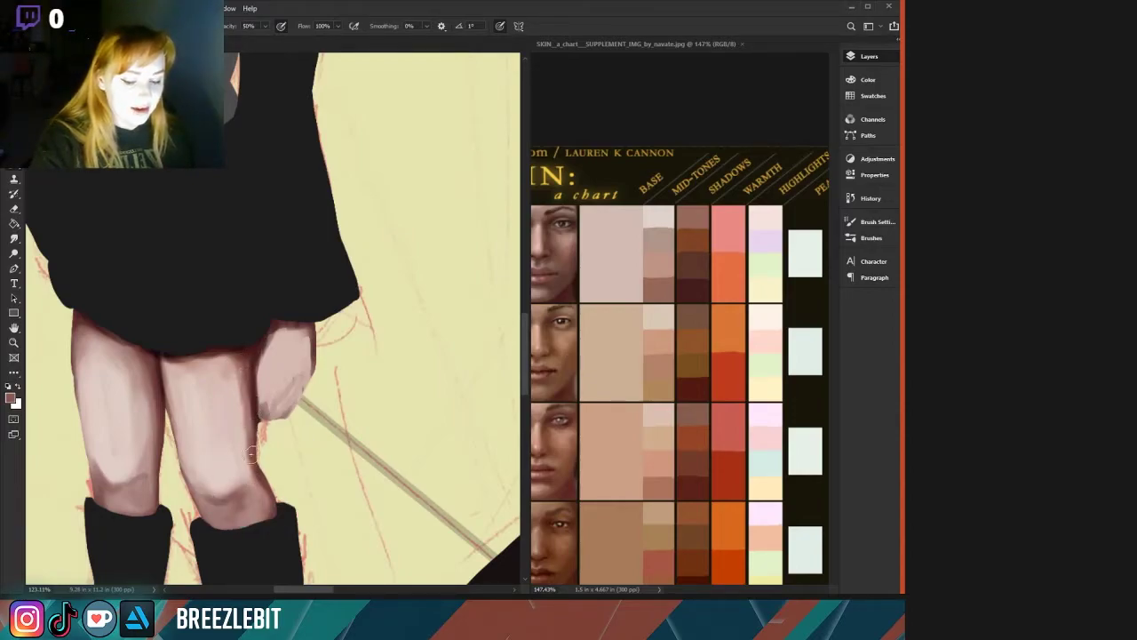
left_click(251, 409, "alt")
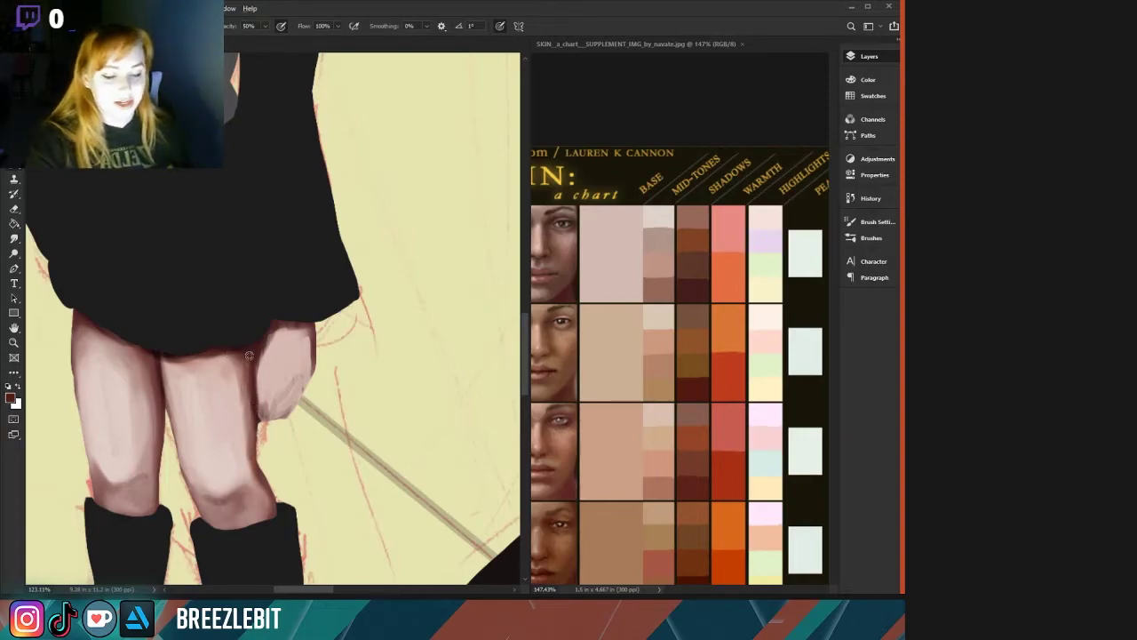
left_click(238, 352, "alt")
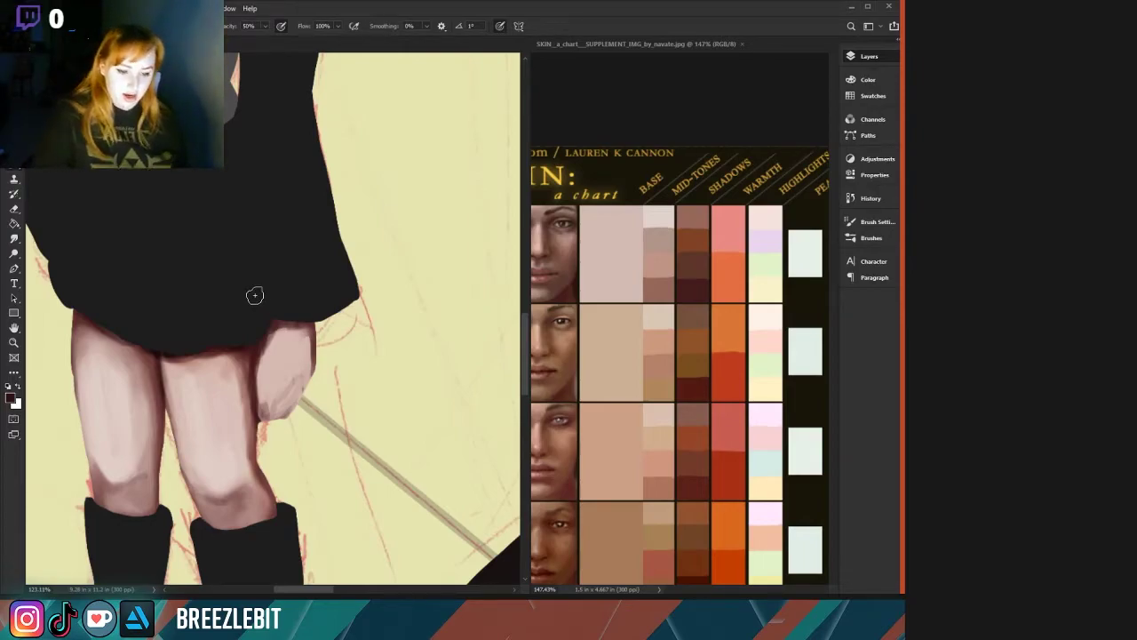
Repaint the hand's edge against the thigh with its own light skin tone, and show the line art and finger lines again.
left_click(269, 352, "alt")
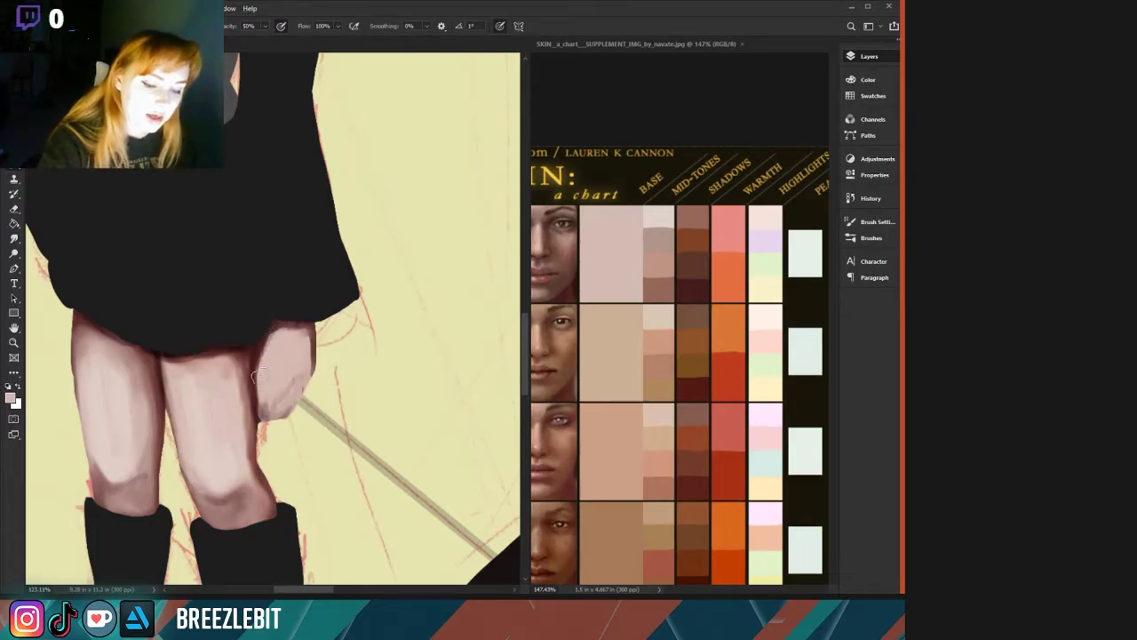
left_click_drag(257, 377, 265, 405)
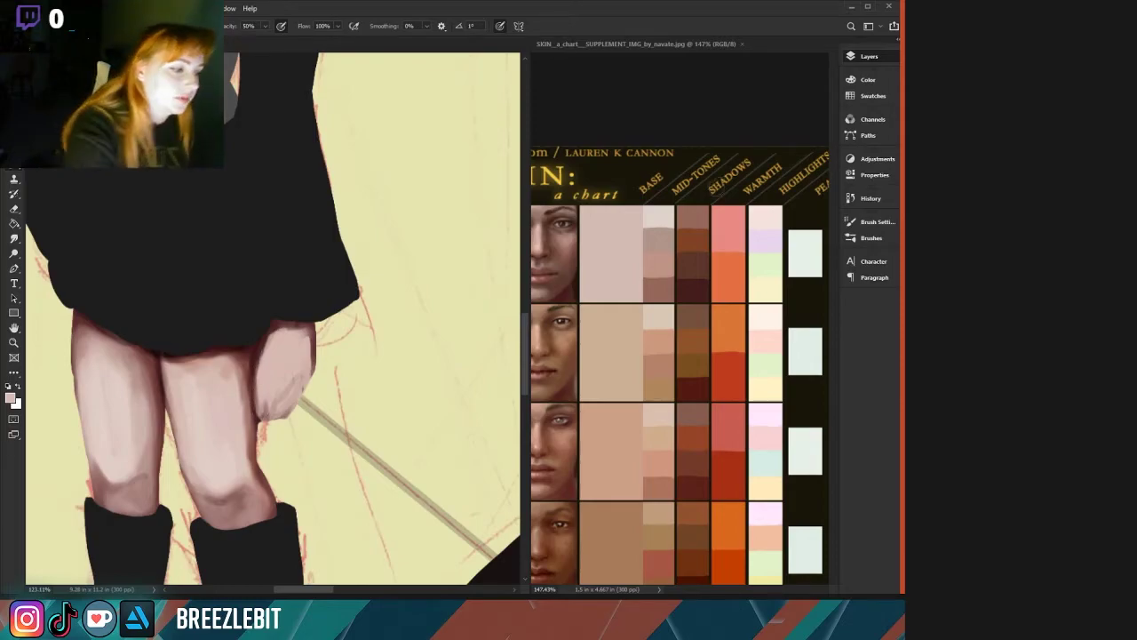
left_click(713, 177)
left_click(718, 156)
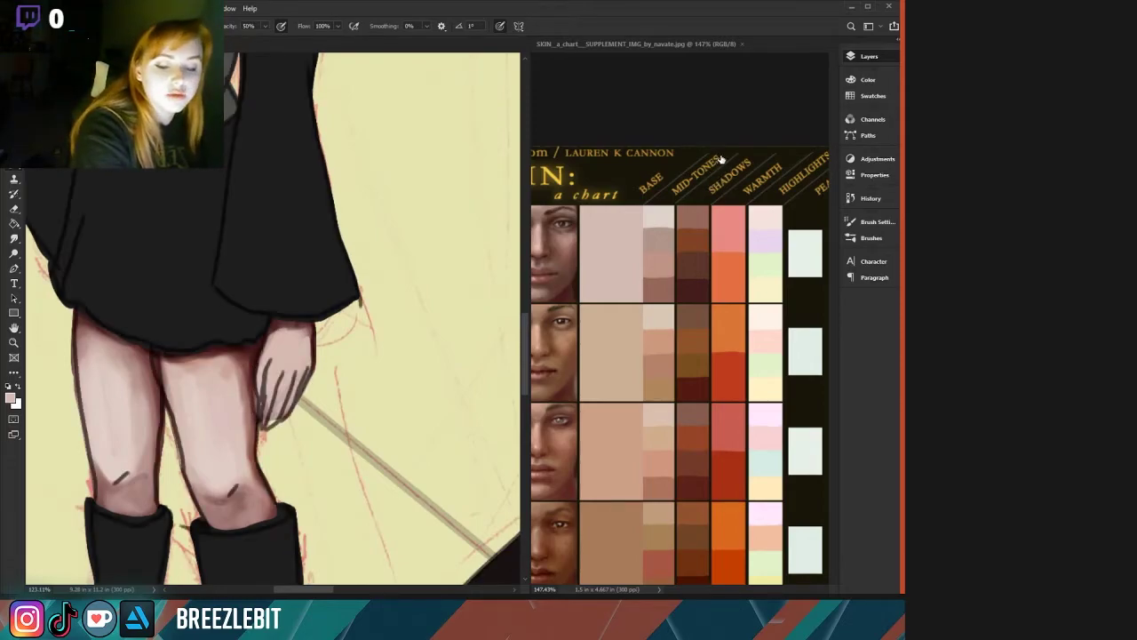
Deepen the thigh's edge beside the hand and the shading around the knee with tones sampled from the leg.
left_click(252, 382, "alt")
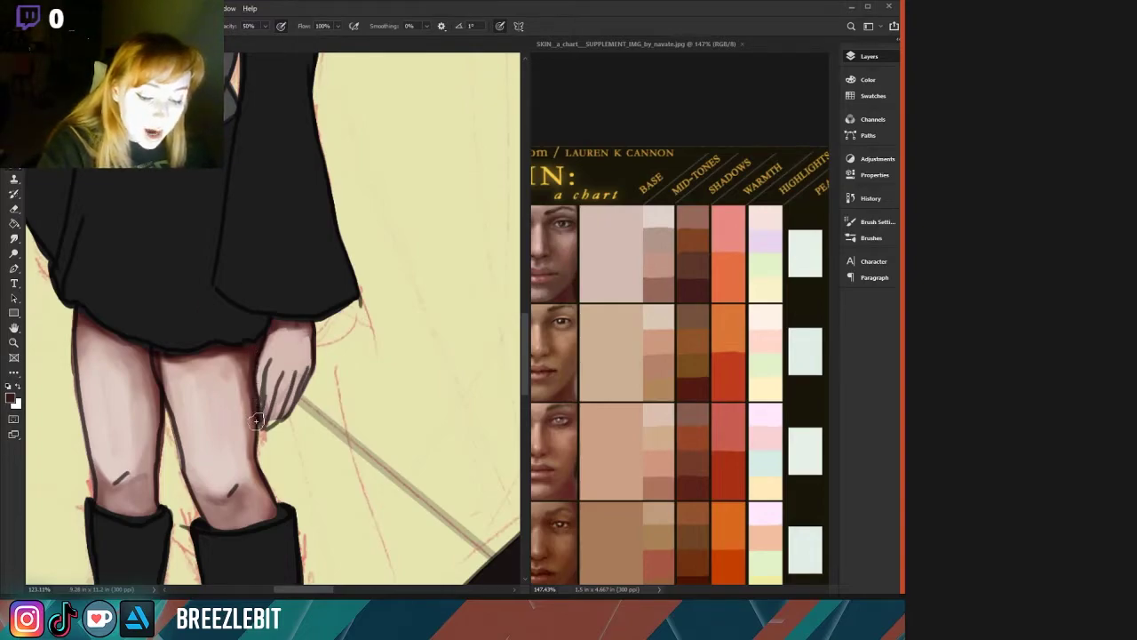
left_click(249, 414, "alt")
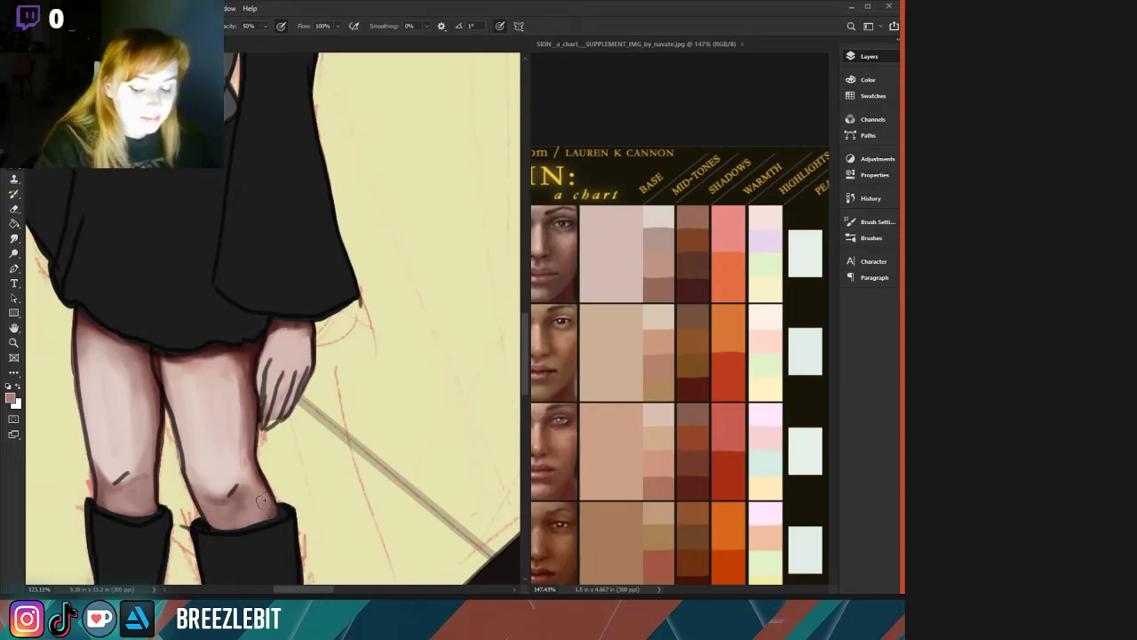
left_click_drag(229, 494, 237, 484)
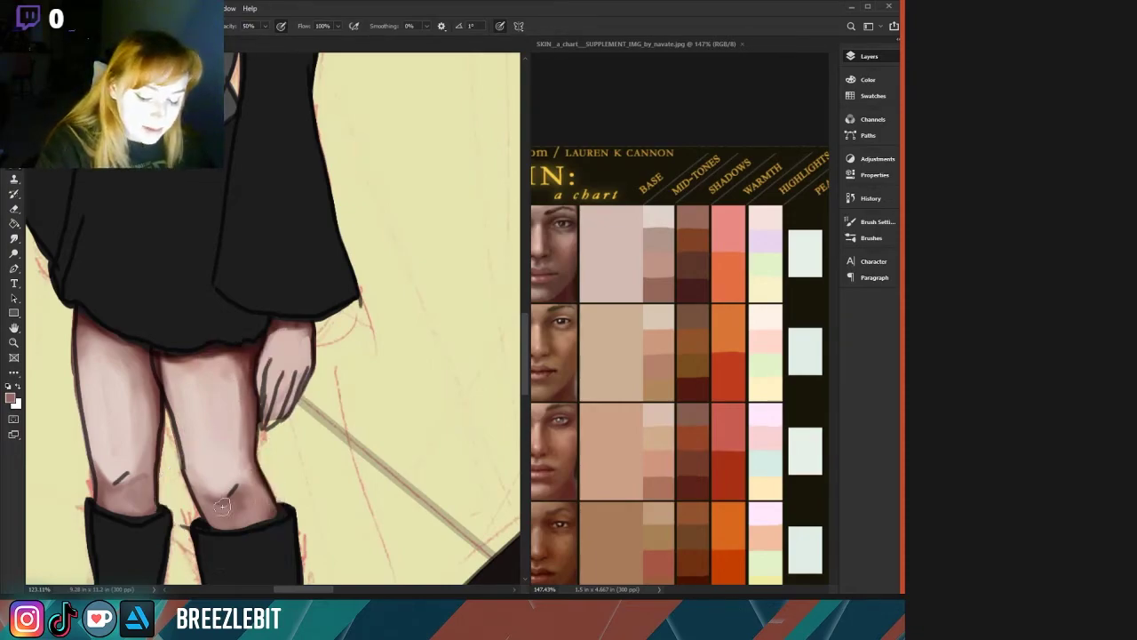
Shade the upper inner edge of the thigh beside the hand at 20% opacity with shadow tones sampled below the skirt.
left_click(210, 352, "alt")
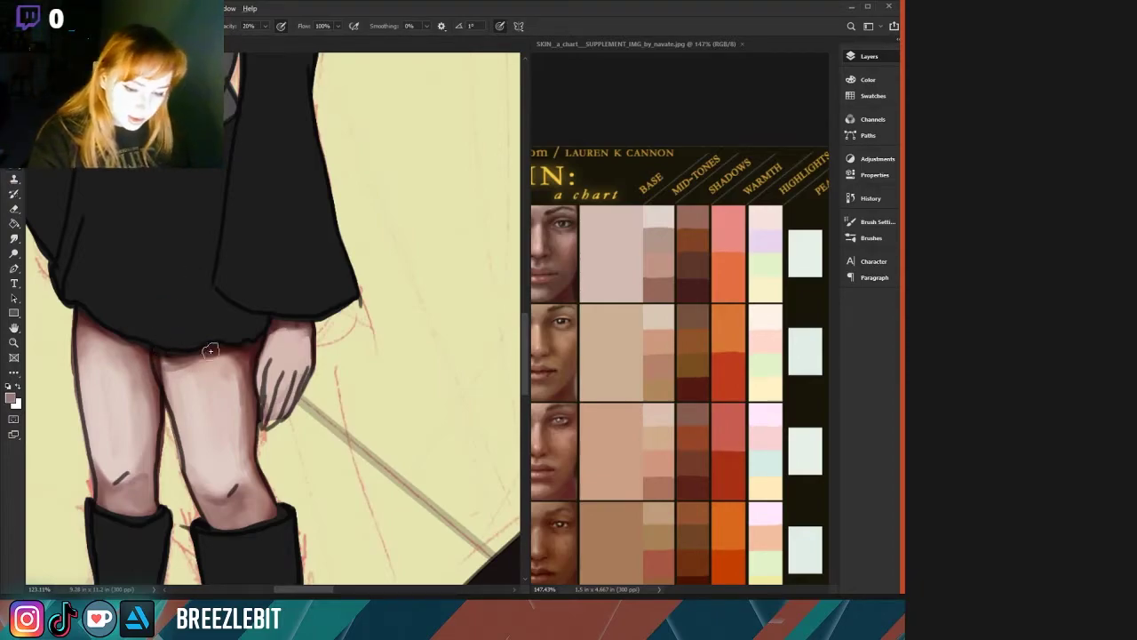
left_click_drag(165, 360, 173, 404)
left_click(166, 364, "alt")
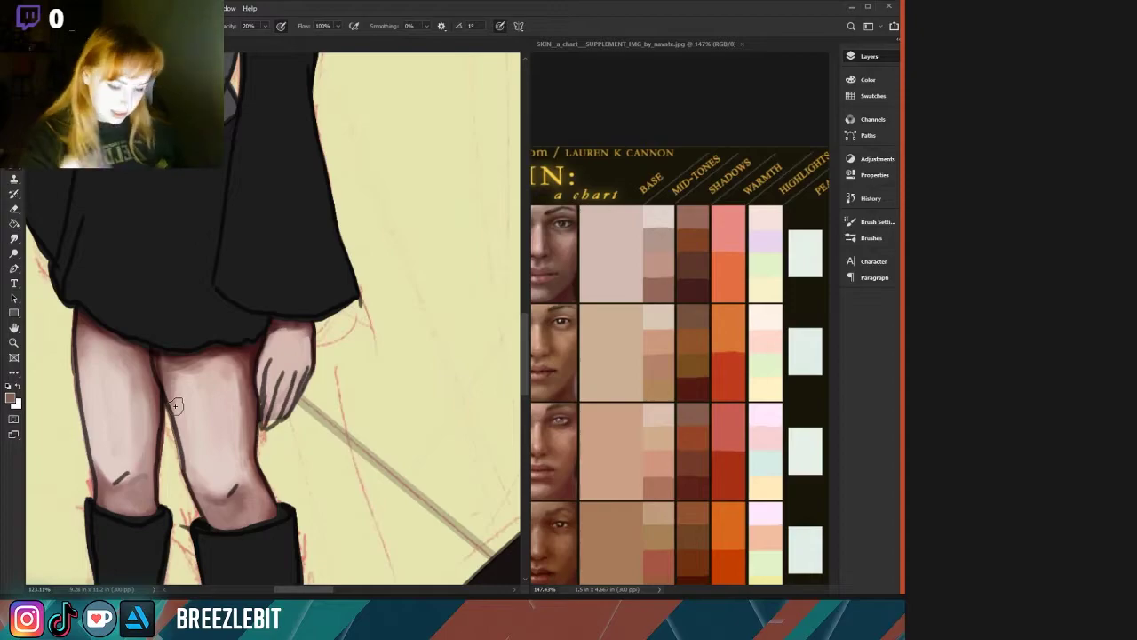
left_click(161, 364, "alt")
left_click_drag(169, 391, 182, 433)
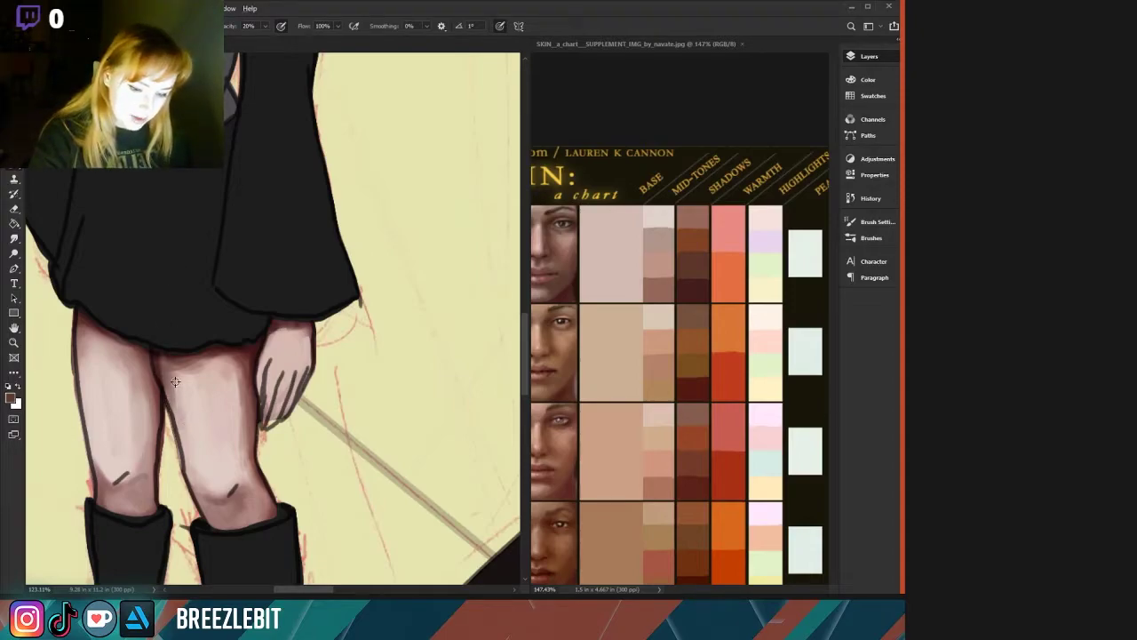
Blend the same thigh's inner edge down to the boot and its outer side toward the knee with sampled leg tones.
left_click(173, 374, "alt")
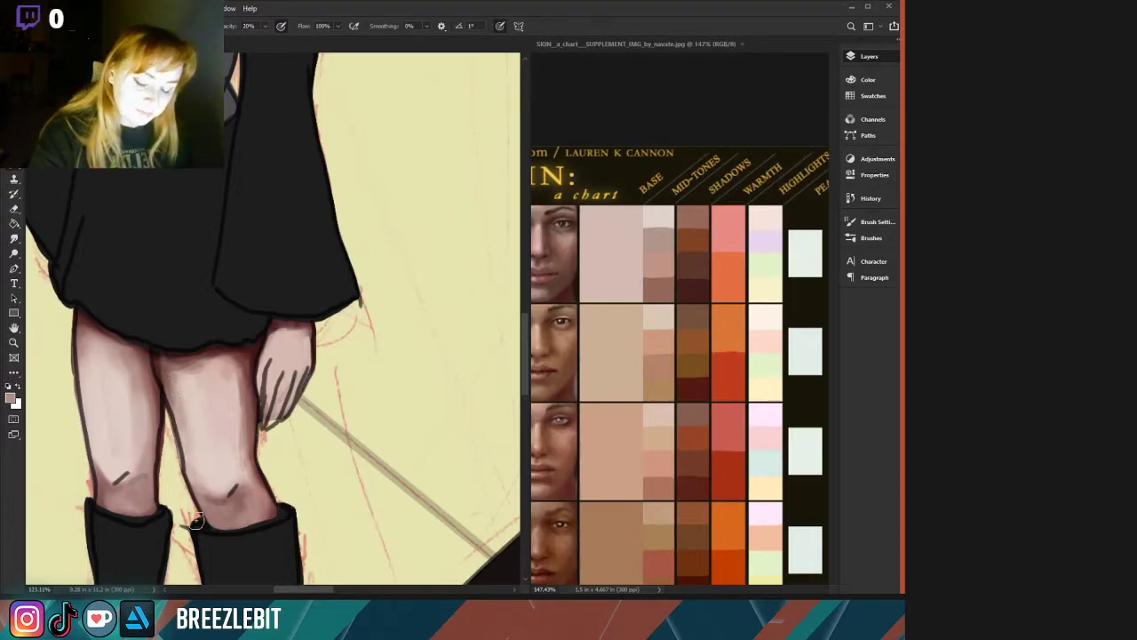
left_click(167, 375, "alt")
left_click_drag(167, 388, 189, 501)
left_click(183, 429, "alt")
left_click_drag(187, 437, 194, 472)
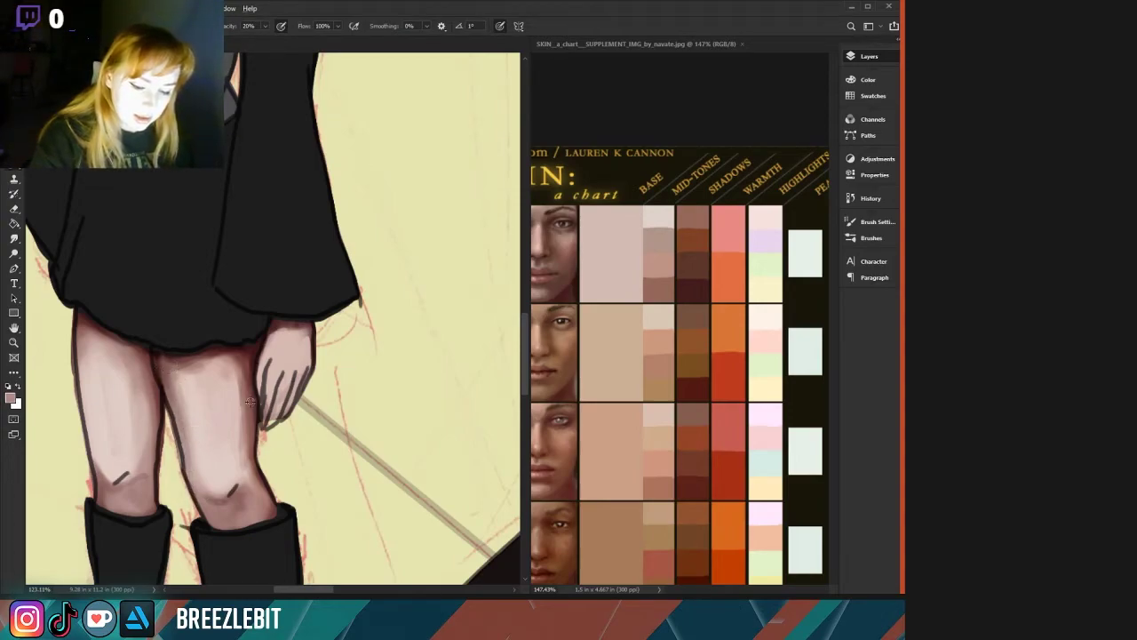
left_click(245, 425, "alt")
mouse_move(238, 414)
left_mouse_down()
mouse_move(247, 474)
mouse_move(228, 400)
mouse_move(240, 499)
left_mouse_up()
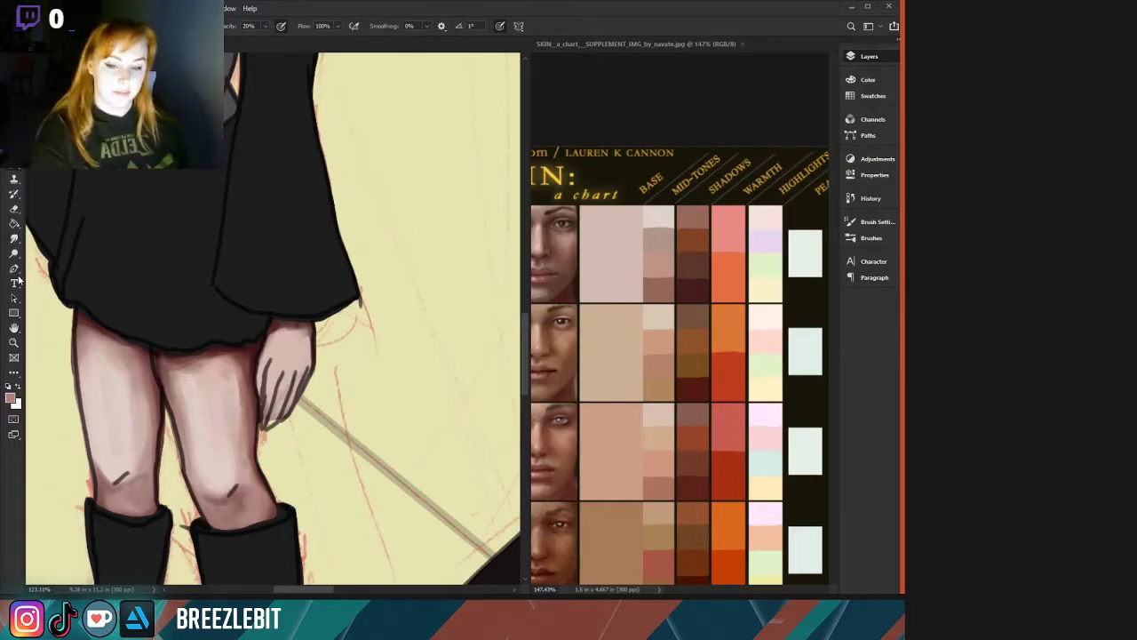
Smudge the shadow under the skirt, the thigh's edge down to the knee and the top of the hand with an enlarged Smudge tool.
left_click(11, 274)
left_click(13, 238)
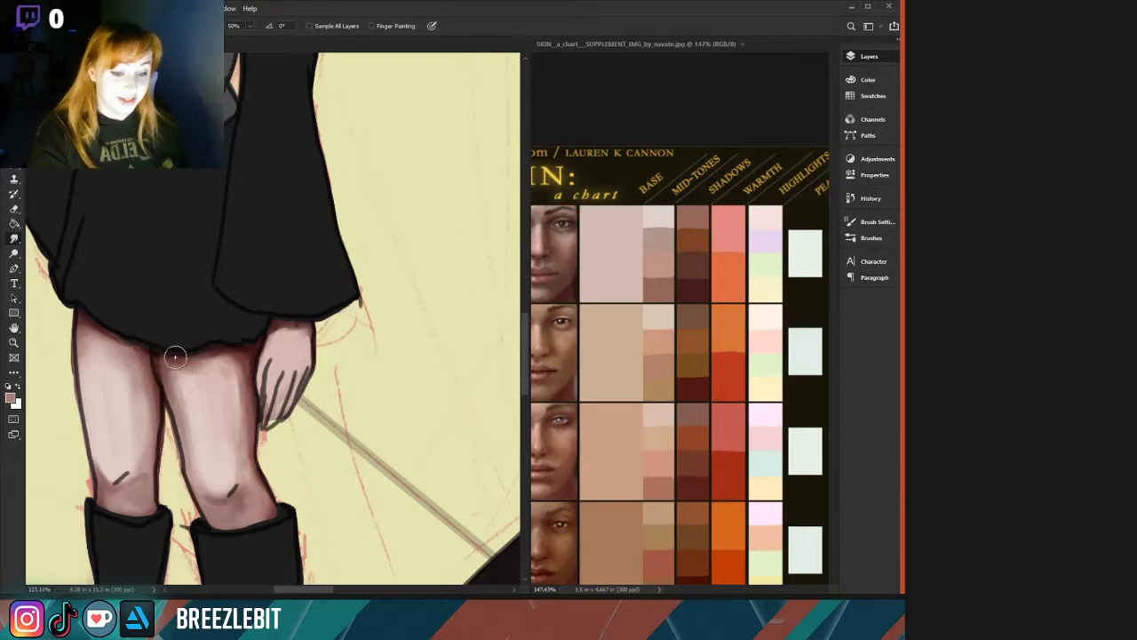
key("bracketright")
key("bracketright")
key("bracketright")
key("bracketright")
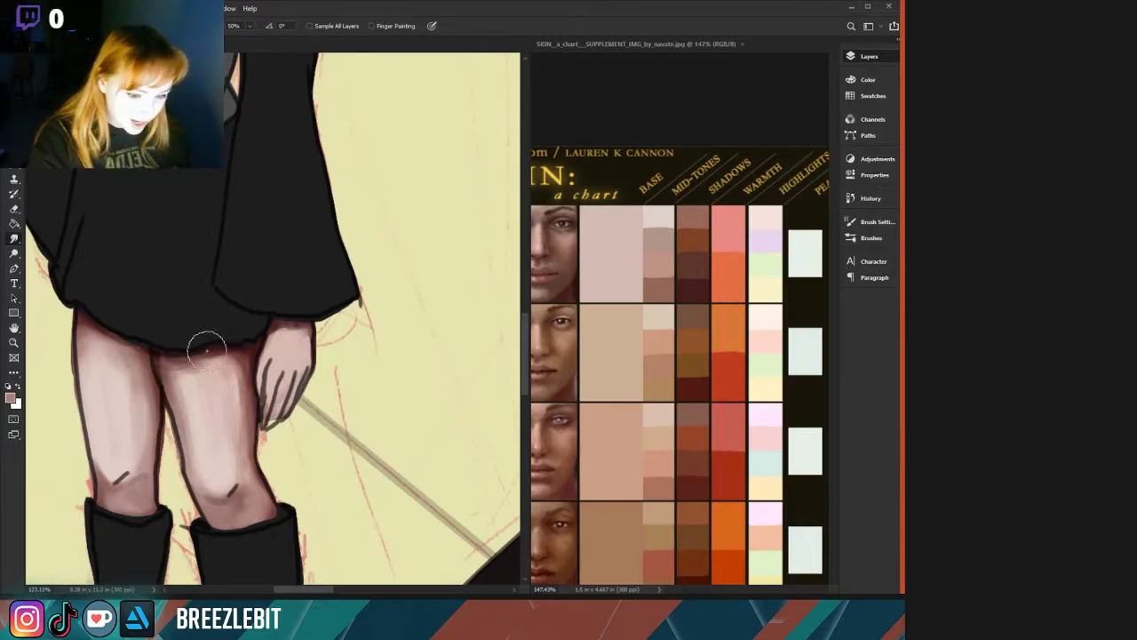
left_click_drag(238, 352, 255, 396)
left_click_drag(234, 314, 255, 414)
mouse_move(245, 370)
left_mouse_down()
mouse_move(226, 473)
mouse_move(207, 467)
mouse_move(193, 427)
mouse_move(205, 438)
mouse_move(211, 387)
mouse_move(221, 491)
mouse_move(188, 338)
mouse_move(188, 393)
mouse_move(196, 373)
mouse_move(155, 355)
mouse_move(159, 379)
mouse_move(155, 352)
mouse_move(215, 345)
mouse_move(171, 360)
mouse_move(135, 319)
mouse_move(167, 360)
mouse_move(164, 372)
mouse_move(155, 353)
mouse_move(174, 404)
mouse_move(157, 361)
mouse_move(184, 392)
mouse_move(175, 381)
mouse_move(193, 441)
mouse_move(176, 365)
mouse_move(216, 387)
mouse_move(221, 413)
mouse_move(222, 384)
mouse_move(237, 462)
mouse_move(229, 380)
mouse_move(230, 503)
left_mouse_up()
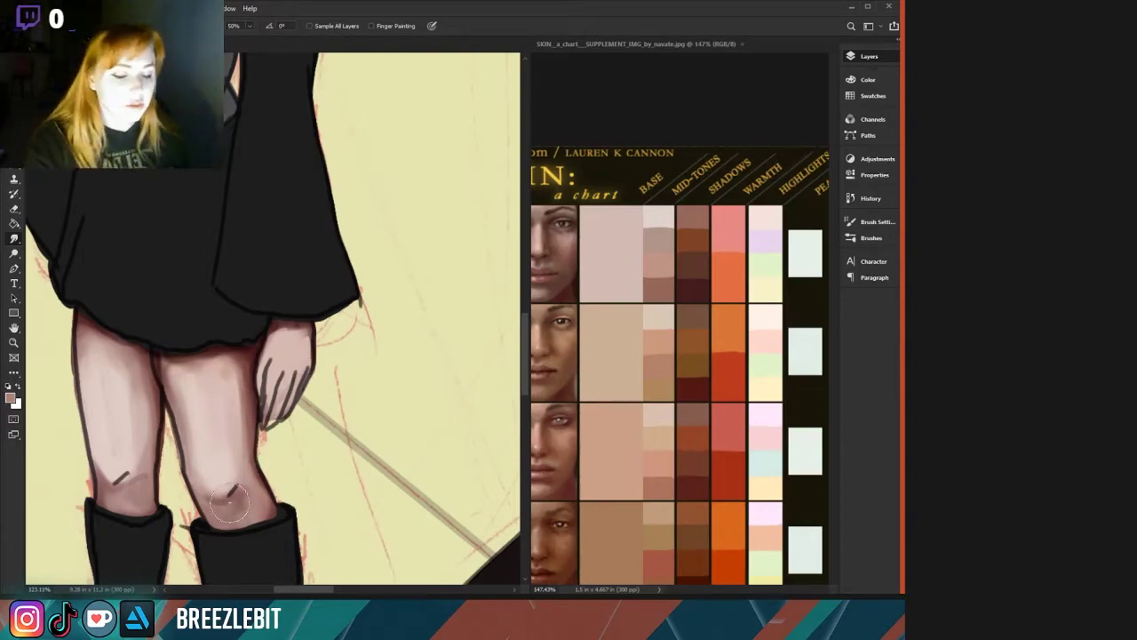
mouse_move(284, 334)
left_mouse_down()
mouse_move(297, 330)
mouse_move(279, 325)
mouse_move(306, 350)
mouse_move(306, 382)
mouse_move(284, 327)
left_mouse_up()
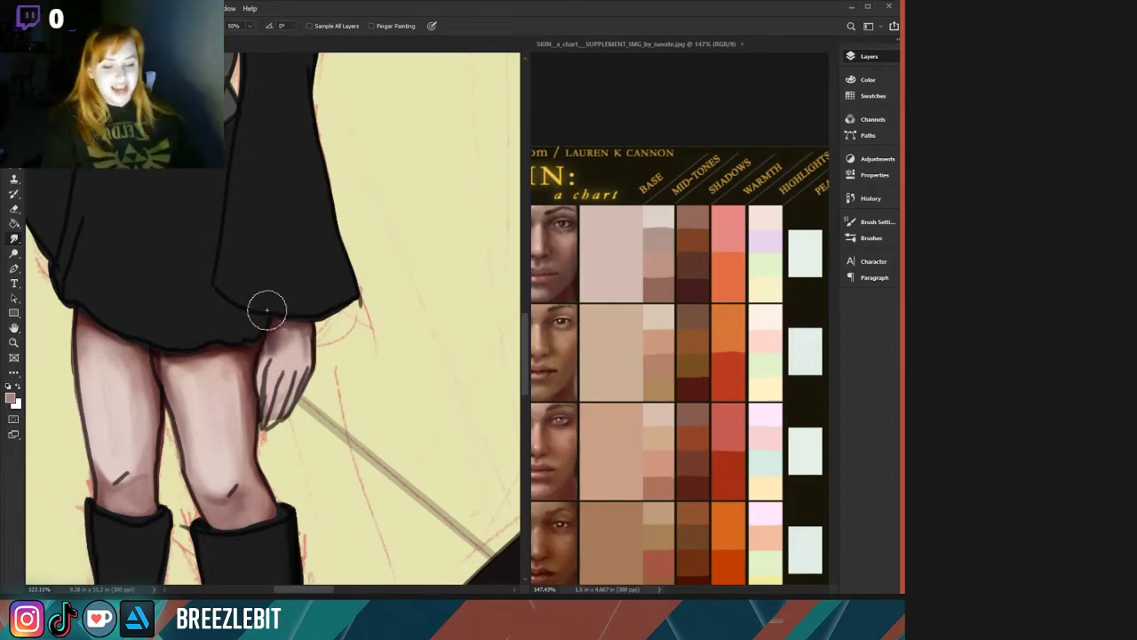
Hide the line art and paint shadows around the hand's edges with the darkest shadow swatch from the chart's top row.
key("ctrl+comma")
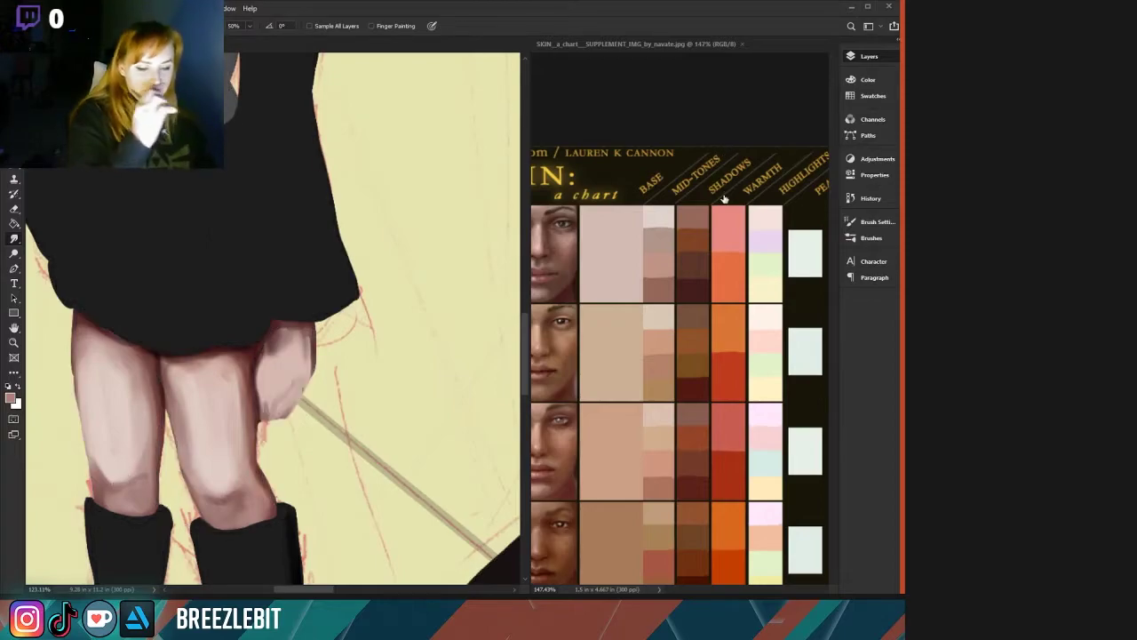
key("ctrl+comma")
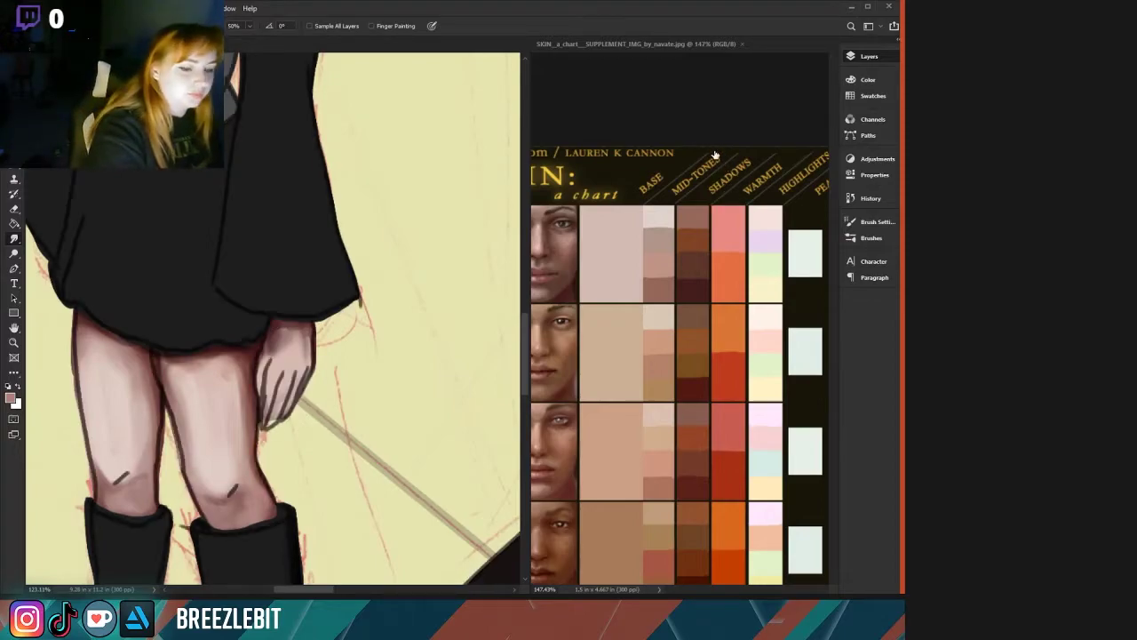
key("ctrl+comma")
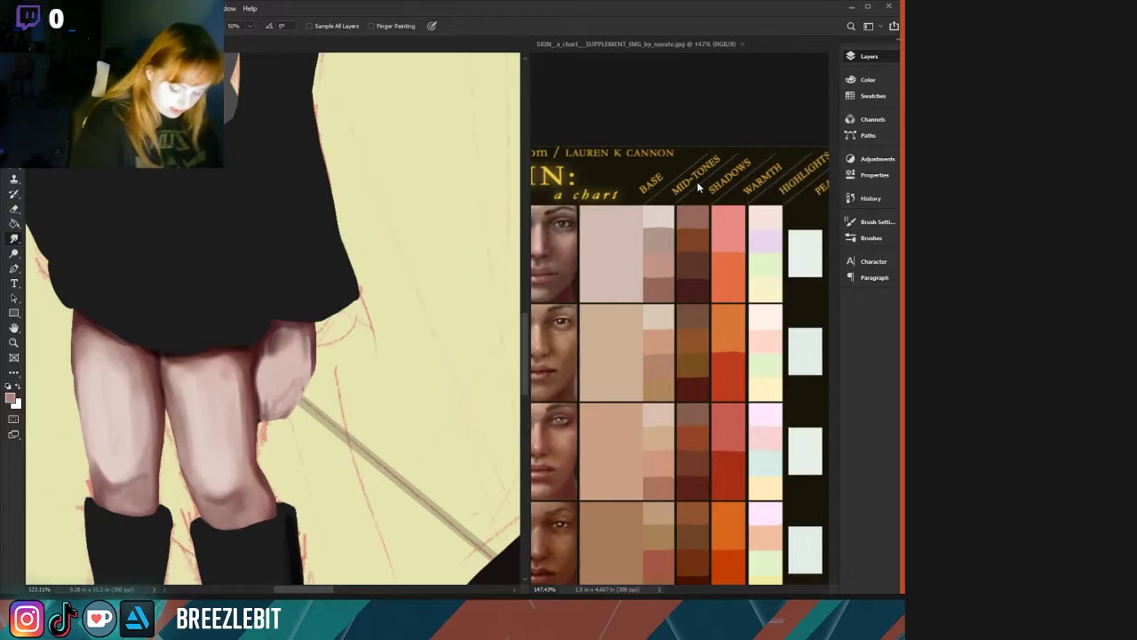
left_click(684, 299)
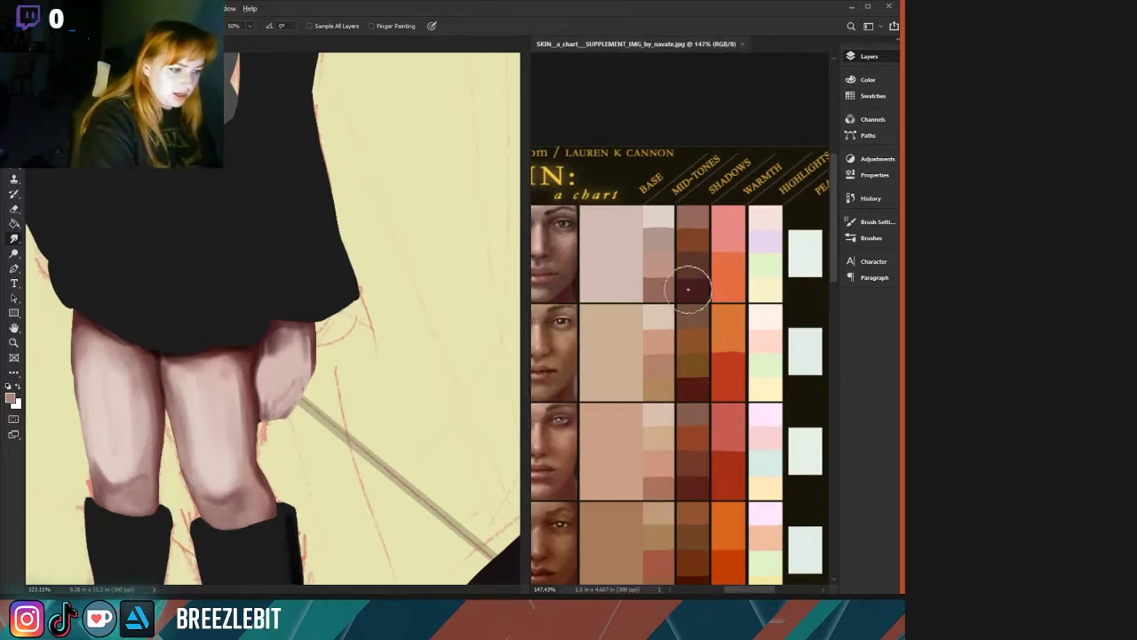
left_click_drag(689, 293, 691, 289)
key("b")
left_click(692, 290, "alt")
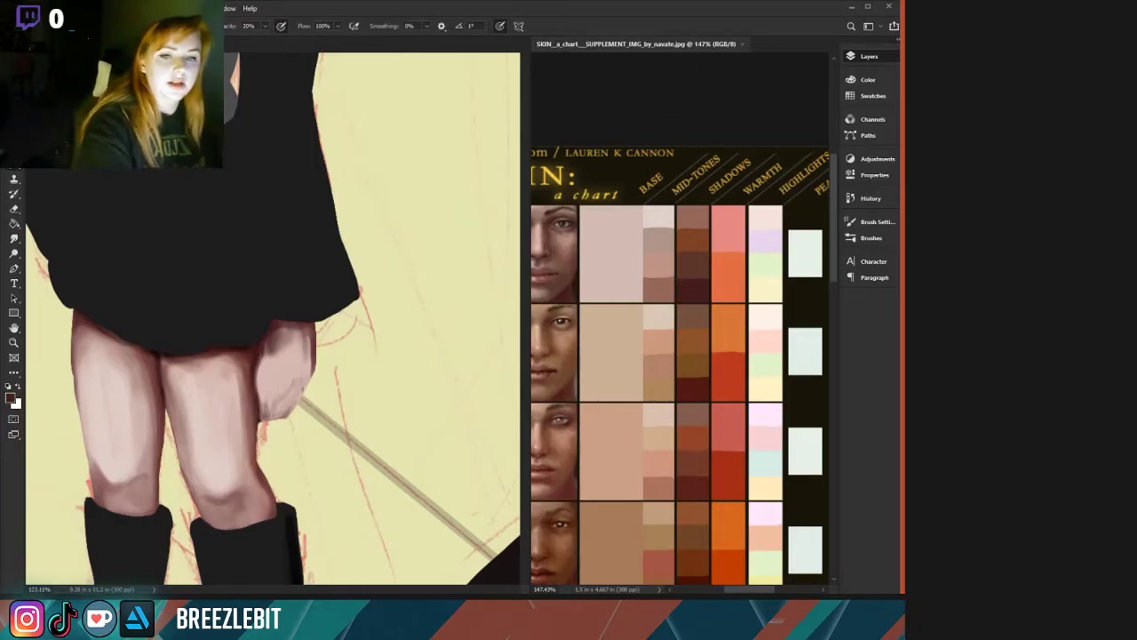
key("ctrl+Tab")
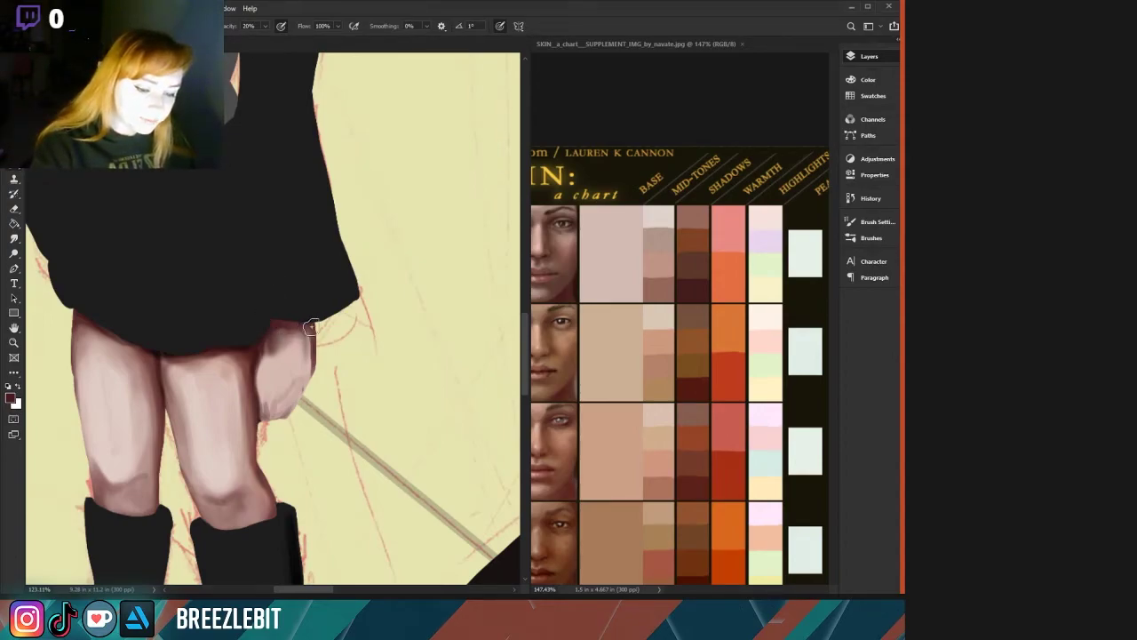
mouse_move(265, 354)
left_mouse_down()
mouse_move(297, 338)
mouse_move(303, 388)
mouse_move(307, 329)
mouse_move(305, 387)
left_mouse_up()
mouse_move(310, 346)
left_mouse_down()
mouse_move(293, 408)
mouse_move(264, 409)
left_mouse_up()
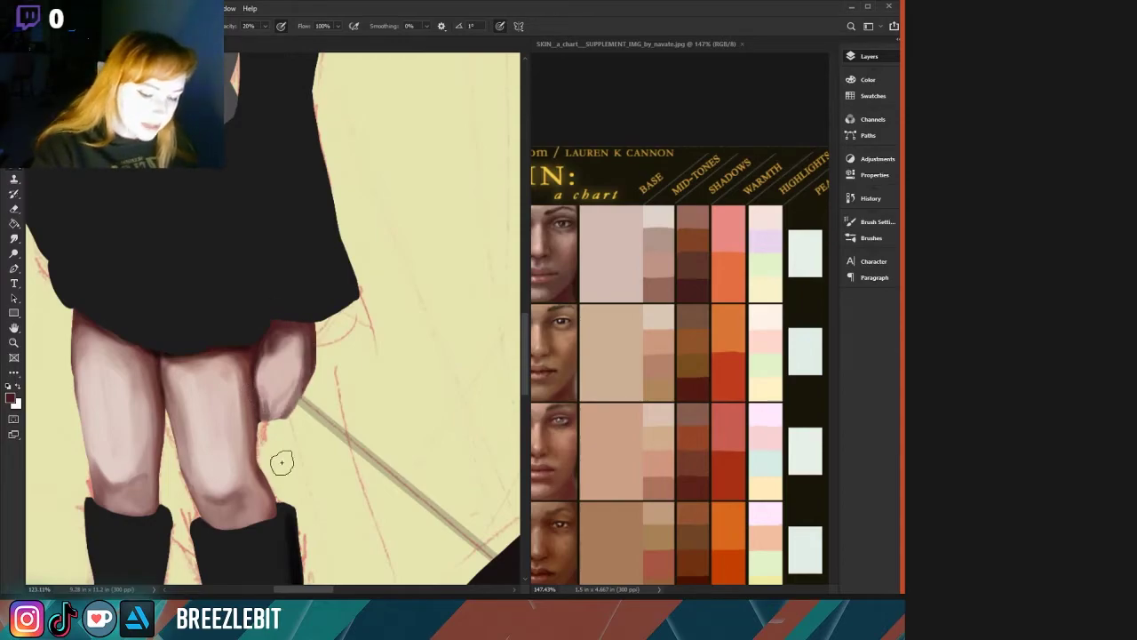
Show the line art and paint dark shadows between the fingers along the finger lines.
left_click(723, 175)
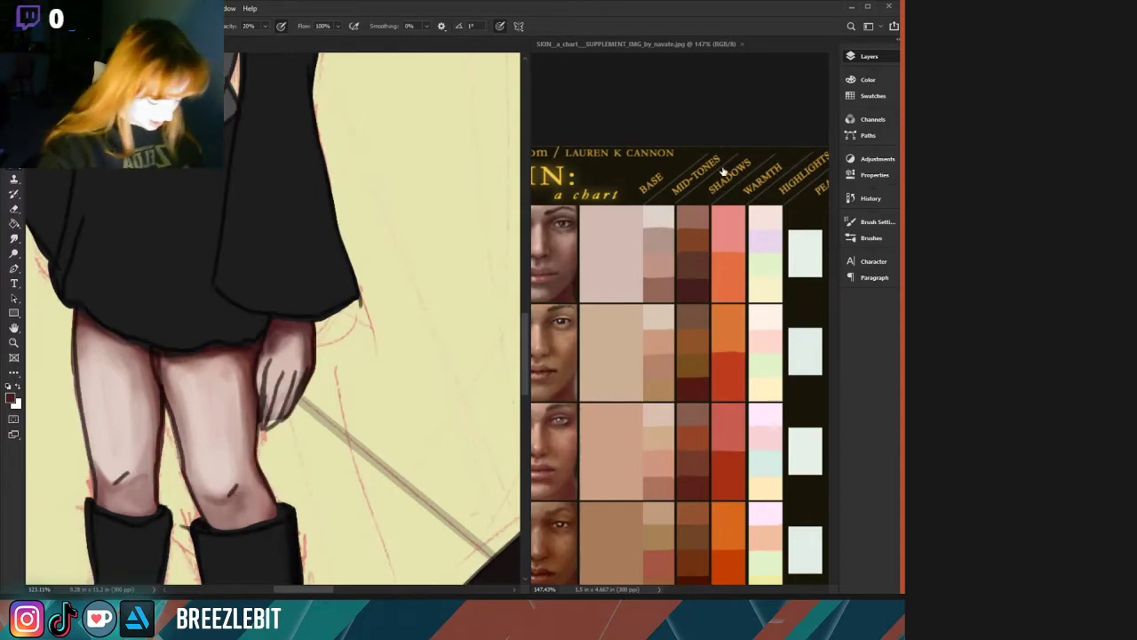
left_click_drag(270, 359, 261, 414)
mouse_move(282, 373)
left_mouse_down()
mouse_move(263, 422)
mouse_move(277, 418)
left_mouse_up()
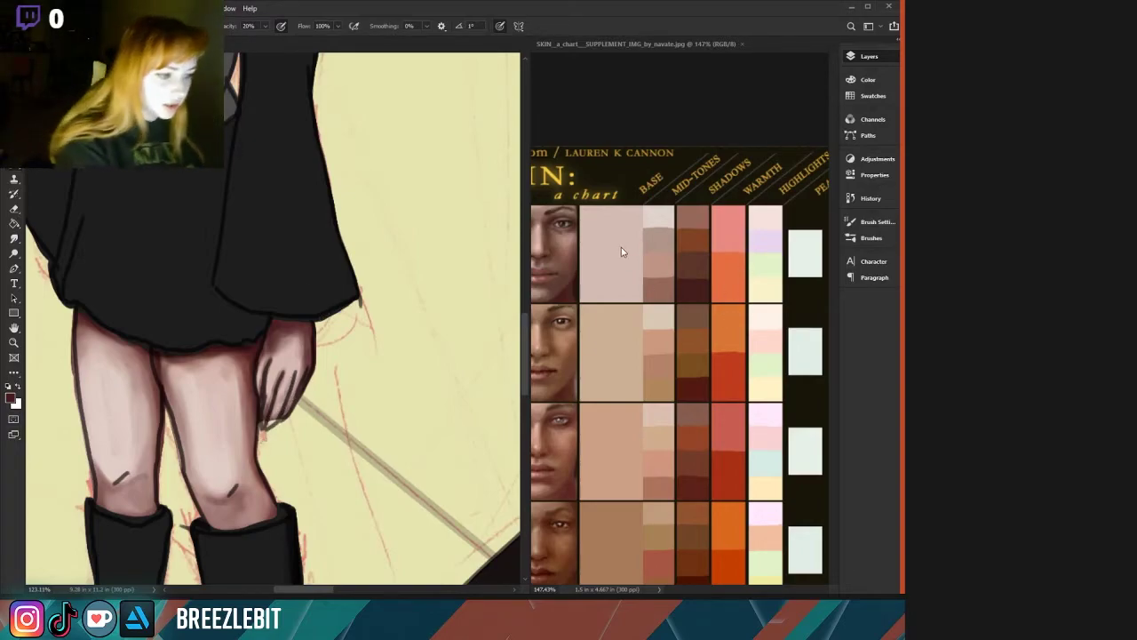
Sample the pale pink base tone from the chart, switch to the Pencil tool and hide the line art.
left_click(639, 321, "alt")
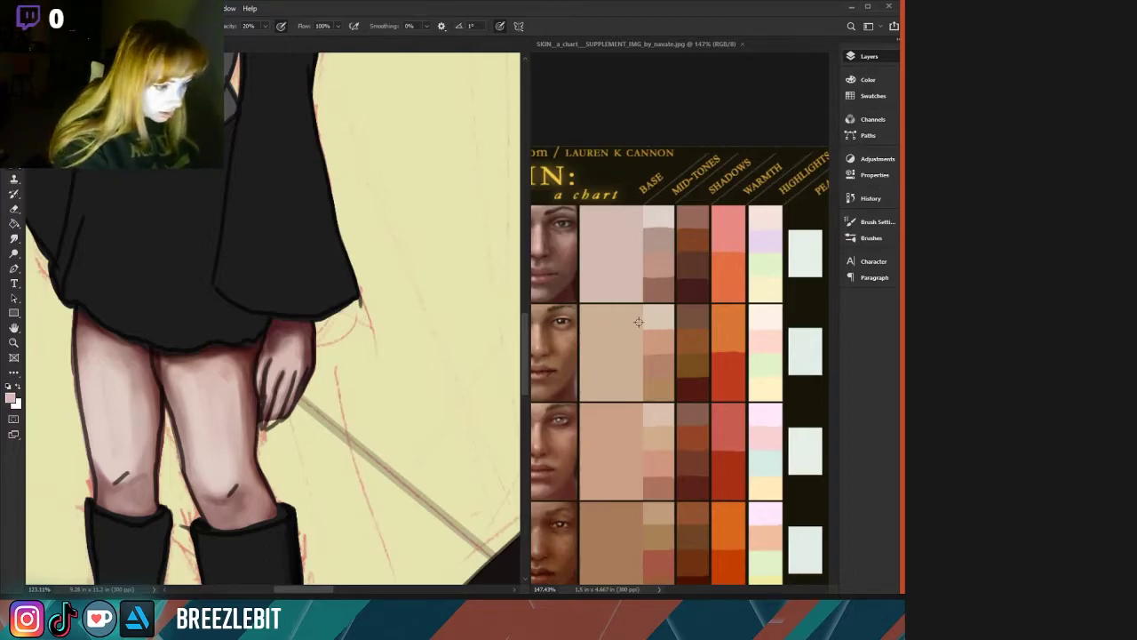
key("shift+b")
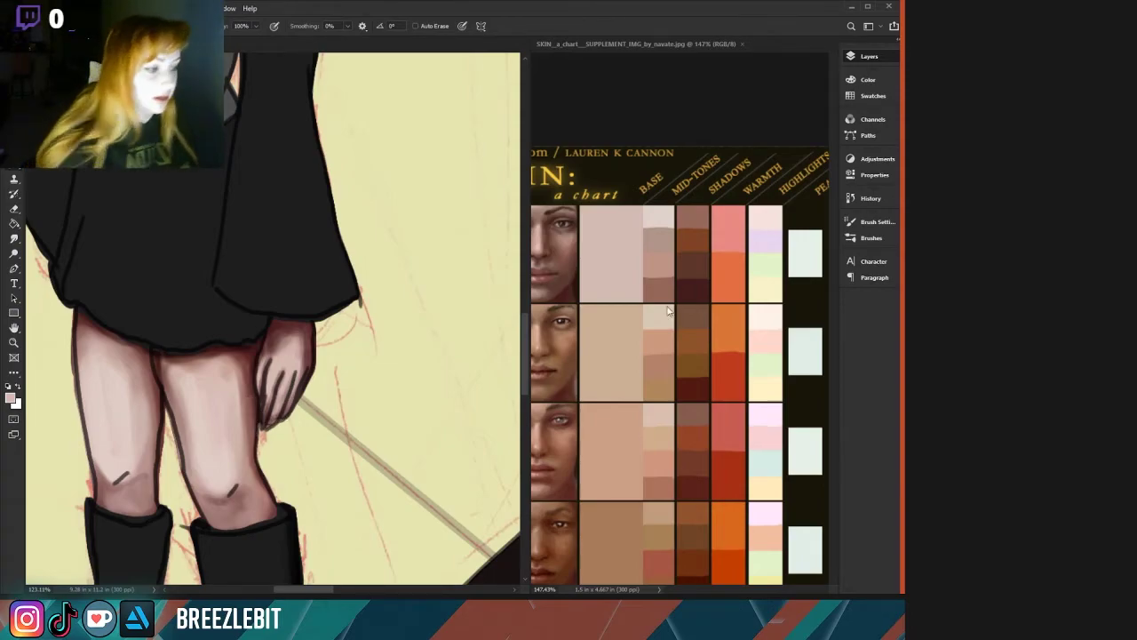
key("ctrl+comma")
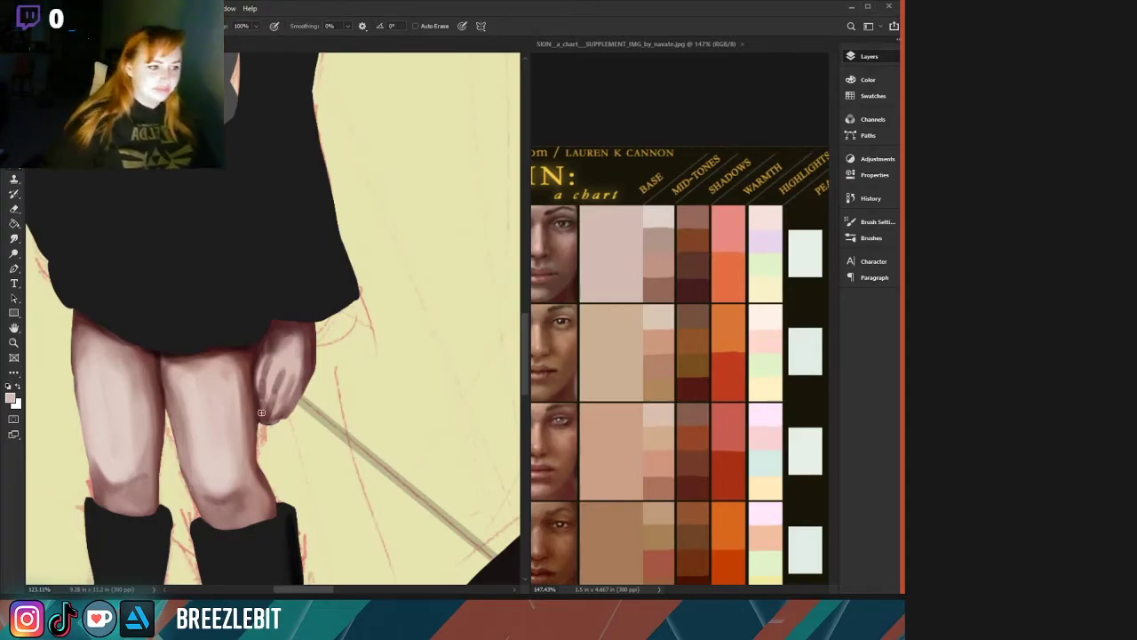
left_click(715, 147)
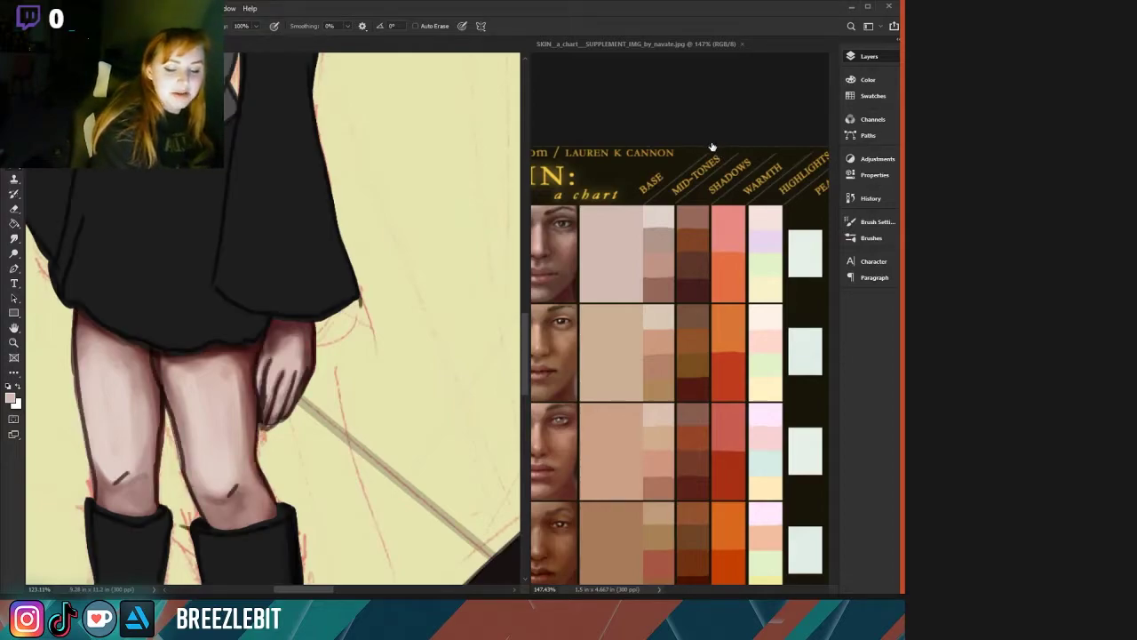
key("ctrl+comma")
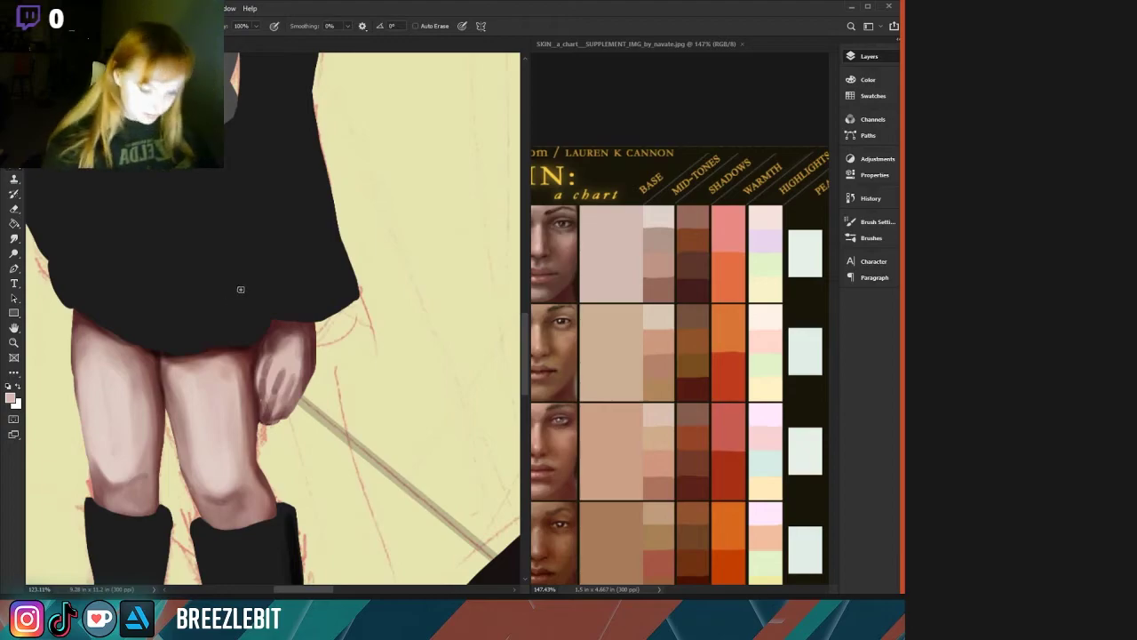
Blend the back of the hand at 20% pencil opacity with mid and light tones sampled from the hand.
left_click(302, 351, "alt")
left_click_drag(307, 344, 296, 380)
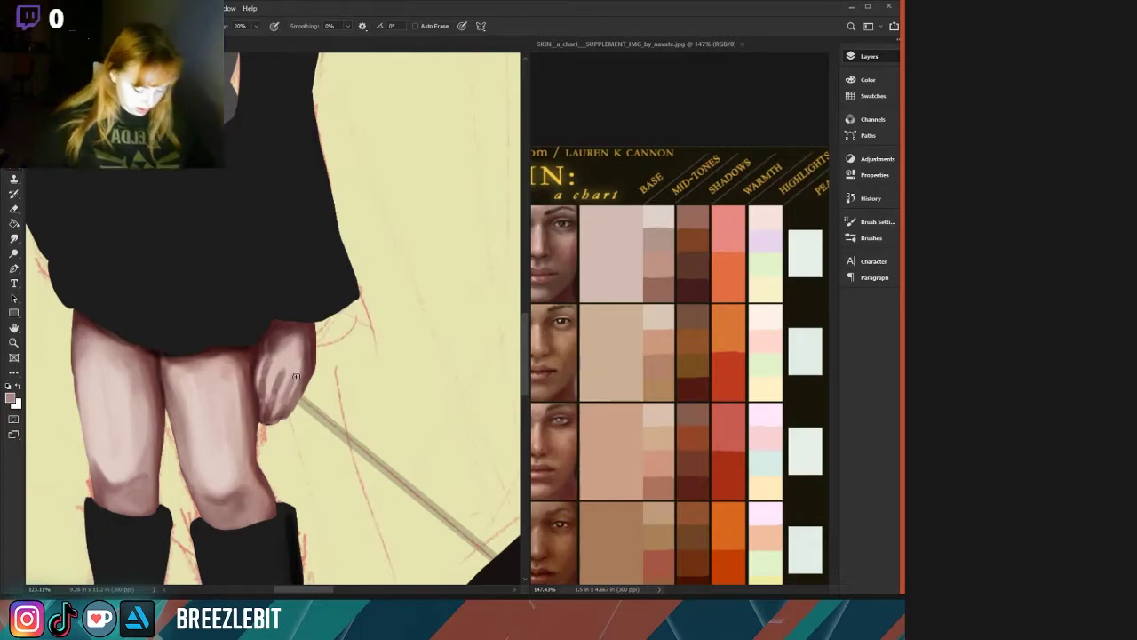
left_click(303, 350, "alt")
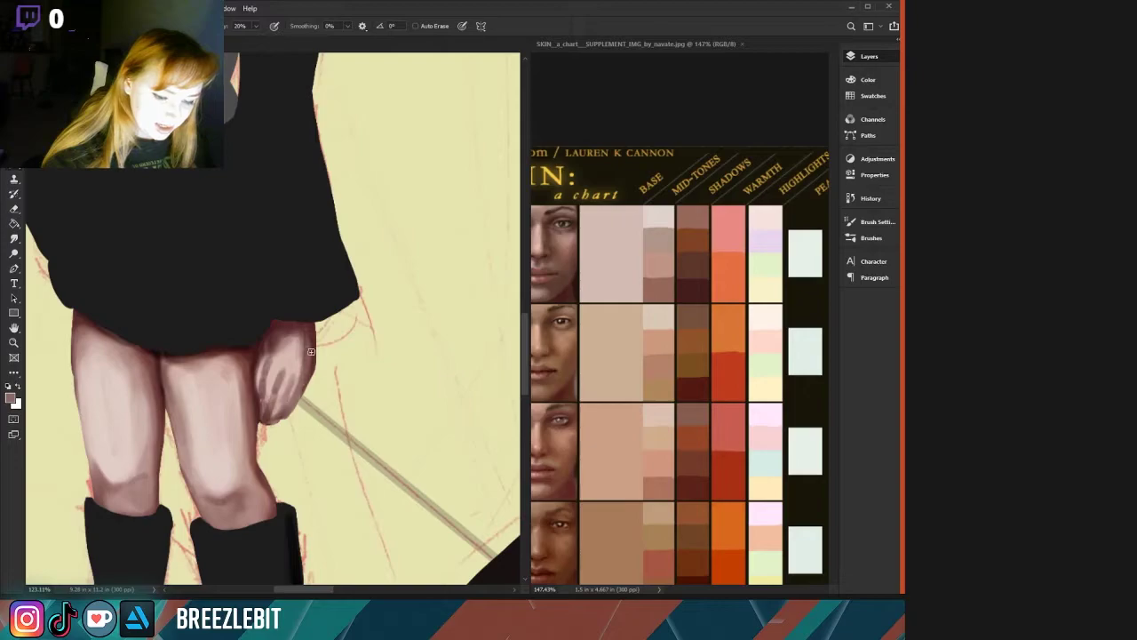
left_click(298, 351, "alt")
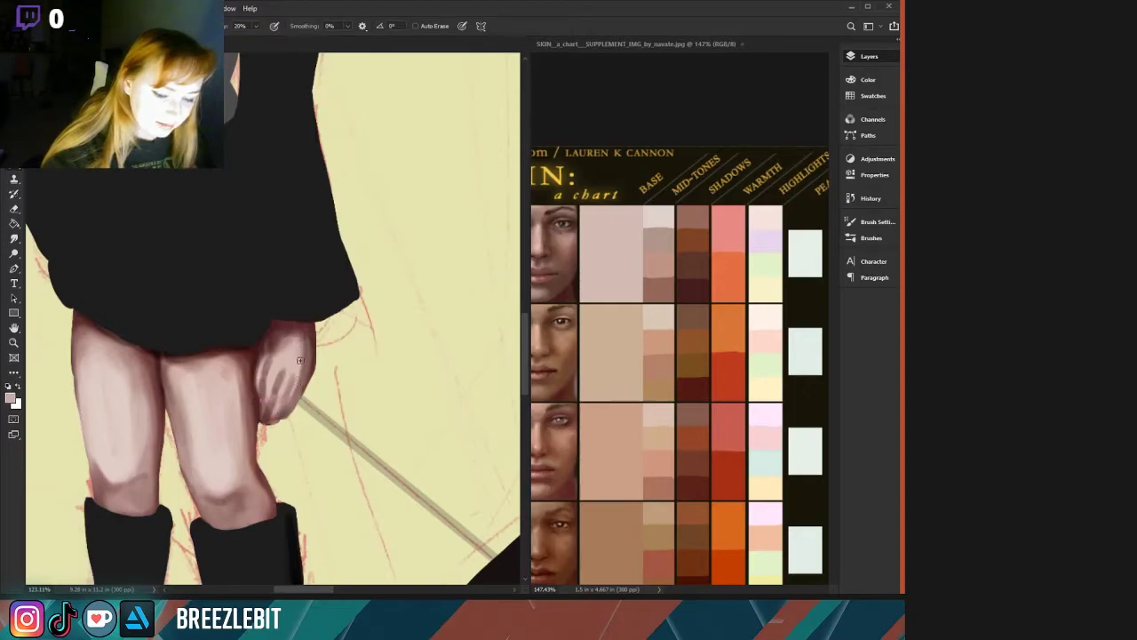
left_click_drag(302, 342, 294, 385)
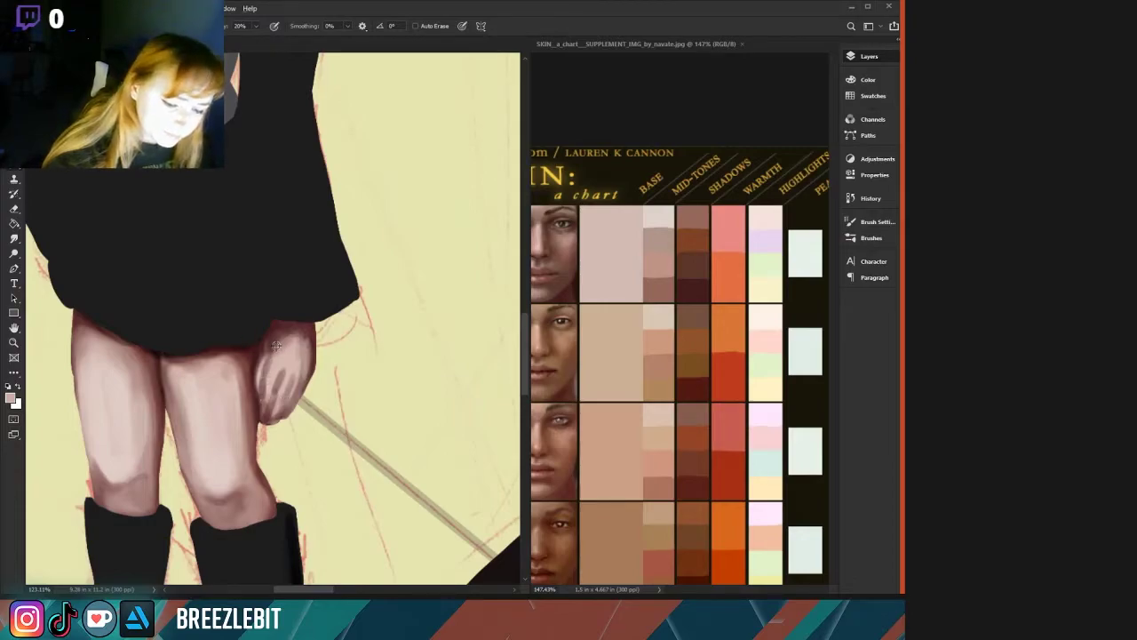
Switch back to the Brush tool at 20% flow and soften the shading below the sleeve with tones sampled from the hand.
left_click(259, 374, "alt")
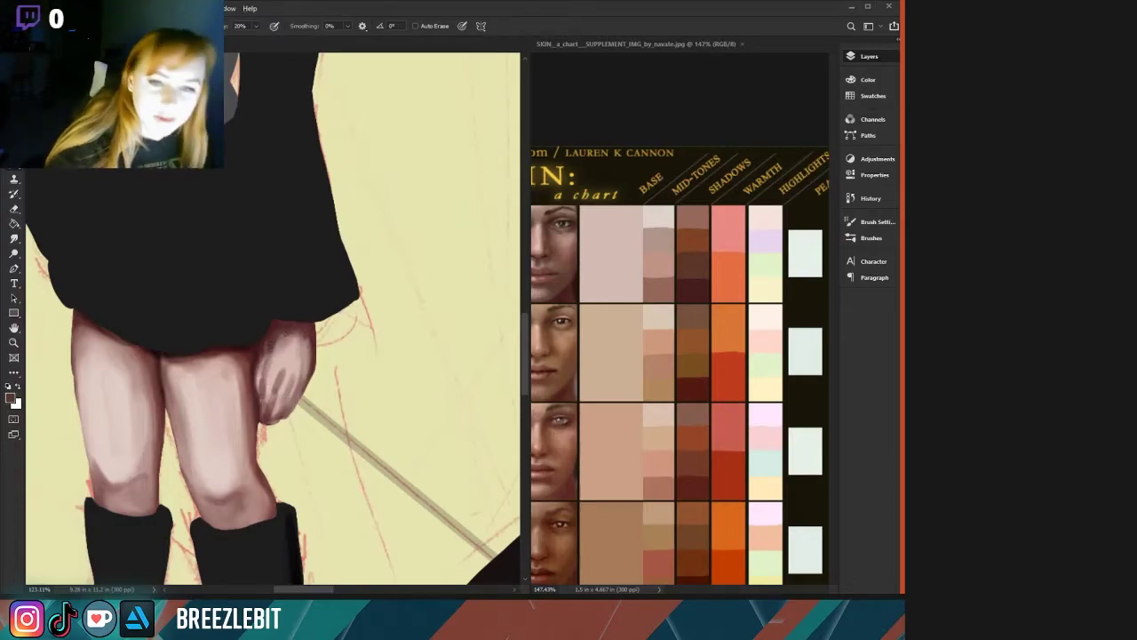
left_click(37, 192)
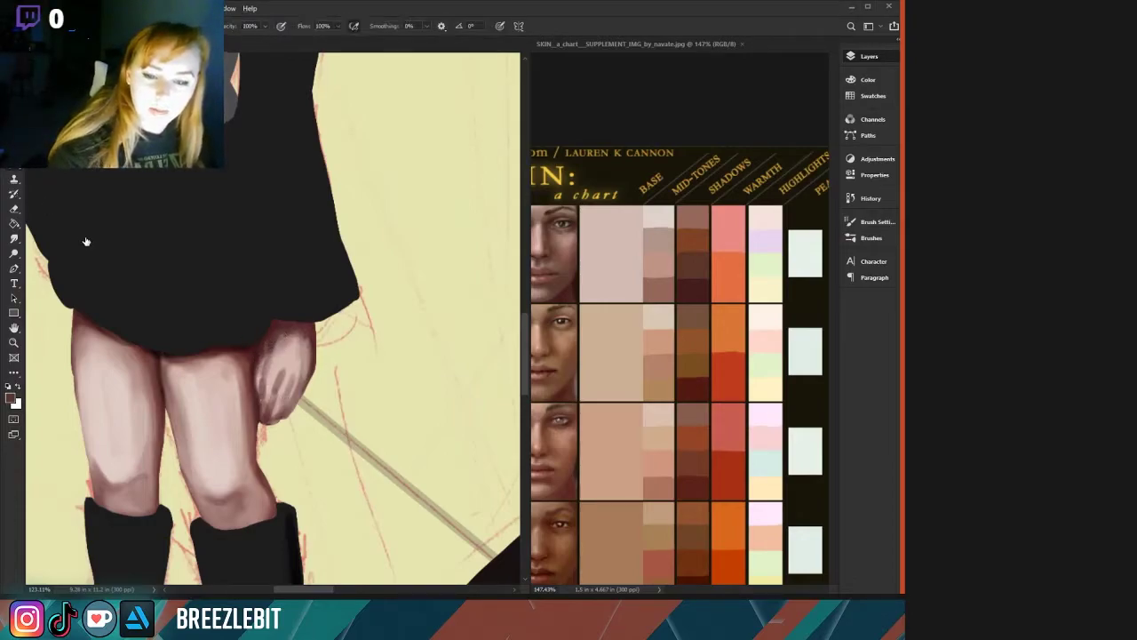
mouse_move(284, 344)
left_mouse_down()
mouse_move(296, 337)
mouse_move(307, 350)
left_mouse_up()
left_click(294, 368, "alt")
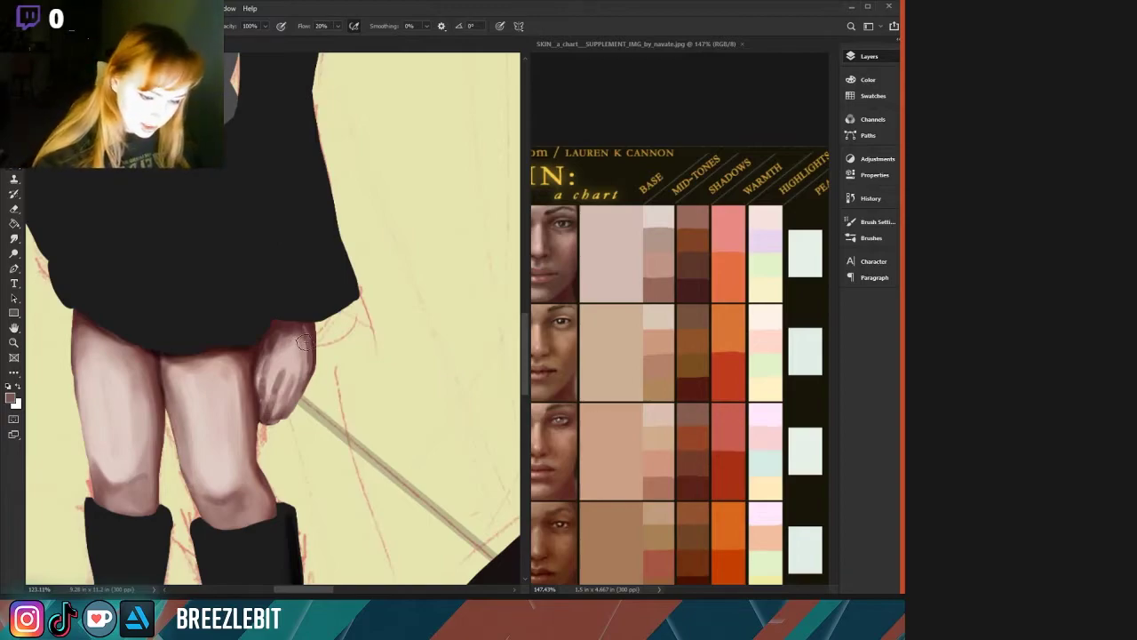
left_click_drag(304, 334, 305, 353)
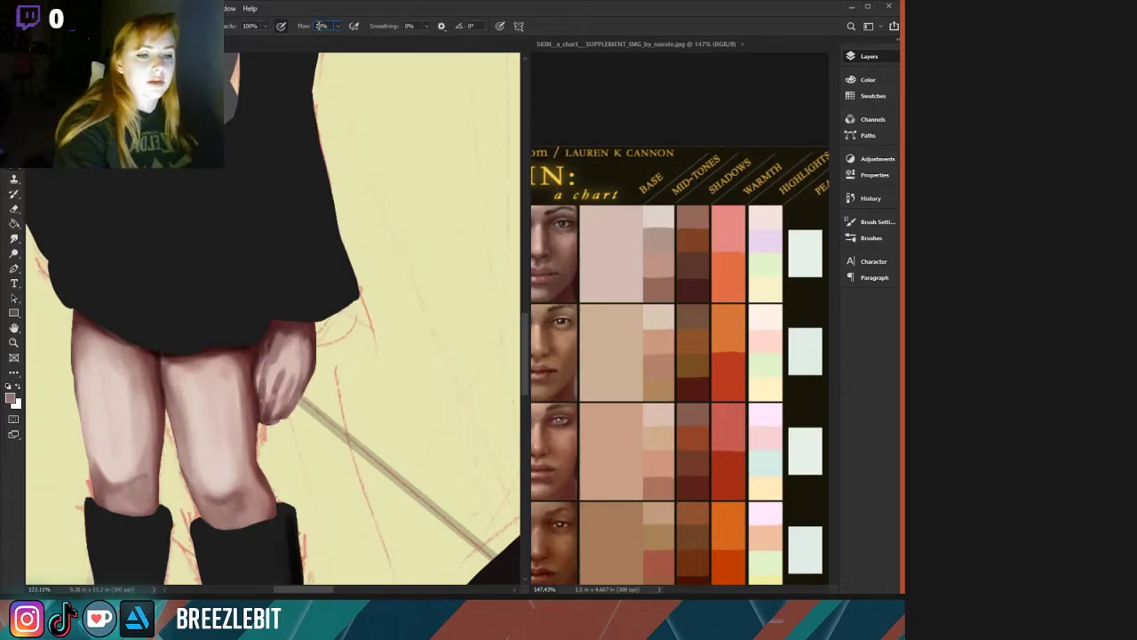
Set the brush to 100% flow and 54% opacity, and smooth the shading across the hand.
left_click_drag(318, 26, 296, 27)
type("100")
key("Return")
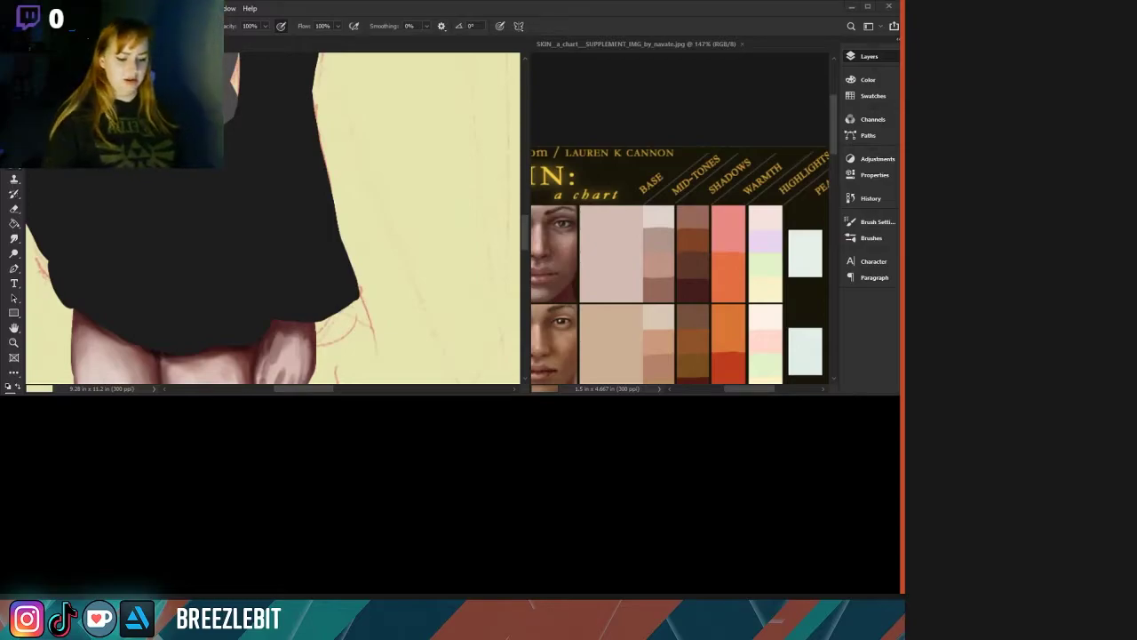
key("Return")
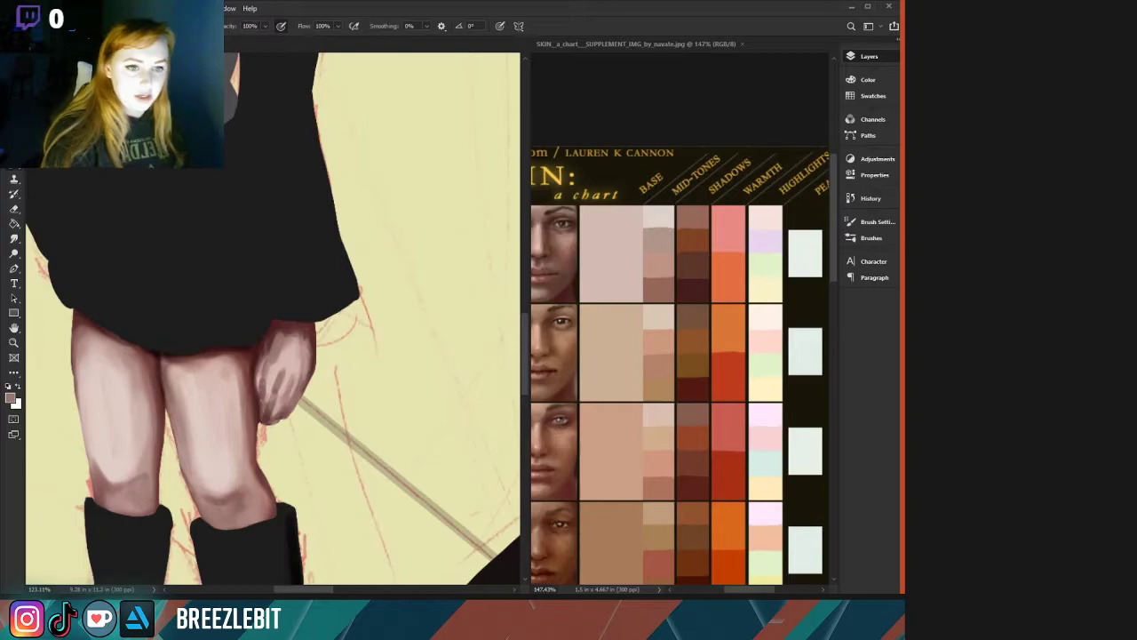
left_click(236, 30)
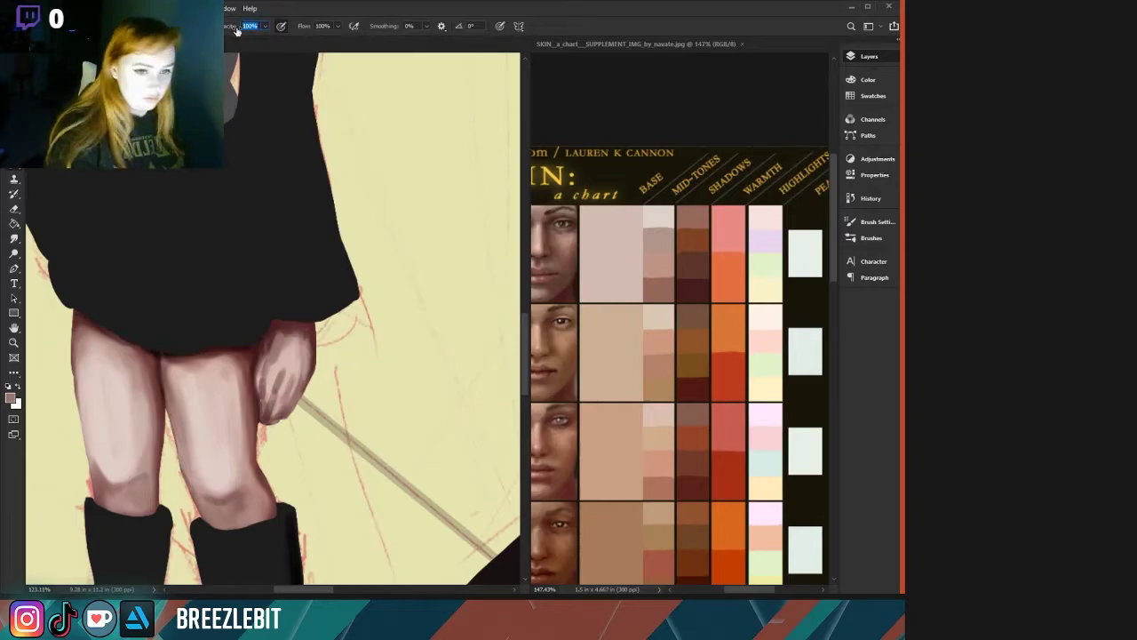
type("54")
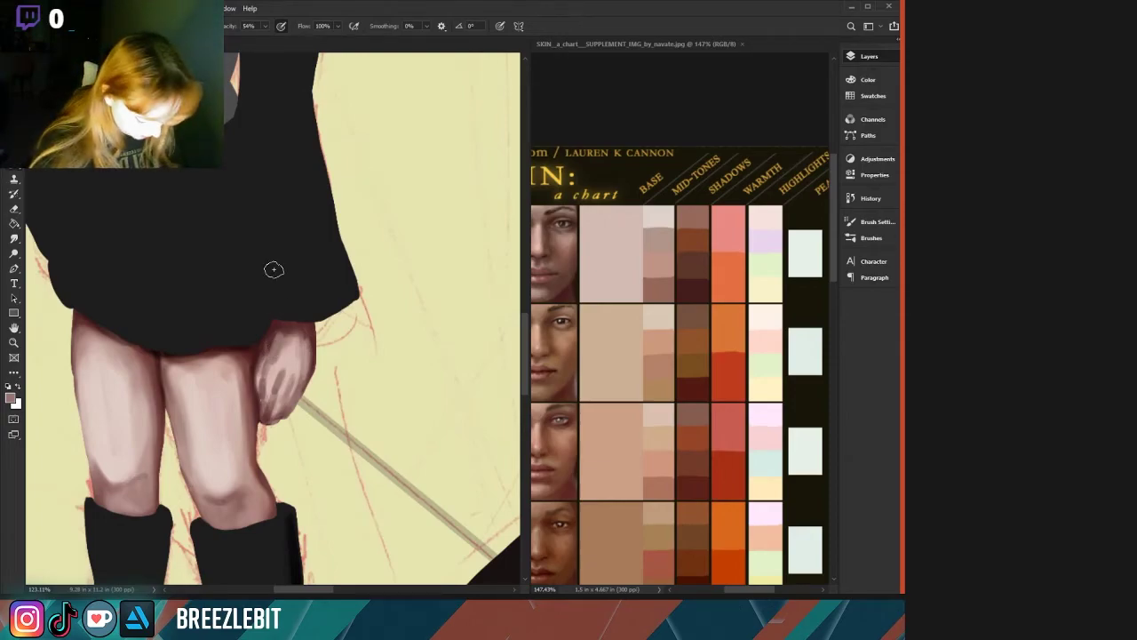
left_click_drag(279, 358, 267, 412)
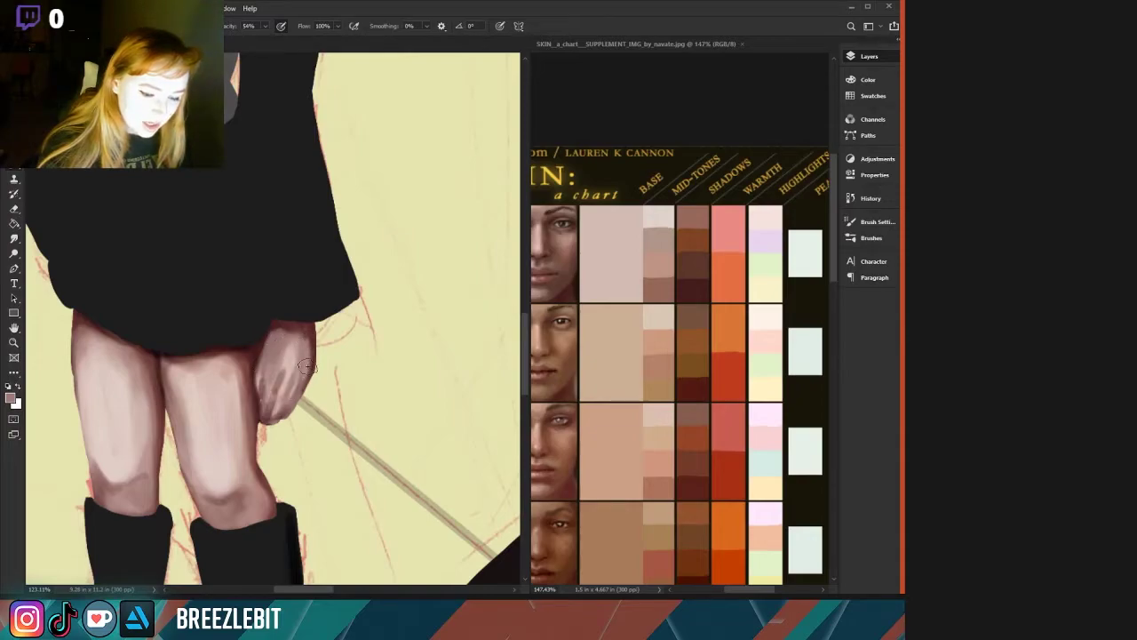
Show the line art to paint dark maroon shadows between the fingers, hide it again, and darken the outer contour of the leg farthest from the hand.
left_click(716, 155)
key("ctrl+comma")
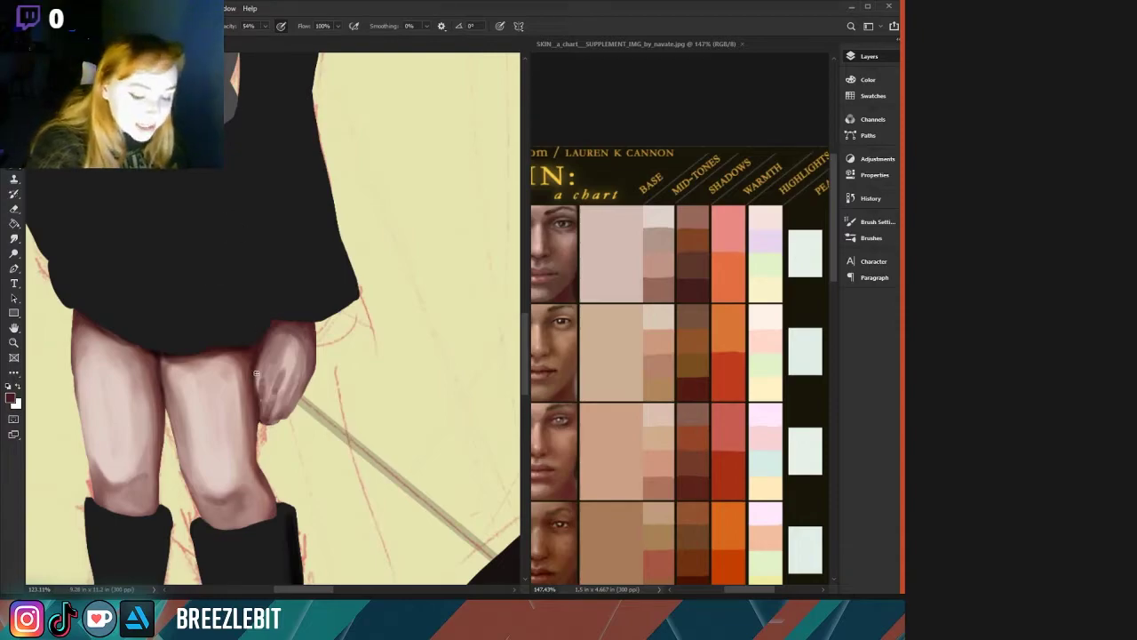
left_click(712, 160)
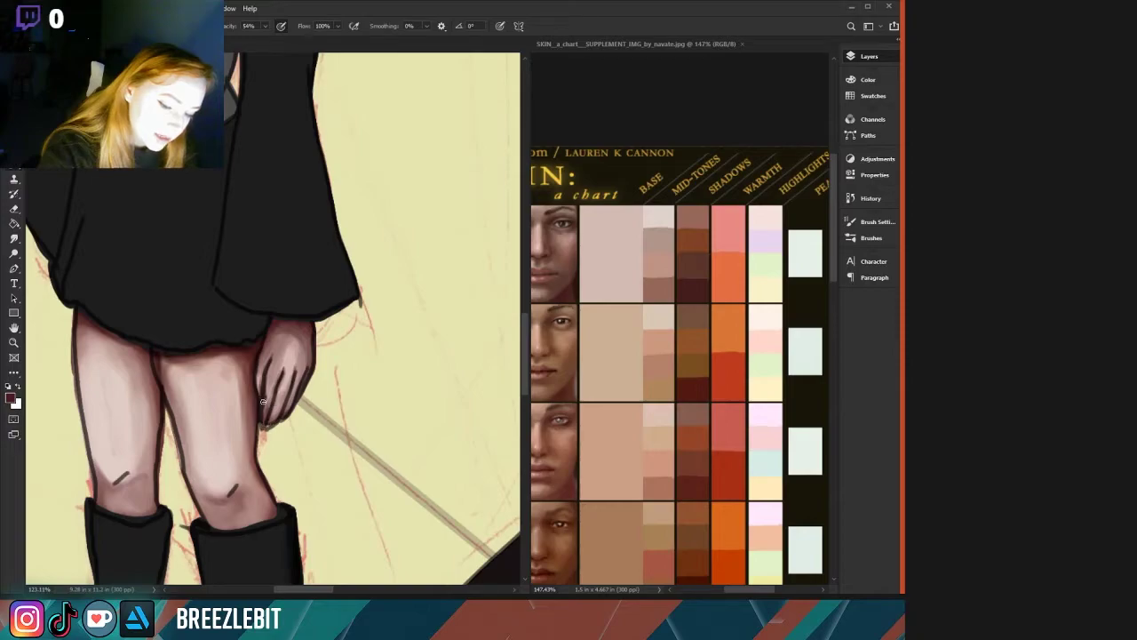
left_click(714, 174)
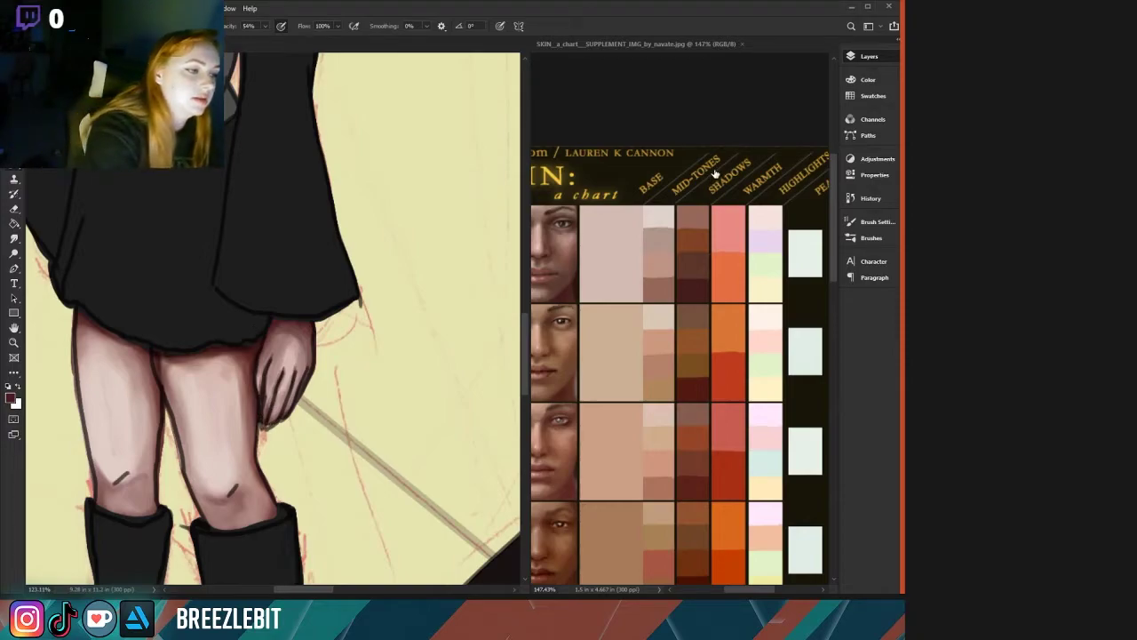
left_click(715, 174)
left_click(715, 149)
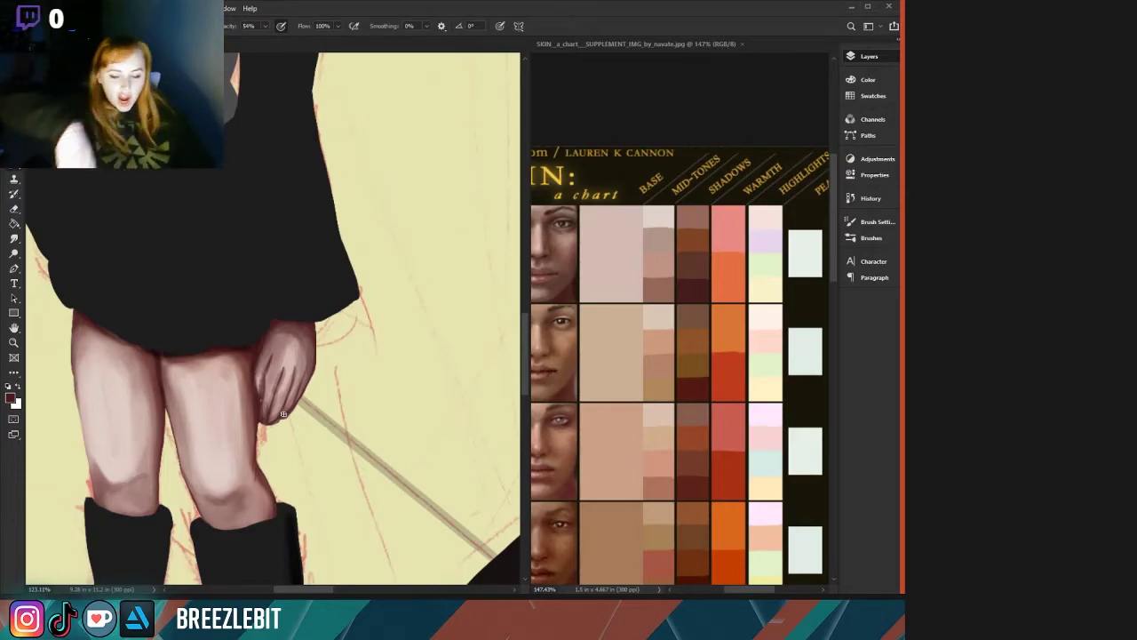
mouse_move(73, 354)
left_mouse_down()
mouse_move(71, 312)
mouse_move(72, 348)
left_mouse_up()
mouse_move(77, 415)
left_mouse_down()
mouse_move(73, 372)
mouse_move(93, 456)
mouse_move(85, 440)
mouse_move(116, 501)
left_mouse_up()
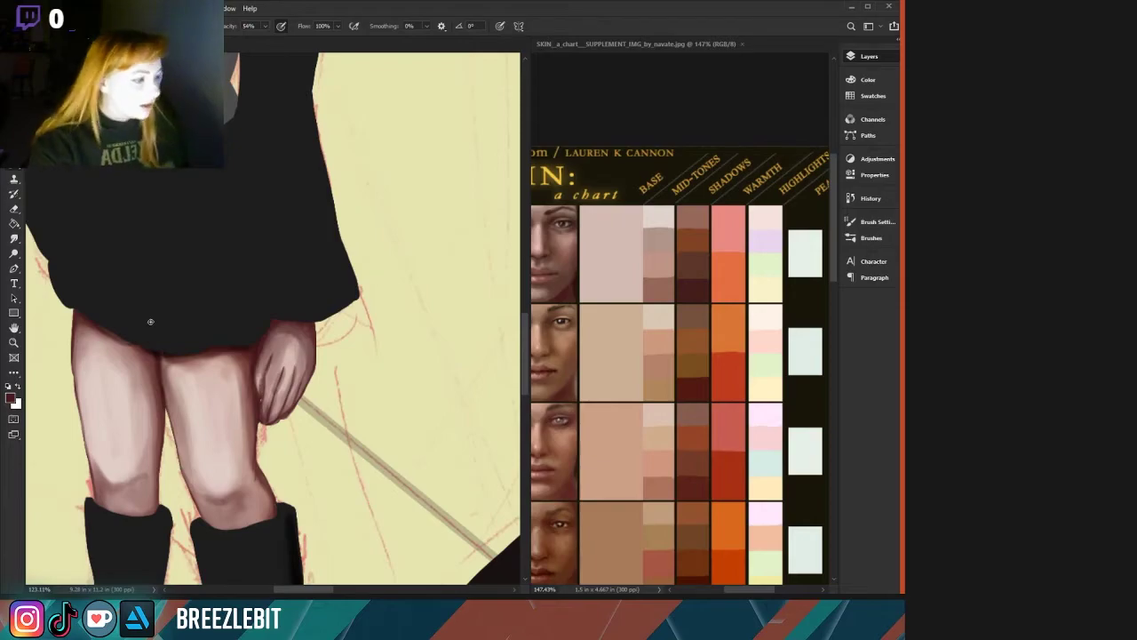
Switch to the Smudge tool at 50% strength and blend the dark shadows under the skirt hem on both thighs.
left_click(14, 239)
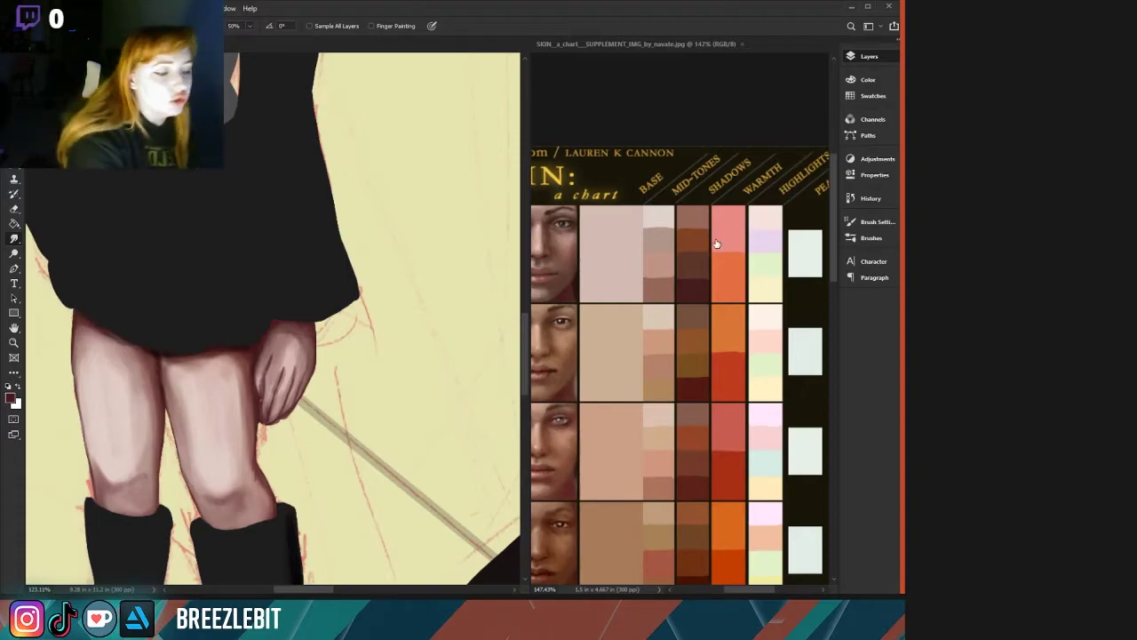
key("ctrl+z")
key("ctrl+z")
key("ctrl+z")
key("ctrl+shift+z")
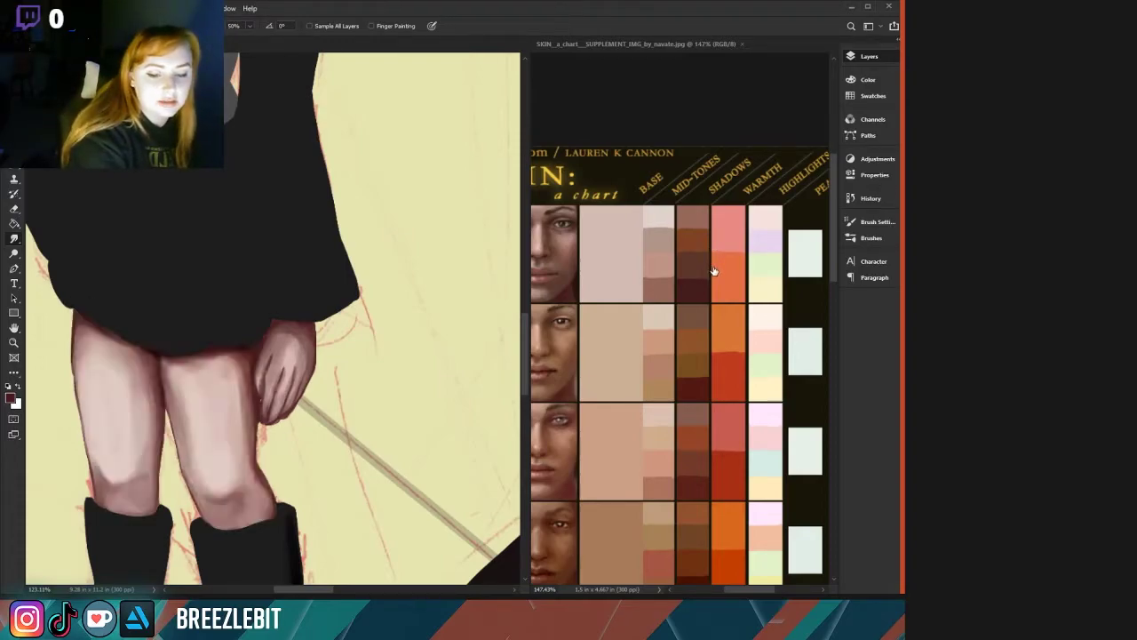
key("h")
left_click_drag(74, 296, 172, 414)
key("r")
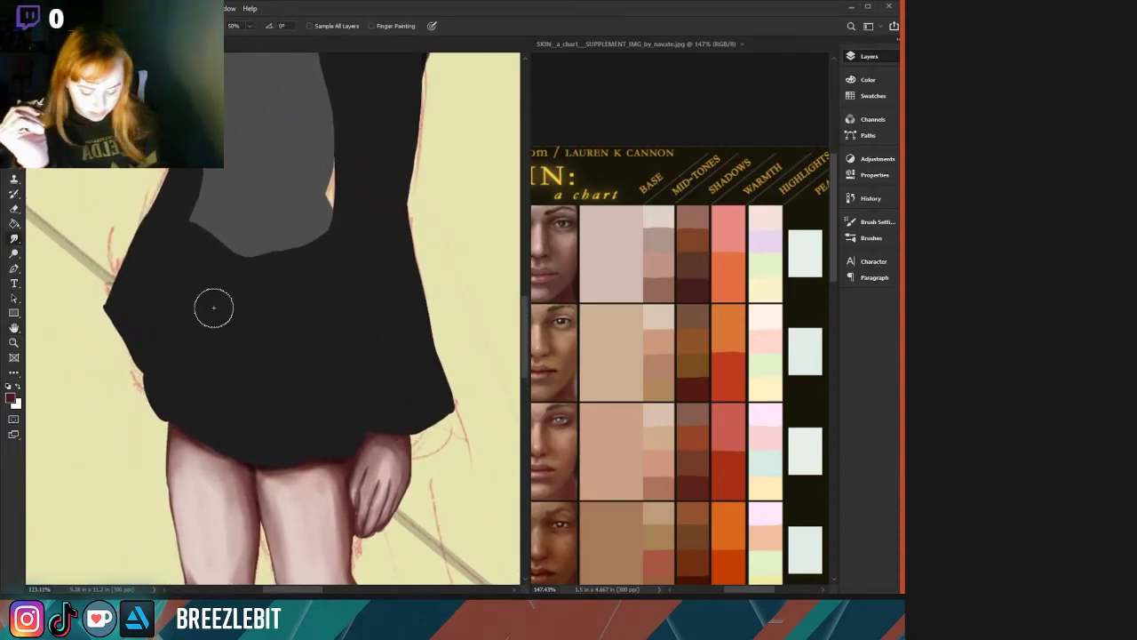
scroll(218, 311, "down", 5)
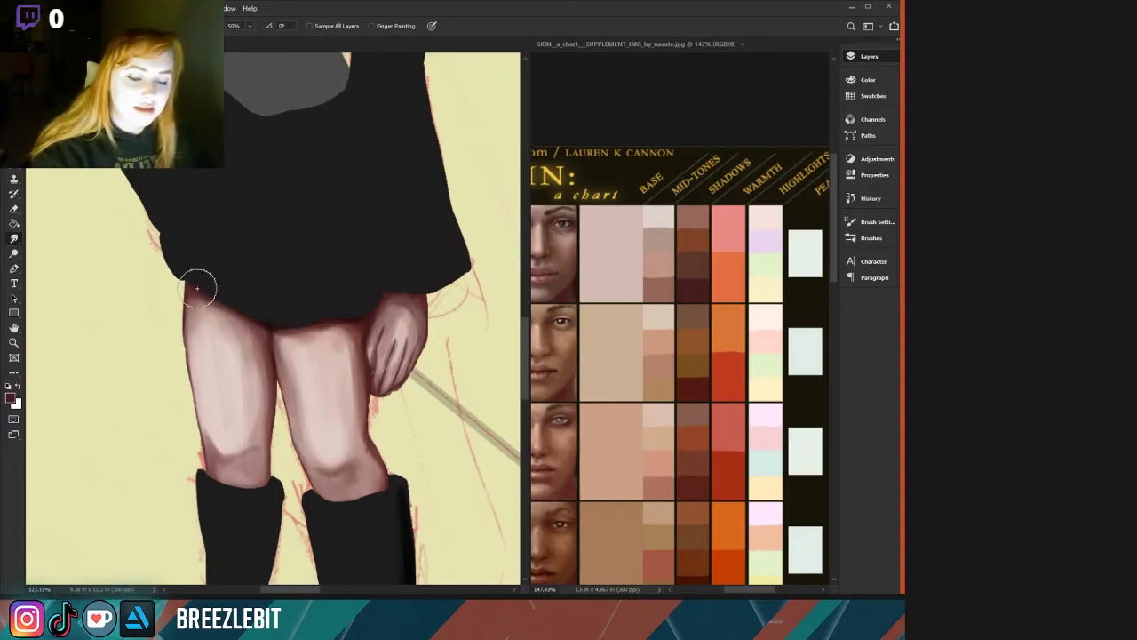
mouse_move(258, 330)
left_mouse_down()
mouse_move(266, 354)
mouse_move(266, 323)
mouse_move(269, 352)
left_mouse_up()
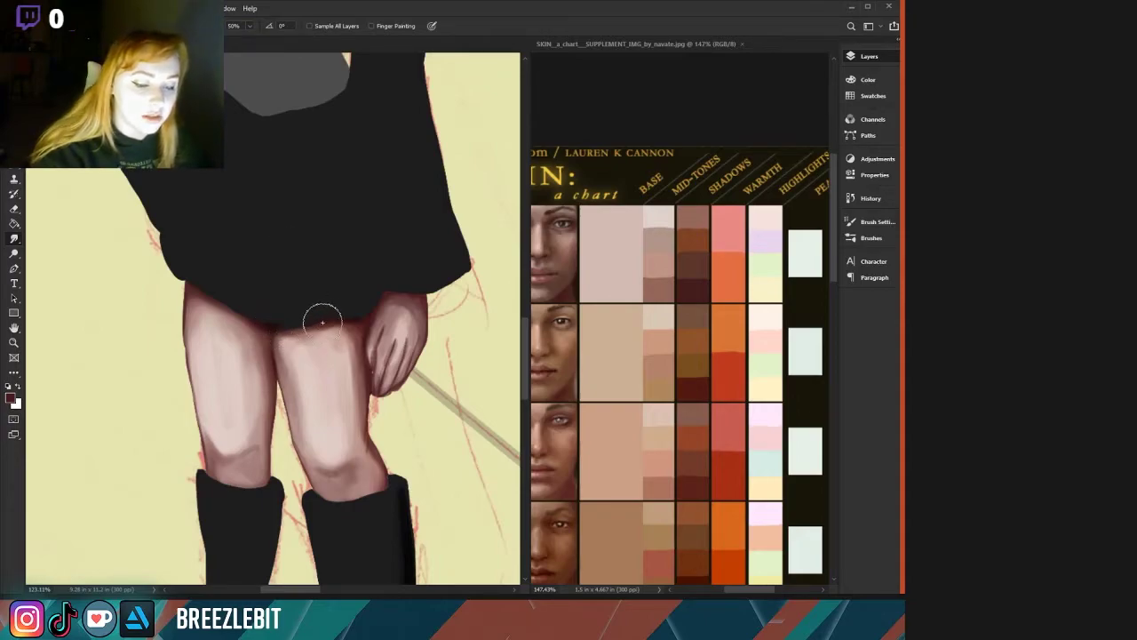
mouse_move(323, 322)
left_mouse_down()
mouse_move(356, 320)
mouse_move(312, 321)
mouse_move(353, 330)
left_mouse_up()
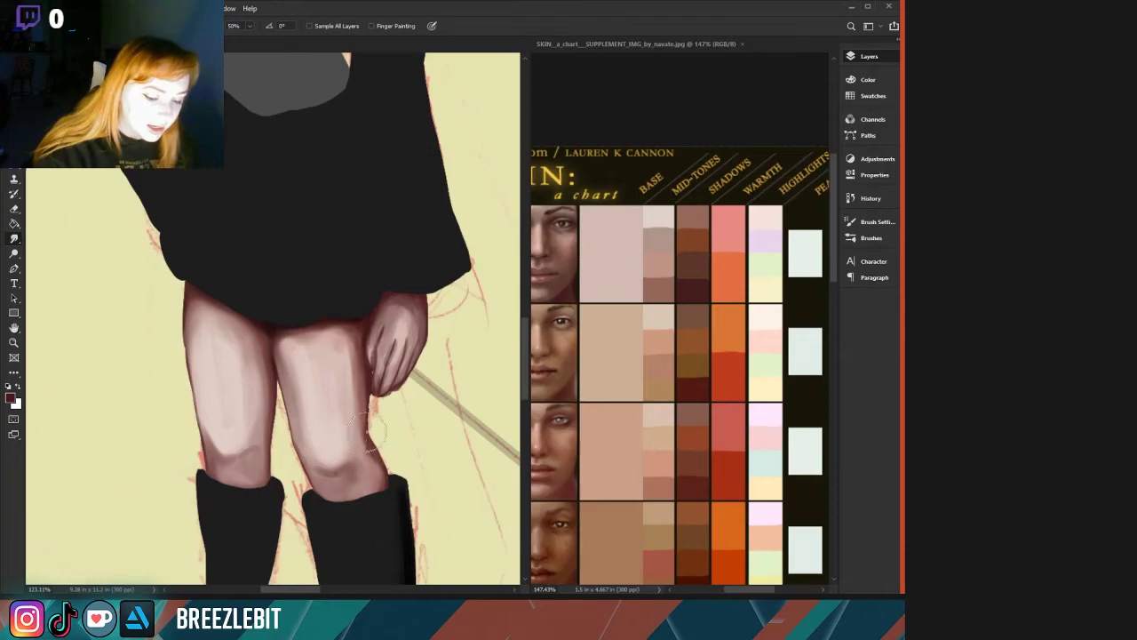
Smudge the shading beside the knee nearest the hand and soften the light areas on the front of both thighs.
mouse_move(375, 458)
left_mouse_down()
mouse_move(383, 506)
mouse_move(369, 440)
mouse_move(365, 457)
mouse_move(324, 336)
mouse_move(332, 456)
mouse_move(268, 326)
mouse_move(254, 410)
mouse_move(232, 434)
mouse_move(214, 425)
mouse_move(226, 477)
mouse_move(245, 477)
mouse_move(254, 511)
mouse_move(258, 467)
mouse_move(256, 499)
mouse_move(231, 480)
mouse_move(339, 459)
mouse_move(328, 488)
mouse_move(389, 557)
left_mouse_up()
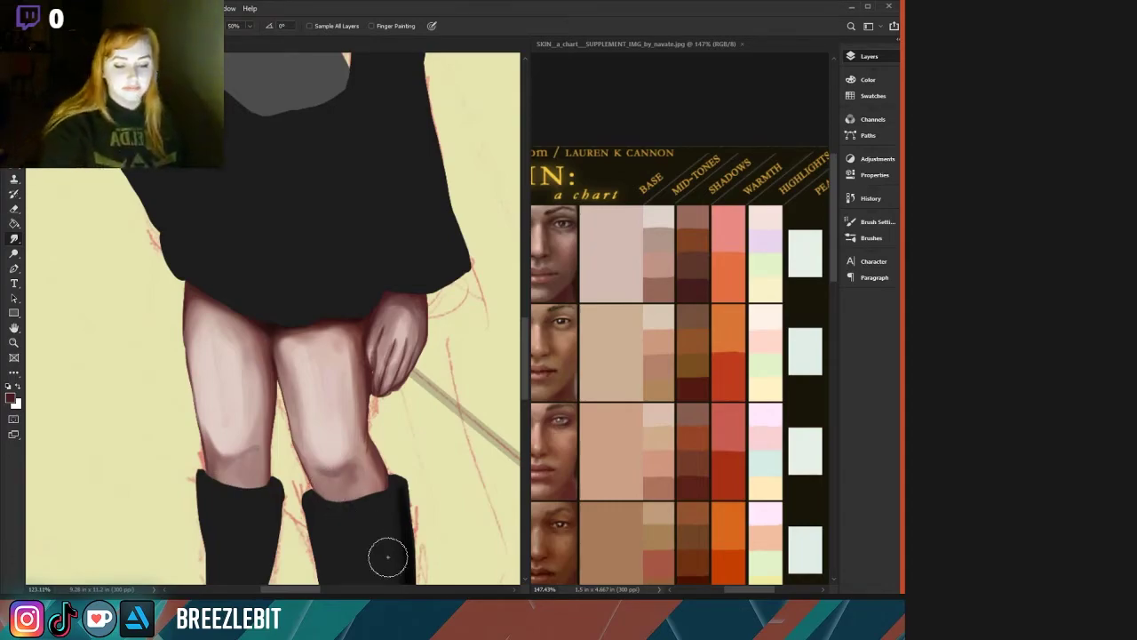
mouse_move(236, 343)
left_mouse_down()
mouse_move(245, 430)
mouse_move(248, 357)
mouse_move(230, 424)
mouse_move(216, 367)
left_mouse_up()
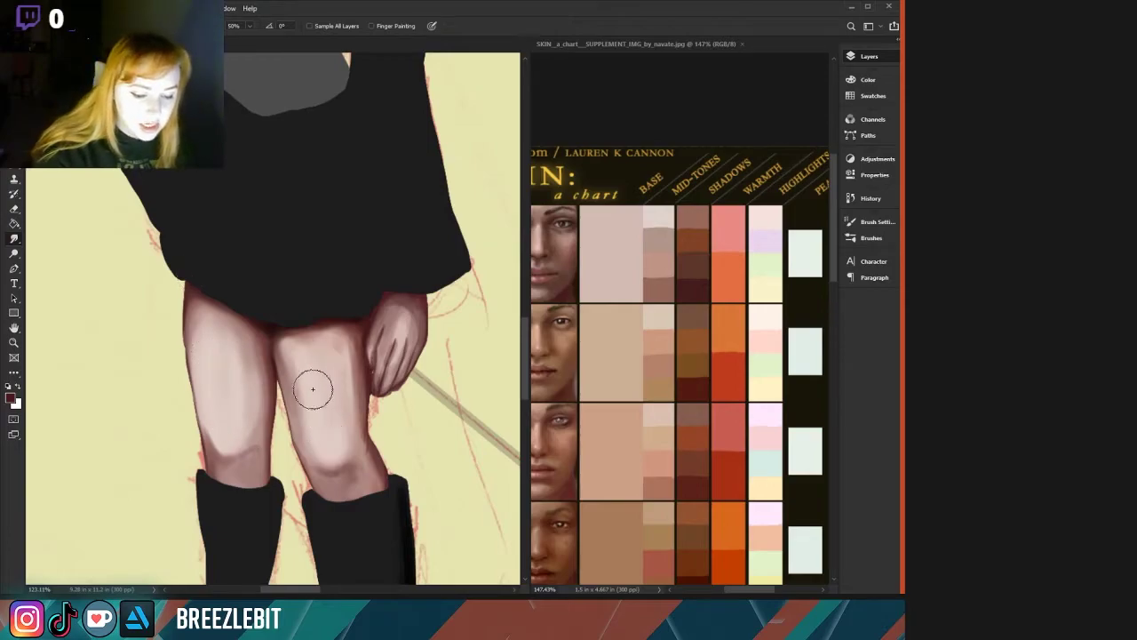
mouse_move(312, 388)
left_mouse_down()
mouse_move(306, 353)
mouse_move(332, 386)
mouse_move(324, 446)
mouse_move(314, 326)
left_mouse_up()
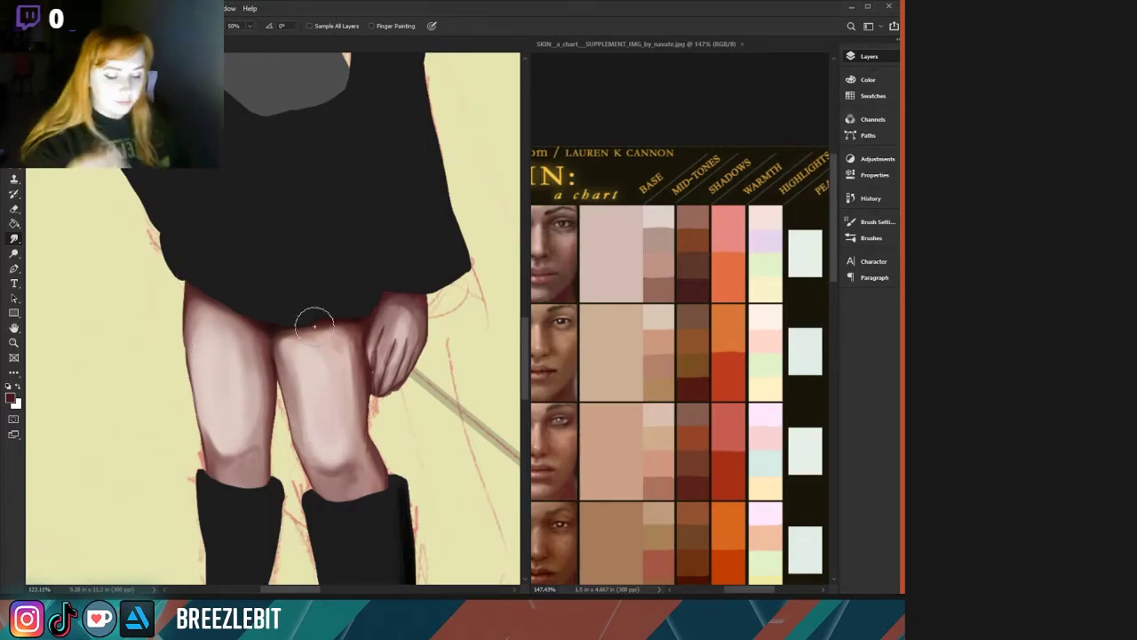
Smudge the skin shading on both cheeks of the girl's face.
left_click_drag(169, 290, 133, 294)
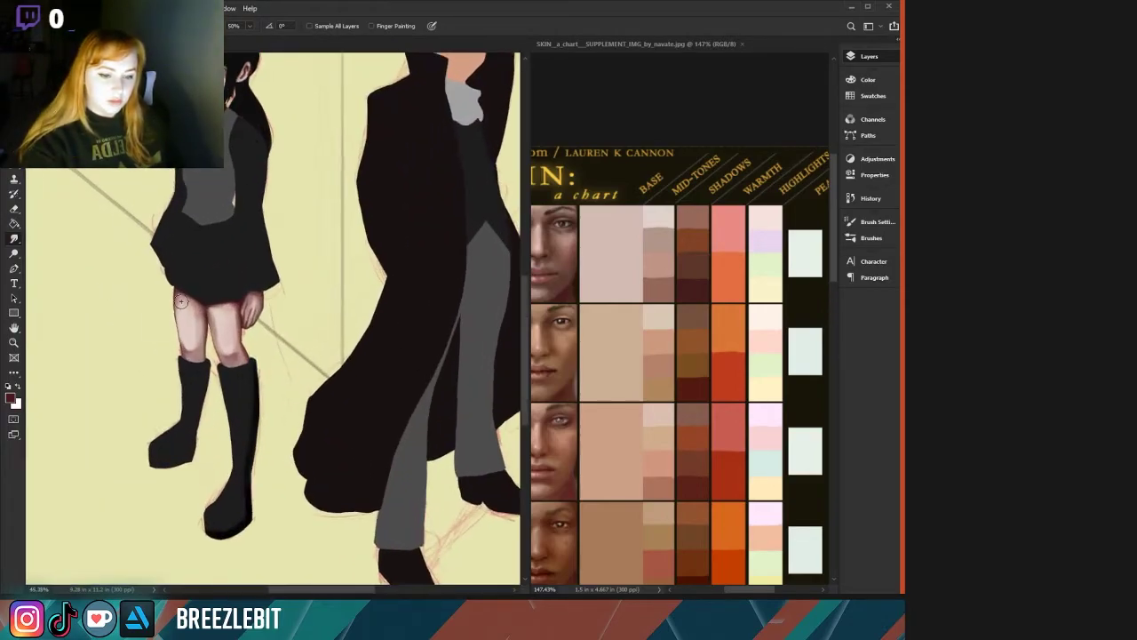
scroll(168, 284, "up", 3)
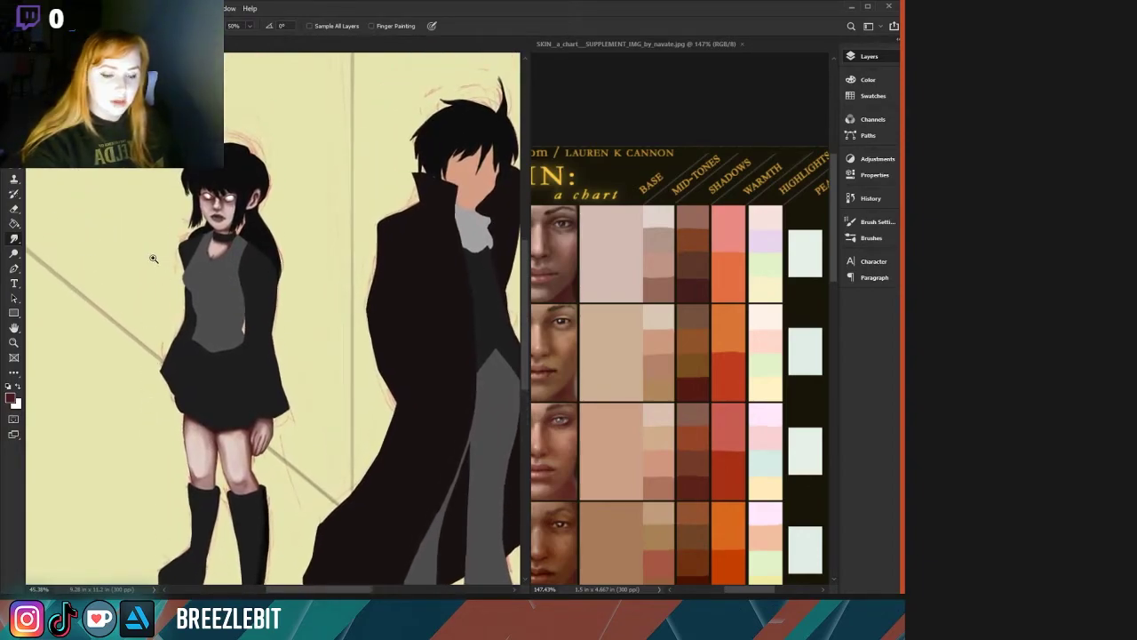
scroll(153, 258, "up", 4)
scroll(222, 317, "up", 2)
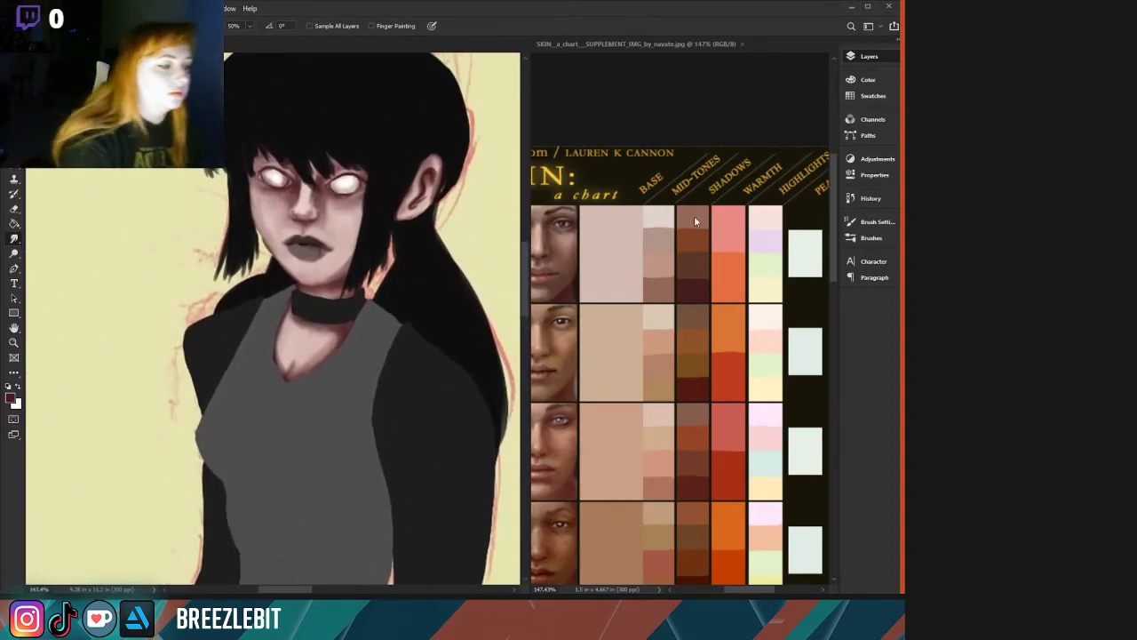
key("ctrl+z")
key("ctrl+shift+z")
left_click_drag(267, 200, 274, 220)
left_click_drag(343, 221, 343, 238)
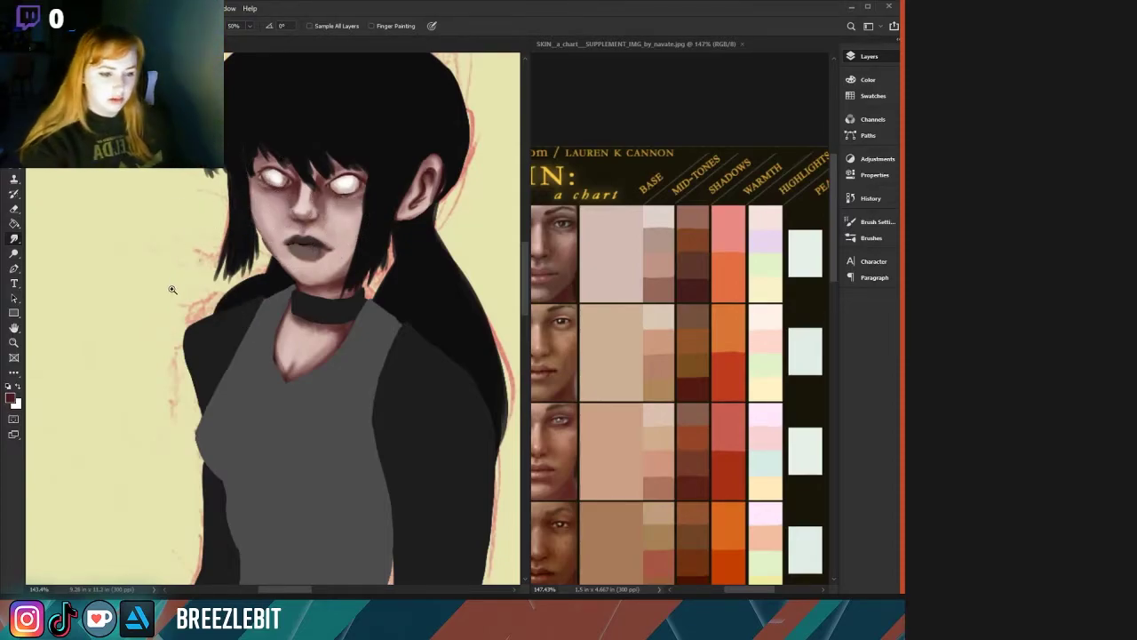
Switch back to the Brush tool, sample the lightest mid-tone from the chart's first row, and paint highlights on the fingers and knuckles.
left_click_drag(169, 289, 228, 296)
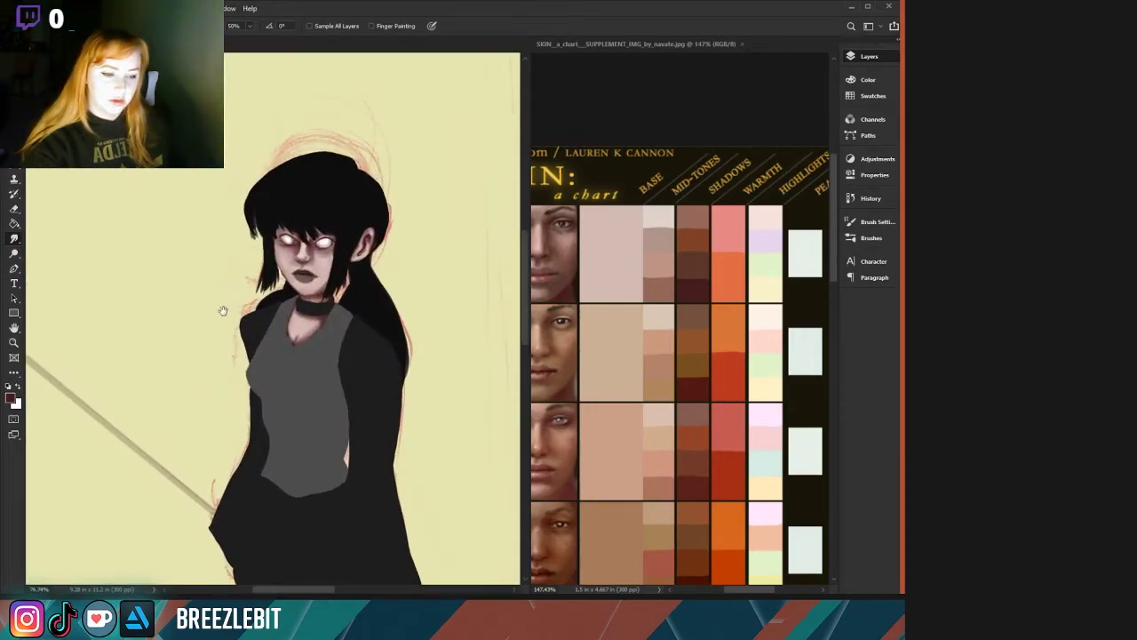
scroll(213, 302, "down", 10)
scroll(200, 381, "up", 1)
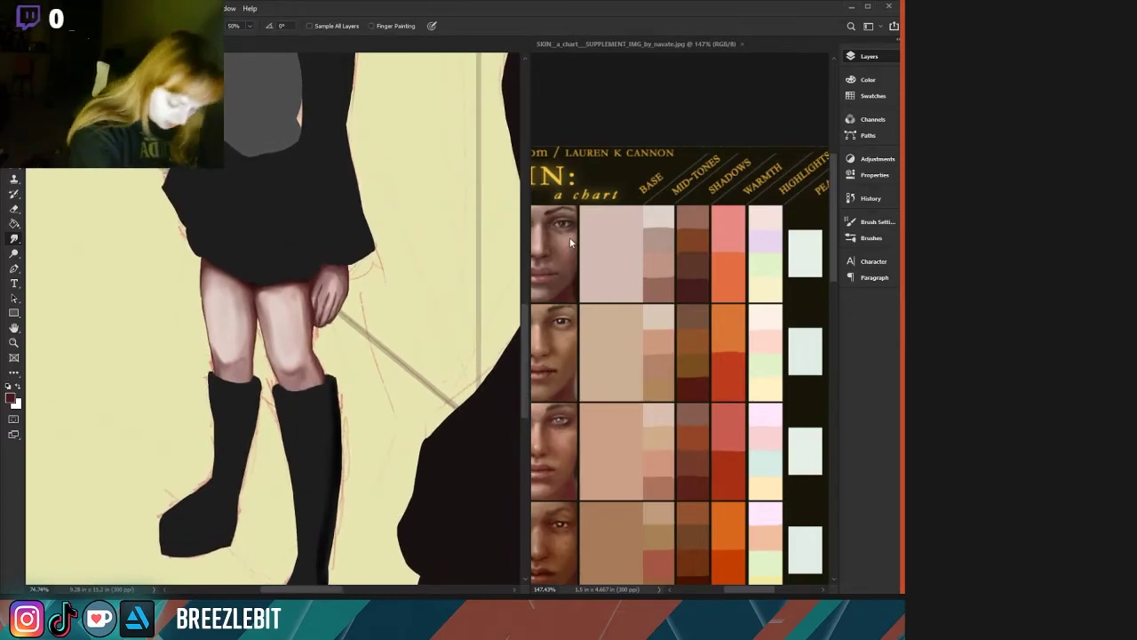
key("b")
left_click(653, 215, "alt")
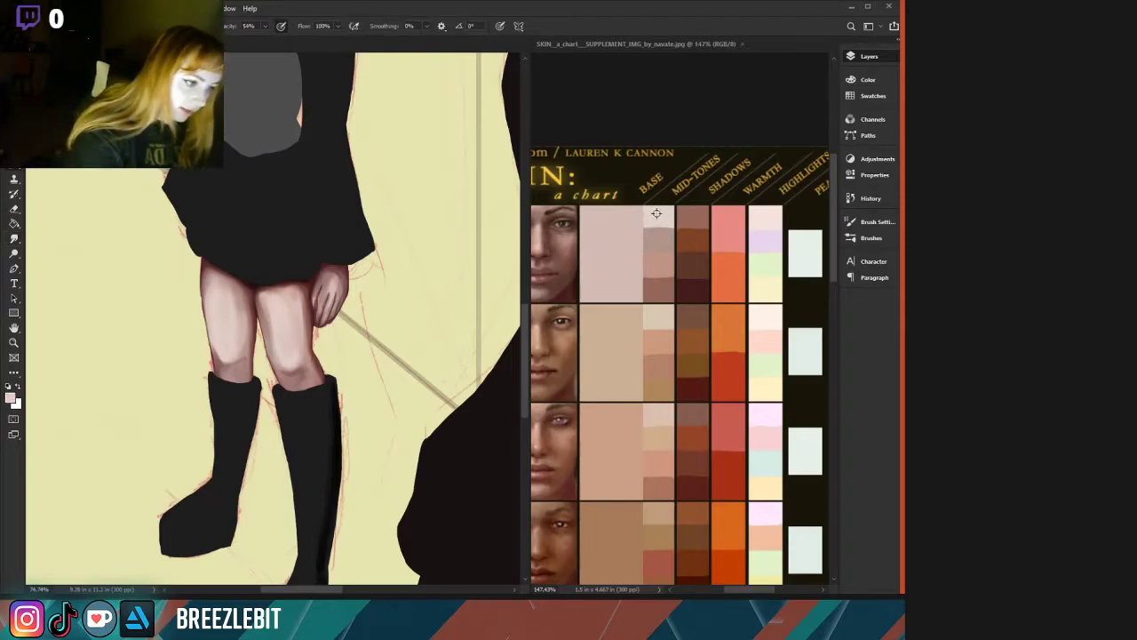
key("alt+BackSpace")
key("ctrl+z")
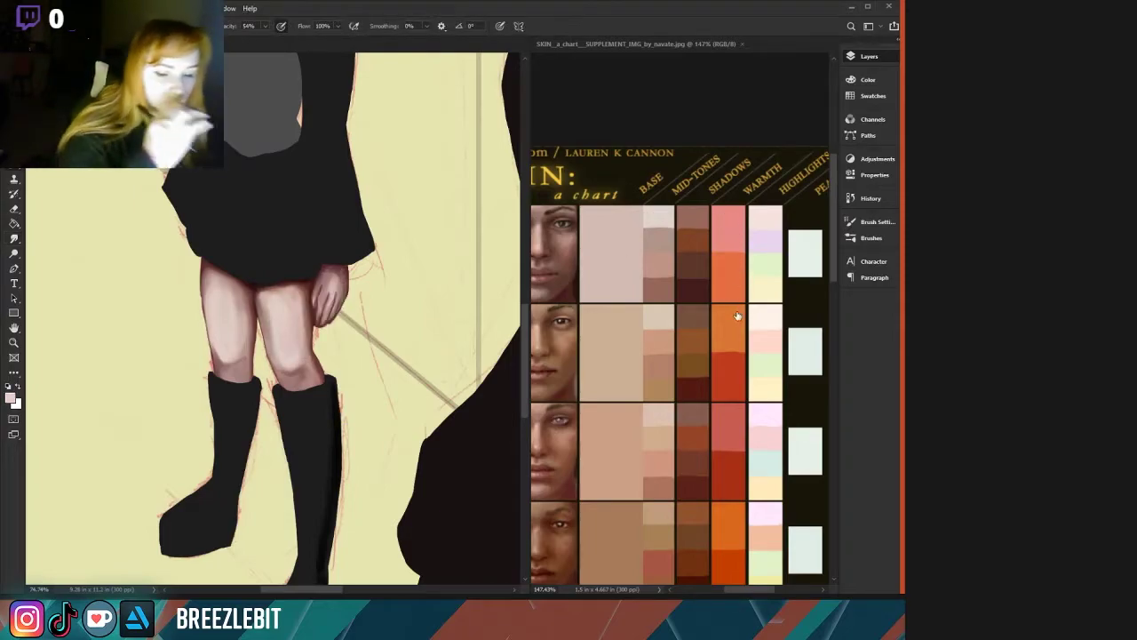
key("x")
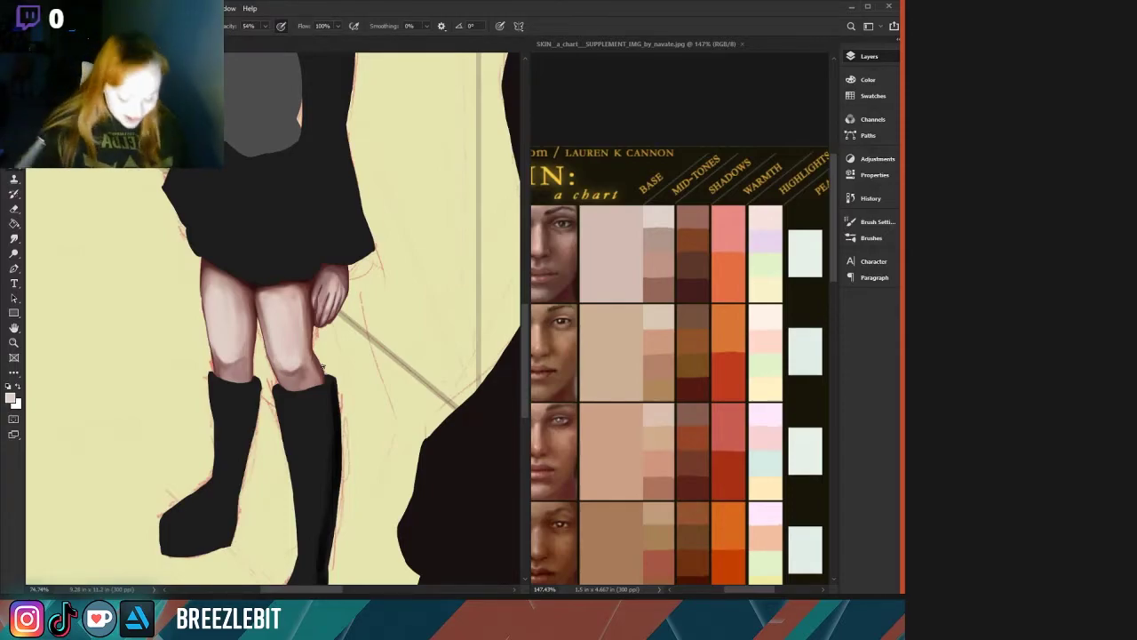
scroll(322, 367, "up", 5)
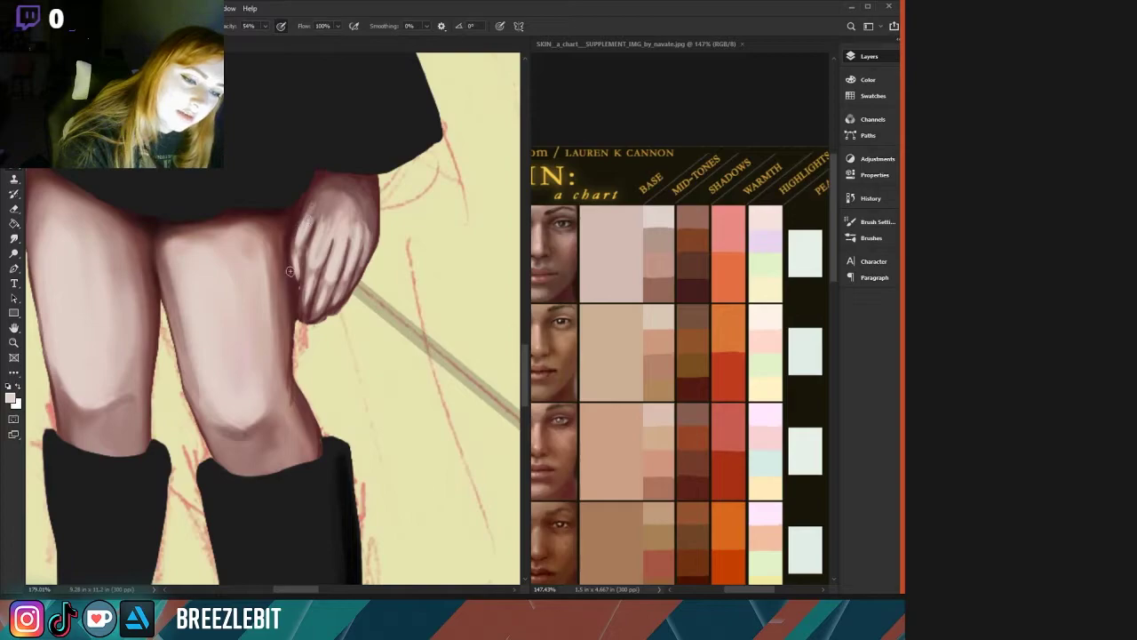
Blend the highlights on the back of the hand with the Smudge tool, reducing its size for the finer areas.
left_click_drag(194, 395, 310, 472)
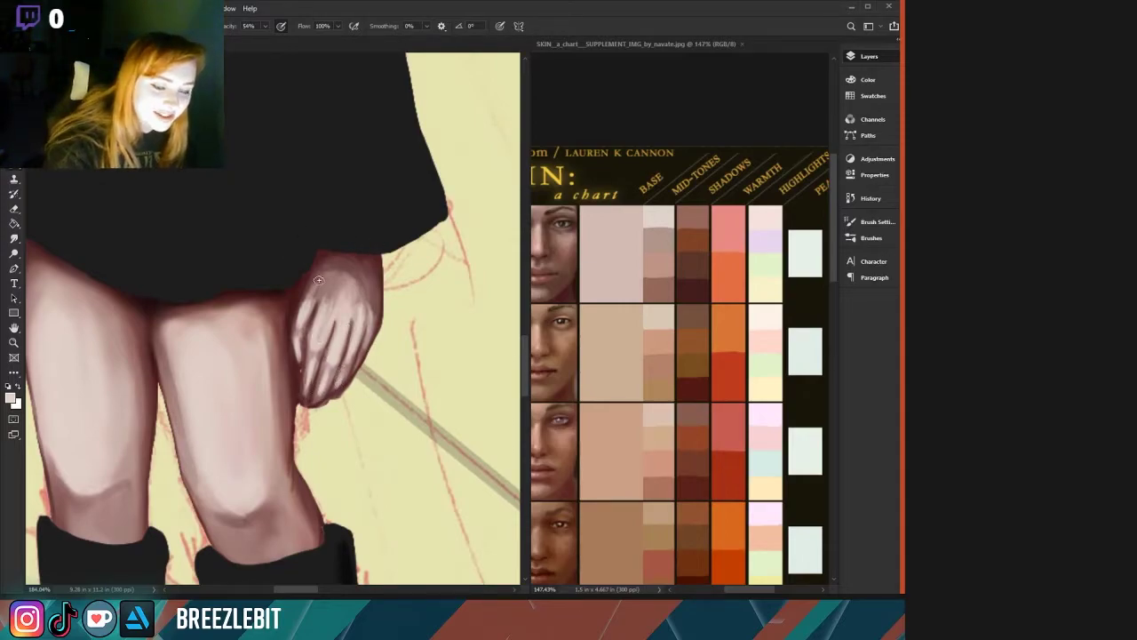
key("r")
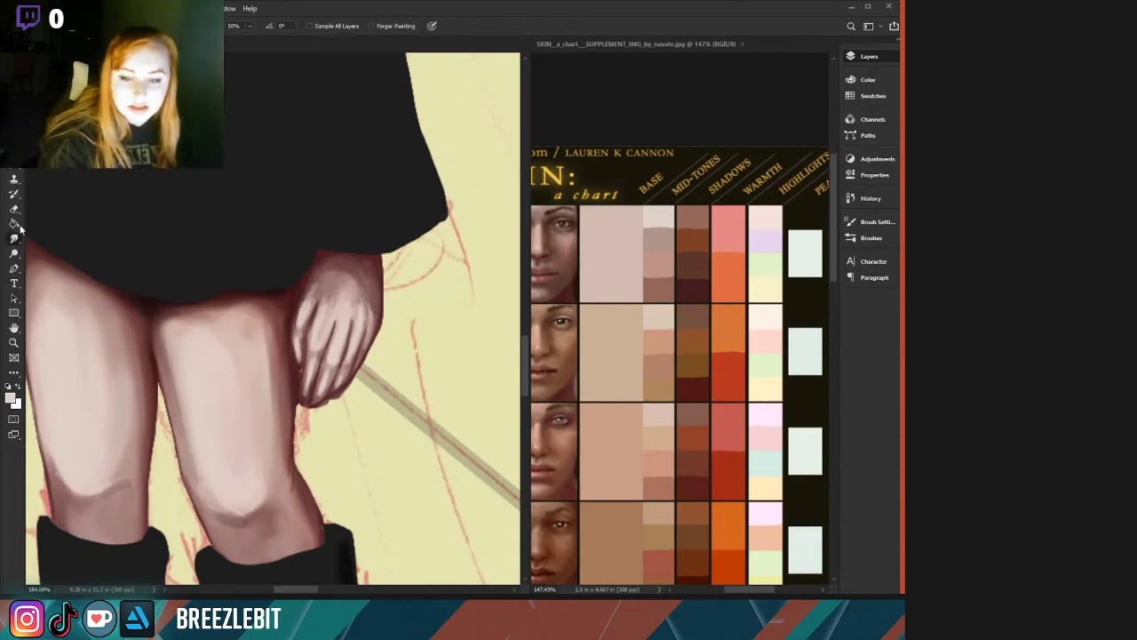
mouse_move(349, 294)
left_mouse_down()
mouse_move(369, 319)
mouse_move(332, 284)
mouse_move(338, 307)
mouse_move(324, 284)
mouse_move(366, 275)
mouse_move(366, 289)
mouse_move(336, 275)
mouse_move(319, 246)
mouse_move(310, 317)
left_mouse_up()
key("bracketleft")
key("bracketleft")
key("bracketleft")
key("bracketleft")
key("bracketleft")
key("bracketleft")
key("bracketleft")
key("bracketleft")
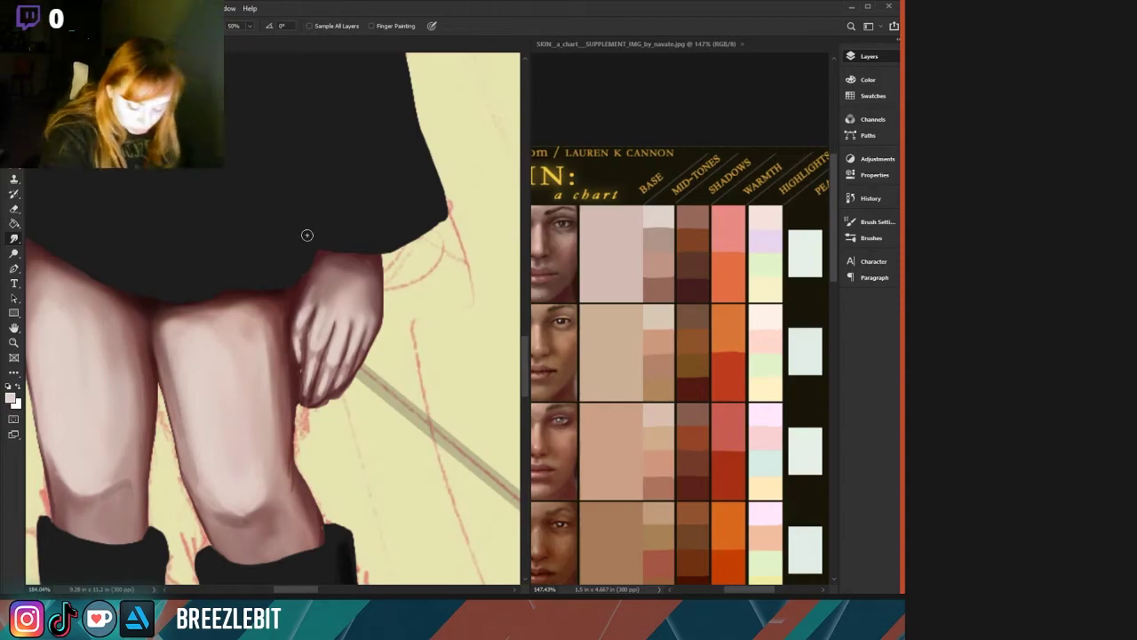
Using the Brush, sample the darkest mid-tone and darkest shadow from the chart's first row and deepen the shadows around the fingers and adjoining thigh edge.
key("b")
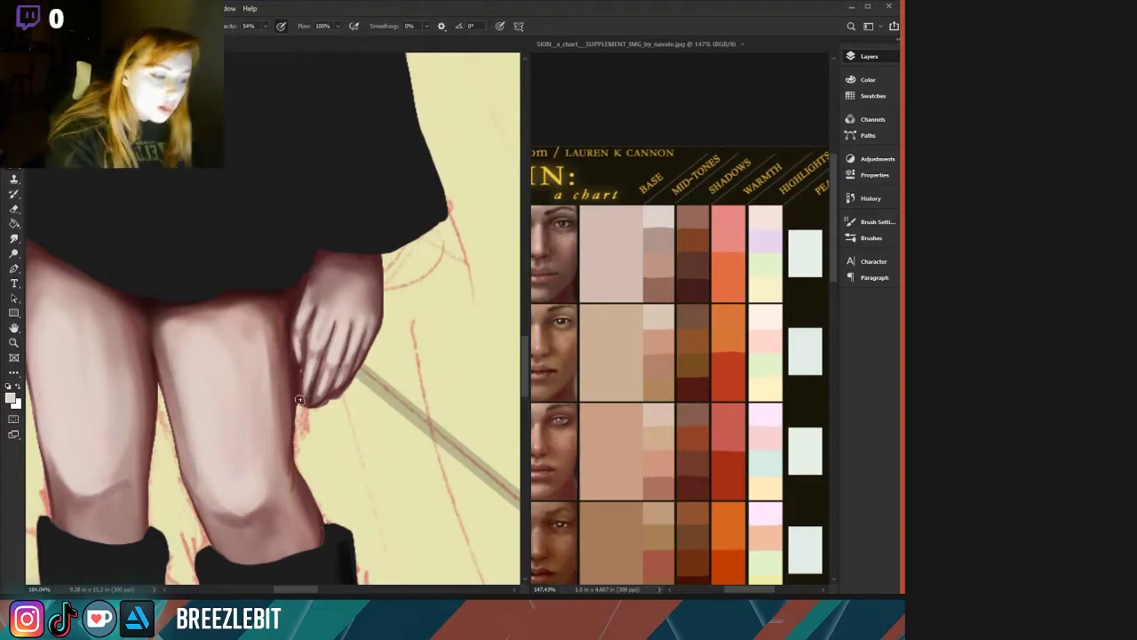
left_click(663, 288, "alt")
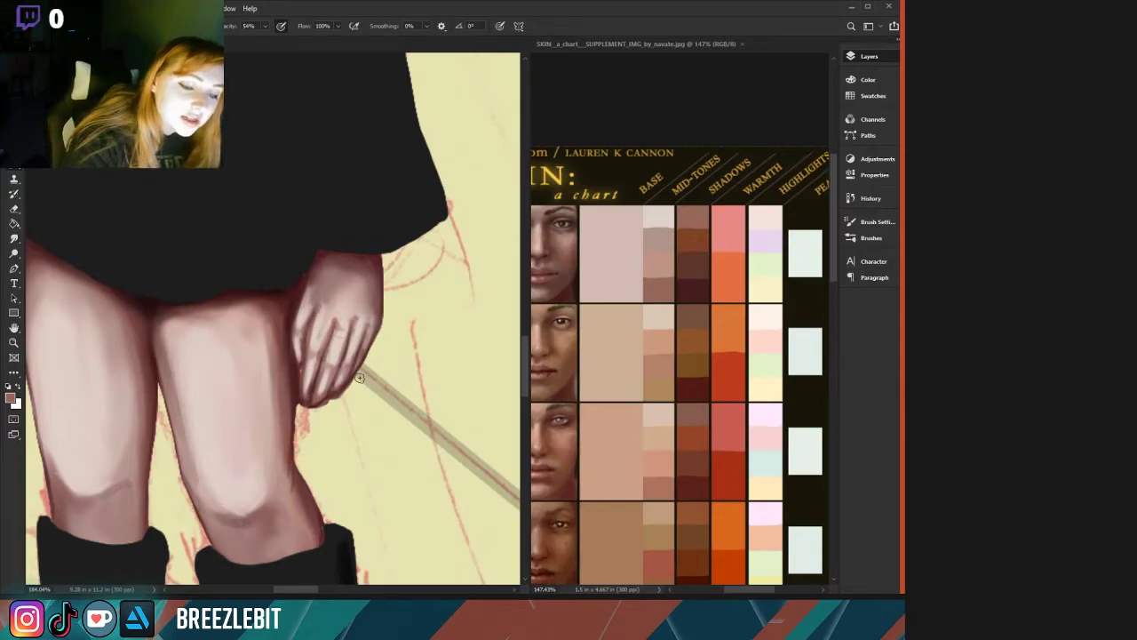
left_click(677, 285, "alt")
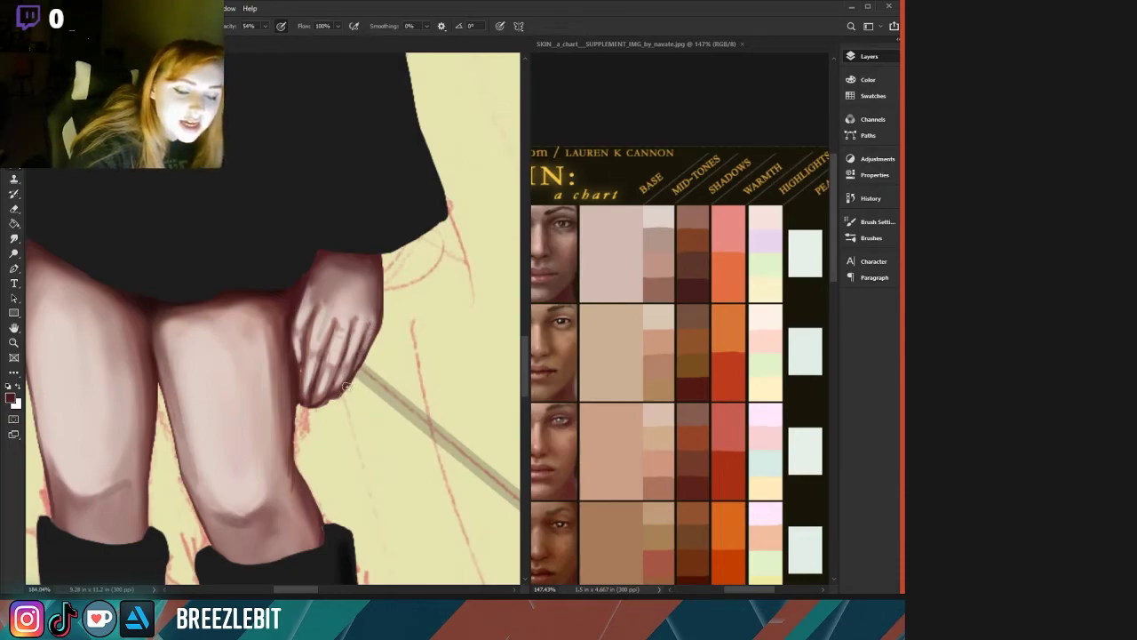
key("bracketright")
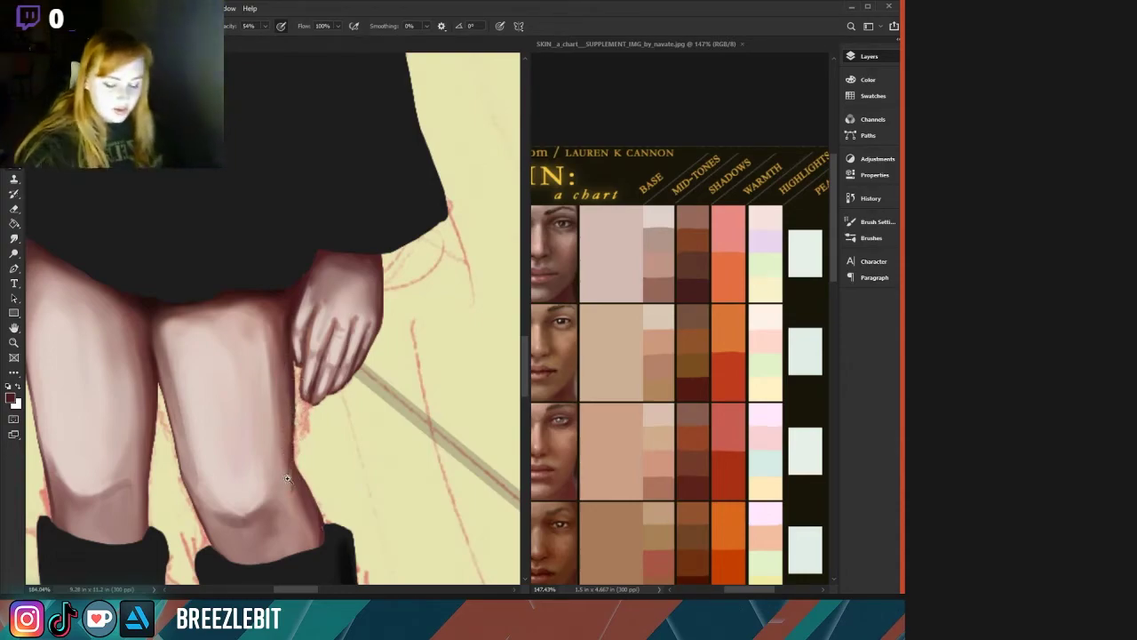
Sample reddish-brown tones from the girl's ear and paint over the shading along its inner fold and outer rim.
left_click_drag(200, 311, 128, 306)
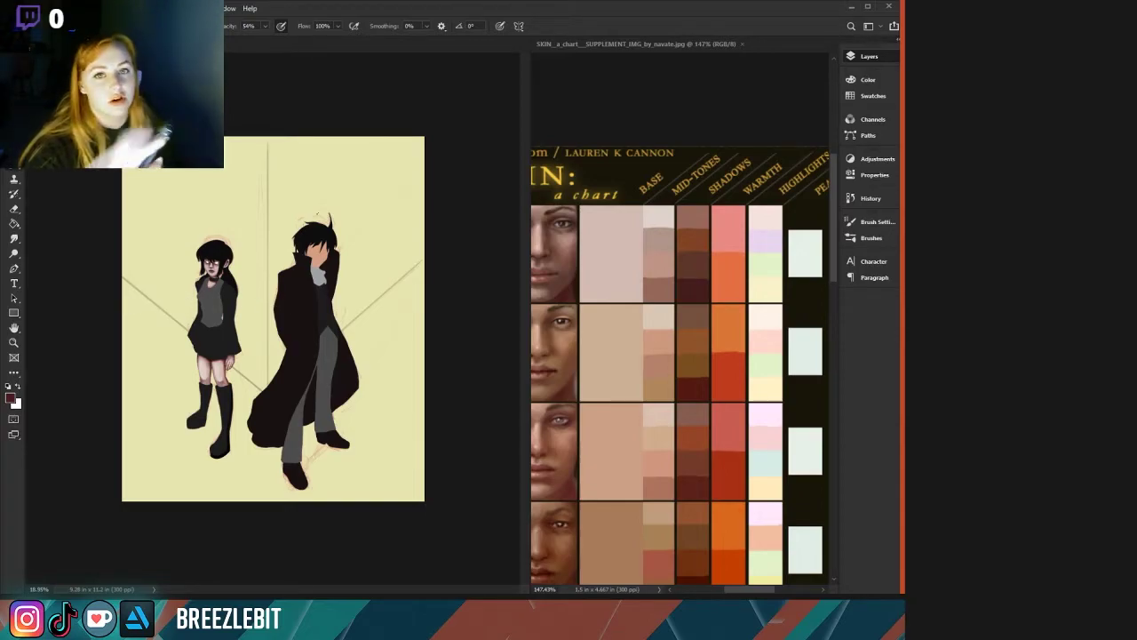
left_click_drag(227, 317, 290, 340)
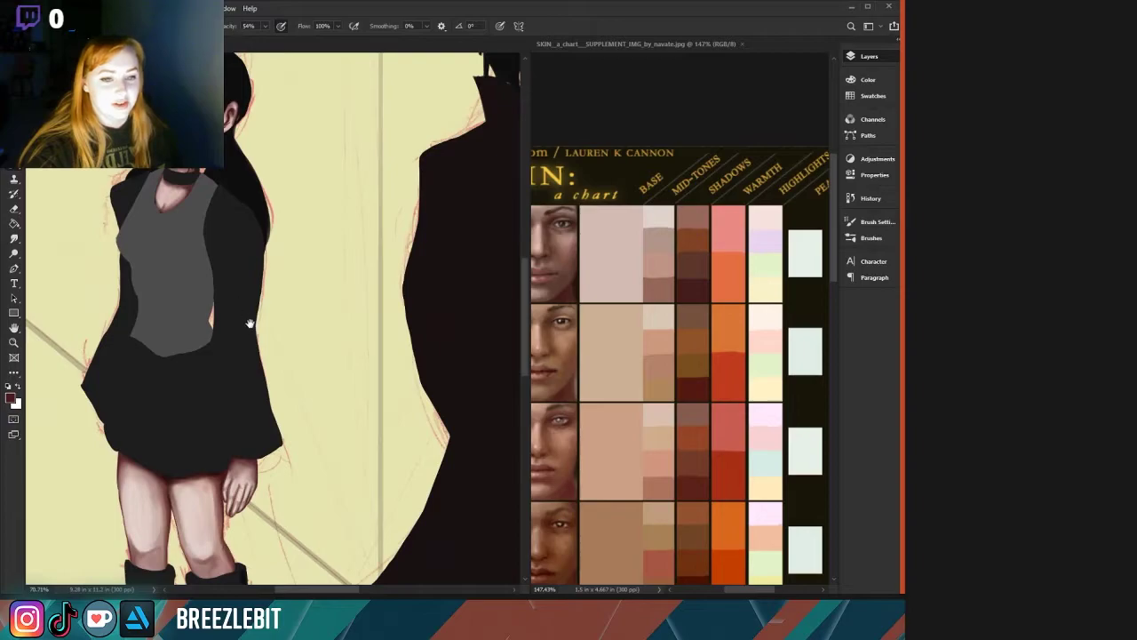
left_click_drag(233, 283, 300, 401)
left_click_drag(265, 332, 293, 398)
scroll(258, 417, "up", 4)
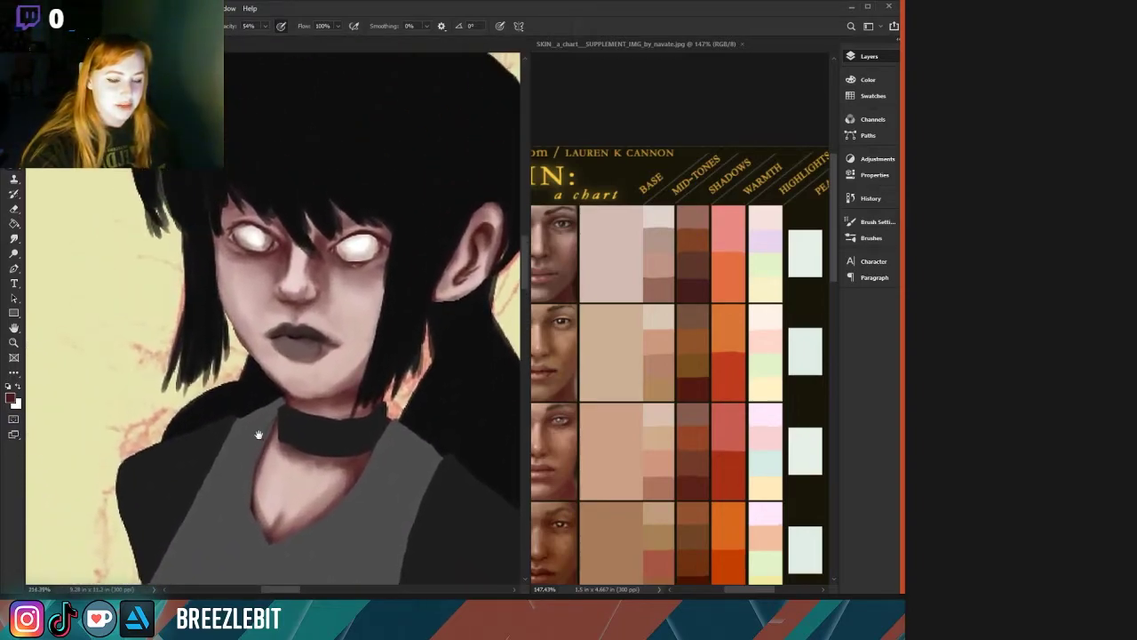
scroll(240, 431, "down", 2)
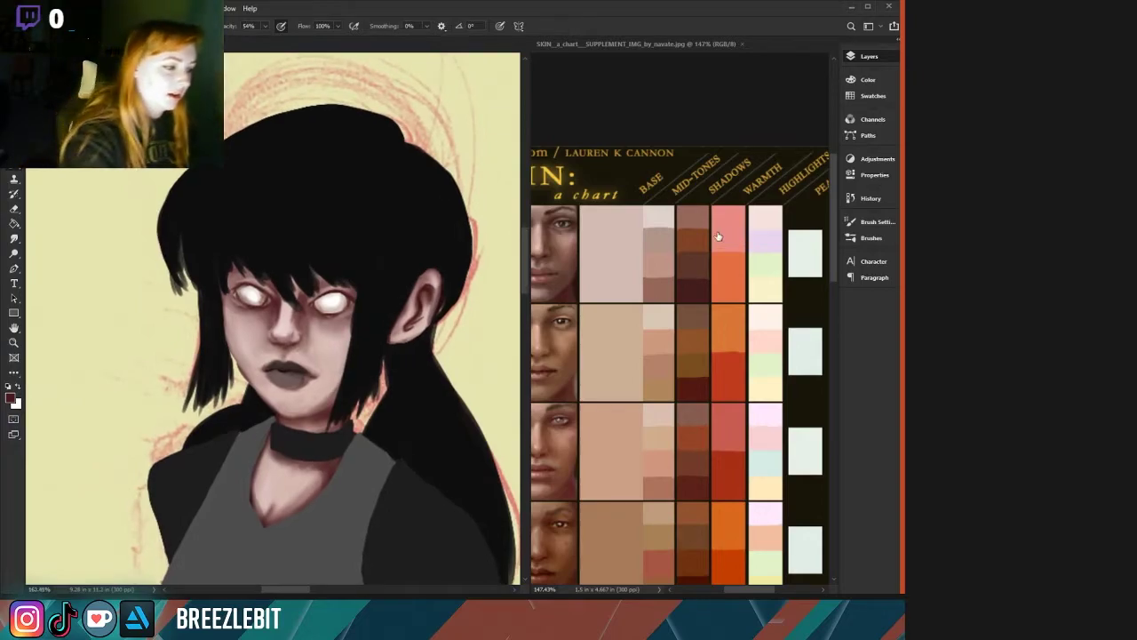
key("ctrl+z")
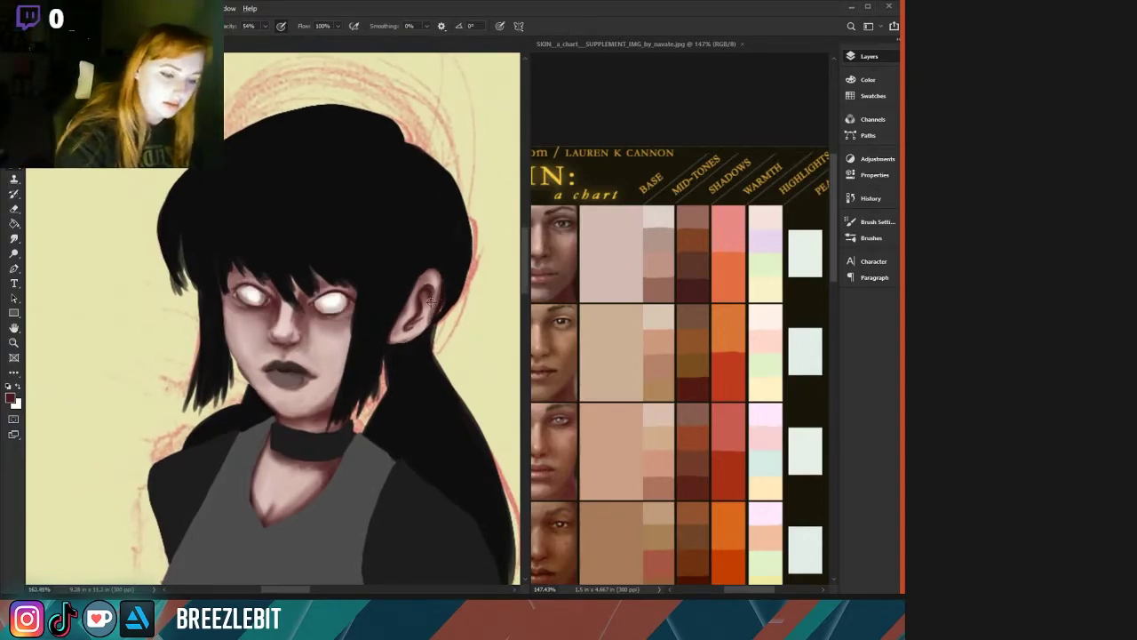
left_click(427, 289, "alt")
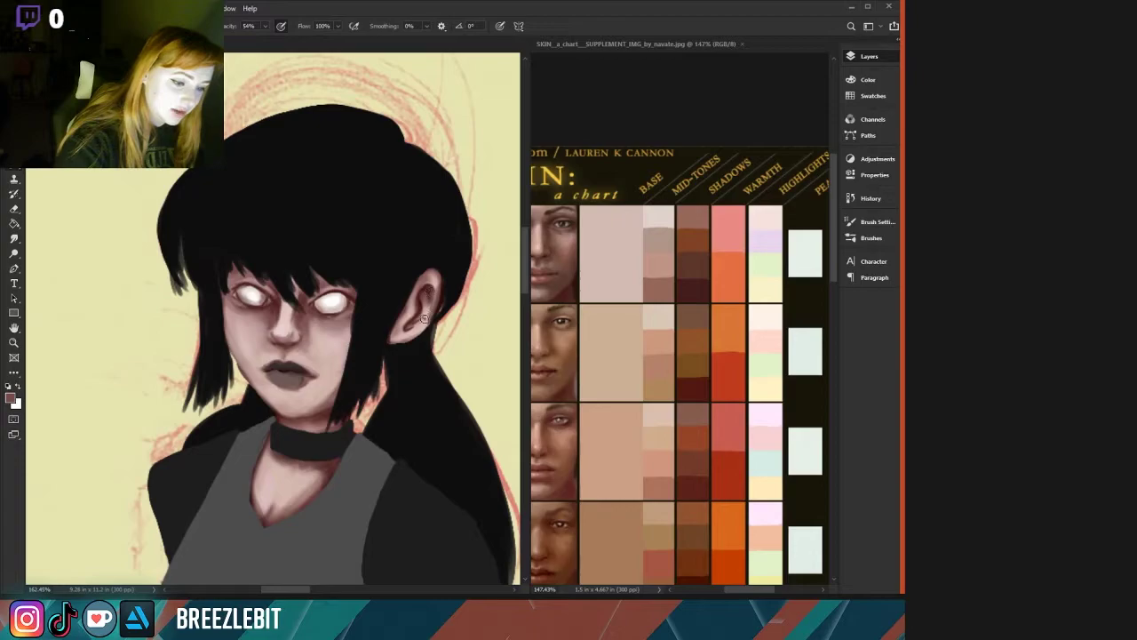
left_click_drag(426, 311, 423, 329)
left_click(436, 293, "alt")
mouse_move(439, 292)
left_mouse_down()
mouse_move(404, 344)
mouse_move(419, 276)
mouse_move(407, 327)
mouse_move(430, 297)
mouse_move(427, 329)
left_mouse_up()
Refine the ear's shading with a dark tone sampled from it, plus the lightest mid-tone and darkest shadow from the chart's first row.
left_click(420, 306, "alt")
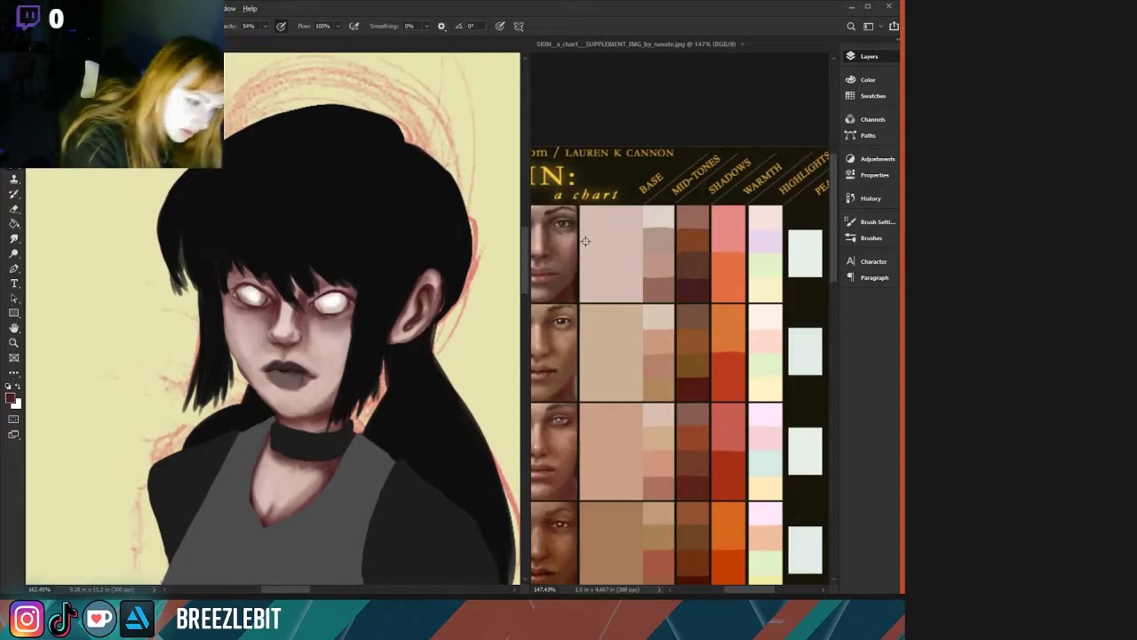
left_click(657, 217, "alt")
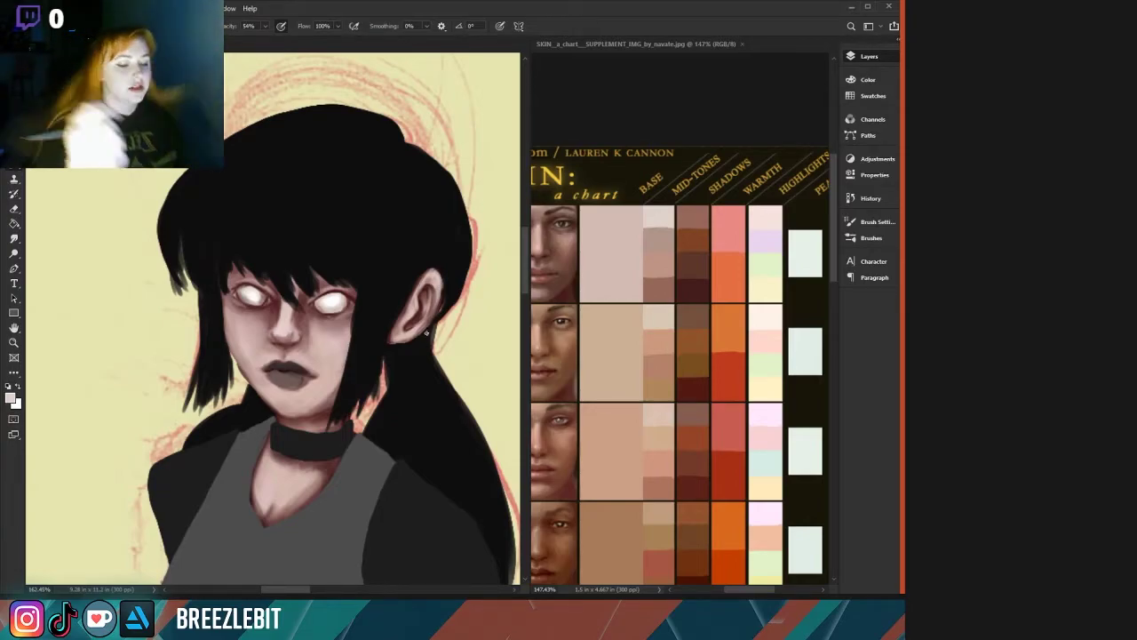
left_click(685, 290, "alt")
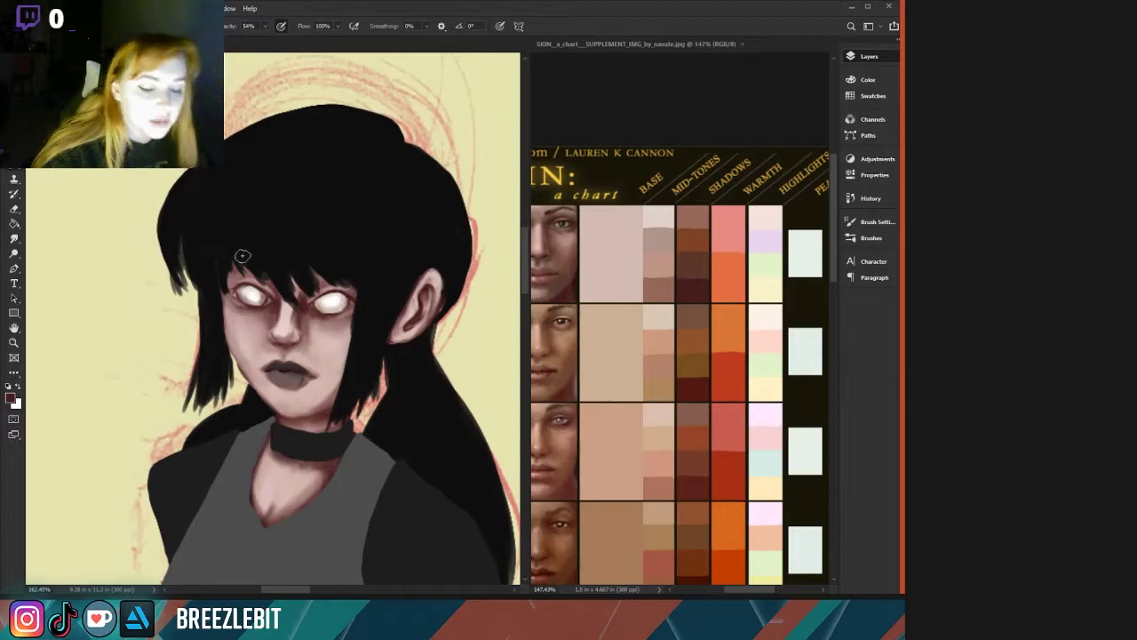
Sample the pink highlight from the chart's second row and adjust the foreground colour to a muted greyish purple for the Brush.
left_click_drag(777, 334, 637, 340)
left_click(581, 343, "alt")
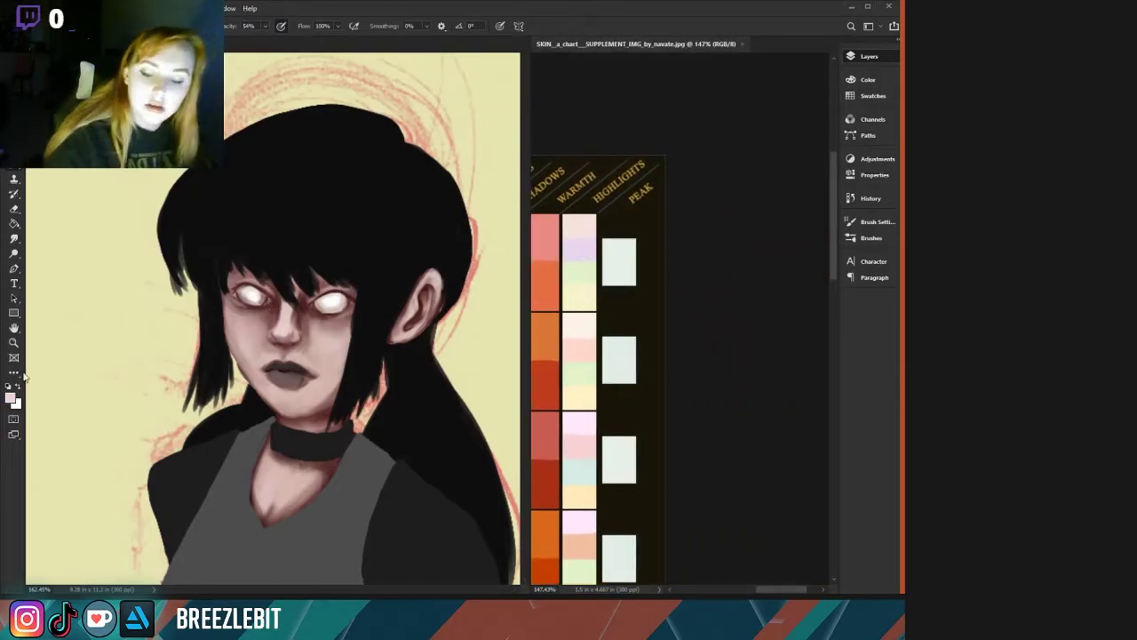
left_click(10, 397)
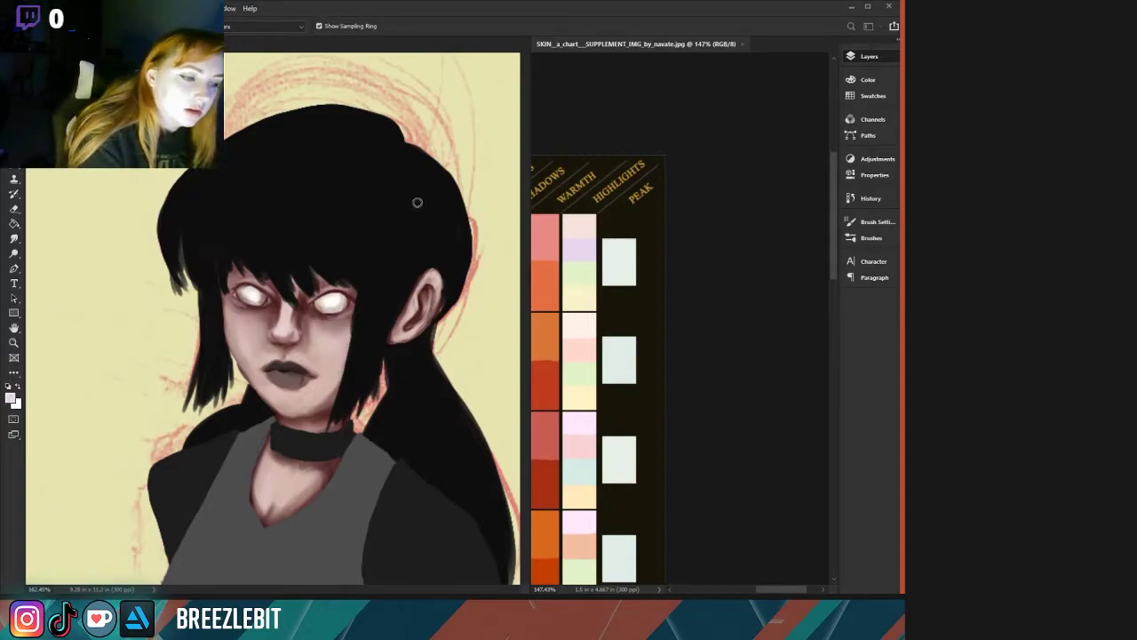
key("b")
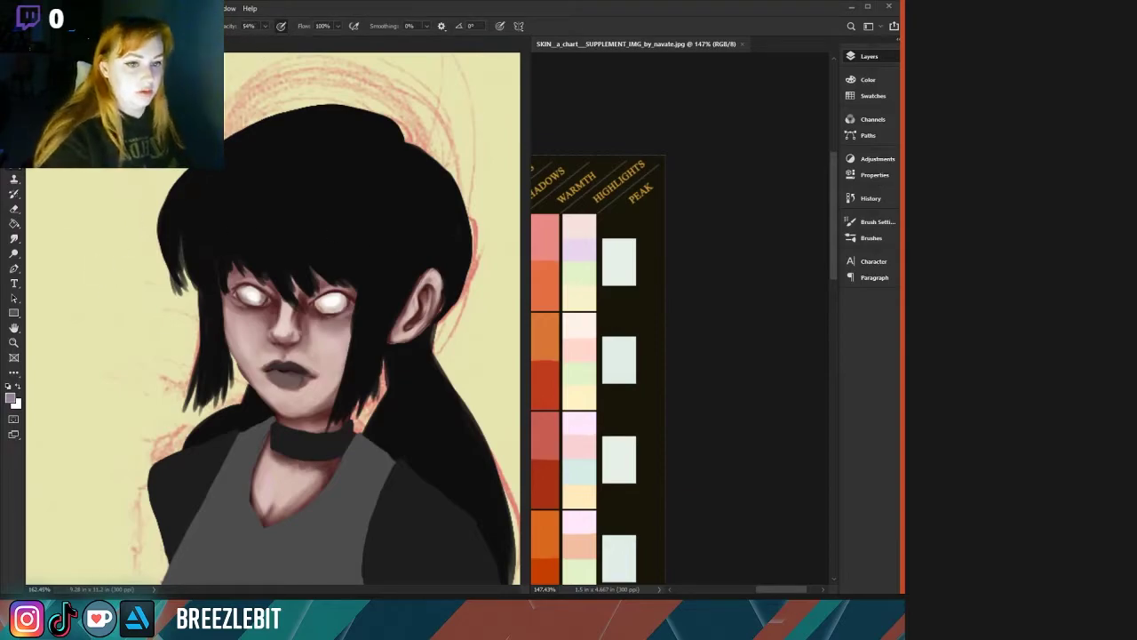
Set the brush opacity to 30%.
left_click_drag(255, 26, 230, 27)
type("30")
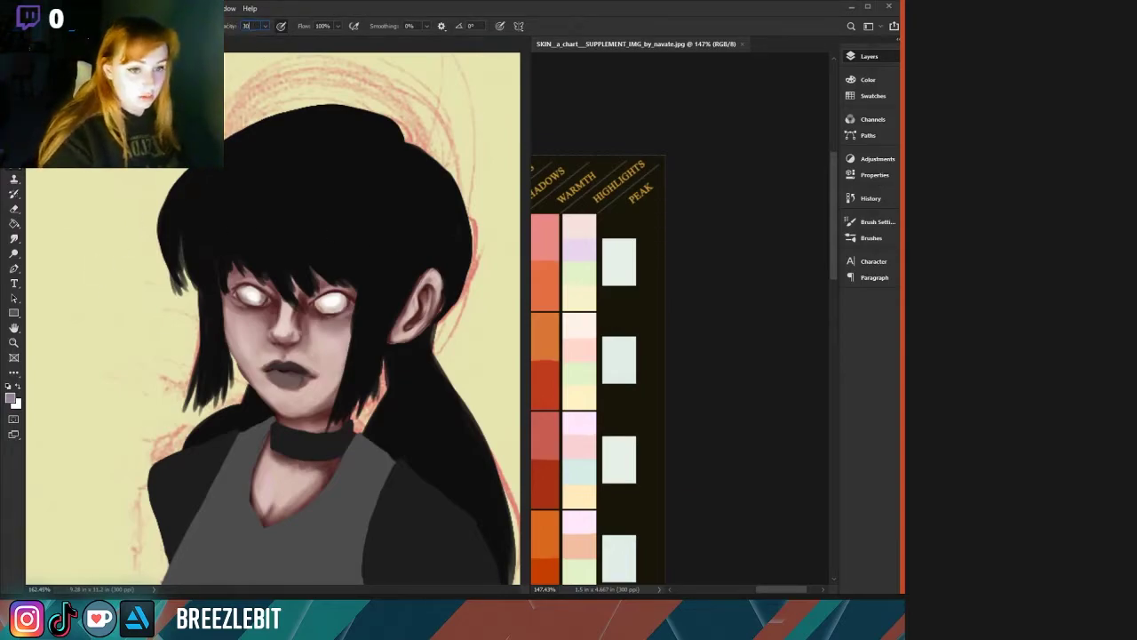
key("Return")
left_click(548, 133)
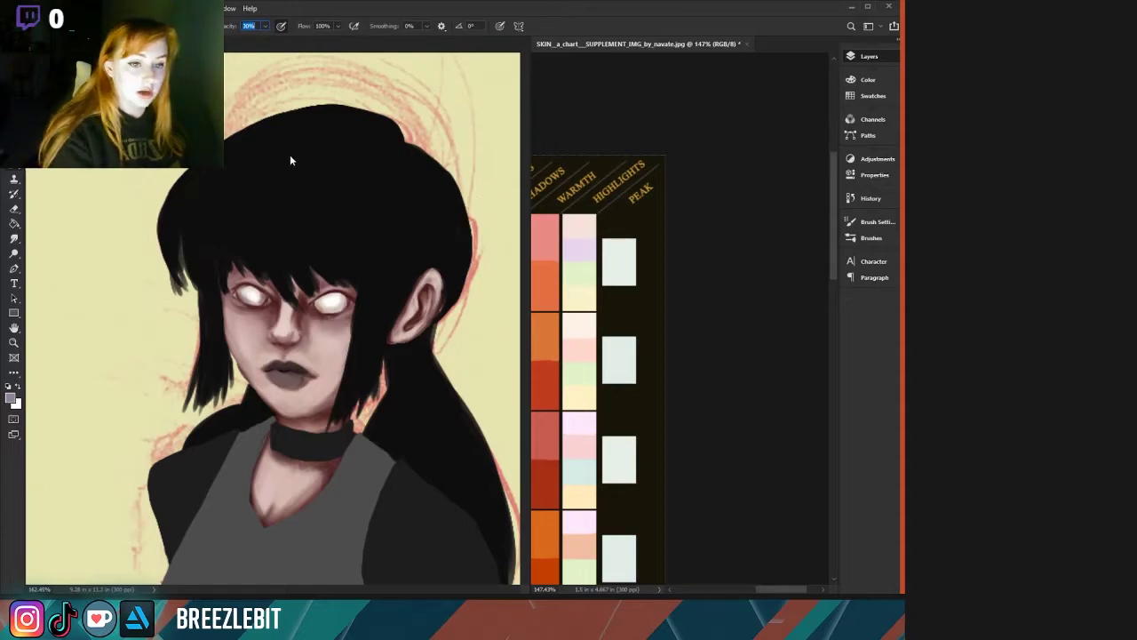
Paint muted purple shadows beneath both of the girl's eyes, reducing the brush size for the inner corner.
scroll(279, 302, "up", 4)
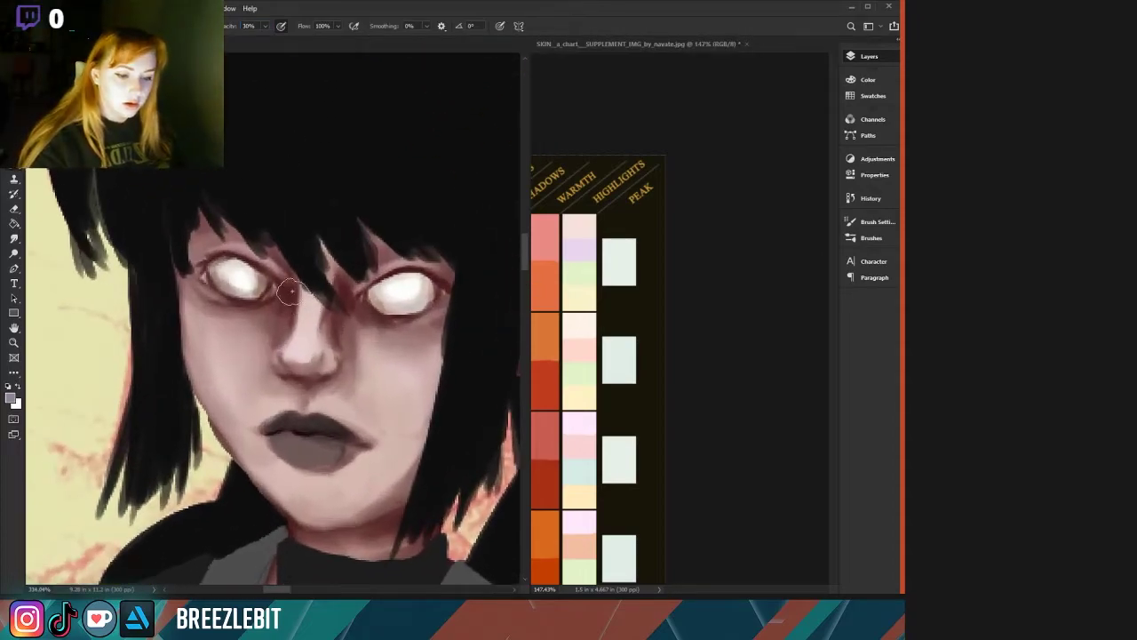
scroll(257, 318, "down", 1)
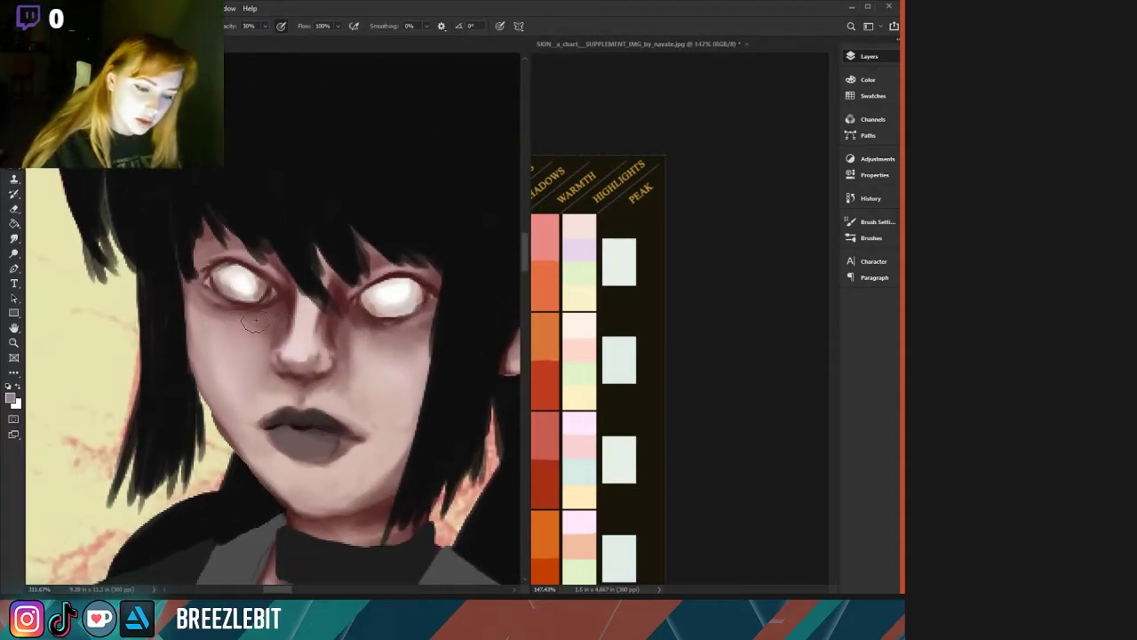
mouse_move(255, 321)
left_mouse_down()
mouse_move(213, 318)
mouse_move(274, 308)
mouse_move(223, 318)
mouse_move(253, 334)
mouse_move(276, 312)
mouse_move(218, 310)
mouse_move(229, 318)
mouse_move(253, 318)
mouse_move(225, 307)
left_mouse_up()
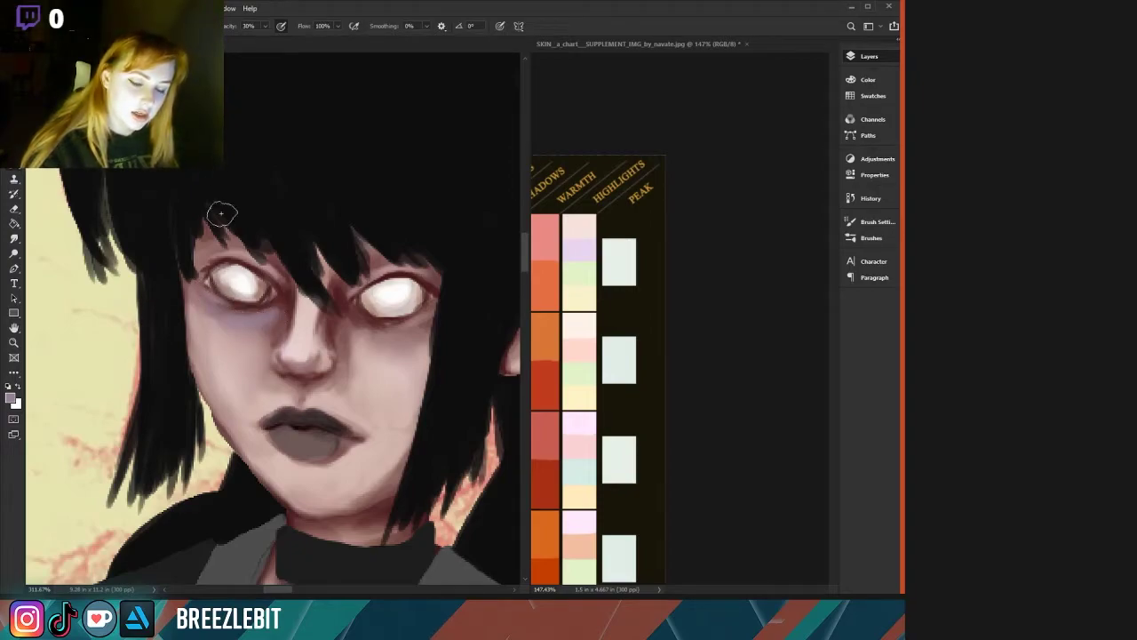
key("[")
key("[")
key("[")
key("[")
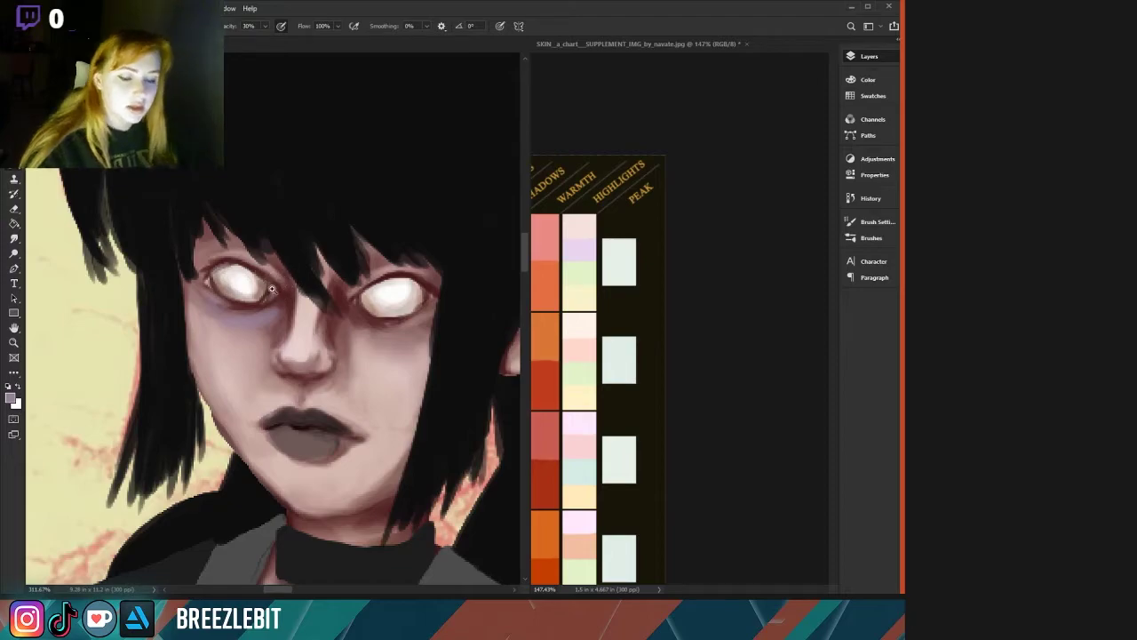
left_click_drag(279, 309, 270, 310)
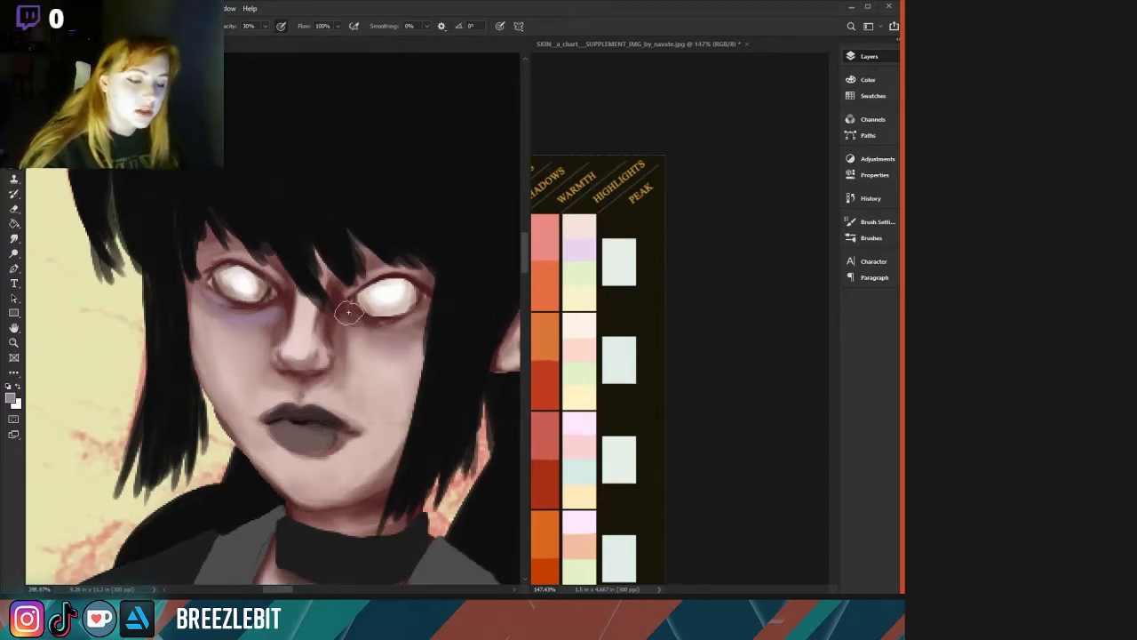
mouse_move(348, 311)
left_mouse_down()
mouse_move(422, 318)
mouse_move(348, 301)
mouse_move(410, 326)
mouse_move(371, 326)
mouse_move(399, 339)
mouse_move(360, 322)
left_mouse_up()
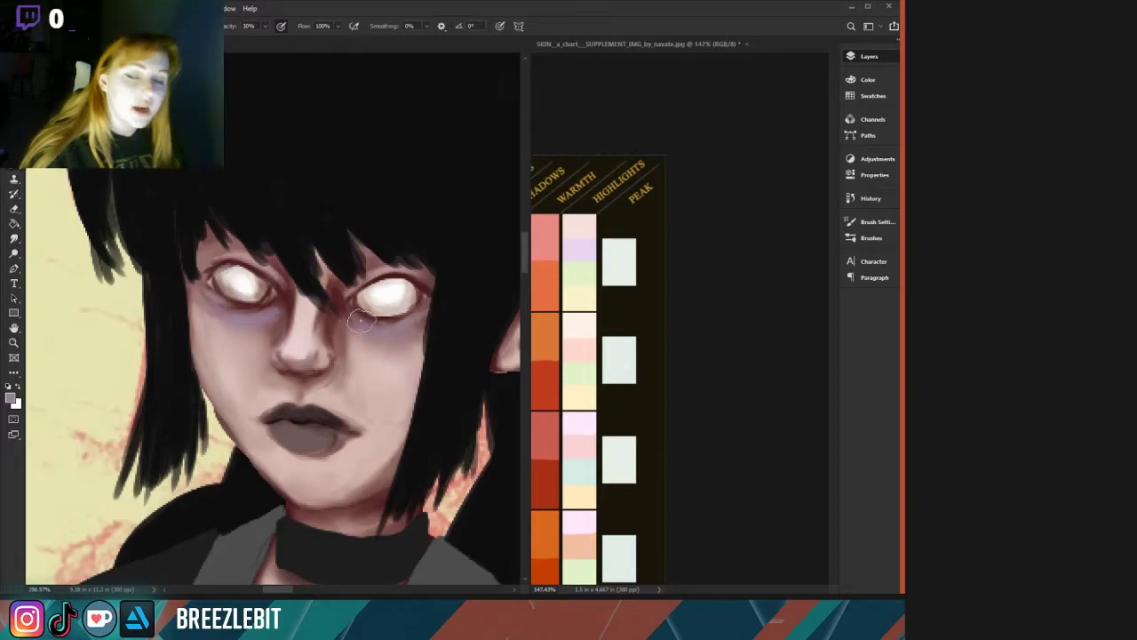
Glaze the muted purple lightly over the skin shading on the girl's thighs.
scroll(217, 272, "down", 10)
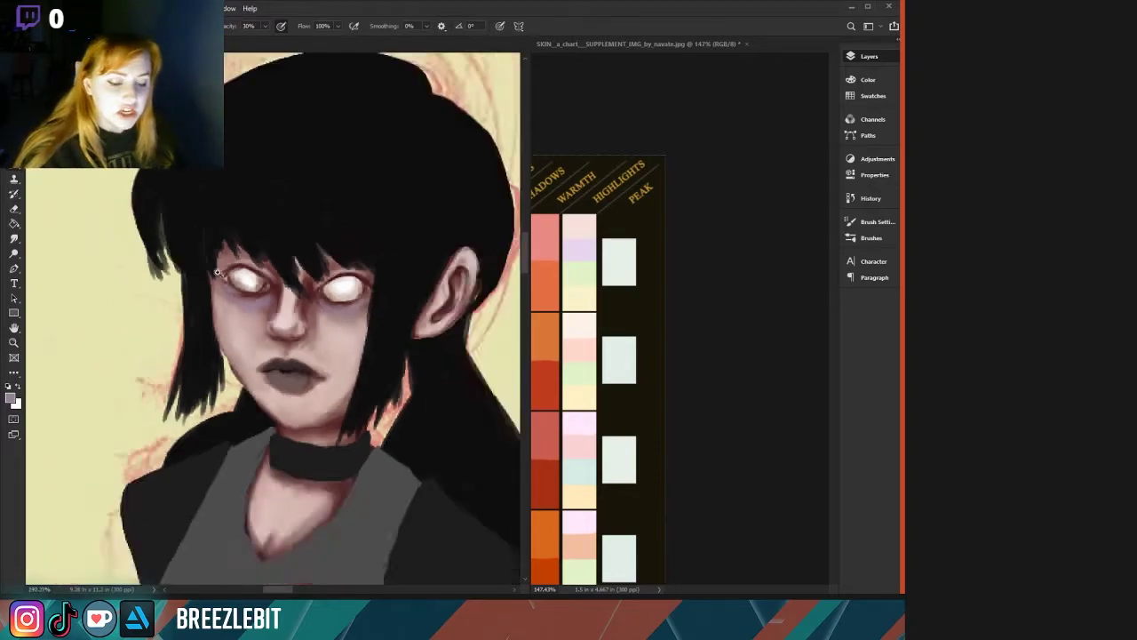
scroll(217, 273, "down", 4)
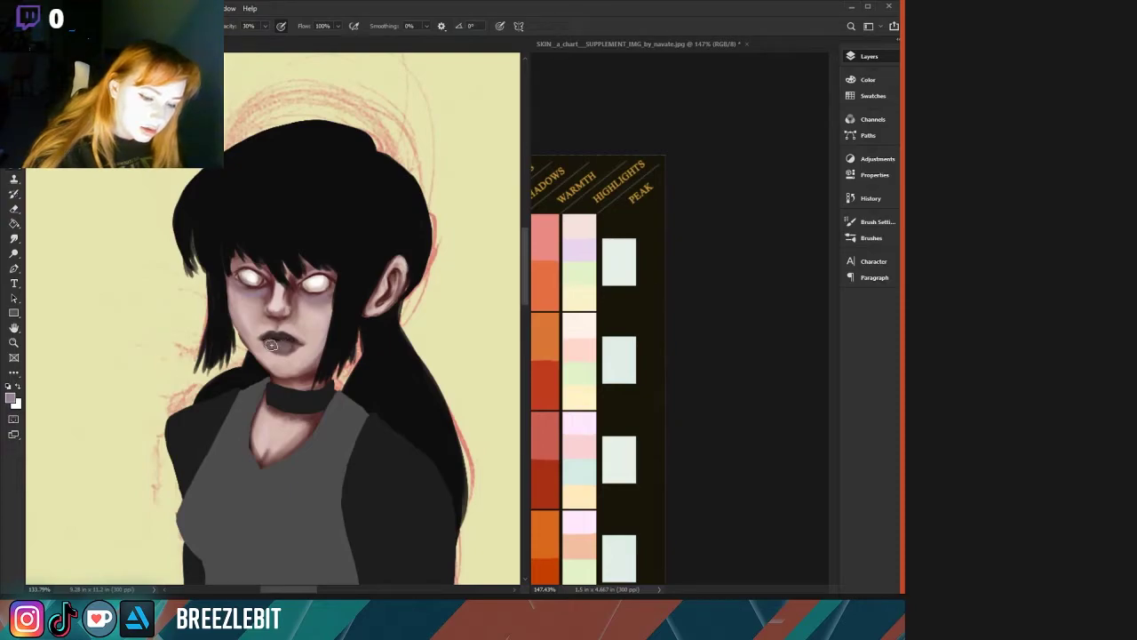
key("ctrl+space")
mouse_move(153, 226)
left_mouse_down()
mouse_move(75, 218)
mouse_move(170, 249)
left_mouse_up()
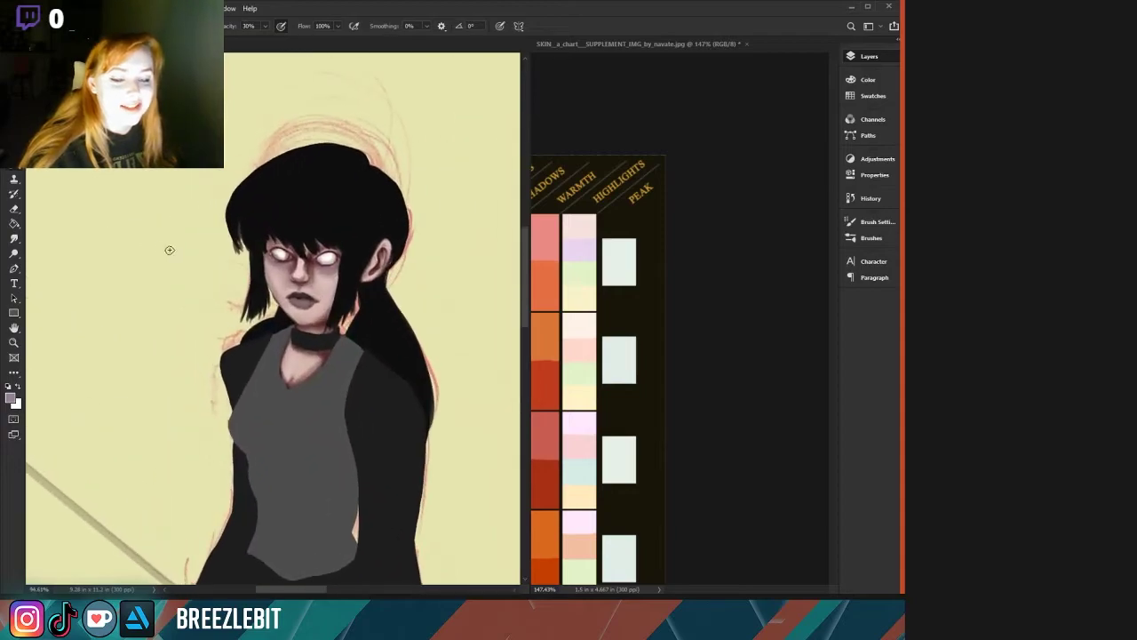
left_click_drag(194, 399, 161, 168)
left_click_drag(195, 423, 180, 236)
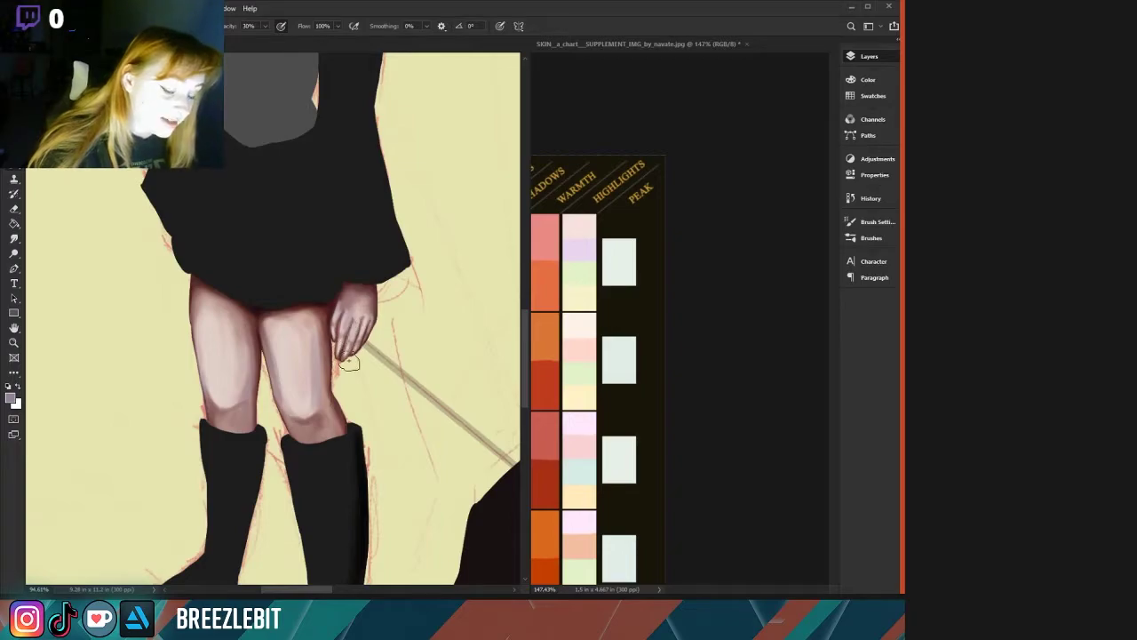
Return to the girl's head, sample the black of her hair, adjust it as the foreground colour and switch back to the Brush.
scroll(172, 373, "down", 6)
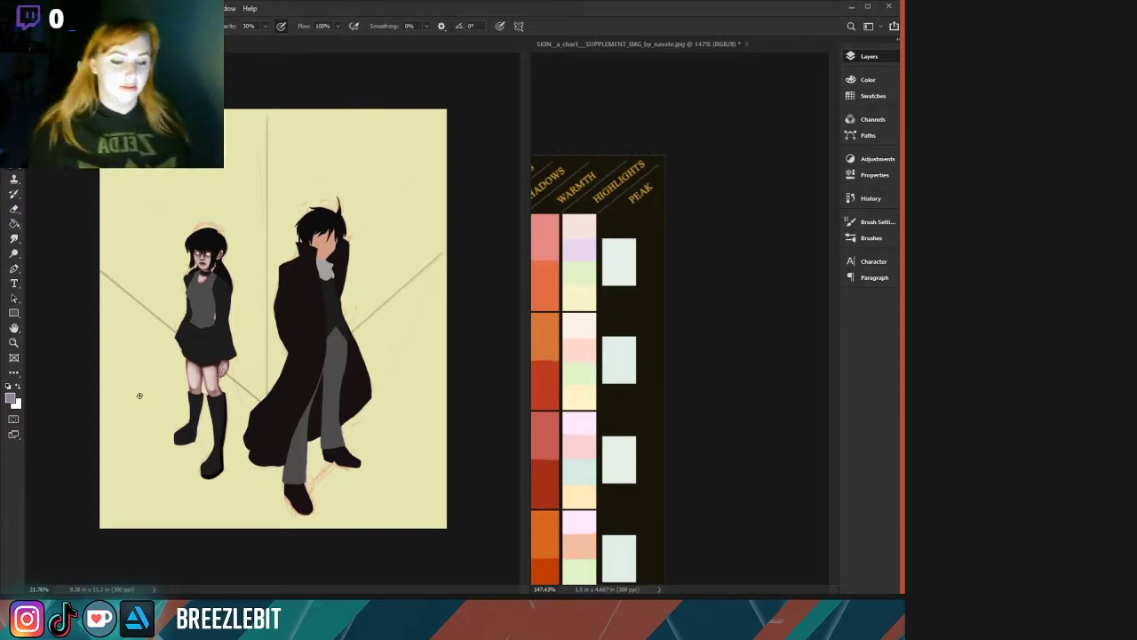
scroll(139, 395, "up", 8)
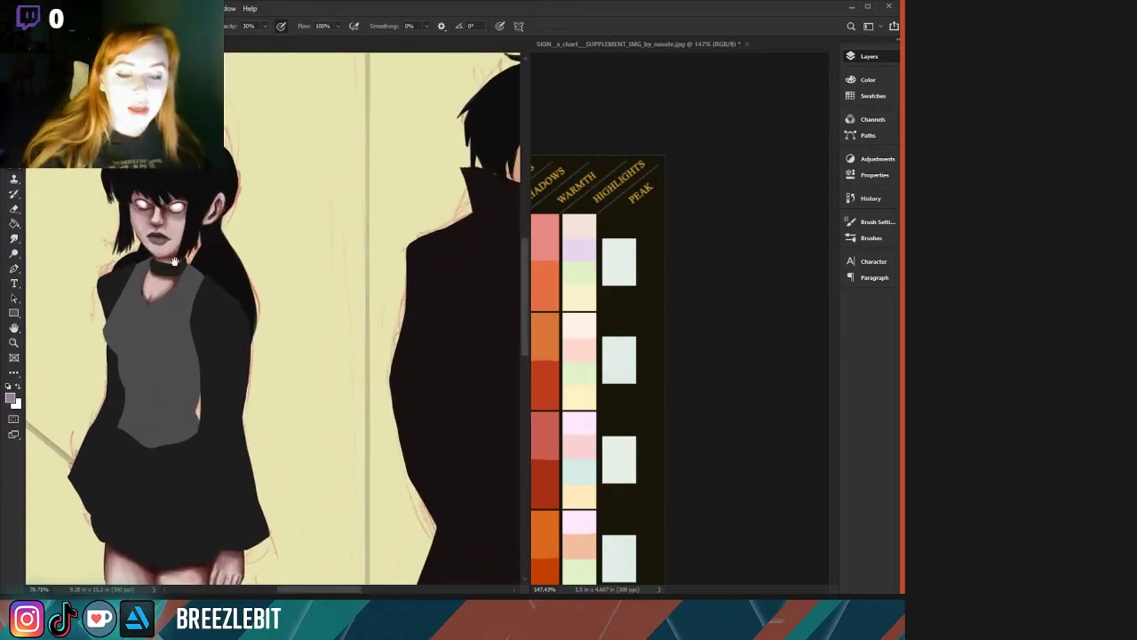
left_click_drag(208, 266, 319, 352)
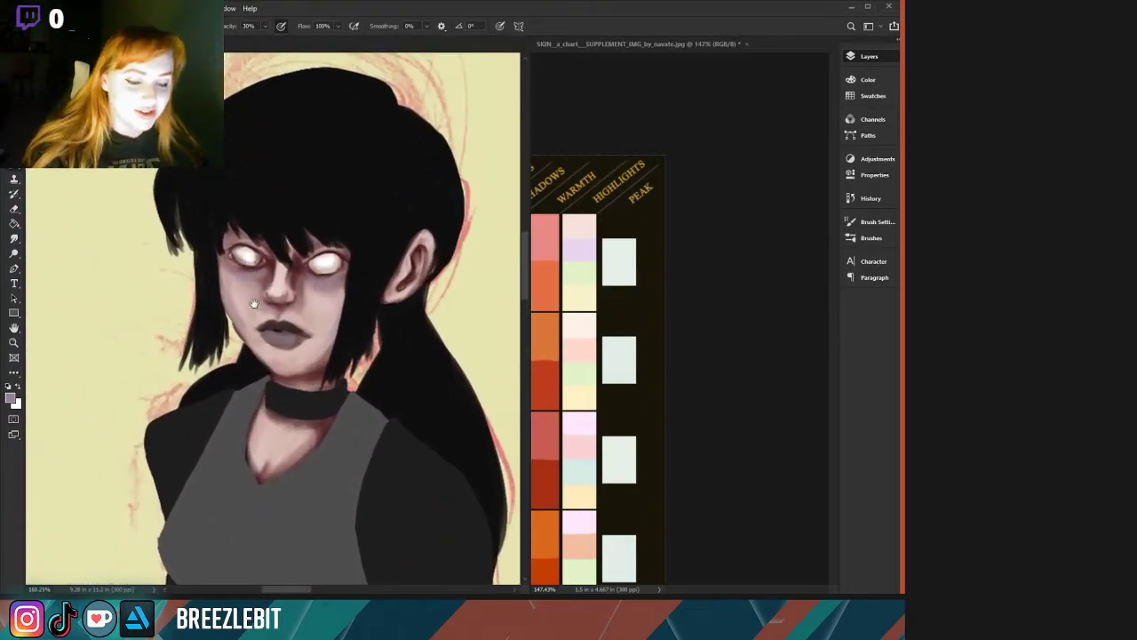
scroll(254, 303, "up", 3)
scroll(235, 297, "down", 2)
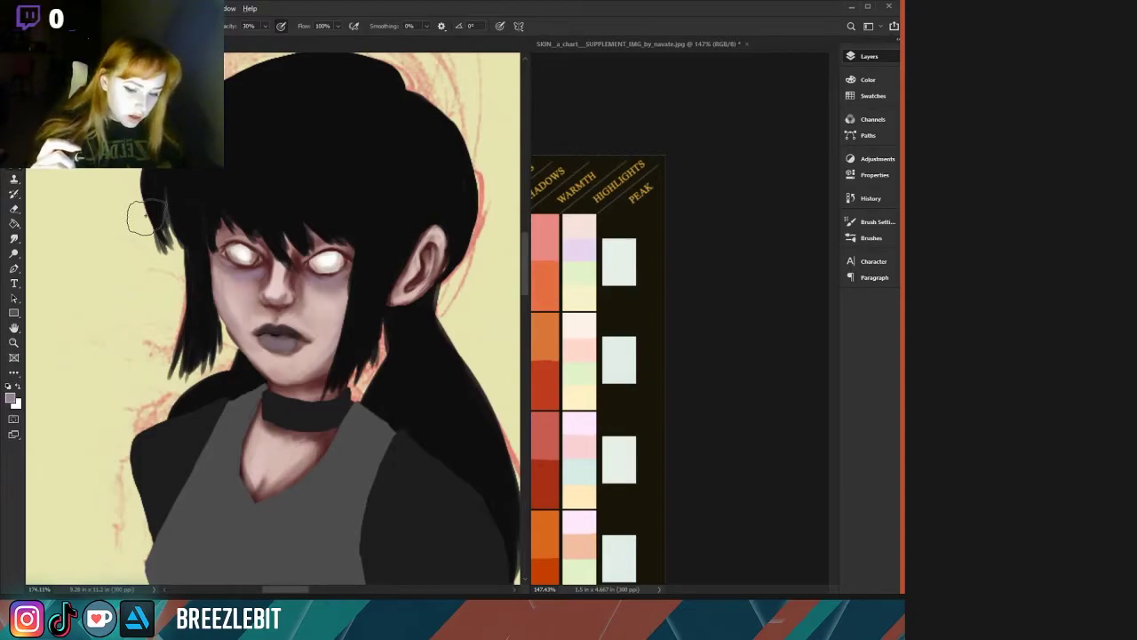
left_click(259, 169, "alt")
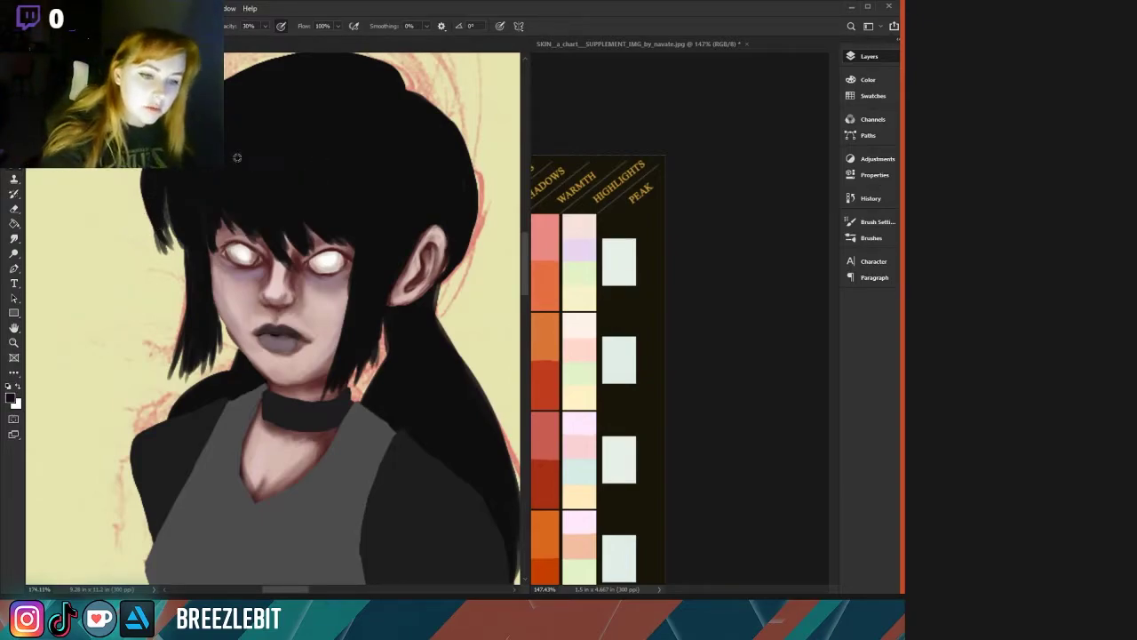
left_click(11, 397)
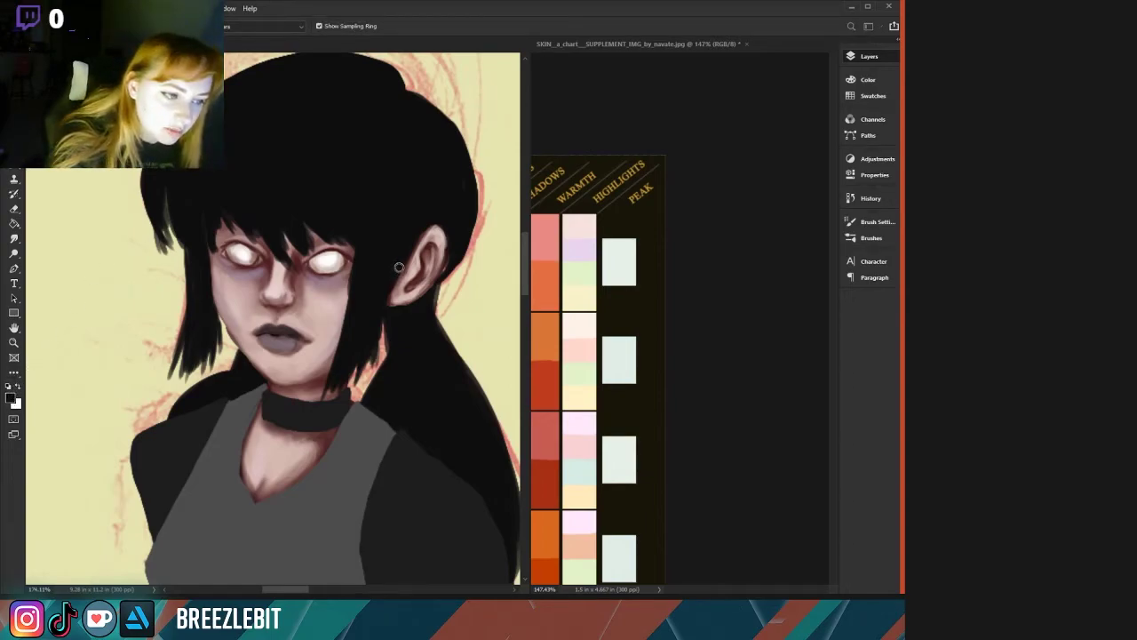
key("b")
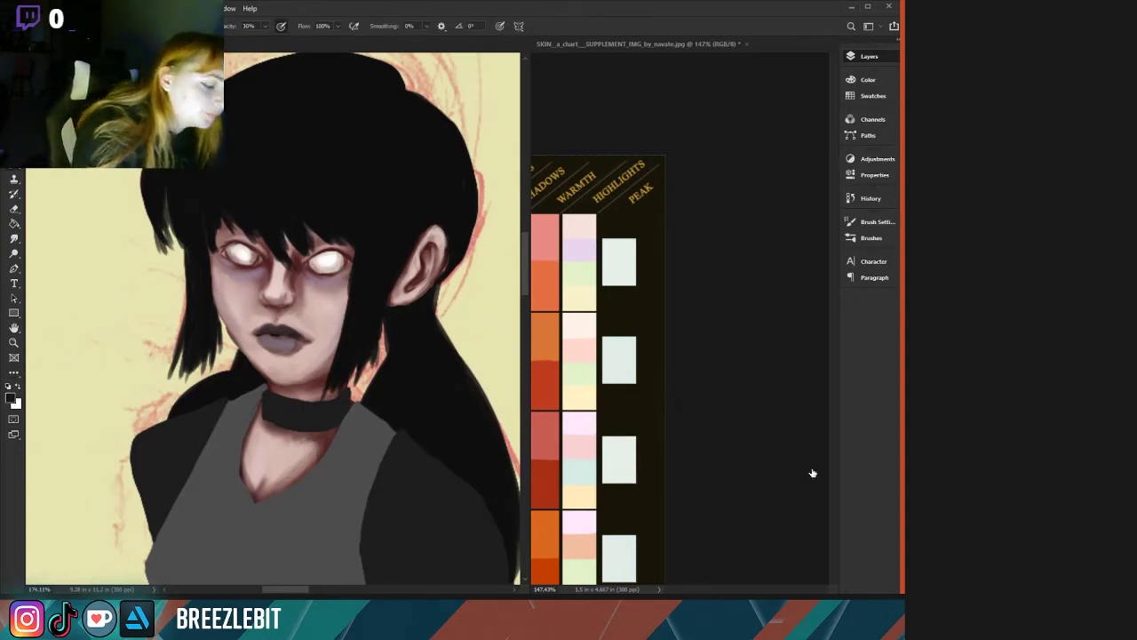
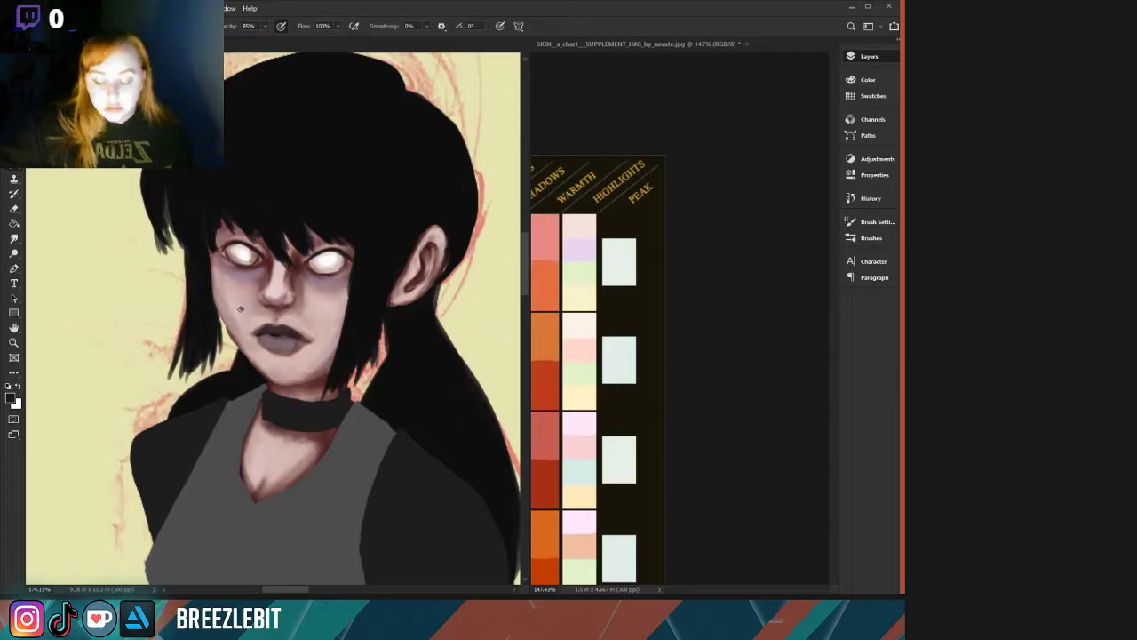
Paint the girl's upper lip and the line between her lips near-black with the brush at 95% opacity.
scroll(240, 309, "up", 3)
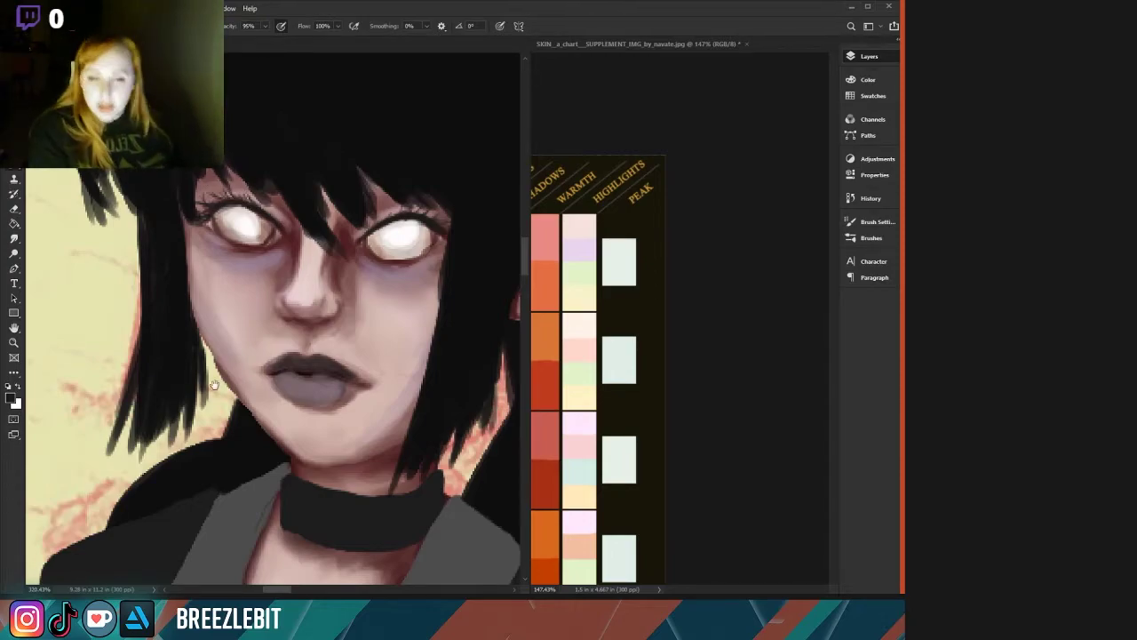
scroll(191, 421, "down", 3)
scroll(191, 422, "down", 1)
scroll(107, 448, "down", 3)
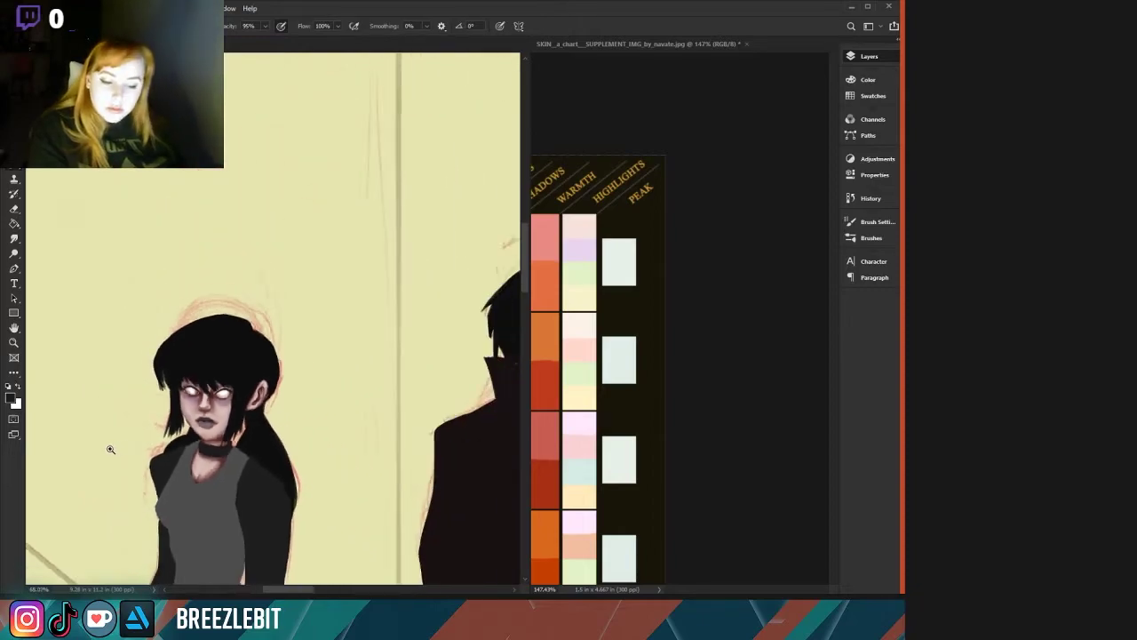
scroll(120, 458, "up", 2)
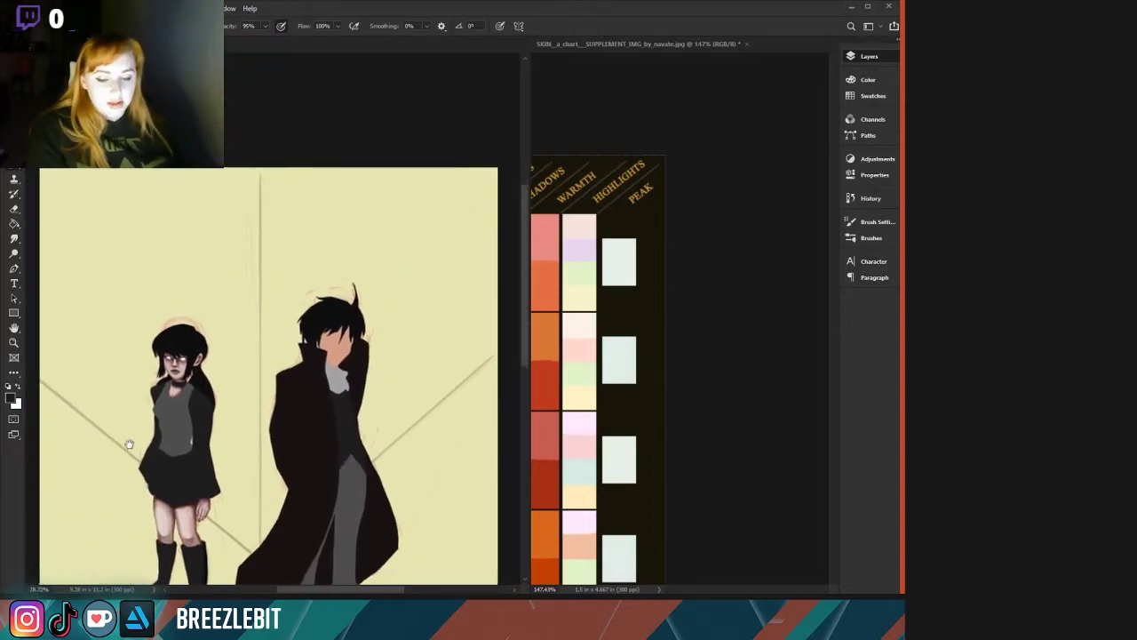
scroll(111, 394, "up", 3)
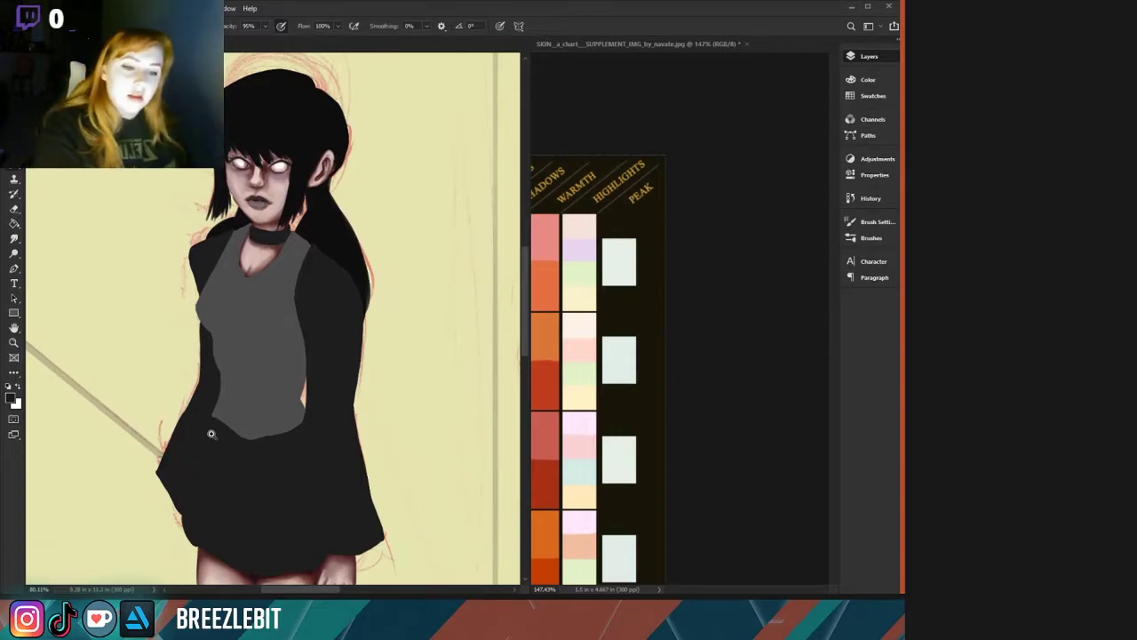
scroll(240, 238, "up", 3)
left_click_drag(284, 230, 362, 324)
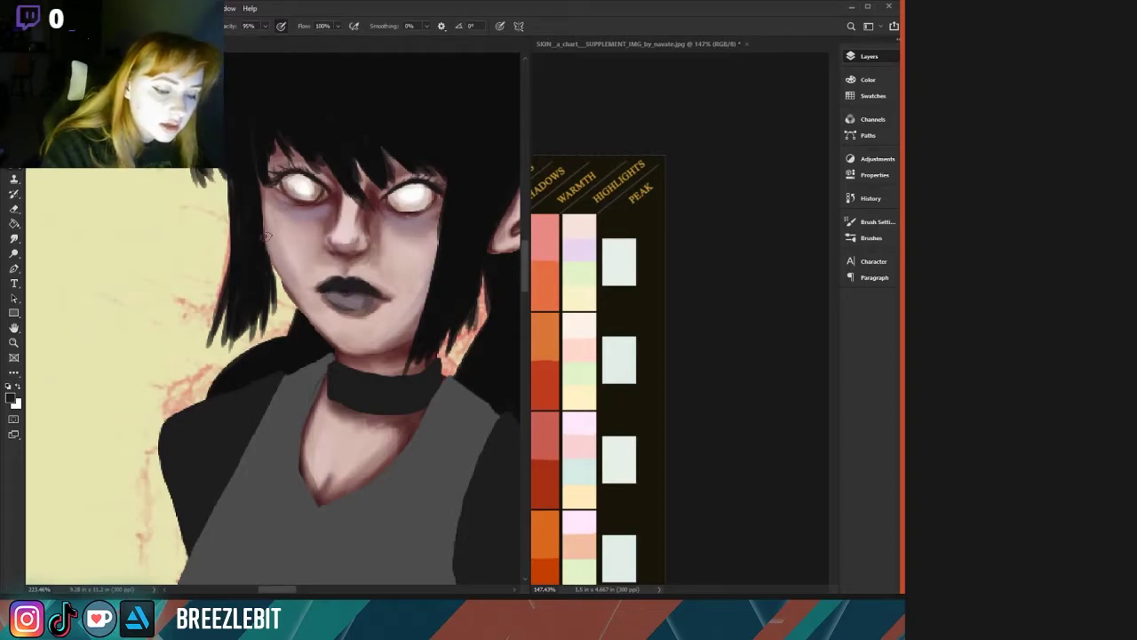
Blend the girl's upper and lower lips at 20% brush opacity, repeatedly sampling dark and mid greys from the lips.
mouse_move(199, 261)
left_mouse_down()
mouse_move(101, 264)
mouse_move(276, 299)
mouse_move(183, 355)
mouse_move(27, 375)
left_mouse_up()
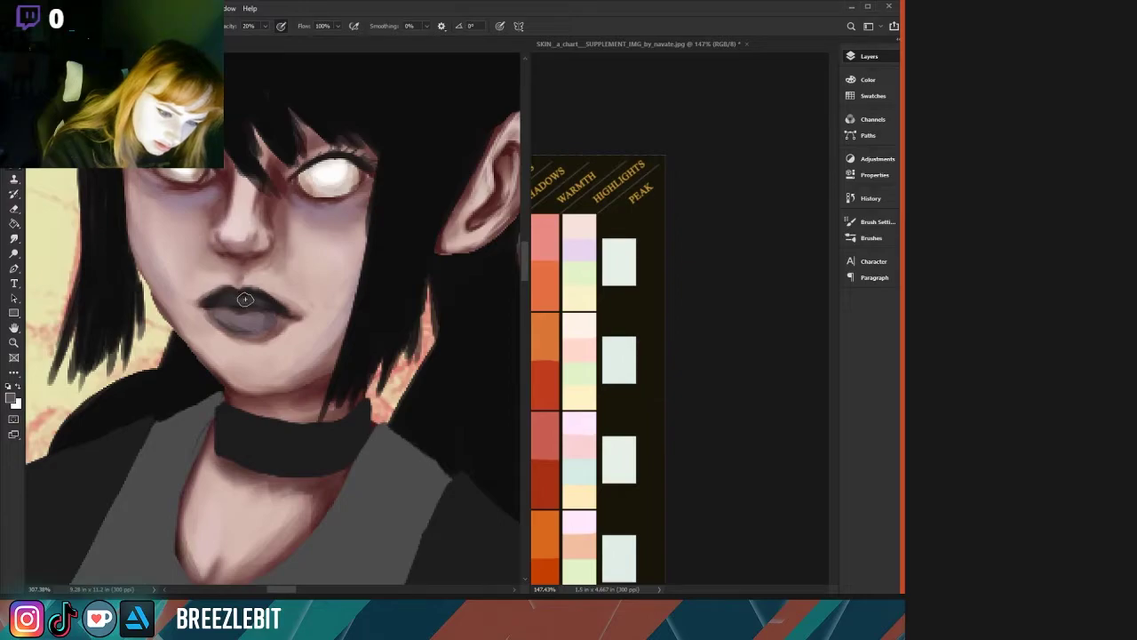
left_click(254, 300, "alt")
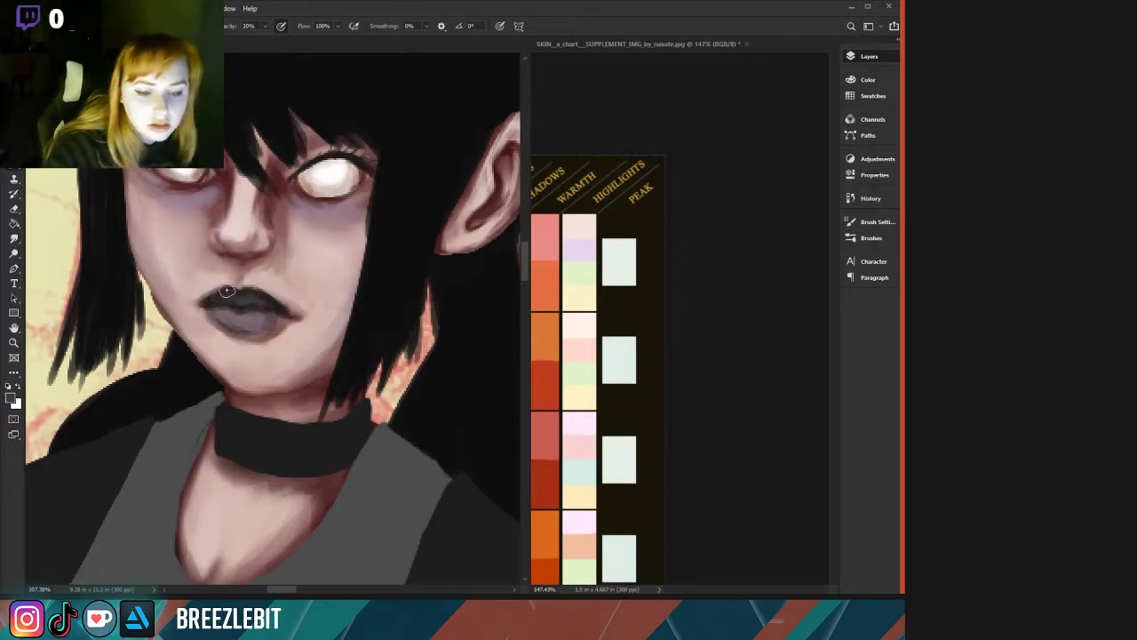
left_click(251, 328, "alt")
left_click(244, 313, "alt")
mouse_move(261, 313)
left_mouse_down()
mouse_move(221, 314)
mouse_move(257, 327)
mouse_move(273, 310)
mouse_move(242, 332)
left_mouse_up()
left_click(273, 306, "alt")
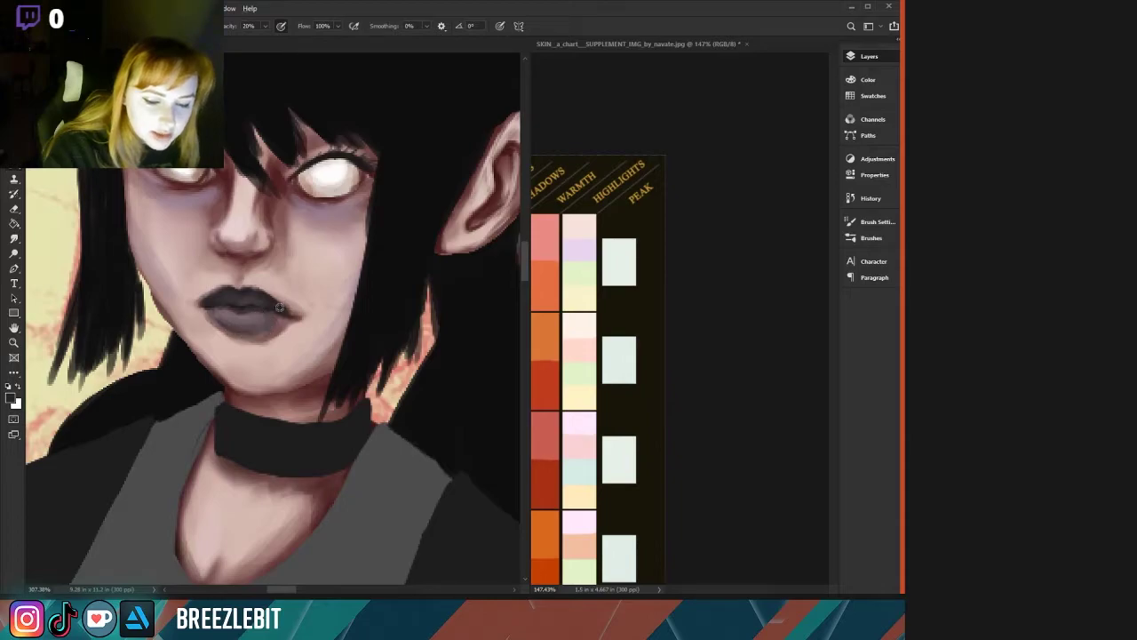
left_click(276, 312, "alt")
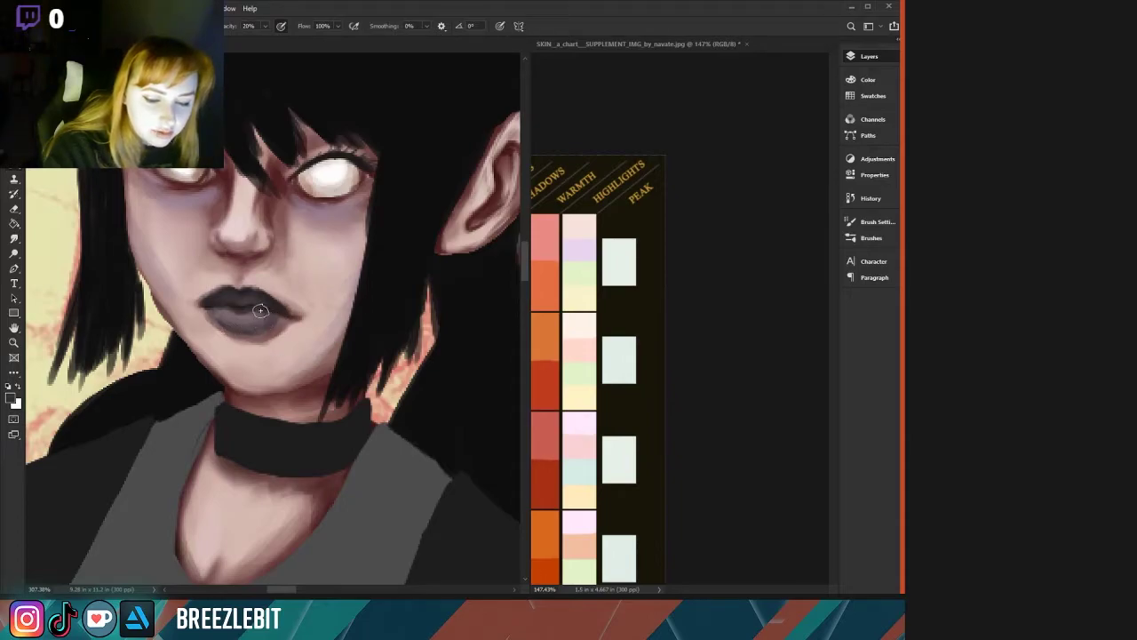
mouse_move(228, 327)
left_mouse_down()
mouse_move(211, 310)
mouse_move(220, 308)
left_mouse_up()
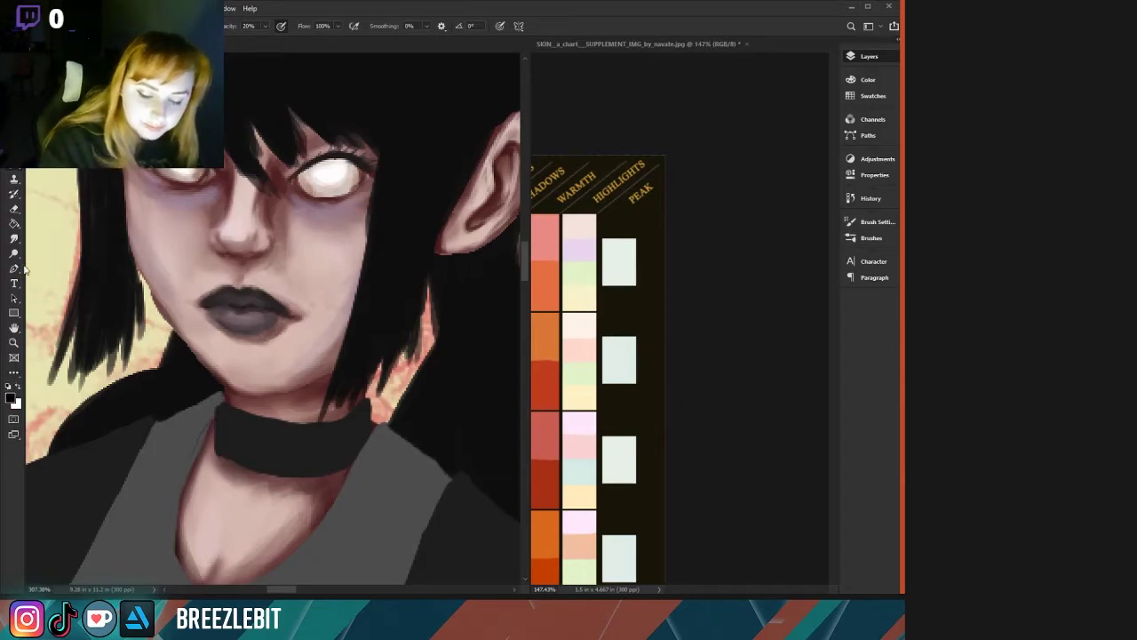
Dot small white highlights on the girl's lips with the Pencil at 50% opacity.
key("shift+b")
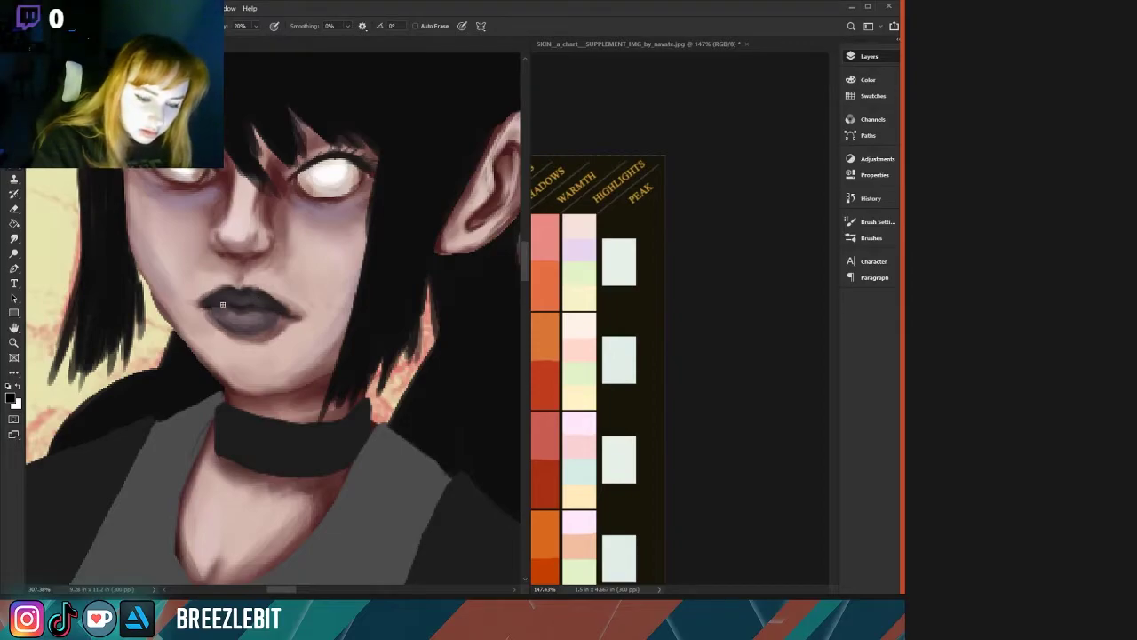
left_click(17, 388)
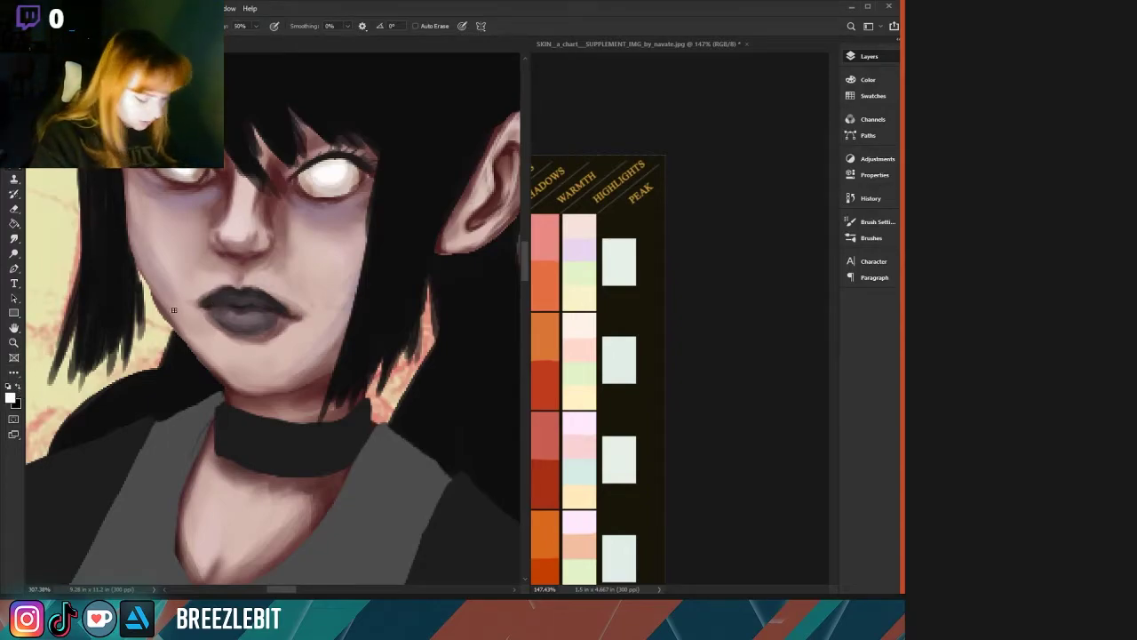
left_click(230, 315)
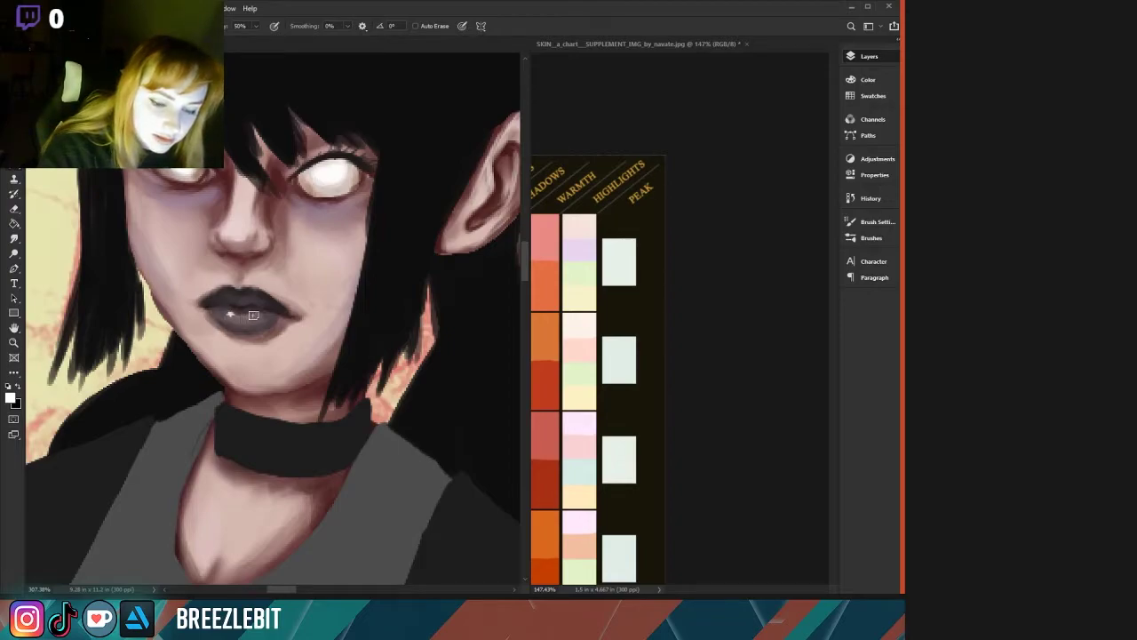
left_click_drag(256, 315, 247, 317)
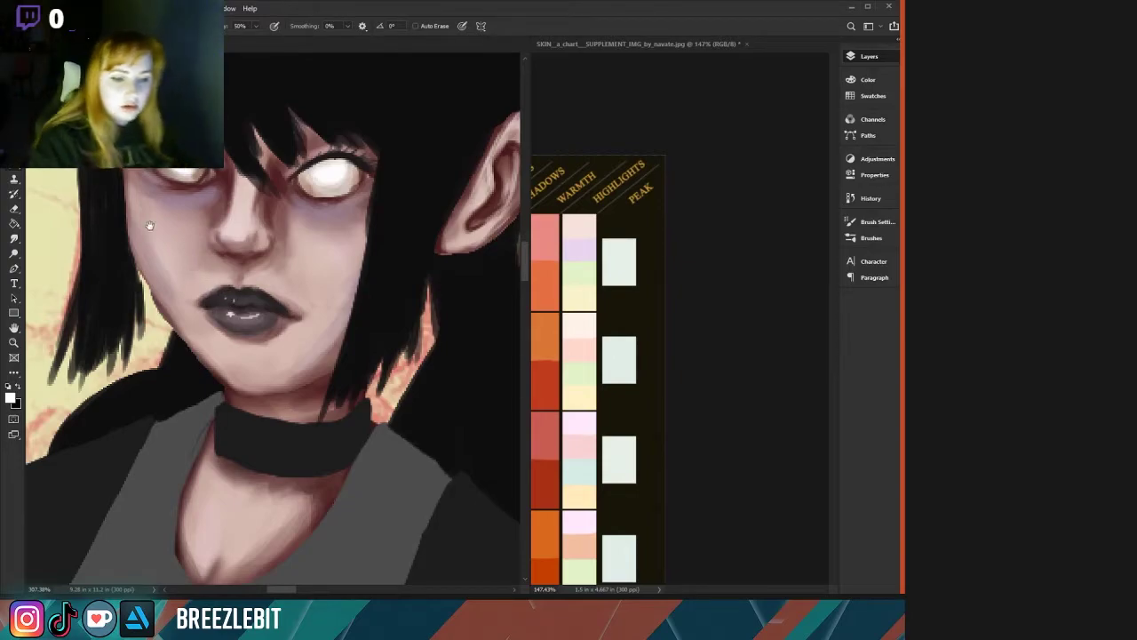
Sample a muted mauve grey from the girl's mouth and soften the highlight on her lips with it.
left_click_drag(148, 230, 158, 269, "ctrl")
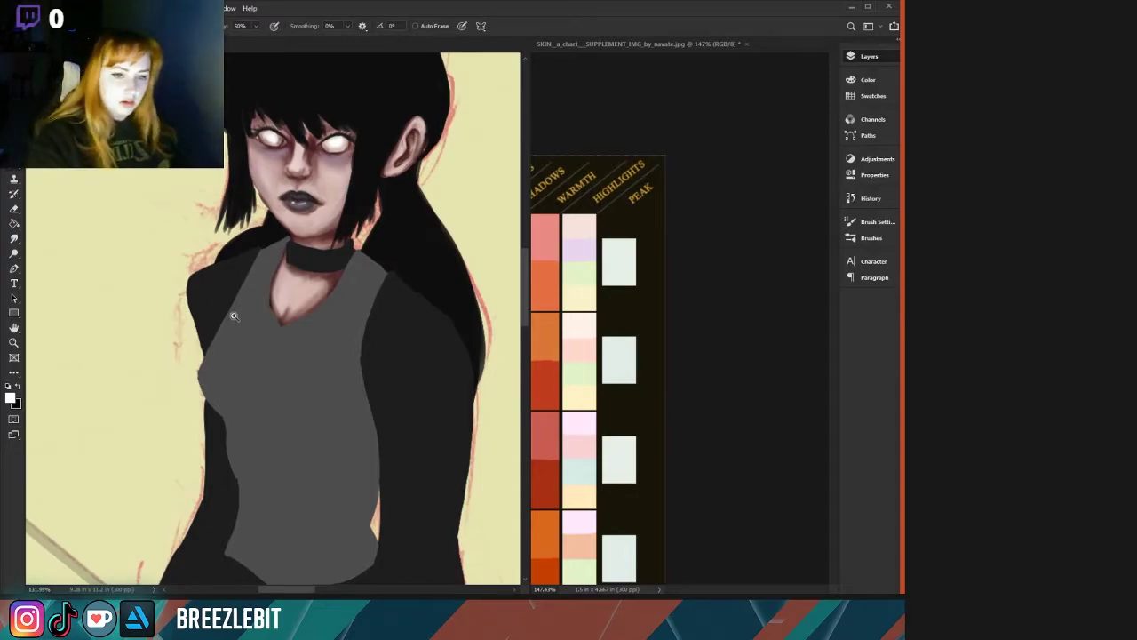
left_click_drag(235, 317, 277, 324)
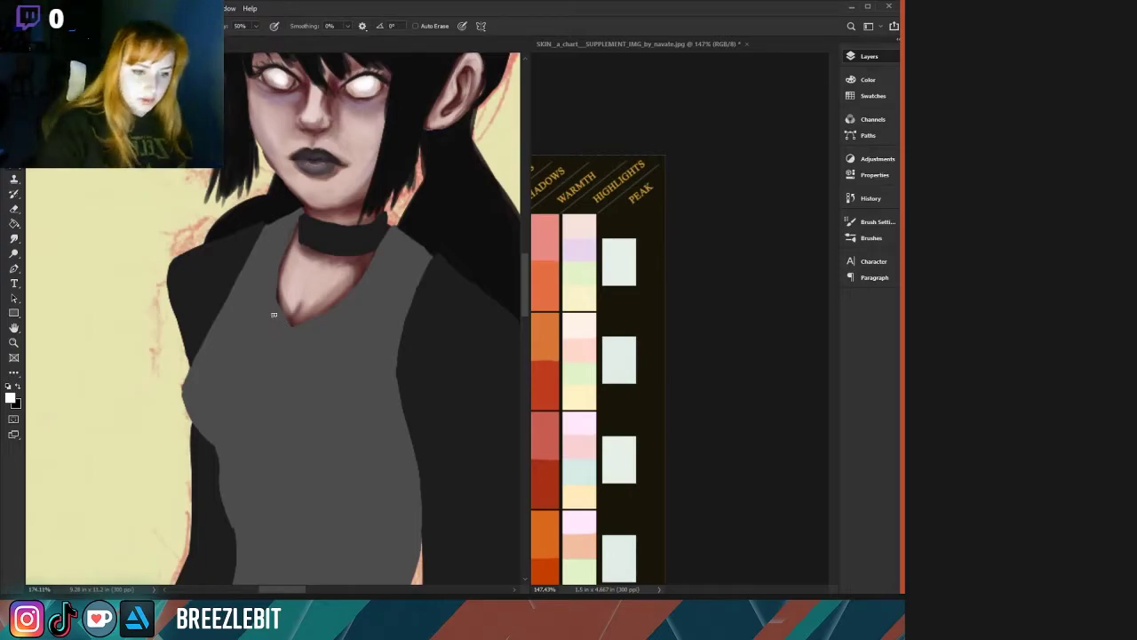
left_click(312, 167, "alt")
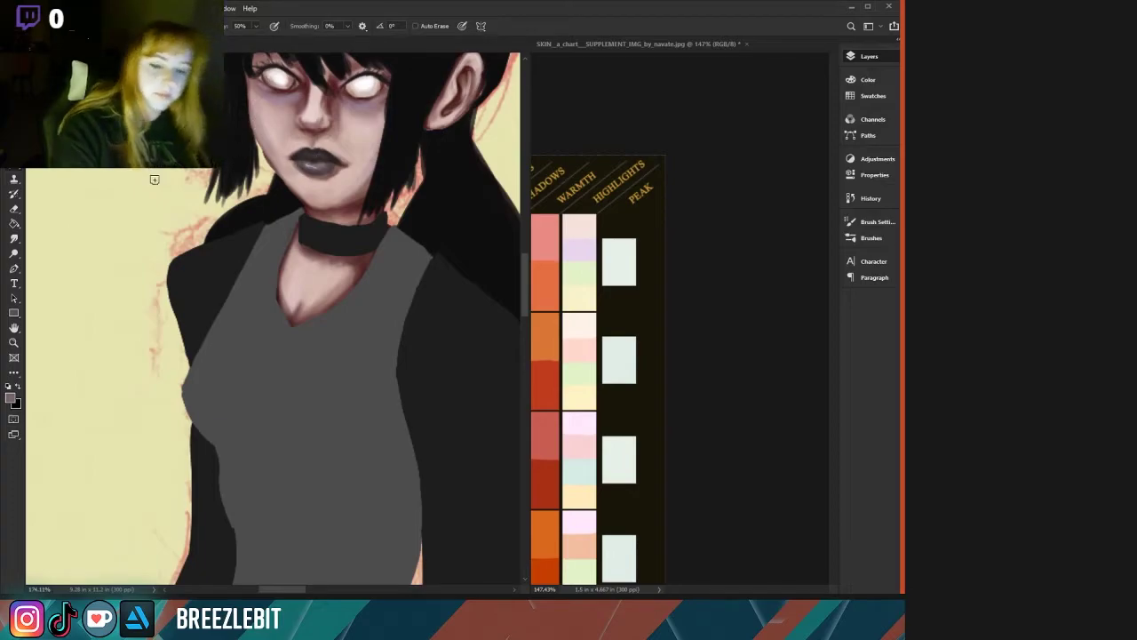
scroll(112, 317, "down", 6)
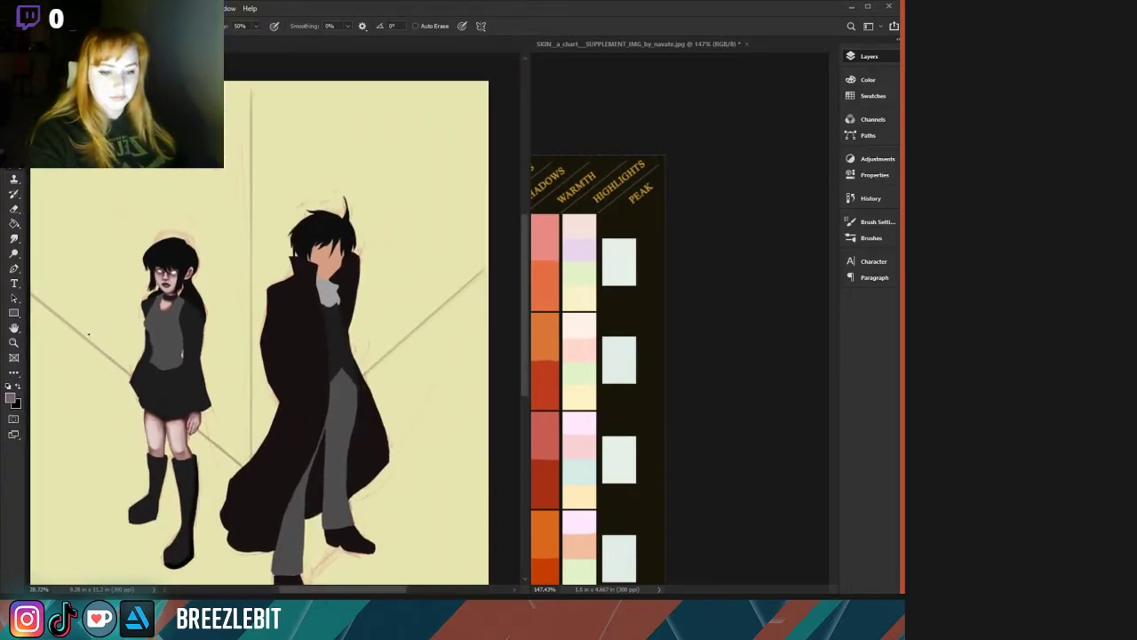
left_click_drag(112, 328, 172, 489)
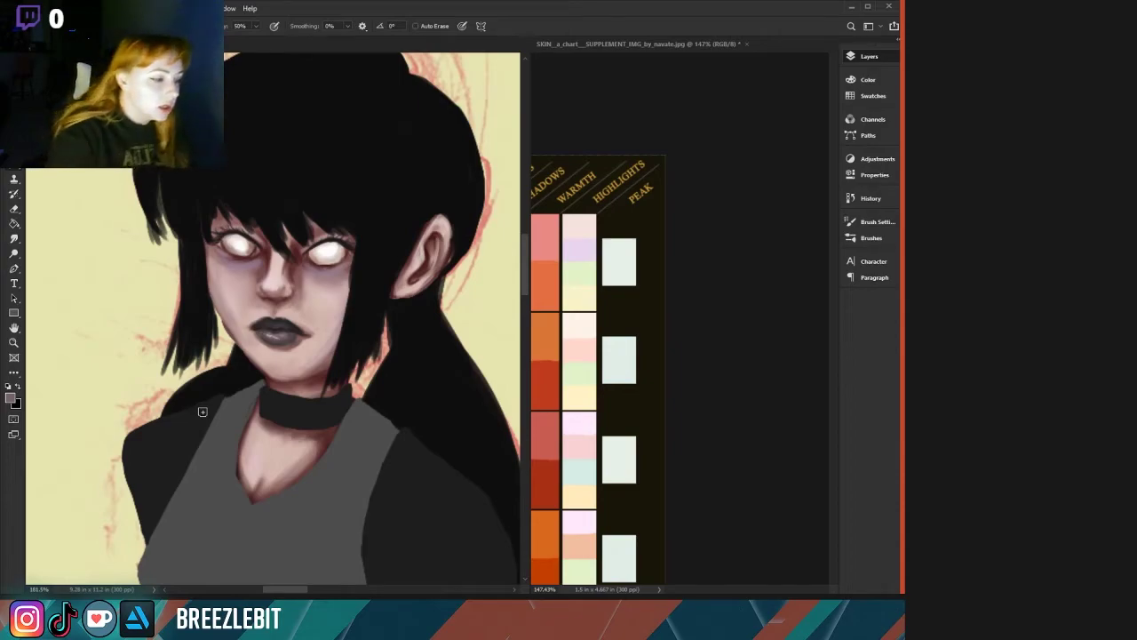
Sample a brown from the shadows column in the skin chart's first row and switch back to the Brush.
left_click_drag(561, 307, 729, 350)
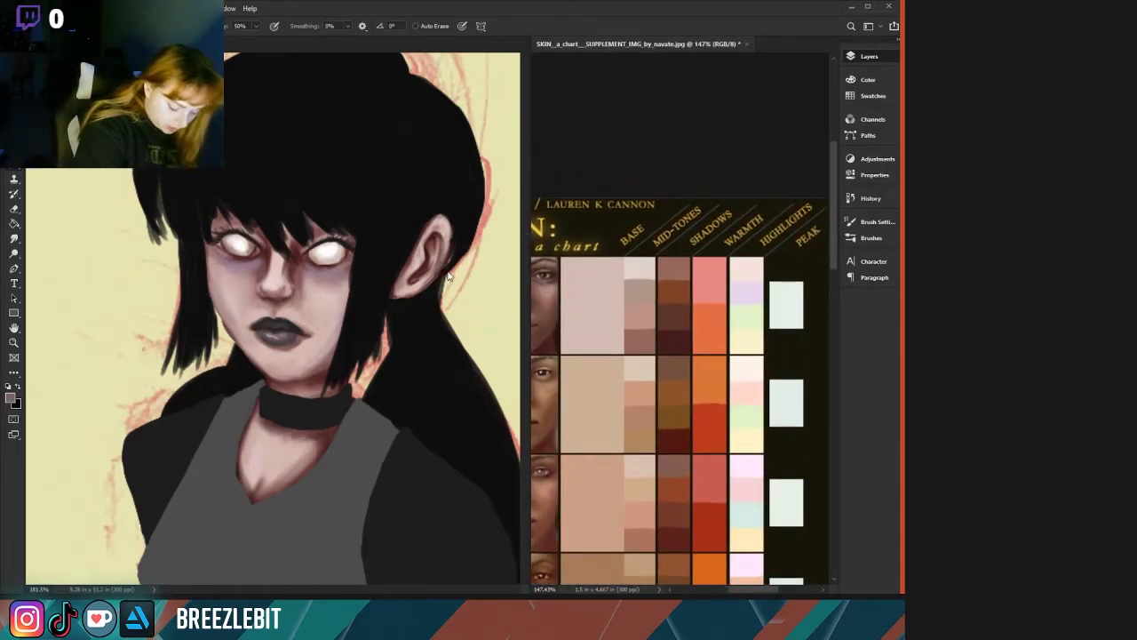
left_click(670, 321, "alt")
key("shift+b")
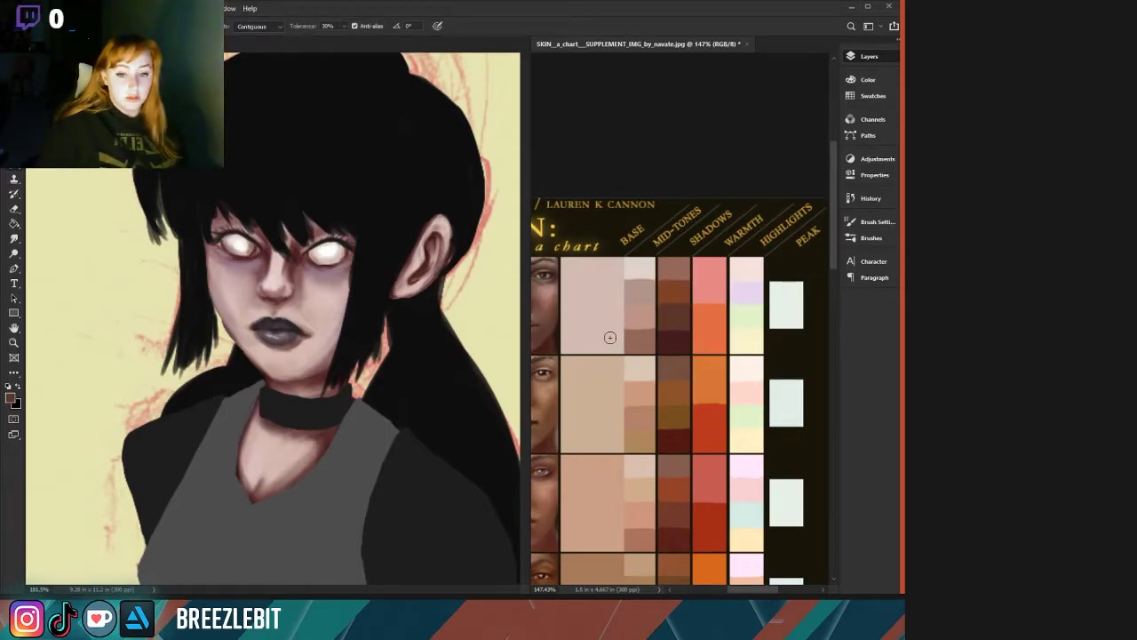
key("shift+b")
key("shift+b")
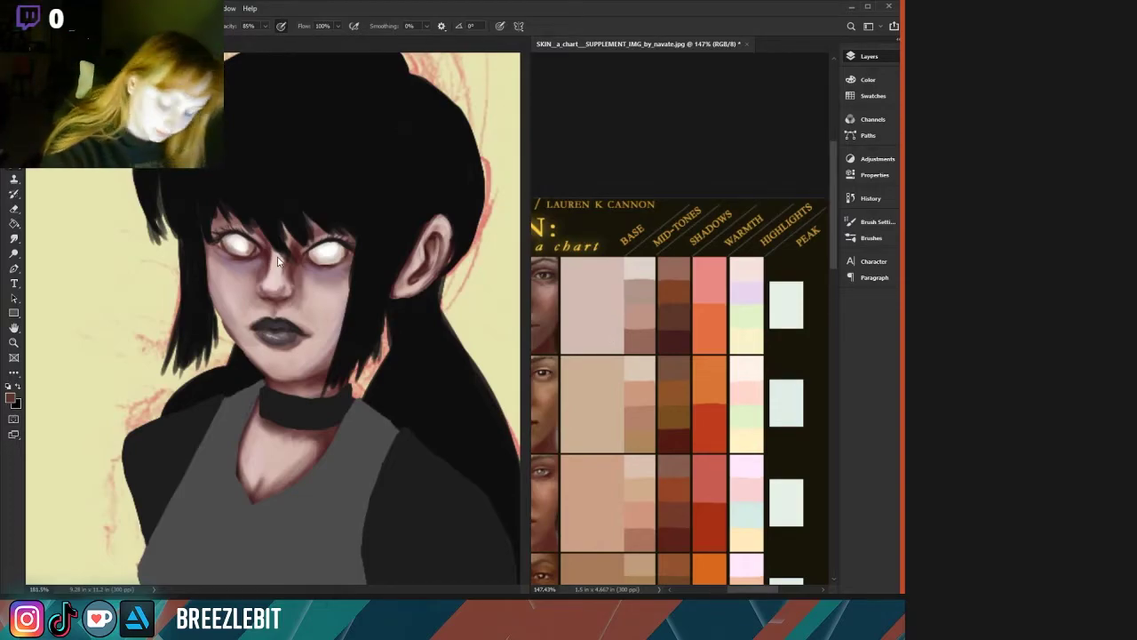
key("shift+b")
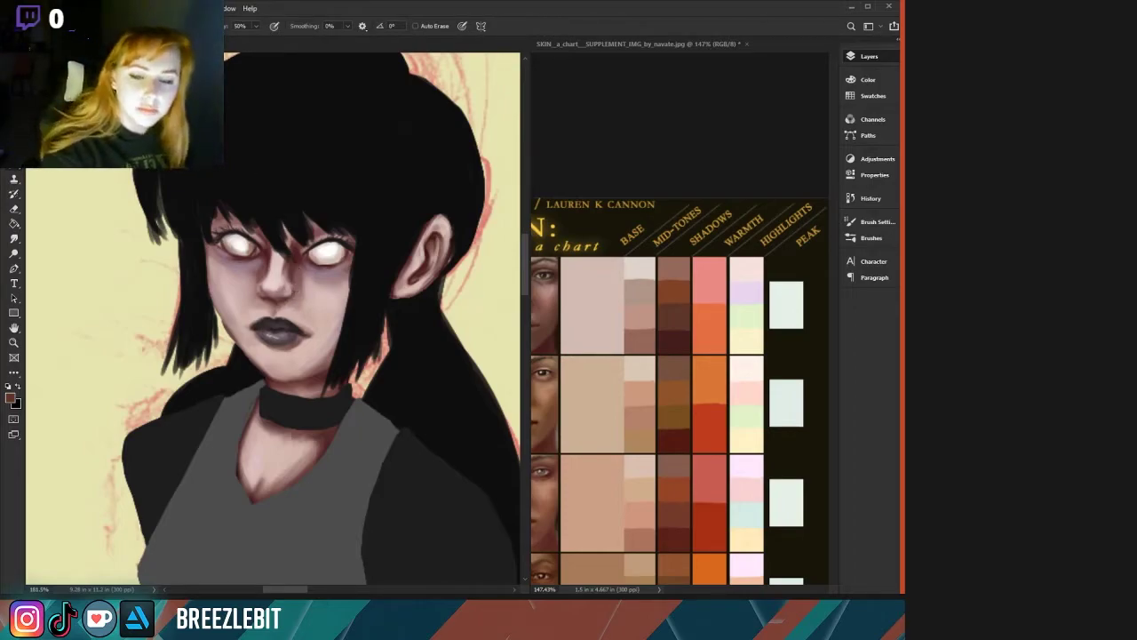
key("b")
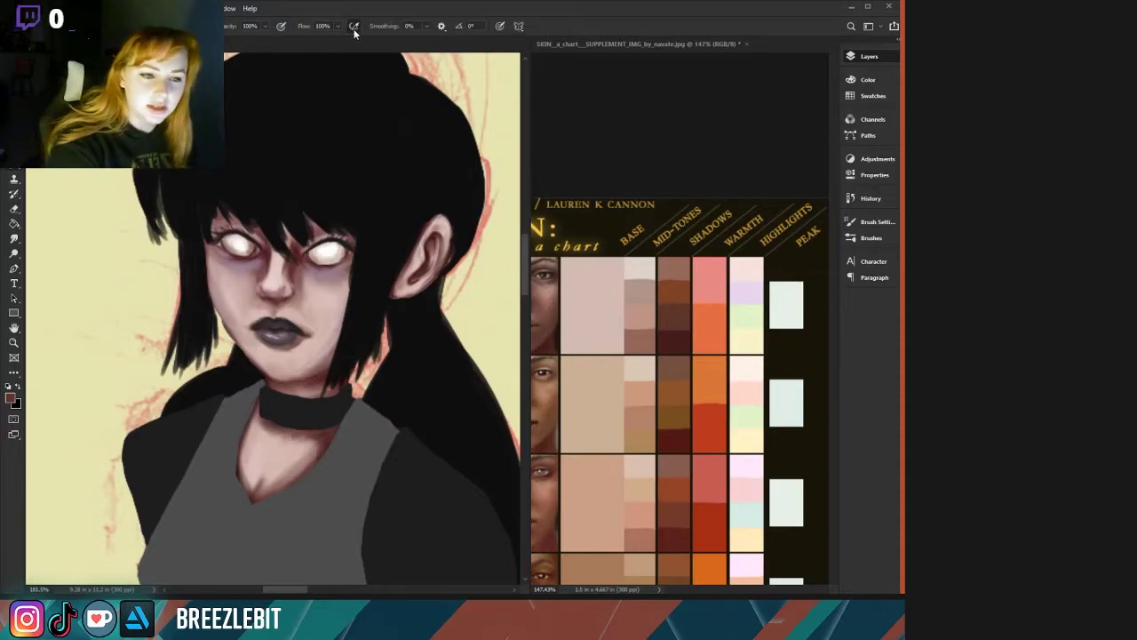
Turn on pen-pressure opacity for the brush and set its opacity to 50%.
left_click(281, 27)
left_click(264, 27)
left_click_drag(254, 41, 211, 41)
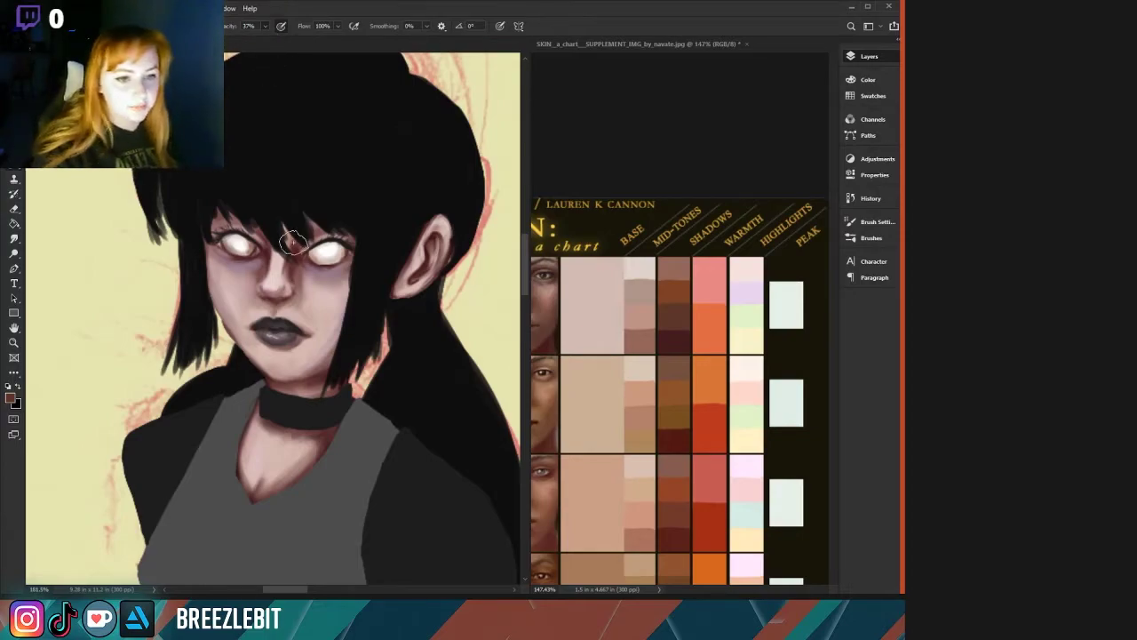
key("2")
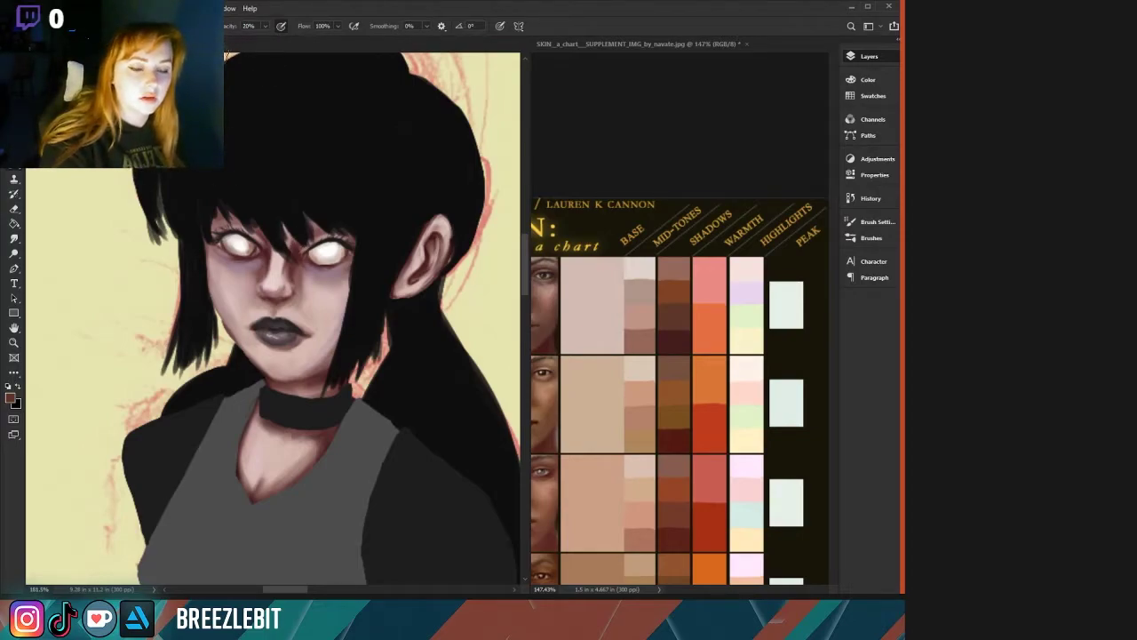
key("0")
key("5")
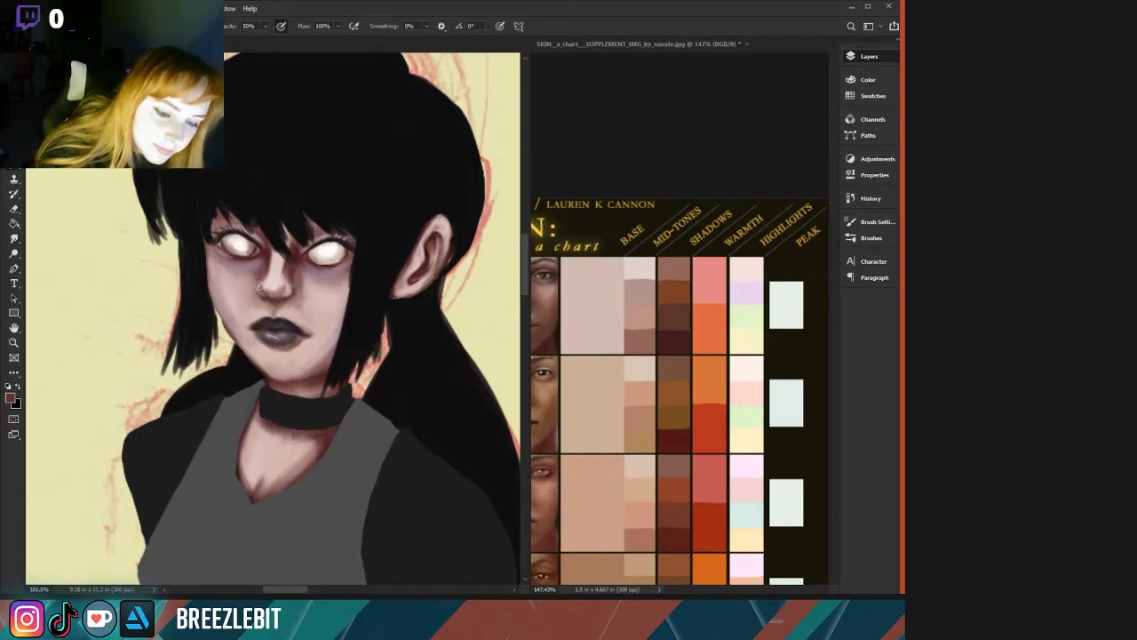
Paint a white highlight on the girl's nose and deepen the shading around her nose bridge and eyes with sampled reddish tones.
left_click(8, 387)
left_click(17, 387)
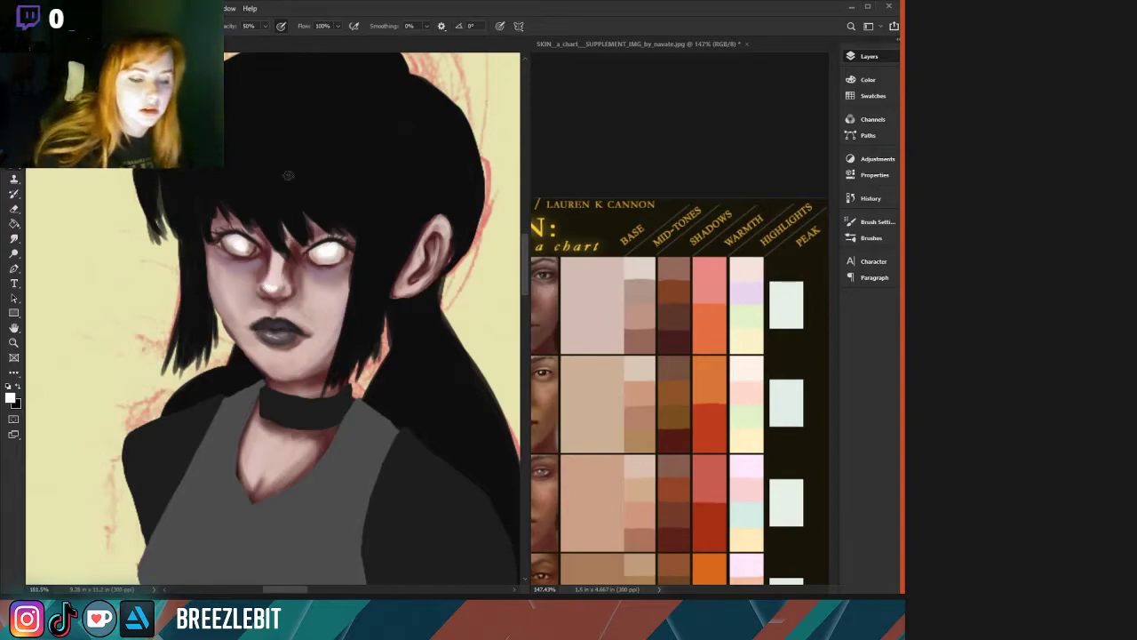
left_click(286, 252, "alt")
left_click(269, 261, "alt")
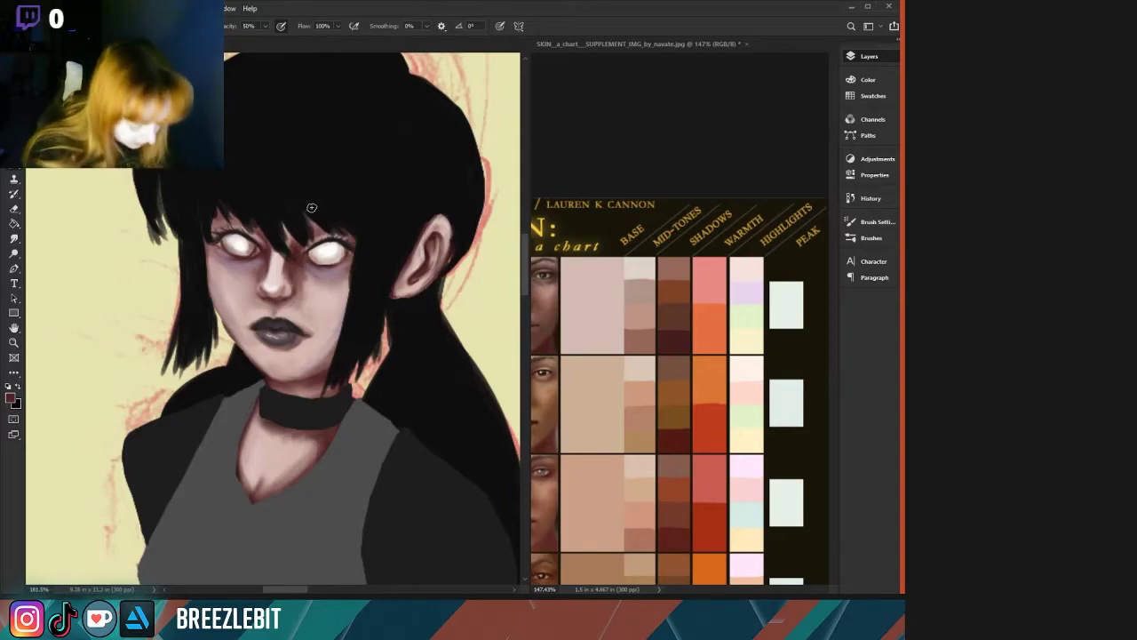
left_click(300, 266, "alt")
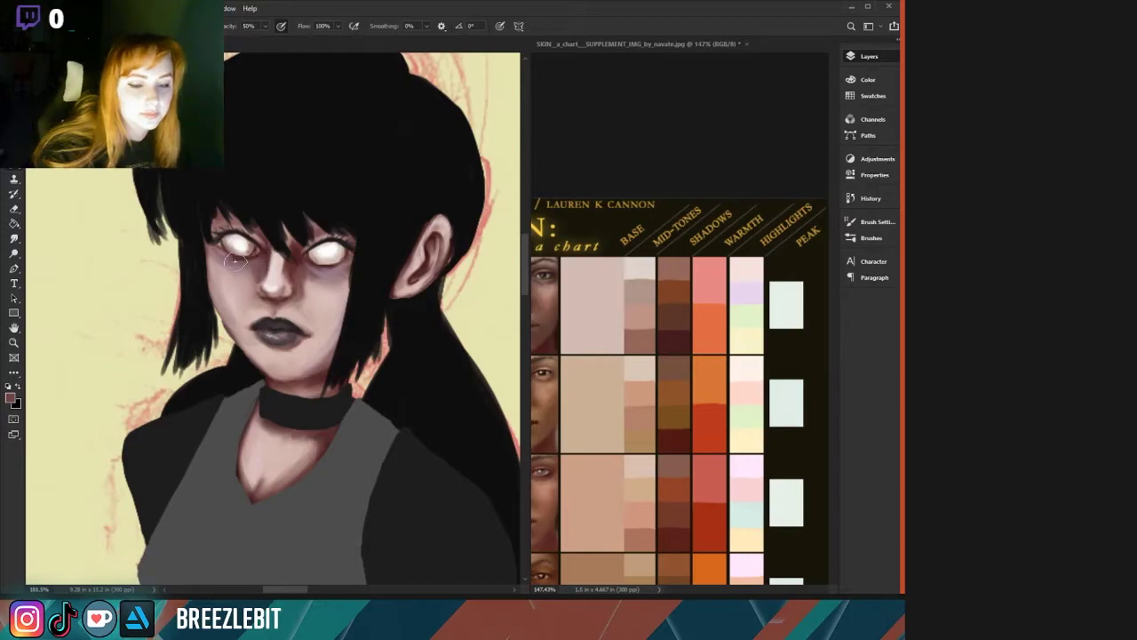
Show the black line art over the girl's face, grey top, sleeves and skirt.
key("ctrl+0")
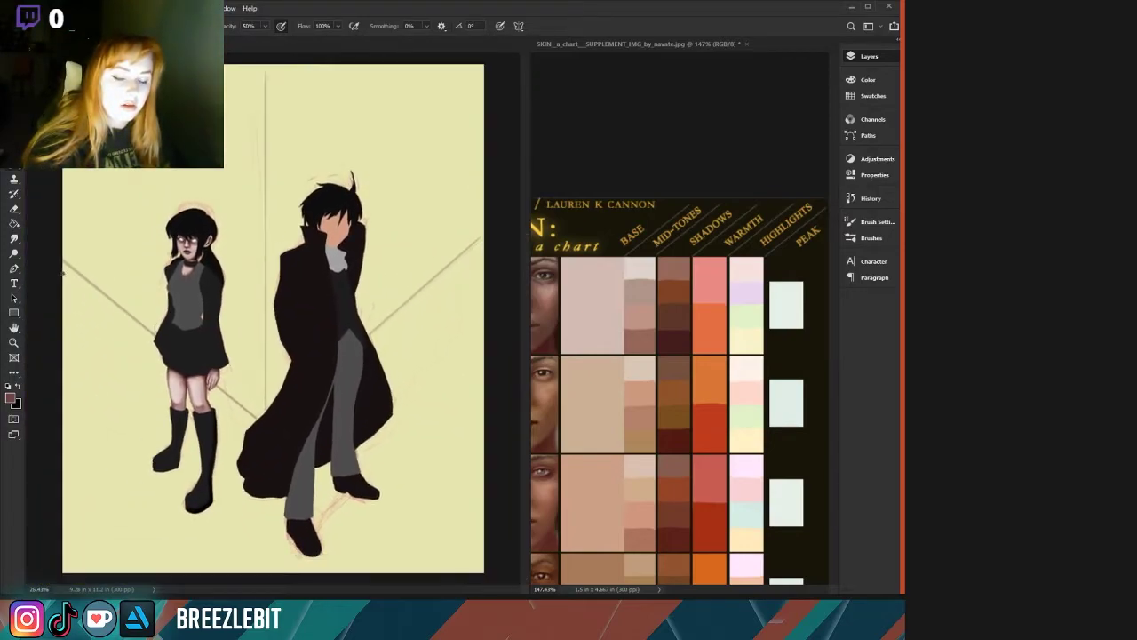
left_click_drag(132, 271, 218, 287)
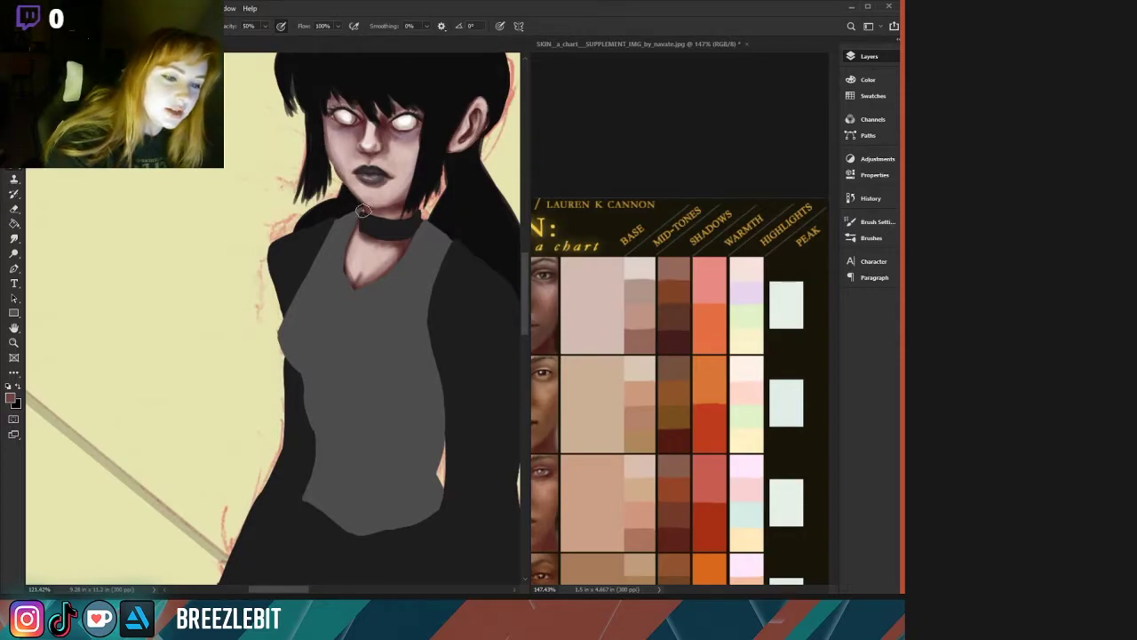
left_click_drag(221, 275, 174, 366)
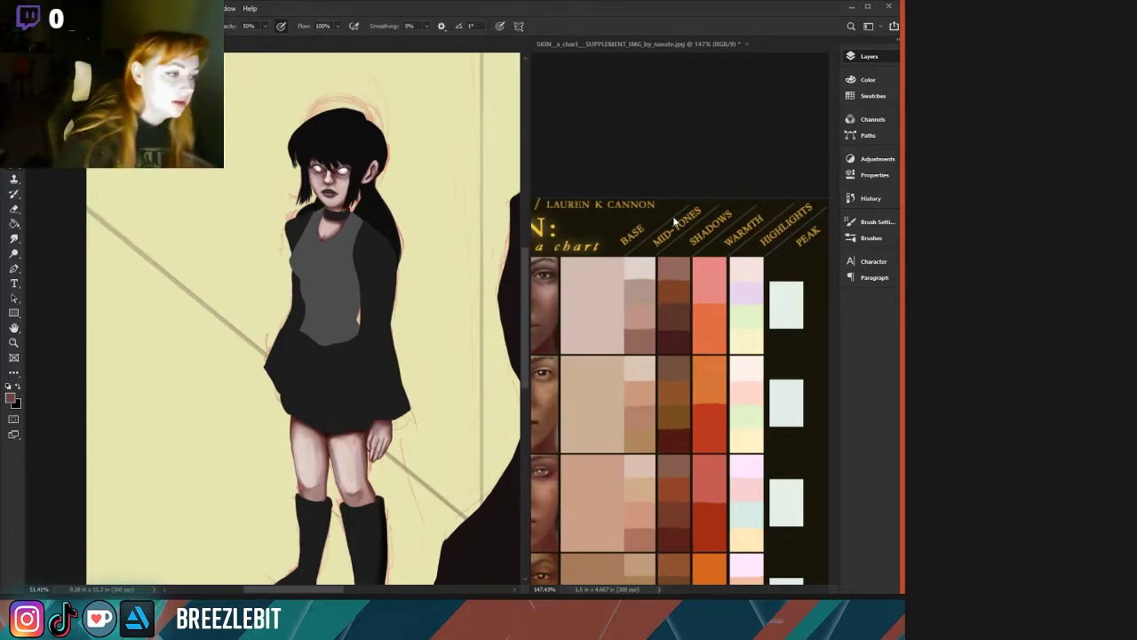
left_click(808, 303)
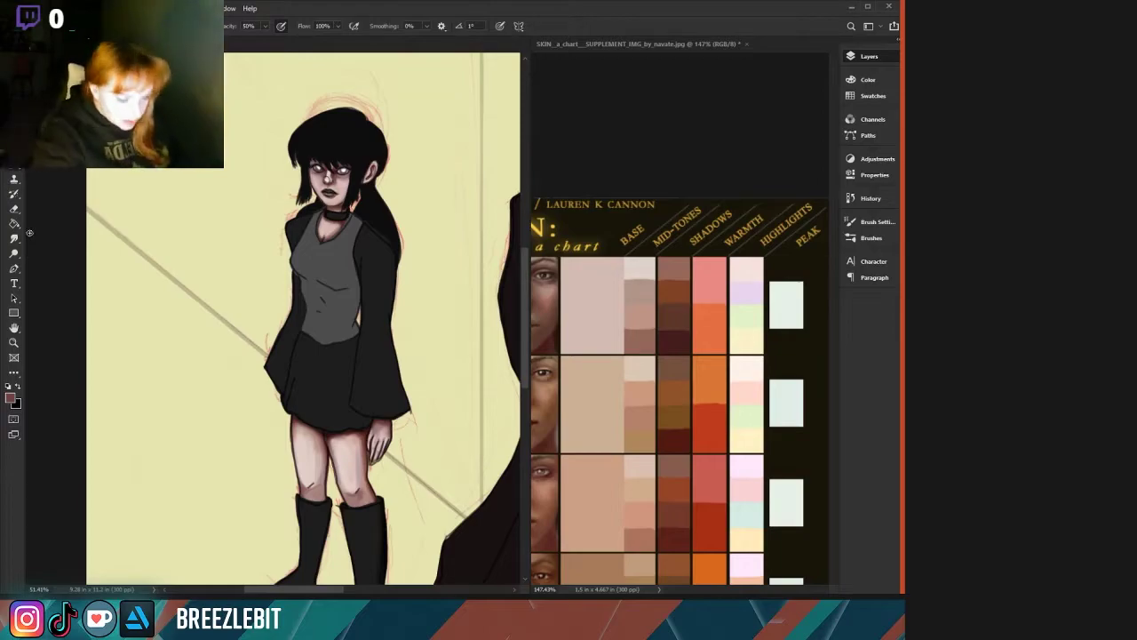
Sample the skirt's near-black tone and paint dark shading along the inner and outer edges of the near sleeve.
scroll(328, 305, "up", 1)
scroll(328, 304, "up", 2)
scroll(329, 266, "down", 1)
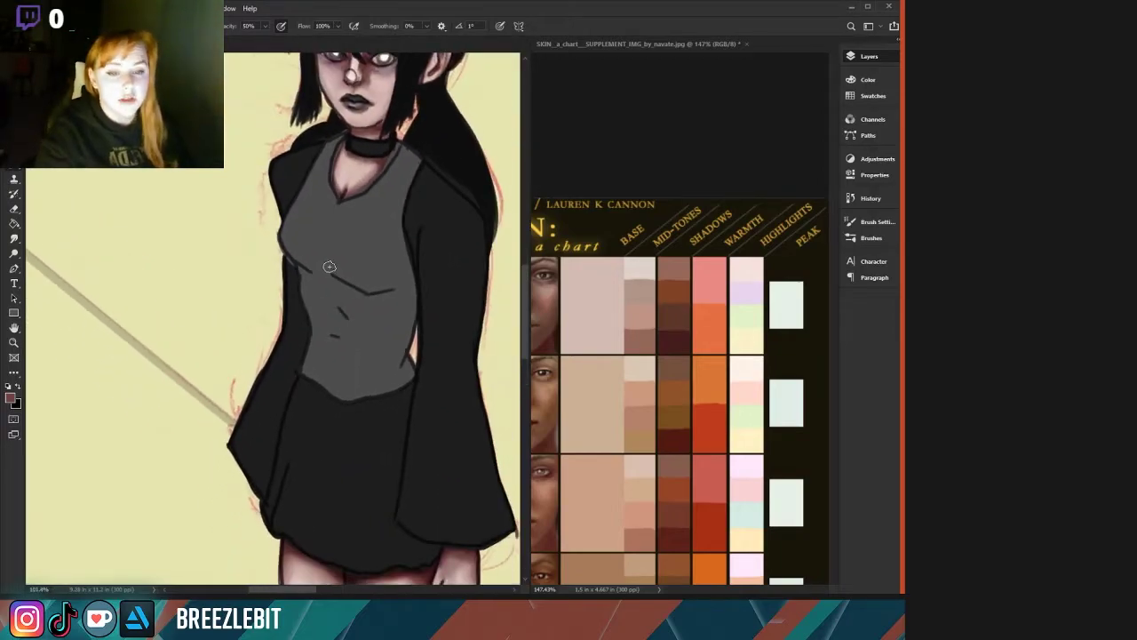
left_click(326, 423, "alt")
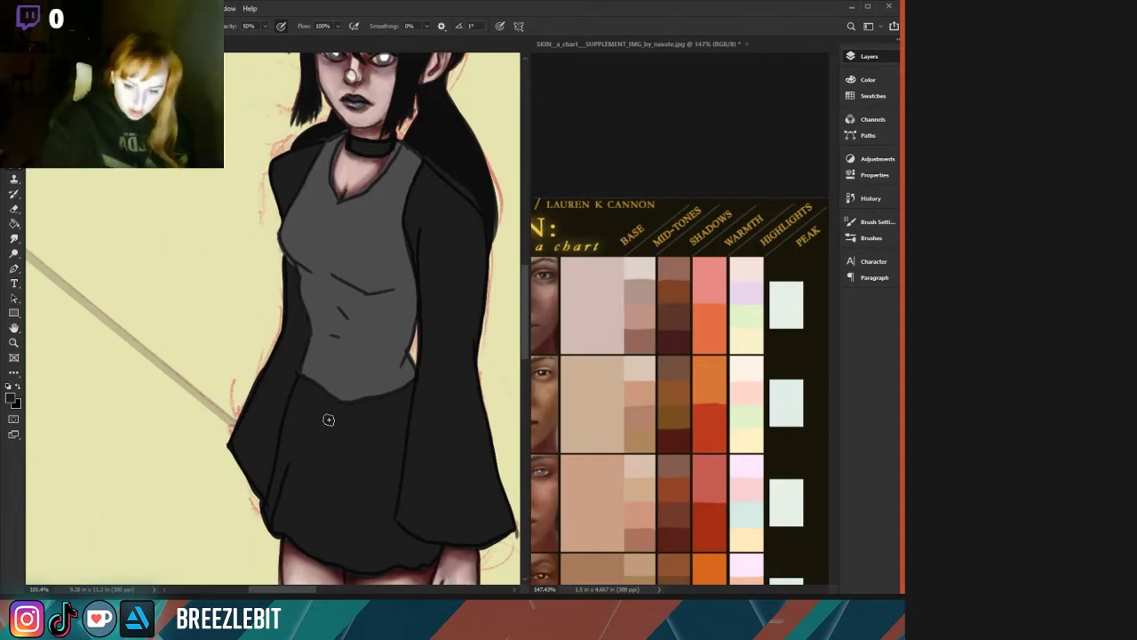
key("i")
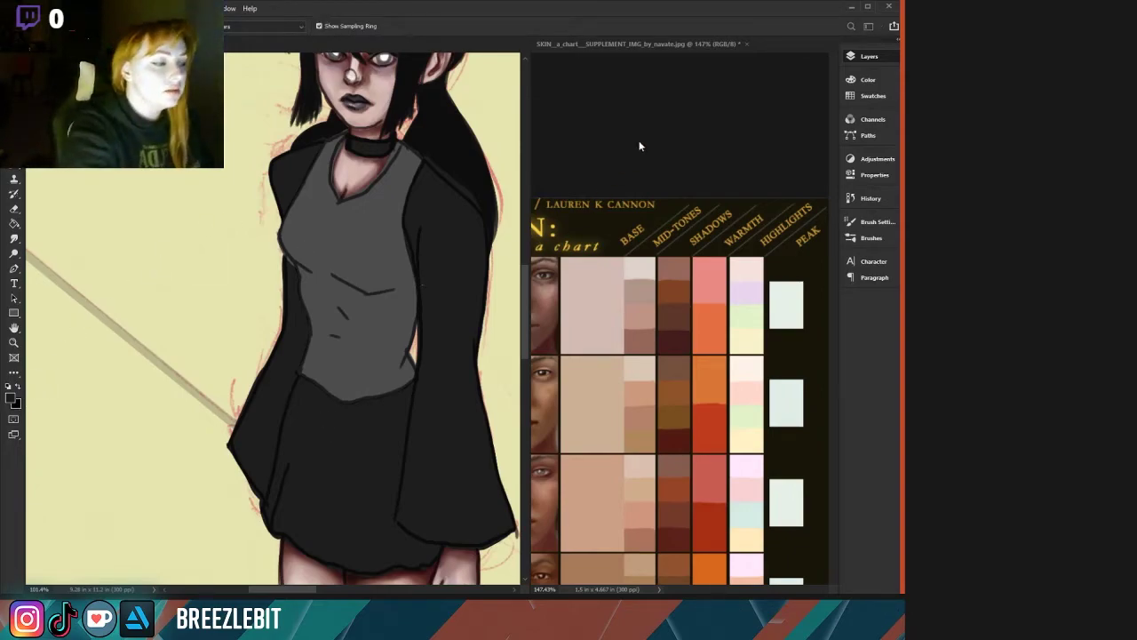
key("b")
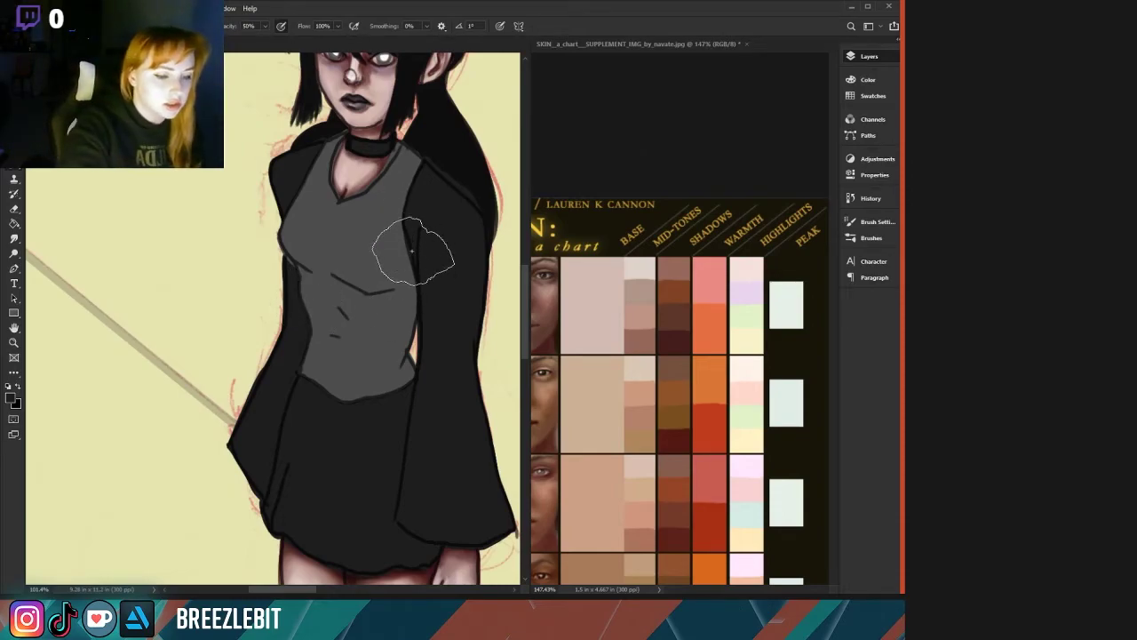
mouse_move(421, 259)
left_mouse_down()
mouse_move(419, 228)
mouse_move(418, 276)
left_mouse_up()
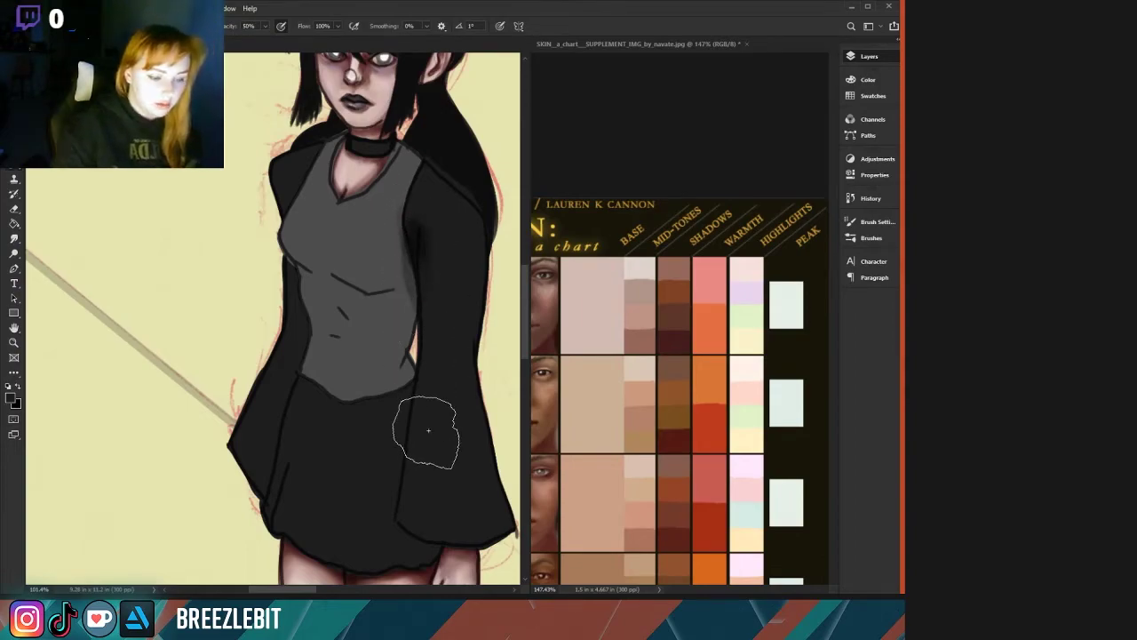
key("bracketleft")
key("bracketleft")
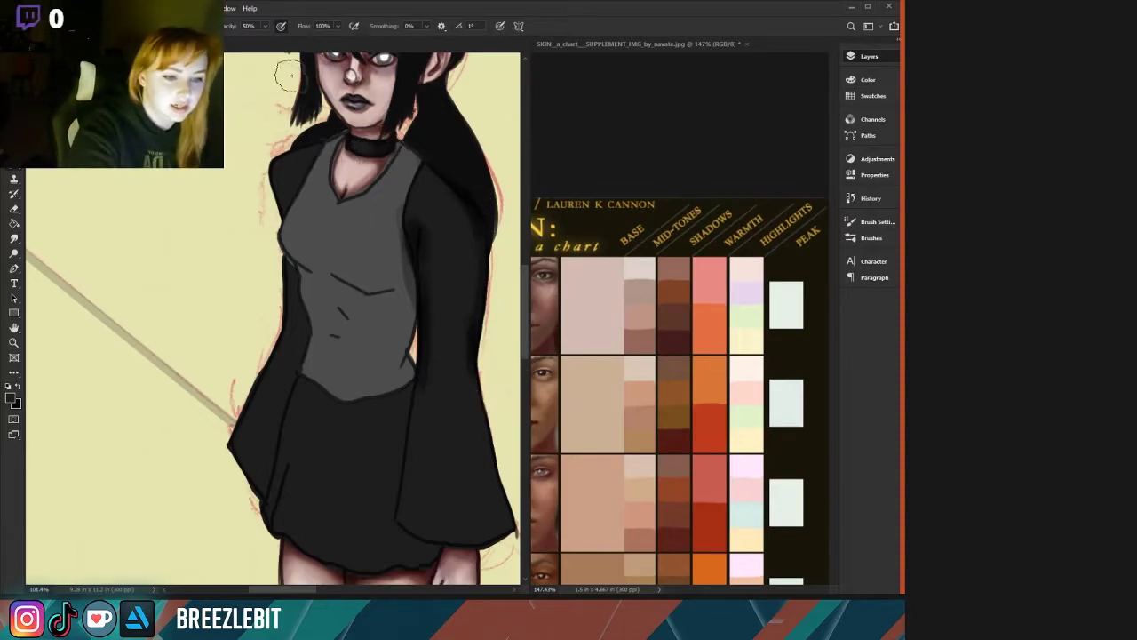
Compare the shading without the line art, then use a smaller brush to darken the top's hem and the sleeve's inner edge.
left_click(713, 154)
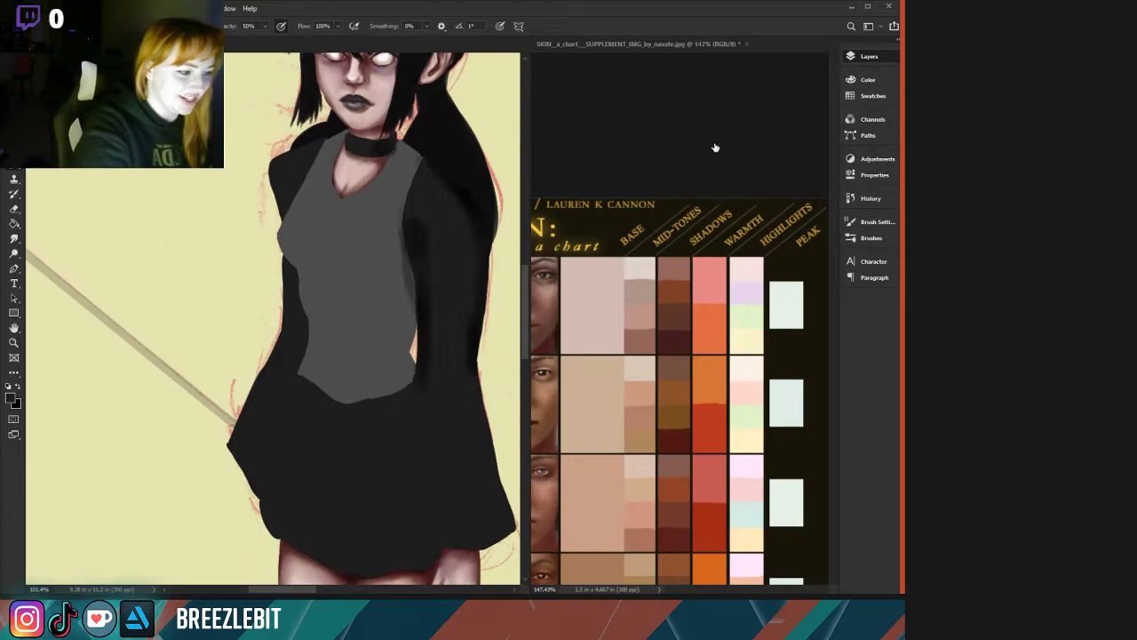
key("ctrl+comma")
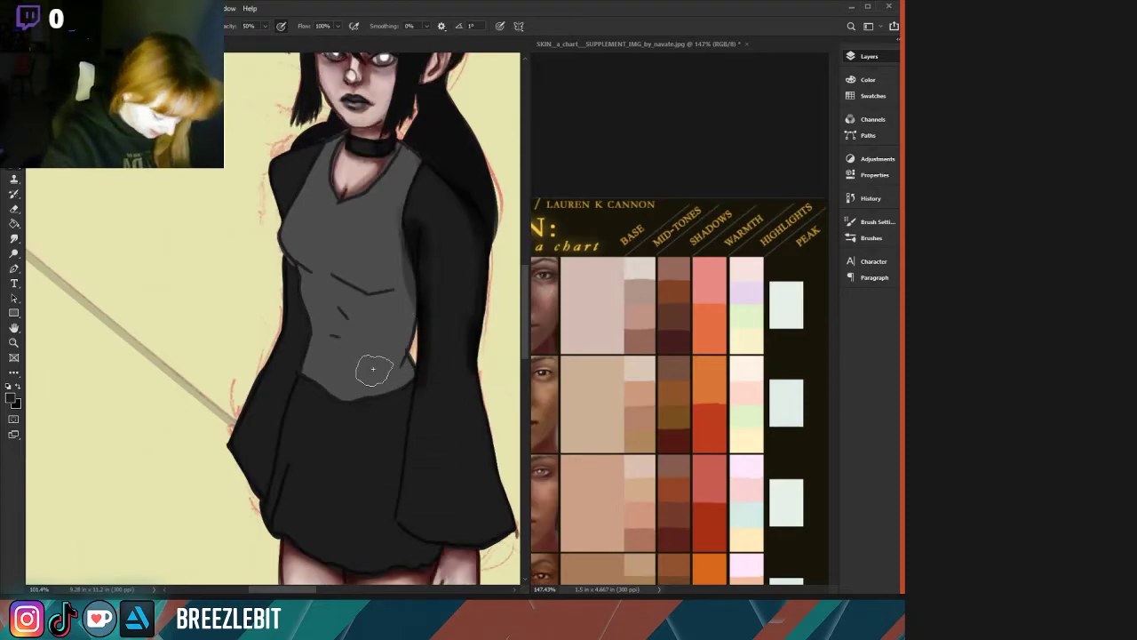
key("bracketleft")
key("bracketleft")
key("bracketleft")
key("bracketleft")
key("bracketleft")
key("bracketleft")
key("bracketleft")
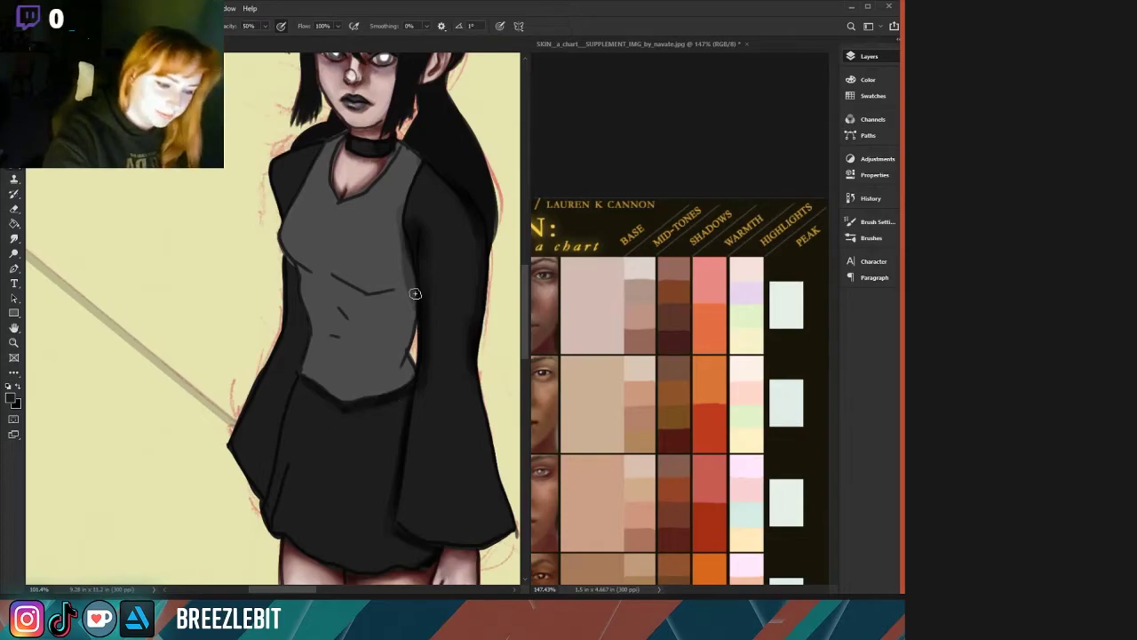
left_click_drag(416, 294, 404, 364)
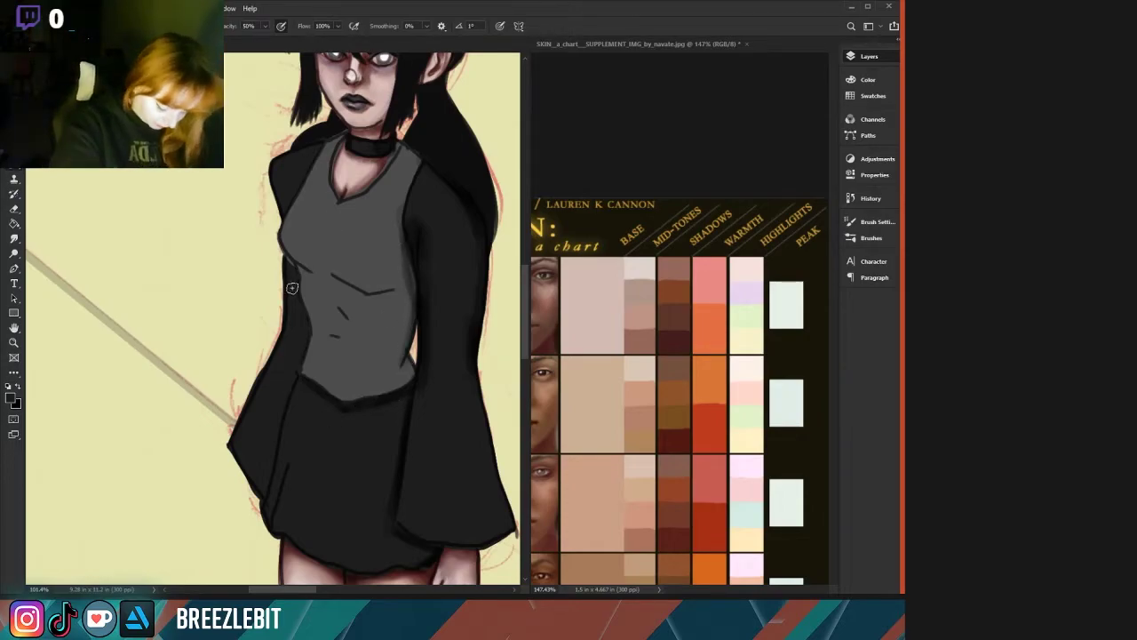
Sample the top's grey and clean up the top's edge beside the sleeve, from the shoulder to the waist.
left_click(393, 281, "alt")
left_click_drag(408, 316, 401, 361)
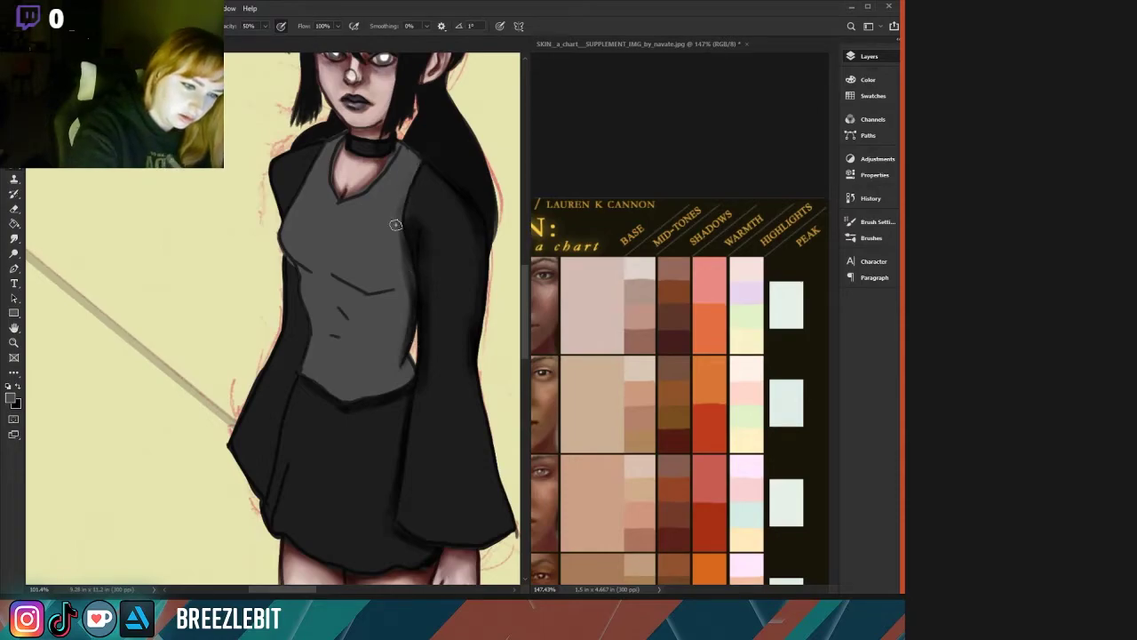
left_click_drag(419, 160, 405, 208)
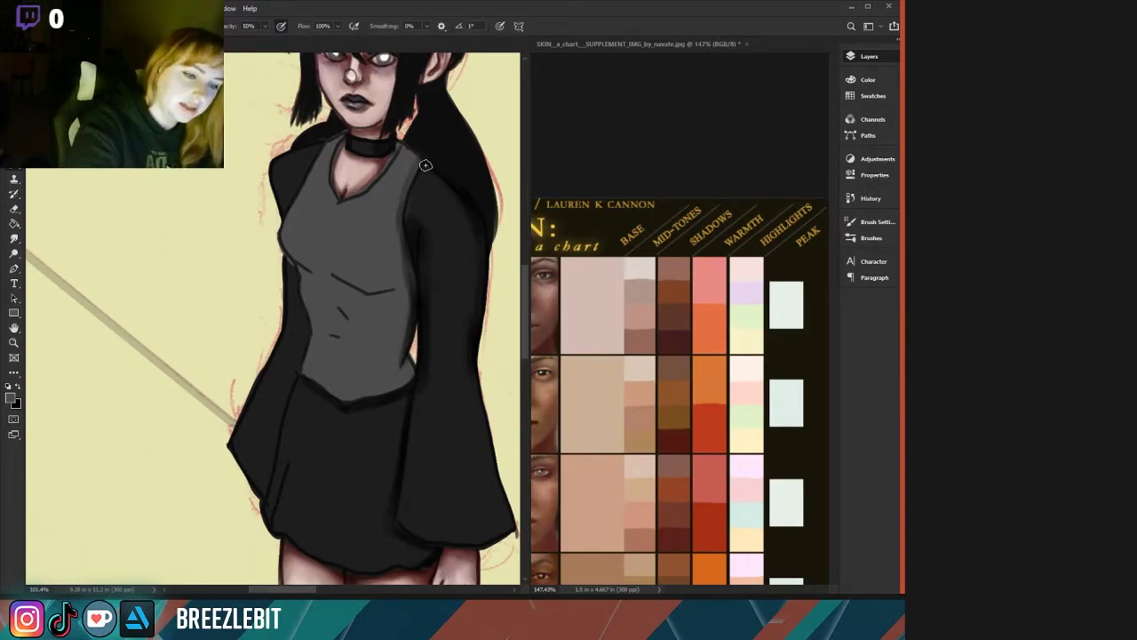
left_click_drag(424, 165, 408, 217)
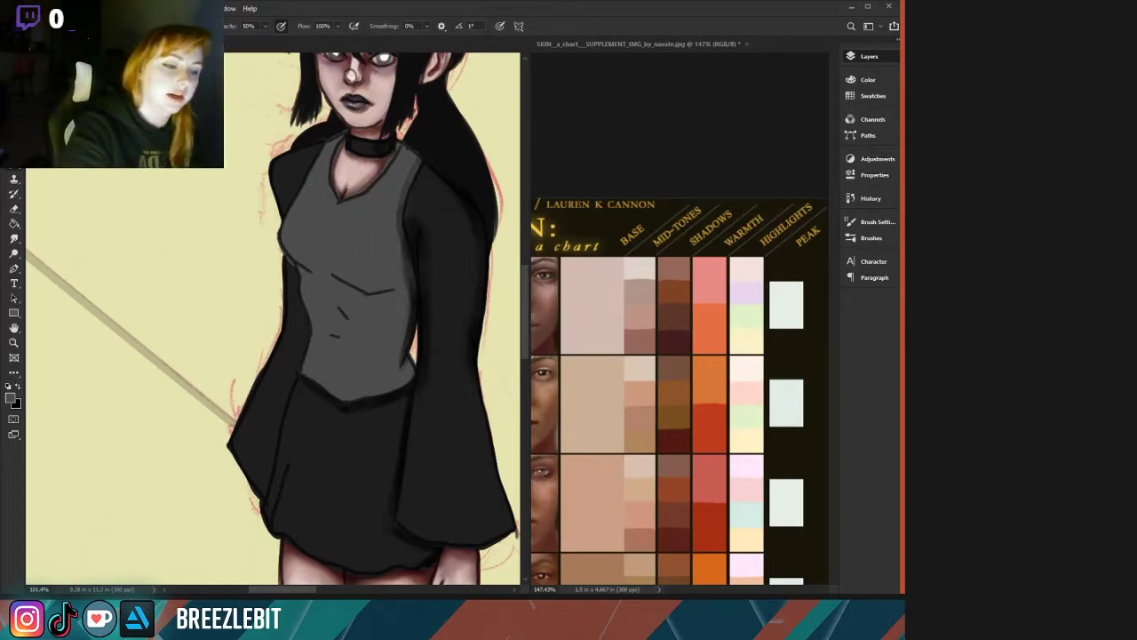
left_click_drag(431, 184, 448, 382)
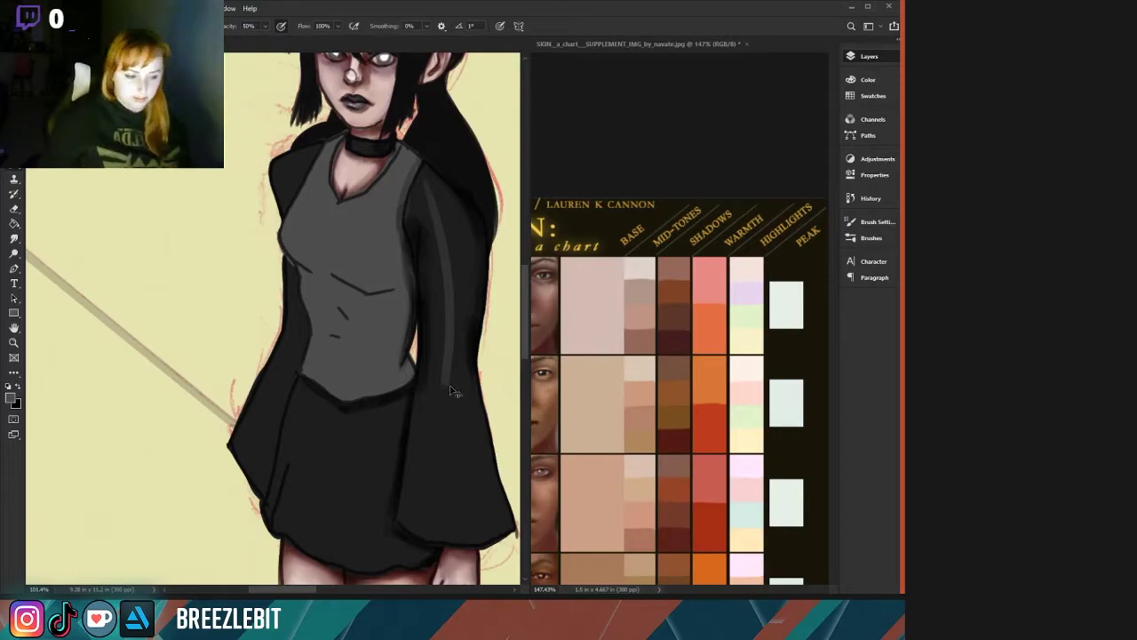
key("ctrl+z")
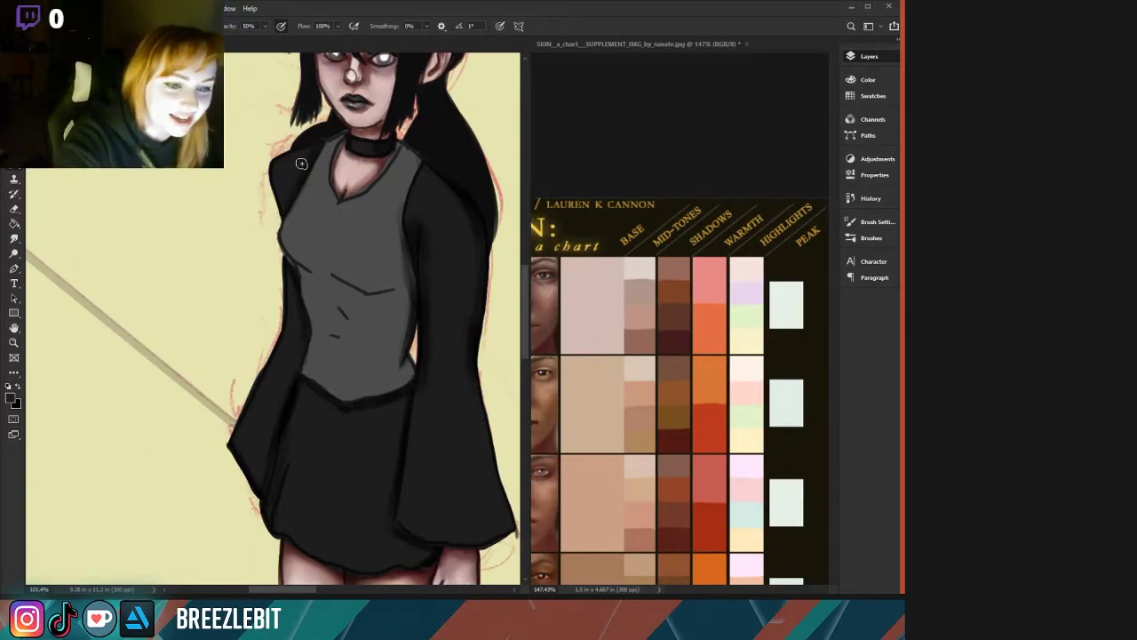
Shade the side of the grey top, beneath the bust and the stomach folds with darker grey, using the line art as guide.
left_click(710, 144)
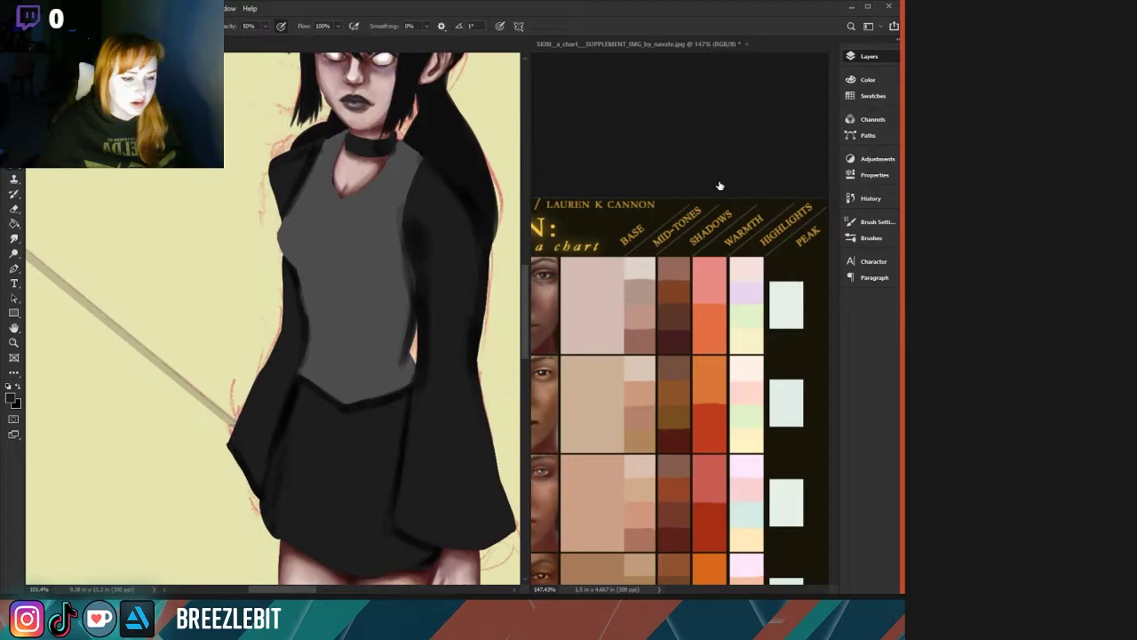
left_click(344, 337, "alt")
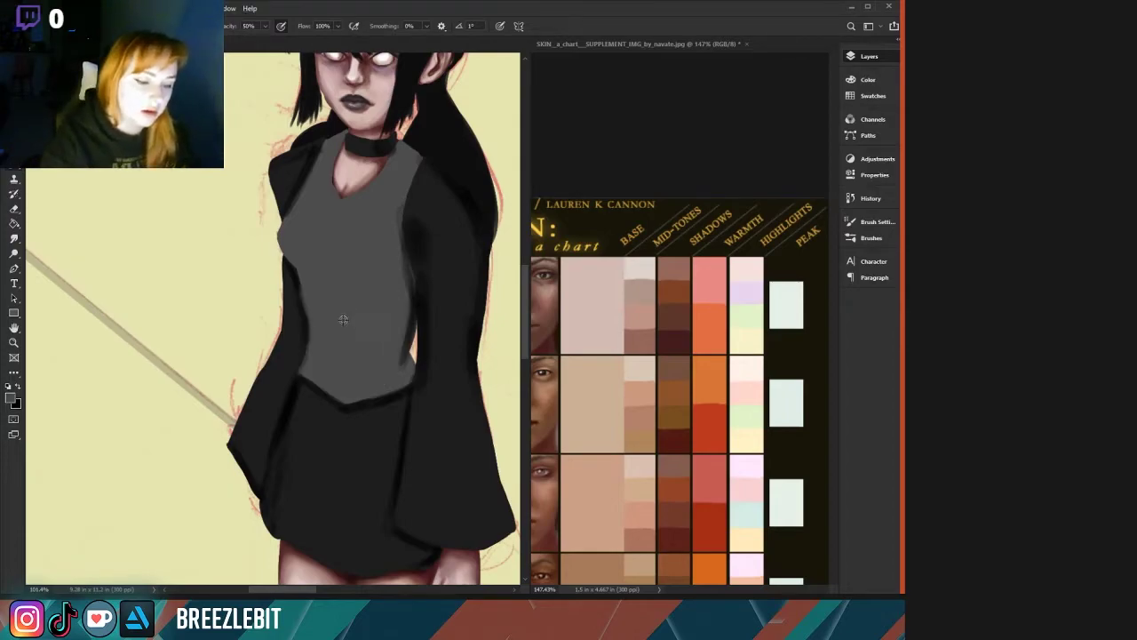
left_click_drag(405, 288, 391, 363)
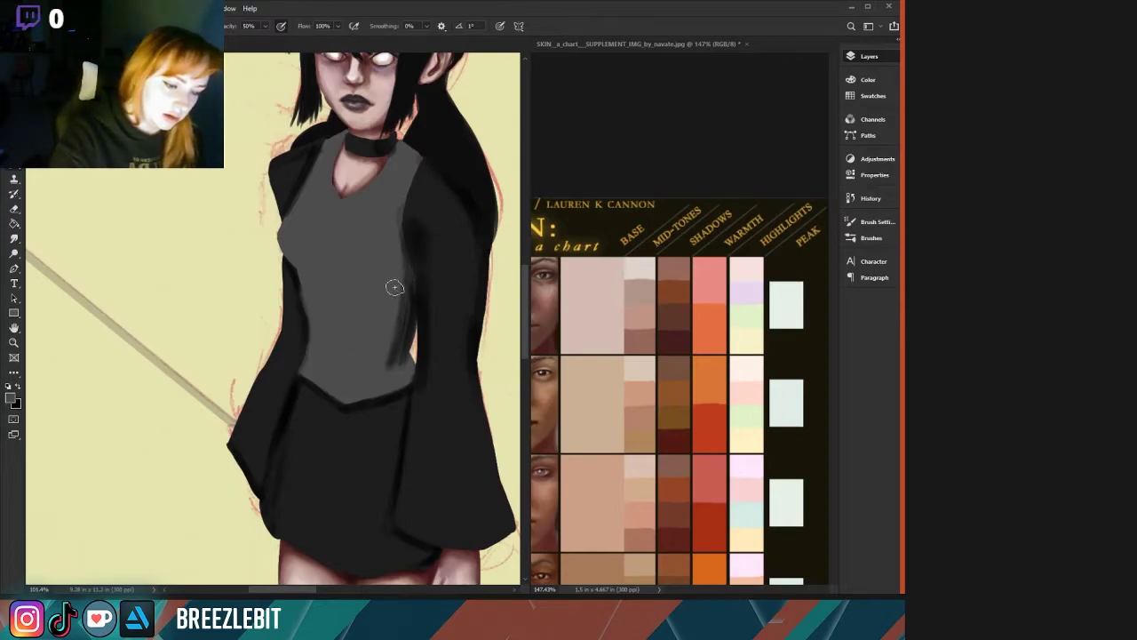
left_click(712, 149)
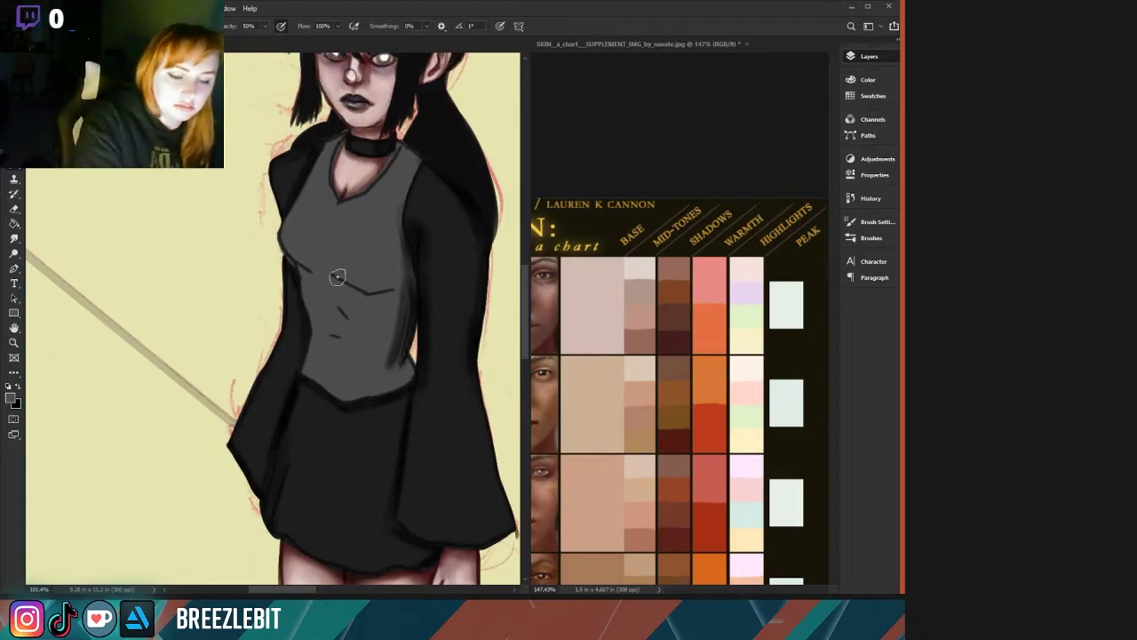
mouse_move(386, 288)
left_mouse_down()
mouse_move(347, 293)
mouse_move(267, 264)
mouse_move(301, 273)
left_mouse_up()
mouse_move(348, 323)
left_mouse_down()
mouse_move(337, 303)
mouse_move(328, 334)
left_mouse_up()
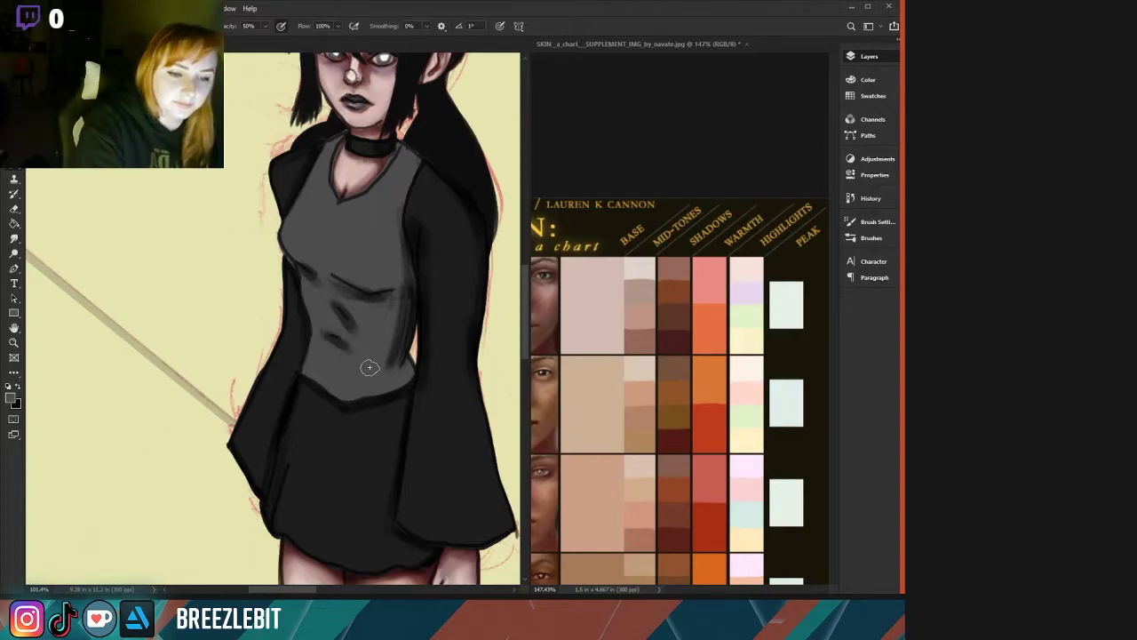
Hide the line art, sample the sleeve's black and deepen the shadows along both edges of the near sleeve.
left_click(716, 172)
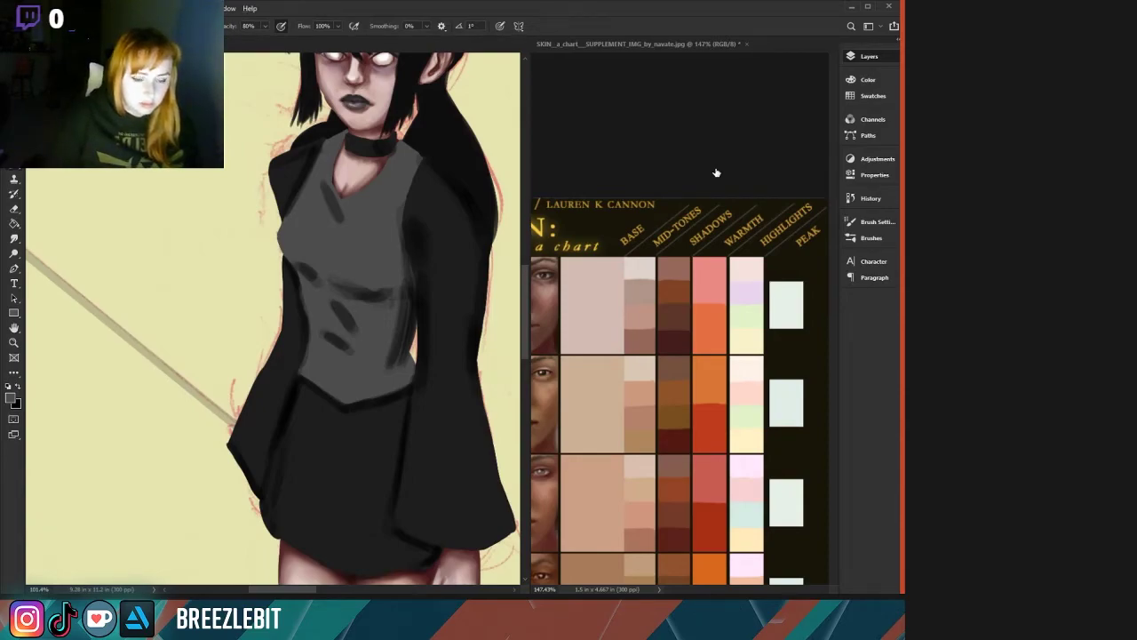
left_click(446, 191, "alt")
left_click_drag(462, 213, 477, 305)
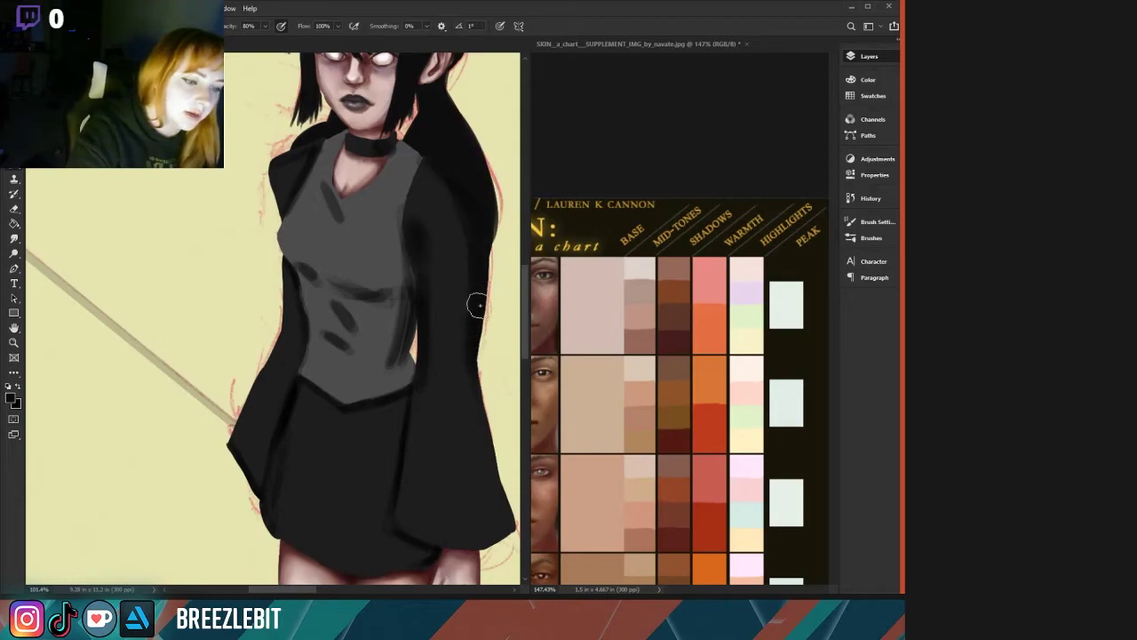
left_click_drag(408, 226, 423, 386)
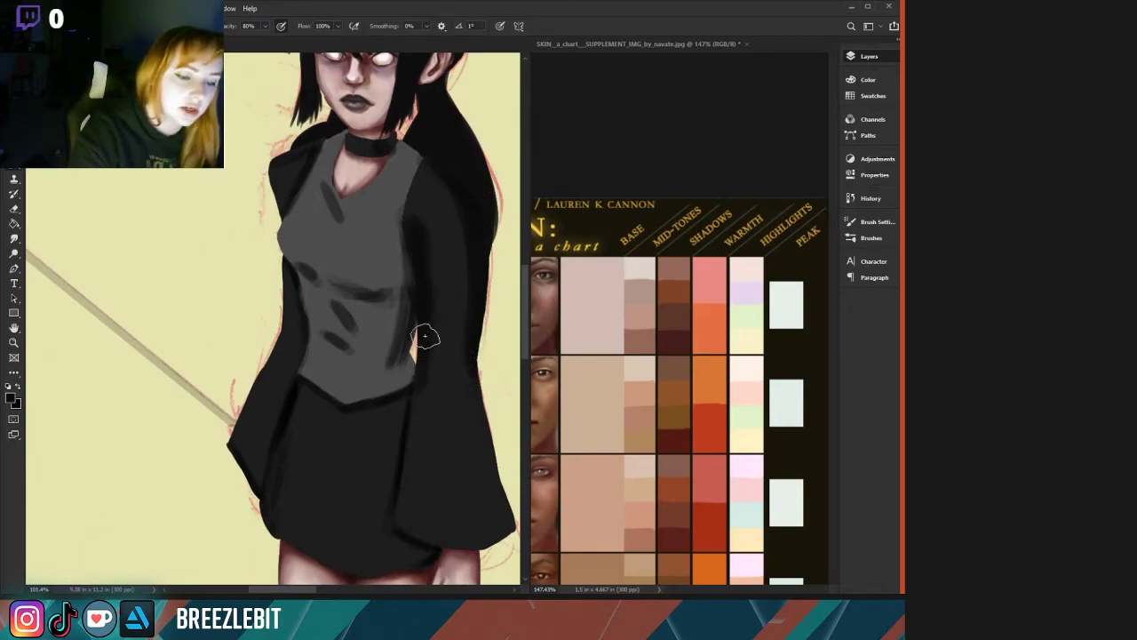
left_click_drag(420, 170, 412, 298)
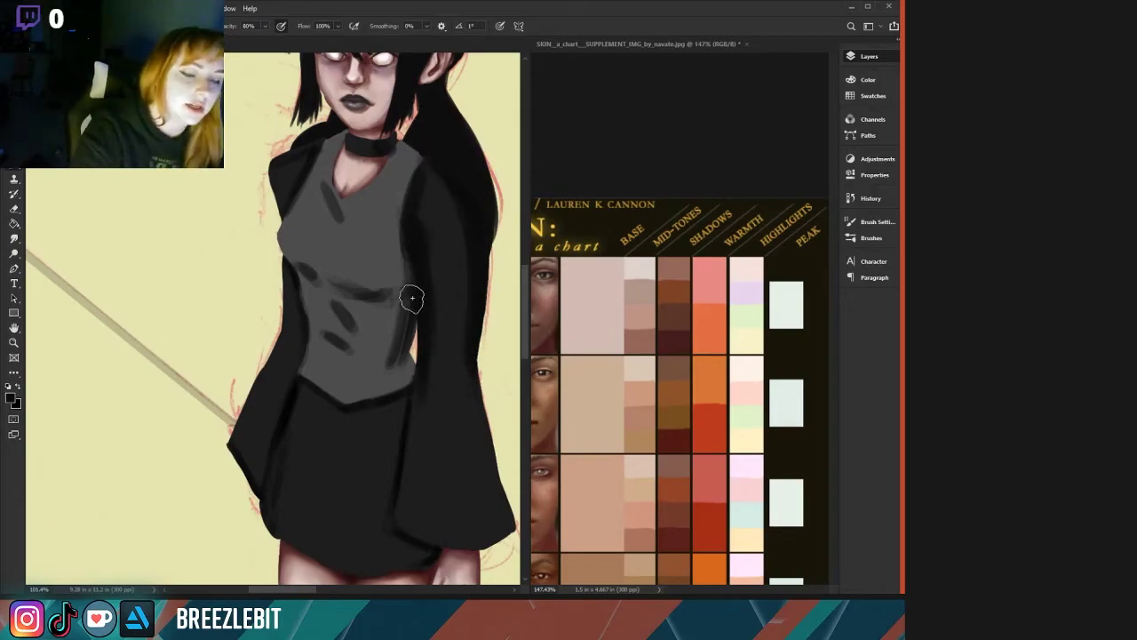
Sample the top's grey and refine the armhole edge, the shading beneath the bust and the side of the waist.
left_click(356, 224, "alt")
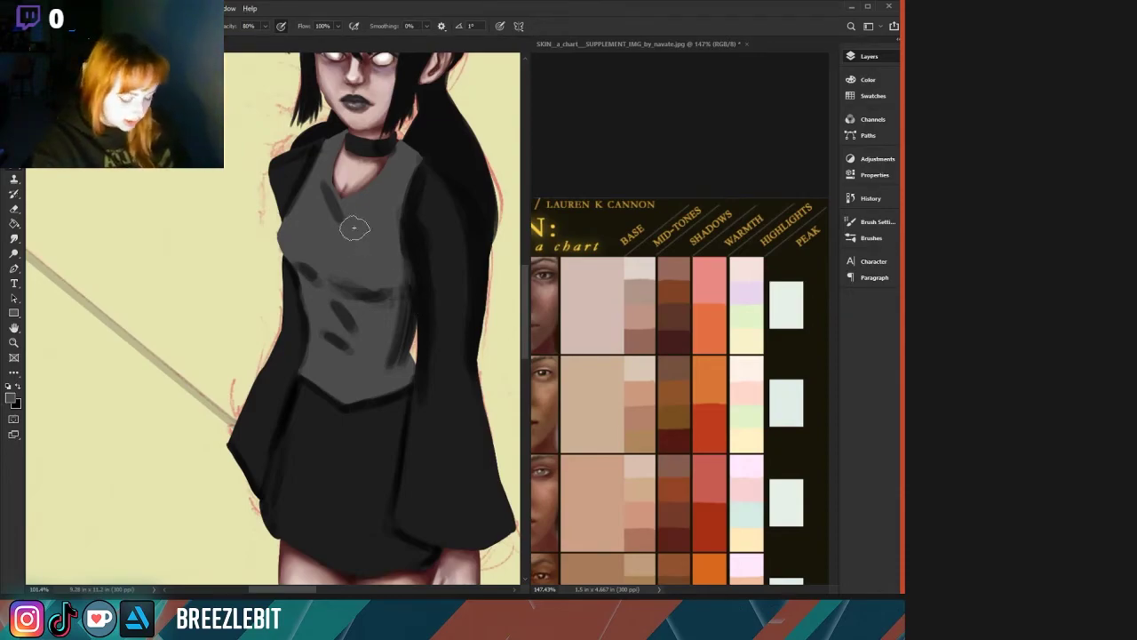
left_click_drag(414, 162, 395, 249)
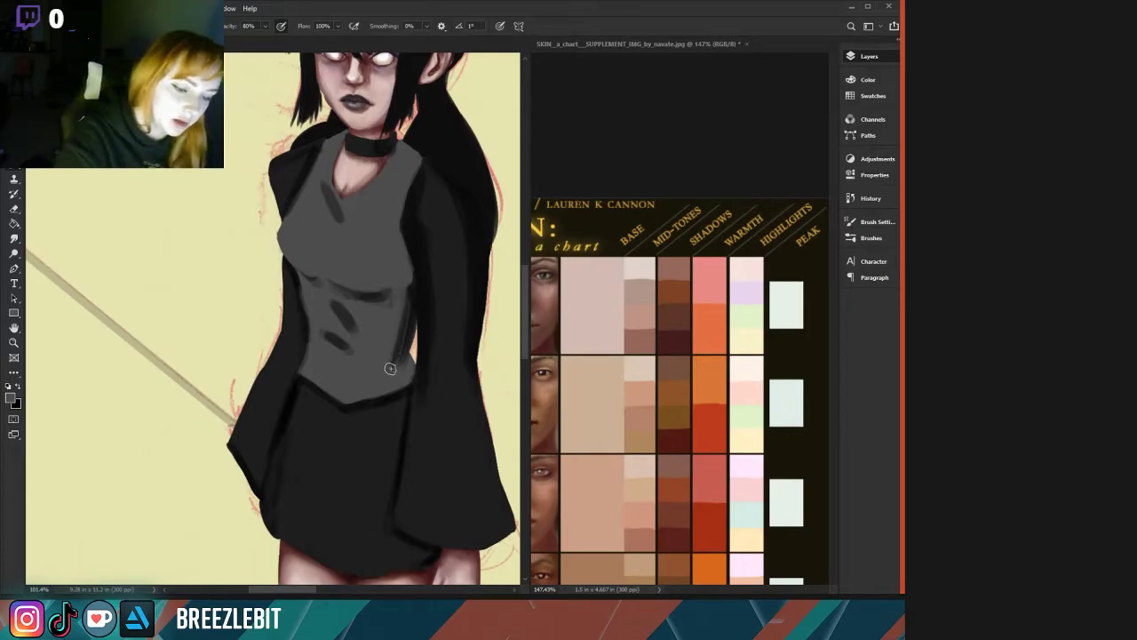
left_click_drag(399, 371, 389, 347)
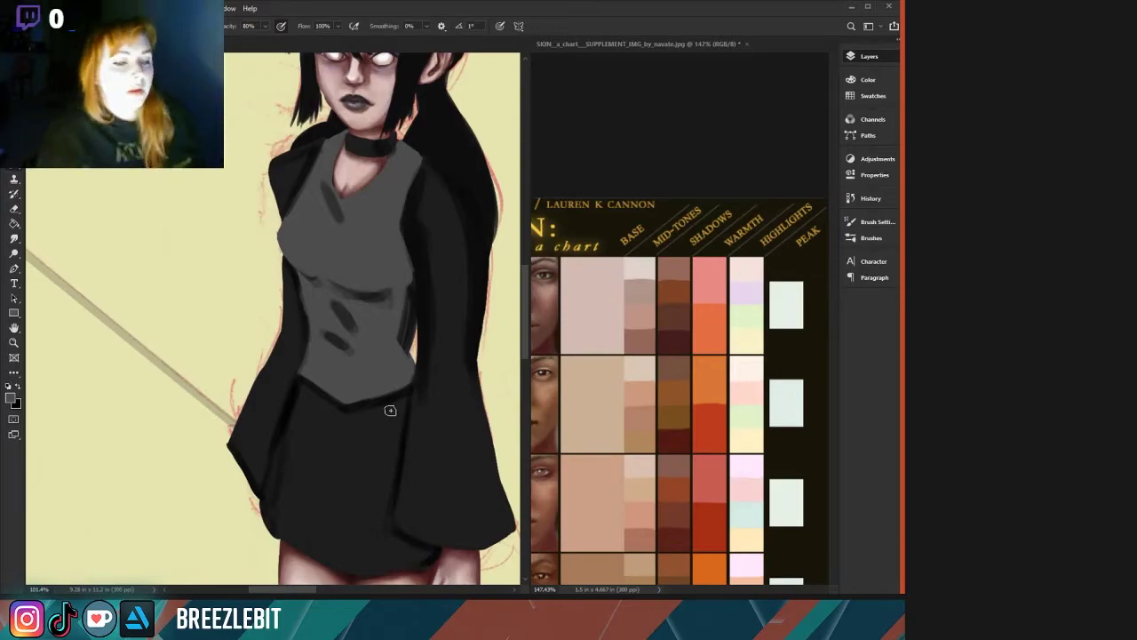
left_click_drag(404, 304, 393, 354)
left_click_drag(407, 289, 395, 343)
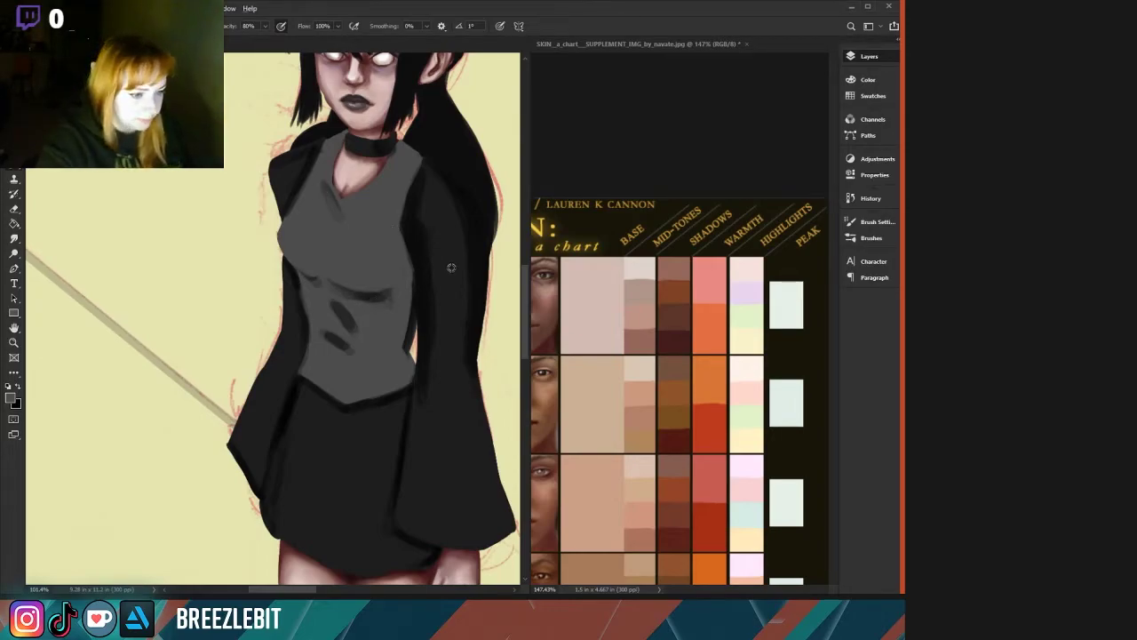
Paint a grey highlight over the near sleeve's shoulder and down its outer arm, checking it against the line art.
left_click_drag(466, 207, 426, 169)
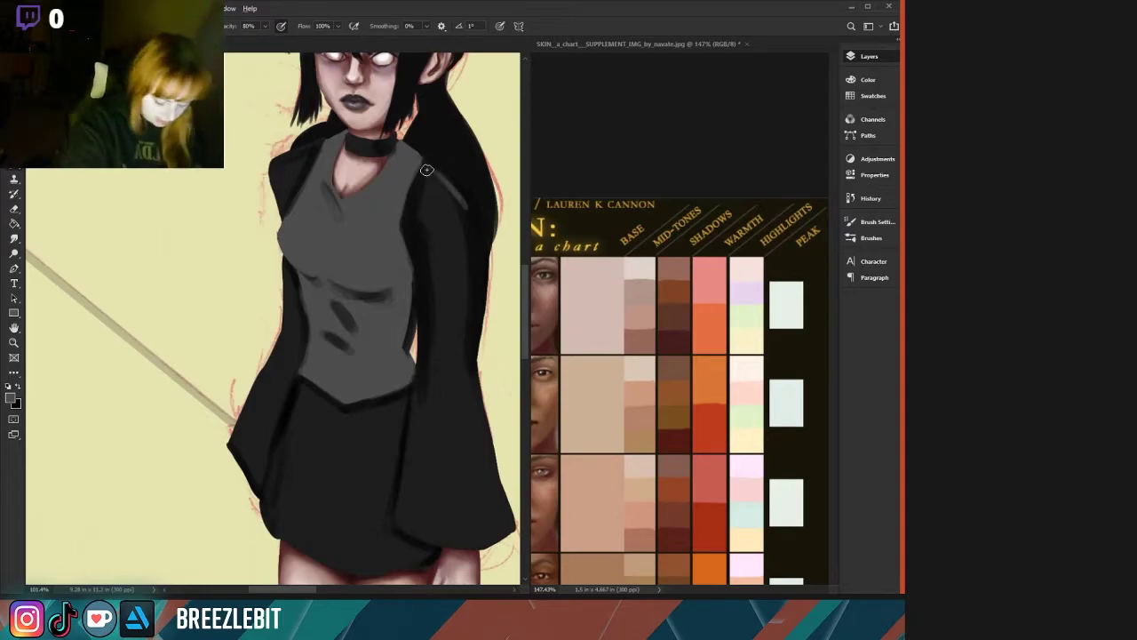
left_click(449, 208, "alt")
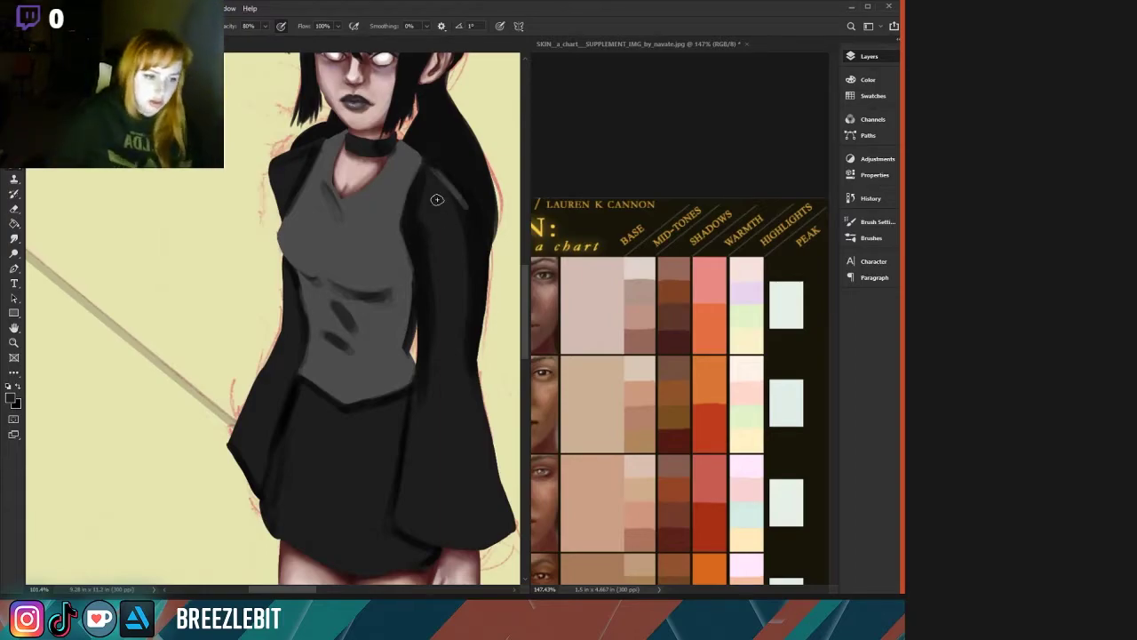
mouse_move(450, 186)
left_mouse_down()
mouse_move(439, 169)
mouse_move(471, 214)
mouse_move(473, 324)
left_mouse_up()
key("ctrl+z")
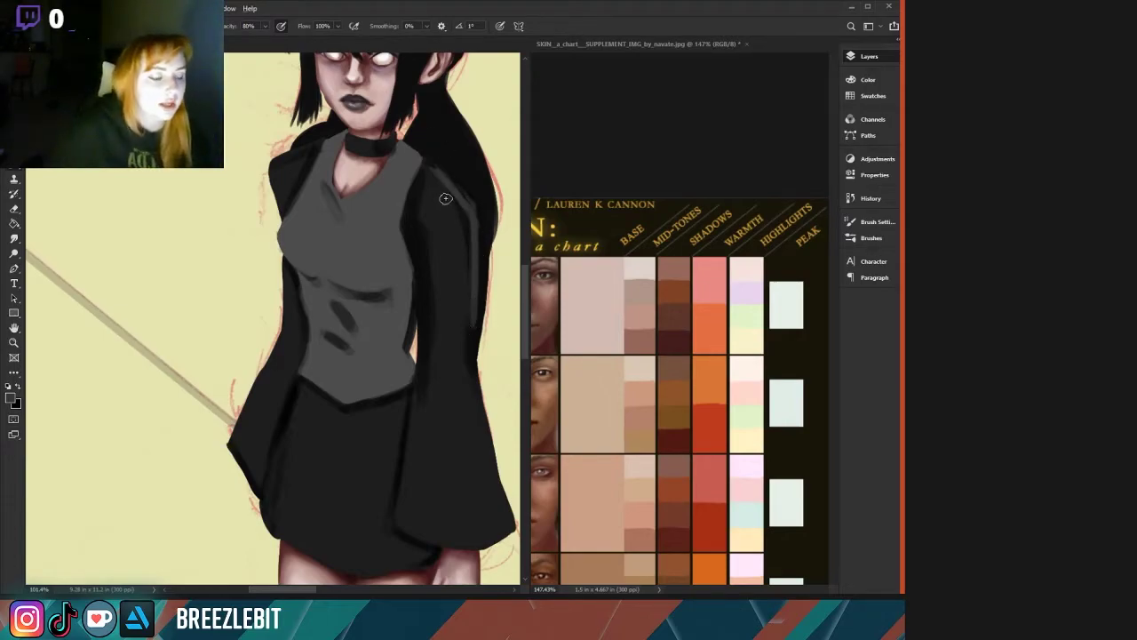
left_click(717, 149)
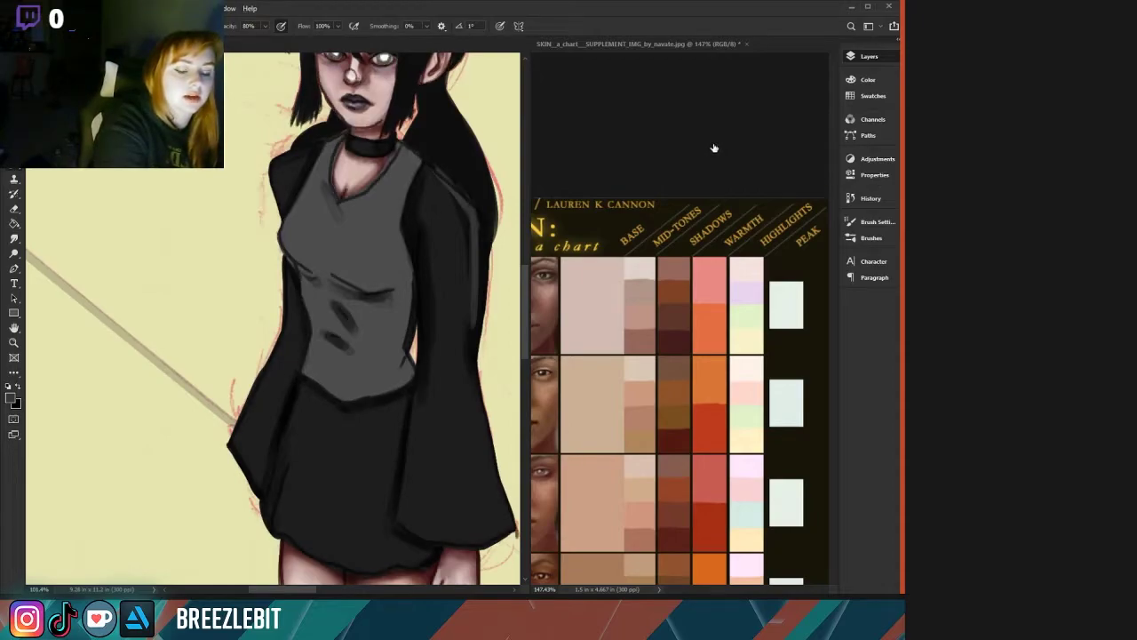
key("ctrl+z")
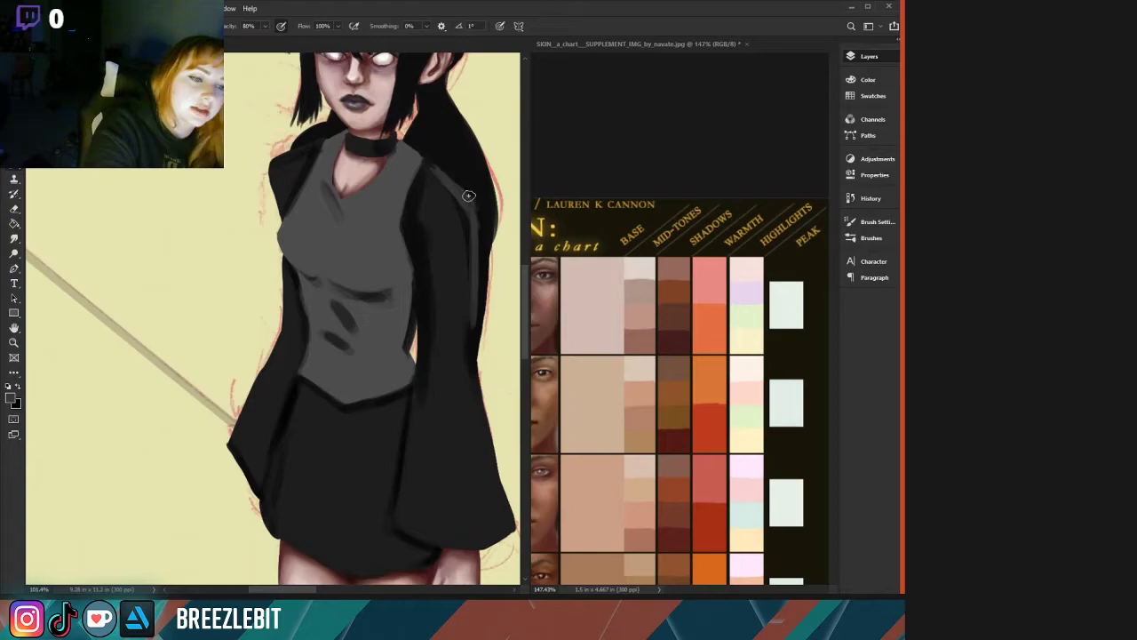
mouse_move(480, 224)
left_mouse_down()
mouse_move(474, 360)
mouse_move(484, 204)
mouse_move(480, 302)
left_mouse_up()
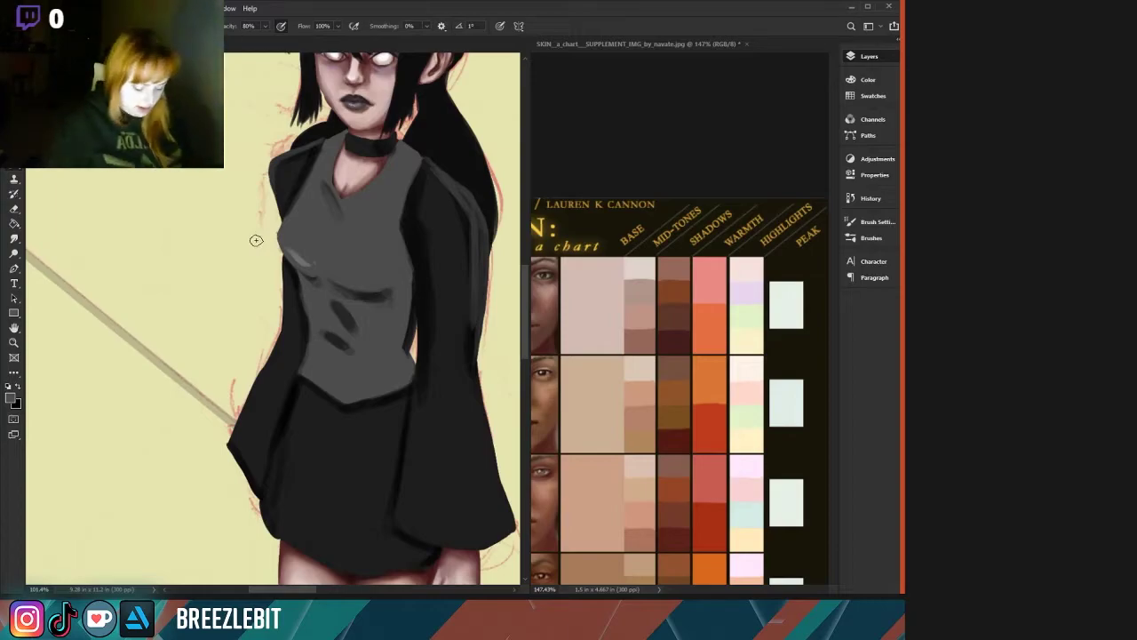
Paint lighter grey highlights over the bust and upper chest of the grey top.
mouse_move(297, 260)
left_mouse_down()
mouse_move(300, 212)
mouse_move(327, 254)
mouse_move(365, 251)
mouse_move(345, 257)
mouse_move(364, 249)
mouse_move(389, 193)
mouse_move(376, 227)
left_mouse_up()
left_click_drag(317, 190, 320, 222)
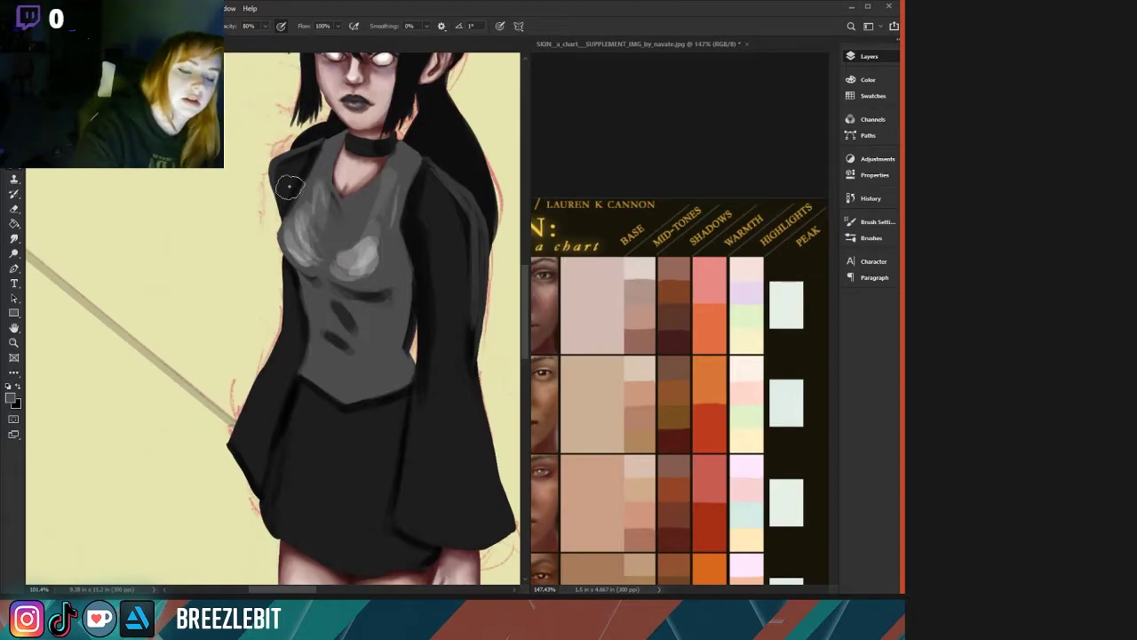
Paint lighter grey folds on the top's midriff, and extend the near sleeve's outer-arm highlight with its sampled grey.
mouse_move(340, 305)
left_mouse_down()
mouse_move(337, 305)
mouse_move(362, 341)
mouse_move(346, 279)
mouse_move(311, 267)
left_mouse_up()
left_click_drag(337, 345, 355, 351)
left_click(447, 254, "alt")
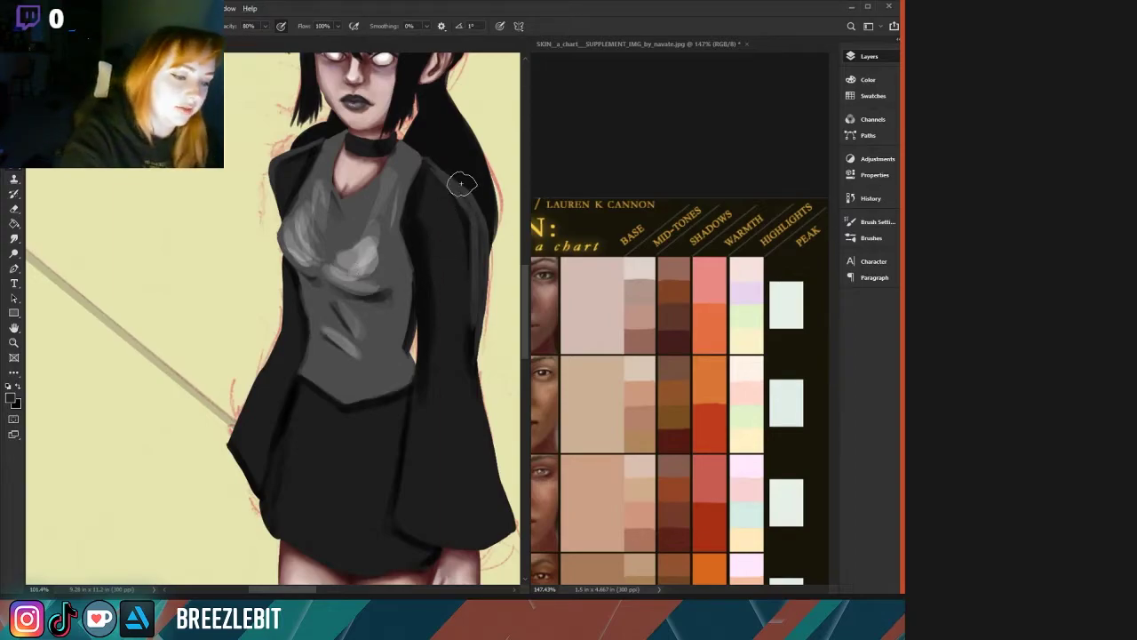
mouse_move(449, 188)
left_mouse_down()
mouse_move(459, 332)
mouse_move(469, 258)
left_mouse_up()
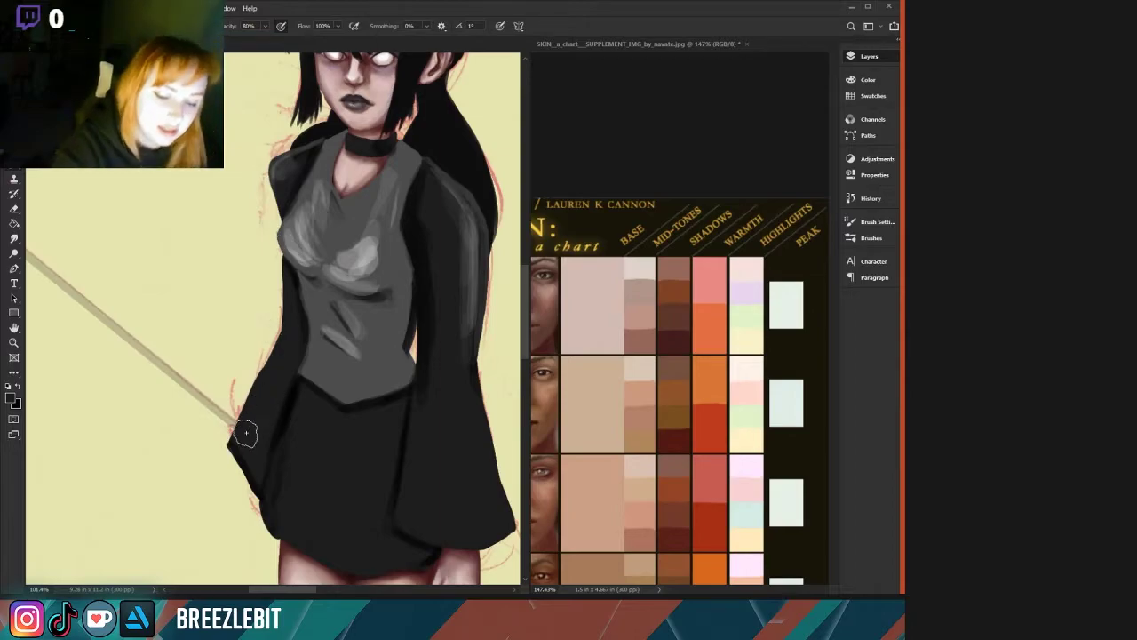
Paint grey highlights on the far sleeve, the front of the skirt and the lower hem of the grey top.
mouse_move(246, 433)
left_mouse_down()
mouse_move(234, 449)
mouse_move(246, 483)
left_mouse_up()
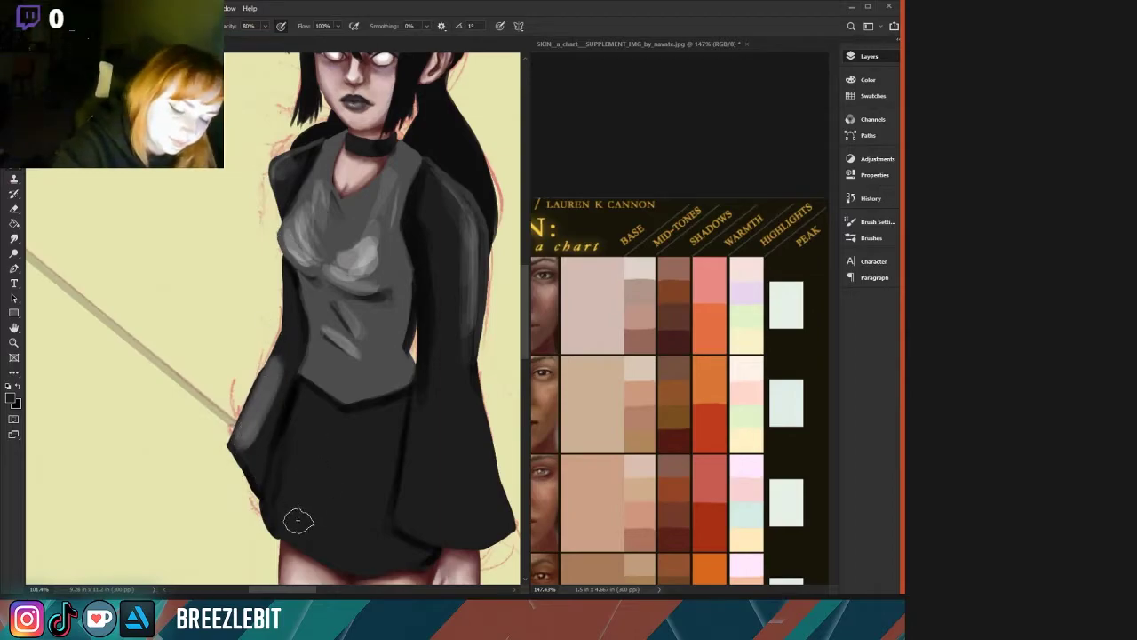
mouse_move(297, 520)
left_mouse_down()
mouse_move(341, 561)
mouse_move(346, 470)
mouse_move(330, 530)
mouse_move(316, 523)
mouse_move(326, 436)
left_mouse_up()
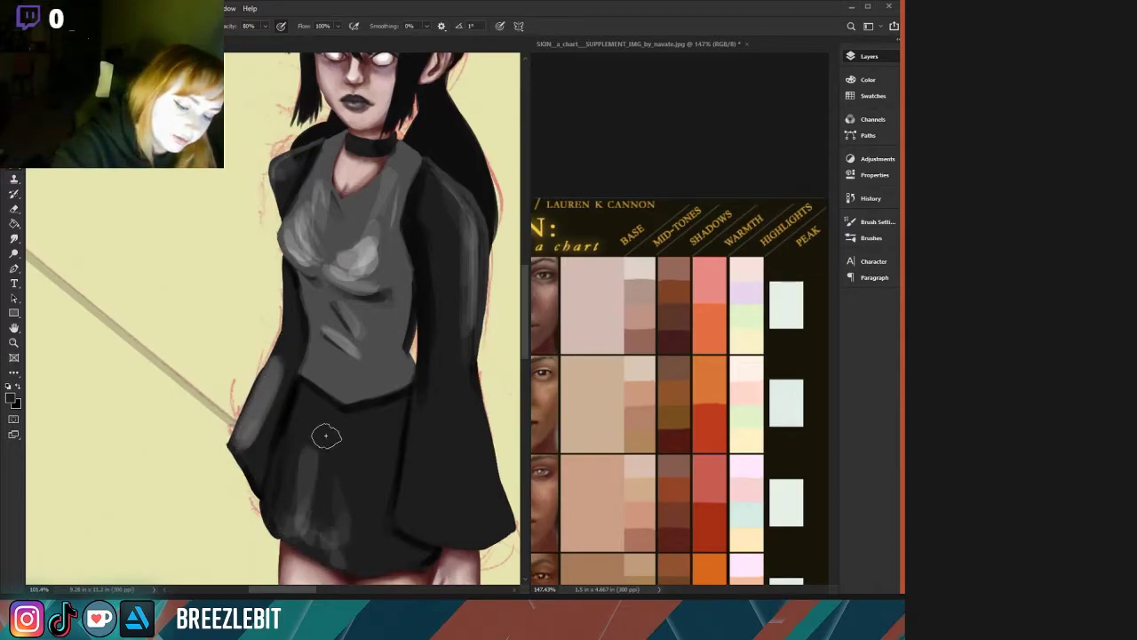
mouse_move(321, 362)
left_mouse_down()
mouse_move(349, 396)
mouse_move(319, 368)
mouse_move(341, 390)
mouse_move(386, 382)
mouse_move(316, 384)
left_mouse_up()
left_click(348, 382, "alt")
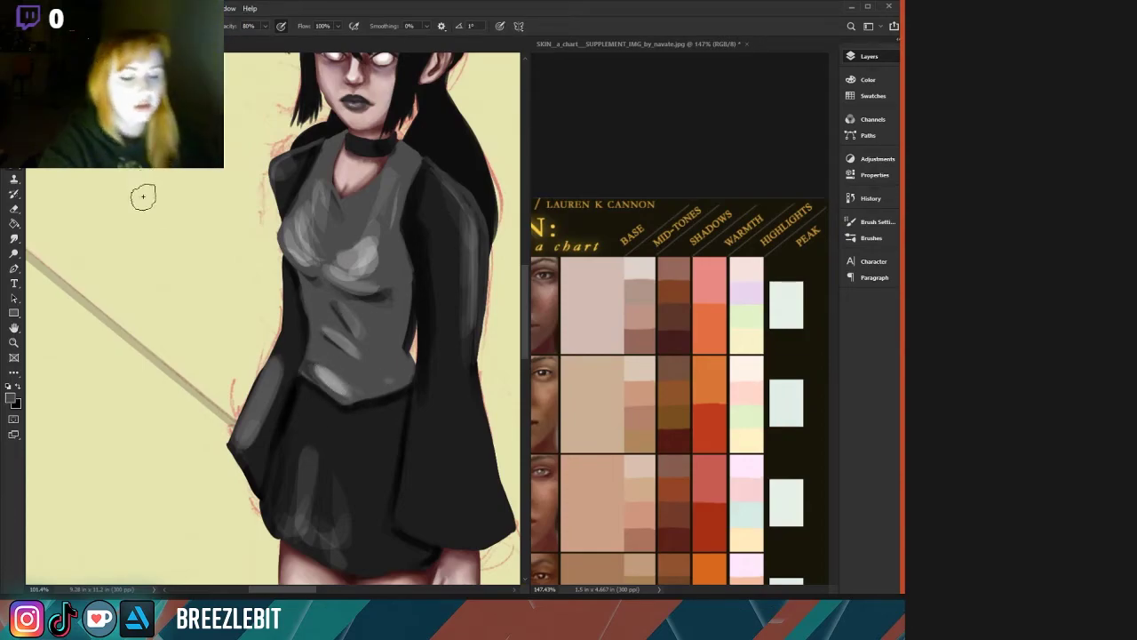
Paint grey highlights along the shafts, cuffs and toes of both black boots.
scroll(142, 197, "down", 8)
scroll(188, 318, "up", 5)
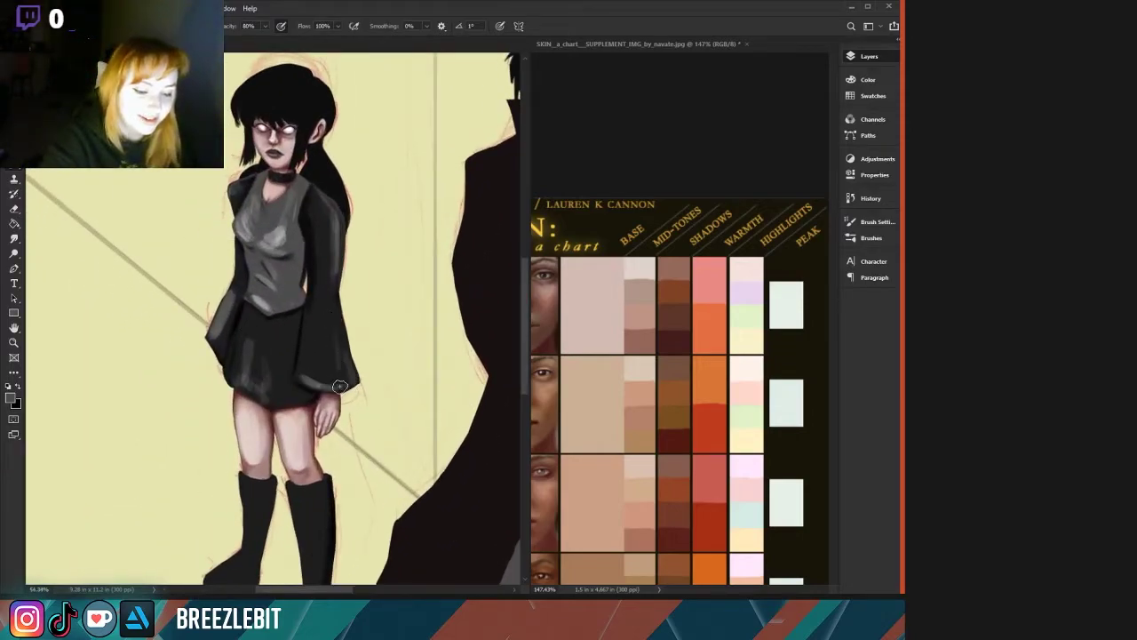
scroll(324, 370, "down", 4)
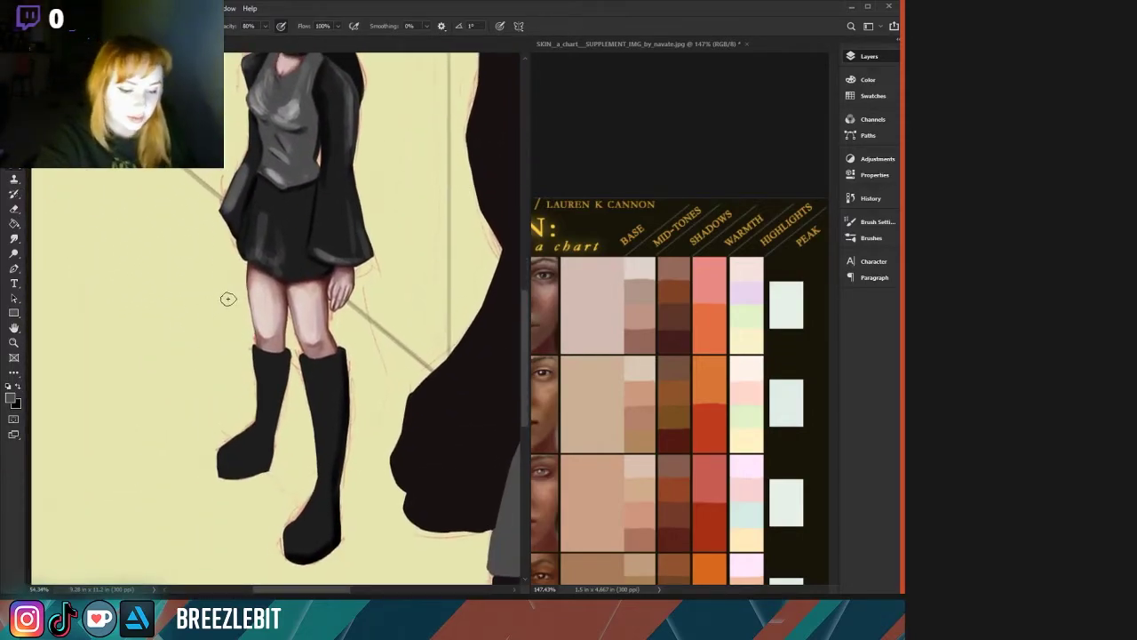
left_click_drag(316, 392, 321, 471)
left_click_drag(305, 530, 300, 532)
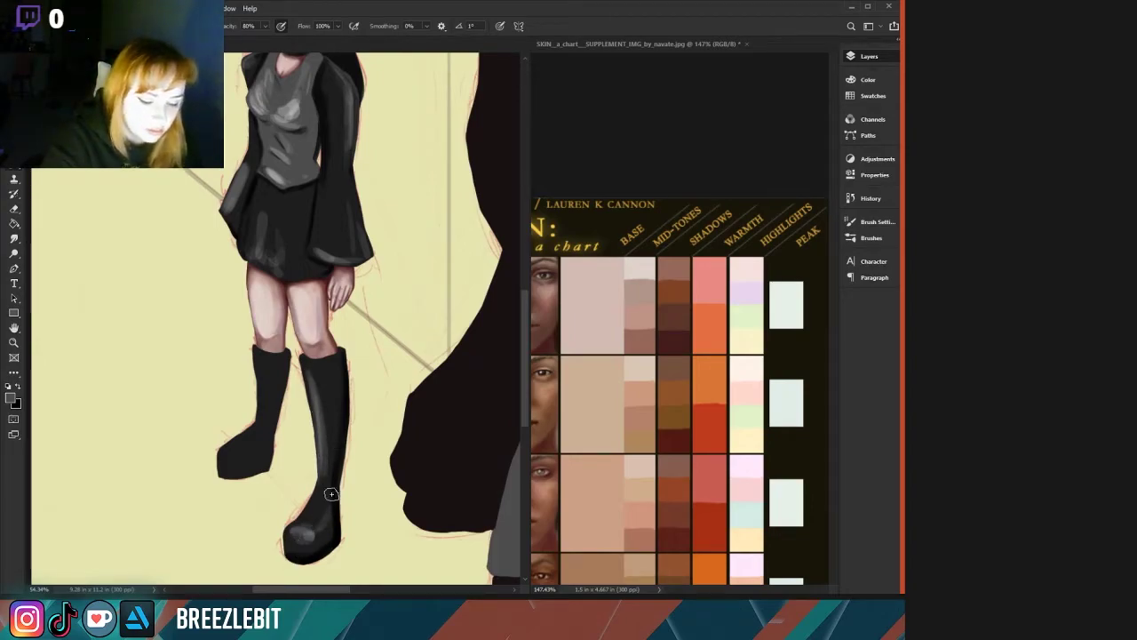
left_click_drag(332, 495, 336, 413)
mouse_move(337, 350)
left_mouse_down()
mouse_move(308, 358)
mouse_move(317, 361)
mouse_move(263, 292)
mouse_move(257, 340)
mouse_move(282, 355)
left_mouse_up()
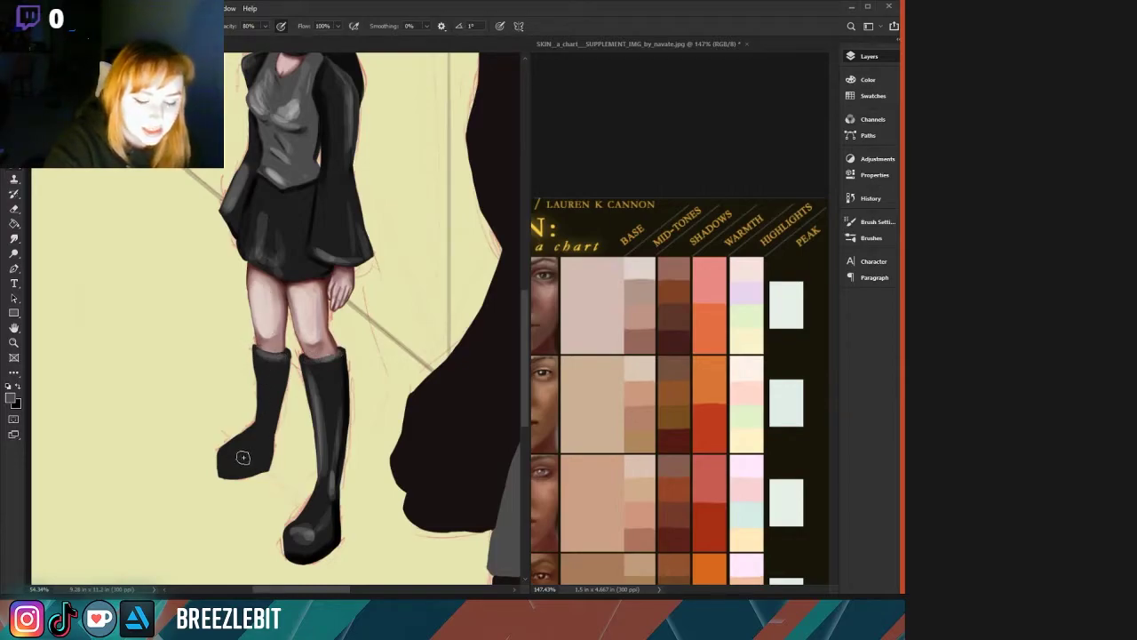
mouse_move(242, 456)
left_mouse_down()
mouse_move(222, 445)
mouse_move(249, 440)
mouse_move(266, 414)
left_mouse_up()
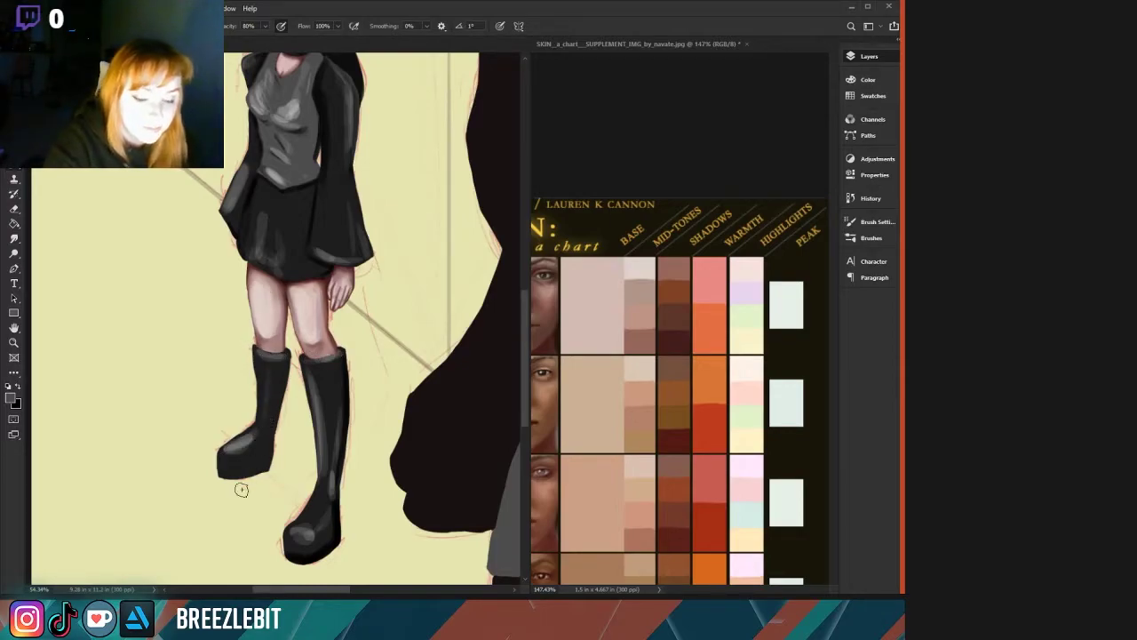
Darken the boots' edges with sampled black at 50% opacity and blend the near boot's highlights using sampled dark greys.
left_click(335, 540, "alt")
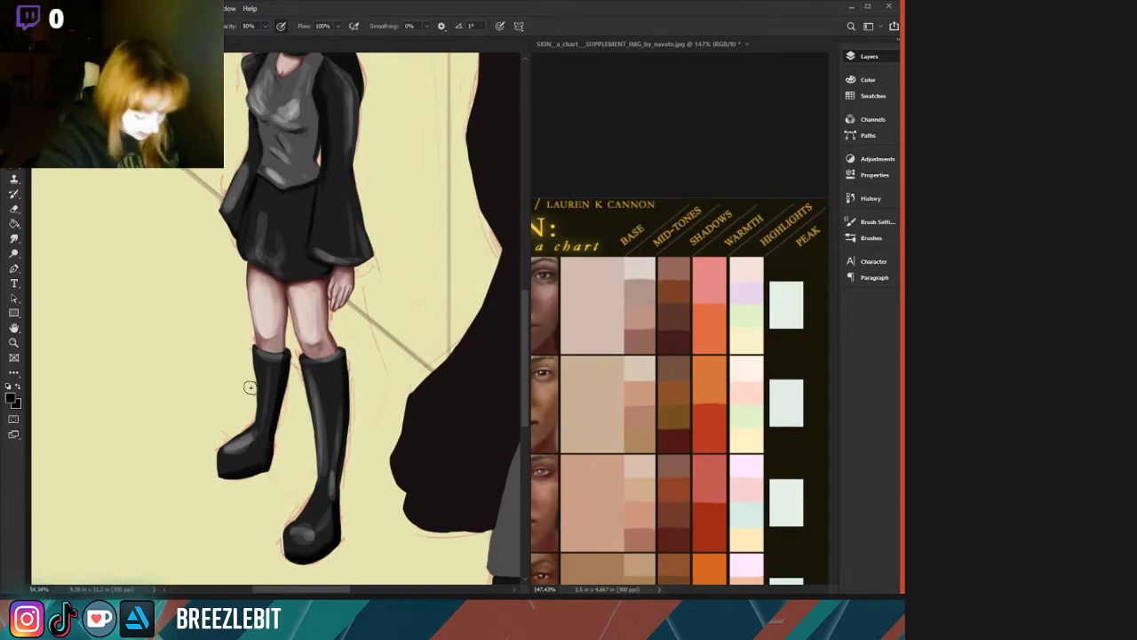
left_click(321, 399, "alt")
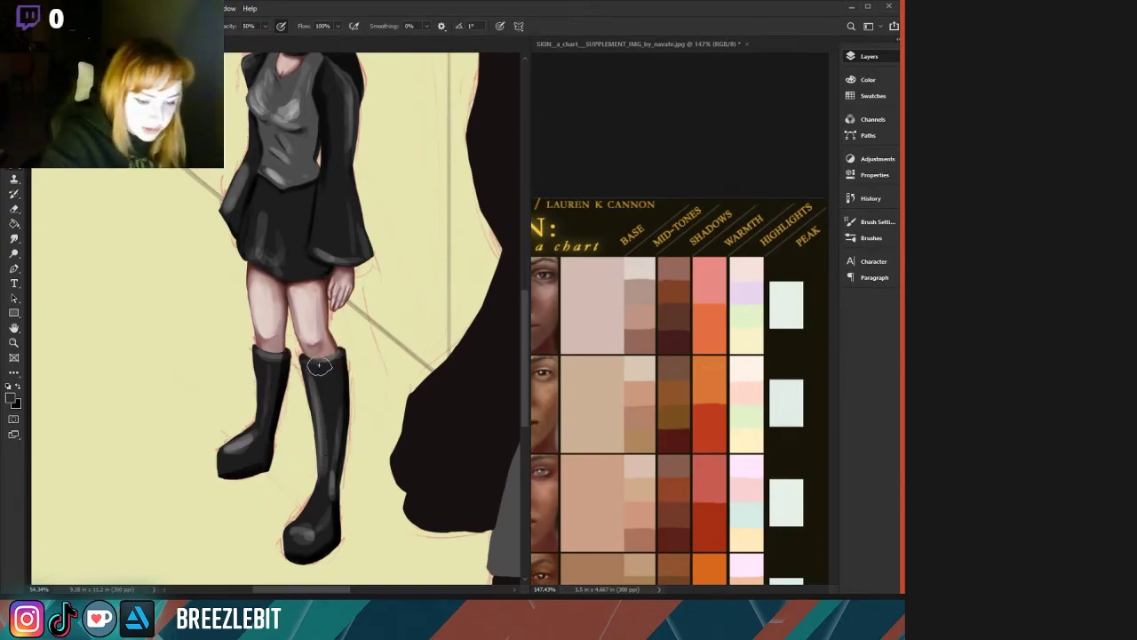
mouse_move(319, 365)
left_mouse_down()
mouse_move(324, 504)
mouse_move(345, 380)
mouse_move(331, 536)
mouse_move(289, 550)
left_mouse_up()
left_click(343, 386, "alt")
left_click(312, 531, "alt")
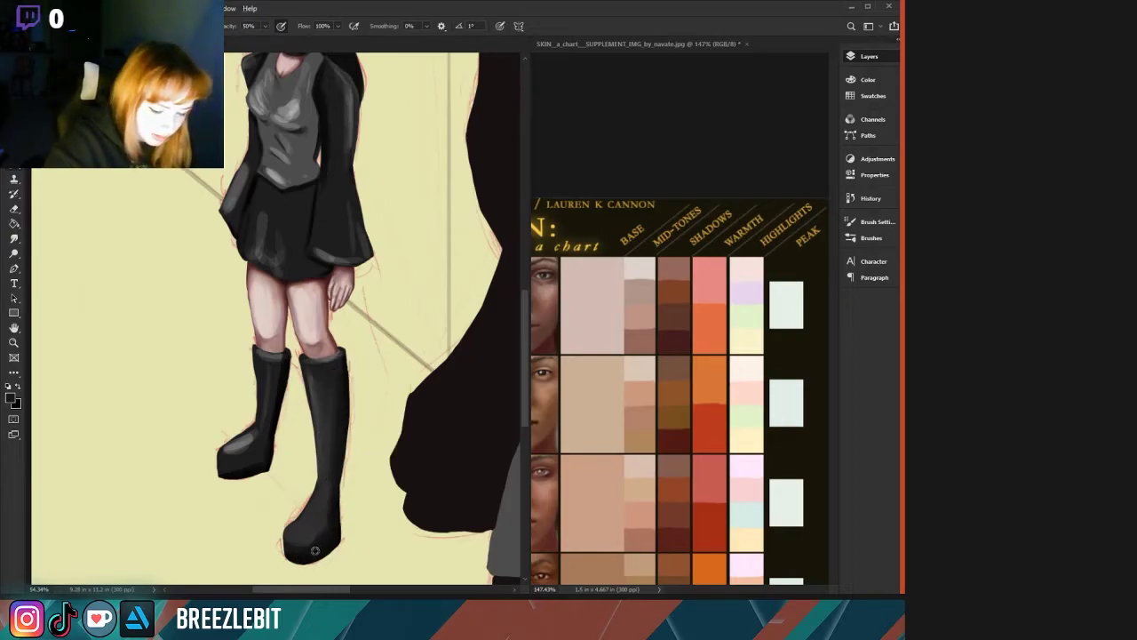
Sample the far boot's tones and blend the highlight on its toe and instep and the shading on its shaft.
left_click(241, 448, "alt")
mouse_move(241, 447)
left_mouse_down()
mouse_move(231, 445)
mouse_move(252, 436)
left_mouse_up()
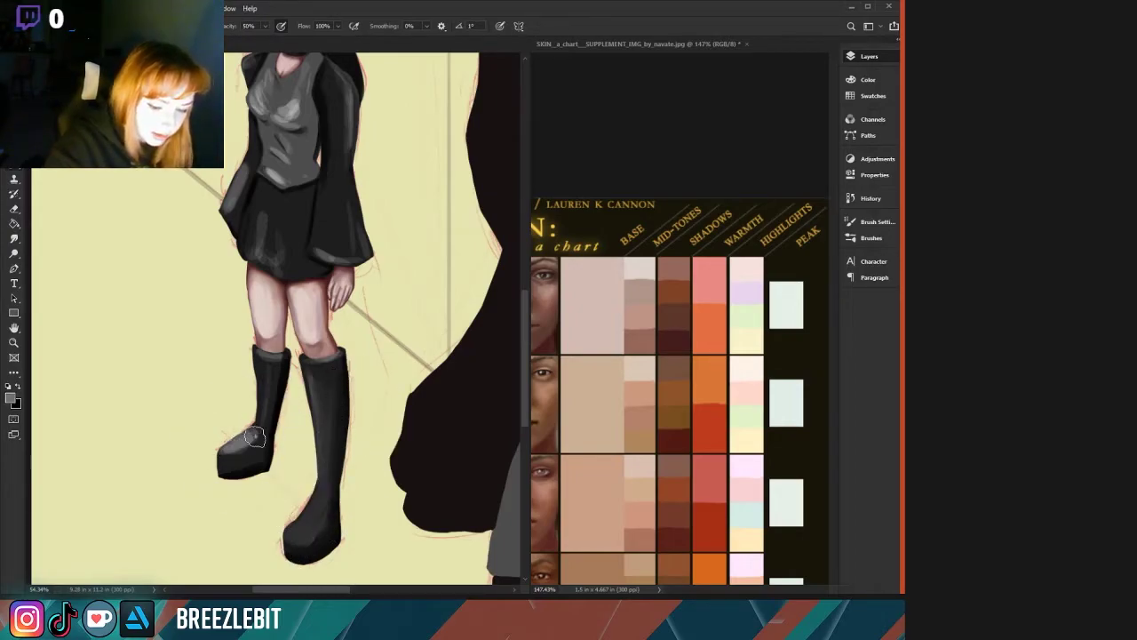
left_click(279, 390, "alt")
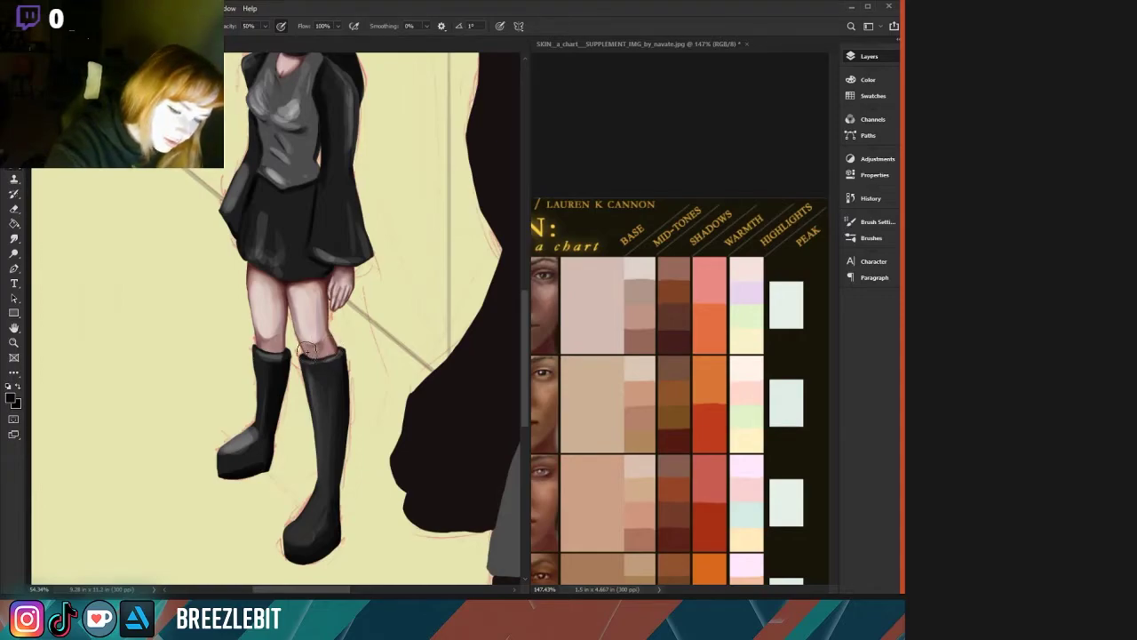
Blend the near sleeve's highlights and refine the dark shading where it meets the skirt, varying the brush size.
left_click_drag(203, 263, 103, 268)
scroll(178, 299, "up", 5)
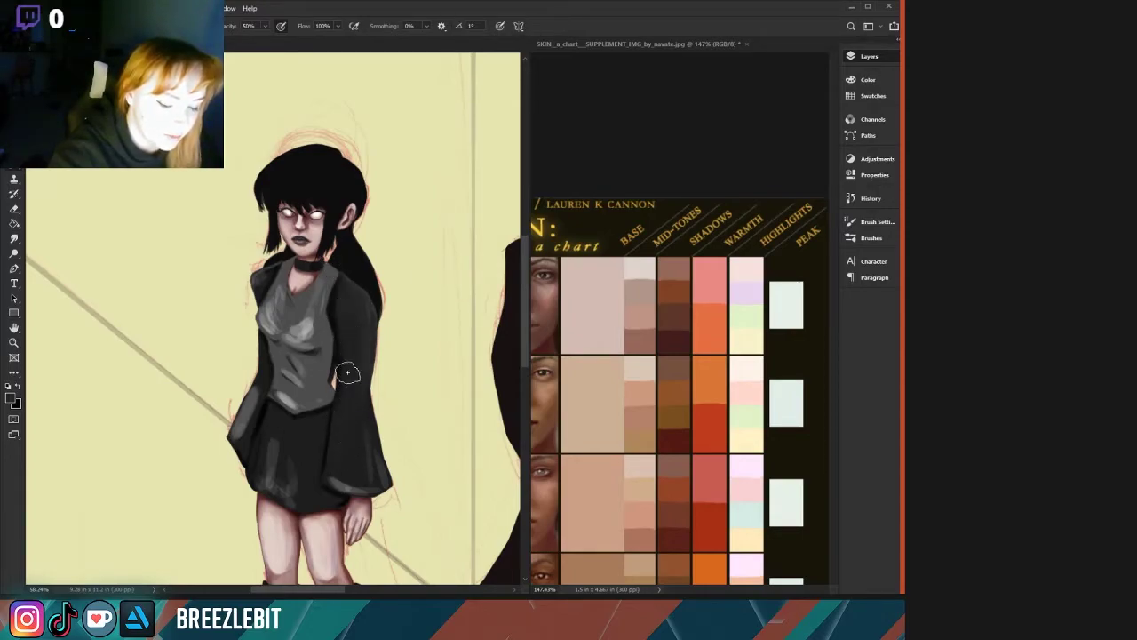
key("bracketleft")
key("bracketleft")
key("bracketleft")
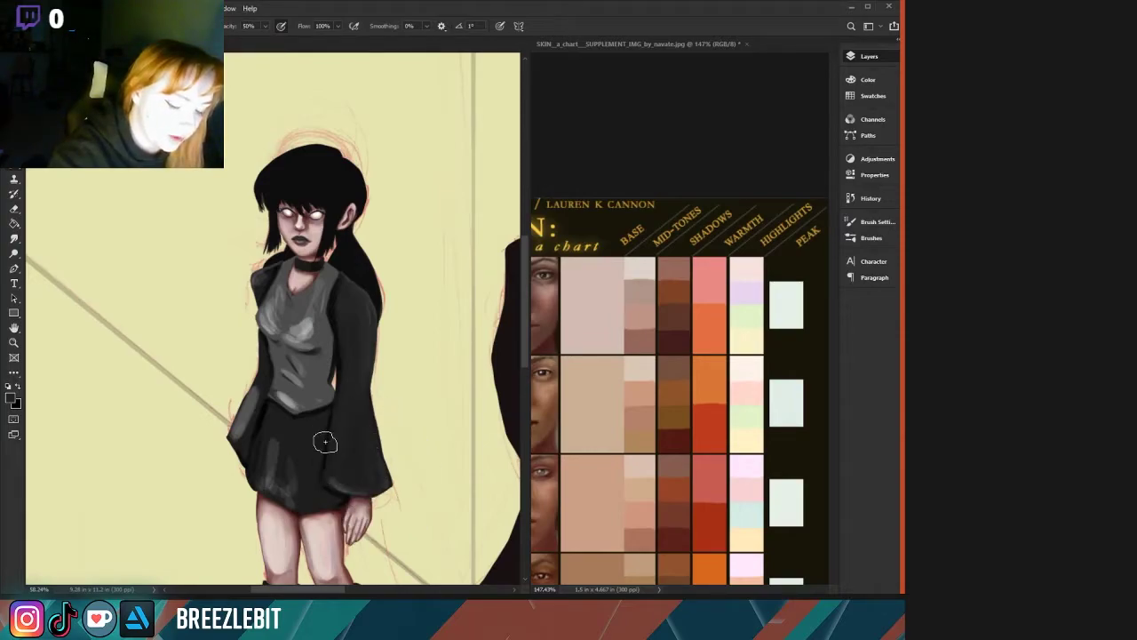
key("bracketright")
key("bracketright")
key("bracketright")
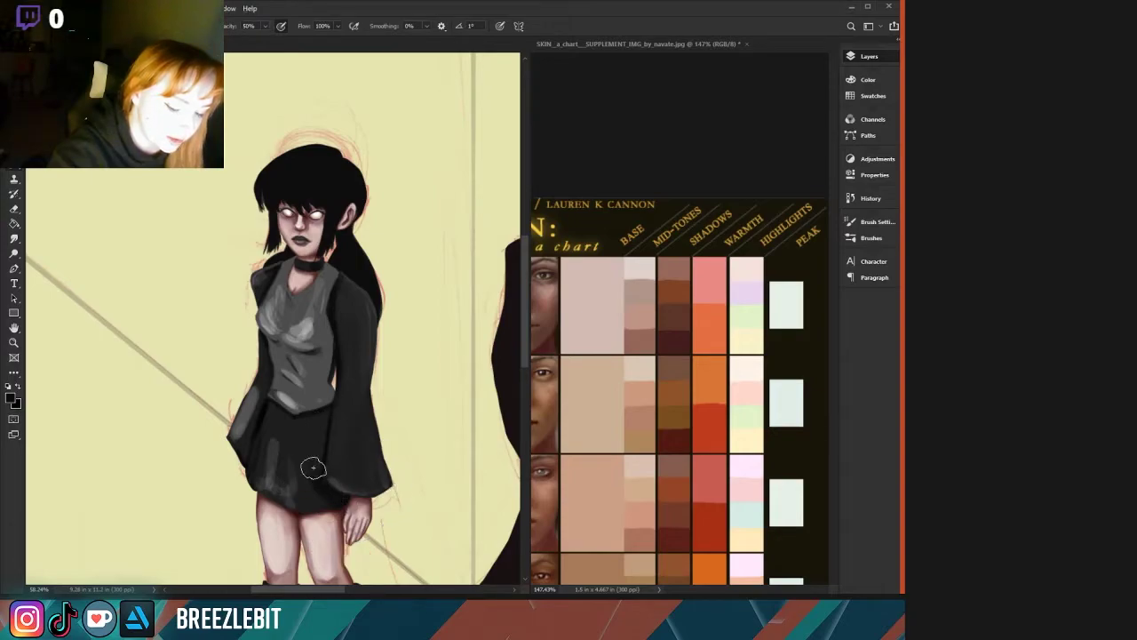
key("bracketleft")
key("bracketleft")
key("bracketleft")
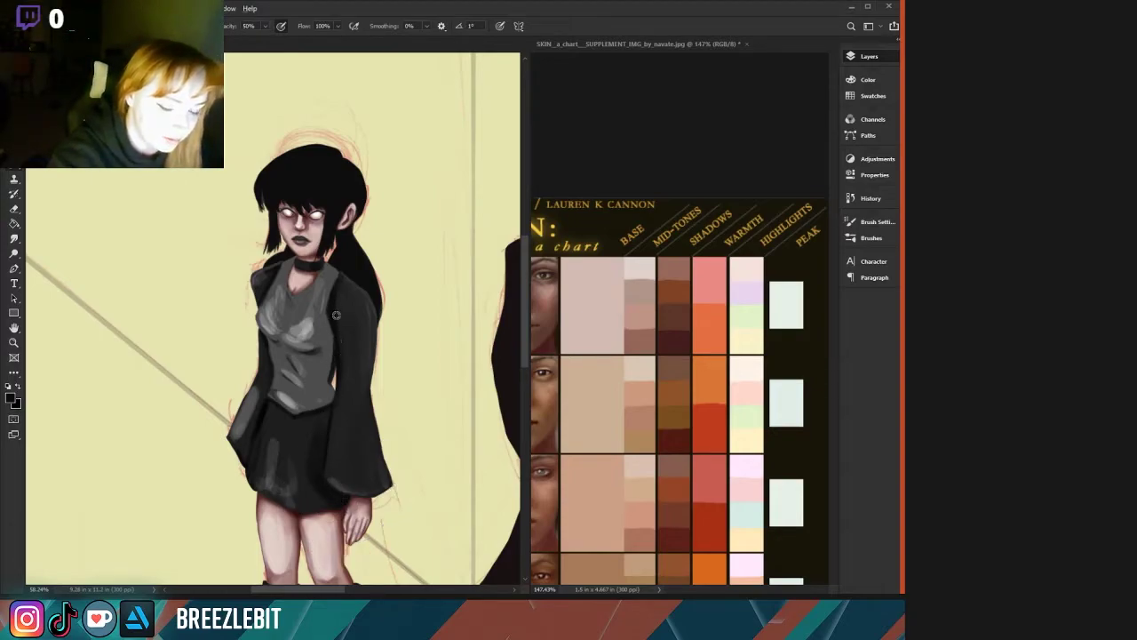
key("bracketright")
key("bracketright")
key("bracketright")
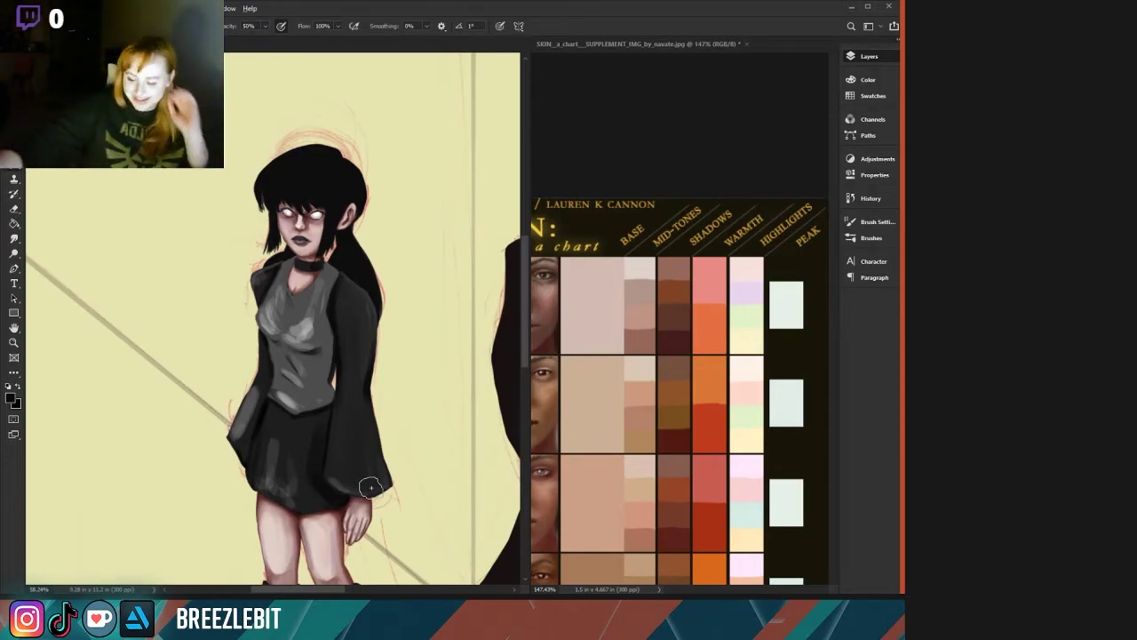
Blend the far sleeve's highlight into its dark base with greys sampled from both sleeves.
left_click(256, 399, "alt")
left_click_drag(256, 392, 239, 438)
left_click(343, 398, "alt")
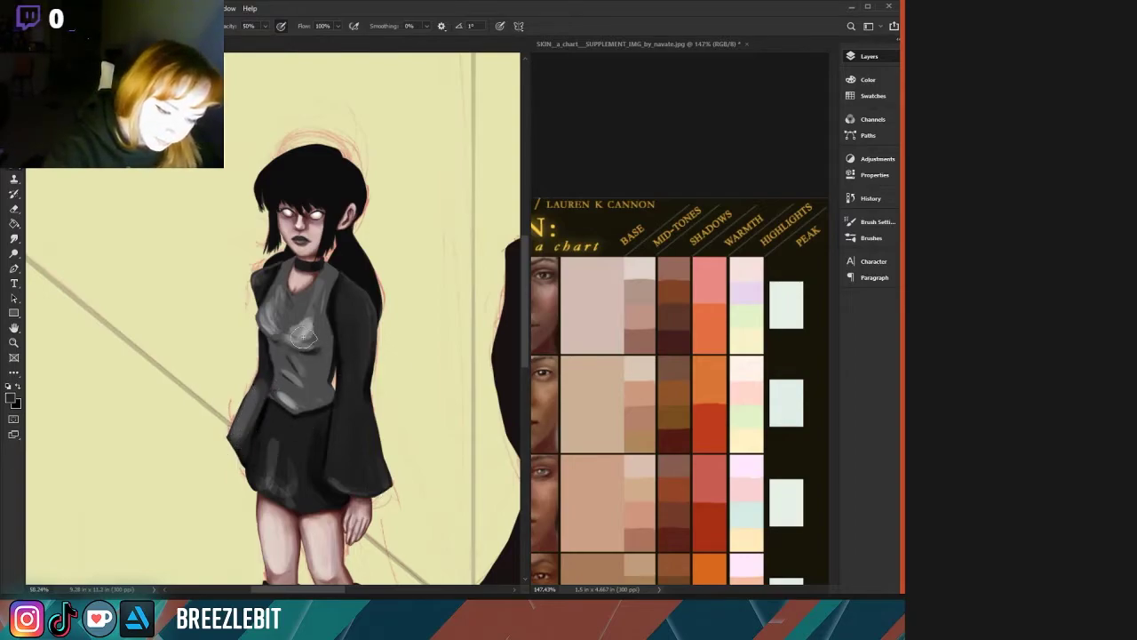
left_click_drag(264, 383, 243, 461)
left_click(260, 419, "alt")
left_click_drag(259, 420, 236, 479)
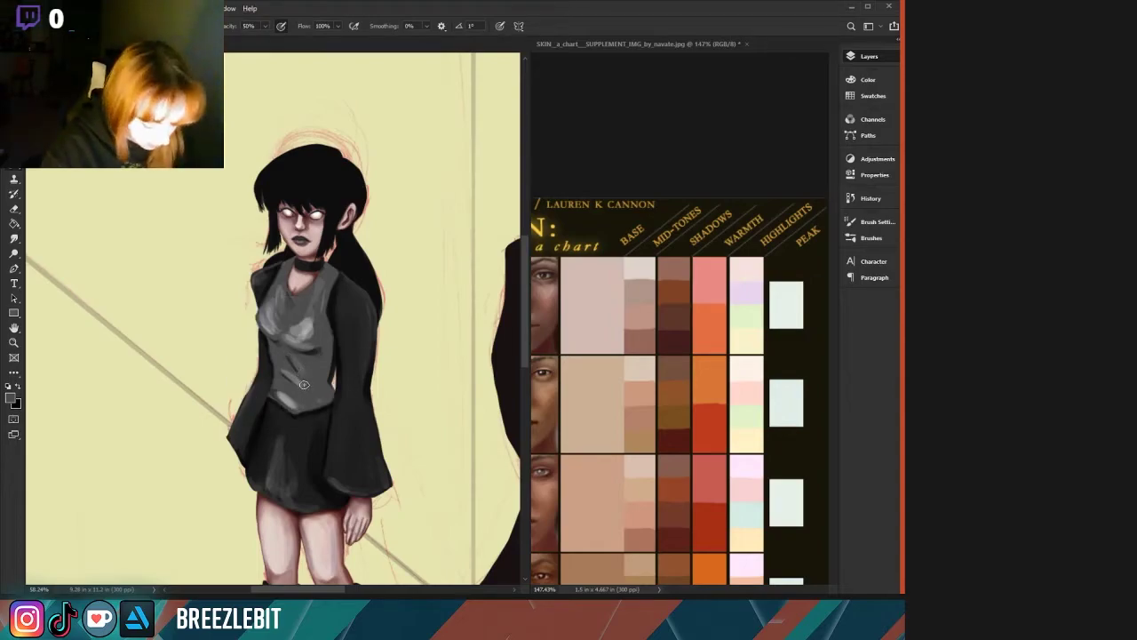
Sample the near sleeve's dark tones, soften the skirt's highlights and check the whole illustration.
left_click(347, 348, "alt")
left_click(334, 310, "alt")
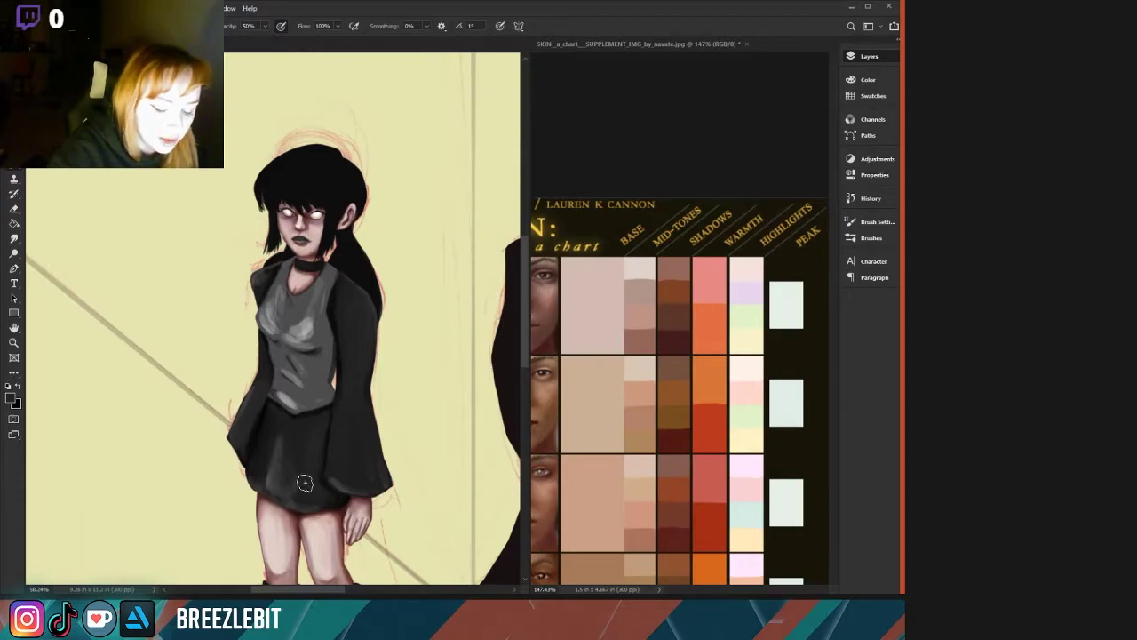
scroll(185, 293, "down", 5)
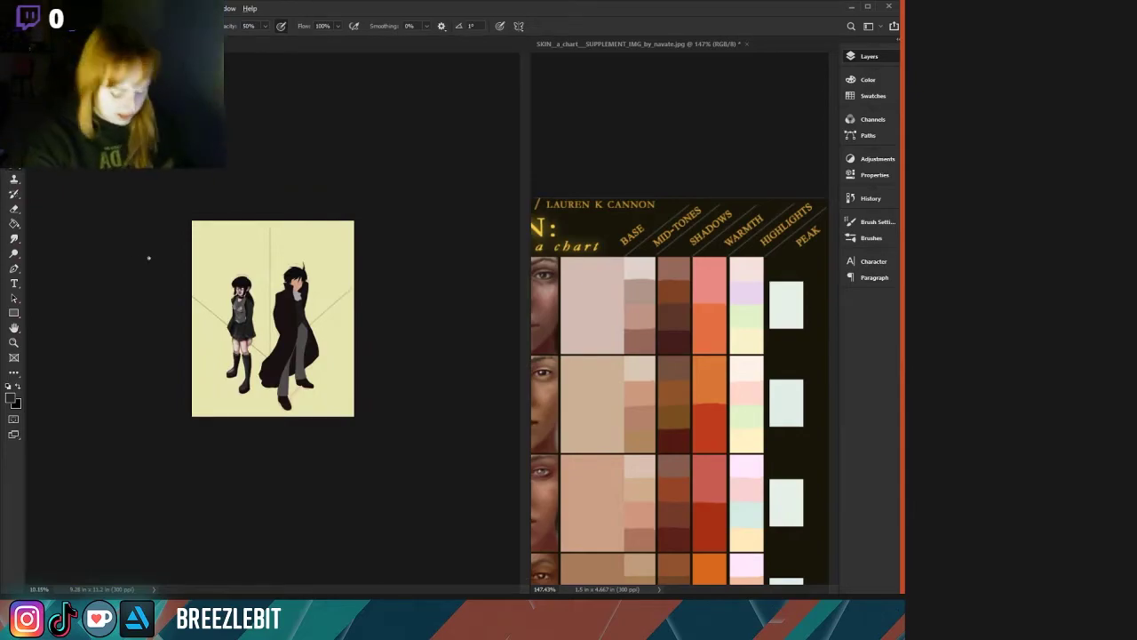
Refine the edge between the top's shoulder strap and the near sleeve with sampled tones and a smaller brush.
scroll(240, 288, "up", 5)
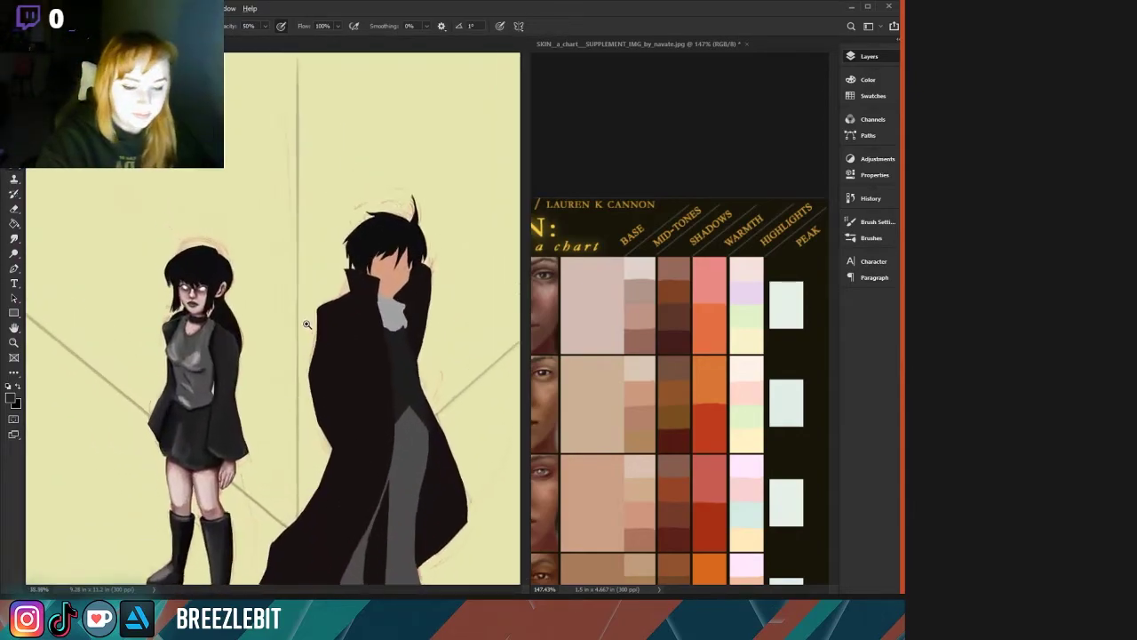
scroll(255, 447, "up", 2)
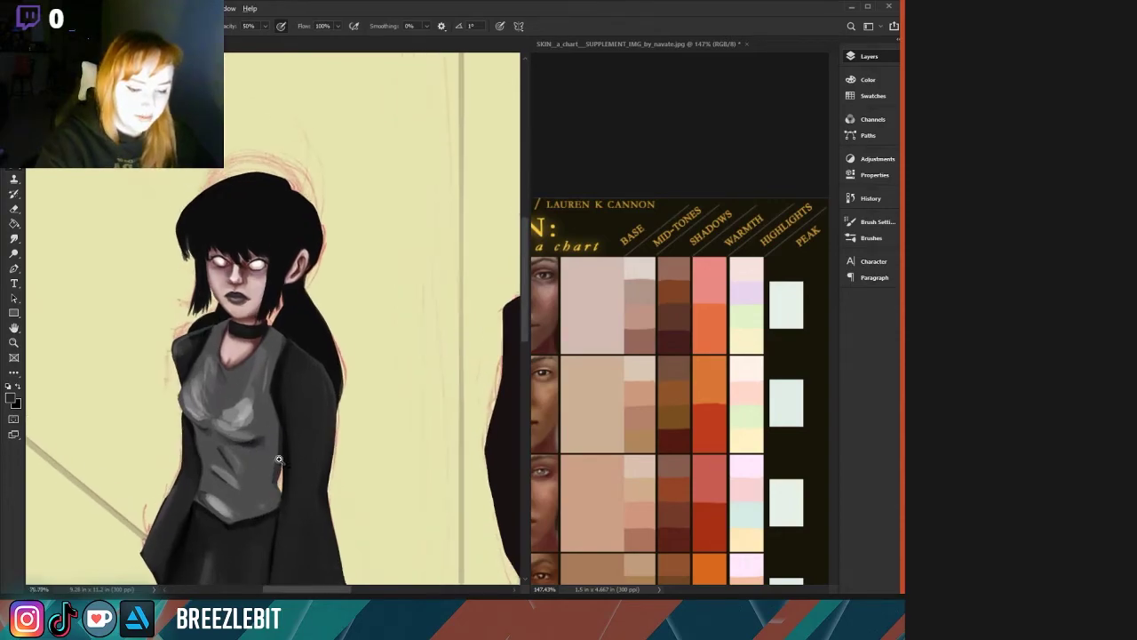
left_click(277, 338, "alt")
left_click_drag(281, 334, 282, 329)
left_click(278, 369, "alt")
key("bracketleft")
key("bracketleft")
key("bracketleft")
key("bracketleft")
key("bracketleft")
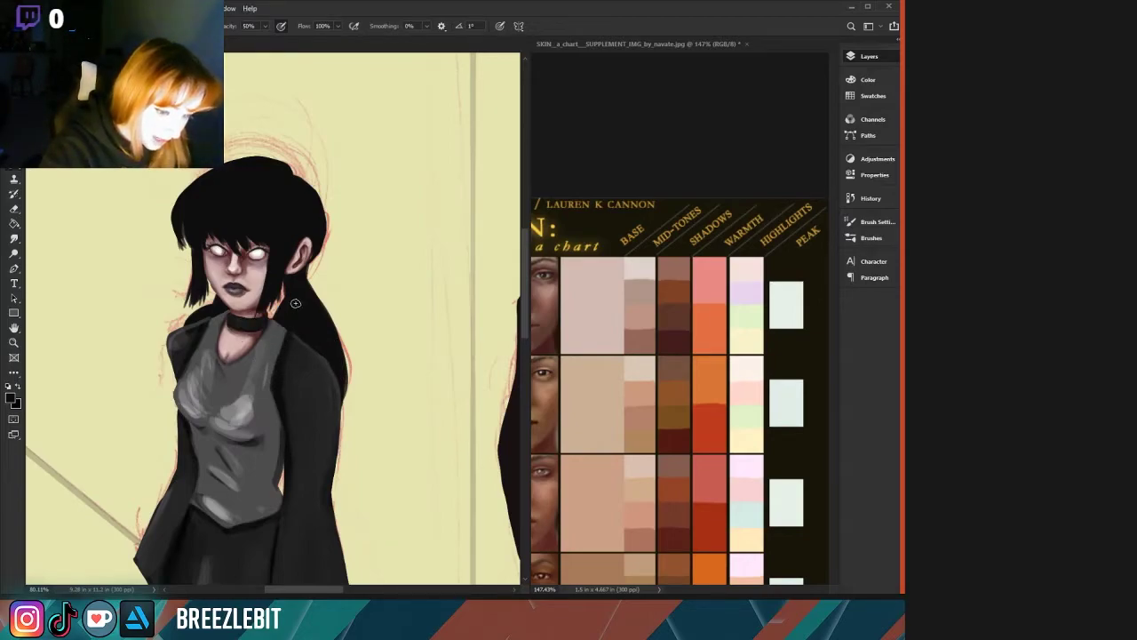
left_click(276, 340, "alt")
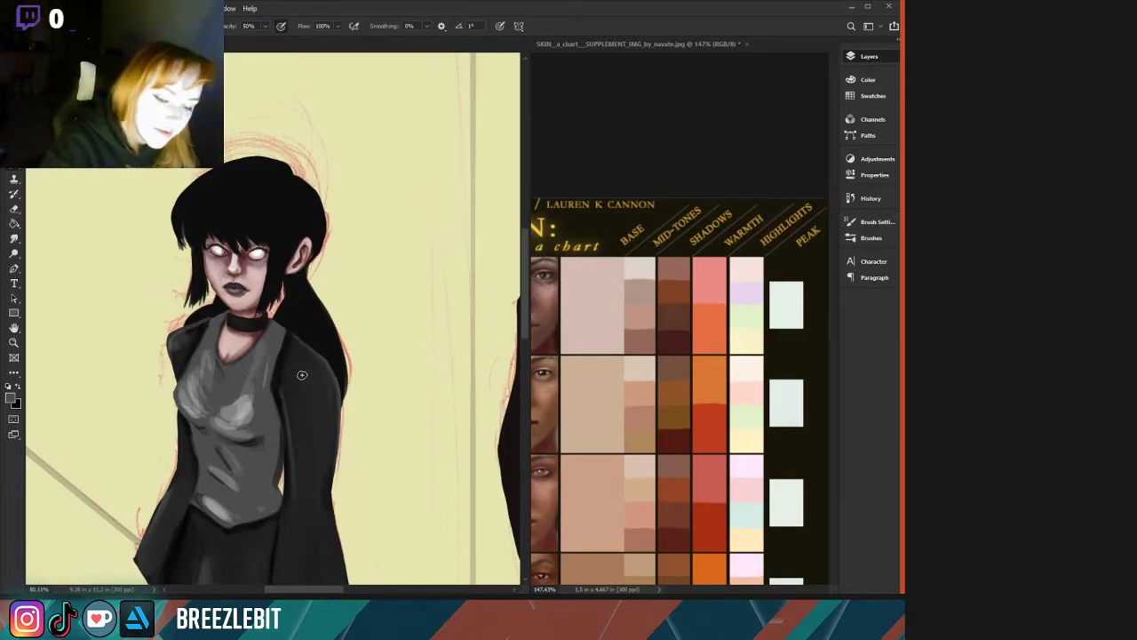
Smooth the harsh highlights on the bust and upper chest of the top into an even sampled grey.
key("ctrl+0")
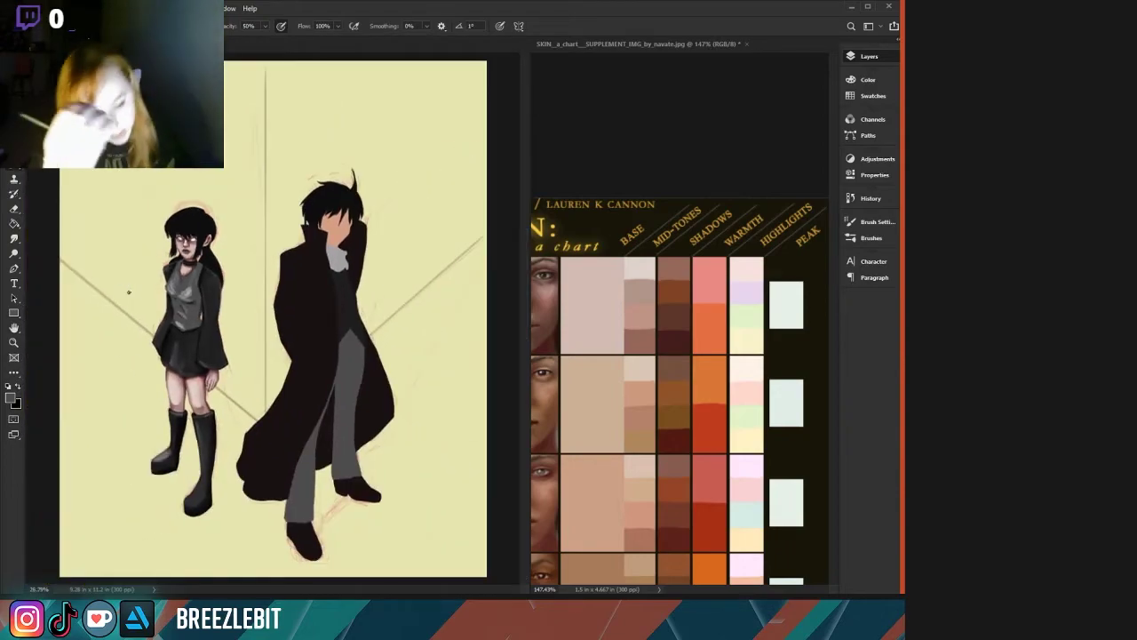
left_click_drag(222, 328, 274, 345)
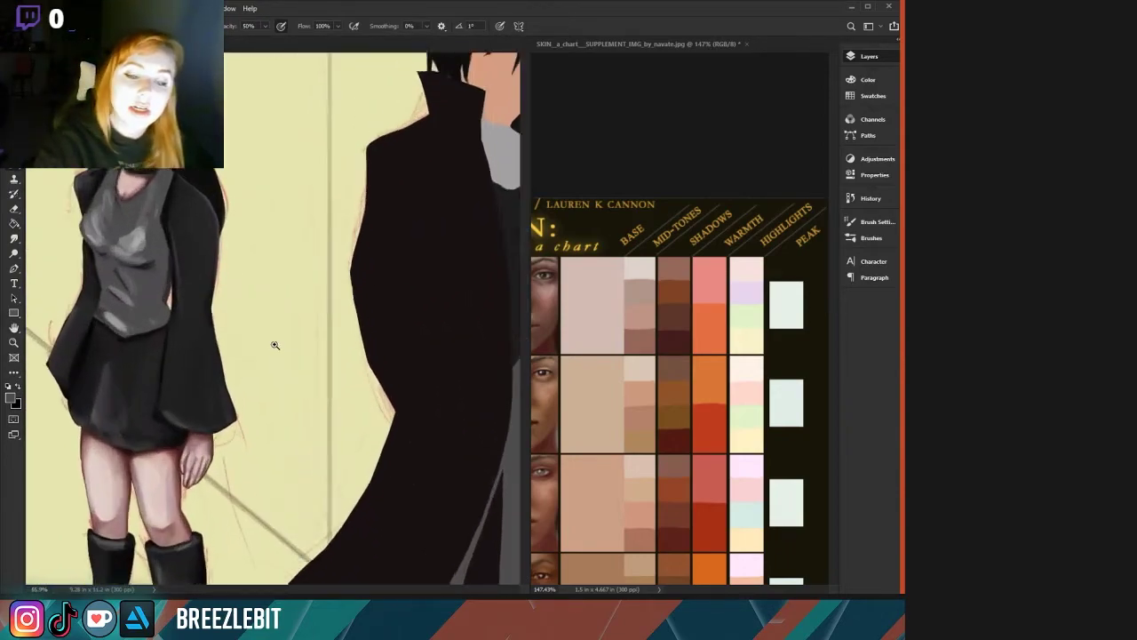
left_click_drag(107, 290, 248, 401)
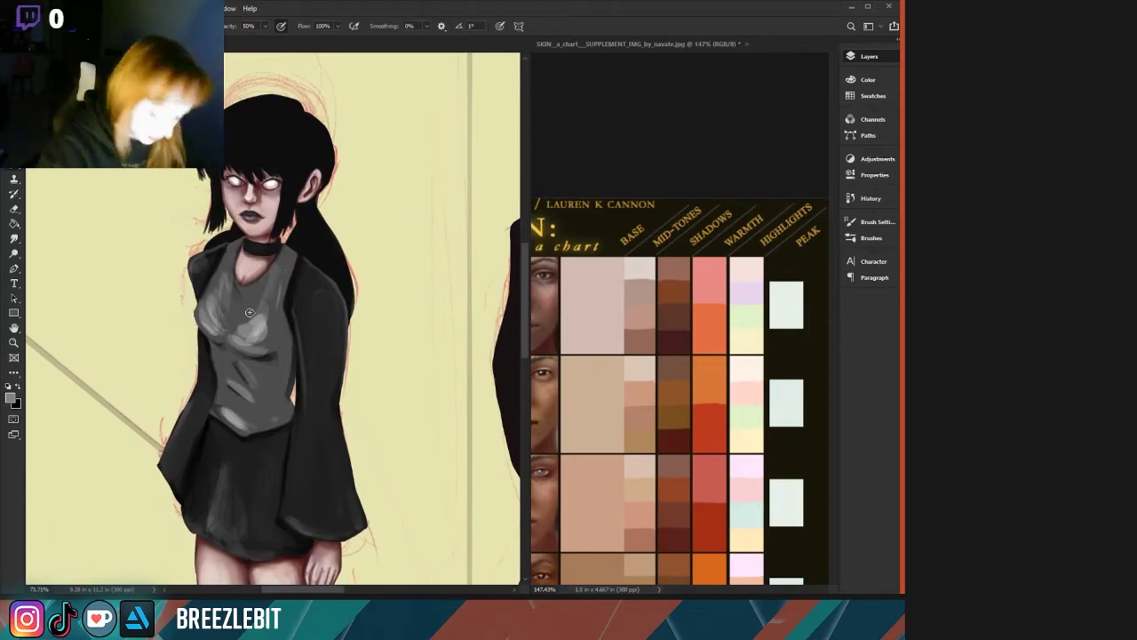
mouse_move(242, 325)
left_mouse_down()
mouse_move(205, 319)
mouse_move(248, 313)
mouse_move(230, 304)
mouse_move(247, 330)
mouse_move(247, 306)
mouse_move(250, 340)
left_mouse_up()
left_click(244, 317, "alt")
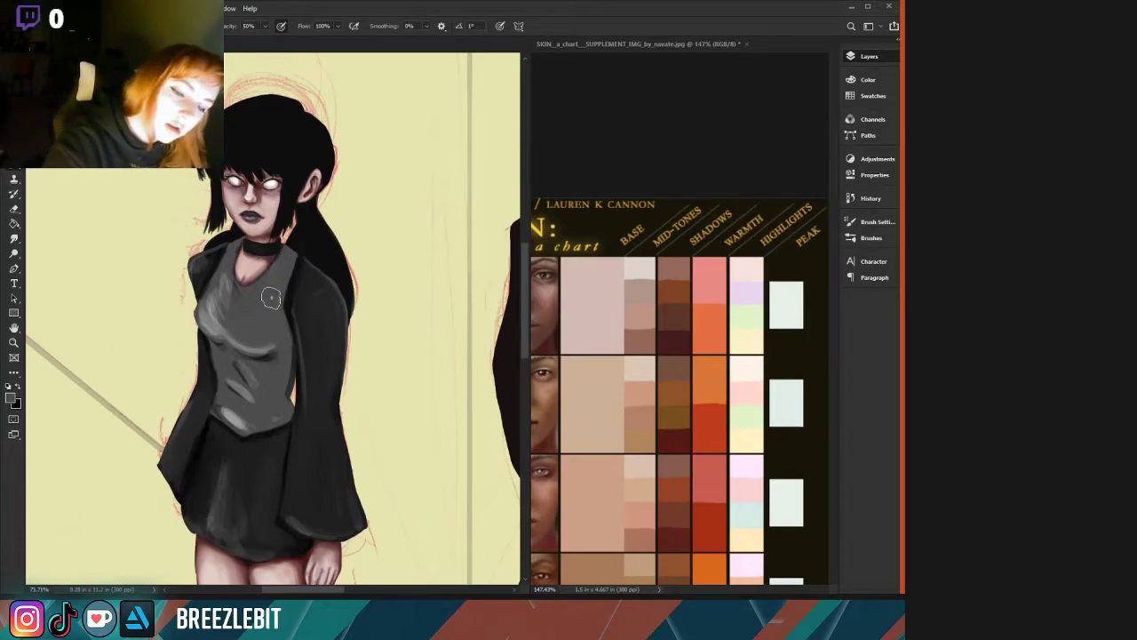
mouse_move(219, 313)
left_mouse_down()
mouse_move(210, 322)
mouse_move(223, 285)
left_mouse_up()
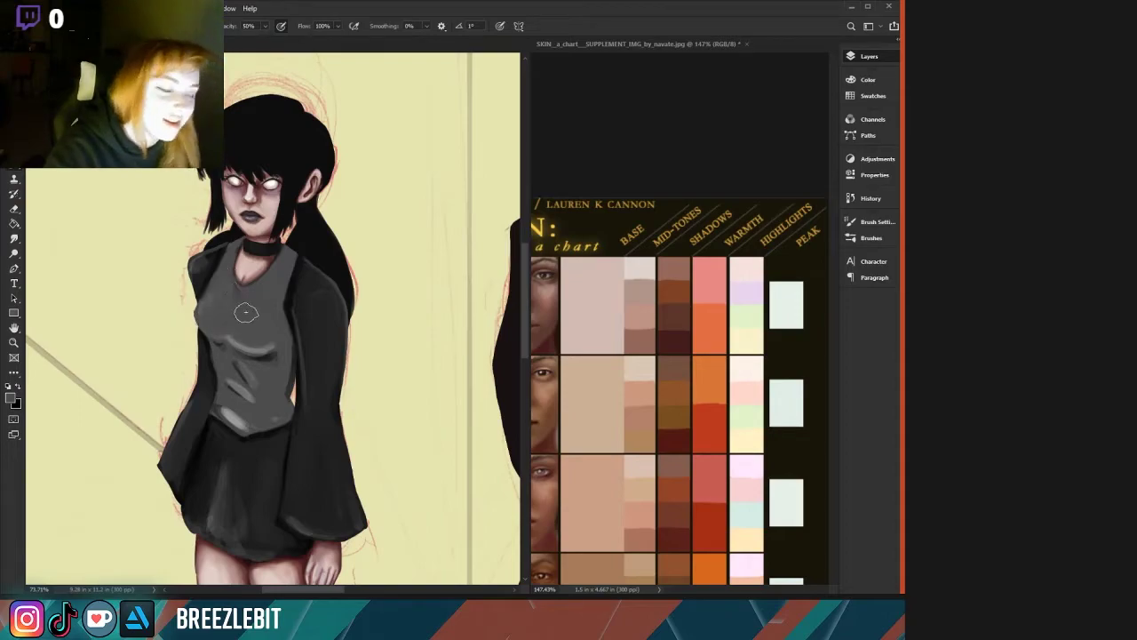
left_click(232, 290, "alt")
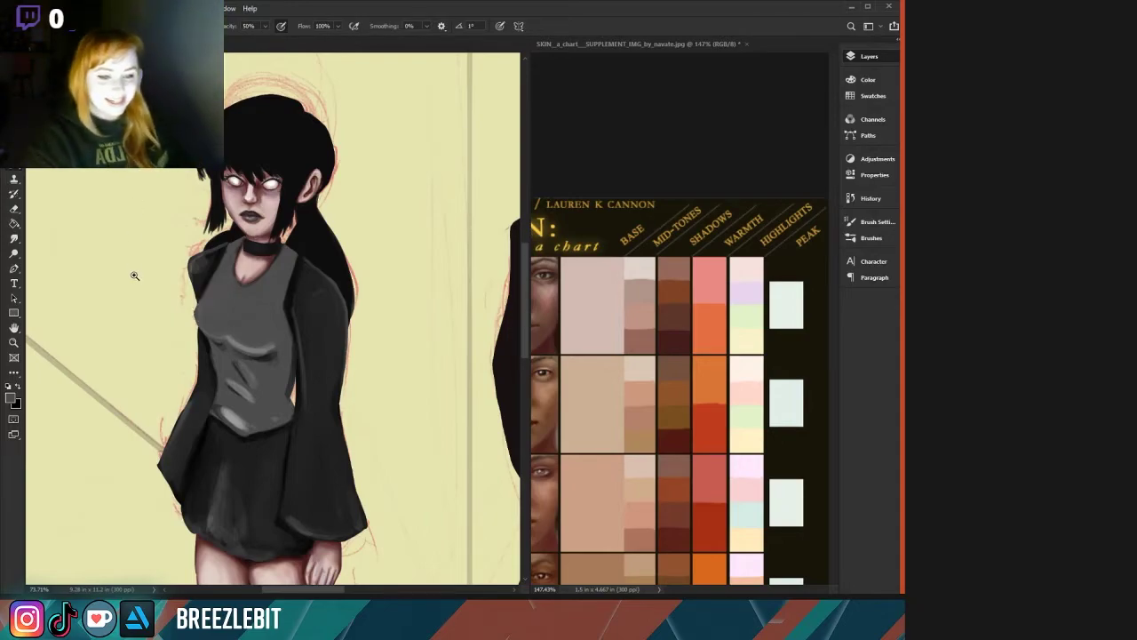
mouse_move(134, 276)
left_mouse_down()
mouse_move(92, 277)
mouse_move(142, 277)
left_mouse_up()
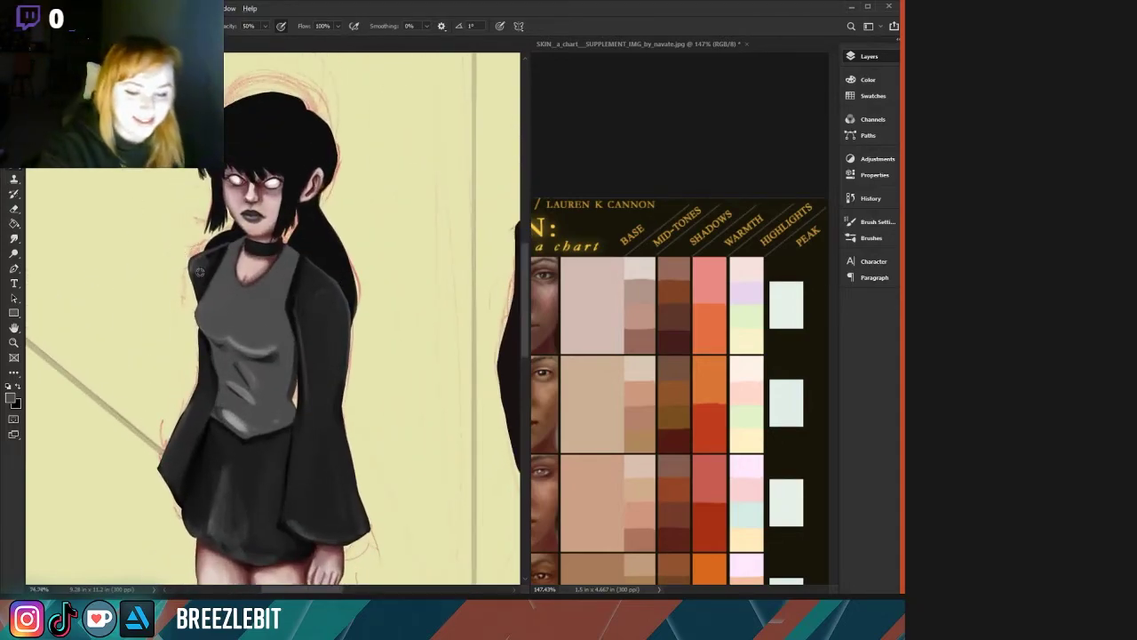
Soften the far shoulder and sleeve edges with dark and grey tones sampled from the clothing, and check the whole illustration.
mouse_move(205, 253)
left_mouse_down()
mouse_move(318, 313)
mouse_move(296, 271)
mouse_move(202, 243)
mouse_move(212, 255)
mouse_move(195, 288)
mouse_move(213, 236)
left_mouse_up()
left_click(296, 272, "alt")
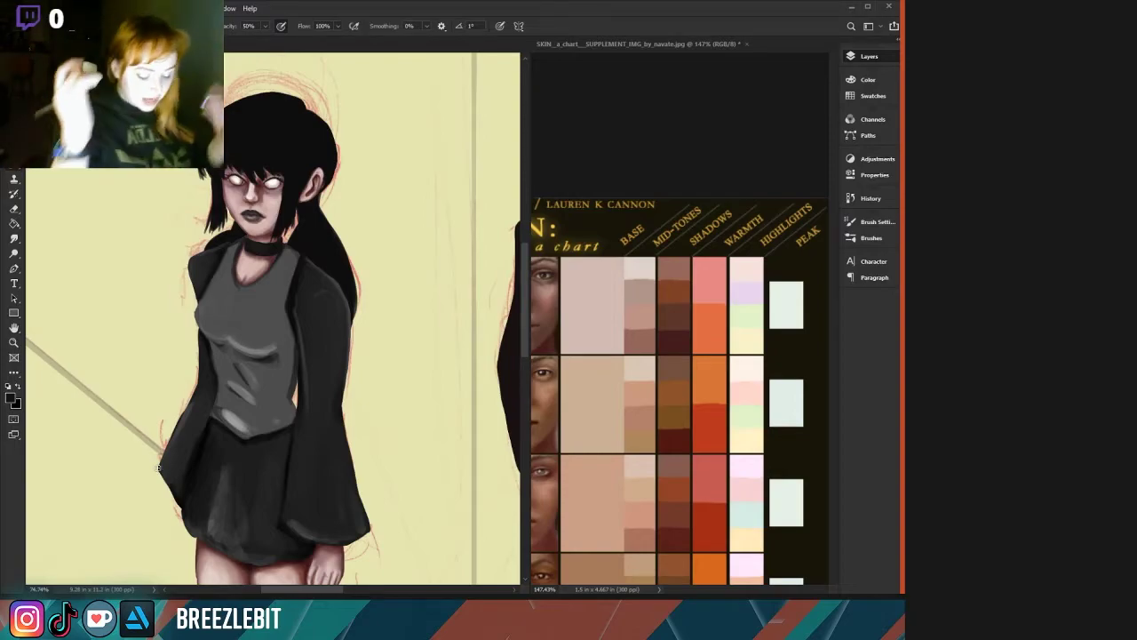
left_click(198, 319, "alt")
left_click(250, 352, "alt")
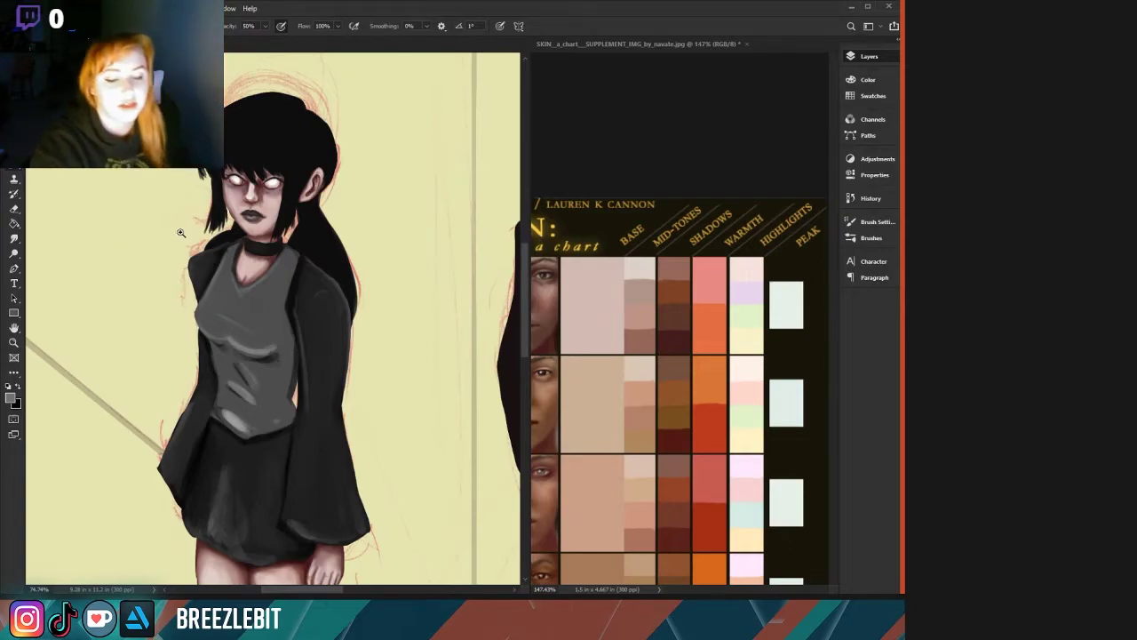
left_click_drag(181, 234, 104, 237)
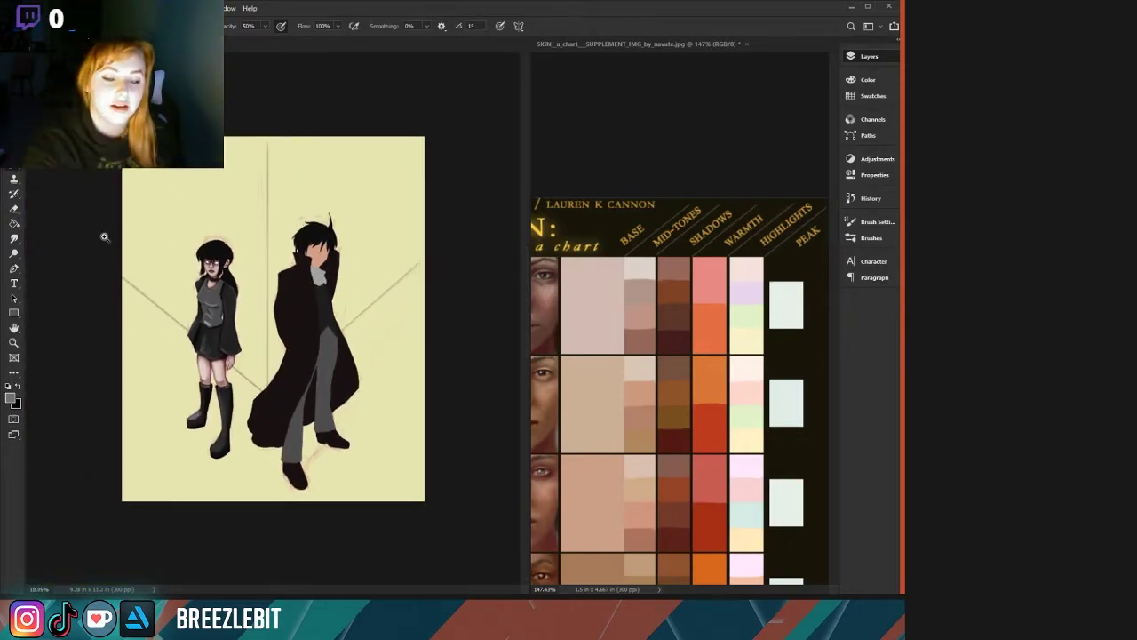
Clean up the top's neckline and the edge between its strap and the far shoulder with sampled dark and grey tones.
scroll(193, 275, "up", 6)
scroll(146, 325, "down", 1)
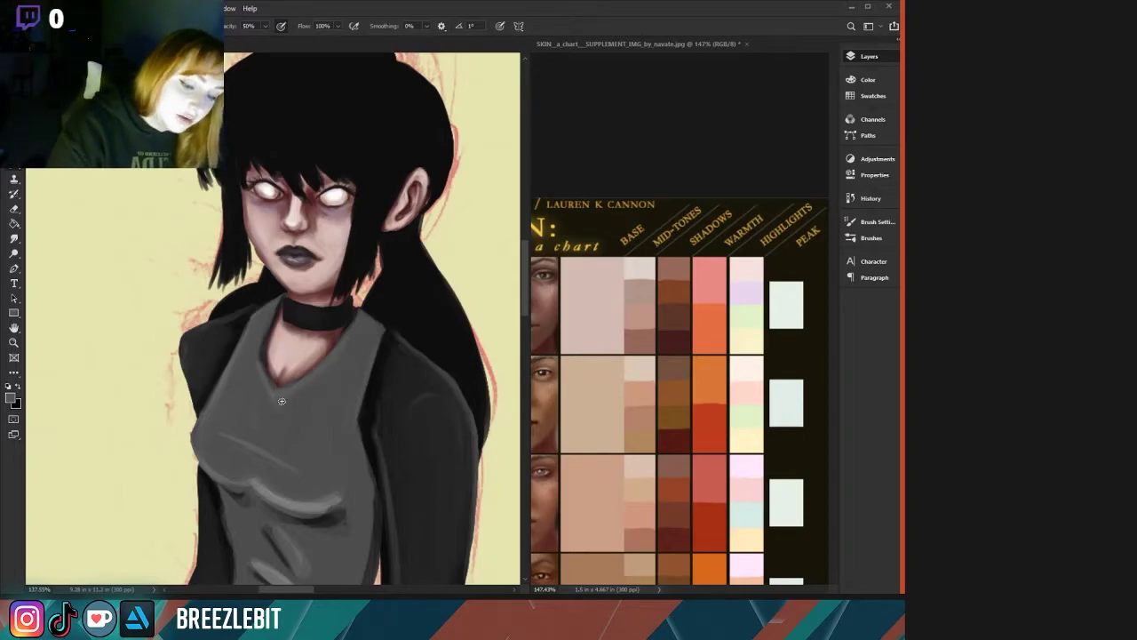
left_click(378, 397, "alt")
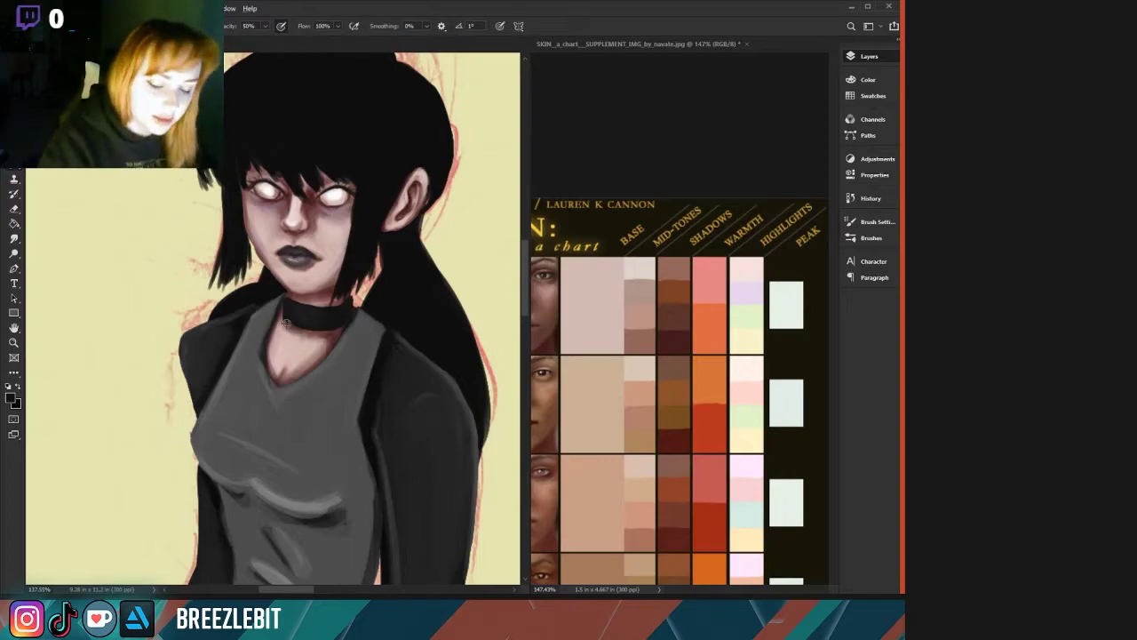
left_click(256, 333, "alt")
left_click_drag(263, 343, 260, 370)
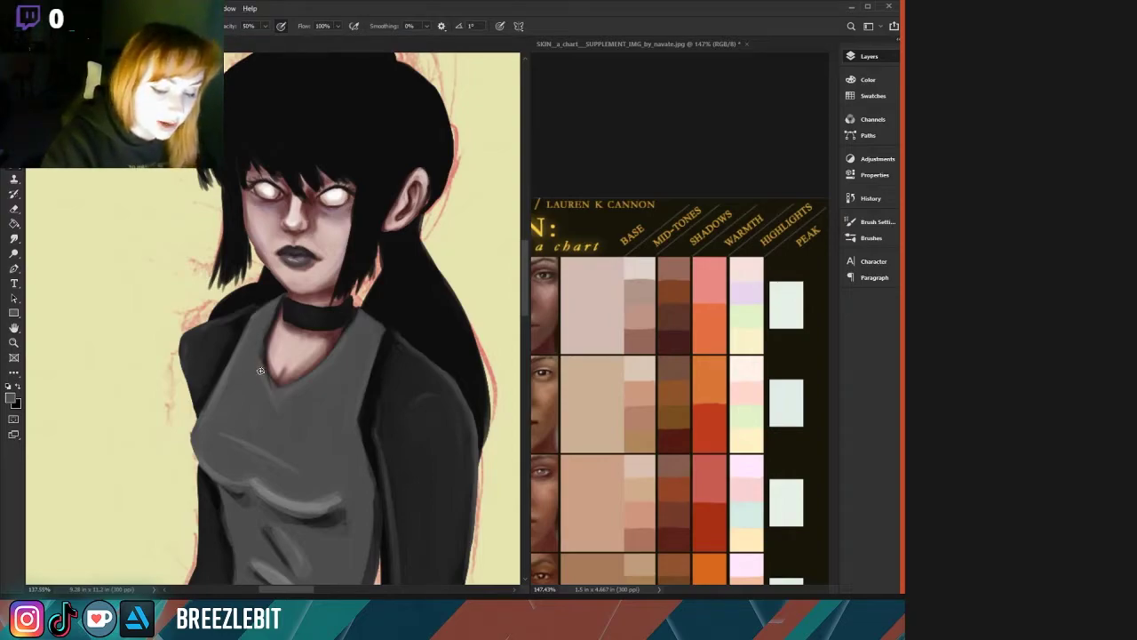
left_click(223, 322, "alt")
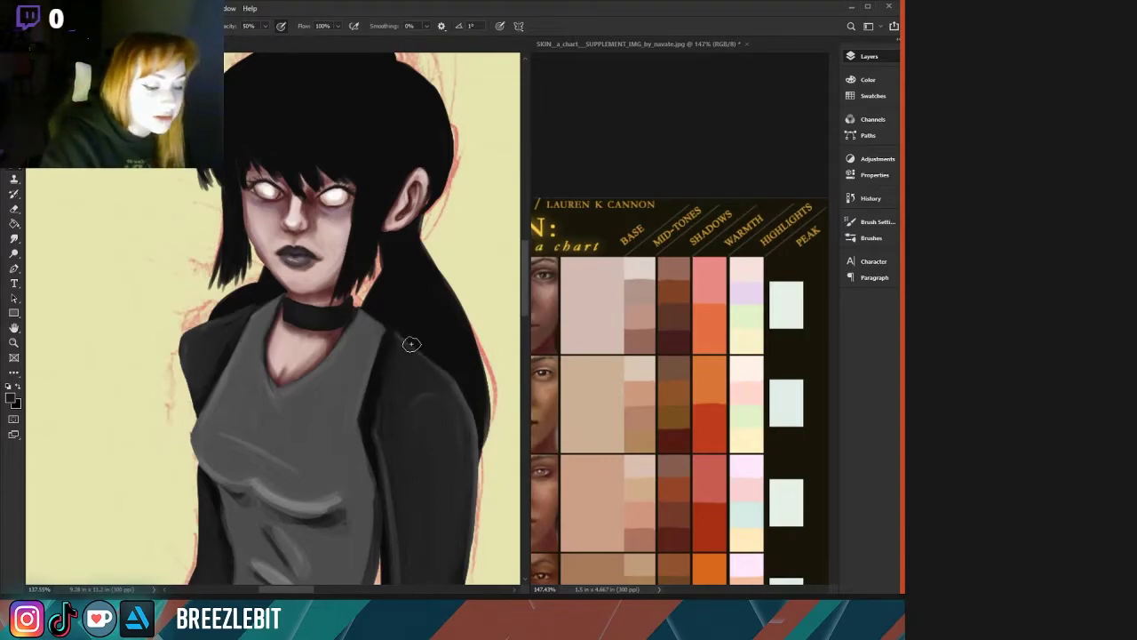
Blend the highlight on the near sleeve's shoulder into the sampled dark sleeve tone, reducing the brush size.
left_click(474, 427, "alt")
key("bracketleft")
key("bracketleft")
key("bracketleft")
key("bracketleft")
key("bracketleft")
key("bracketleft")
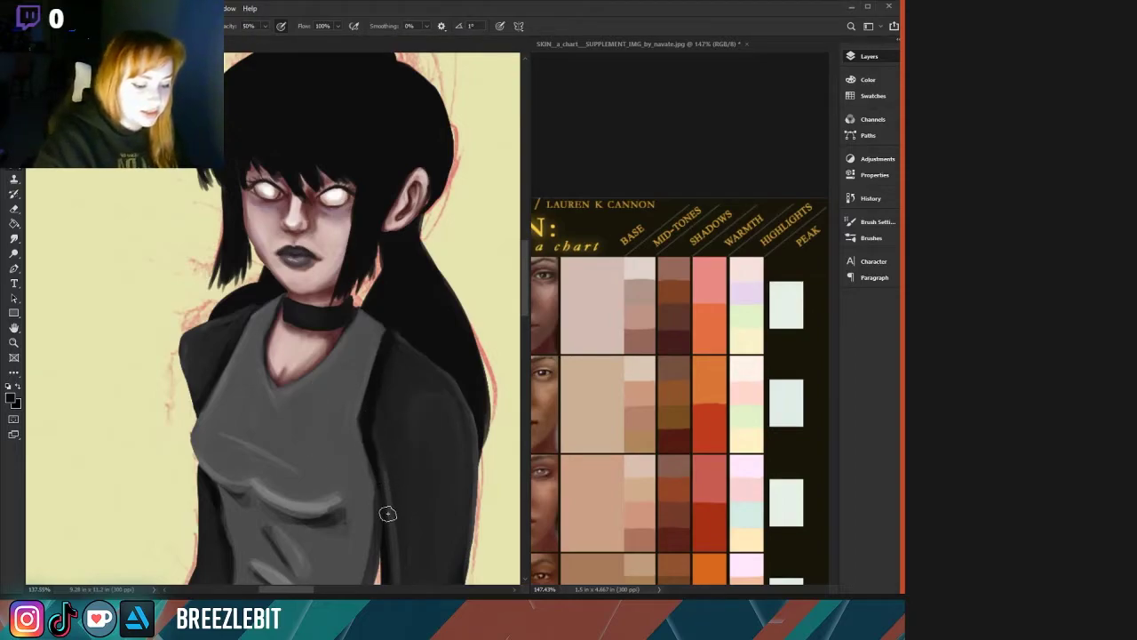
Blend the near sleeve's inner edge with sampled dark tones at 26% brush opacity and check the figure as a whole.
scroll(385, 513, "down", 4)
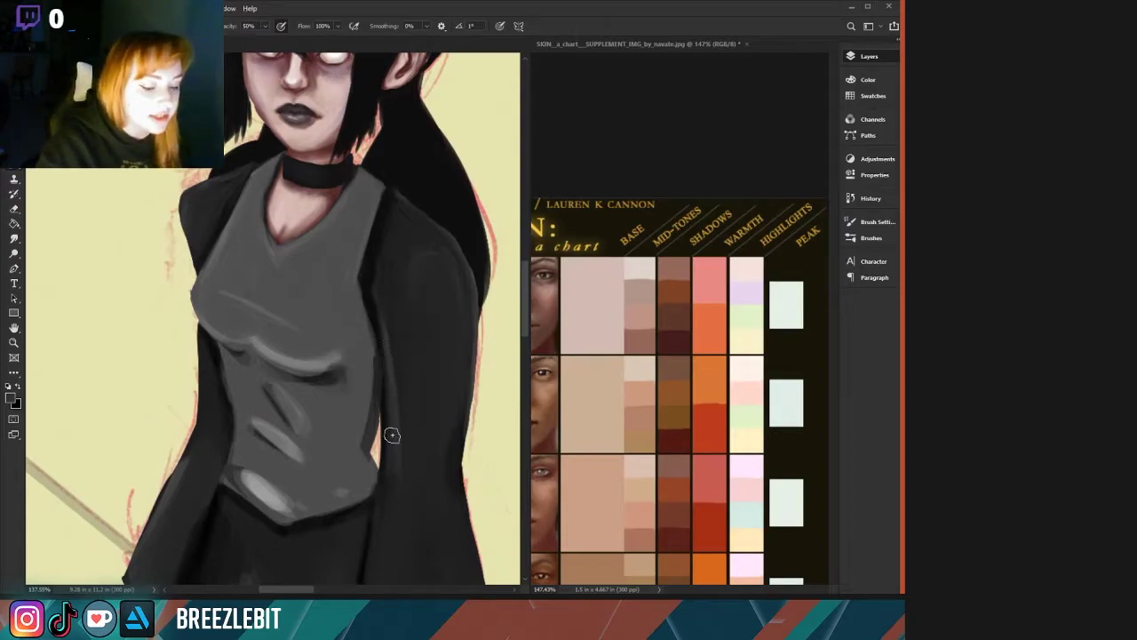
key("2")
key("6")
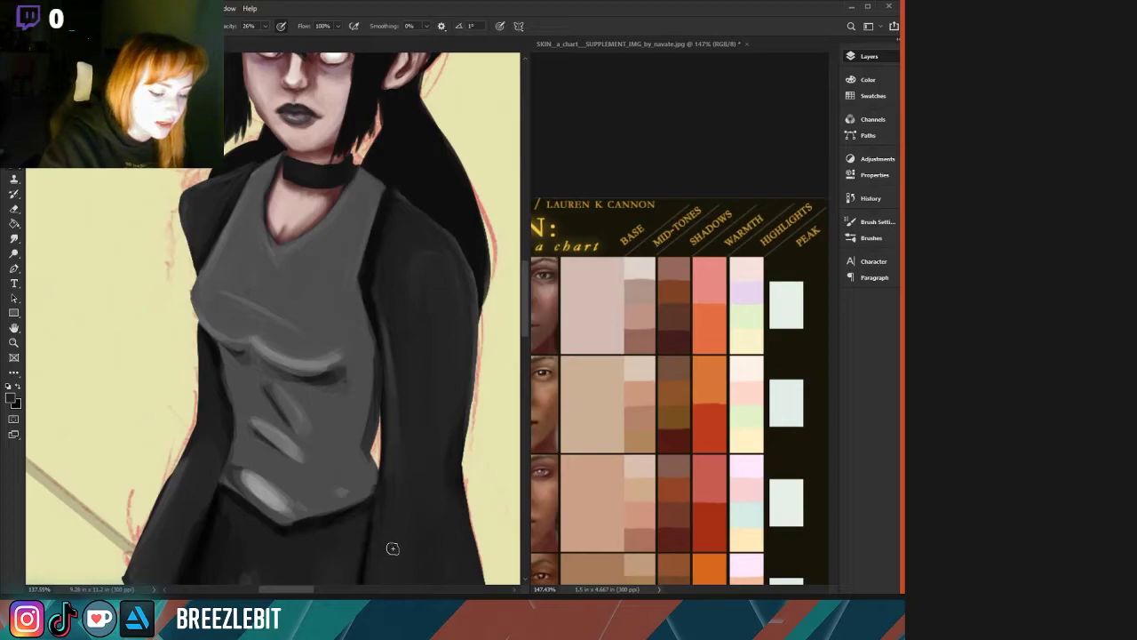
left_click(453, 457, "alt")
left_click(364, 294, "alt")
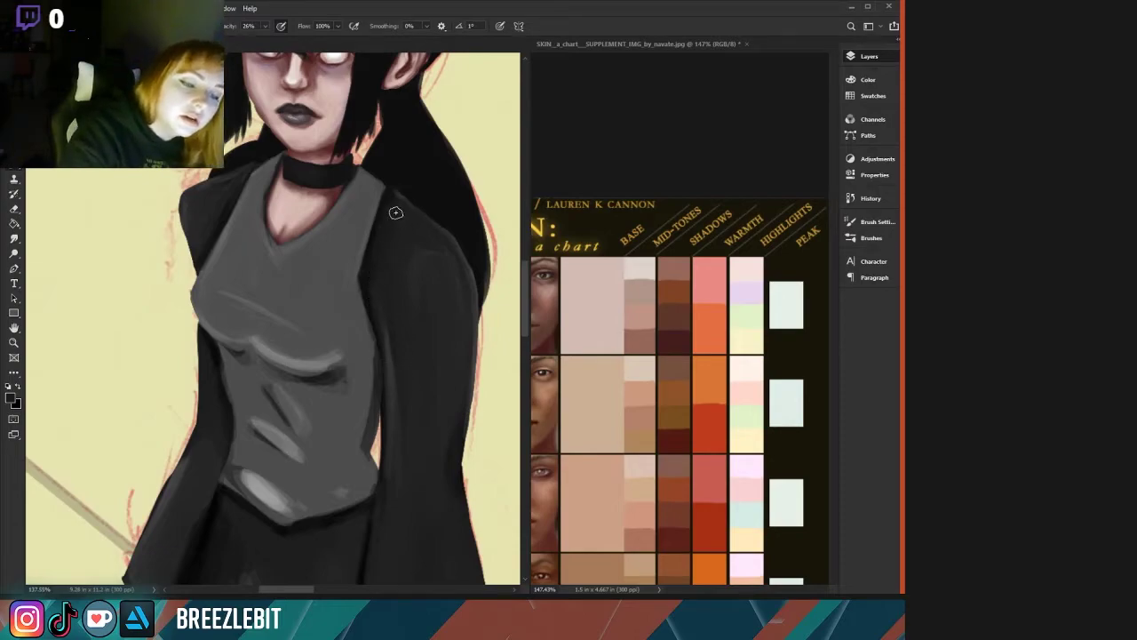
left_click_drag(201, 324, 126, 328)
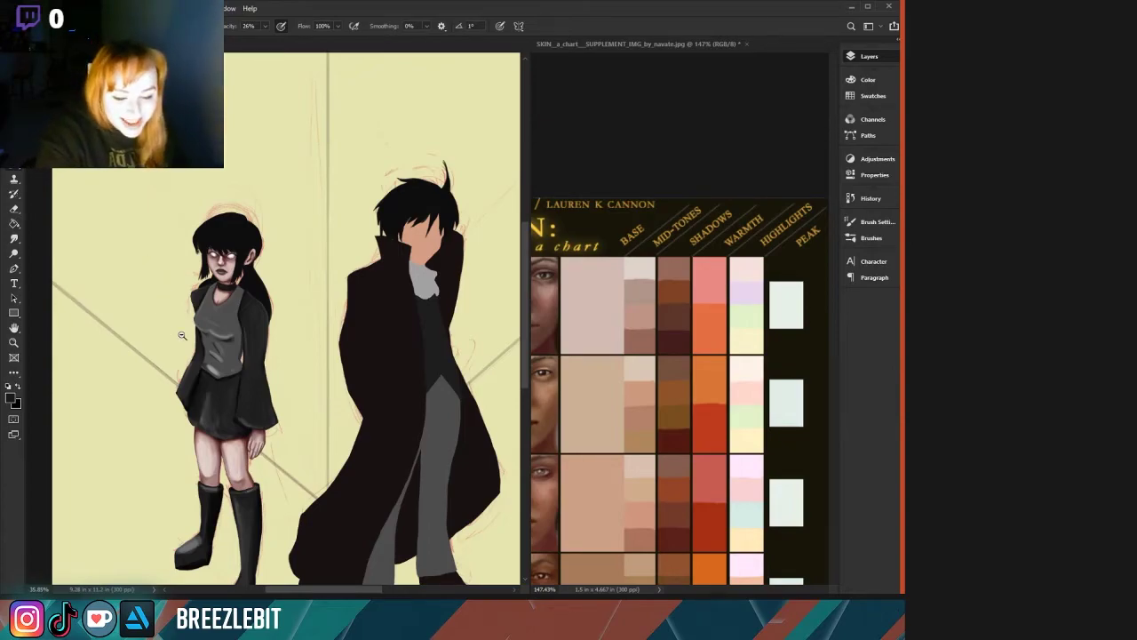
Shade the side of the top beside the near sleeve with sampled greys and a larger brush.
left_click_drag(183, 336, 239, 391)
left_click(310, 394, "alt")
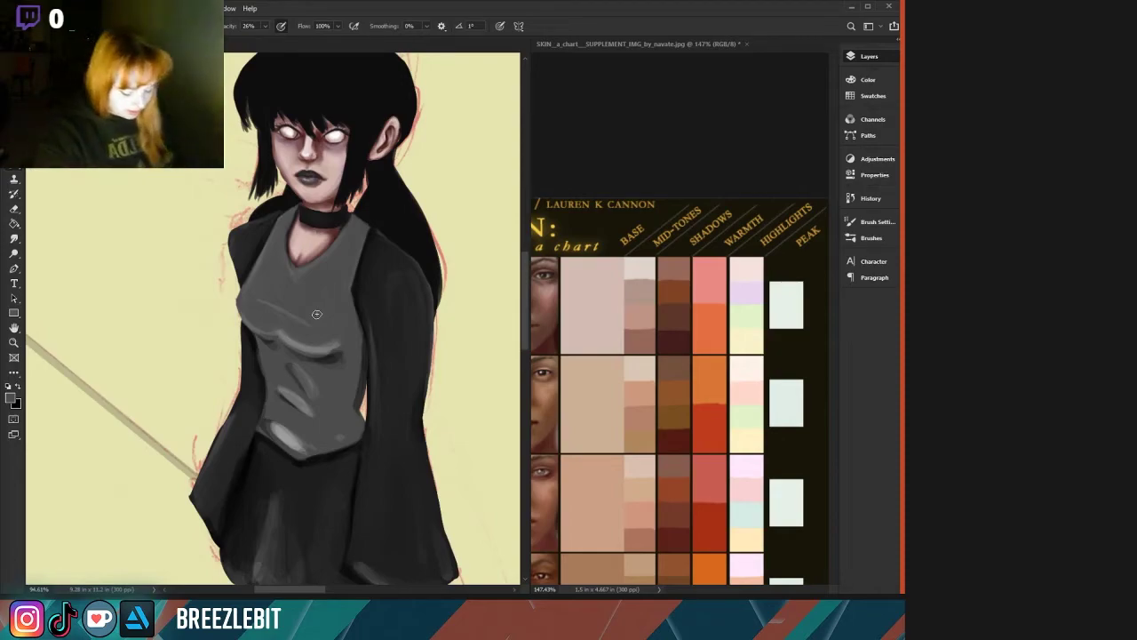
key("bracketright")
key("bracketright")
key("bracketright")
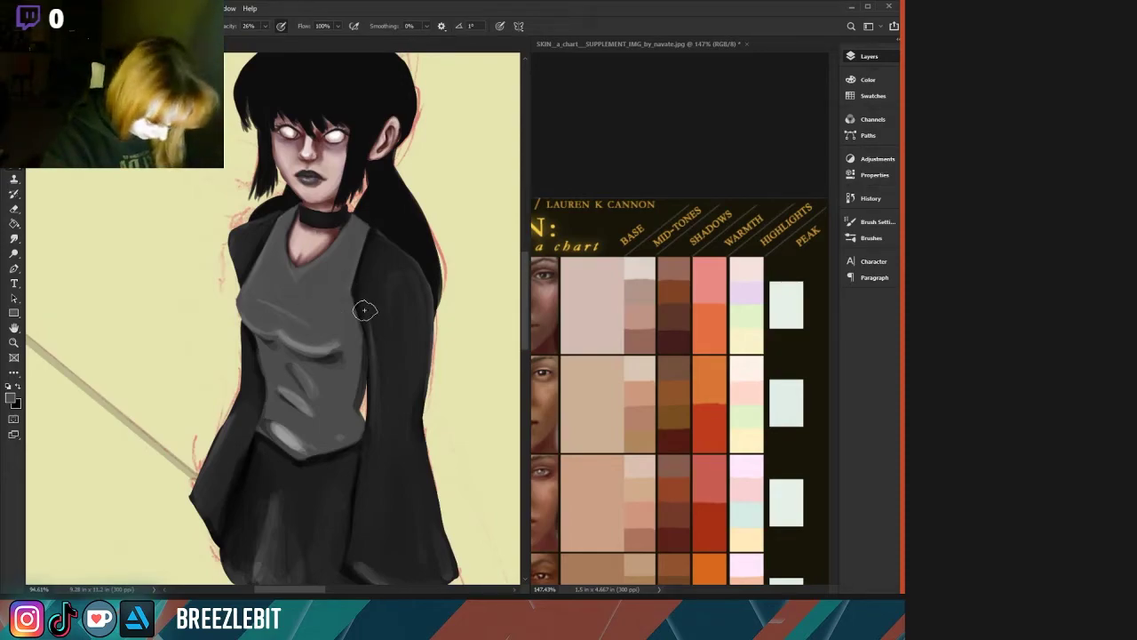
left_click(364, 379, "alt")
left_click_drag(358, 385, 355, 400)
left_click_drag(360, 351, 352, 404)
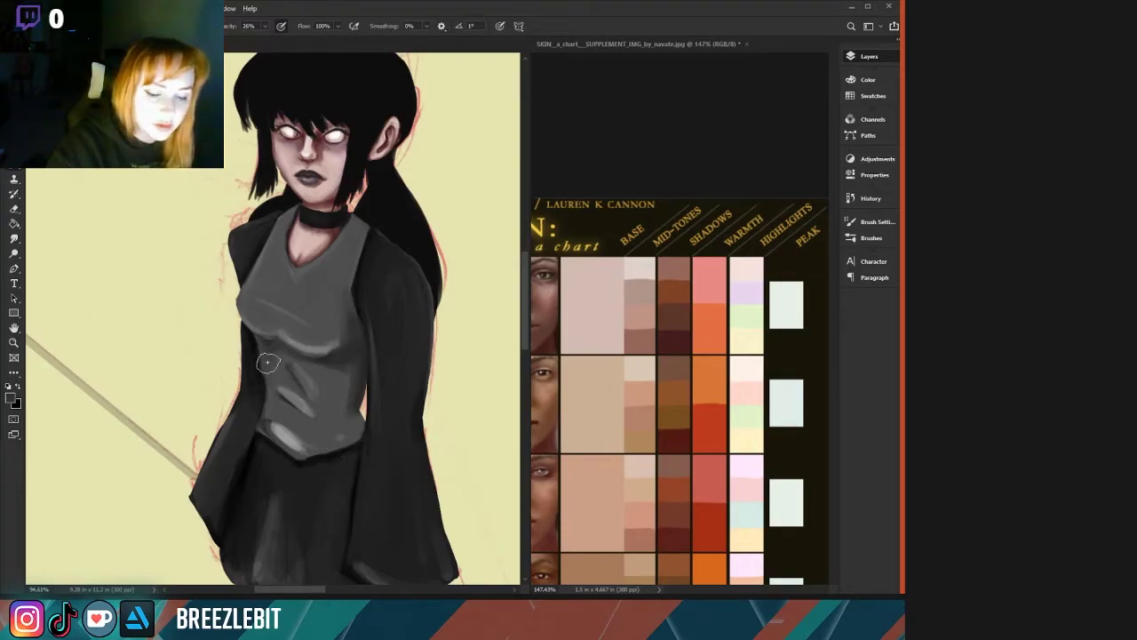
Blend the midriff folds and the bright hem highlight of the top into smooth greys sampled from the fabric.
left_click(291, 394, "alt")
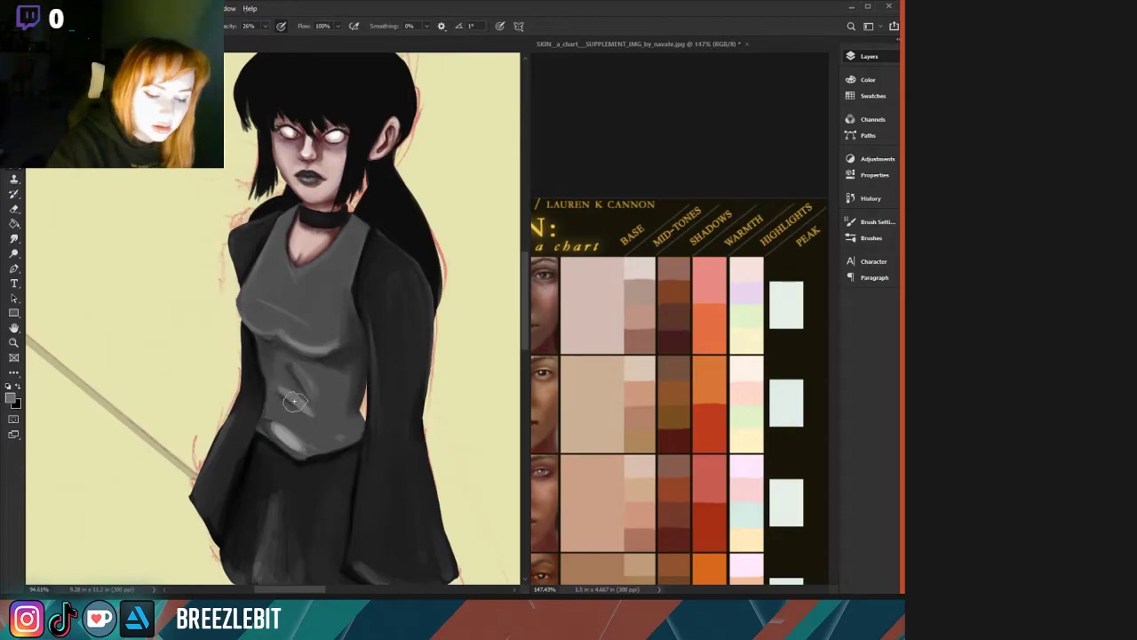
left_click(351, 400, "alt")
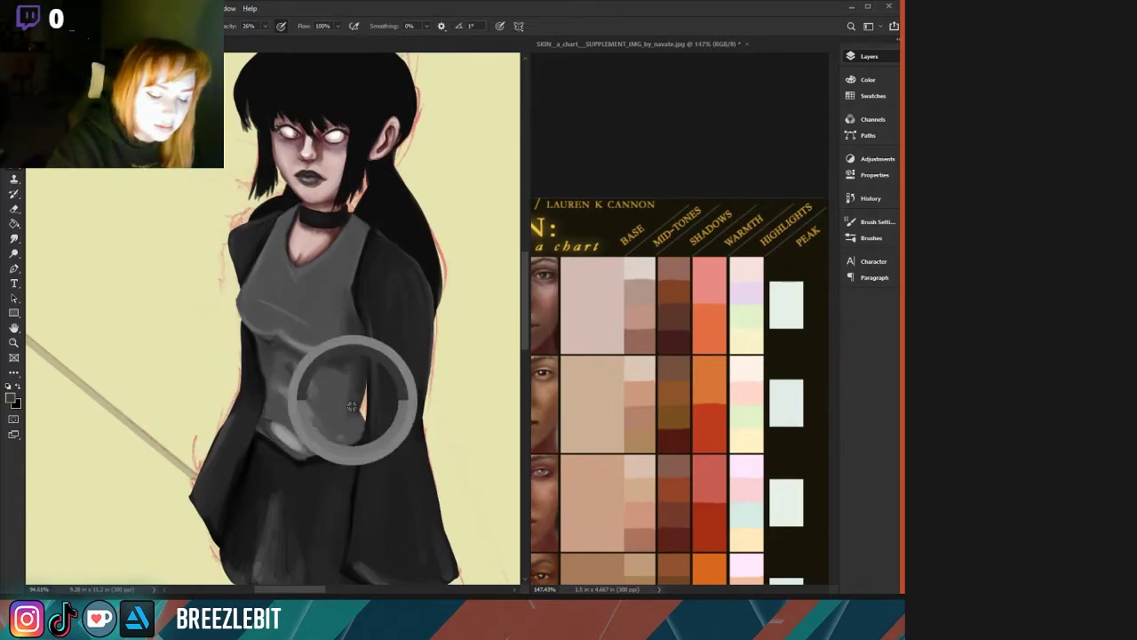
left_click(345, 480, "alt")
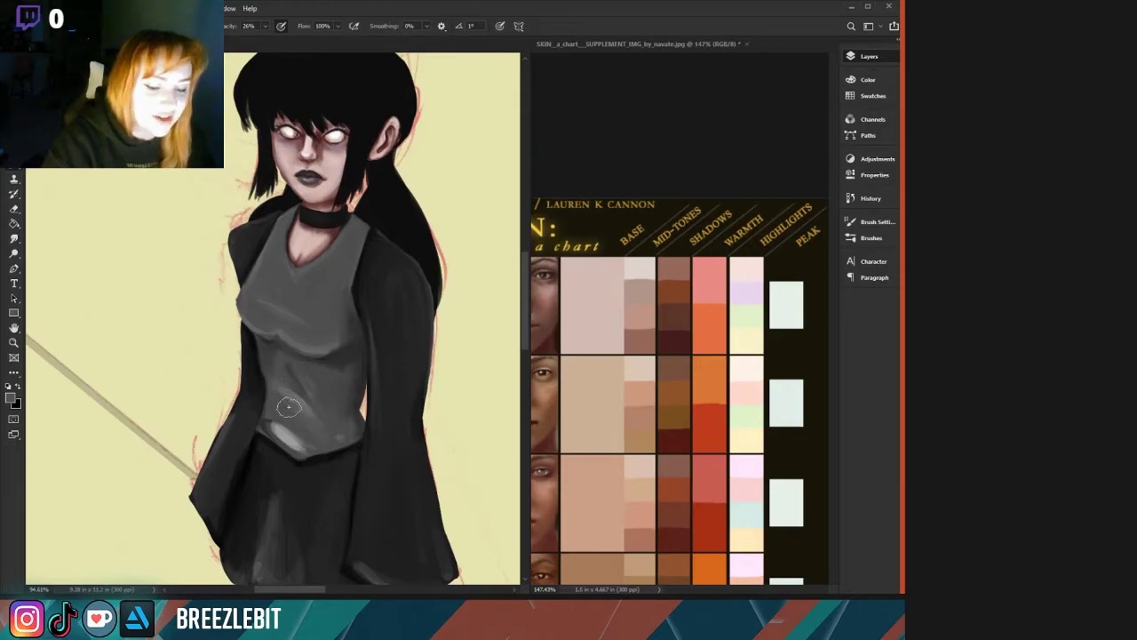
left_click_drag(296, 440, 278, 424)
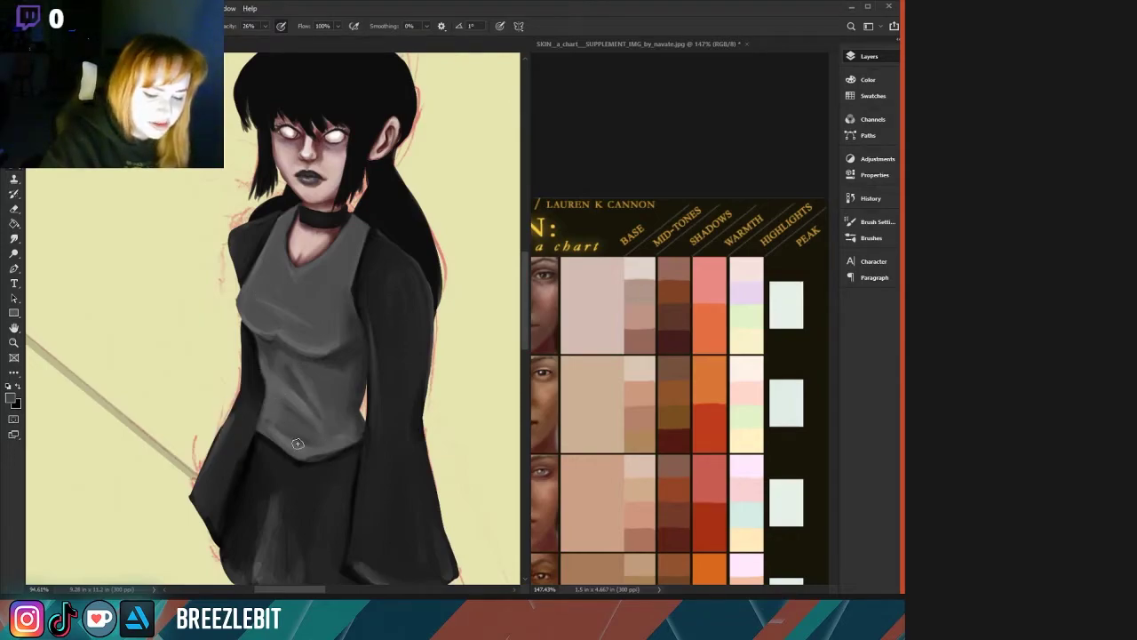
left_click(258, 356, "alt")
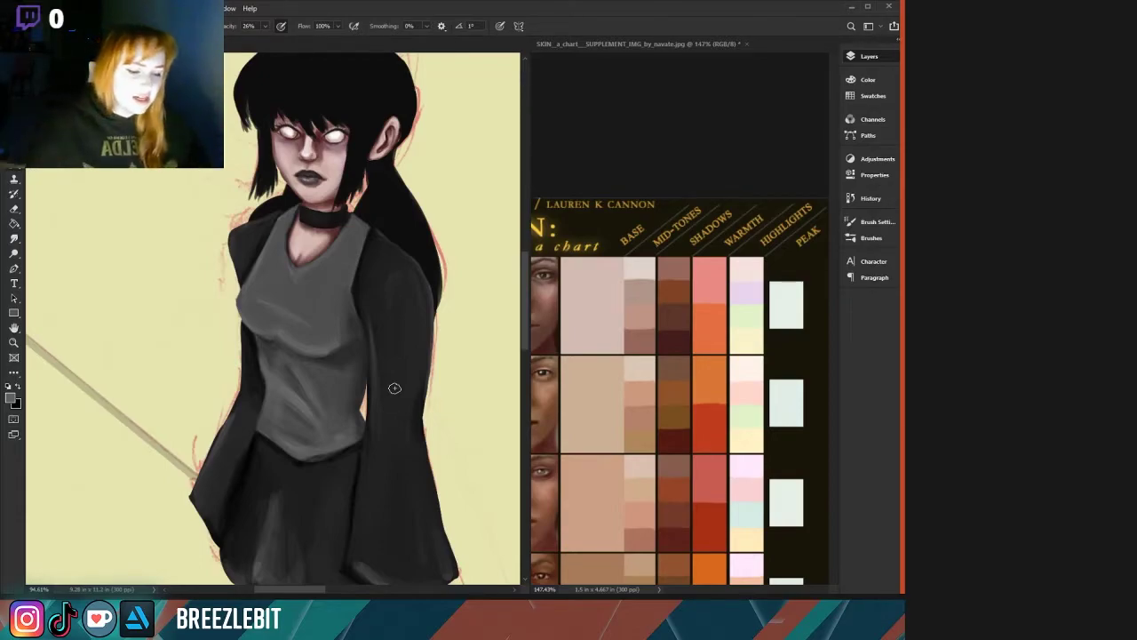
Paint over the skirt's grey highlights with a dark tone sampled from the far sleeve, using a larger brush.
key("space")
left_click_drag(224, 325, 252, 300)
left_click_drag(212, 429, 235, 284)
key("ctrl+space")
mouse_move(229, 352)
left_mouse_down()
mouse_move(148, 348)
mouse_move(205, 365)
mouse_move(265, 342)
left_mouse_up()
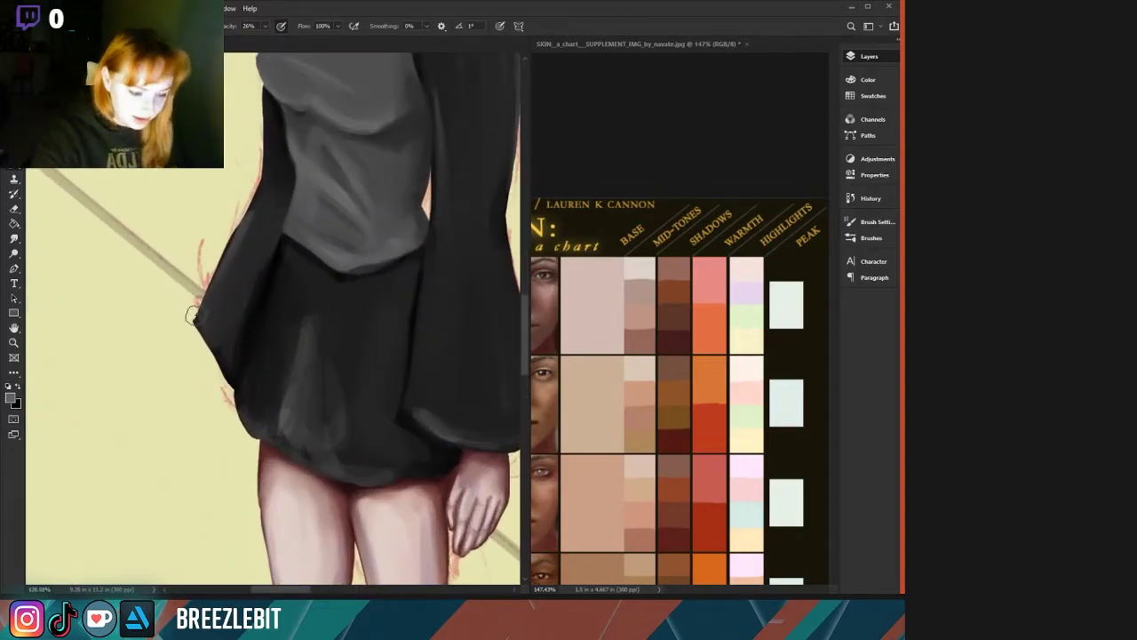
key("]")
key("]")
key("]")
left_click(214, 340, "alt")
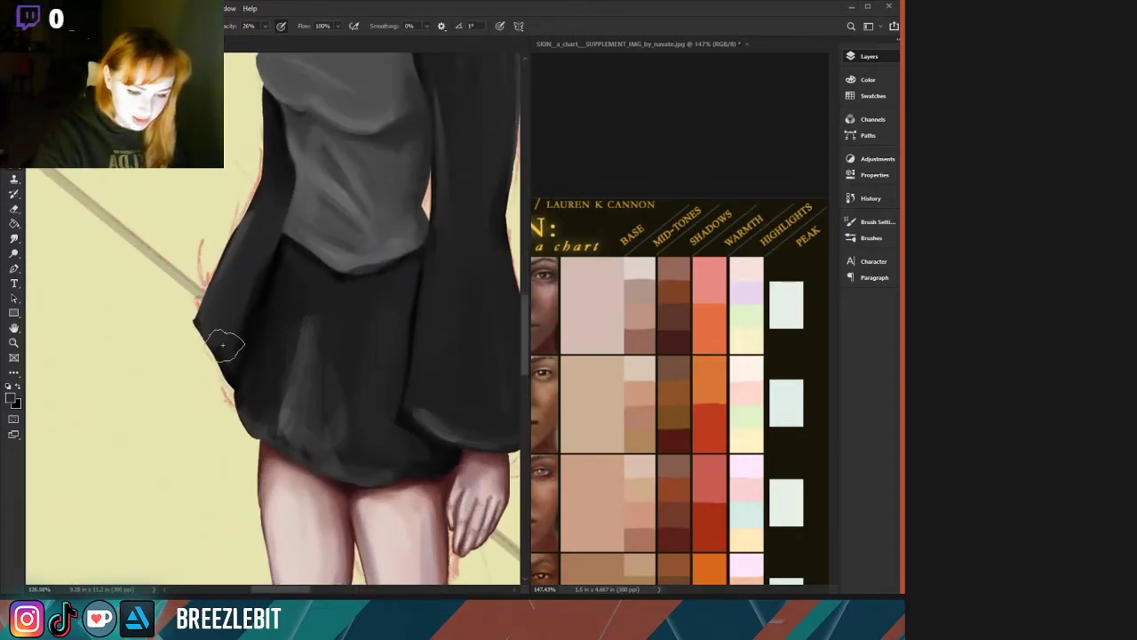
mouse_move(318, 341)
left_mouse_down()
mouse_move(310, 306)
mouse_move(305, 354)
mouse_move(299, 275)
left_mouse_up()
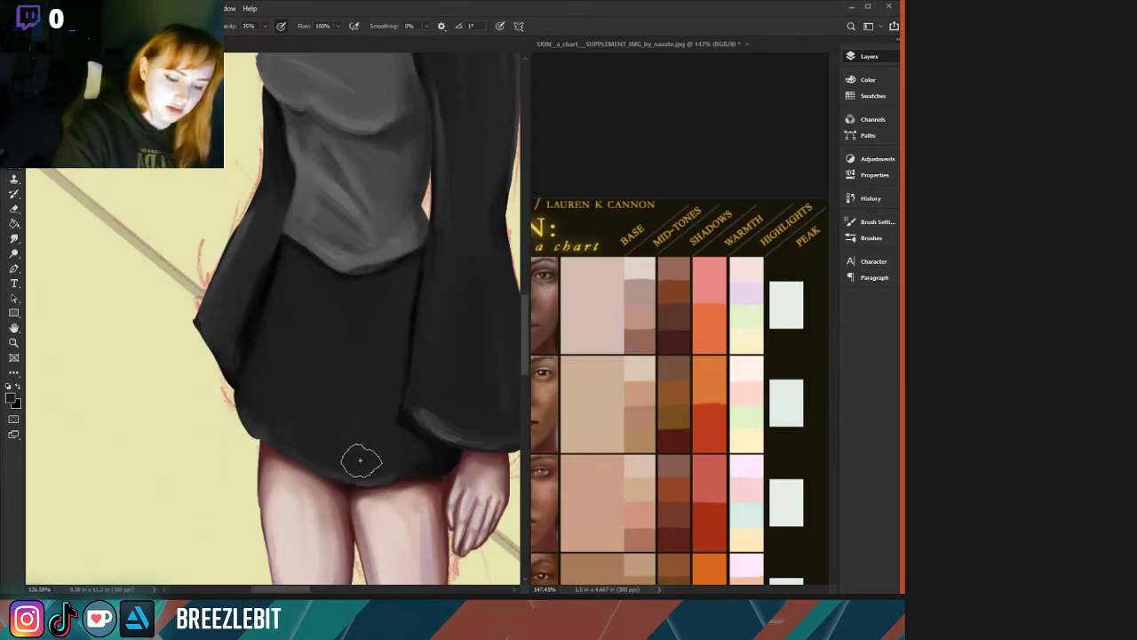
Refine the shading under the bust and along the waist and hem of the top with sampled greys at 35% opacity.
key("ctrl+space")
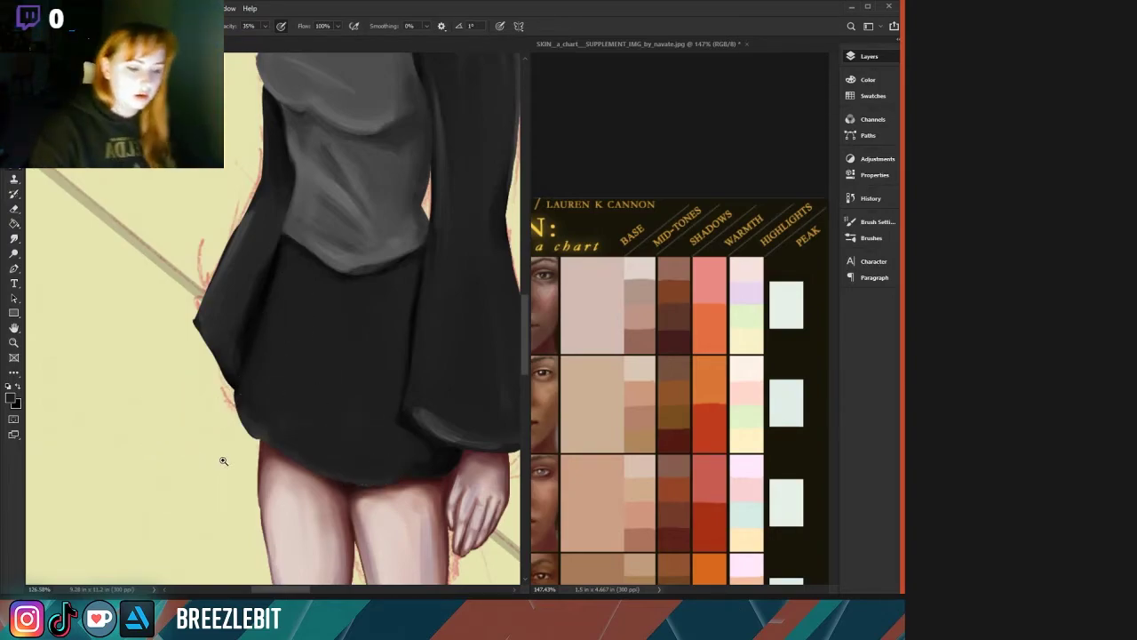
left_click_drag(223, 459, 173, 455)
scroll(174, 455, "up", 2)
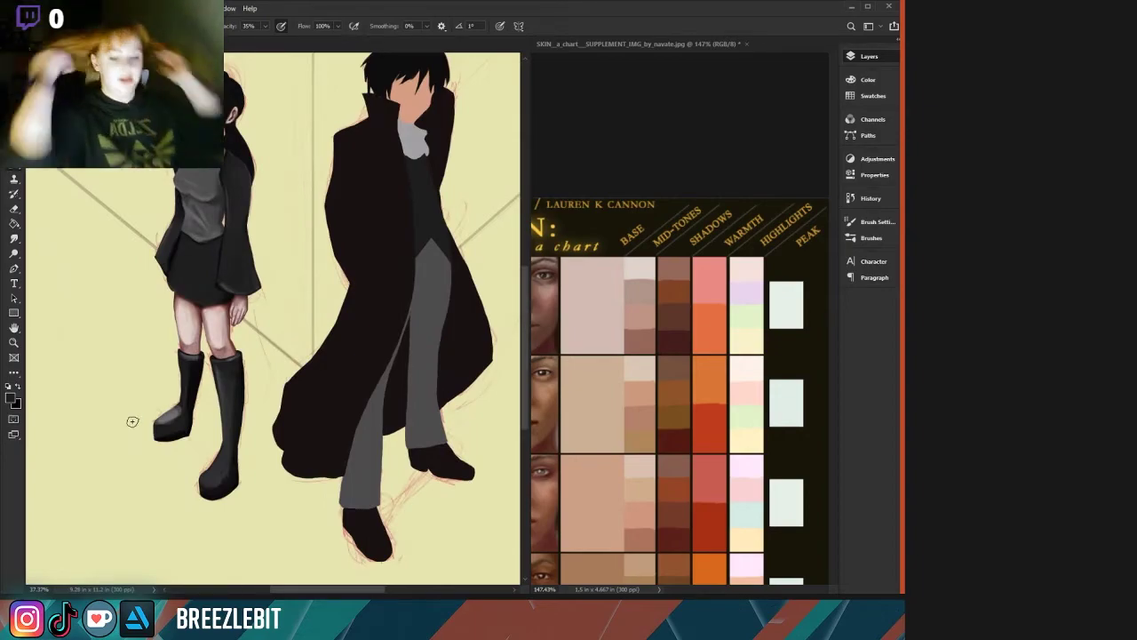
scroll(169, 211, "up", 3)
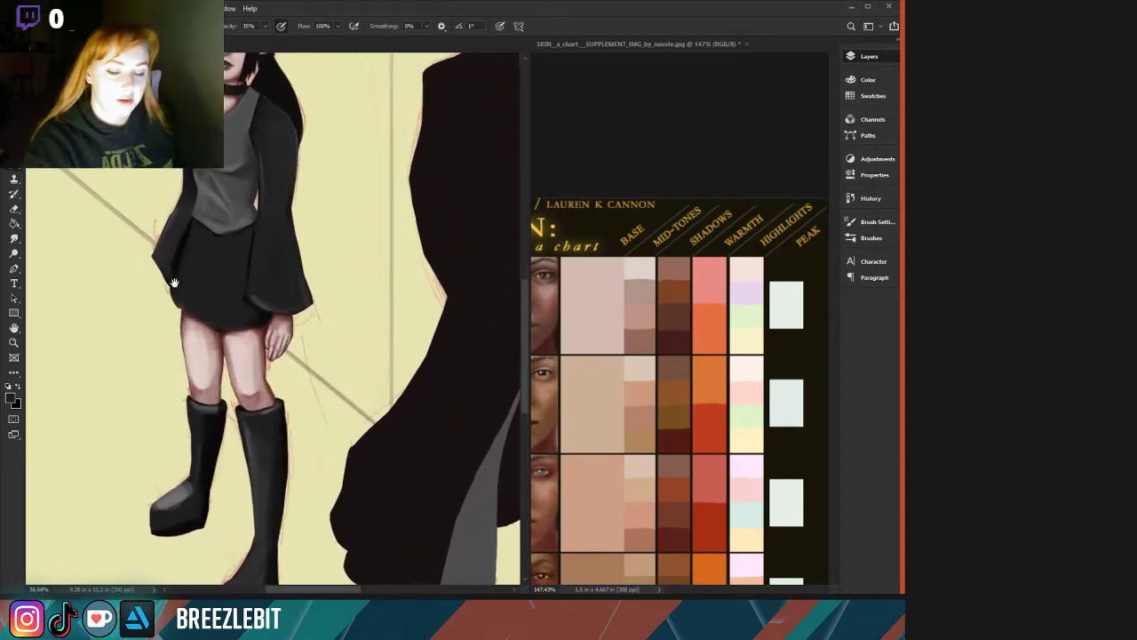
scroll(168, 292, "up", 2)
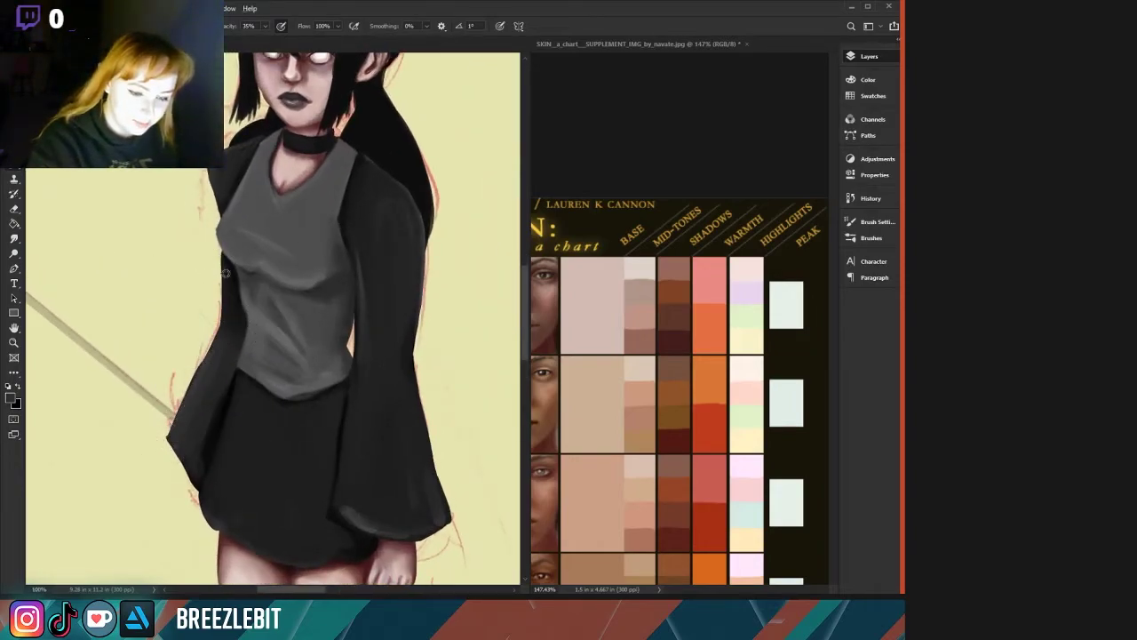
left_click(244, 231, "alt")
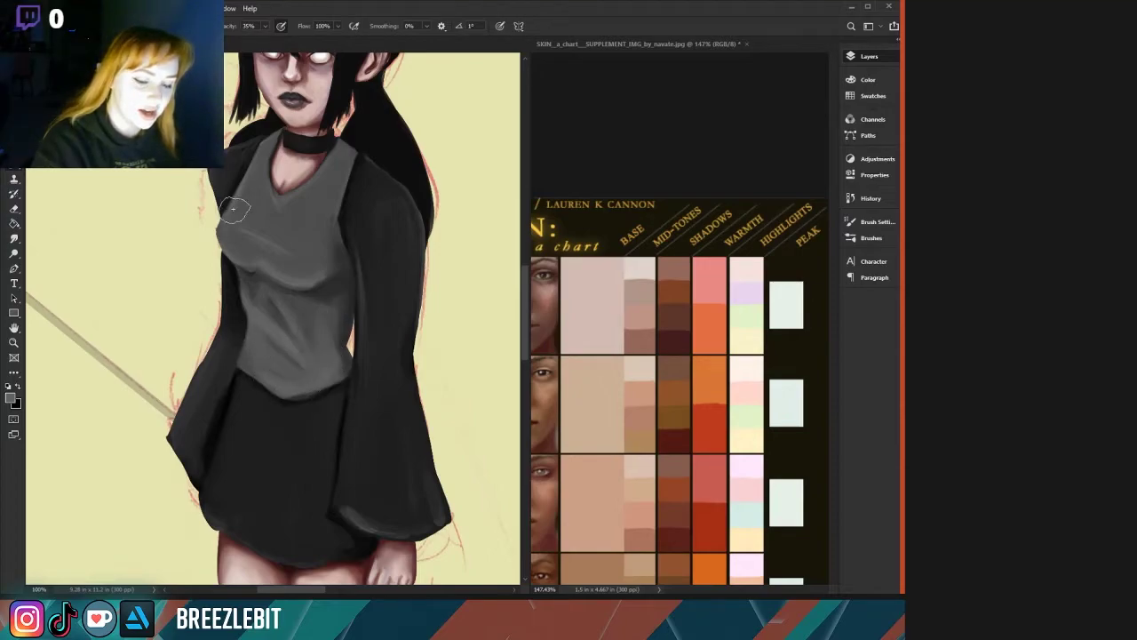
left_click(330, 291, "alt")
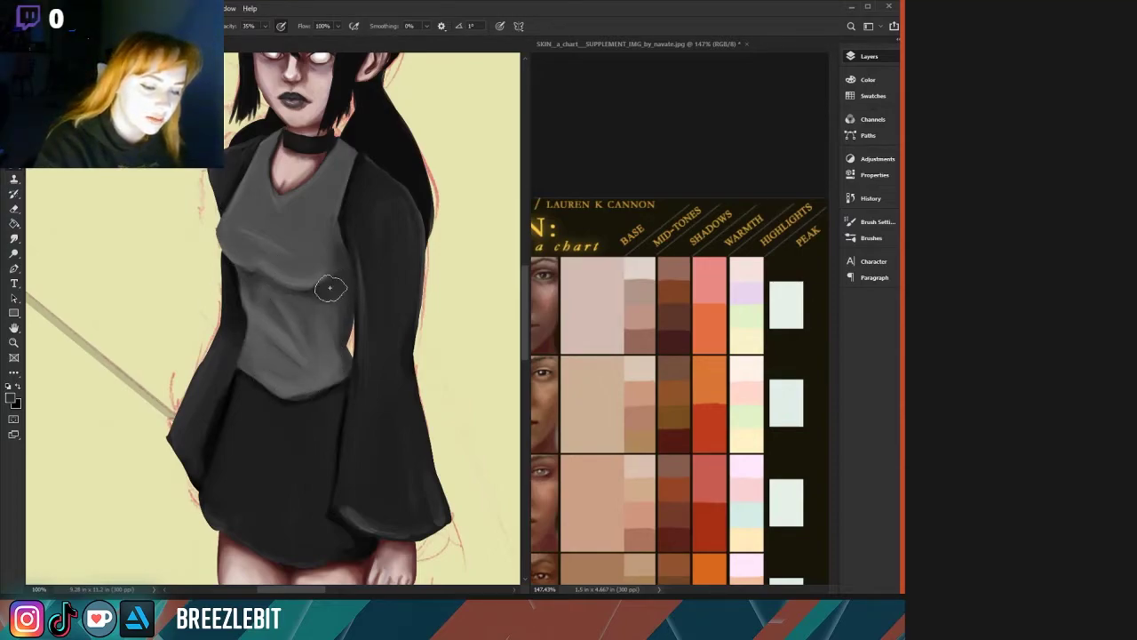
left_click(386, 359, "alt")
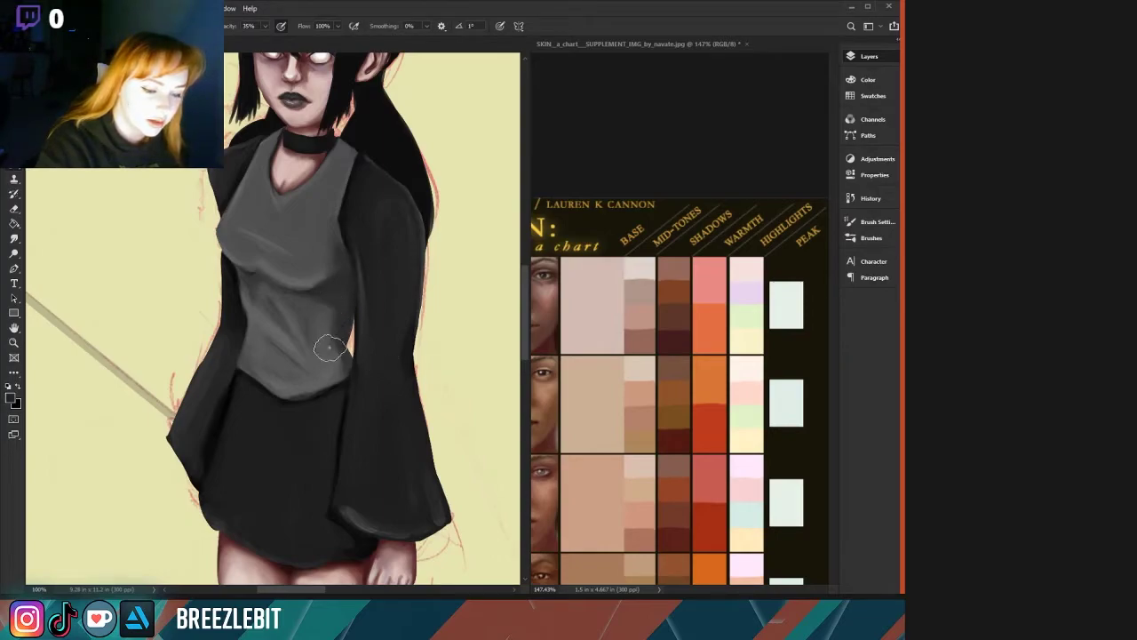
left_click_drag(309, 387, 328, 376)
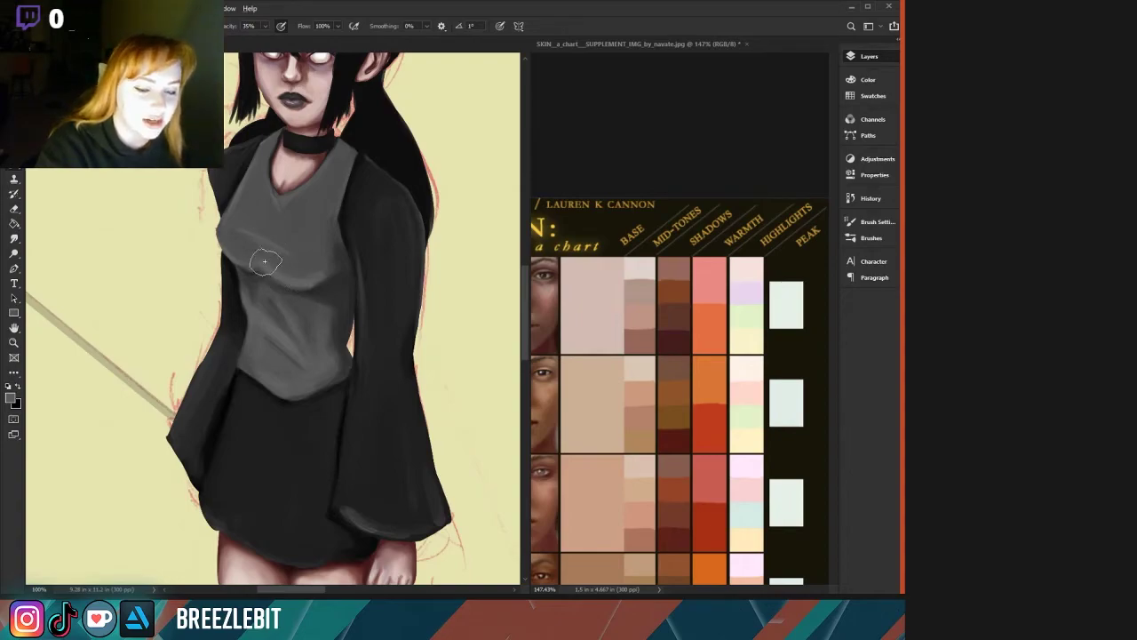
Touch up the choker, soften the top's shading with the Smudge tool and check the whole illustration.
left_click_drag(158, 381, 88, 418)
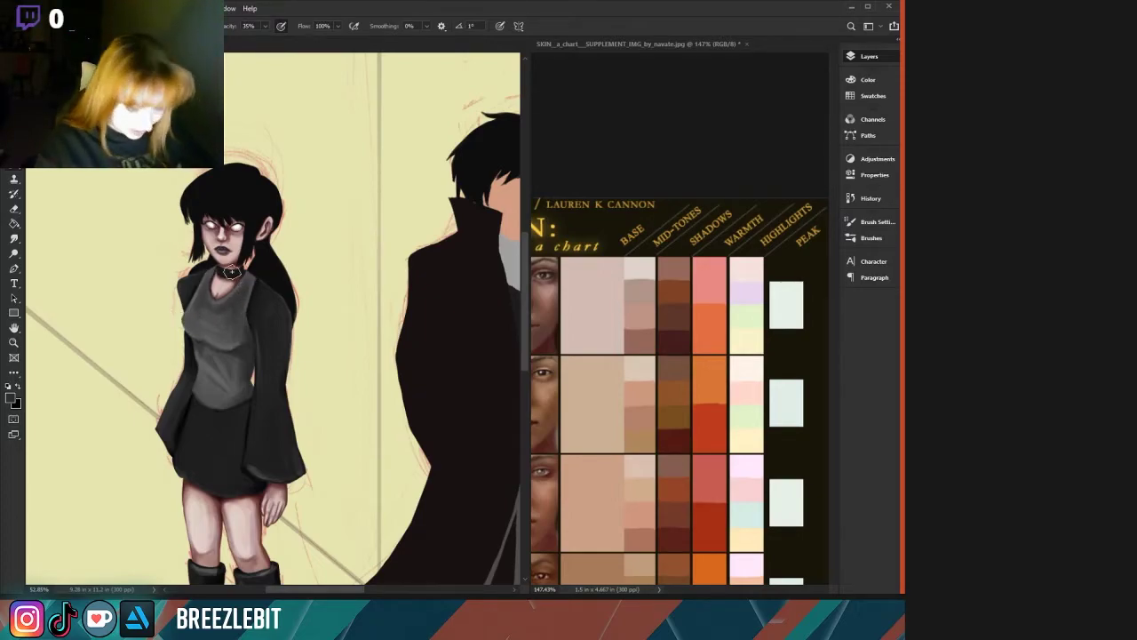
left_click_drag(231, 271, 238, 272)
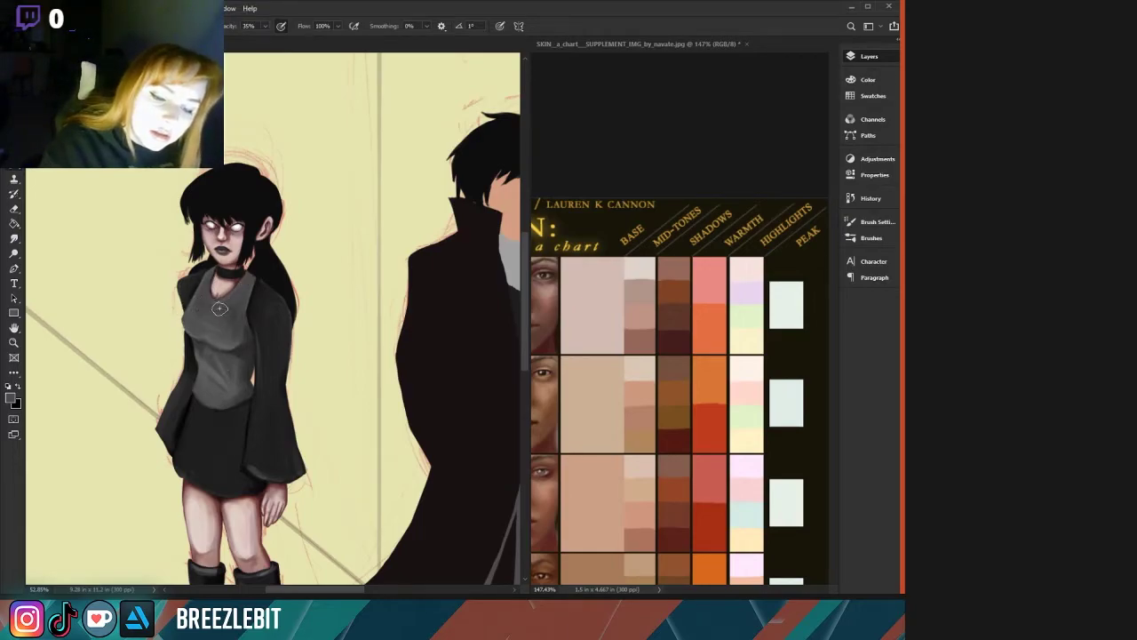
left_click(14, 239)
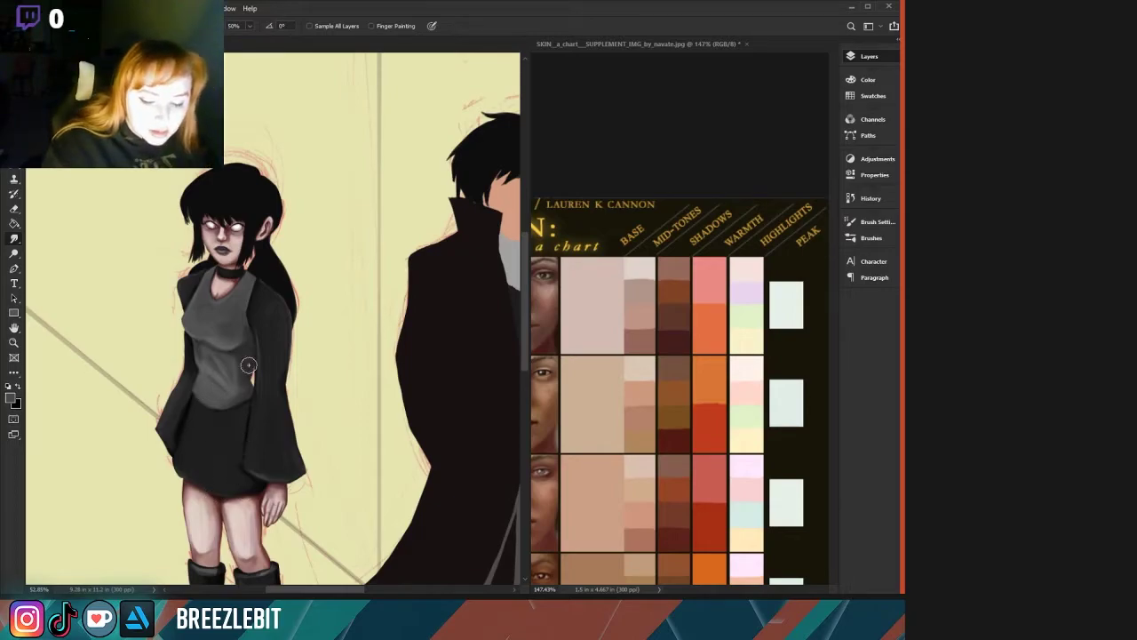
left_click_drag(179, 279, 109, 293)
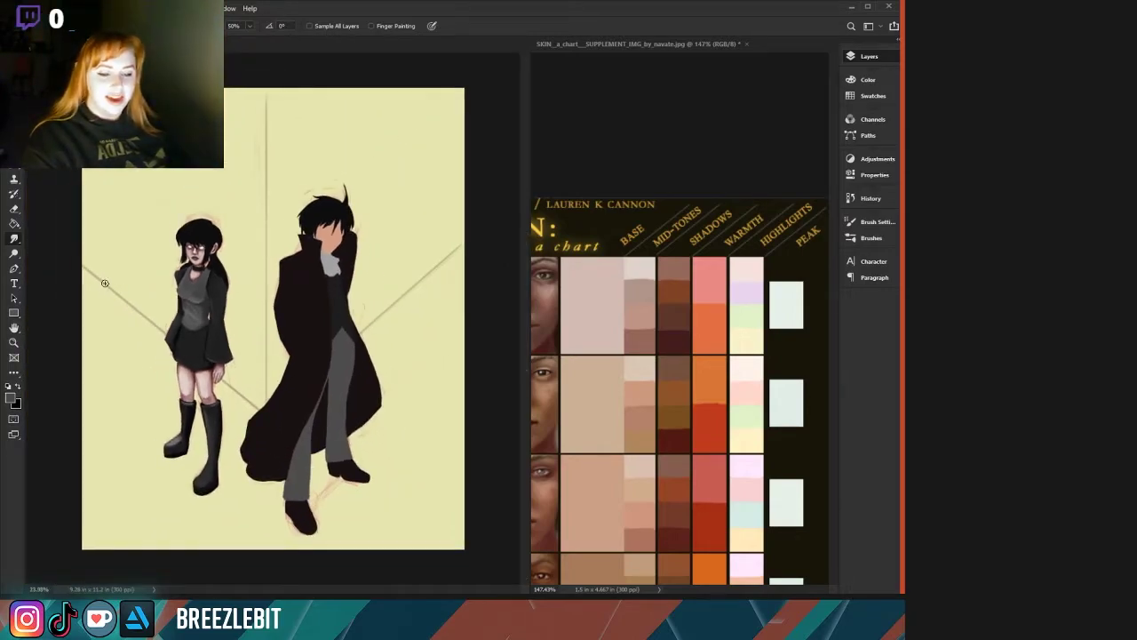
Inspect the skirt, sleeves and top, and compare the clothing with and without the last tonal change.
left_click_drag(181, 359, 257, 376)
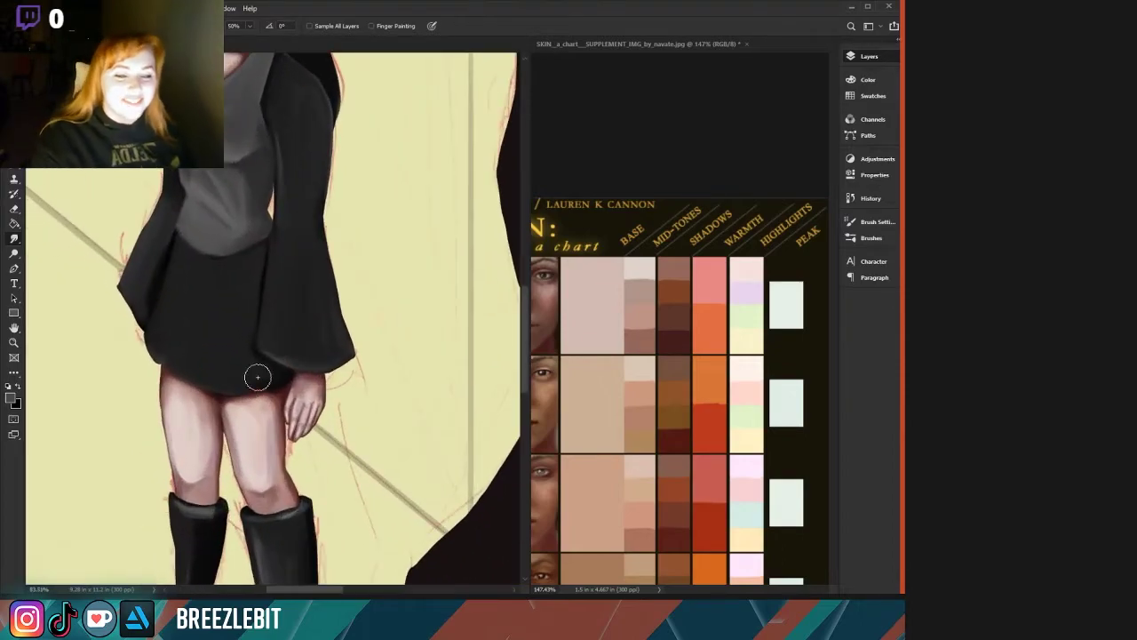
left_click_drag(252, 93, 279, 208)
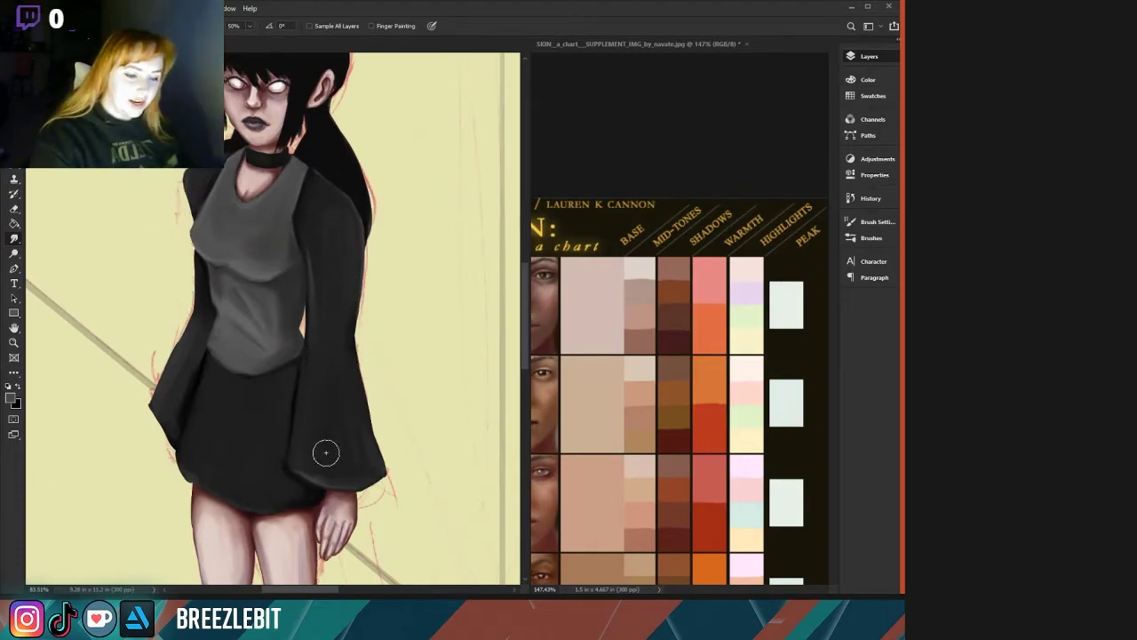
mouse_move(84, 136)
left_mouse_down()
mouse_move(95, 169)
mouse_move(177, 260)
left_mouse_up()
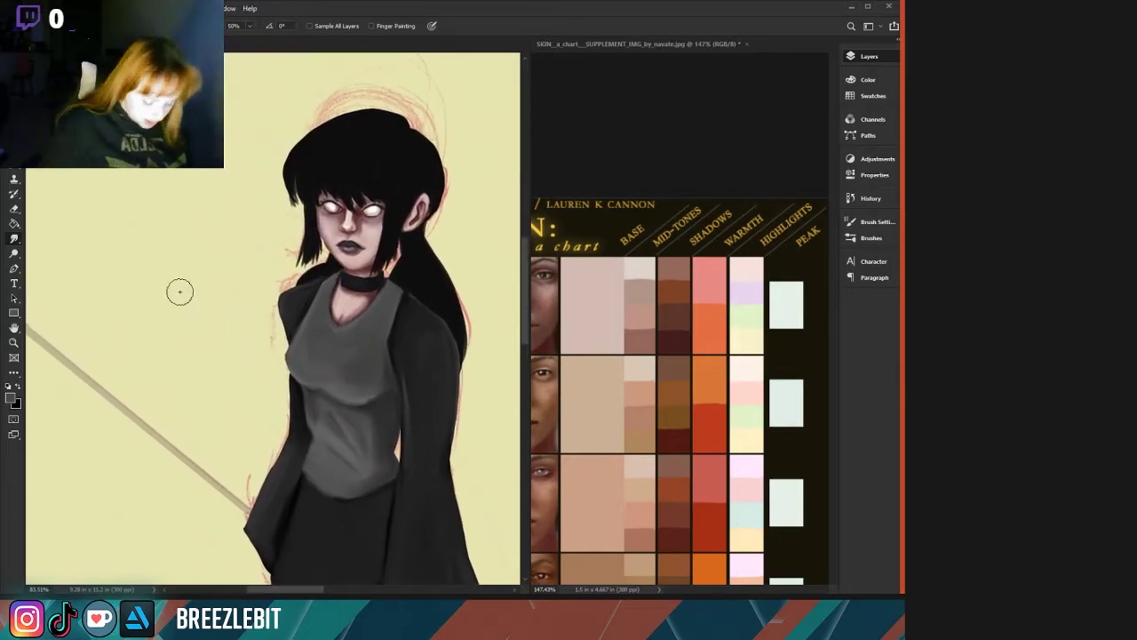
key("ctrl+z")
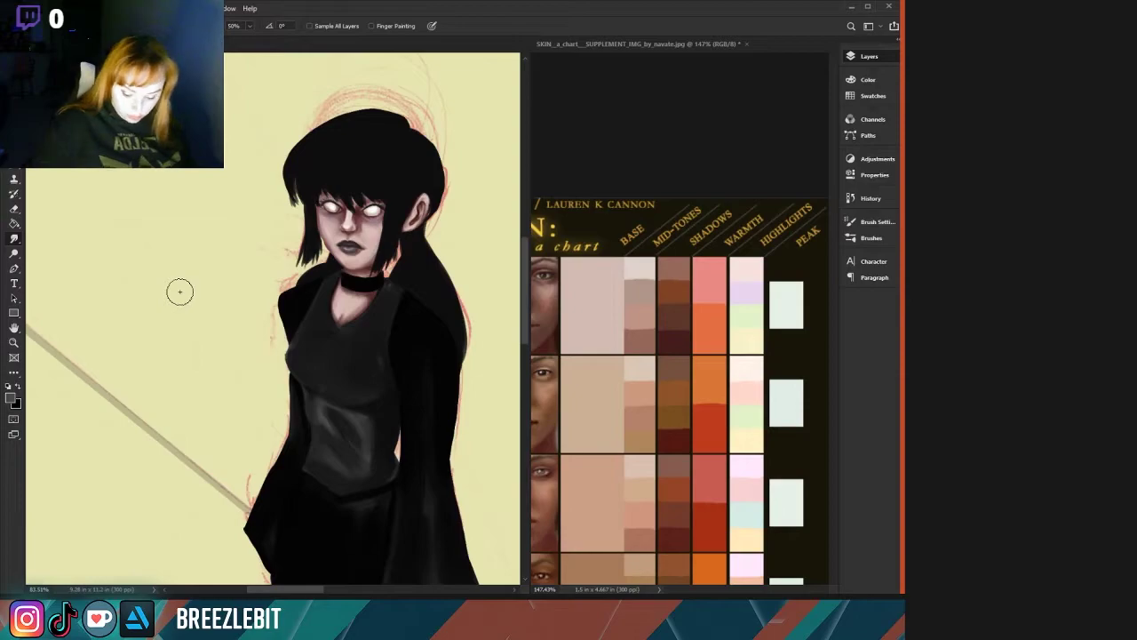
key("ctrl+shift+z")
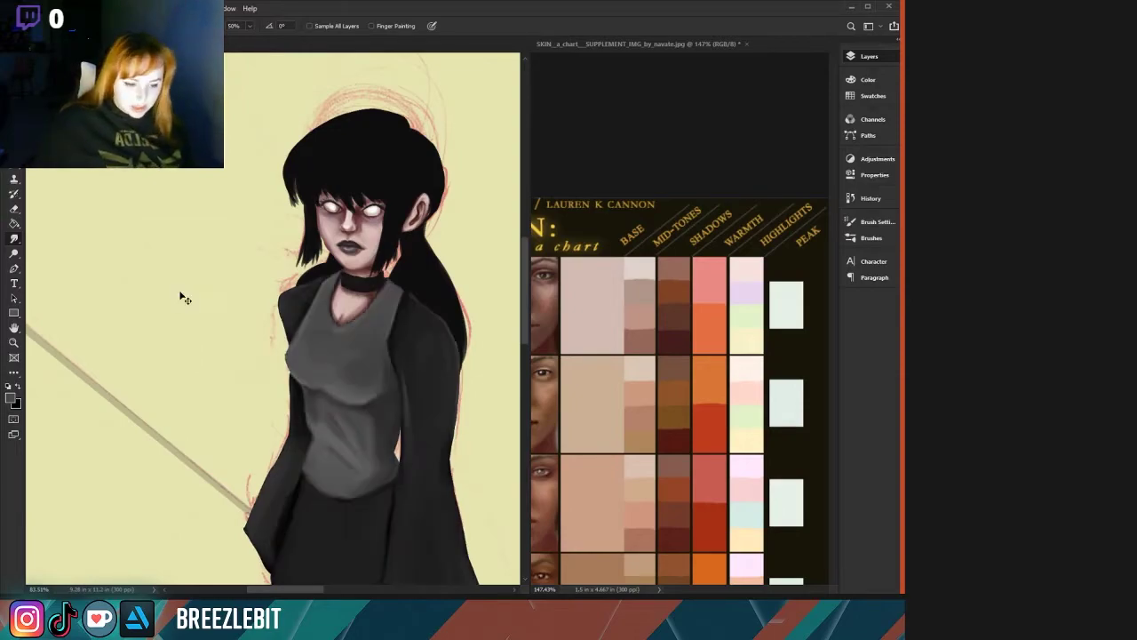
Refine the shading of the near sleeve and the top with a smaller brush, using tones sampled from each garment.
key("b")
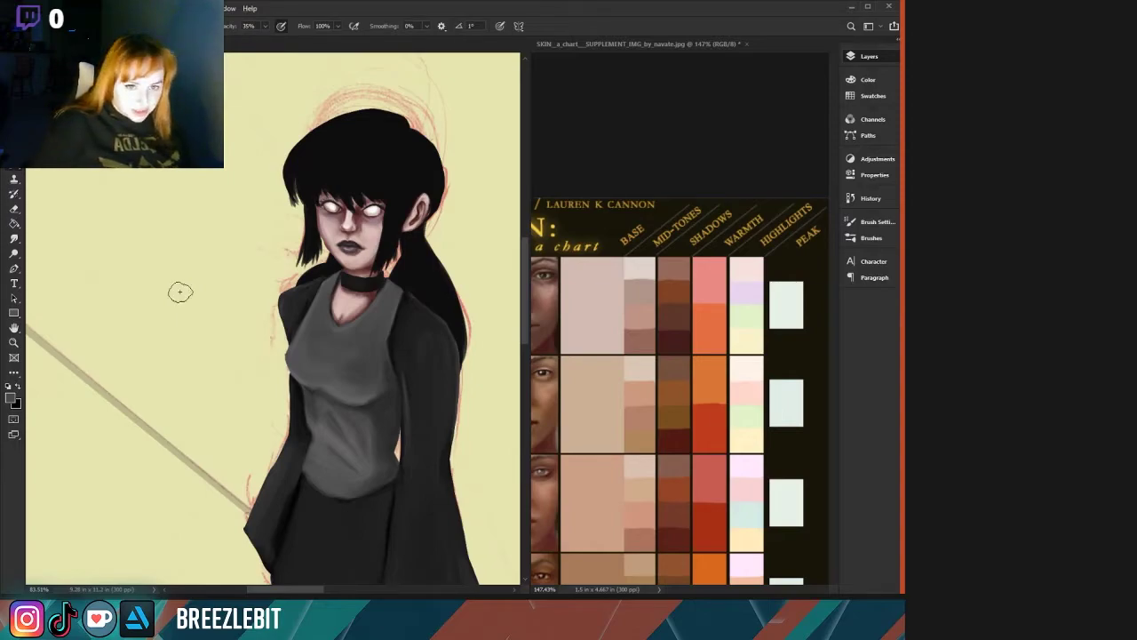
key("bracketleft")
key("bracketleft")
key("bracketleft")
key("bracketleft")
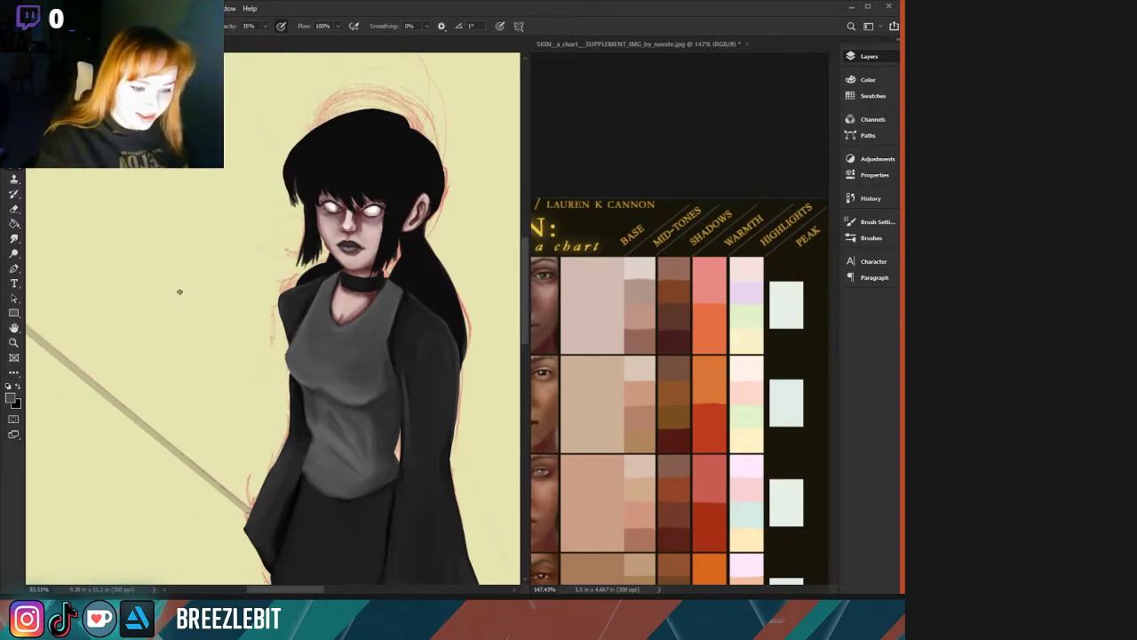
left_click(419, 410, "alt")
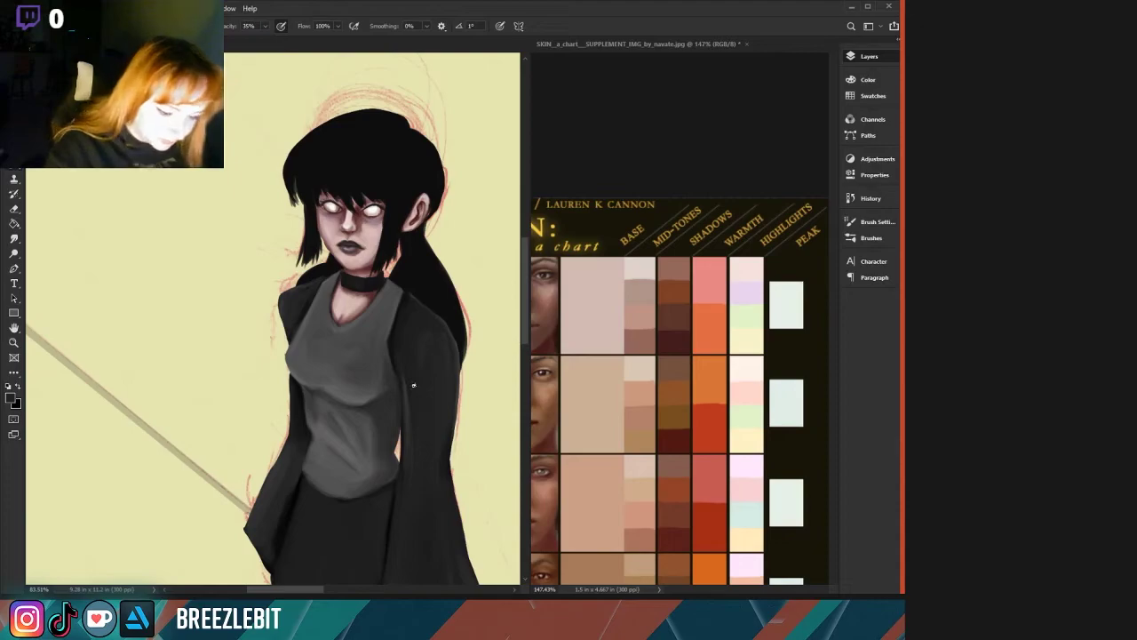
left_click(311, 372, "alt")
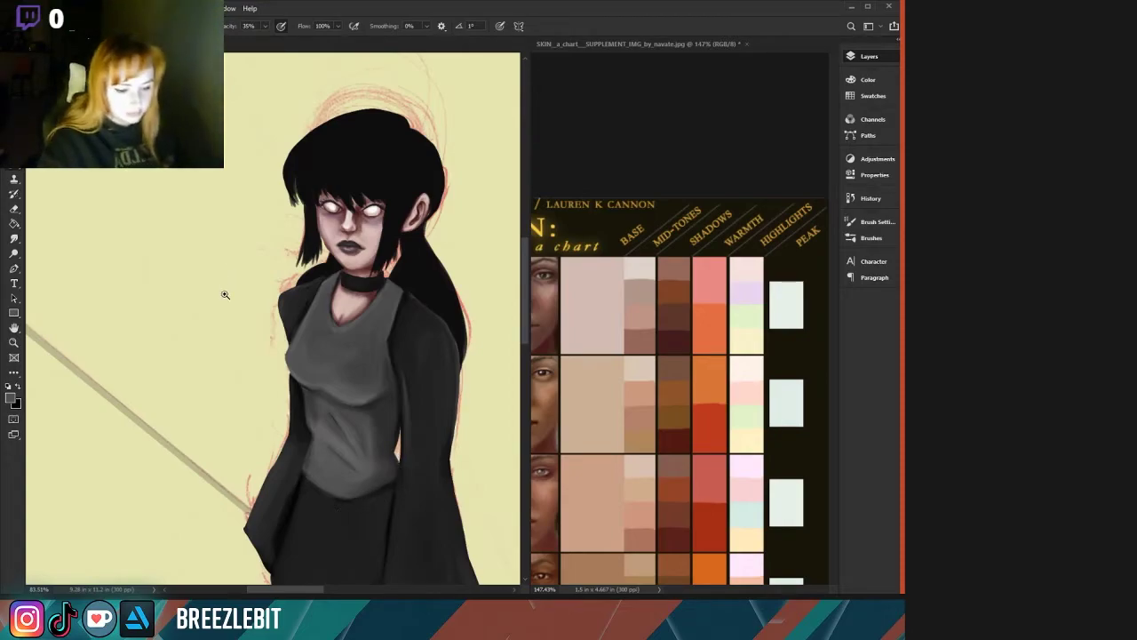
Darken the sleeve and waist edges with a tone sampled beside the waist, and paint vertical folds into the skirt.
key("ctrl+0")
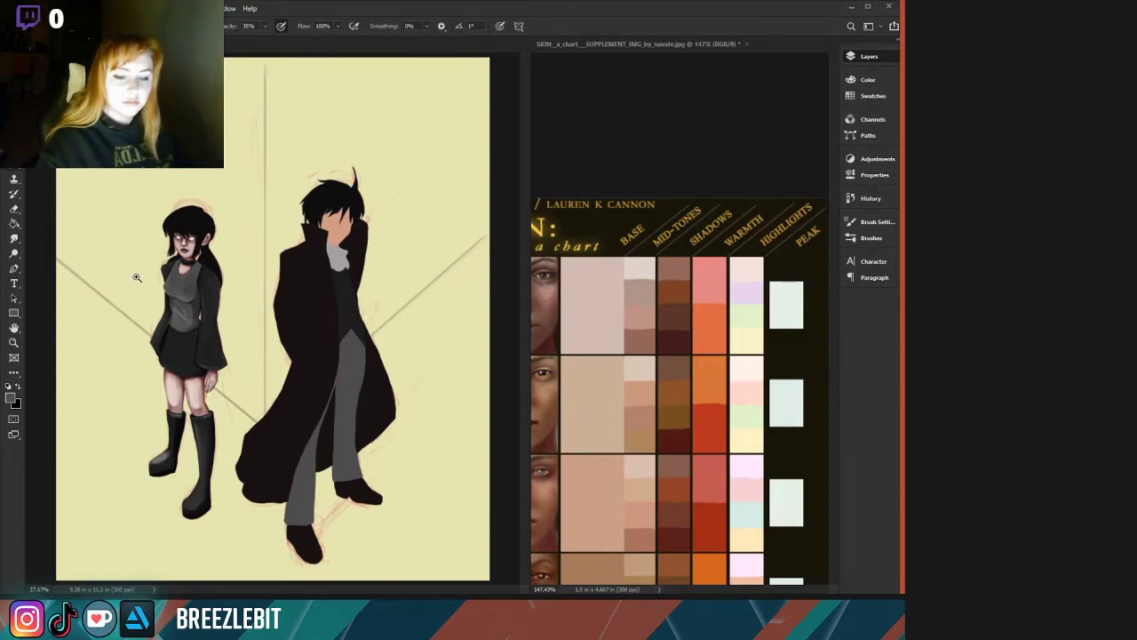
left_click_drag(137, 277, 210, 284)
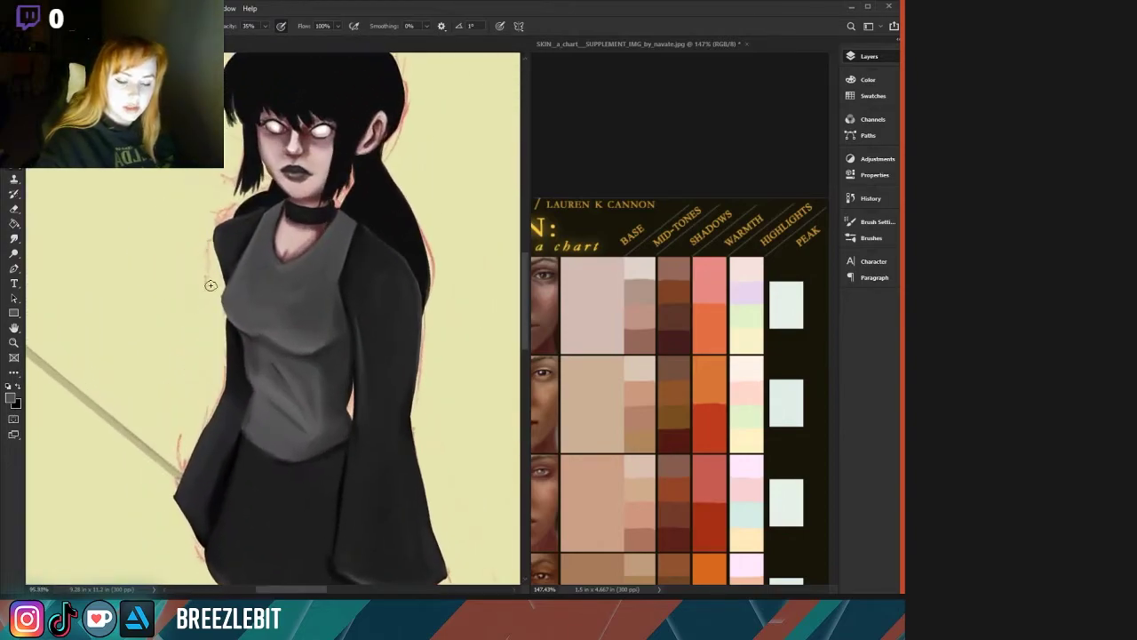
left_click(241, 407, "alt")
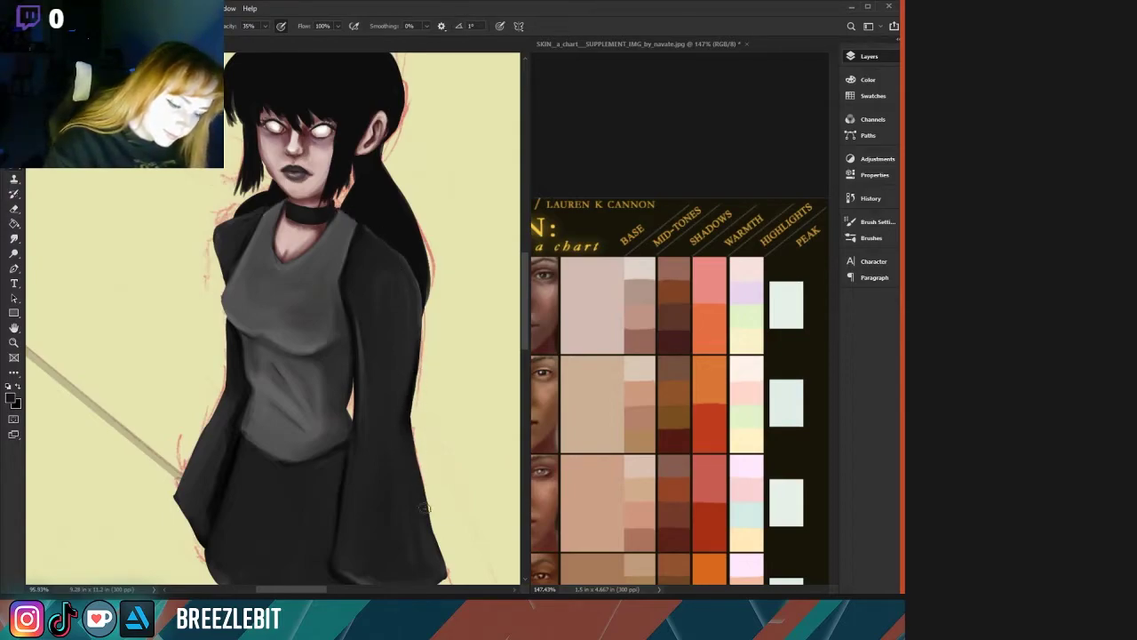
scroll(122, 256, "down", 3)
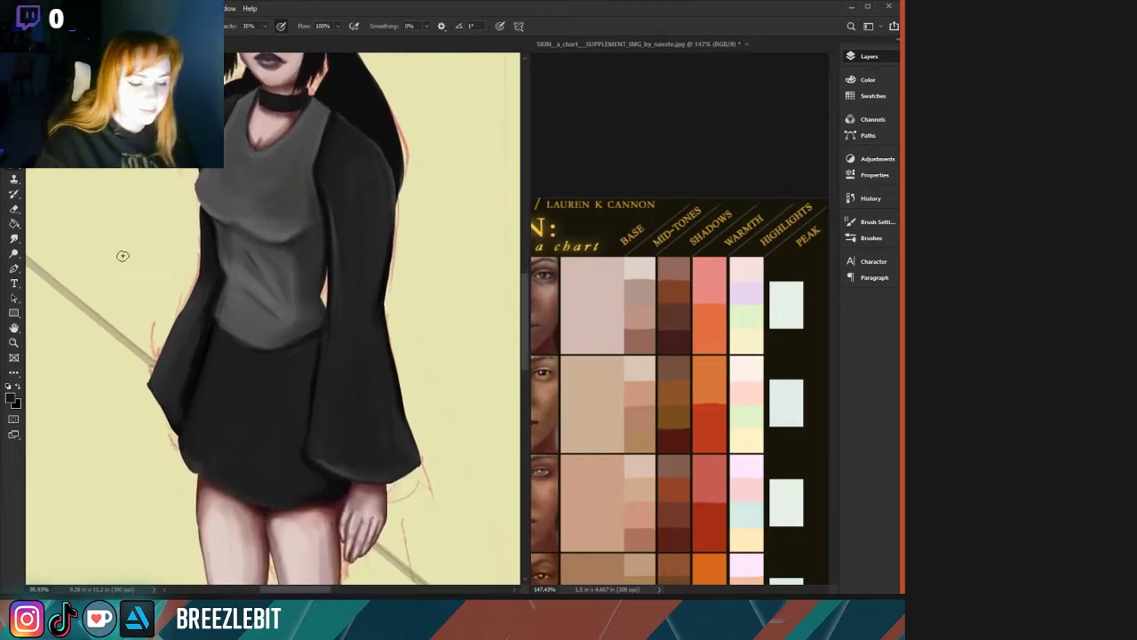
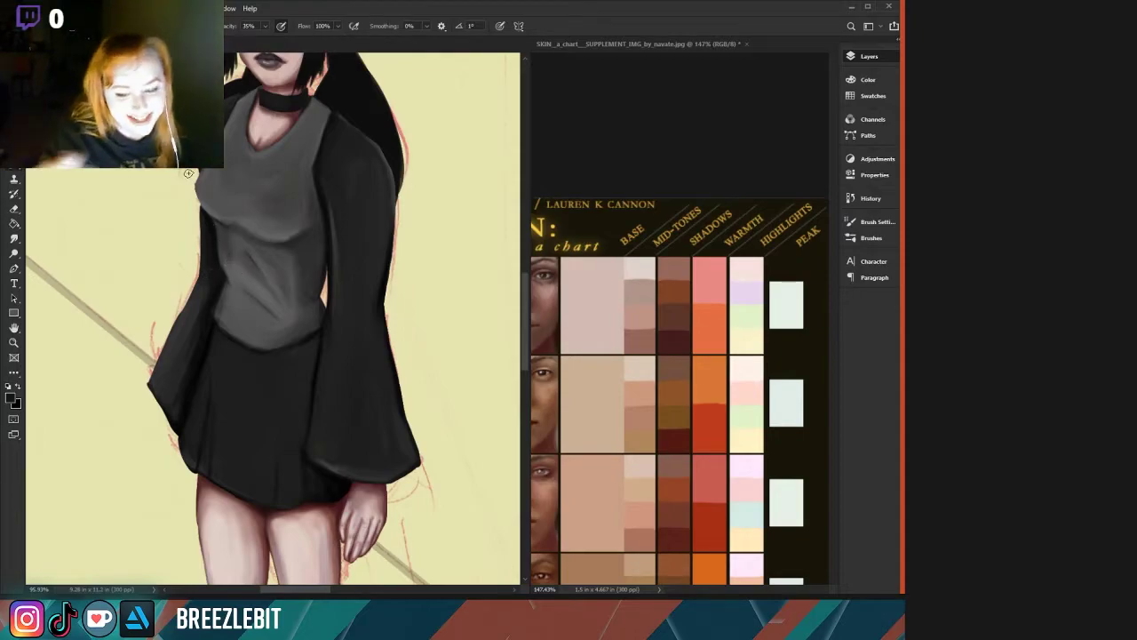
left_click(220, 272, "alt")
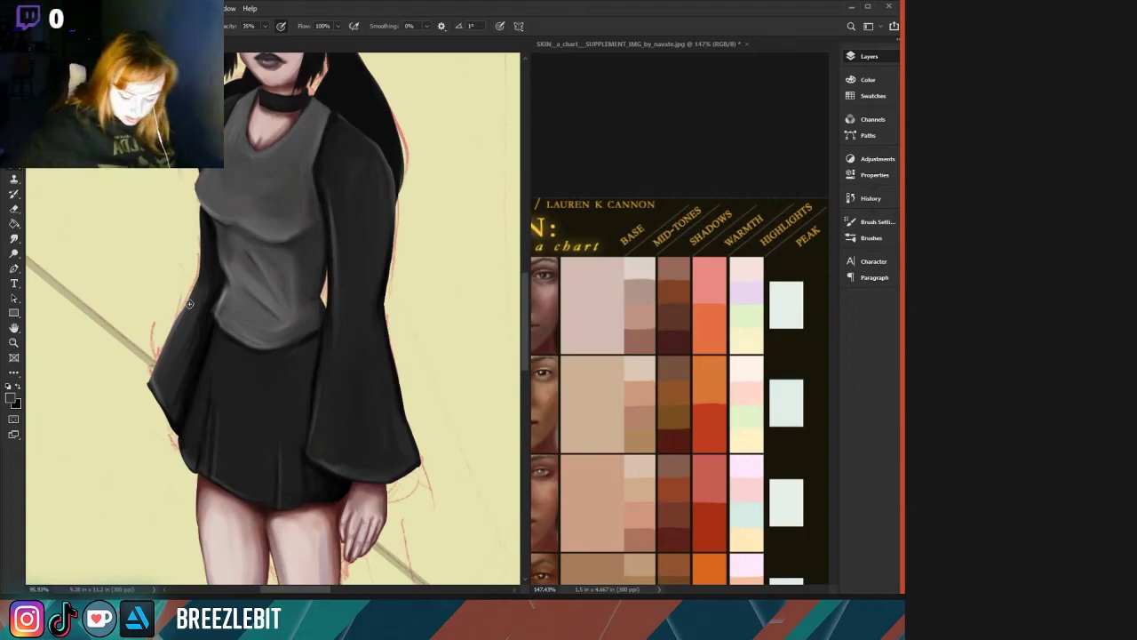
Examine the whole illustration and the girl's outfit at several zoom levels to judge the new skirt folds.
key("z")
left_click_drag(126, 293, 68, 284)
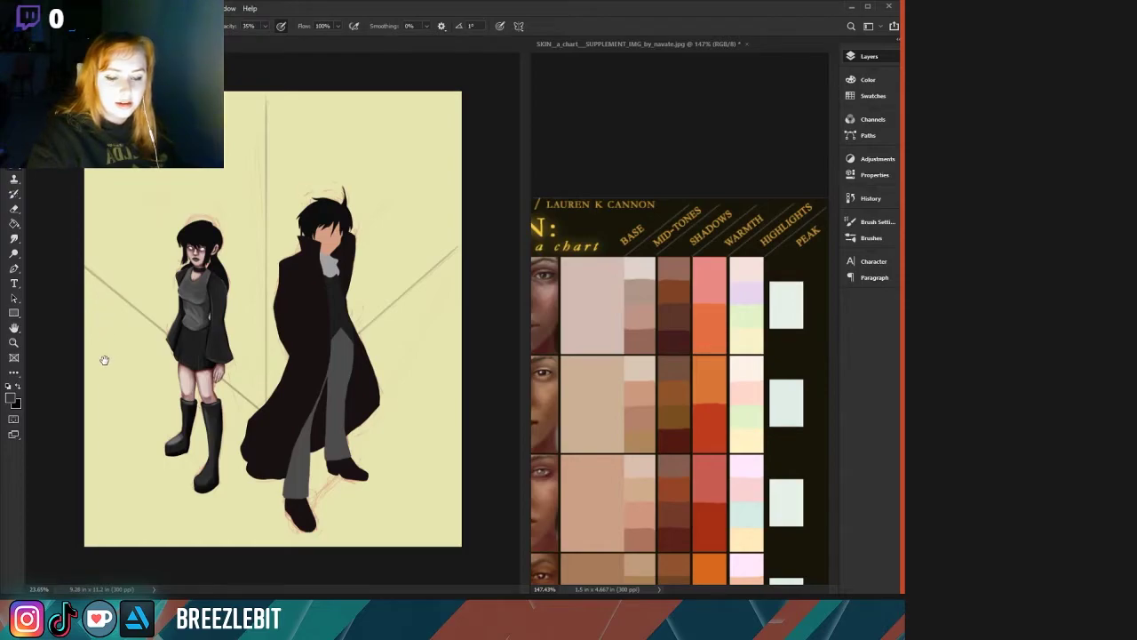
scroll(112, 356, "up", 4)
mouse_move(269, 397)
left_mouse_down()
mouse_move(266, 447)
mouse_move(246, 429)
mouse_move(245, 457)
left_mouse_up()
scroll(147, 333, "down", 5)
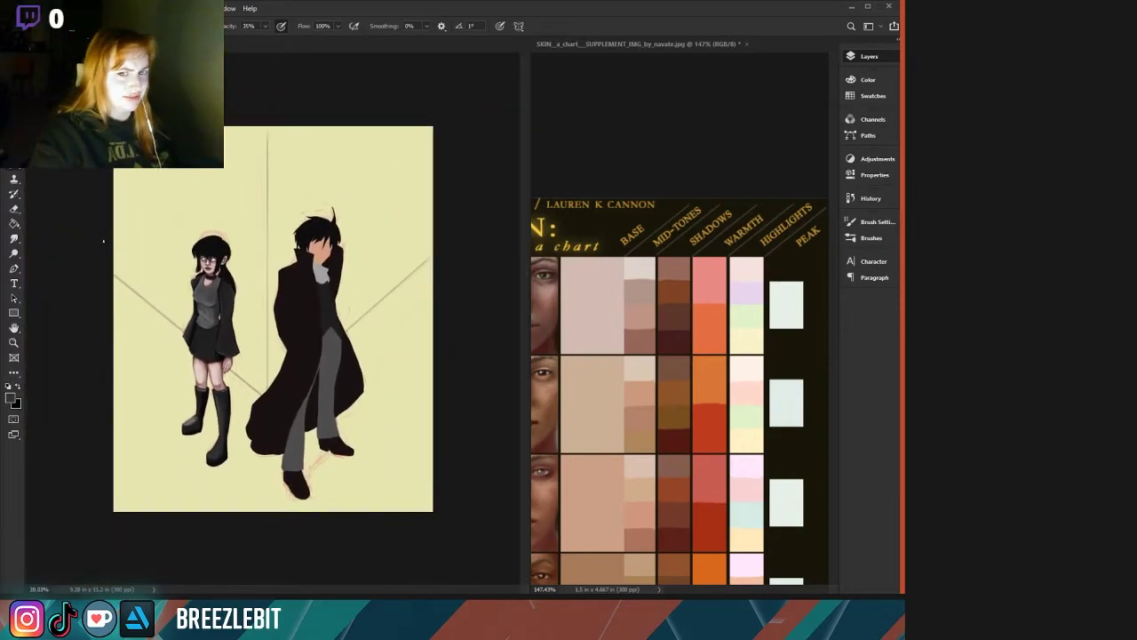
scroll(131, 298, "up", 4)
scroll(132, 298, "down", 1)
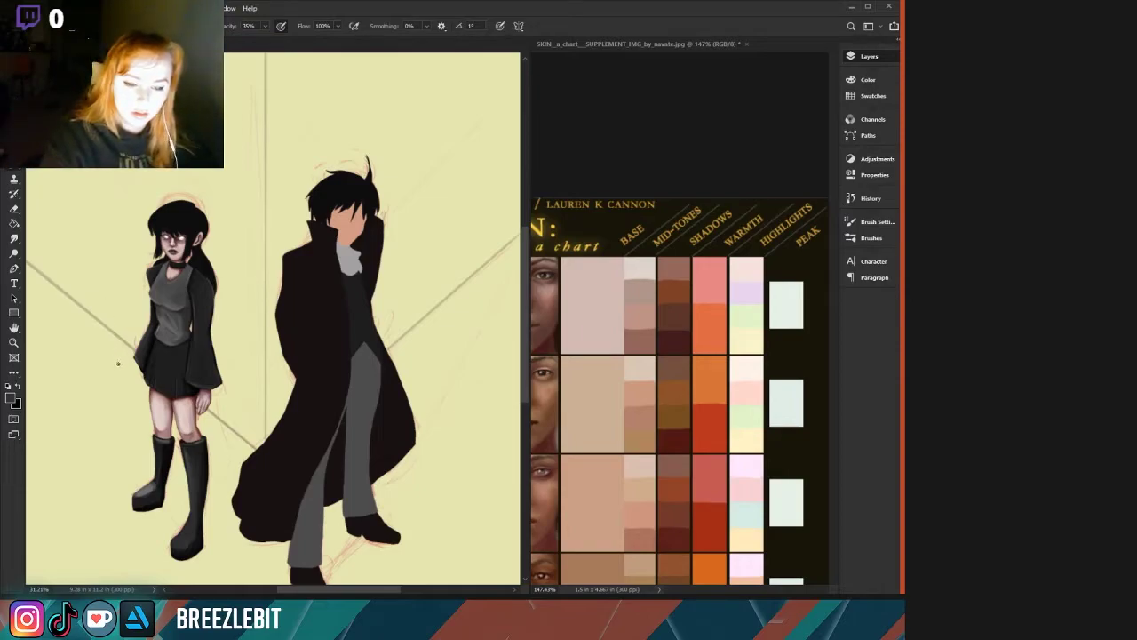
scroll(118, 364, "up", 3)
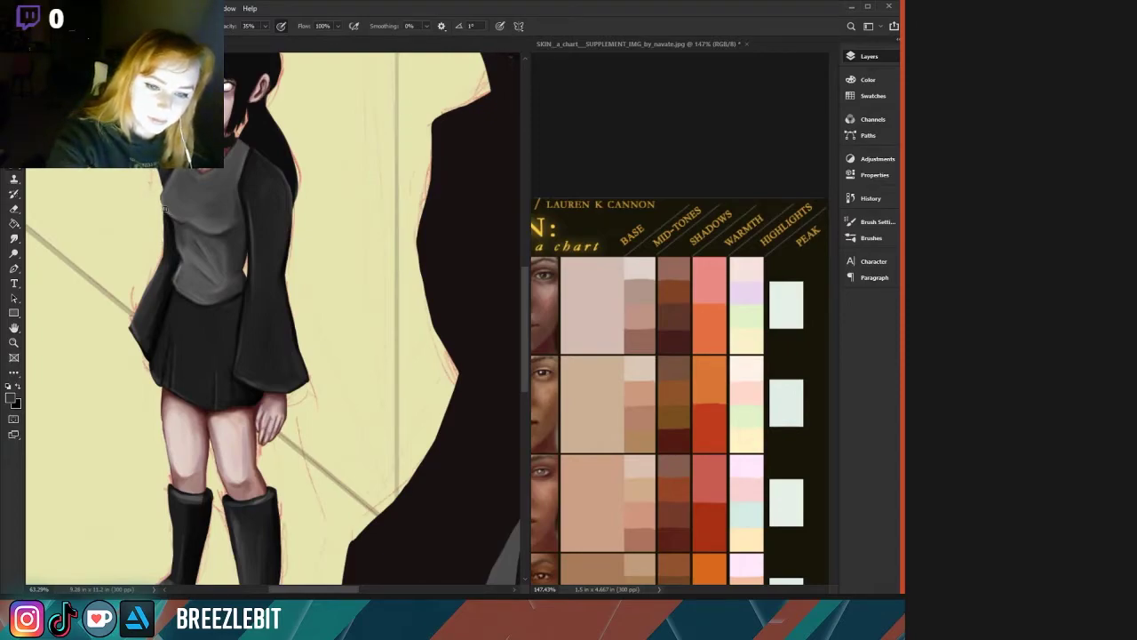
scroll(60, 335, "down", 3)
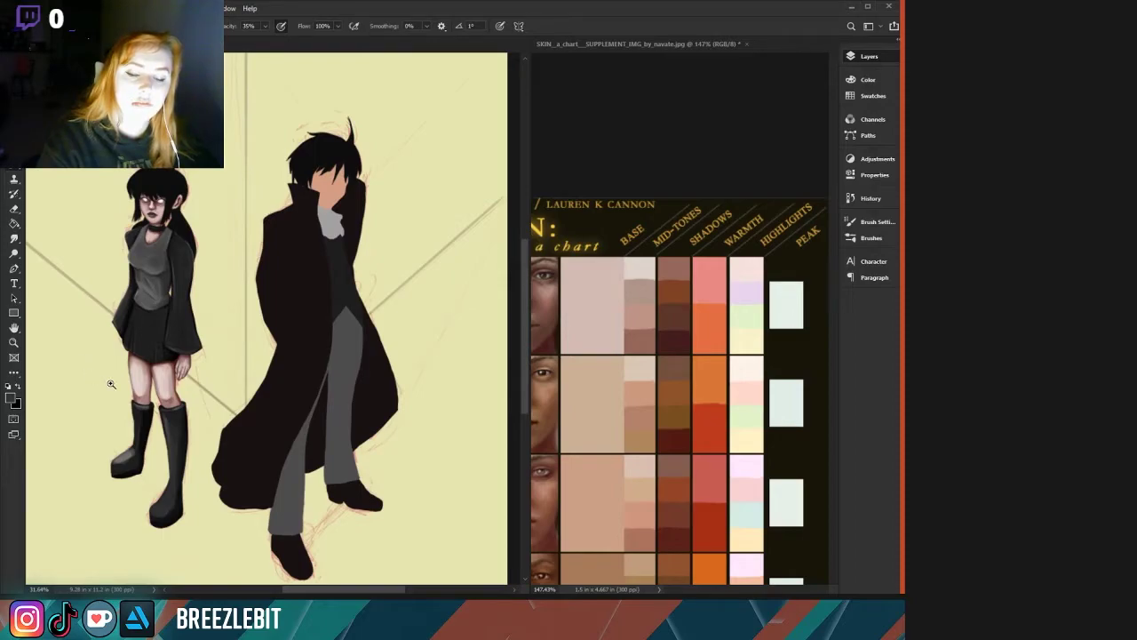
Touch up the choker's highlight and edges at close range with grey and dark tones sampled from the band.
left_click_drag(111, 383, 153, 383)
left_click_drag(124, 366, 165, 406)
left_click_drag(252, 115, 181, 533)
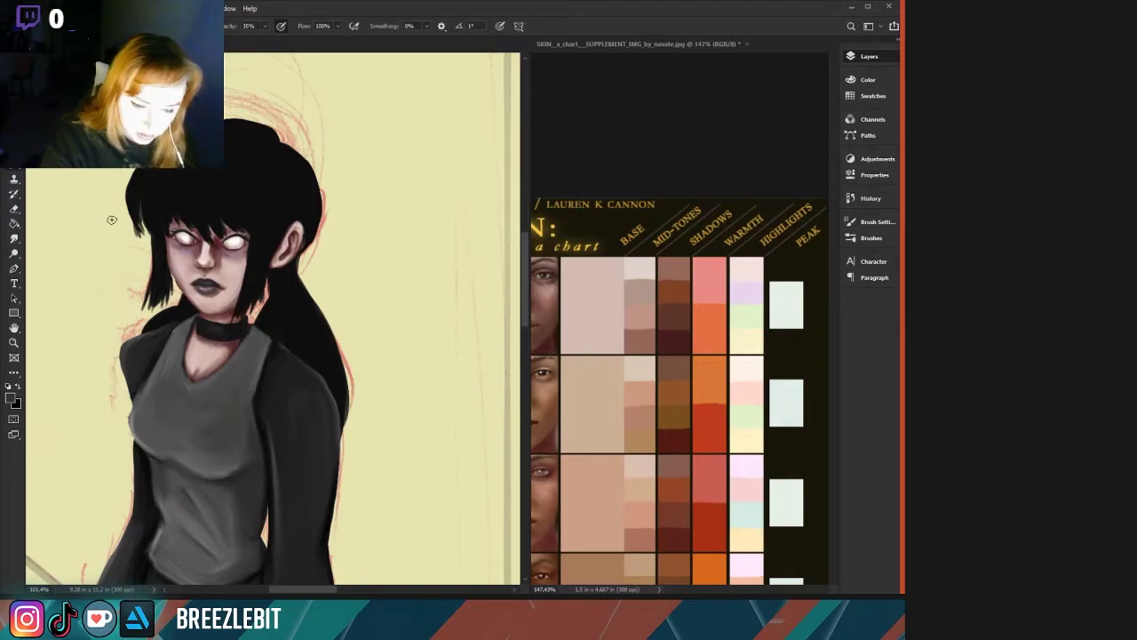
scroll(183, 317, "up", 6)
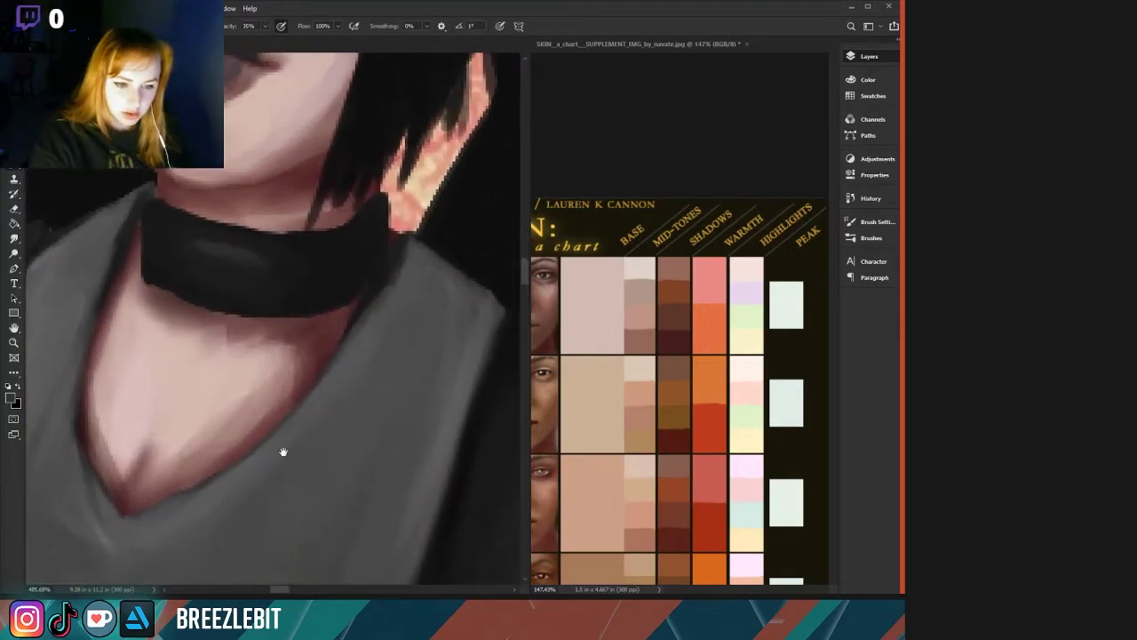
mouse_move(217, 268)
left_mouse_down()
mouse_move(252, 266)
mouse_move(183, 238)
mouse_move(219, 256)
mouse_move(269, 259)
mouse_move(170, 240)
left_mouse_up()
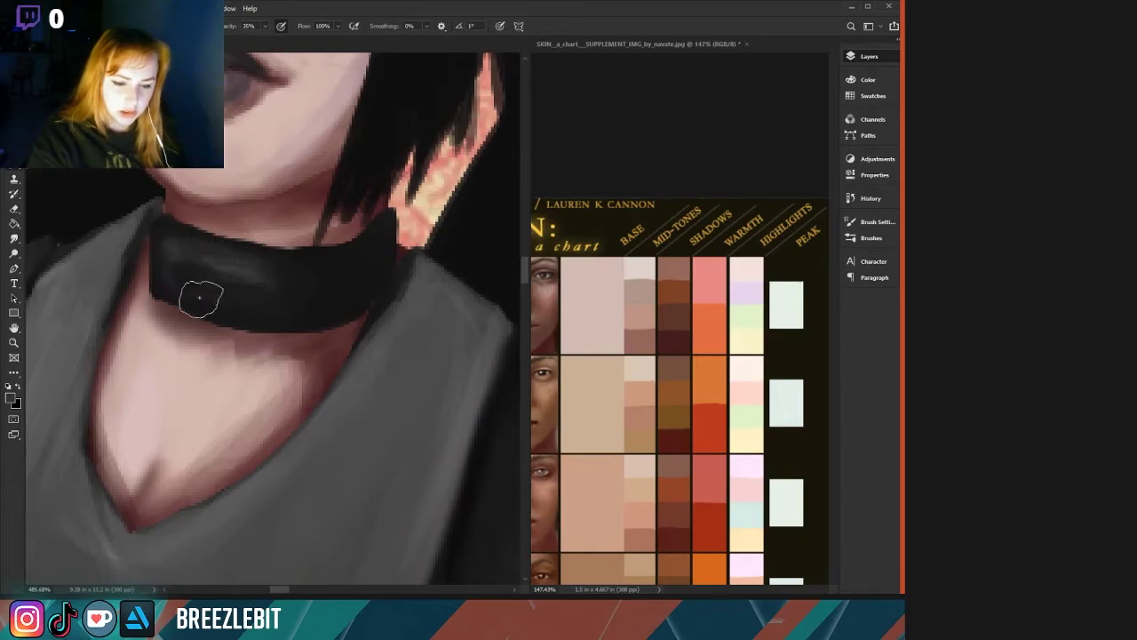
scroll(40, 283, "down", 4)
scroll(40, 282, "down", 1)
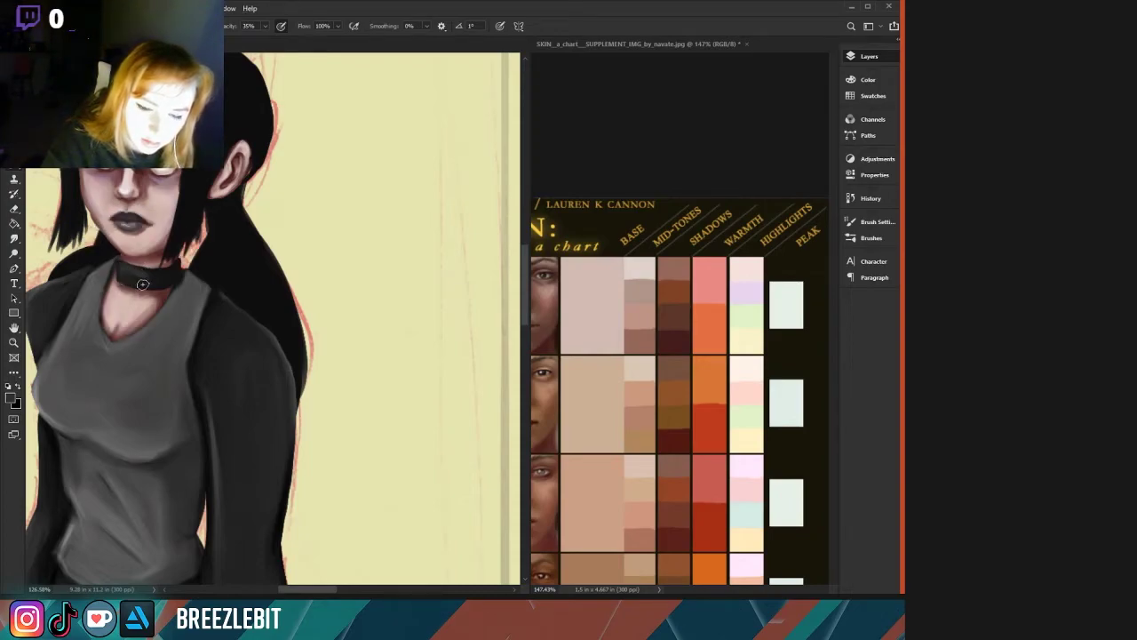
left_click(151, 277, "alt")
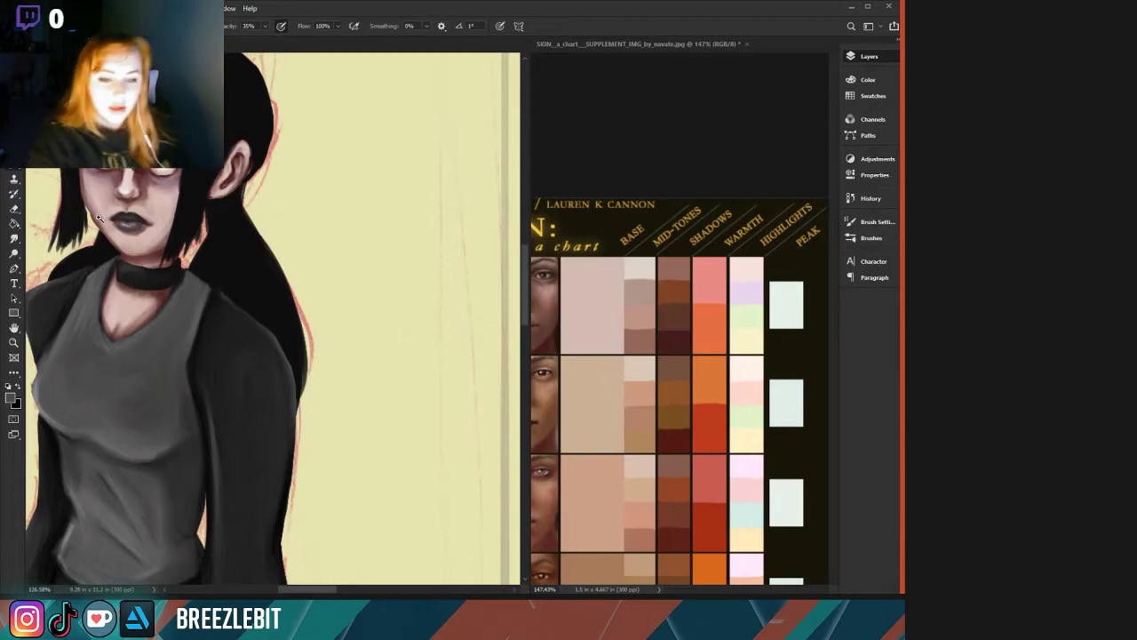
scroll(98, 218, "down", 5)
scroll(35, 238, "up", 5)
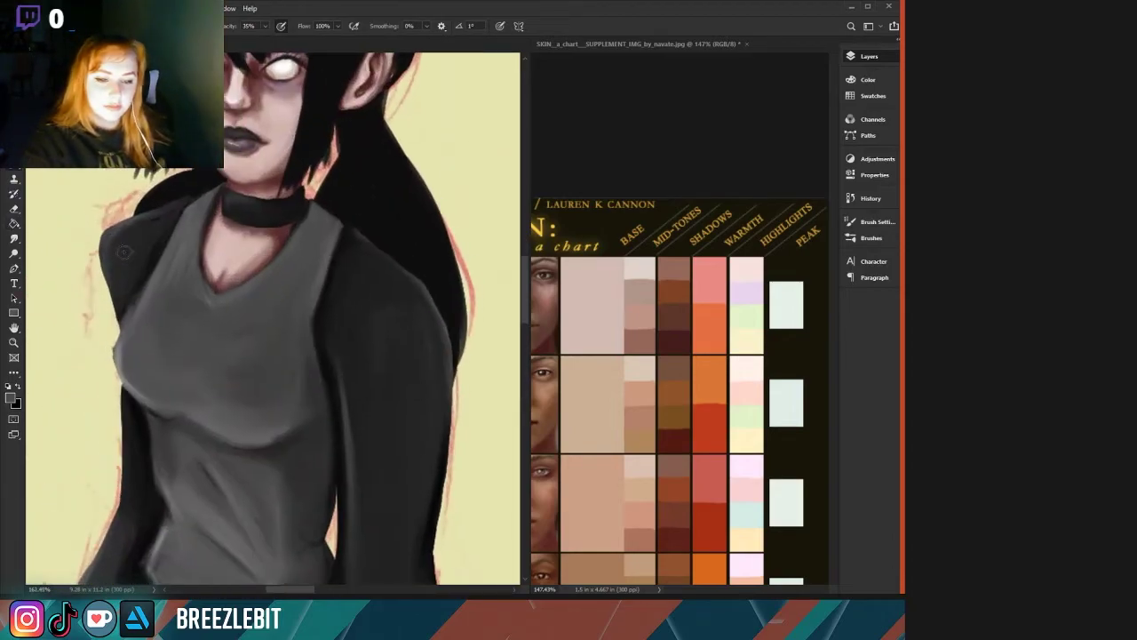
left_click(271, 203, "alt")
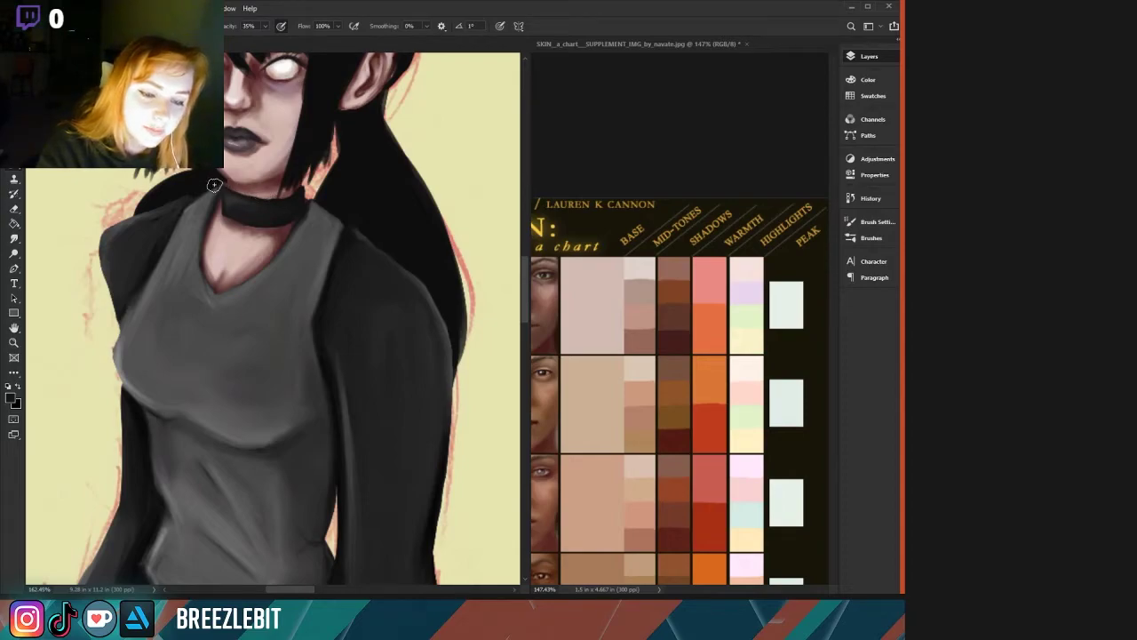
Soften the skirt's folds and the shadow beside the near sleeve's cuff with the Smudge tool.
scroll(158, 225, "down", 5)
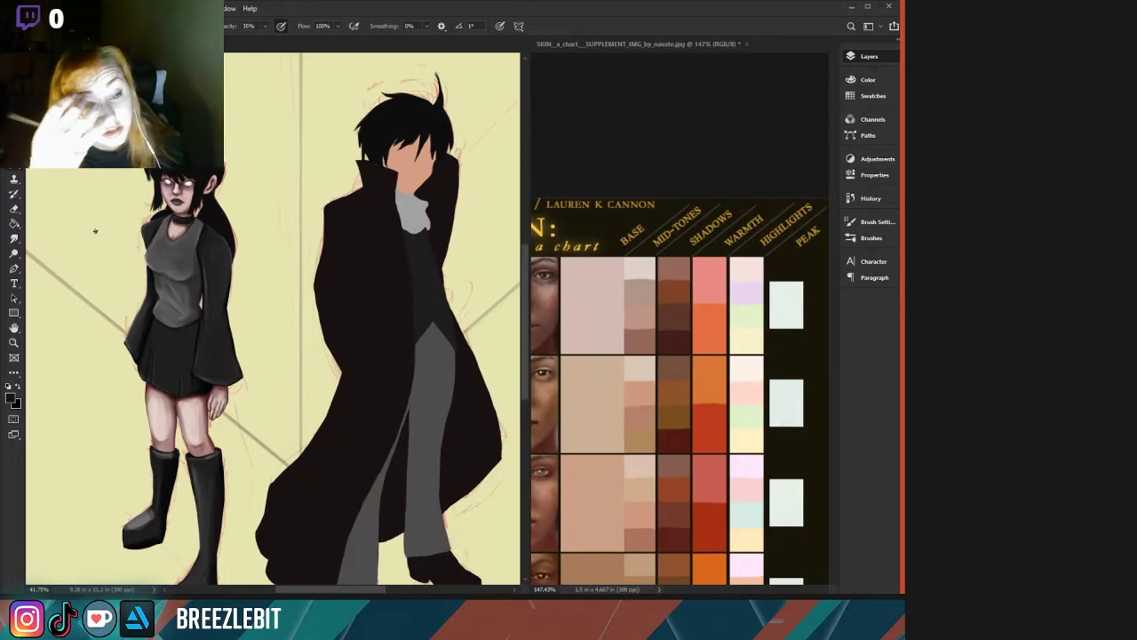
scroll(103, 217, "down", 2)
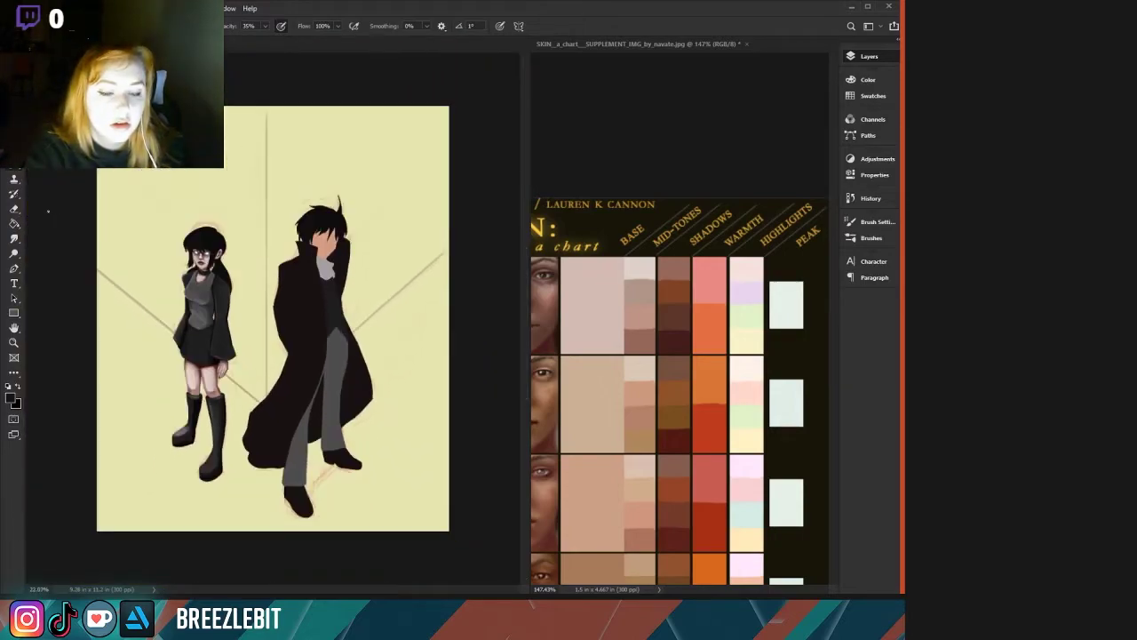
scroll(111, 284, "up", 4)
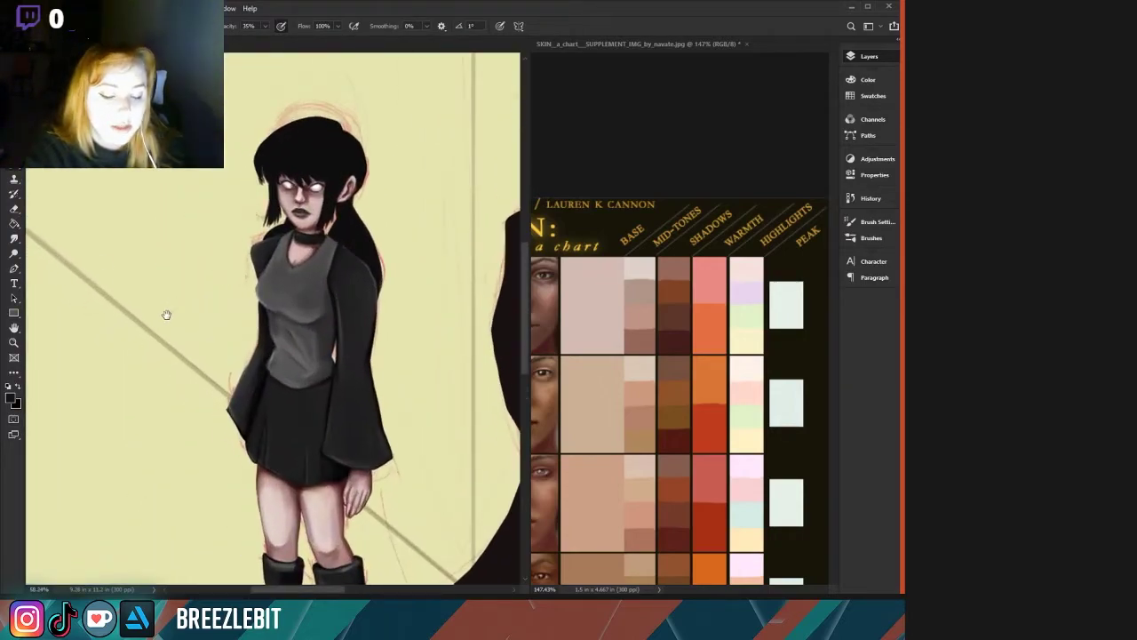
scroll(140, 216, "down", 6)
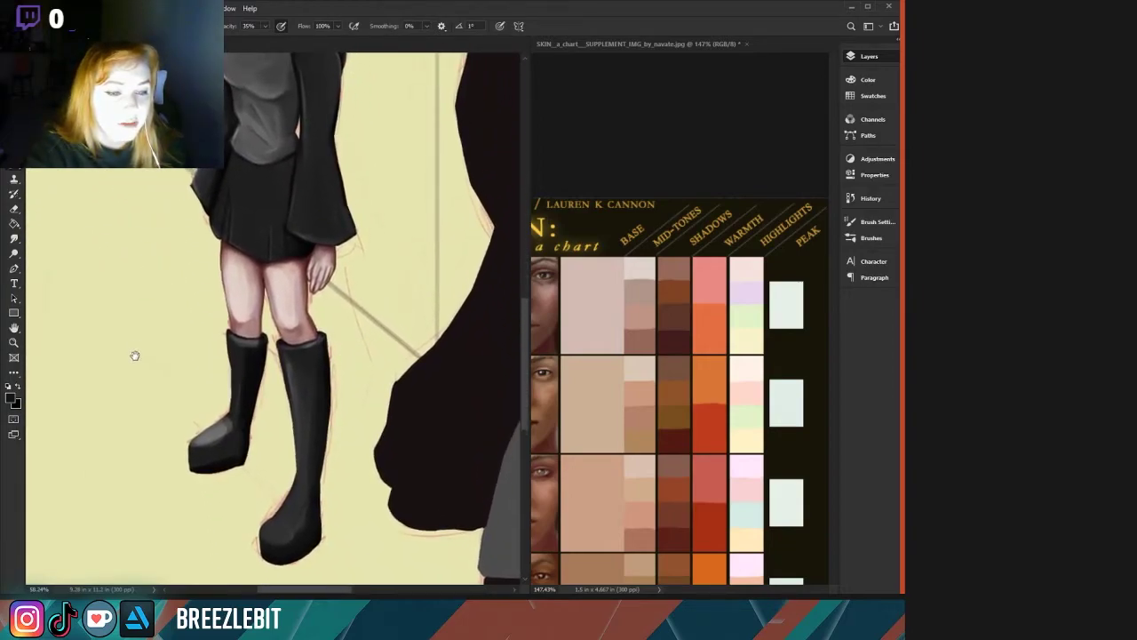
scroll(184, 313, "up", 3)
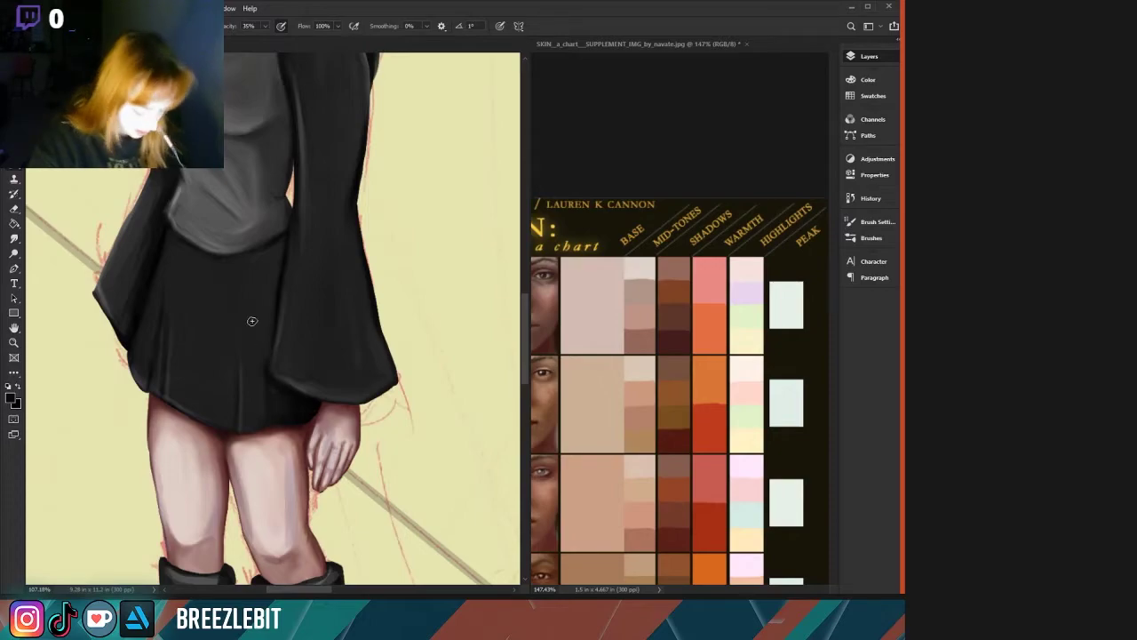
left_click(14, 237)
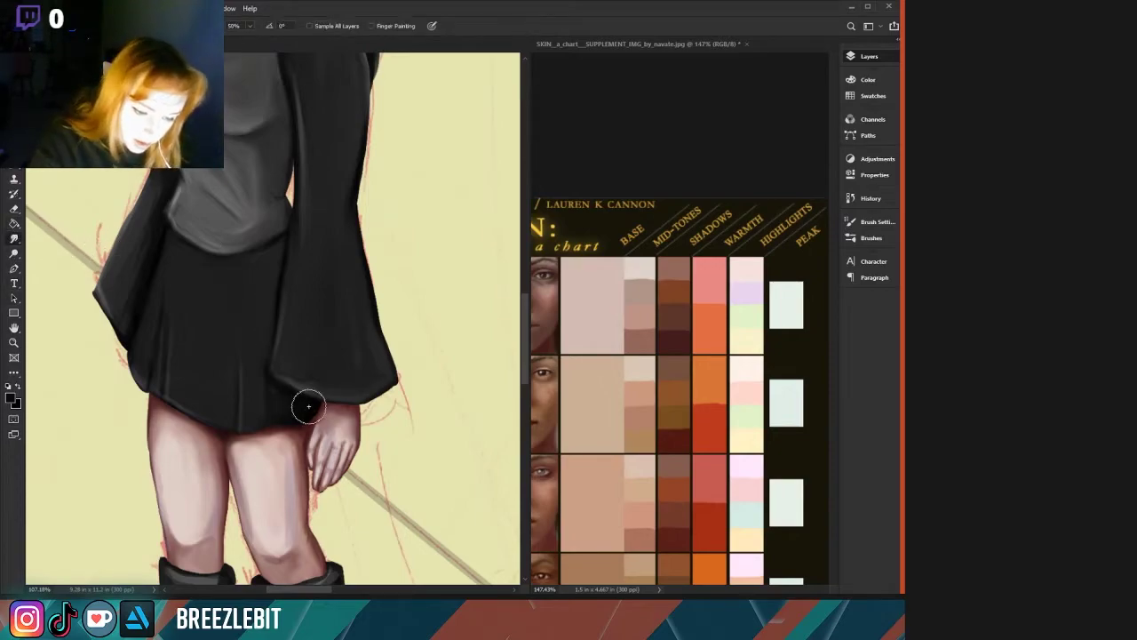
left_click_drag(258, 414, 255, 423)
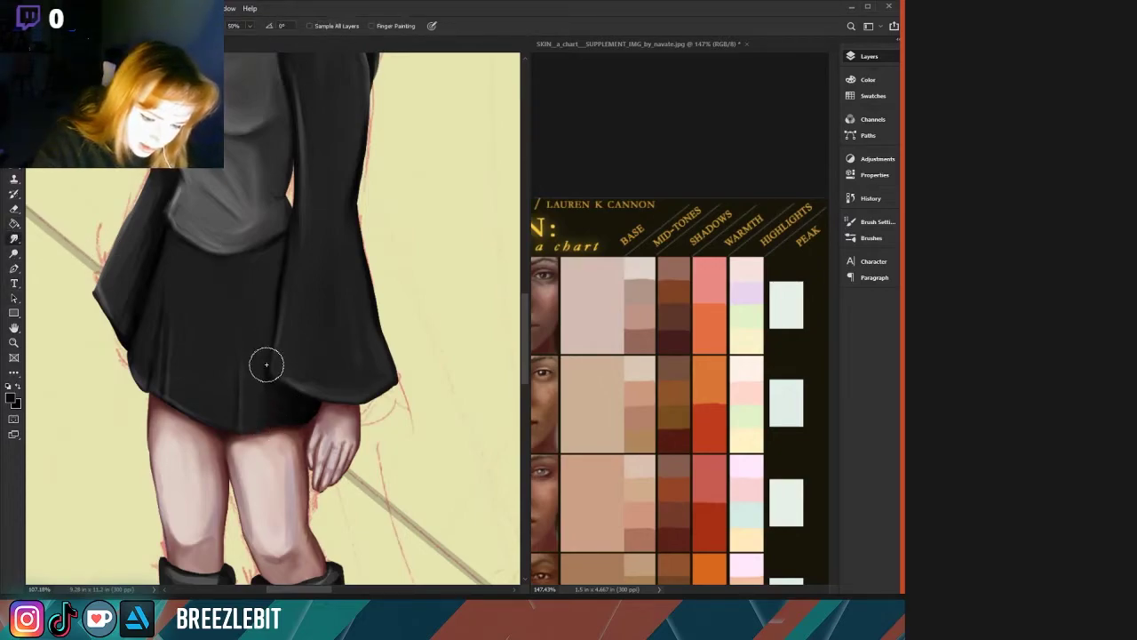
mouse_move(267, 363)
left_mouse_down()
mouse_move(261, 424)
mouse_move(292, 417)
left_mouse_up()
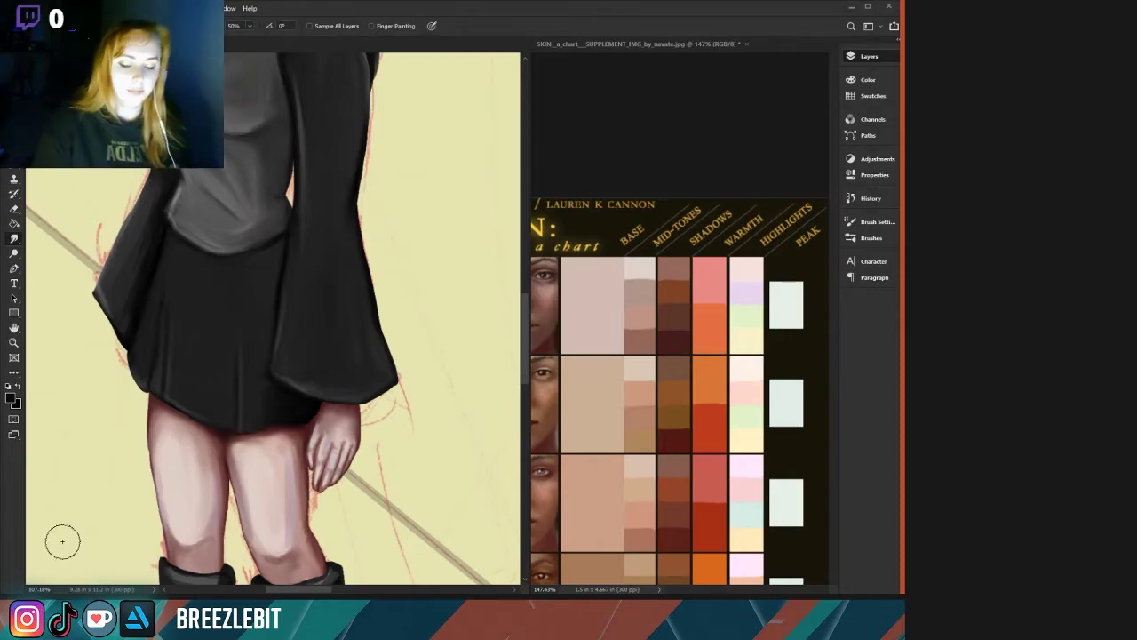
Check the full illustration and return to the brush to touch up the skirt's lower folds.
key("ctrl+0")
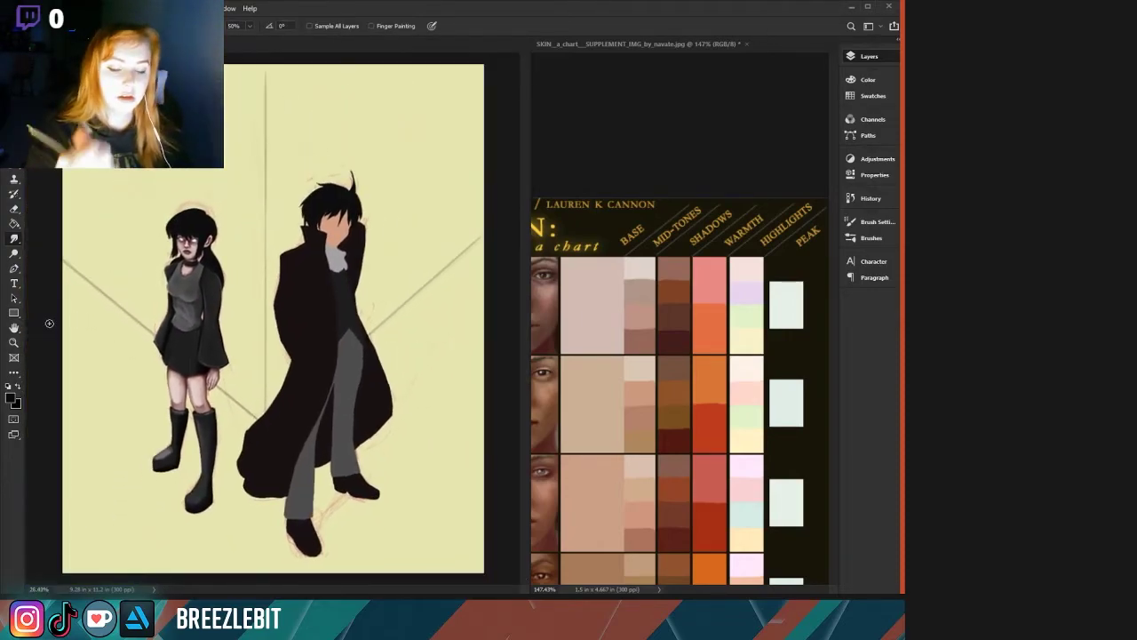
scroll(146, 373, "up", 2)
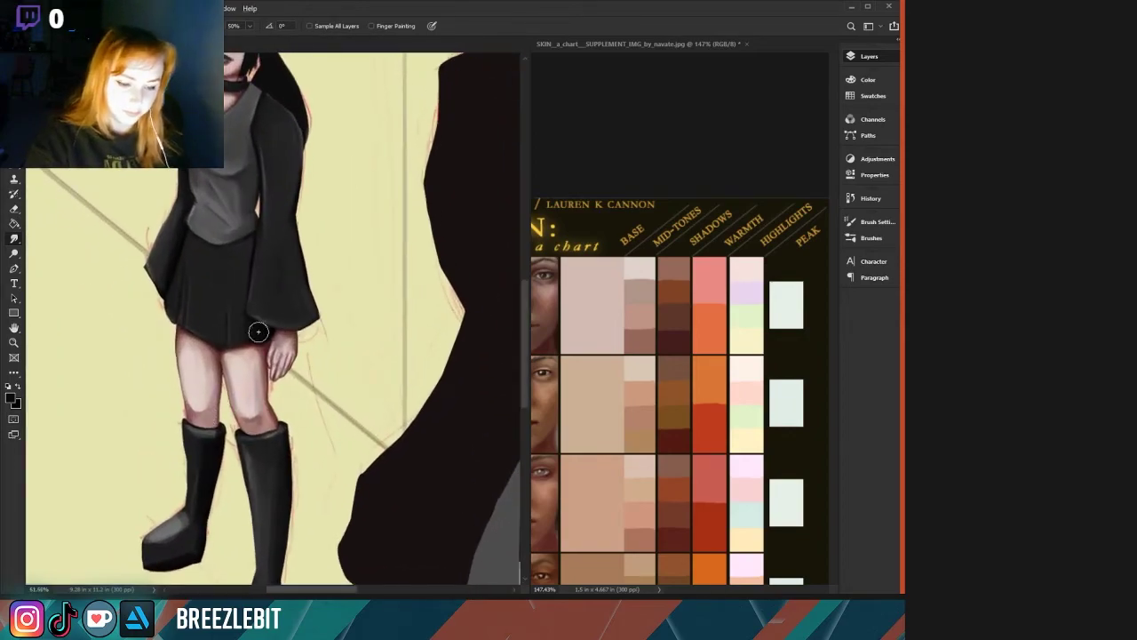
key("b")
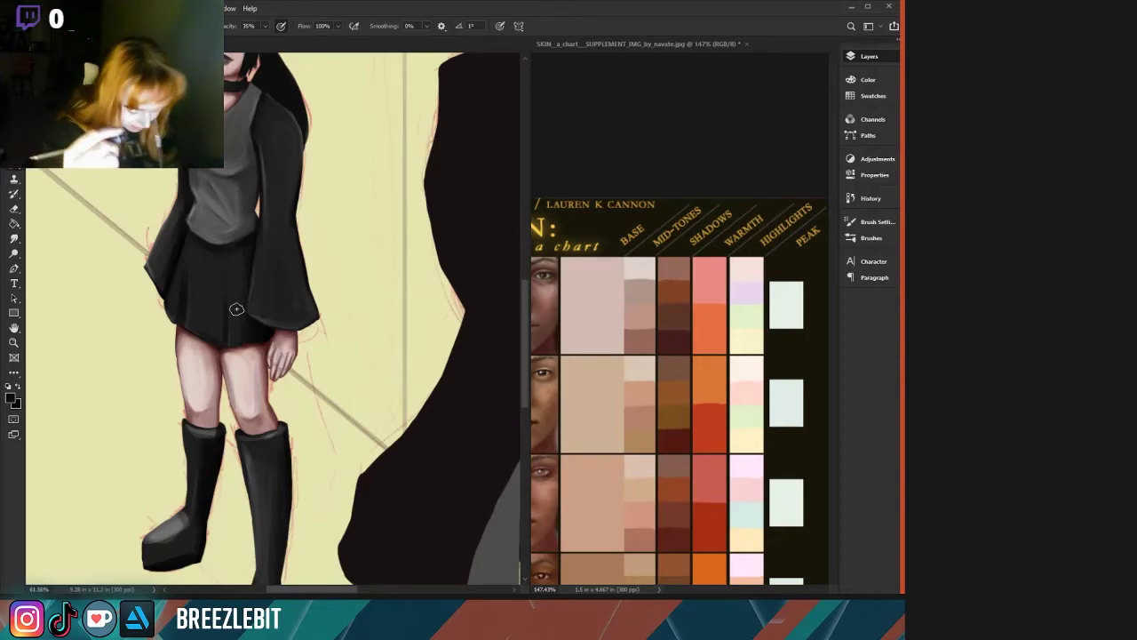
Shade the lower edges of the girl's black jacket sleeves with dark tones sampled from the clothing.
left_click(163, 234, "alt")
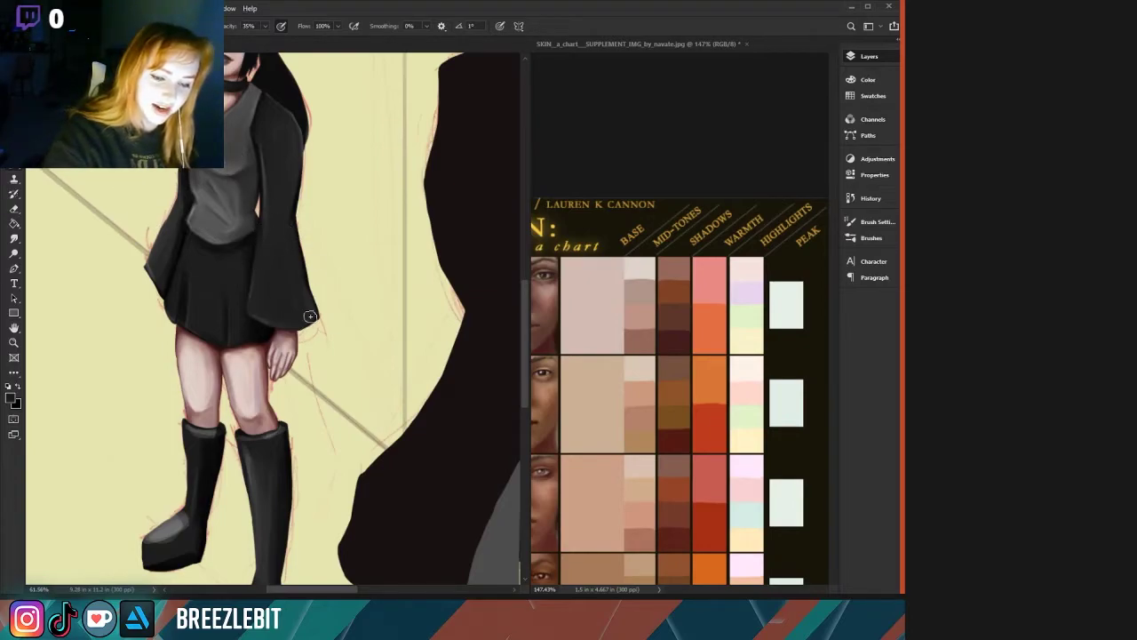
left_click_drag(310, 315, 318, 322)
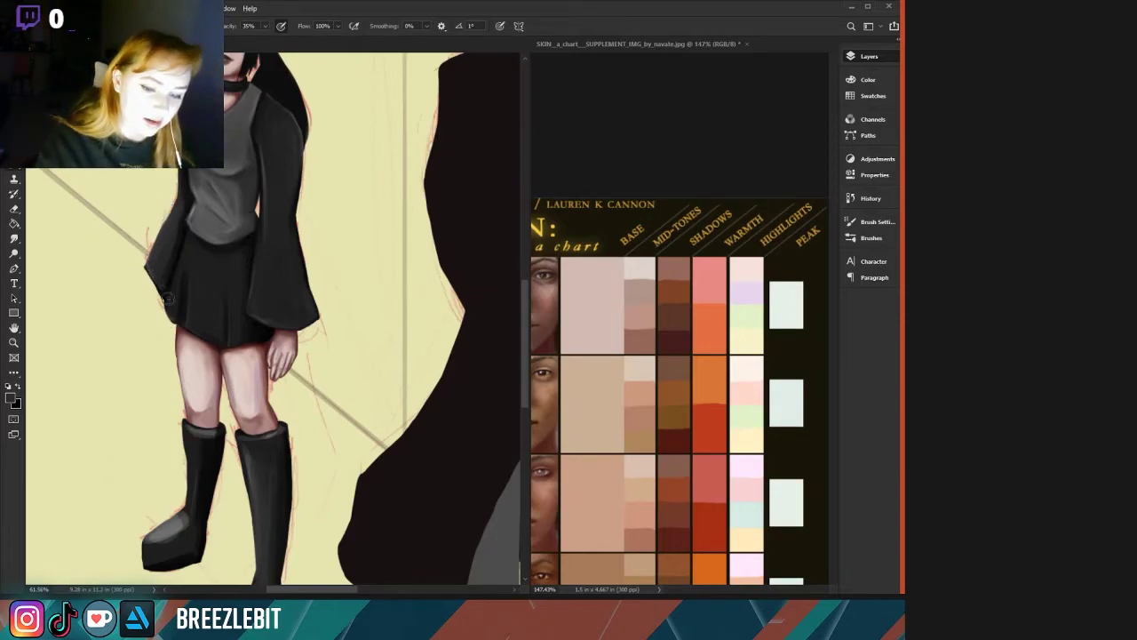
mouse_move(160, 262)
left_mouse_down()
mouse_move(162, 291)
mouse_move(180, 219)
left_mouse_up()
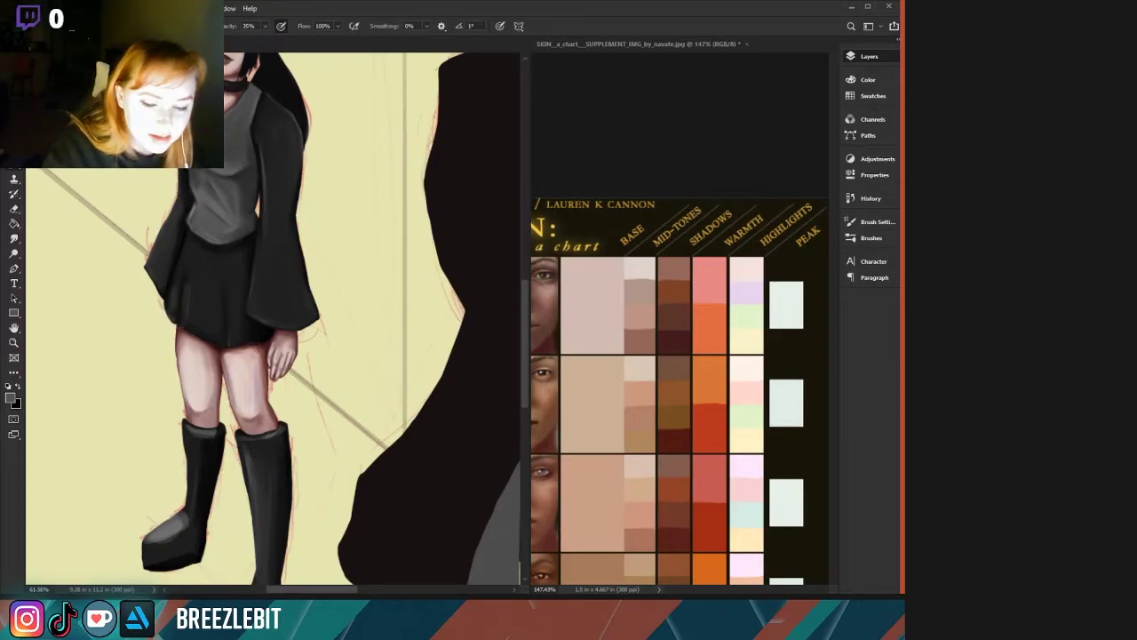
Paint fold shading down the girl's black skirt and along its hem with dark and grey tones sampled from it.
left_click_drag(226, 280, 224, 370)
left_click_drag(186, 237, 182, 332)
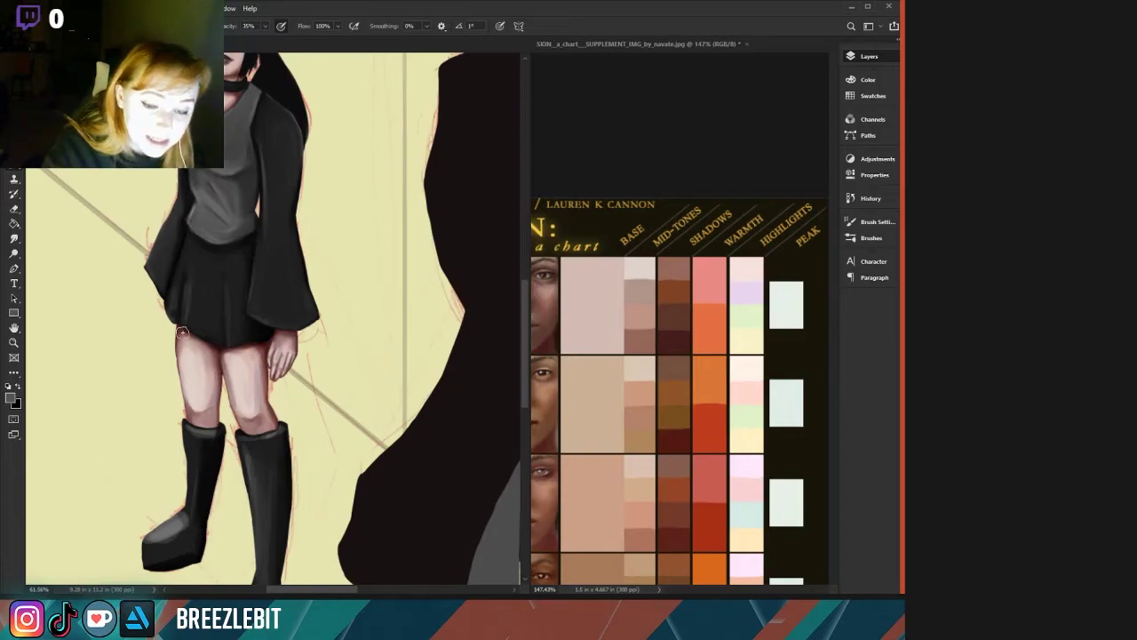
left_click(192, 292, "alt")
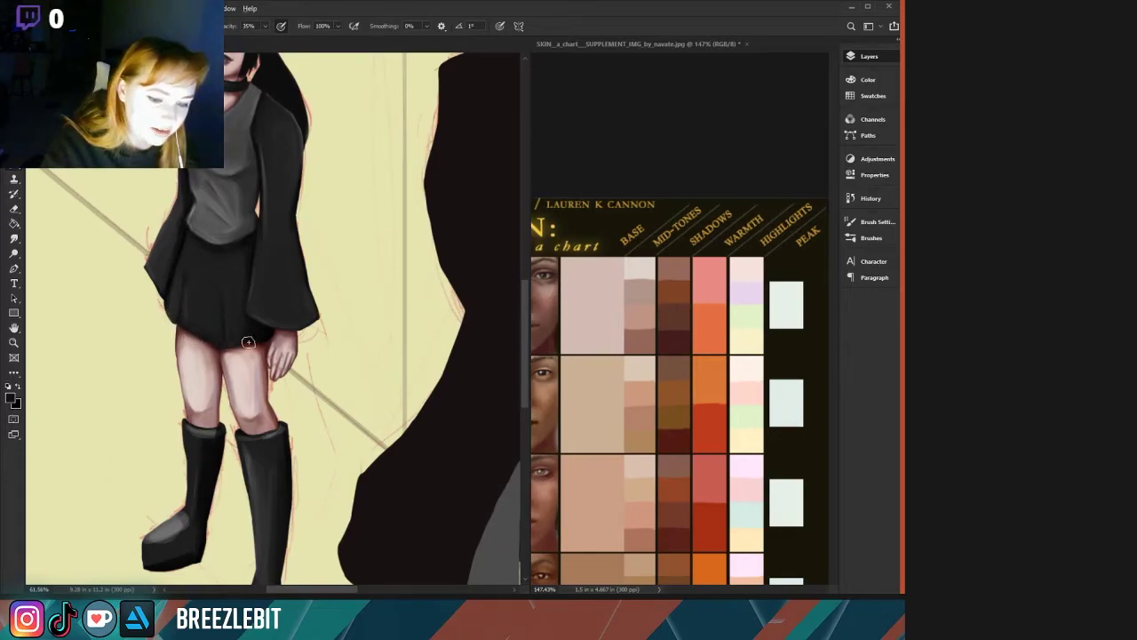
left_click(217, 342, "alt")
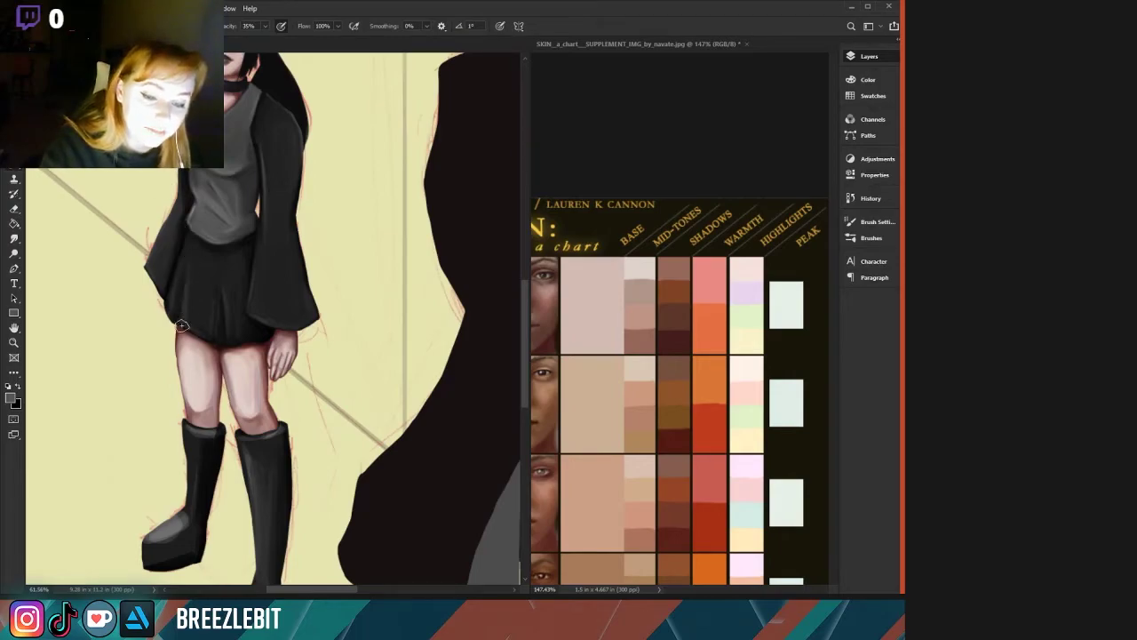
scroll(66, 230, "down", 5)
scroll(39, 213, "down", 1)
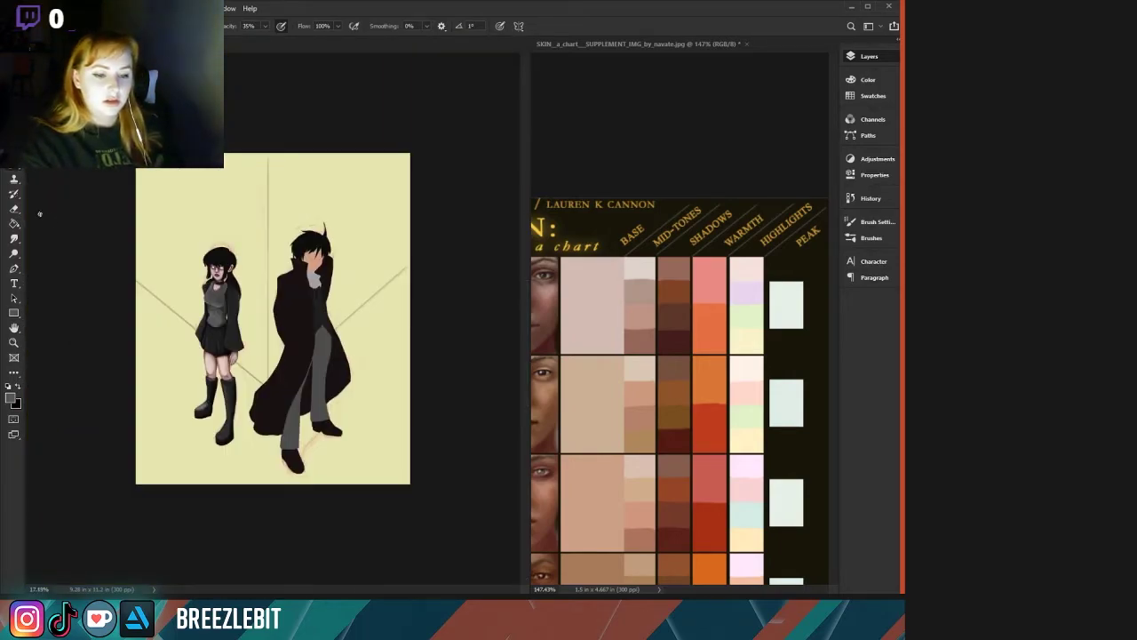
scroll(170, 309, "up", 2)
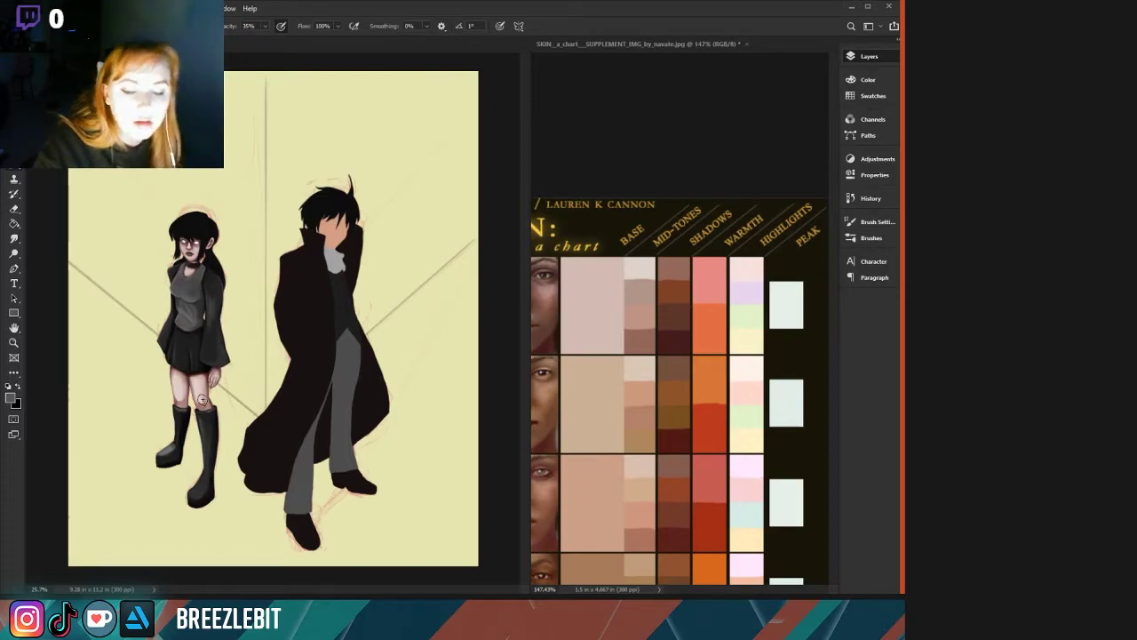
left_click(213, 351, "alt")
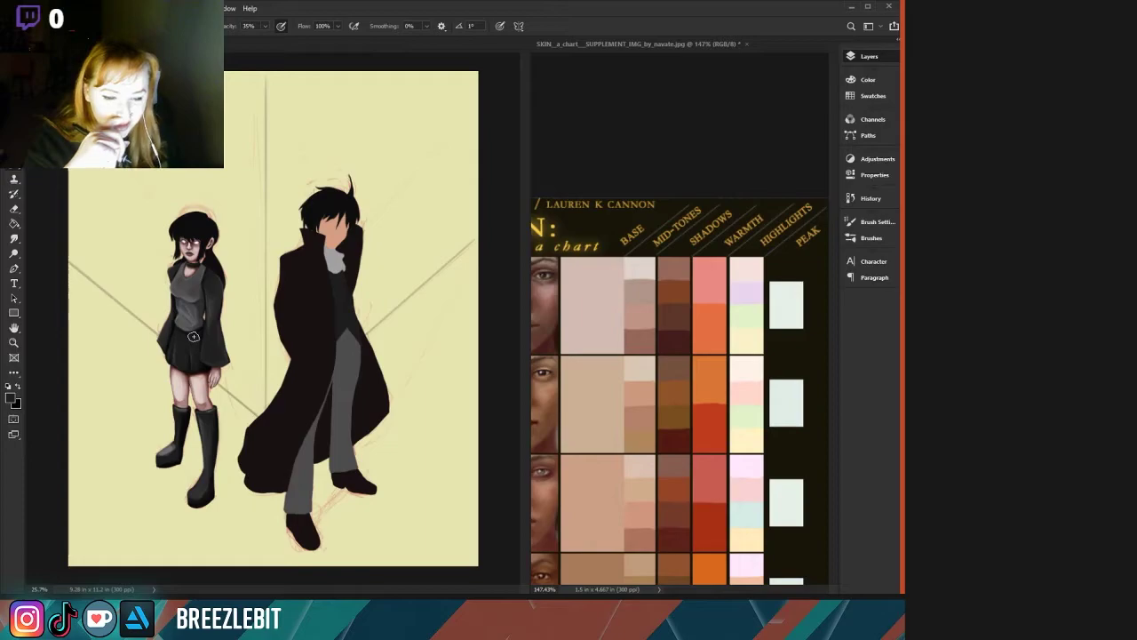
Shade the cuff and outer edge of the front boot and soften the rear boot's toe highlight with sampled greys.
left_click_drag(159, 379, 133, 168)
left_click_drag(146, 531, 122, 274)
mouse_move(119, 310)
left_mouse_down()
mouse_move(99, 310)
mouse_move(94, 292)
left_mouse_up()
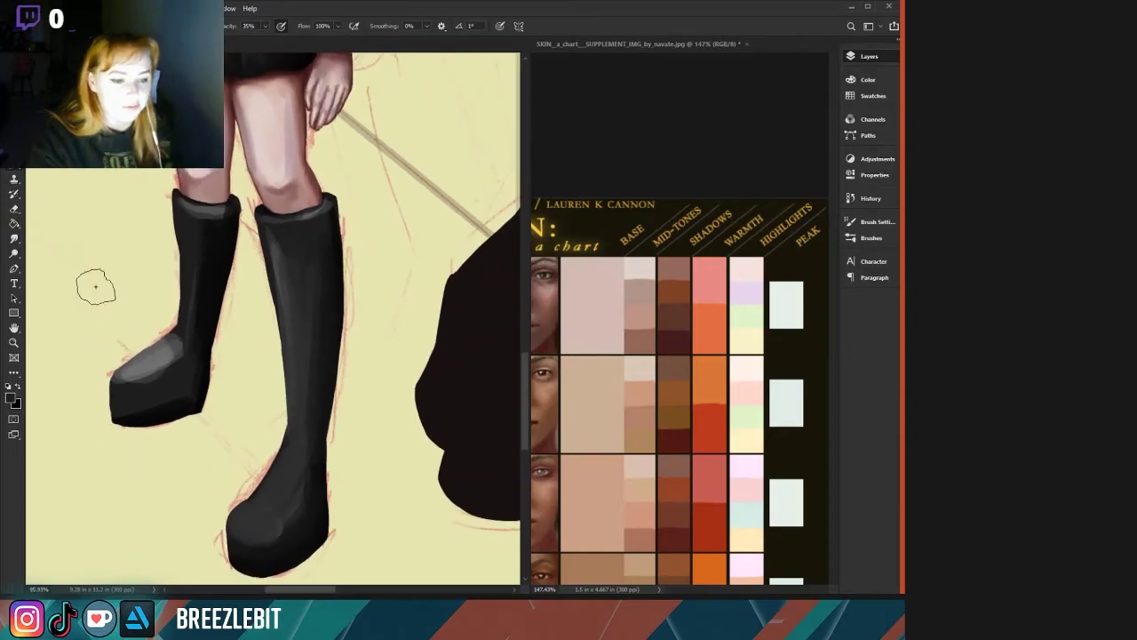
mouse_move(327, 203)
left_mouse_down()
mouse_move(284, 223)
mouse_move(335, 228)
mouse_move(330, 344)
mouse_move(336, 225)
left_mouse_up()
left_click(333, 249, "alt")
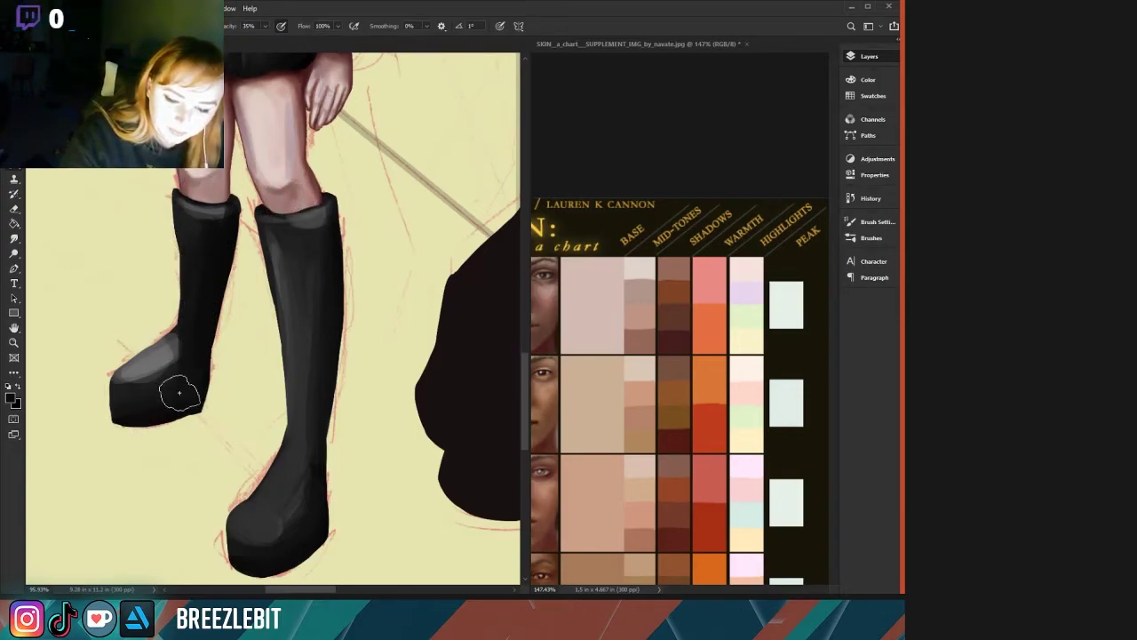
left_click(168, 369, "alt")
mouse_move(168, 369)
left_mouse_down()
mouse_move(112, 386)
mouse_move(176, 364)
left_mouse_up()
Set the brush opacity to 20% and blend the front boot's shaft with sampled light and dark greys.
key("2")
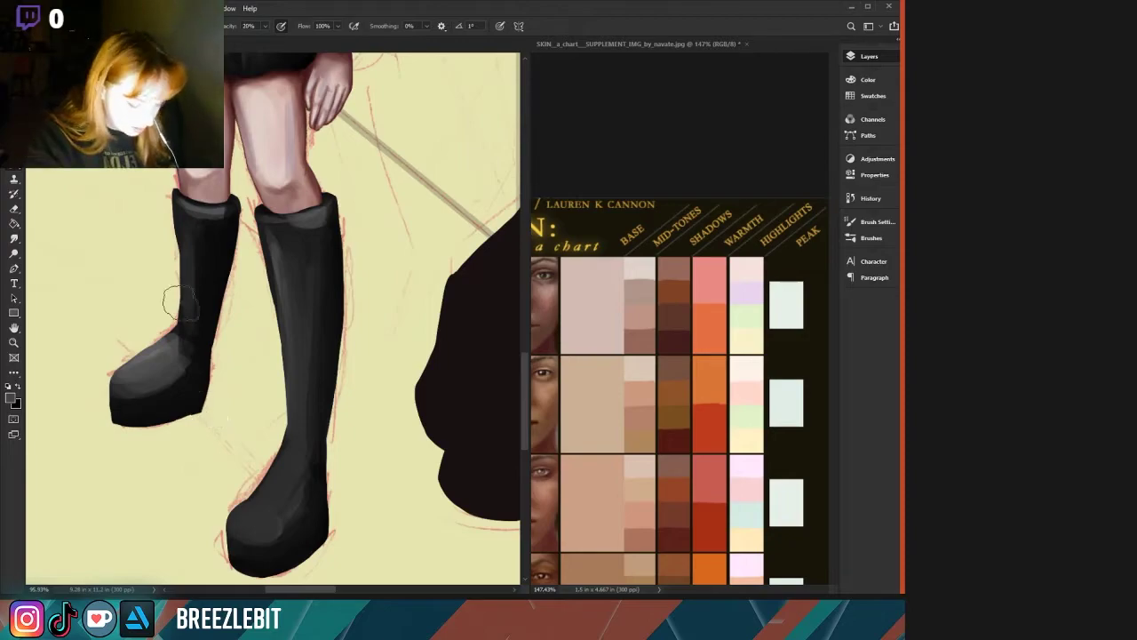
left_click(287, 286, "alt")
mouse_move(272, 247)
left_mouse_down()
mouse_move(298, 354)
mouse_move(266, 228)
mouse_move(288, 274)
mouse_move(274, 219)
mouse_move(311, 242)
mouse_move(319, 226)
mouse_move(292, 450)
mouse_move(306, 360)
left_mouse_up()
left_click(342, 317, "alt")
mouse_move(335, 288)
left_mouse_down()
mouse_move(325, 448)
mouse_move(317, 208)
mouse_move(276, 274)
mouse_move(278, 417)
mouse_move(260, 250)
mouse_move(273, 444)
mouse_move(269, 211)
mouse_move(269, 324)
left_mouse_up()
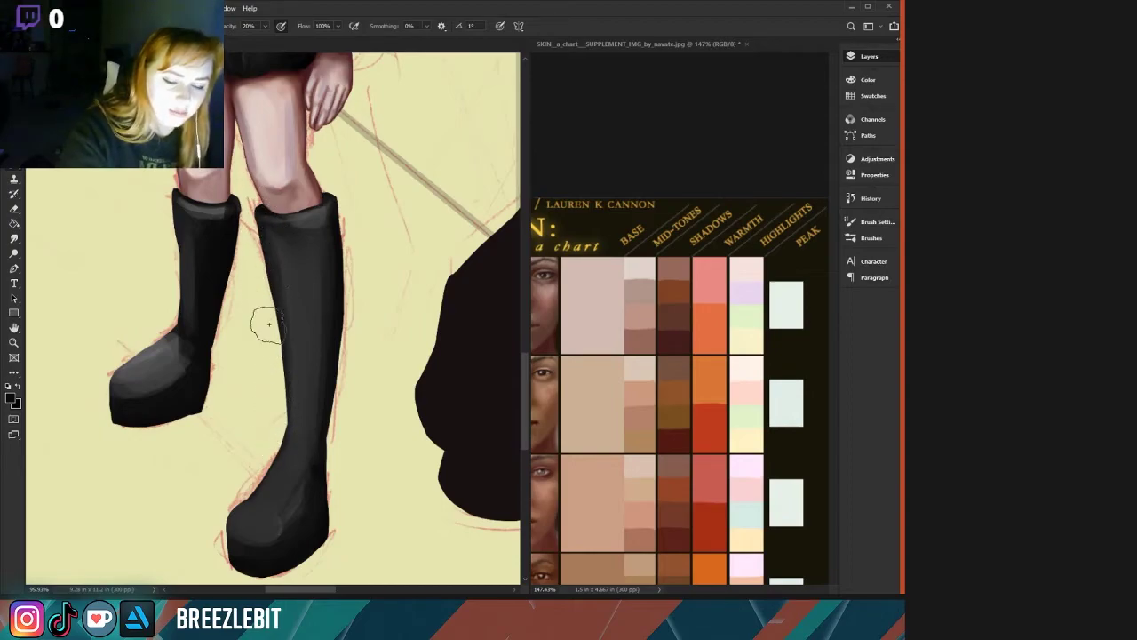
Blend the shading on the rear boot's cuff, ankle and toe with tones sampled from the boot.
left_click(204, 216, "alt")
mouse_move(224, 214)
left_mouse_down()
mouse_move(185, 215)
mouse_move(228, 230)
mouse_move(233, 220)
mouse_move(213, 220)
mouse_move(235, 209)
mouse_move(207, 219)
mouse_move(213, 244)
mouse_move(188, 218)
mouse_move(203, 326)
mouse_move(196, 222)
left_mouse_up()
left_click(215, 245, "alt")
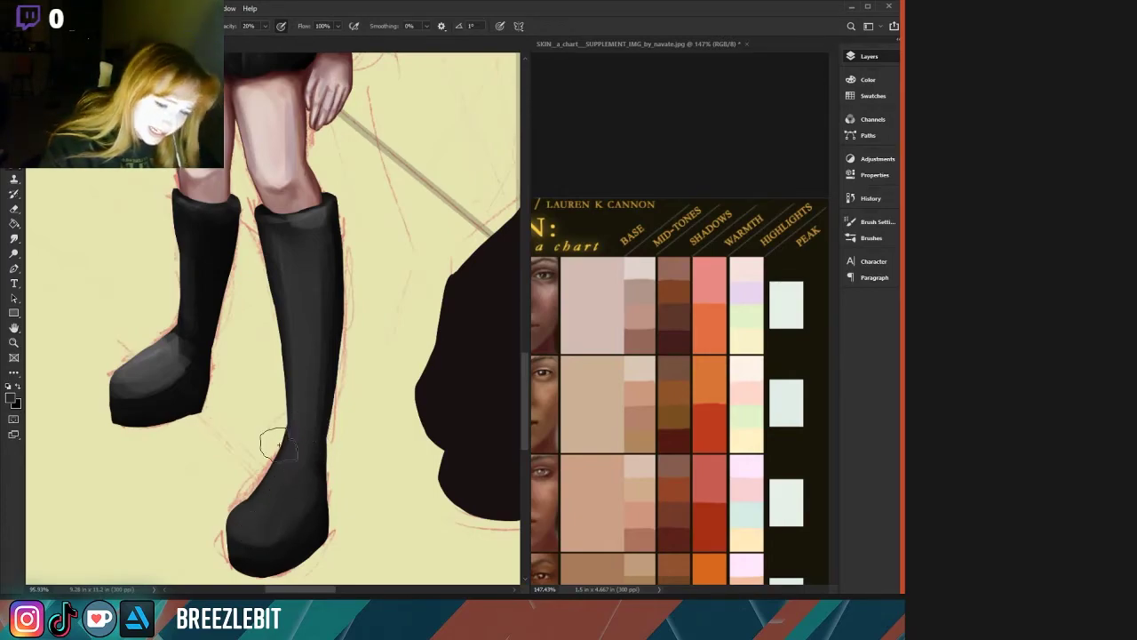
left_click(183, 380, "alt")
mouse_move(195, 363)
left_mouse_down()
mouse_move(165, 396)
mouse_move(153, 390)
mouse_move(177, 350)
left_mouse_up()
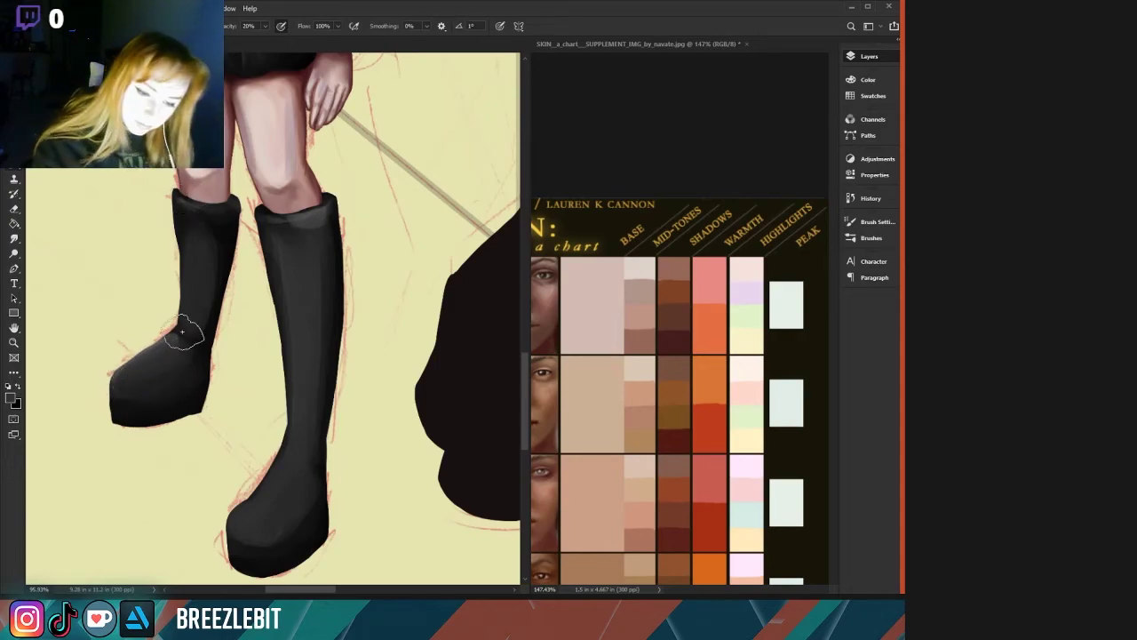
Darken the rear boot's cuff with a smaller brush at 80% opacity to define its rim.
key("ctrl+space")
left_click_drag(127, 249, 73, 240)
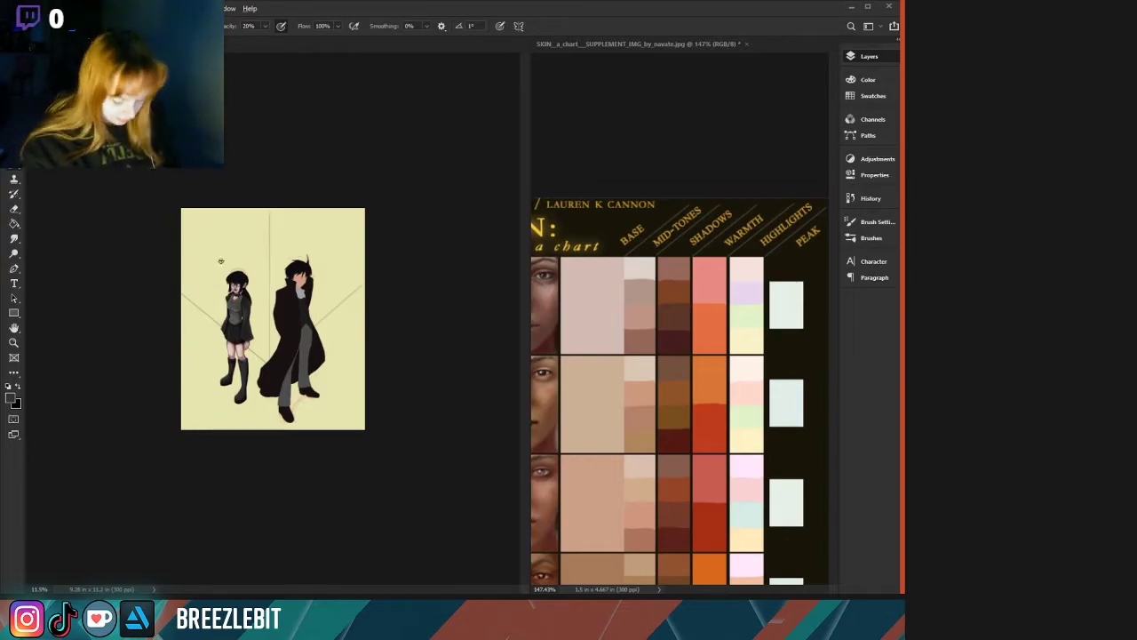
mouse_move(153, 293)
left_mouse_down()
mouse_move(273, 353)
mouse_move(135, 287)
mouse_move(113, 320)
mouse_move(142, 319)
left_mouse_up()
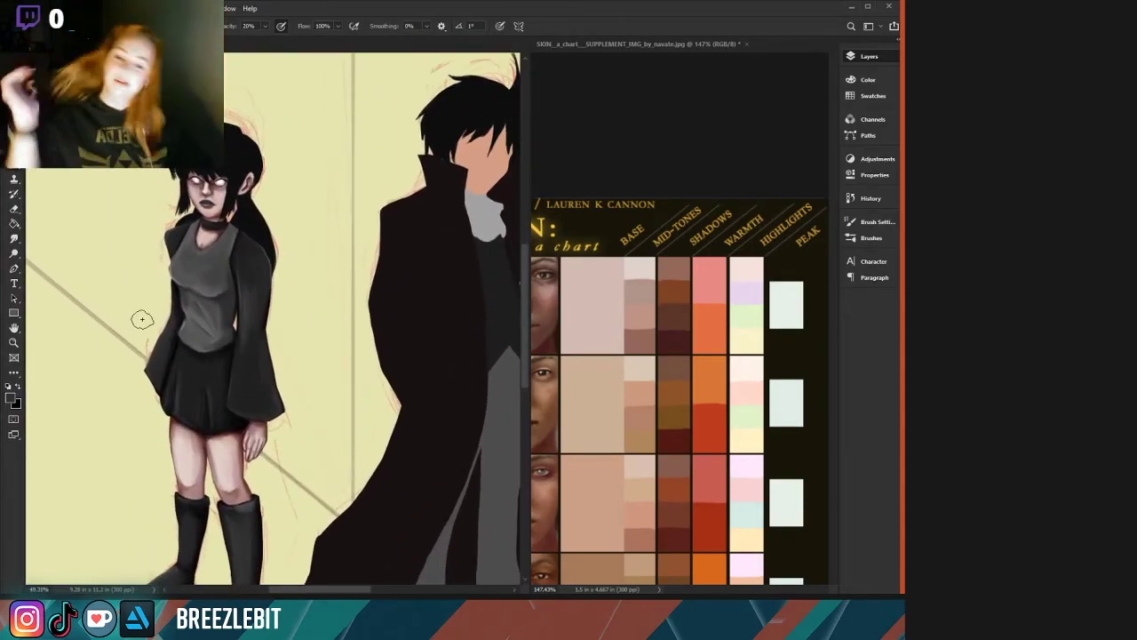
mouse_move(173, 352)
left_mouse_down()
mouse_move(203, 354)
mouse_move(188, 355)
left_mouse_up()
mouse_move(159, 380)
left_mouse_down()
mouse_move(184, 328)
mouse_move(181, 337)
left_mouse_up()
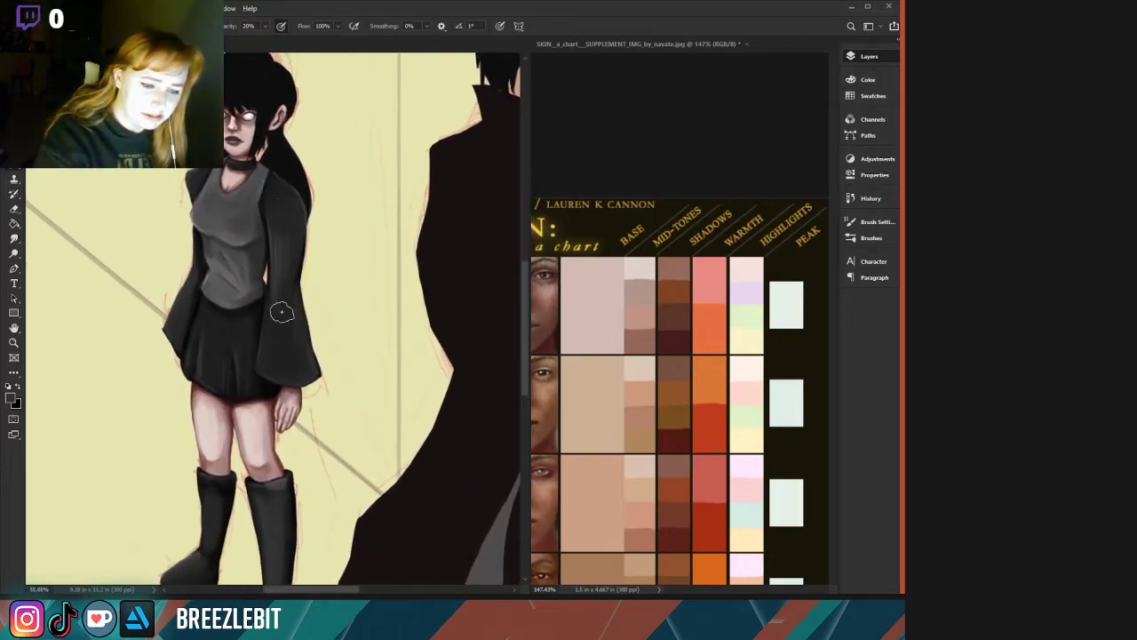
mouse_move(217, 373)
left_mouse_down()
mouse_move(205, 294)
mouse_move(228, 145)
left_mouse_up()
left_click_drag(107, 381, 125, 429)
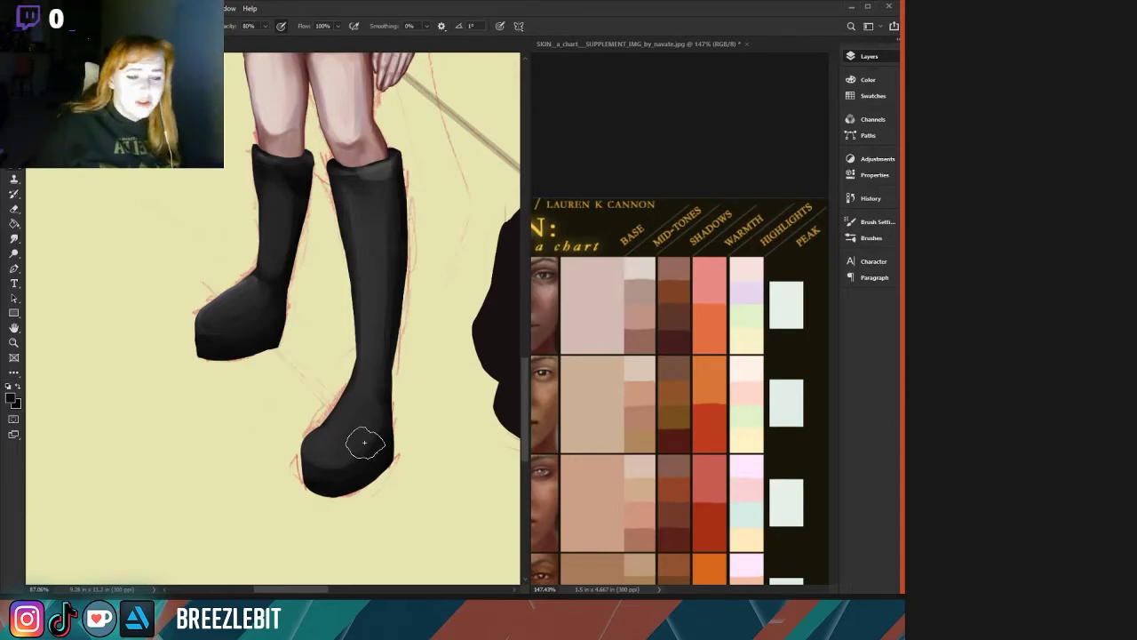
key("bracketleft")
key("bracketleft")
key("bracketleft")
key("bracketleft")
key("bracketleft")
key("bracketleft")
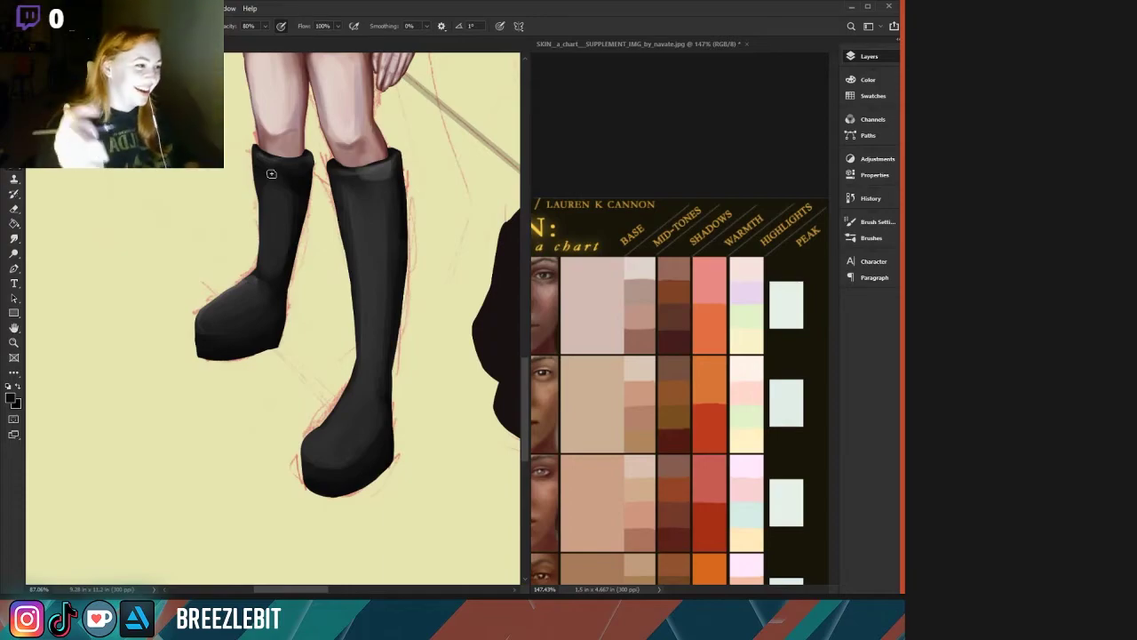
left_click_drag(272, 341, 256, 406)
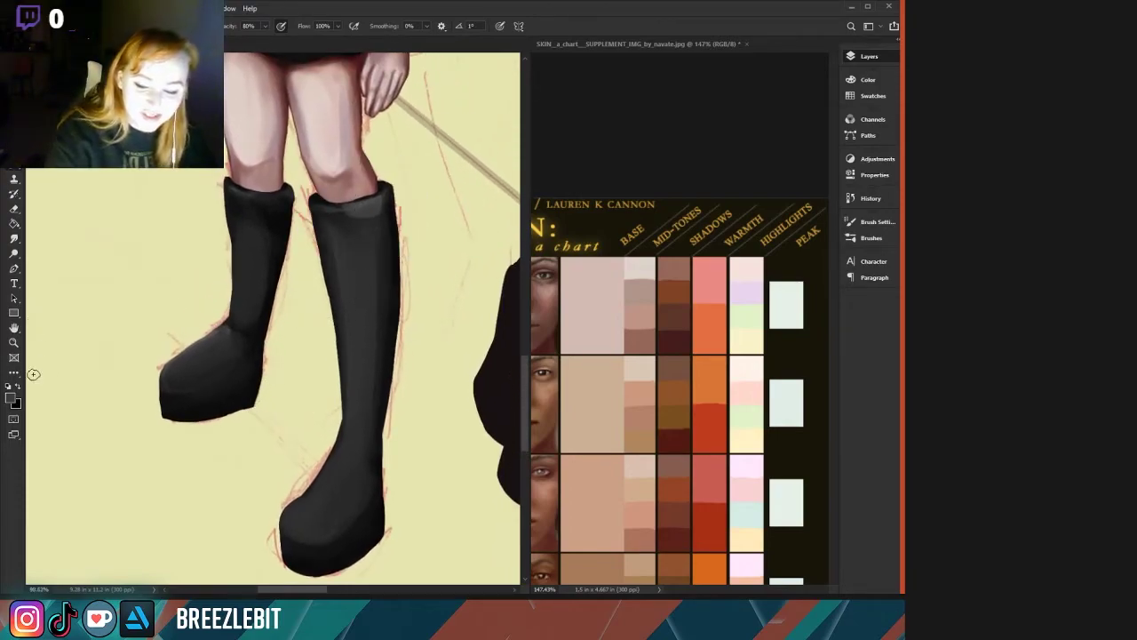
Try white highlights on the front boot's cuff and both boot toes, and undo them.
key("x")
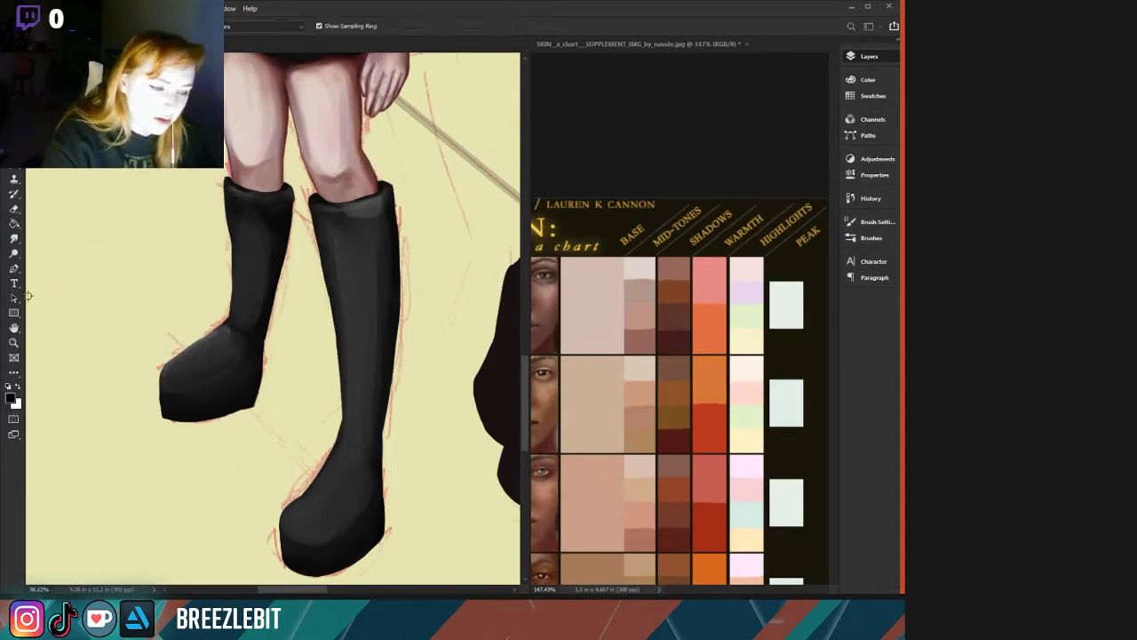
left_click(21, 385)
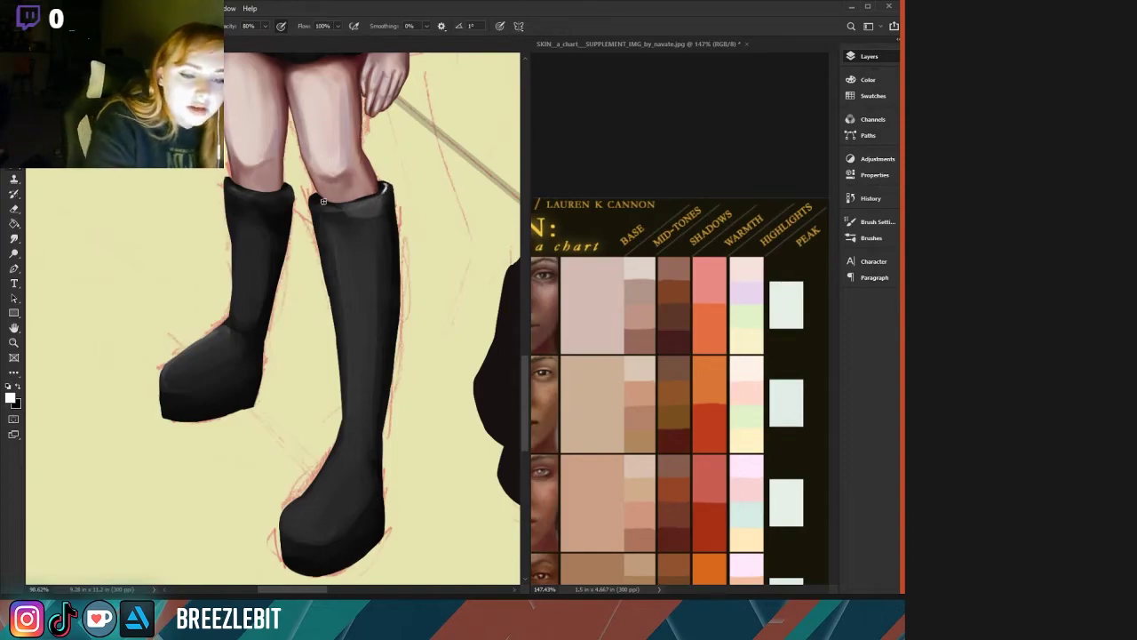
left_click_drag(375, 198, 334, 205)
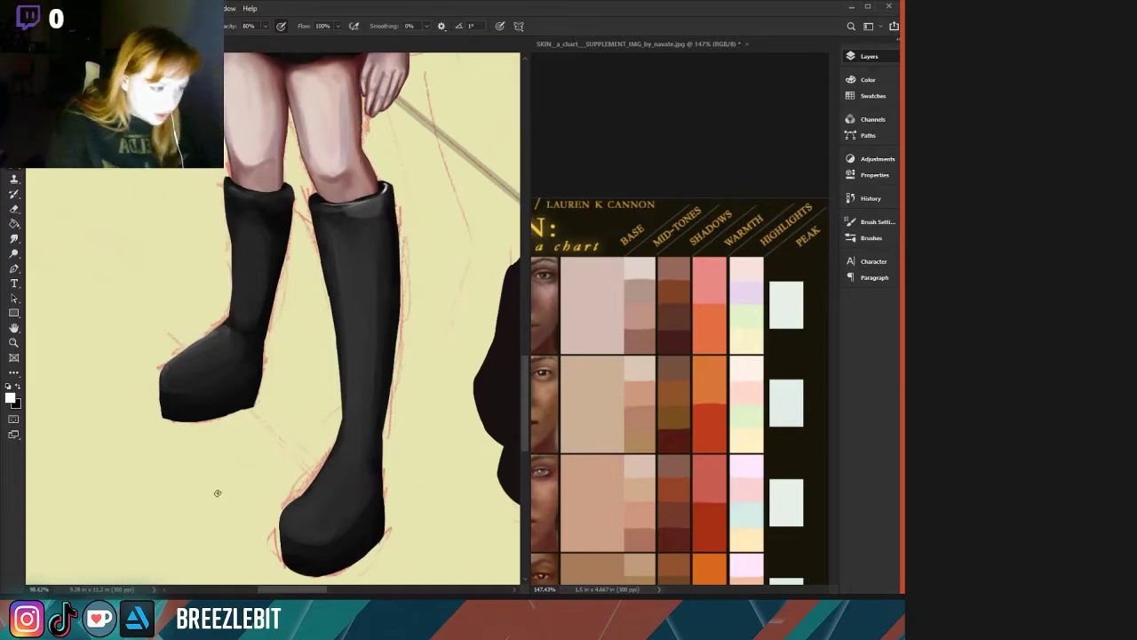
left_click(720, 150)
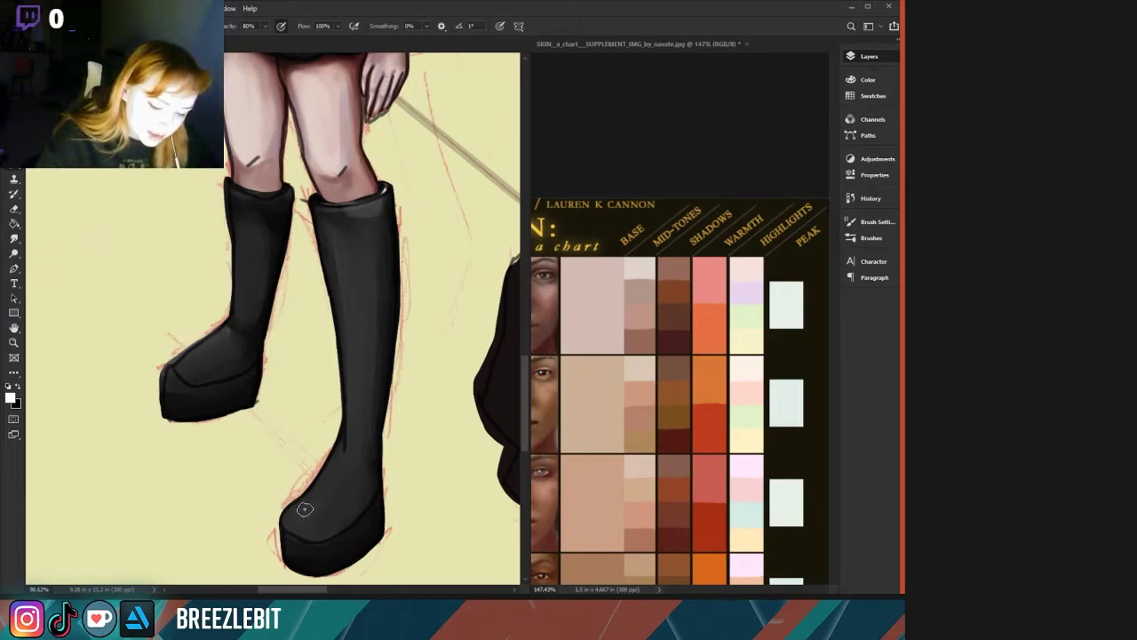
left_click_drag(306, 508, 320, 516)
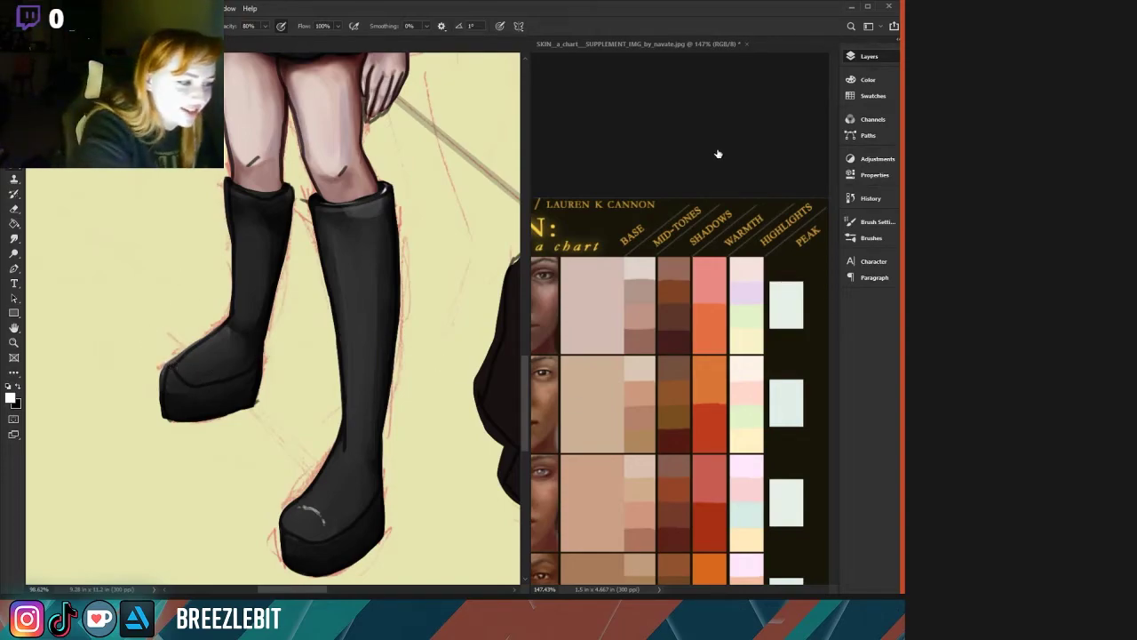
key("ctrl+z")
mouse_move(165, 360)
left_mouse_down()
mouse_move(189, 373)
mouse_move(173, 368)
left_mouse_up()
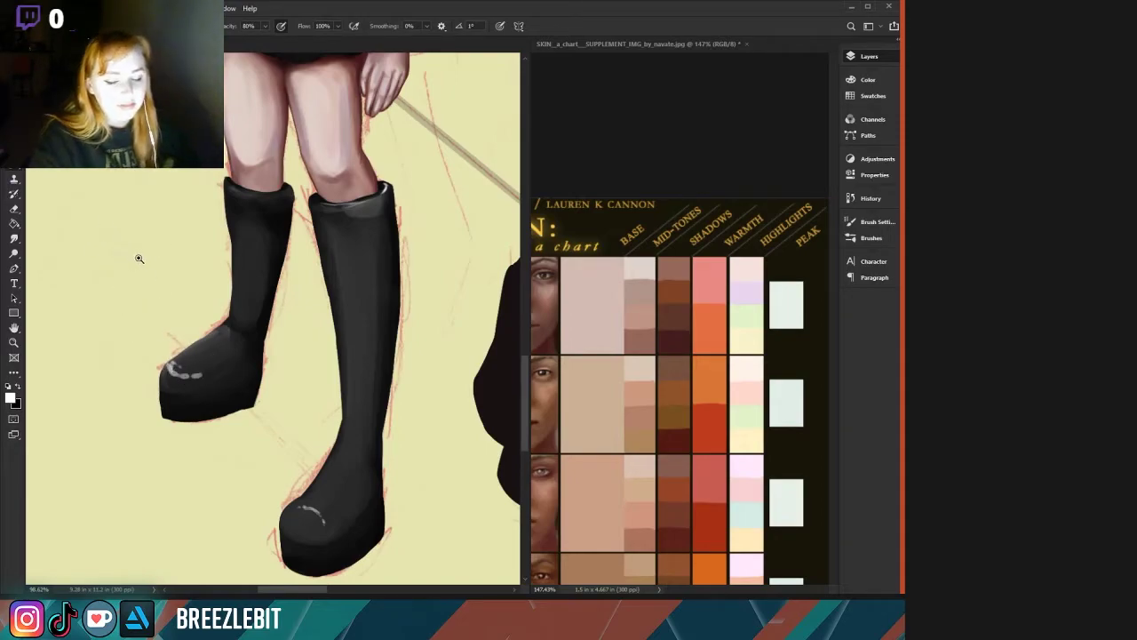
mouse_move(140, 260)
left_mouse_down()
mouse_move(31, 291)
mouse_move(107, 284)
left_mouse_up()
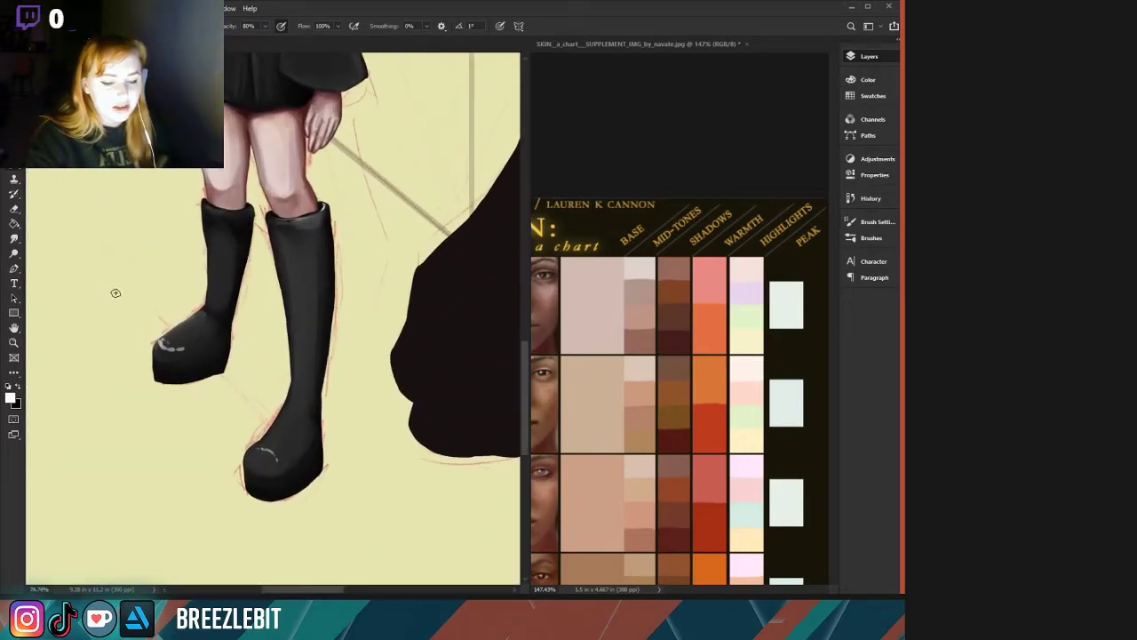
key("ctrl+z")
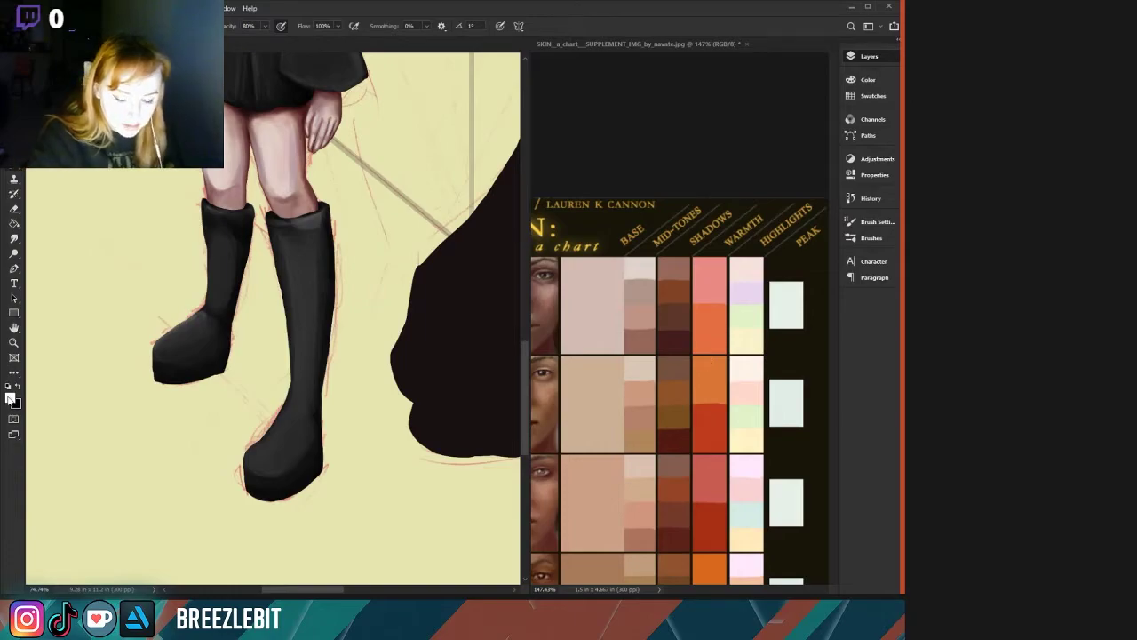
Change the brush colour to a medium grey and paint a subtle highlight along the front boot's cuff.
key("i")
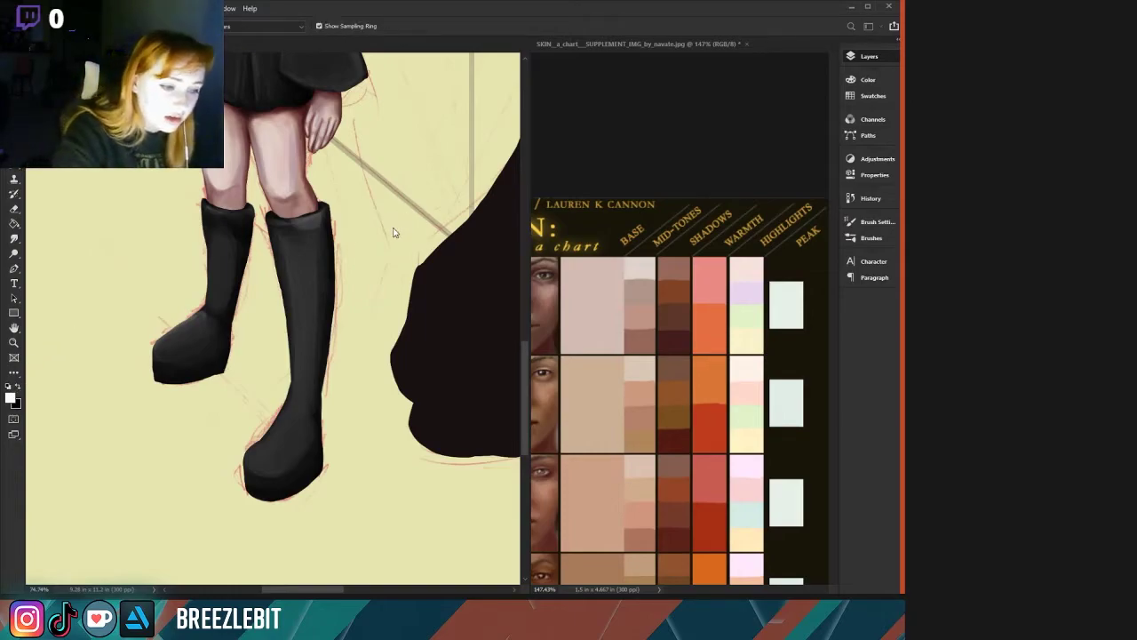
left_click(629, 145)
left_click_drag(318, 219, 279, 222)
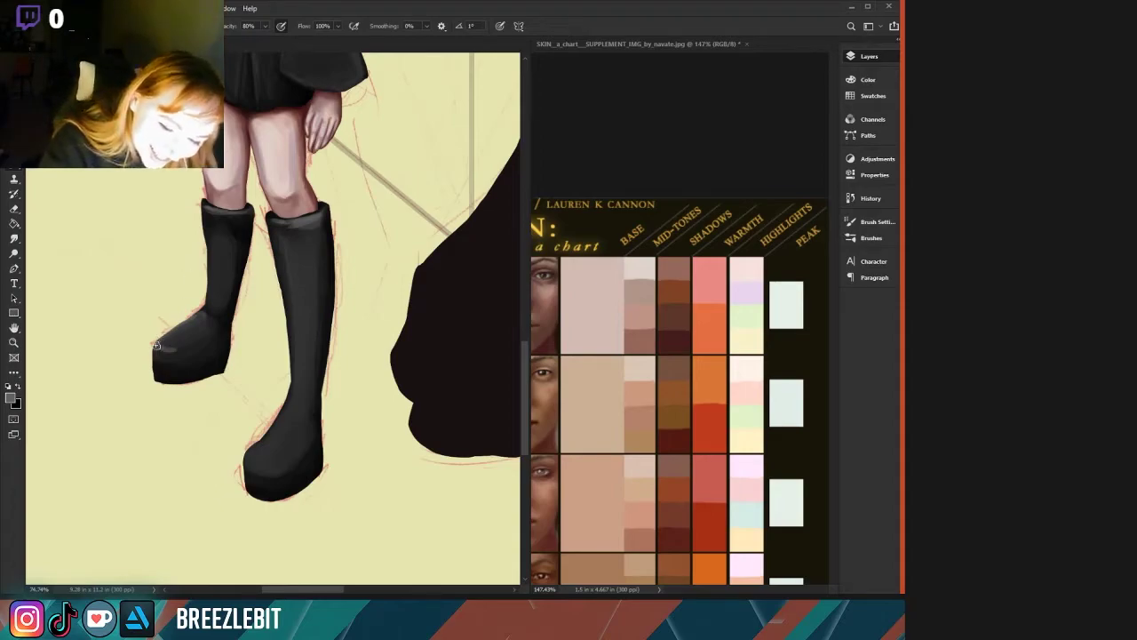
Draw curved grey contour lines over the feet of both boots and up the front boot's ankle and shaft.
mouse_move(182, 337)
left_mouse_down()
mouse_move(187, 382)
mouse_move(175, 321)
mouse_move(210, 366)
left_mouse_up()
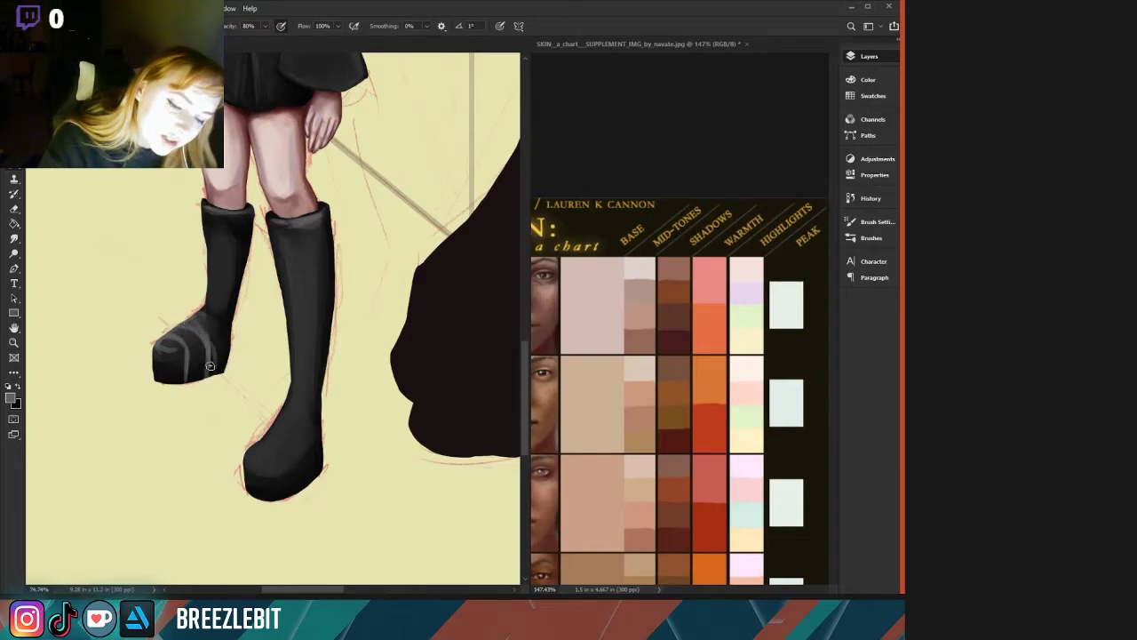
mouse_move(186, 313)
left_mouse_down()
mouse_move(213, 375)
mouse_move(189, 312)
mouse_move(225, 360)
mouse_move(180, 317)
mouse_move(171, 336)
mouse_move(198, 345)
mouse_move(162, 343)
mouse_move(176, 333)
mouse_move(194, 372)
mouse_move(179, 342)
mouse_move(182, 384)
mouse_move(209, 350)
mouse_move(179, 362)
mouse_move(221, 341)
mouse_move(169, 357)
mouse_move(186, 359)
mouse_move(149, 356)
left_mouse_up()
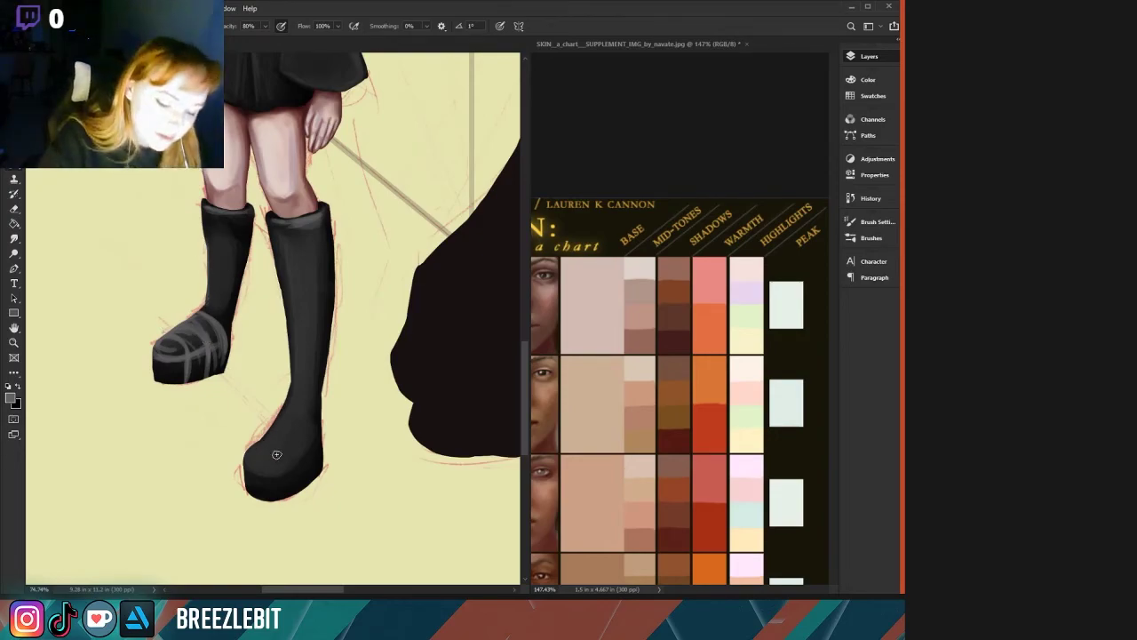
mouse_move(287, 471)
left_mouse_down()
mouse_move(261, 444)
mouse_move(250, 456)
mouse_move(281, 479)
mouse_move(252, 473)
mouse_move(252, 451)
mouse_move(269, 478)
mouse_move(246, 462)
mouse_move(286, 470)
mouse_move(292, 456)
mouse_move(269, 436)
mouse_move(300, 451)
mouse_move(281, 423)
mouse_move(307, 440)
mouse_move(278, 424)
mouse_move(317, 411)
mouse_move(286, 399)
mouse_move(293, 385)
left_mouse_up()
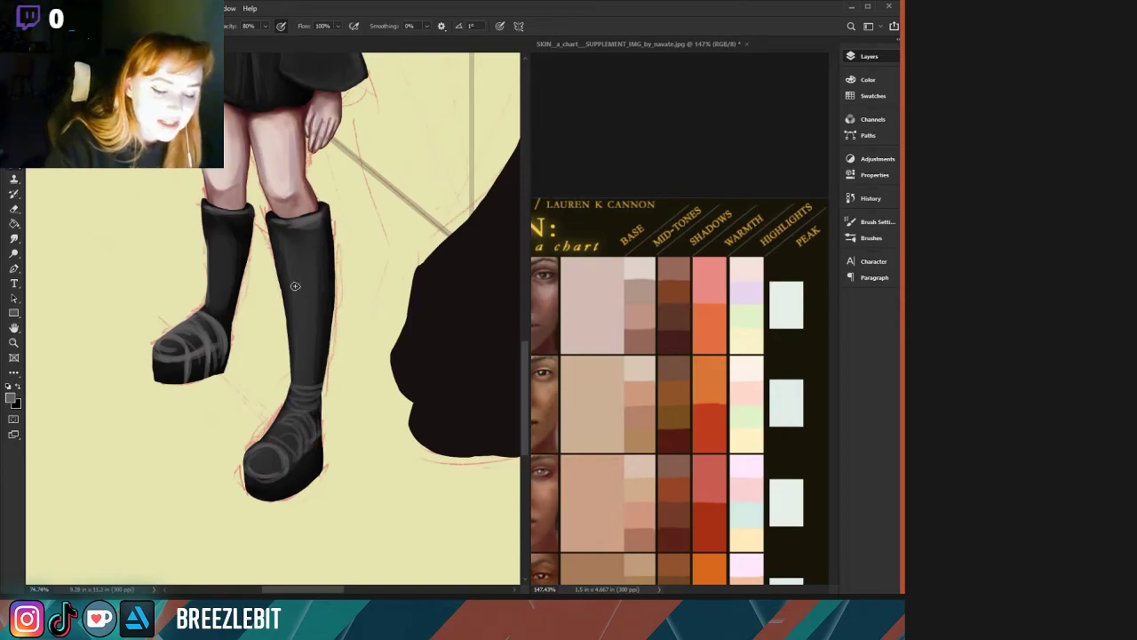
left_click_drag(296, 329, 296, 259)
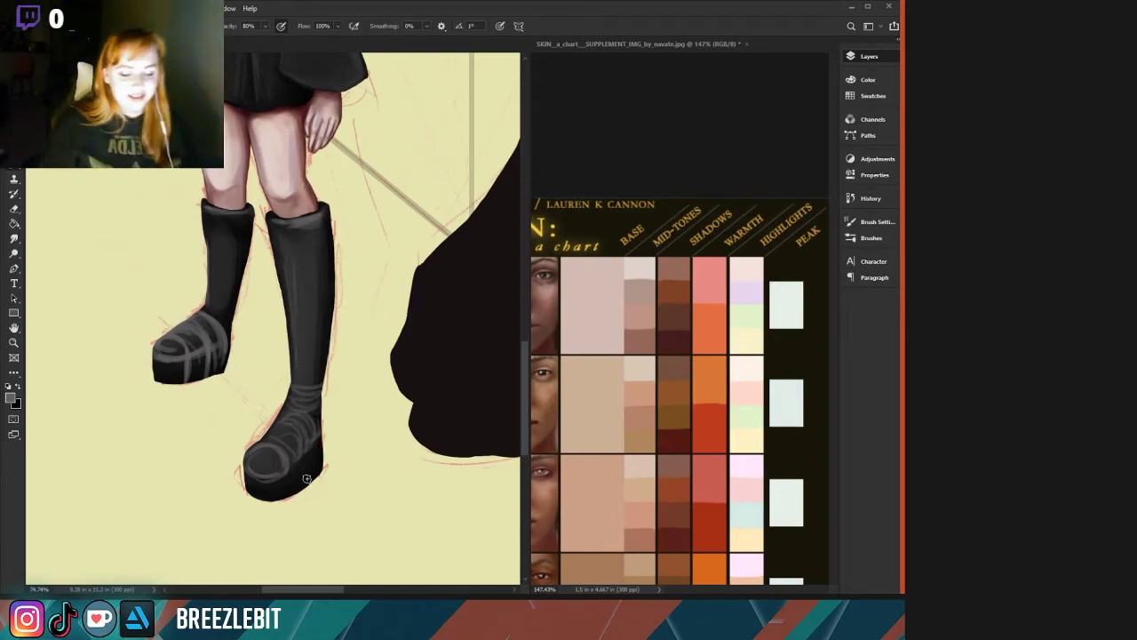
Paint a grey highlight streak along the shaft of the rear boot.
left_click_drag(215, 298, 216, 246)
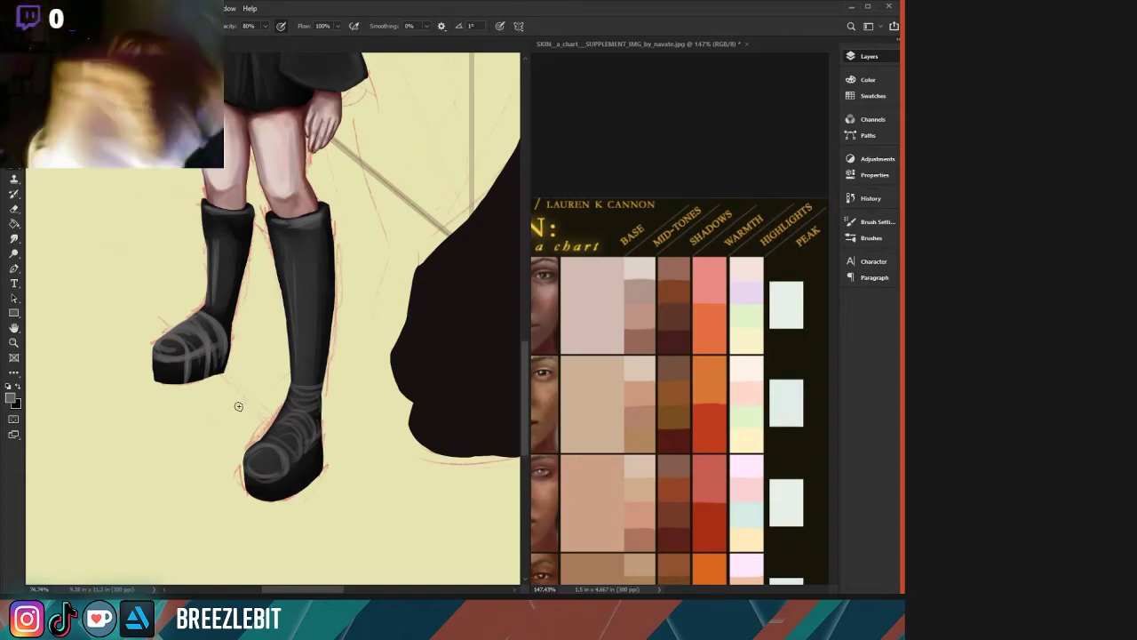
left_click_drag(188, 275, 84, 290)
left_click_drag(144, 315, 191, 364)
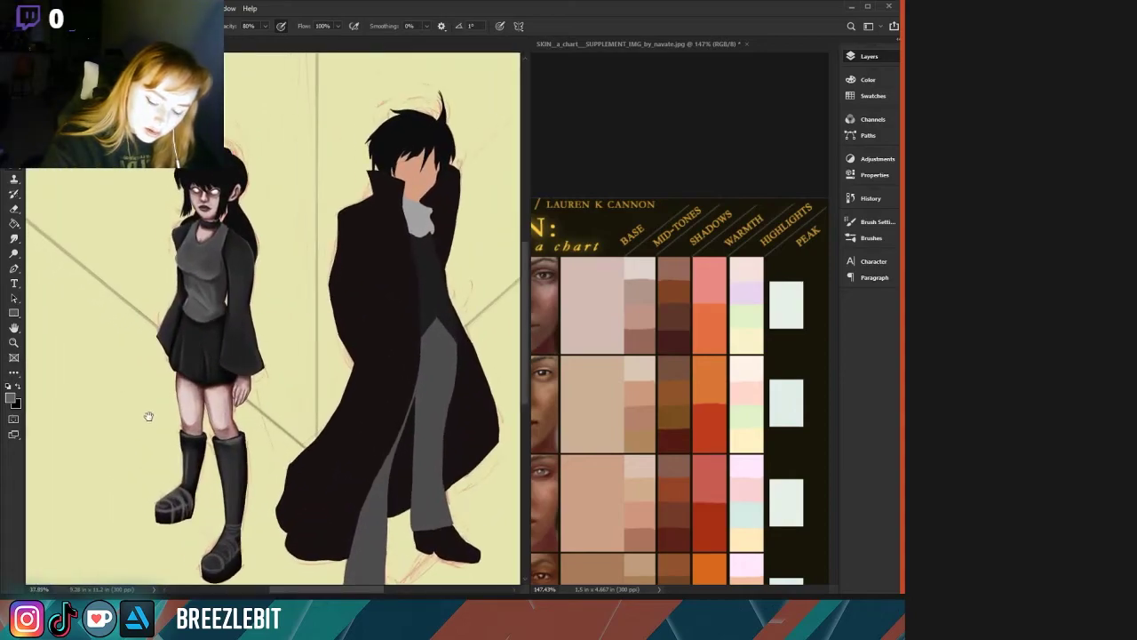
left_click_drag(149, 416, 175, 413)
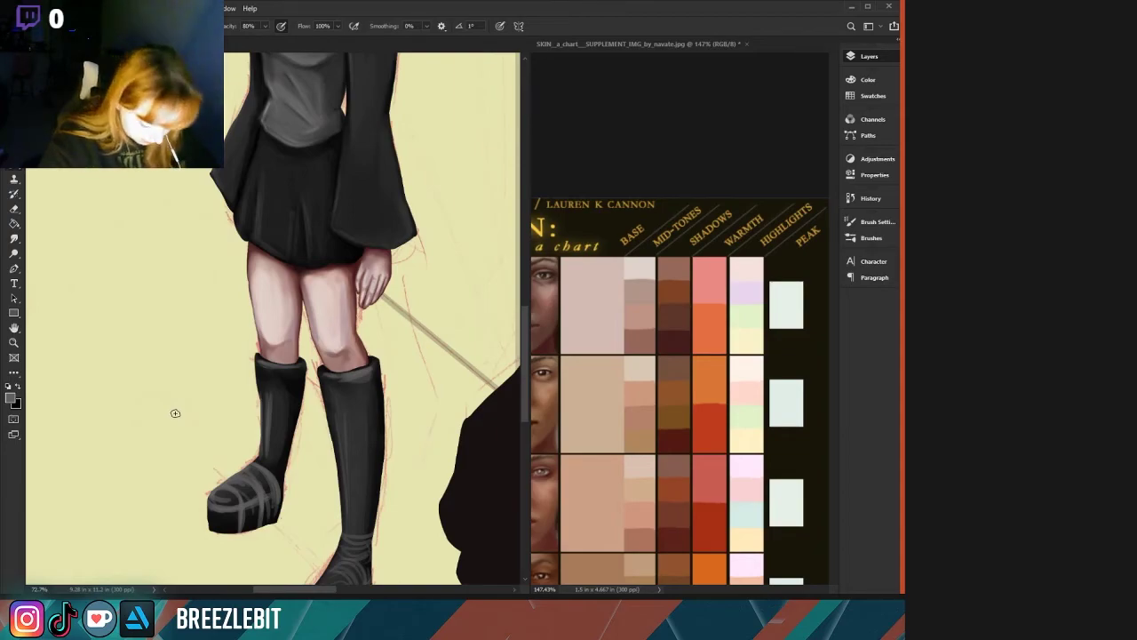
Blend the grey contour lines into both boot shafts and the rear boot's foot with sampled dark greys at 50% brush opacity.
left_click(290, 426, "alt")
left_click_drag(272, 453, 264, 403)
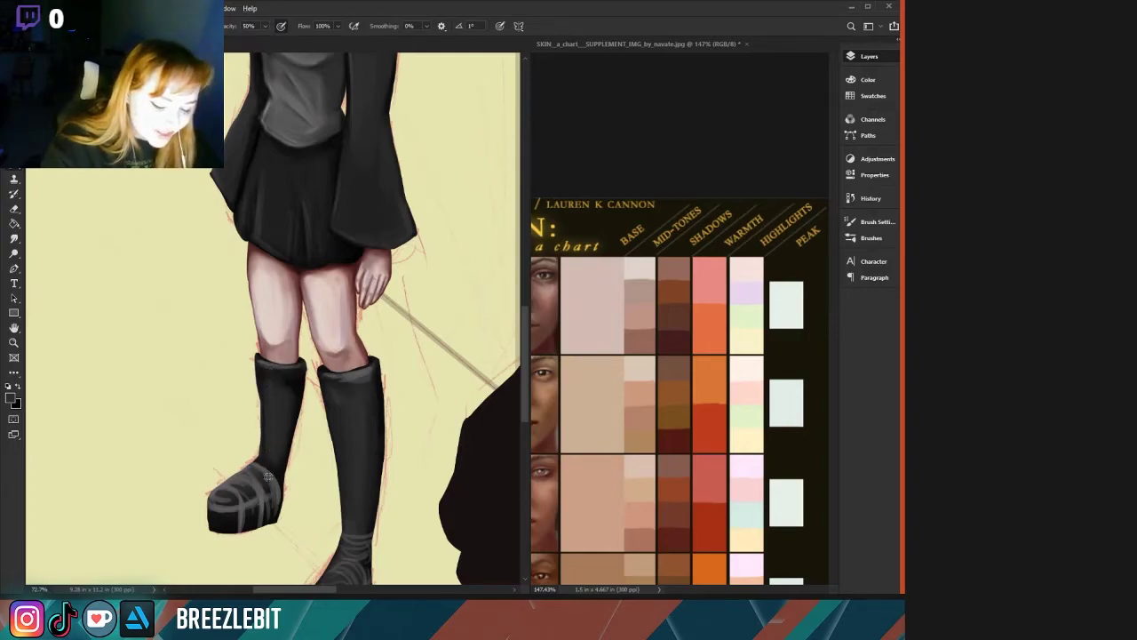
left_click(272, 444, "alt")
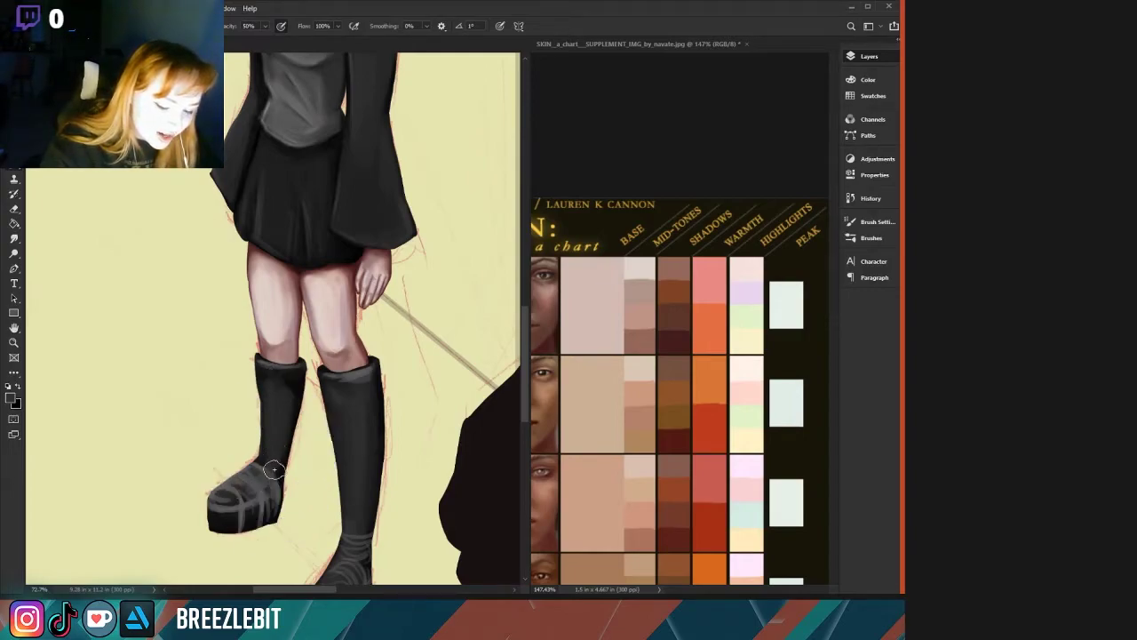
left_click(291, 384, "alt")
mouse_move(276, 481)
left_mouse_down()
mouse_move(267, 528)
mouse_move(214, 524)
mouse_move(263, 519)
mouse_move(260, 506)
mouse_move(219, 518)
mouse_move(276, 485)
mouse_move(220, 513)
mouse_move(263, 513)
mouse_move(242, 514)
mouse_move(273, 496)
mouse_move(267, 488)
mouse_move(214, 509)
mouse_move(244, 487)
mouse_move(246, 511)
mouse_move(243, 484)
left_mouse_up()
left_click(260, 506, "alt")
left_click(277, 443, "alt")
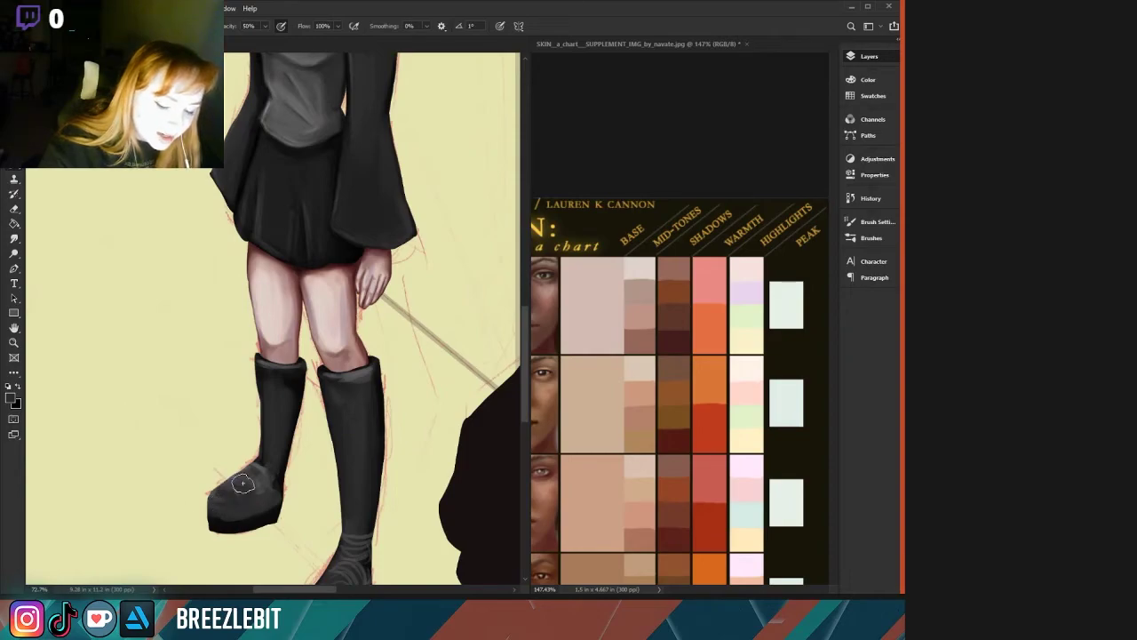
Sample a near-black tone from the rear boot and deepen the shading across the side and toe of its foot.
key("ctrl+space")
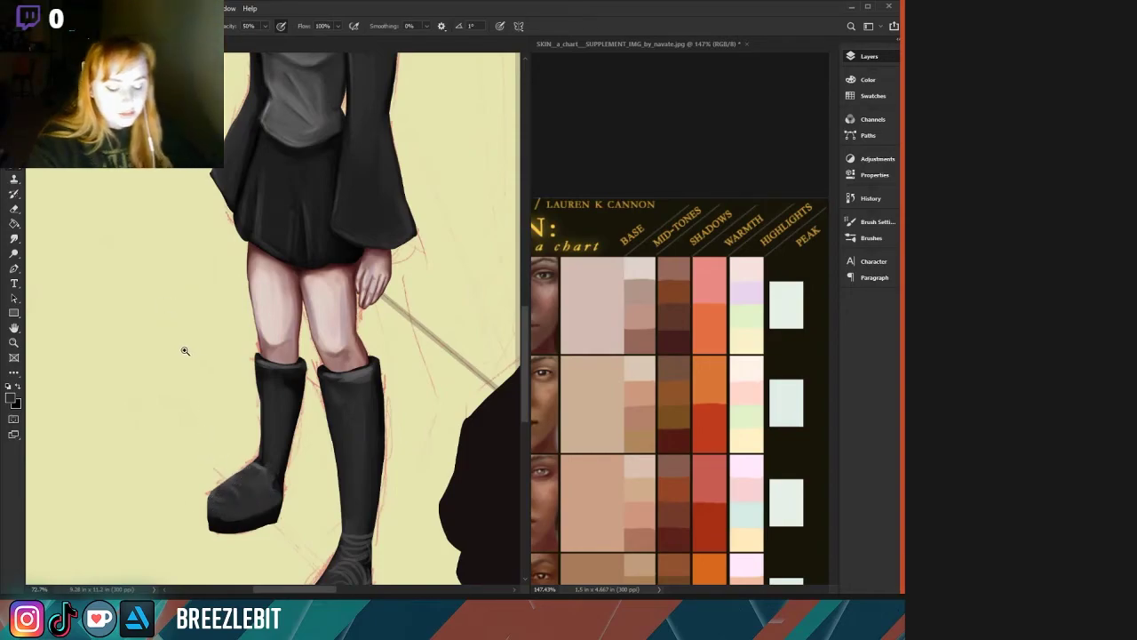
left_click_drag(184, 350, 125, 365)
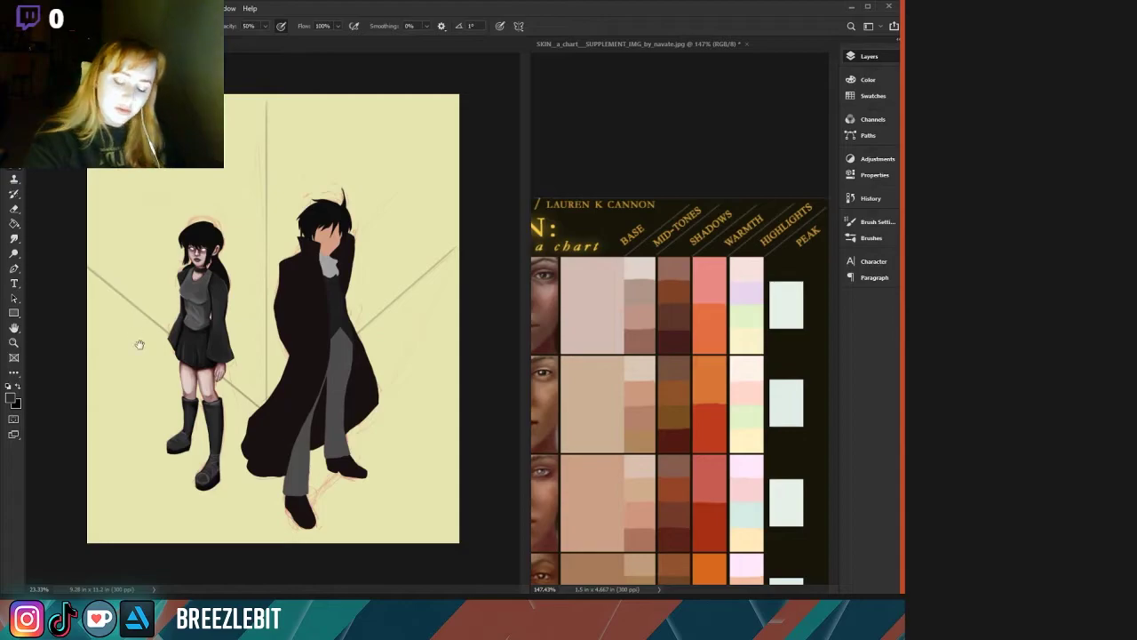
left_click_drag(138, 415, 187, 424)
key("b")
left_click(275, 501, "alt")
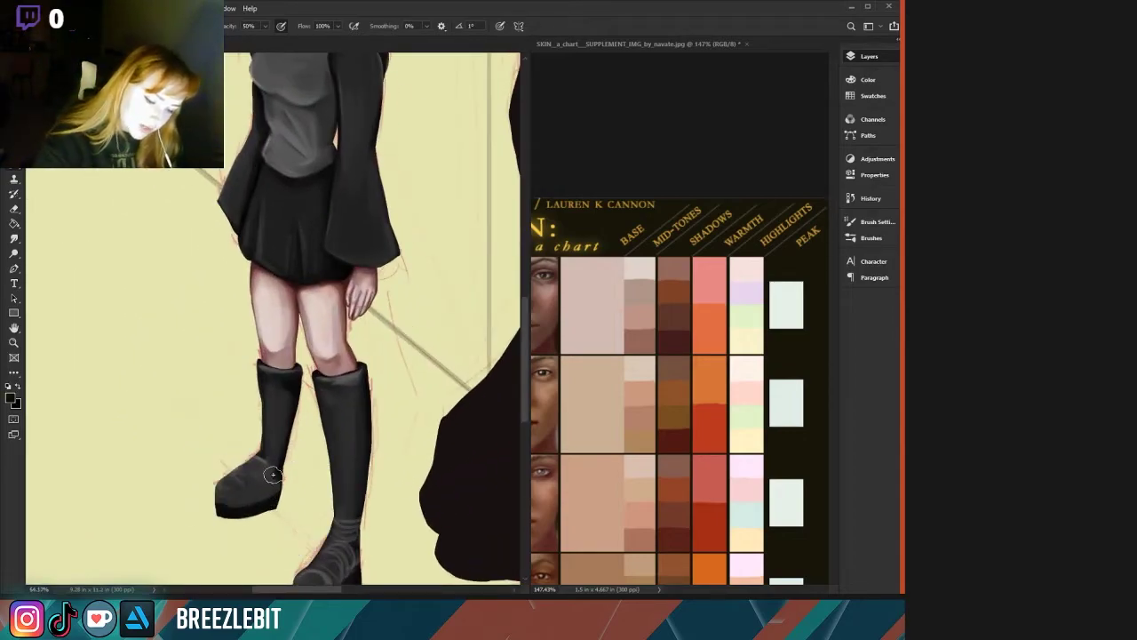
mouse_move(269, 501)
left_mouse_down()
mouse_move(256, 508)
mouse_move(283, 484)
mouse_move(286, 448)
mouse_move(218, 515)
mouse_move(214, 499)
mouse_move(236, 511)
mouse_move(232, 493)
left_mouse_up()
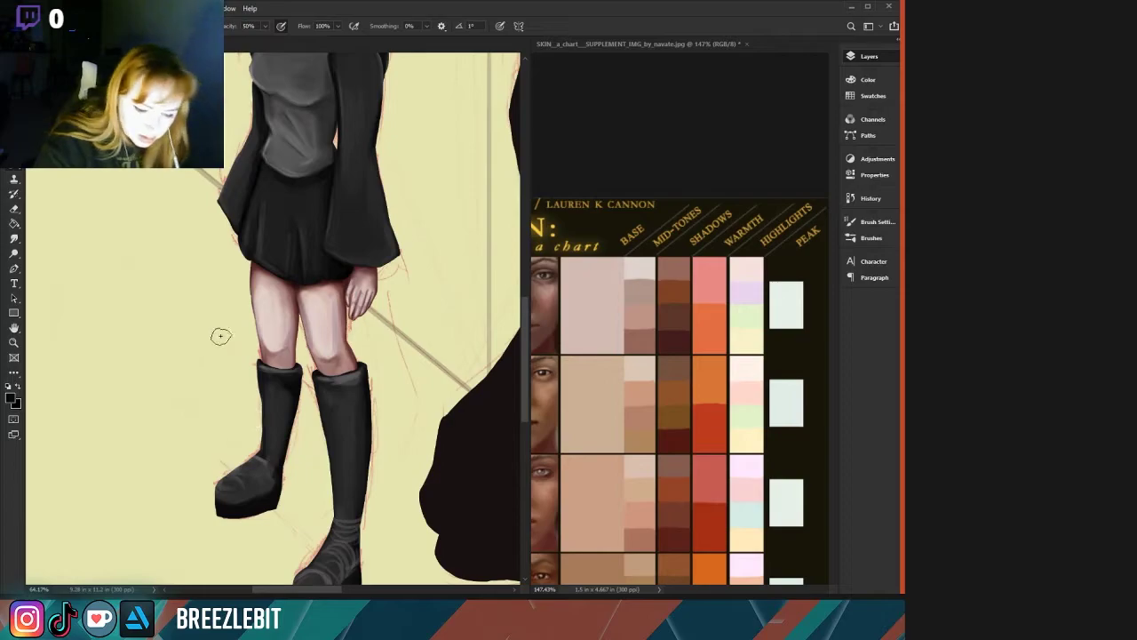
Blend out the grey contour lines on the front boot's foot and ankle with sampled greys at 50% opacity.
left_click_drag(186, 358, 129, 286)
left_click(299, 493, "alt")
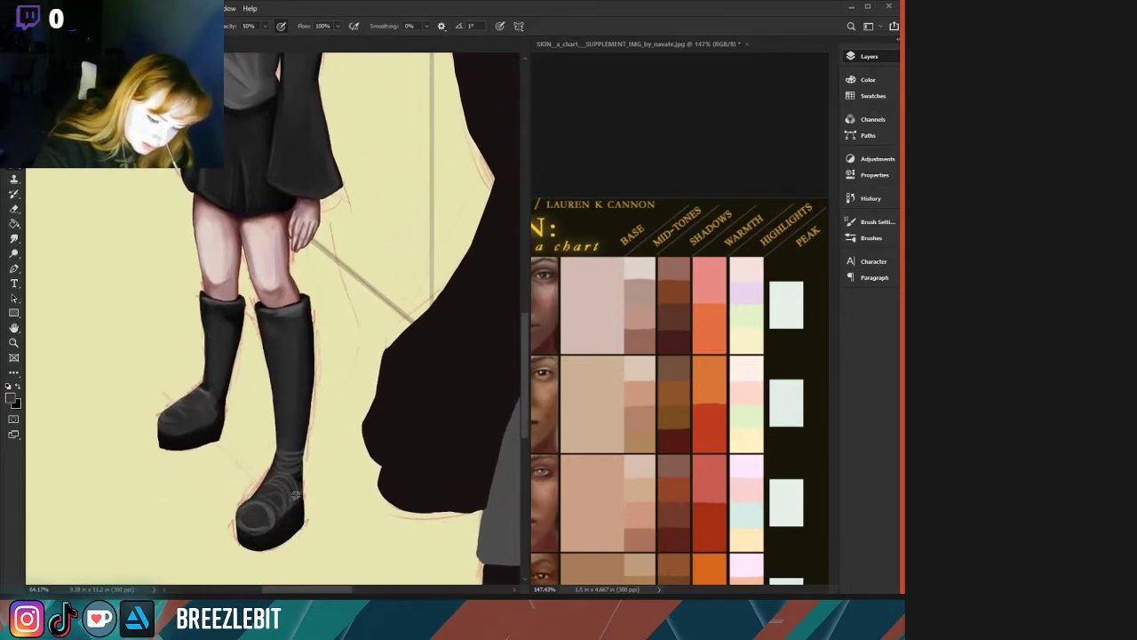
left_click(296, 506, "alt")
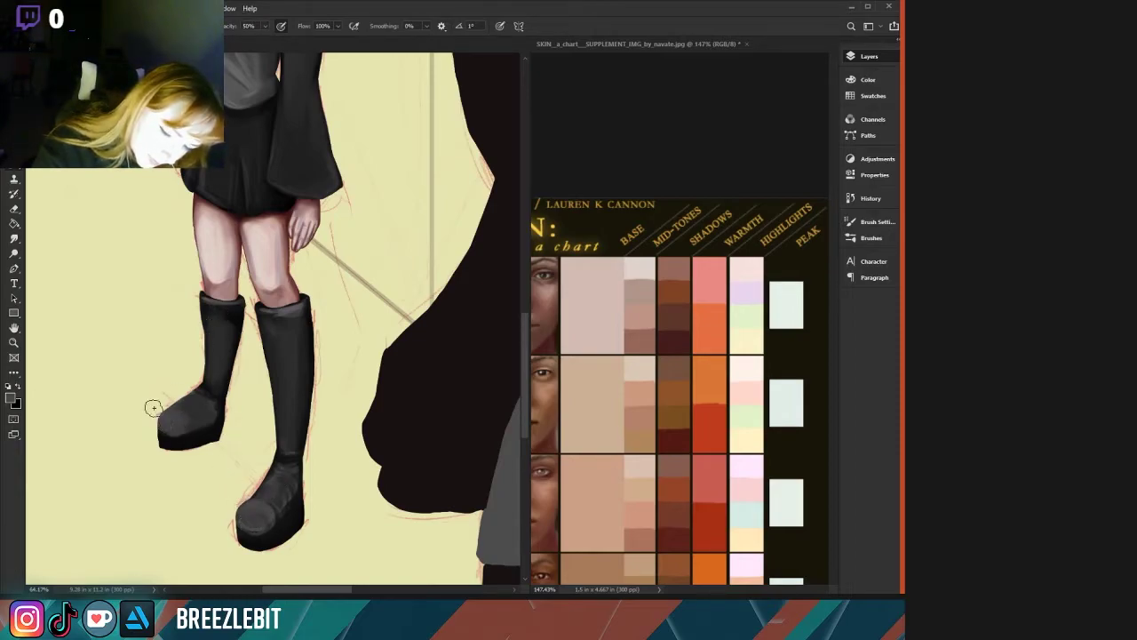
Refine the shading on the front boot's instep and ankle and the rear boot's ankle with sampled dark tones.
left_click(210, 407, "alt")
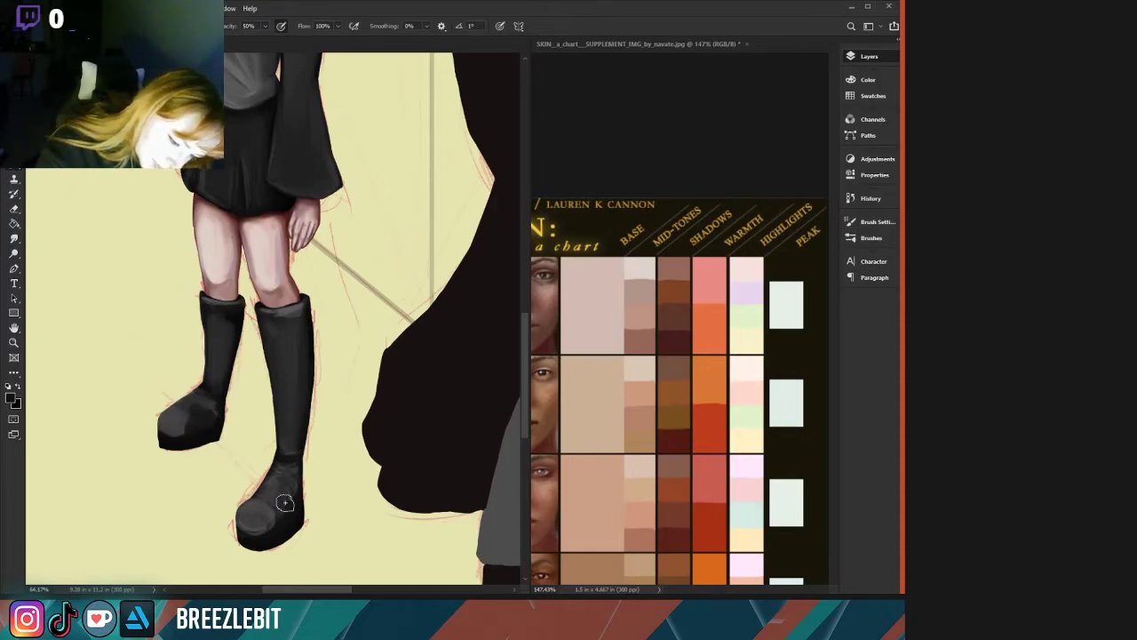
left_click_drag(284, 504, 269, 494)
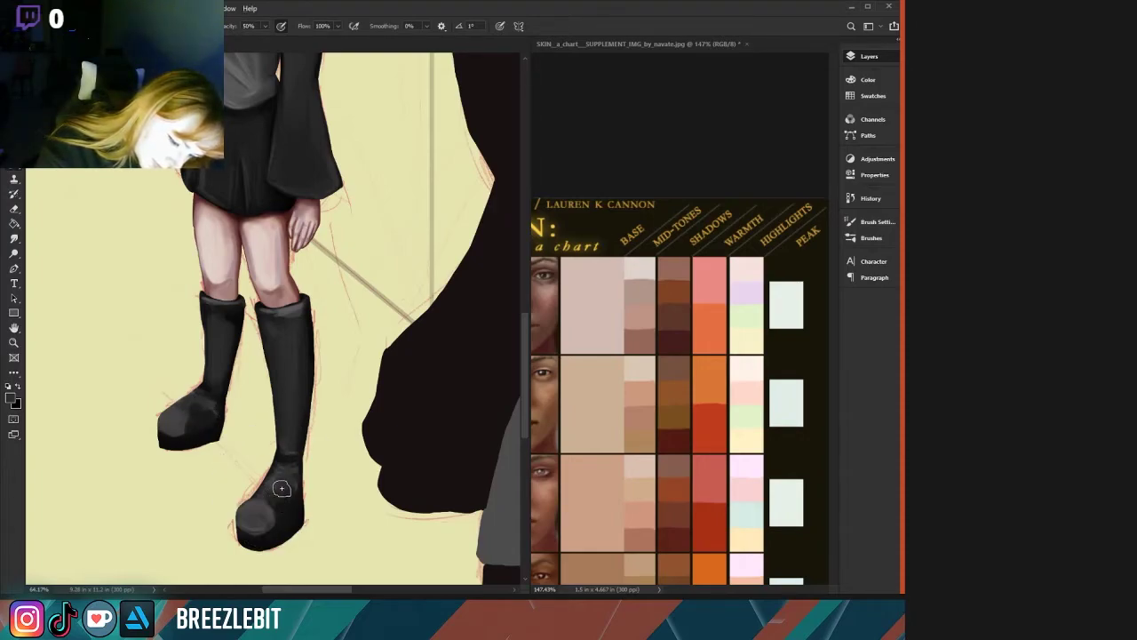
left_click(268, 494, "alt")
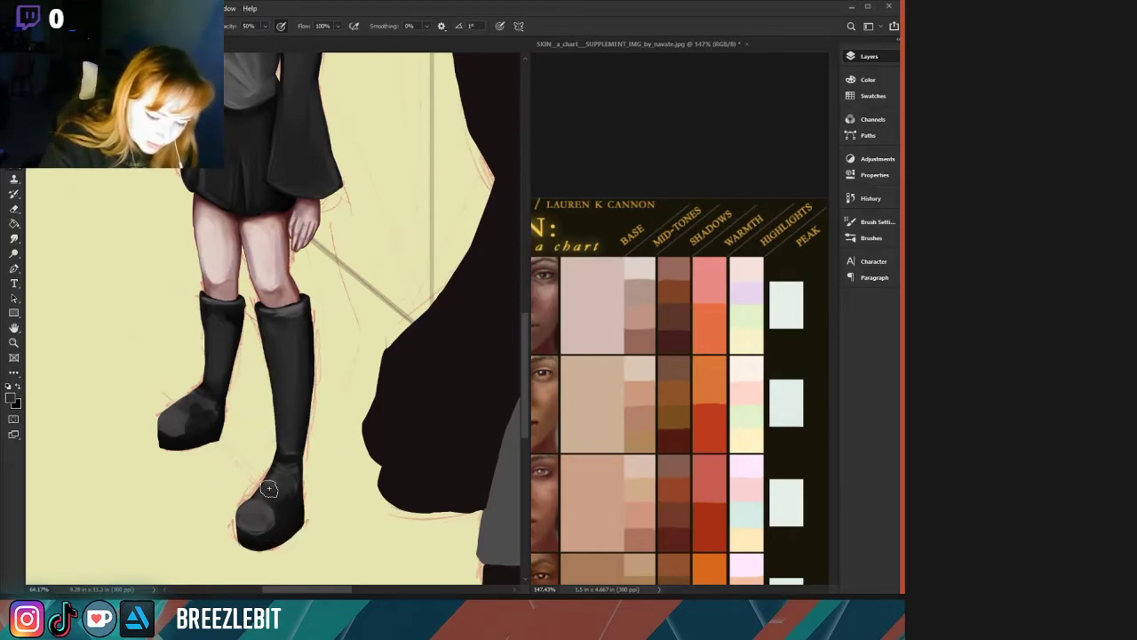
mouse_move(269, 489)
left_mouse_down()
mouse_move(287, 470)
mouse_move(277, 475)
left_mouse_up()
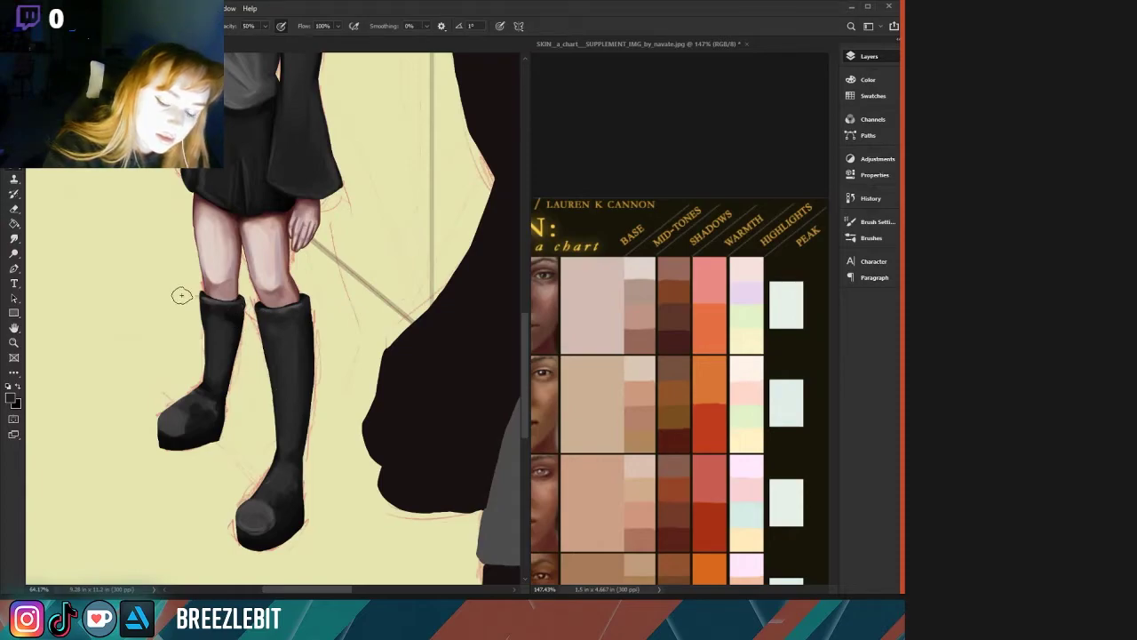
mouse_move(210, 408)
left_mouse_down()
mouse_move(185, 399)
mouse_move(211, 402)
left_mouse_up()
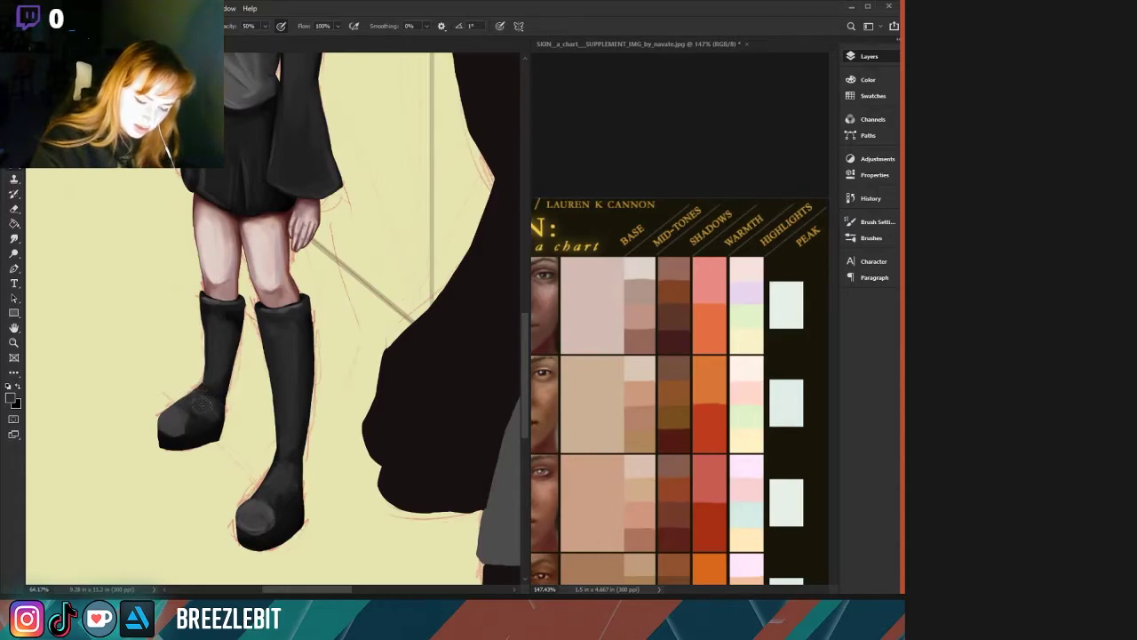
Smooth the shading on the feet and toe caps of both boots with the Smudge tool at 50% strength.
left_click_drag(155, 312, 70, 293)
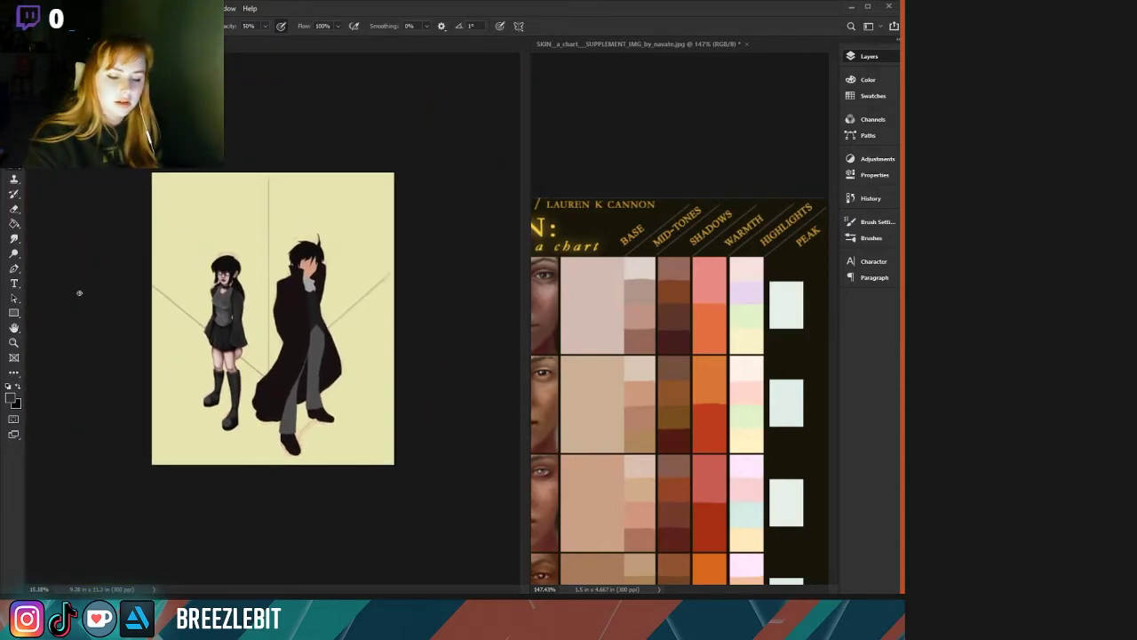
scroll(163, 370, "up", 4)
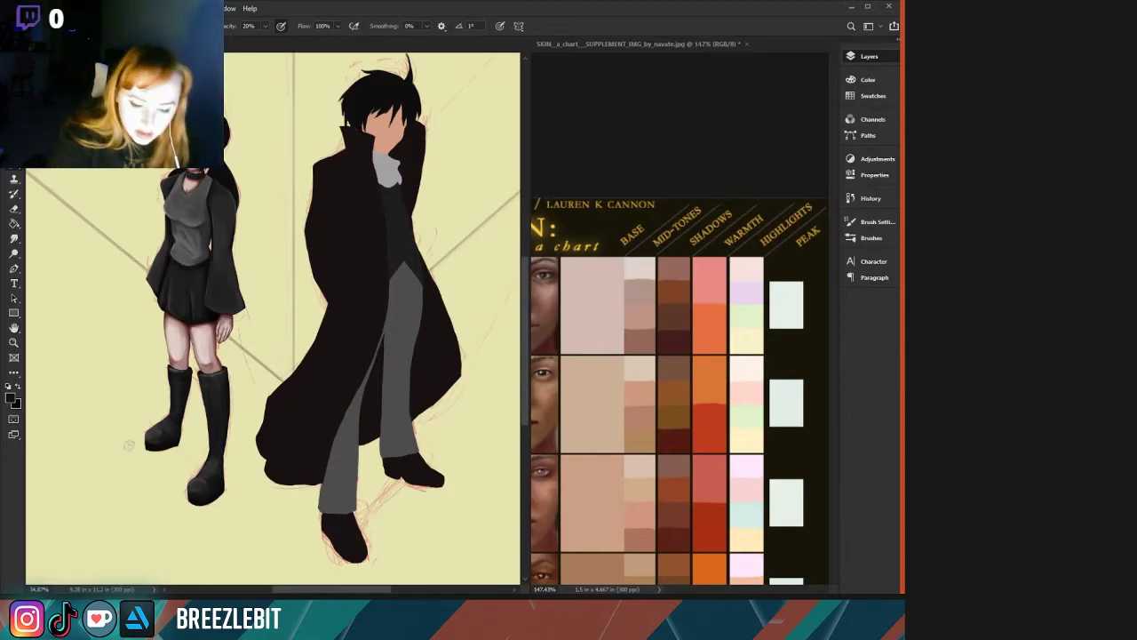
left_click_drag(132, 478, 190, 470)
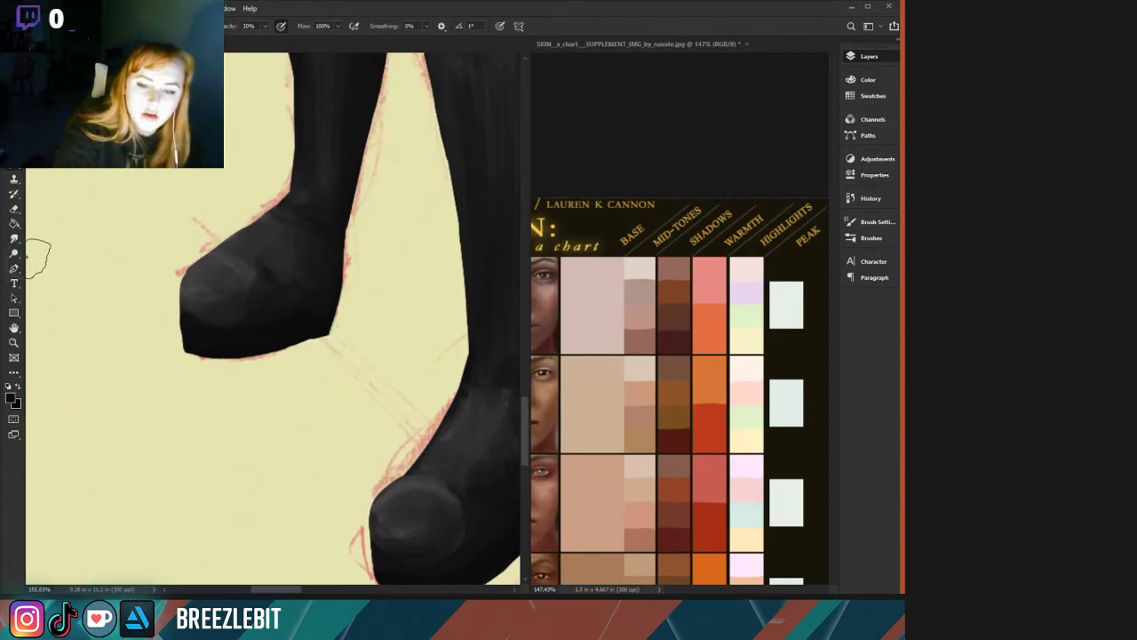
left_click(14, 238)
mouse_move(276, 233)
left_mouse_down()
mouse_move(207, 305)
mouse_move(254, 281)
left_mouse_up()
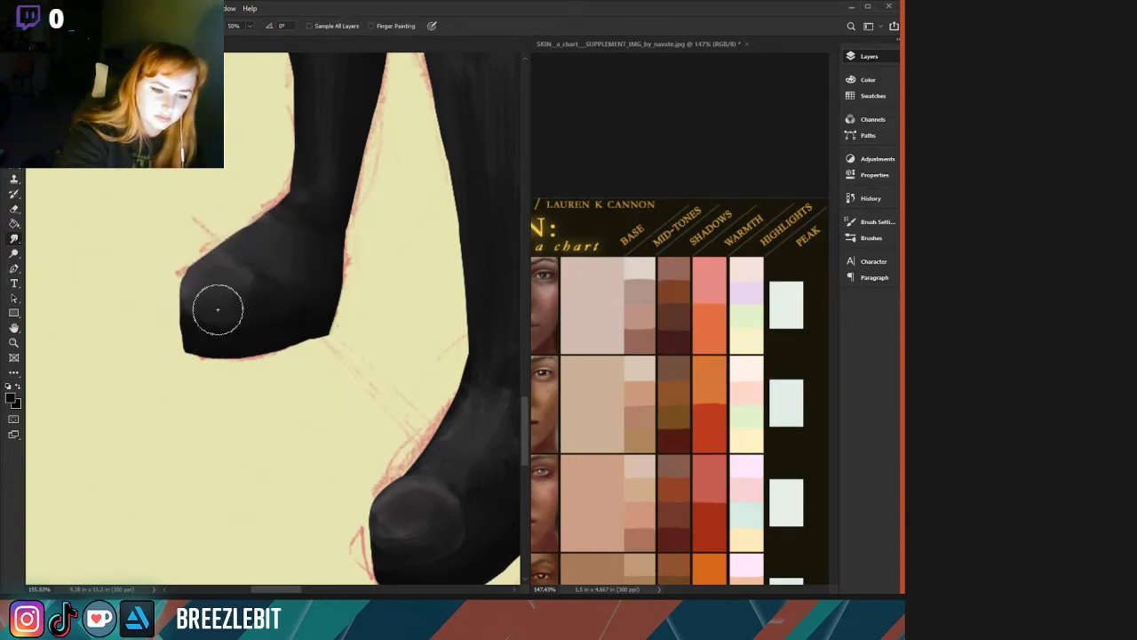
mouse_move(268, 416)
left_mouse_down()
mouse_move(198, 439)
mouse_move(197, 429)
left_mouse_up()
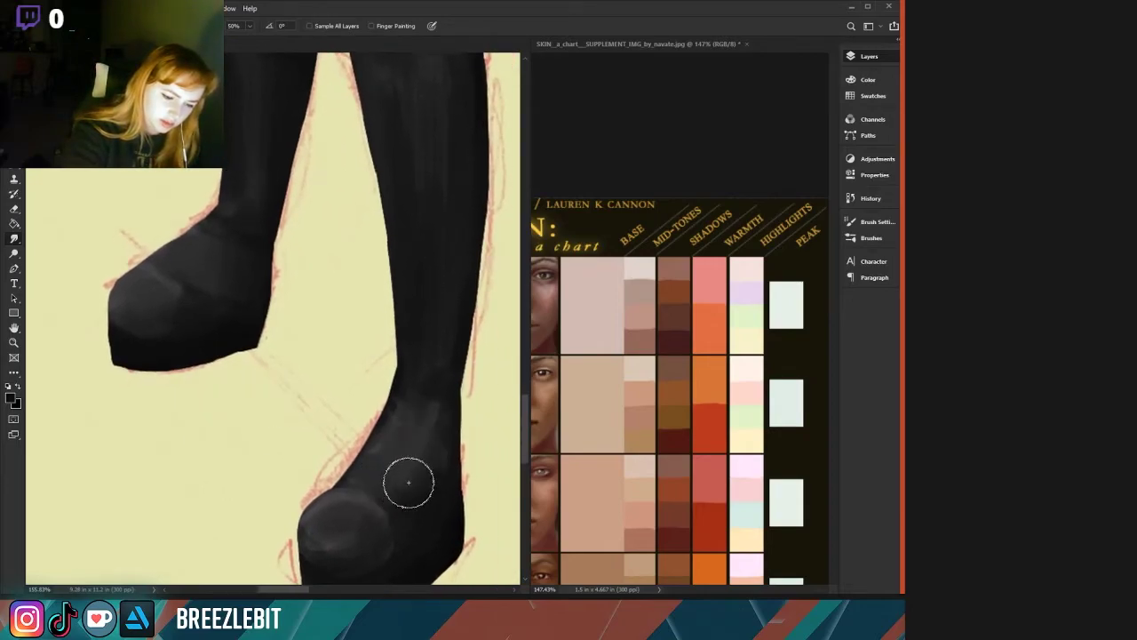
mouse_move(333, 531)
left_mouse_down()
mouse_move(357, 515)
mouse_move(342, 534)
mouse_move(312, 518)
mouse_move(345, 524)
mouse_move(316, 535)
left_mouse_up()
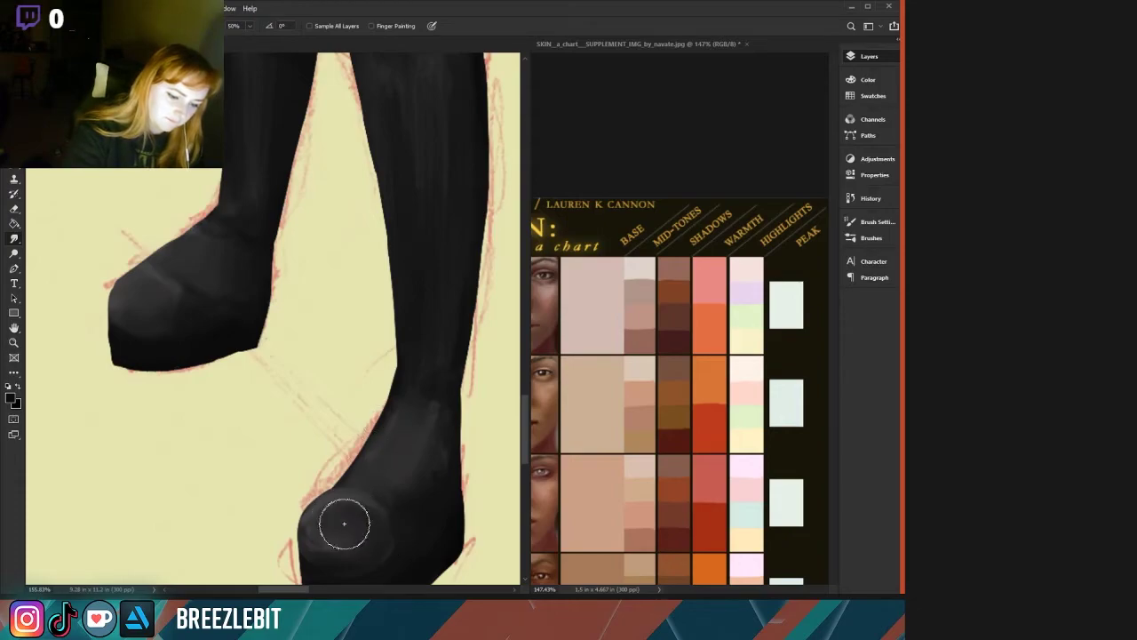
Compare the girl's clothing with its painted shading hidden and shown, and examine the whole illustration.
scroll(446, 382, "down", 3)
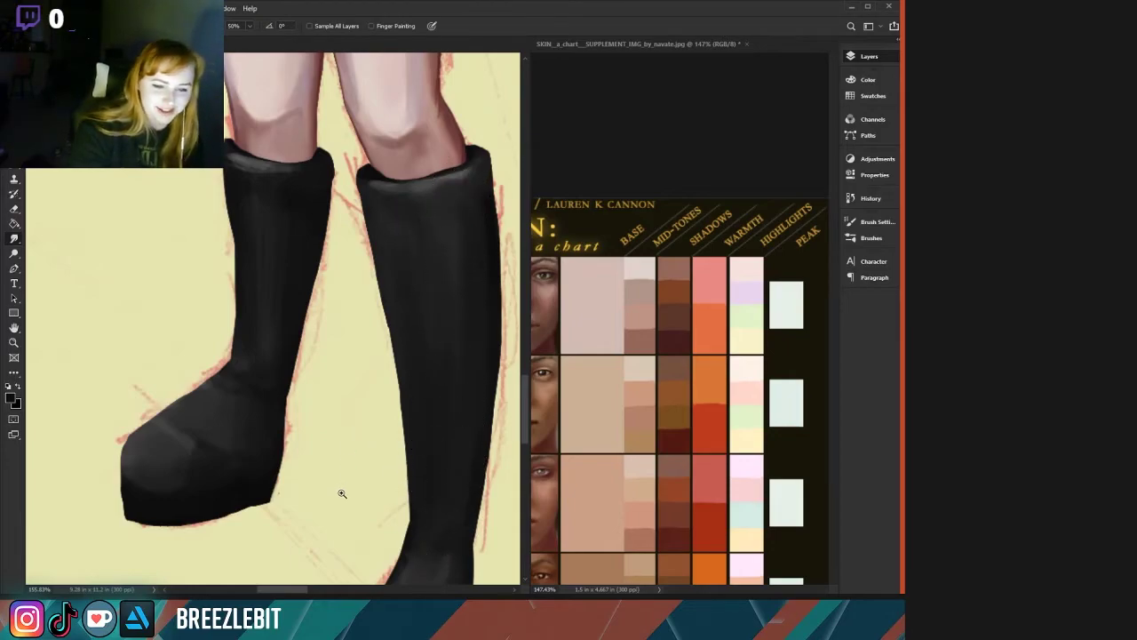
scroll(324, 496, "down", 3)
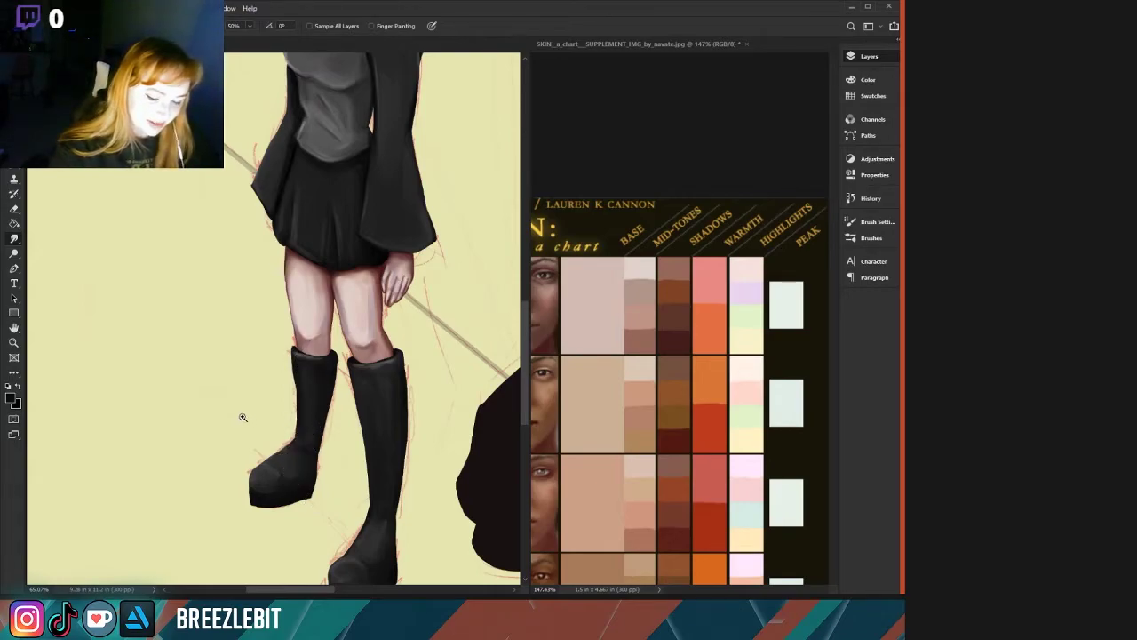
left_click_drag(241, 416, 169, 403)
scroll(240, 507, "up", 2)
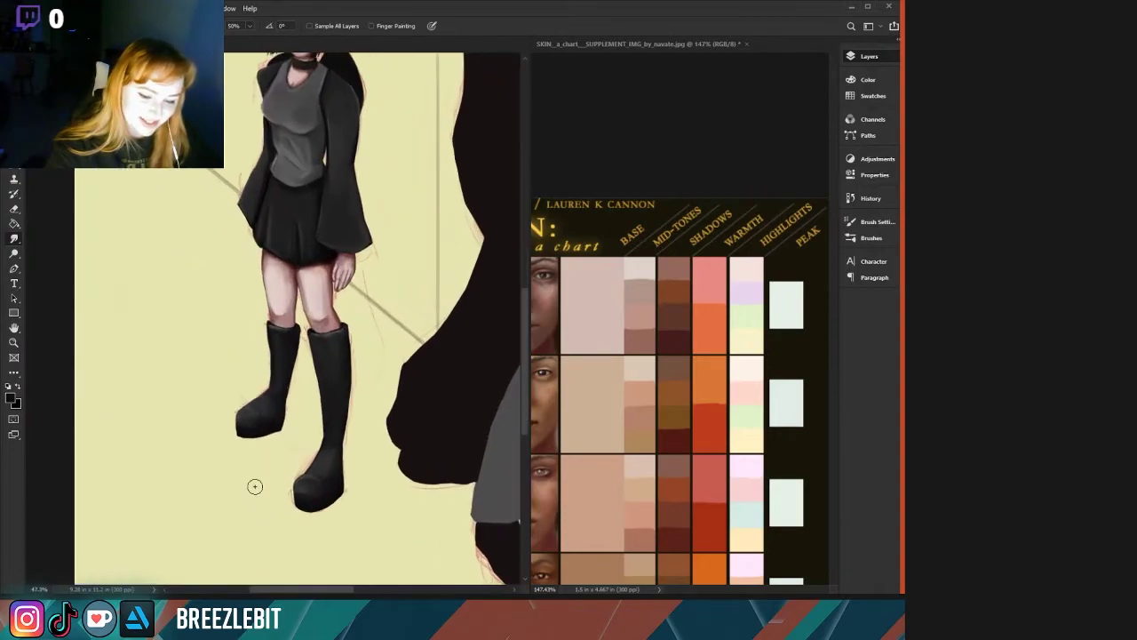
key("ctrl+")
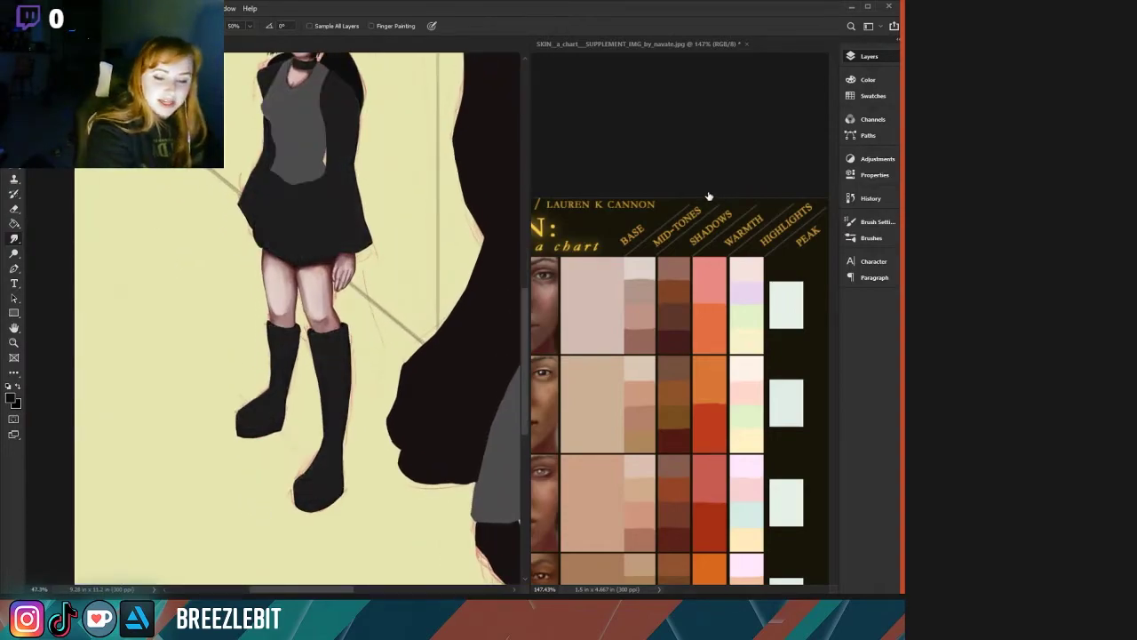
key("ctrl+")
left_click_drag(353, 390, 125, 463)
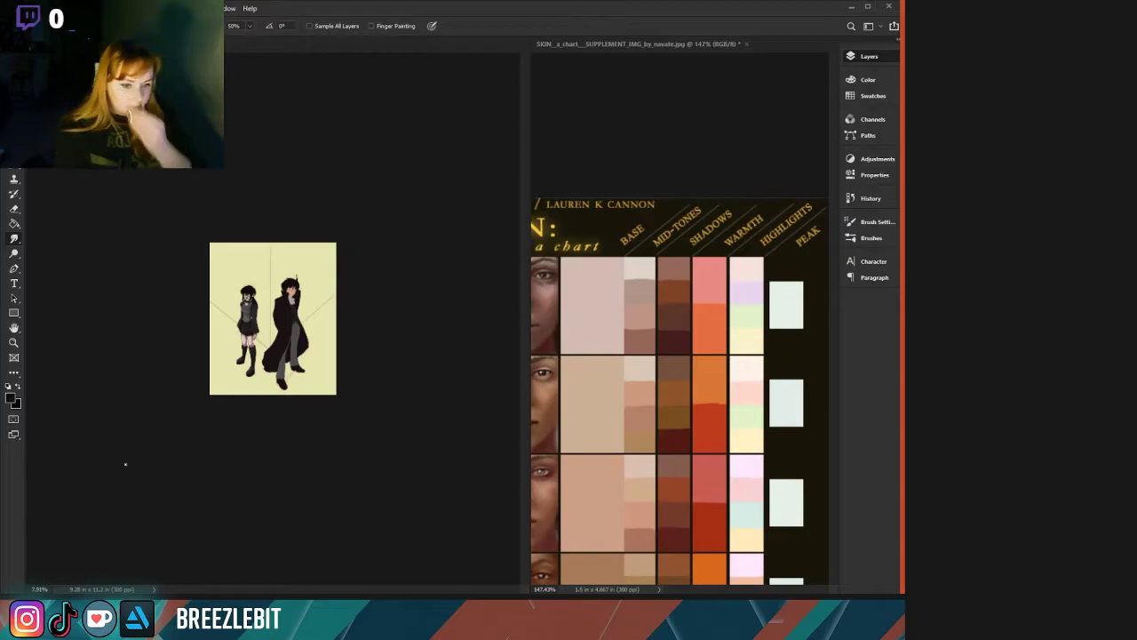
scroll(126, 463, "up", 5)
left_click_drag(136, 475, 169, 488)
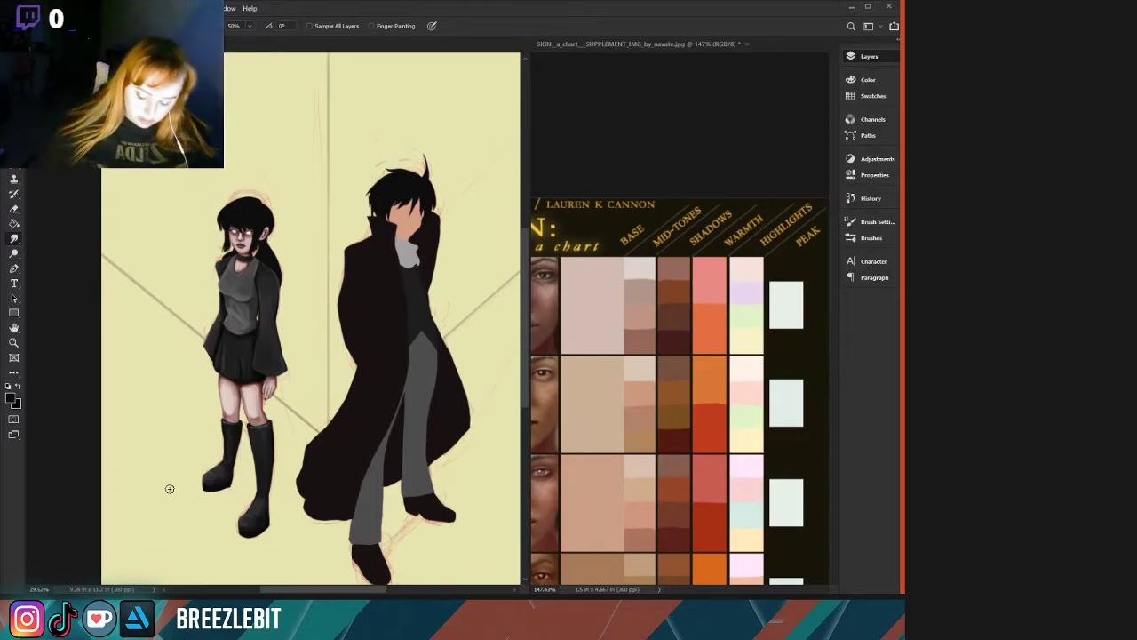
Make white the foreground colour and smudge the white highlights into the toe caps of both boots at 50% strength.
key("x")
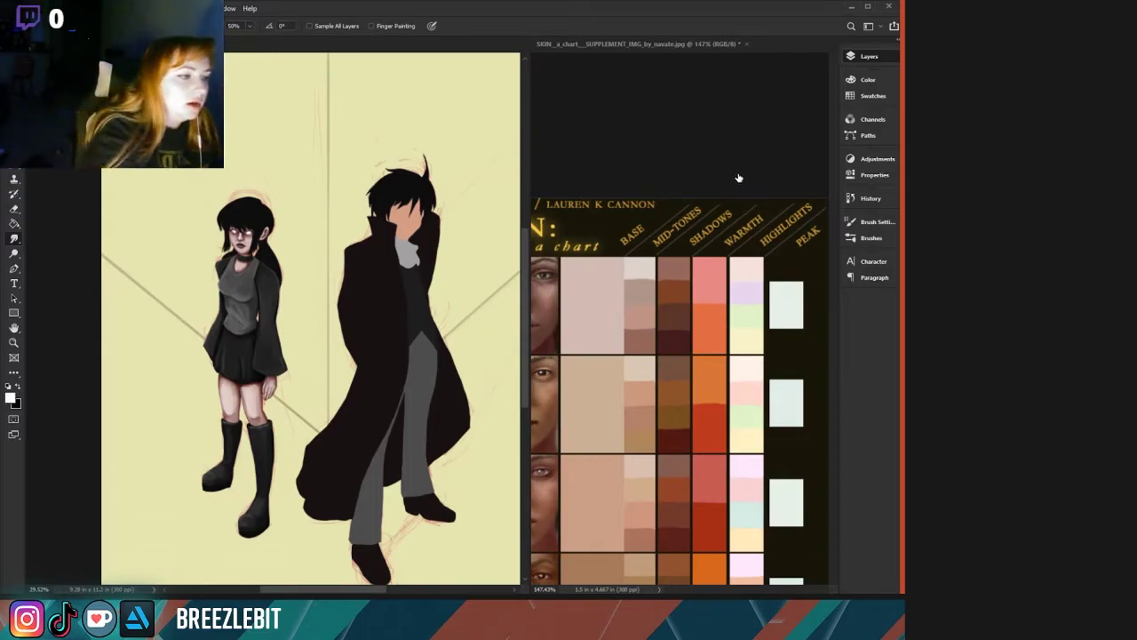
mouse_move(169, 498)
left_mouse_down()
mouse_move(199, 512)
mouse_move(233, 507)
left_mouse_up()
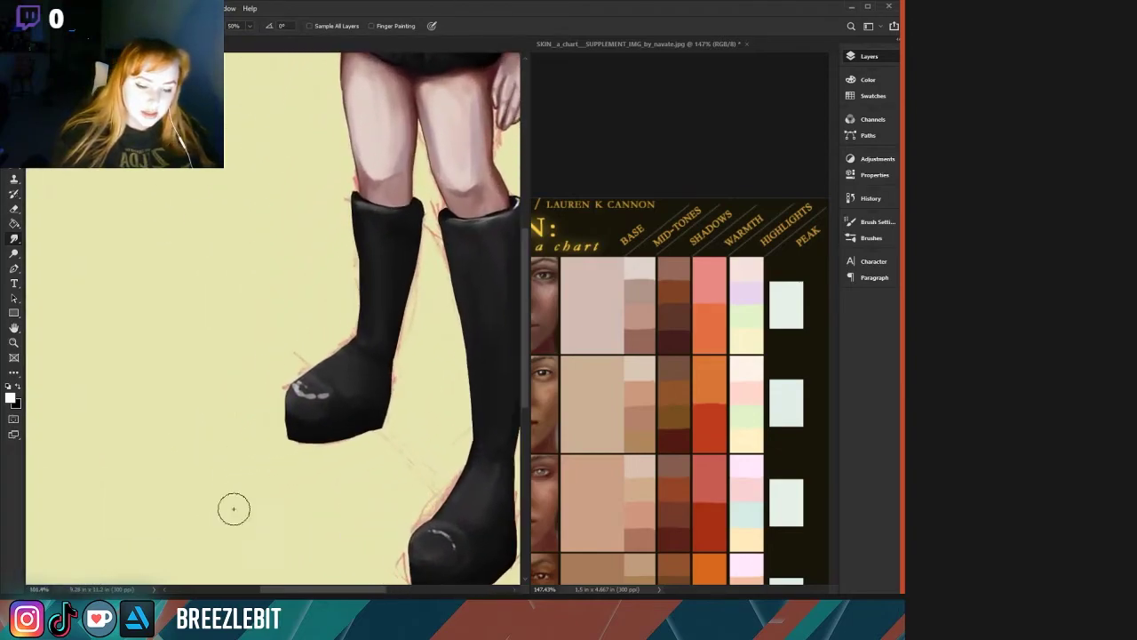
mouse_move(320, 398)
left_mouse_down()
mouse_move(299, 367)
mouse_move(342, 417)
mouse_move(279, 355)
mouse_move(328, 427)
left_mouse_up()
left_click_drag(249, 467, 188, 432)
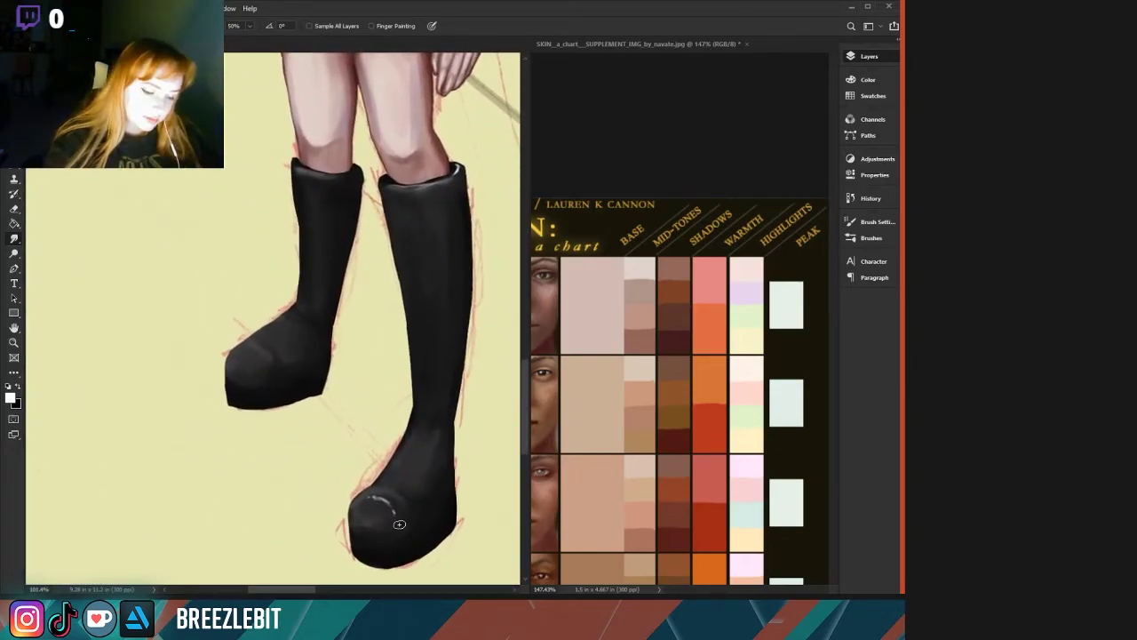
left_click_drag(399, 524, 388, 528)
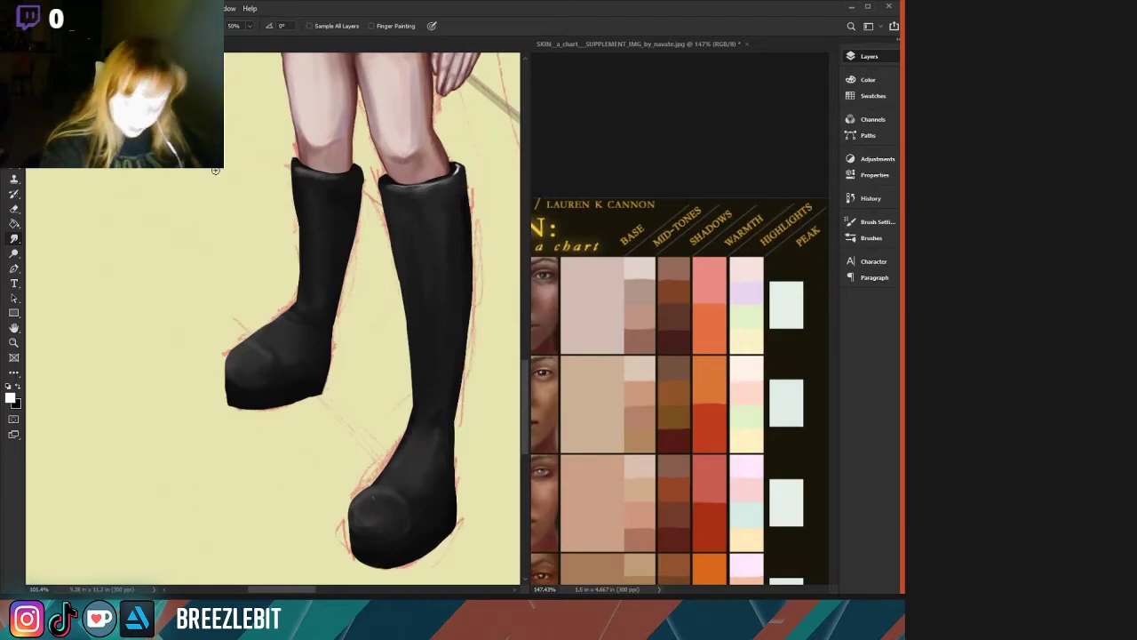
Paint a thin white highlight down the outer side of the rear boot's shaft with a smaller brush at 20% opacity.
key("b")
scroll(173, 490, "up", 3)
scroll(173, 489, "right", 2)
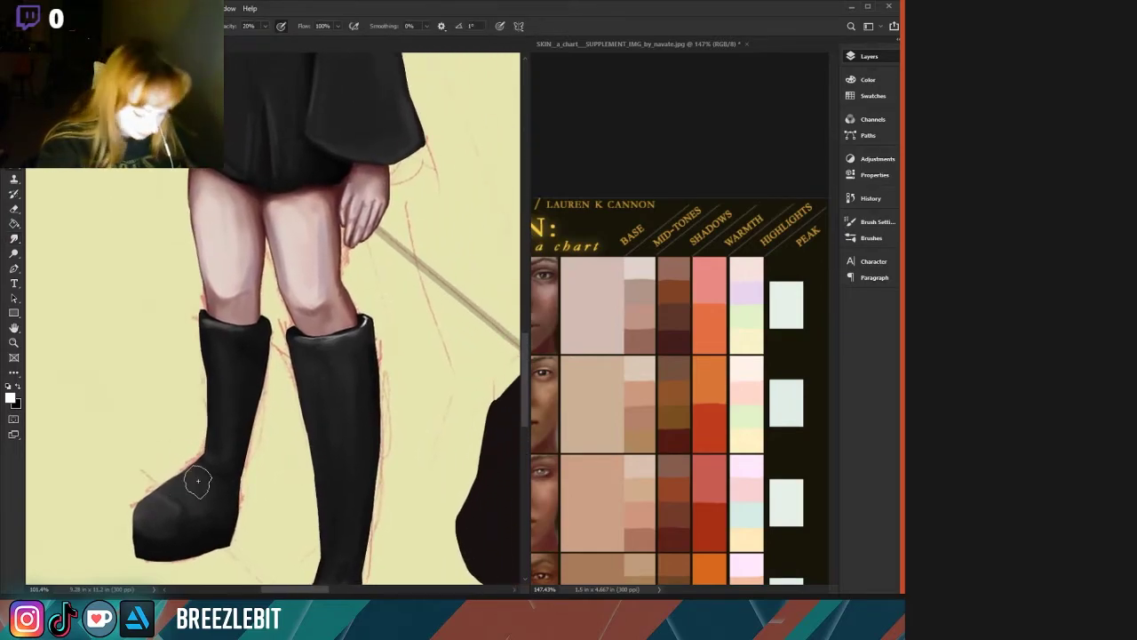
key("[")
key("[")
key("[")
key("[")
key("[")
key("[")
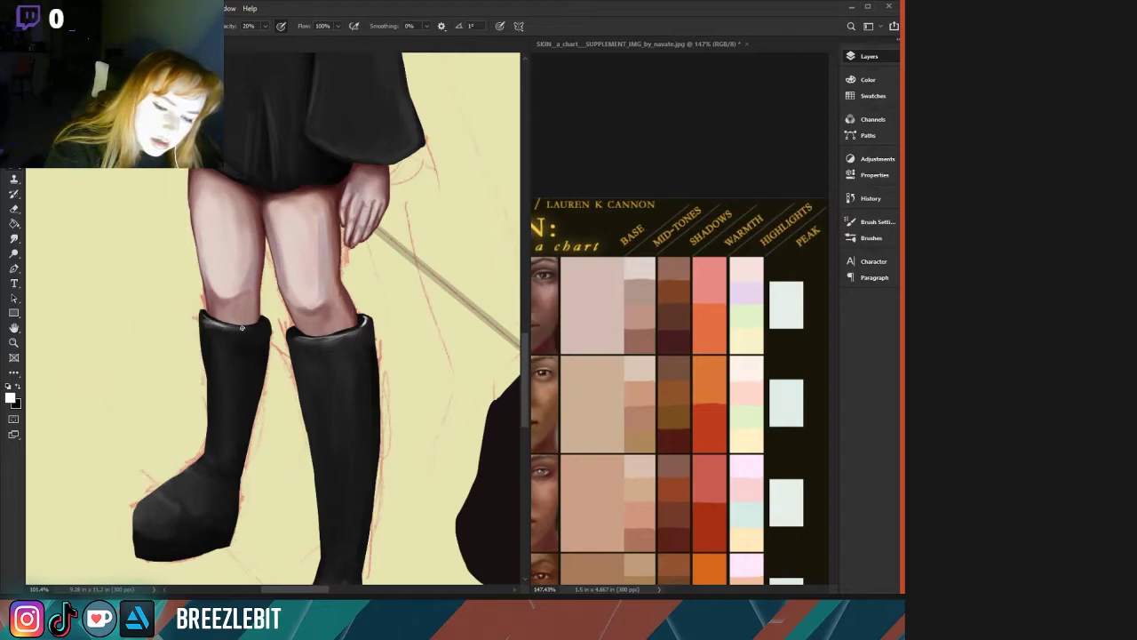
left_click_drag(201, 311, 203, 314)
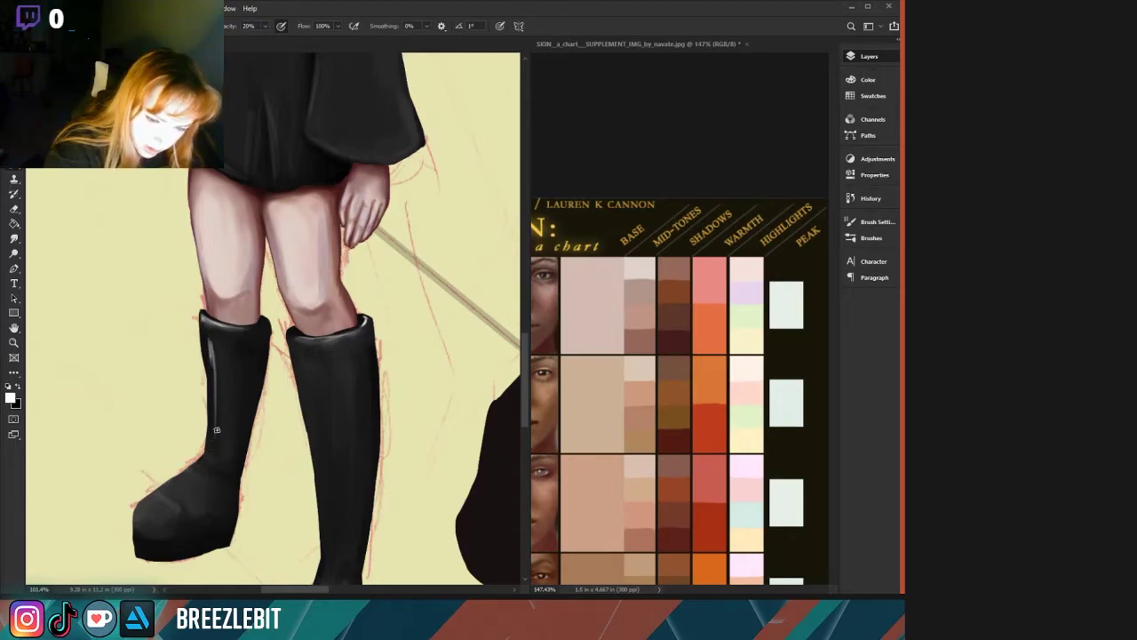
Paint fine white crease highlights around the rear boot's ankle and lower shaft at 20% opacity.
key("ctrl+0")
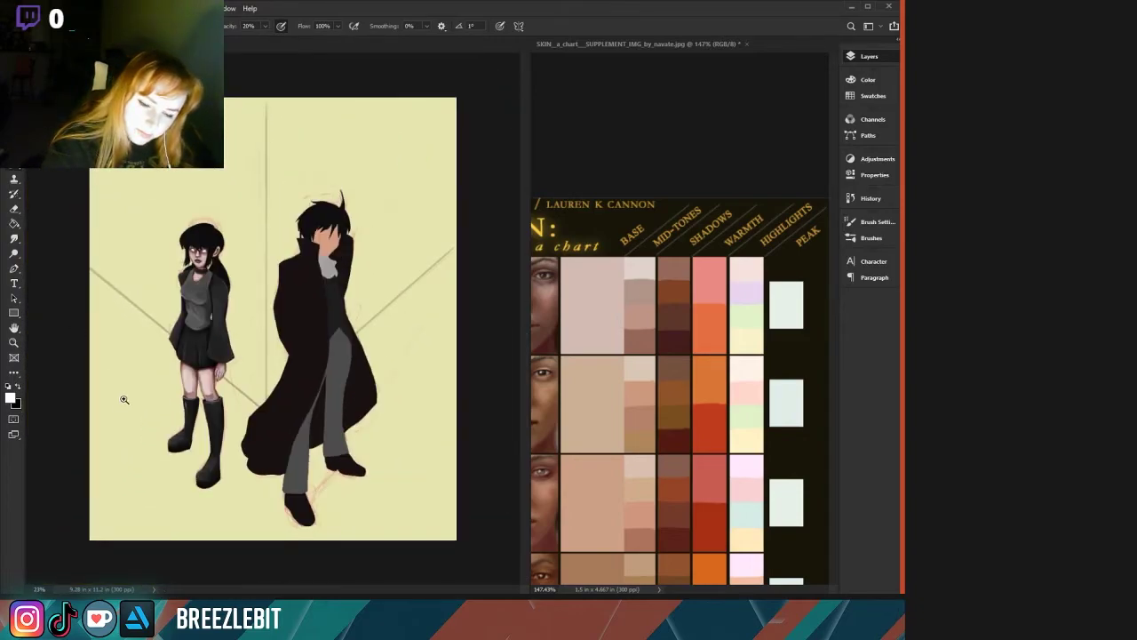
left_click_drag(124, 399, 138, 479)
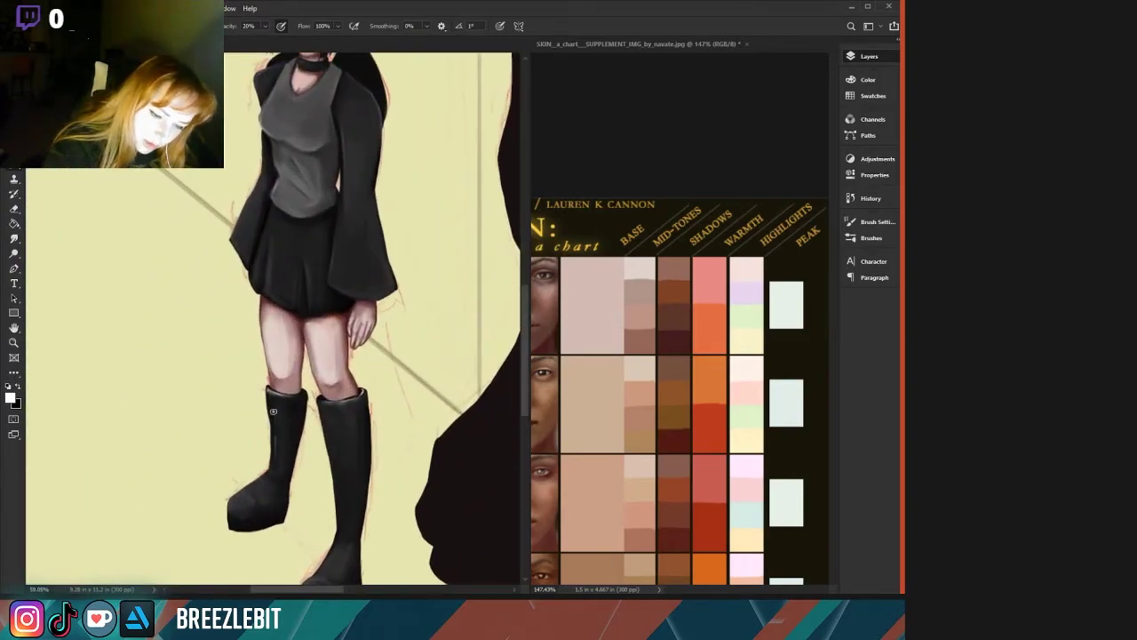
mouse_move(255, 432)
left_mouse_down()
mouse_move(279, 453)
mouse_move(279, 502)
mouse_move(291, 481)
left_mouse_up()
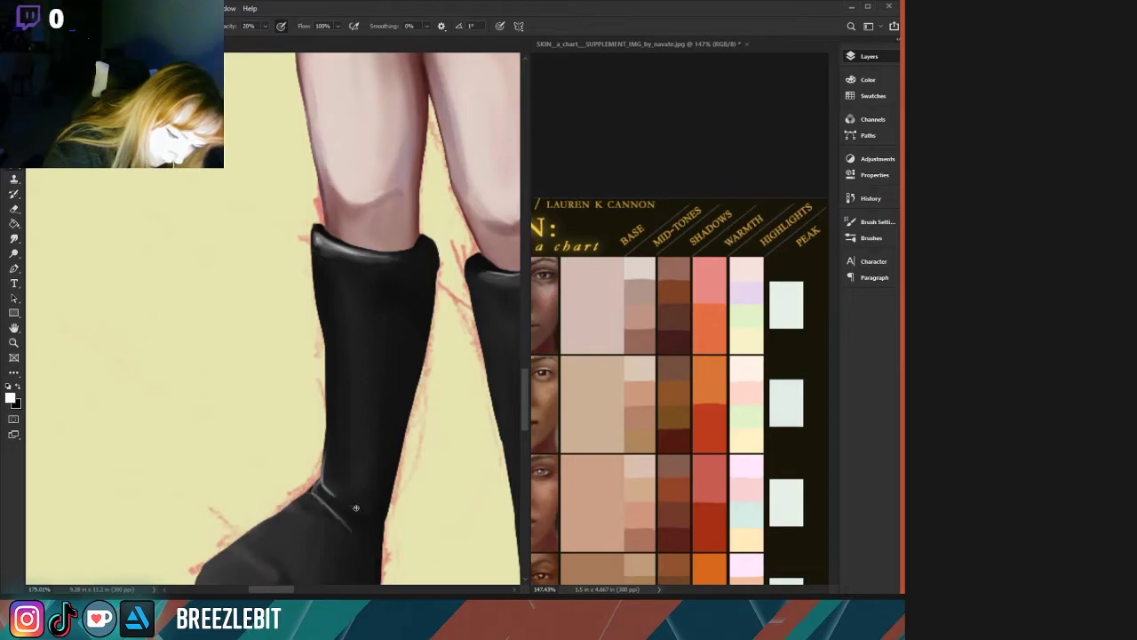
mouse_move(324, 455)
left_mouse_down()
mouse_move(324, 403)
mouse_move(325, 456)
left_mouse_up()
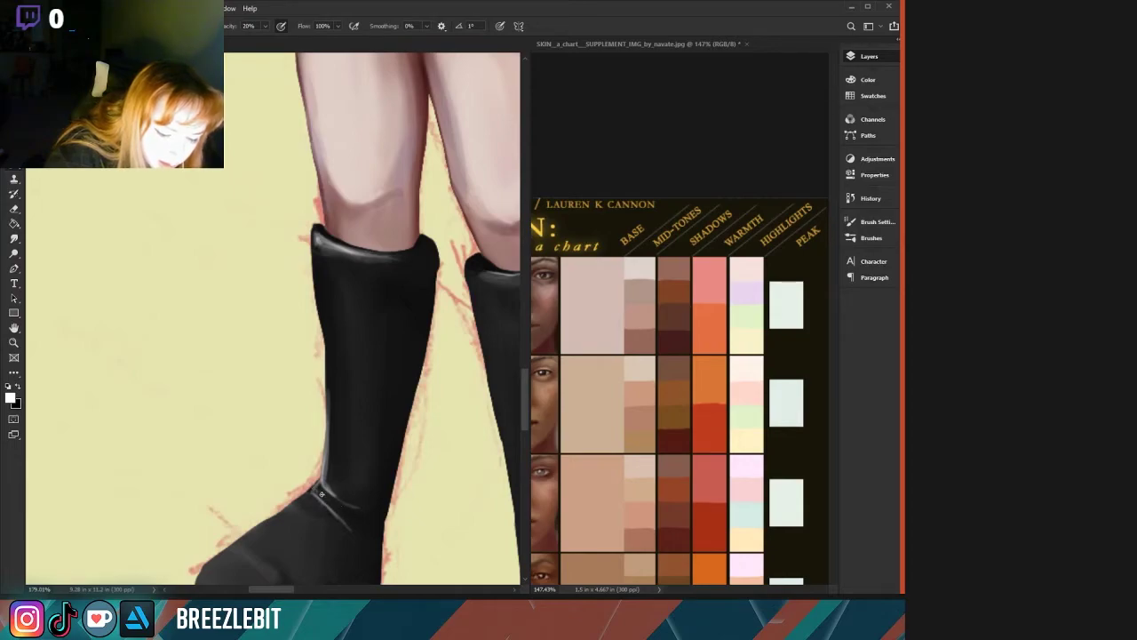
left_click_drag(322, 492, 343, 519)
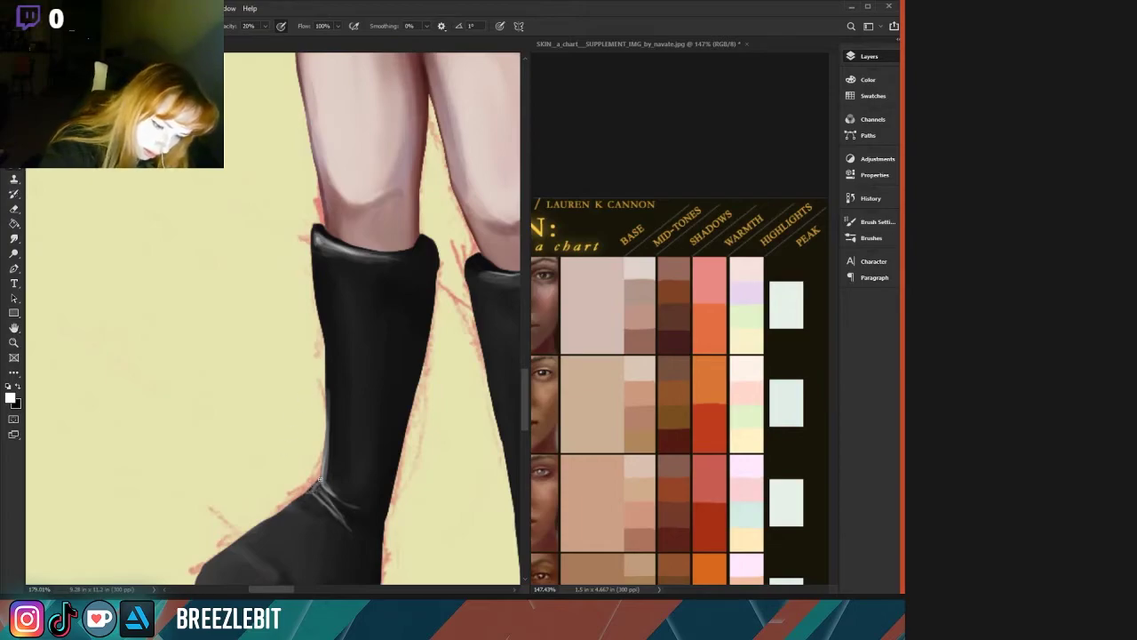
scroll(289, 506, "down", 5)
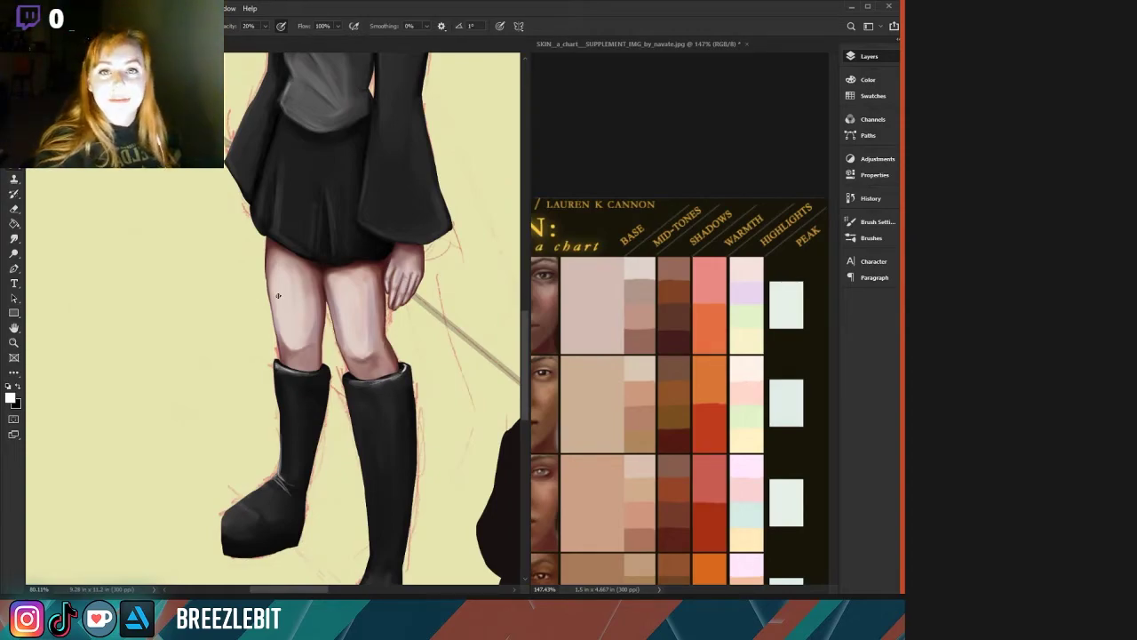
Paint a curved white highlight on the rear boot's toe cap, raising the brush opacity to 100%.
left_click_drag(205, 403, 218, 337)
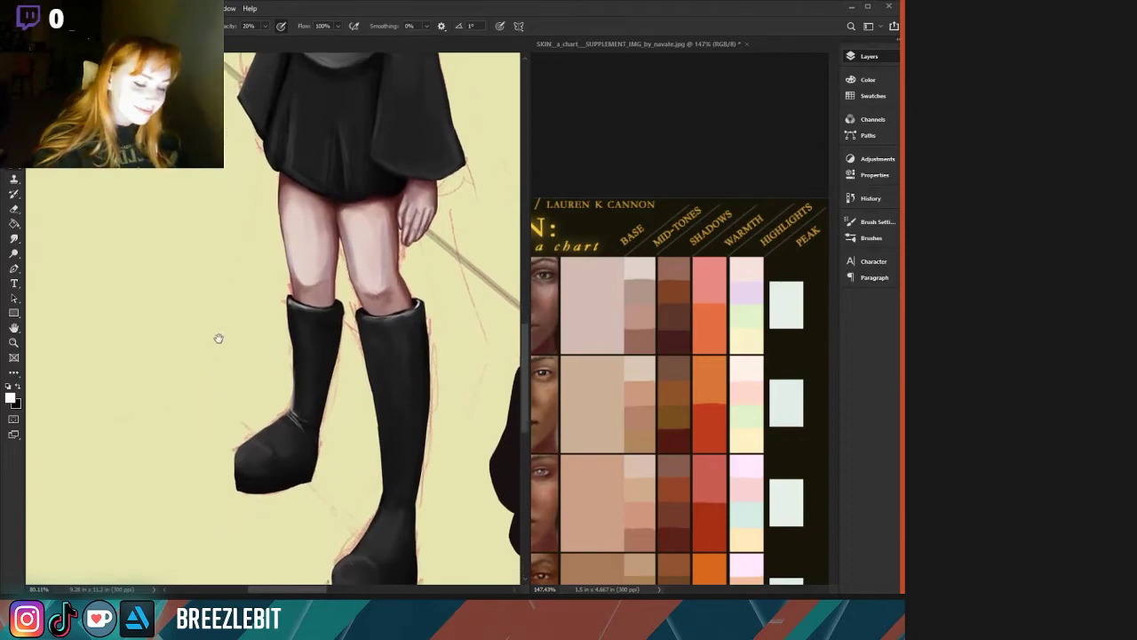
left_click_drag(303, 361, 305, 366)
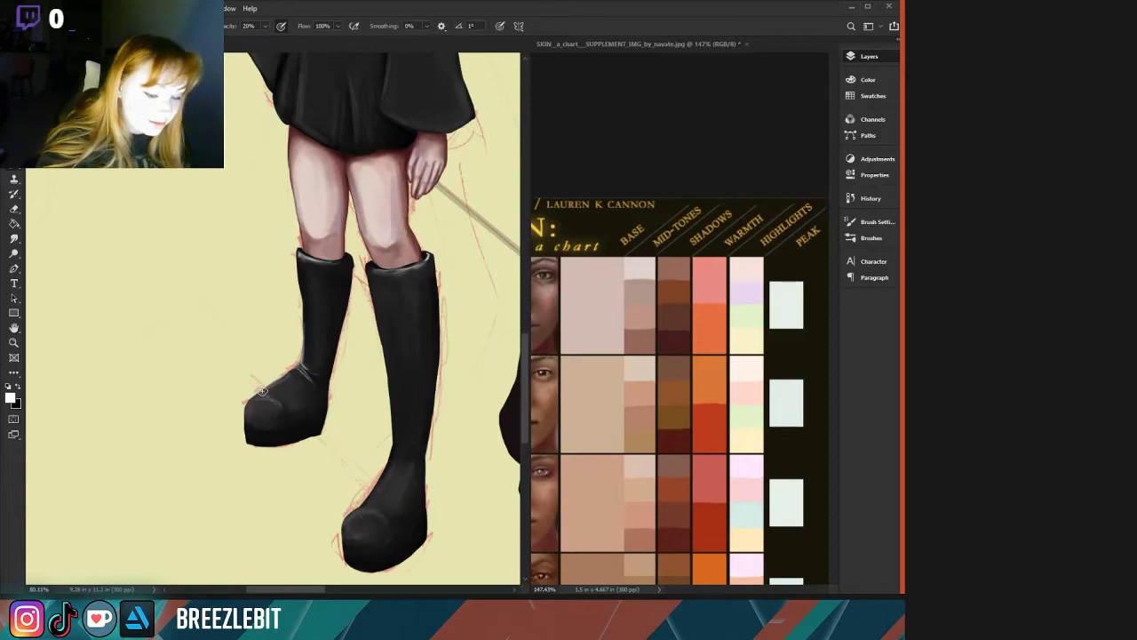
key("ctrl+space")
left_click_drag(193, 307, 82, 307)
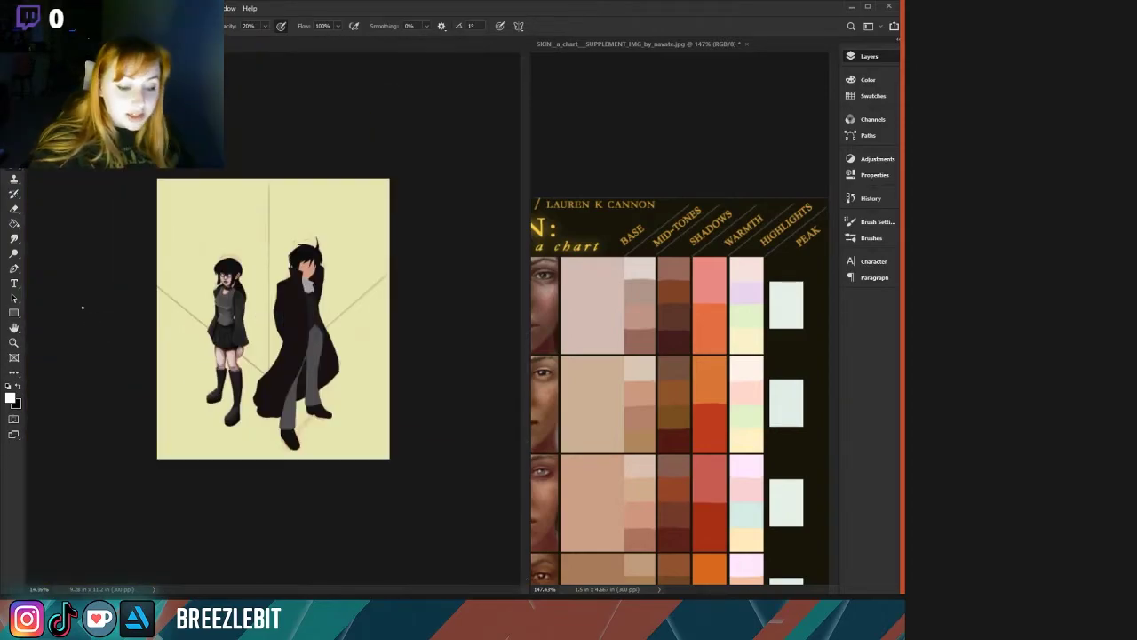
mouse_move(129, 387)
left_mouse_down()
mouse_move(215, 422)
mouse_move(160, 414)
mouse_move(190, 416)
left_mouse_up()
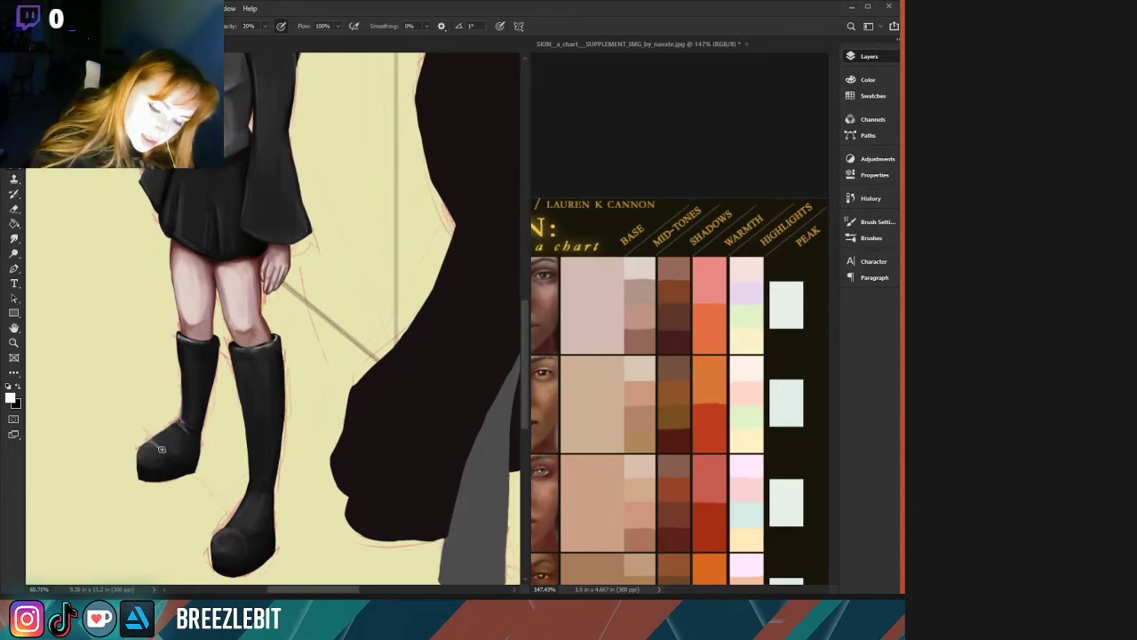
key("0")
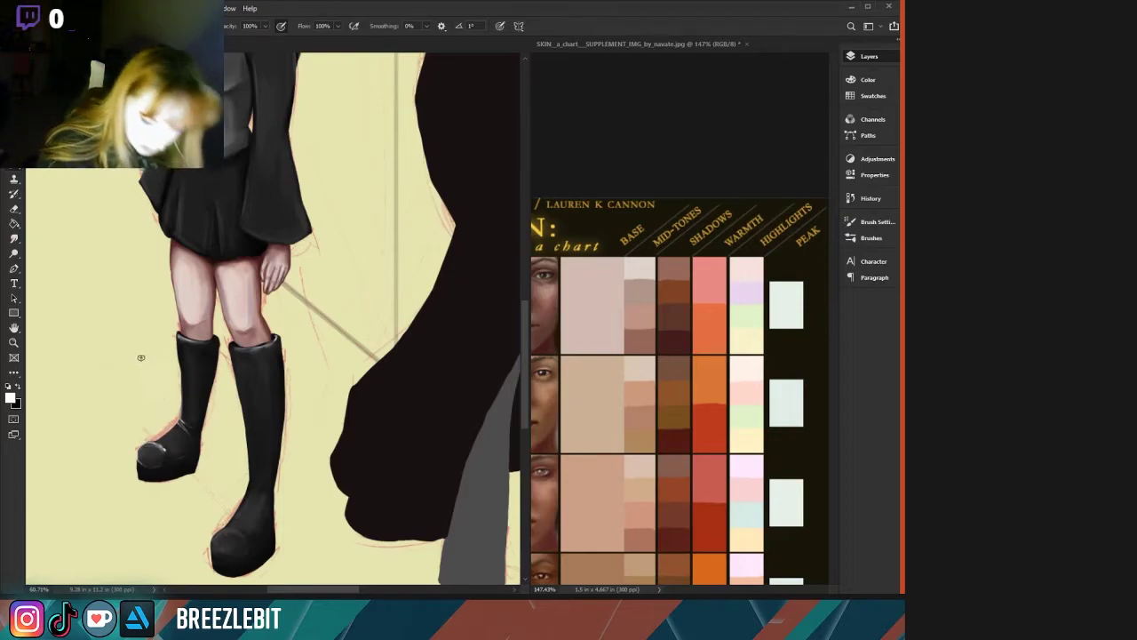
Add bright white accents at 100% opacity to both toe caps and to the front boot's ankle, instep and shaft.
key("z")
left_click_drag(114, 326, 62, 330)
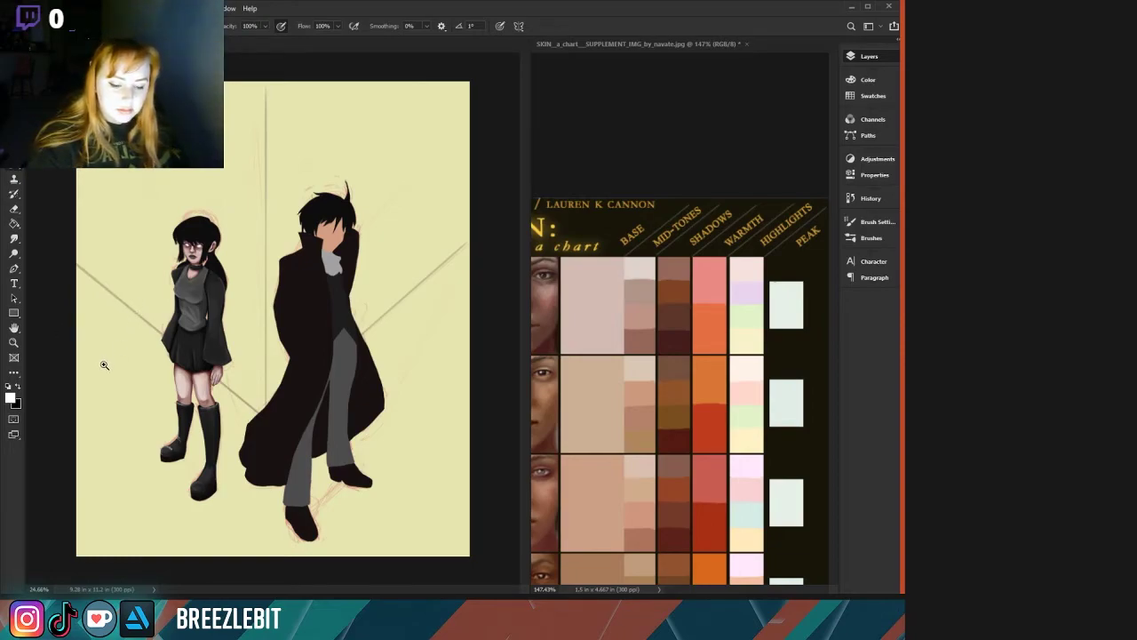
left_click_drag(104, 364, 142, 283)
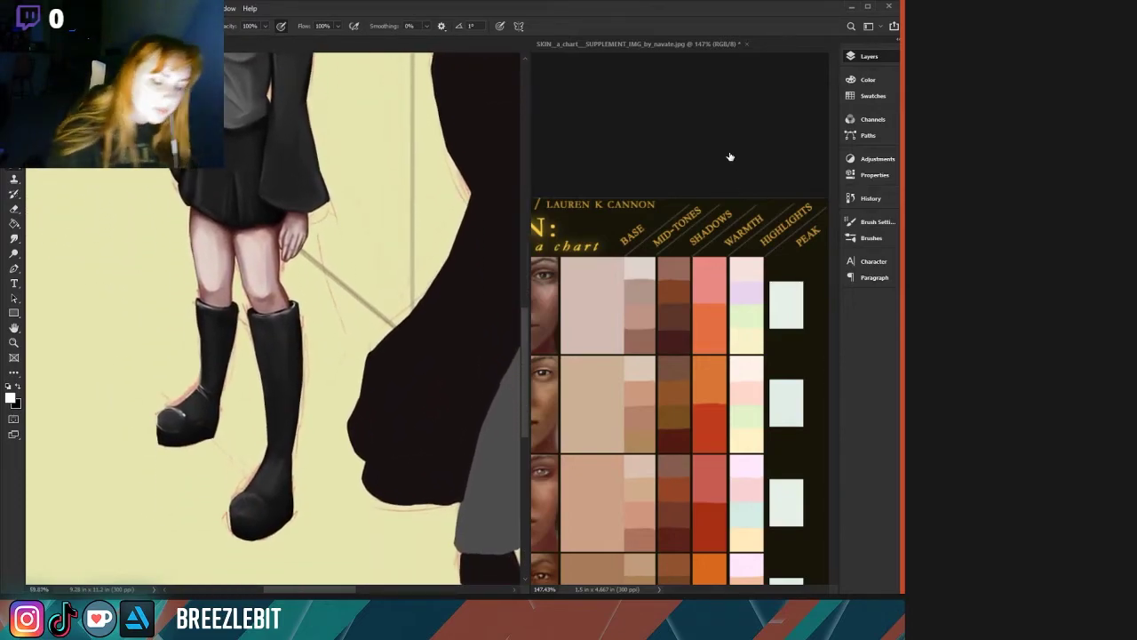
left_click_drag(168, 413, 194, 423)
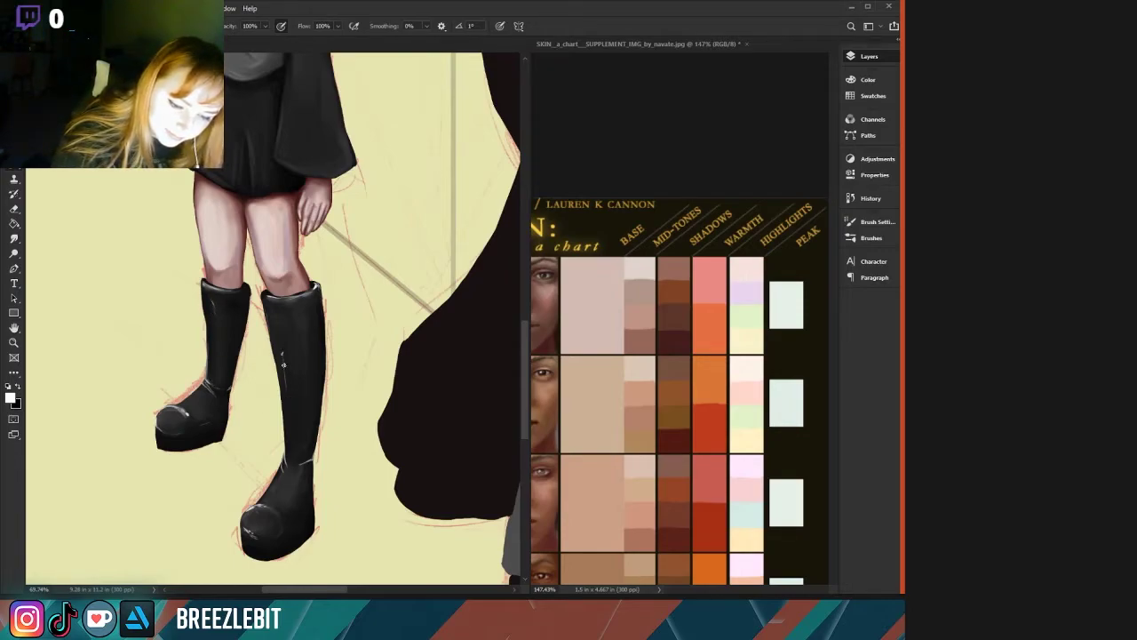
left_click_drag(283, 355, 286, 391)
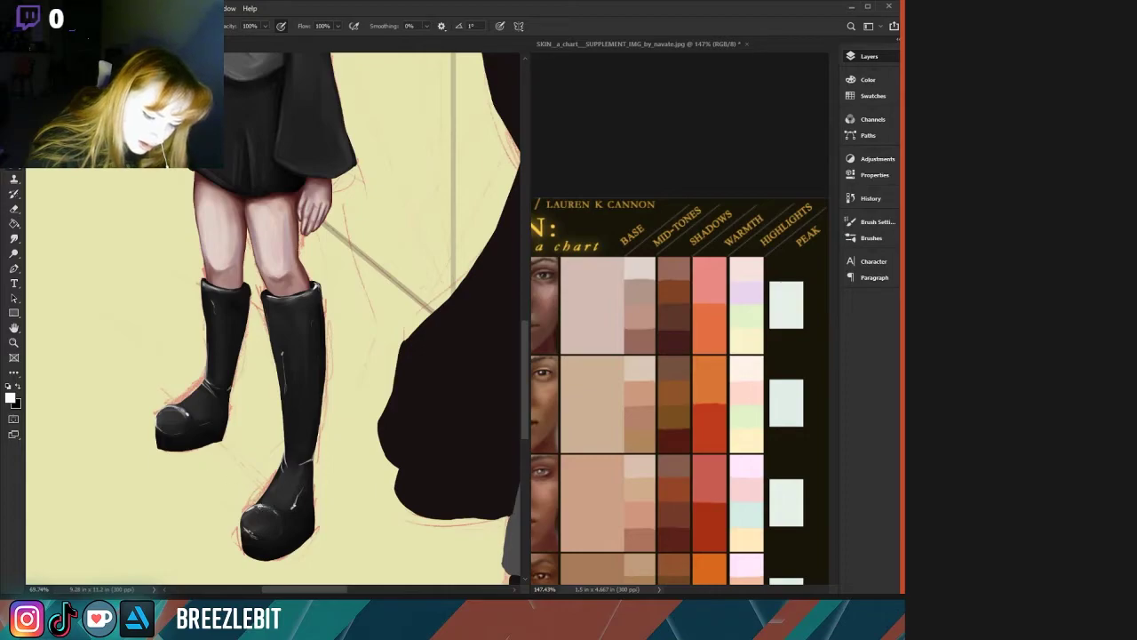
mouse_move(264, 507)
left_mouse_down()
mouse_move(256, 511)
mouse_move(269, 510)
left_mouse_up()
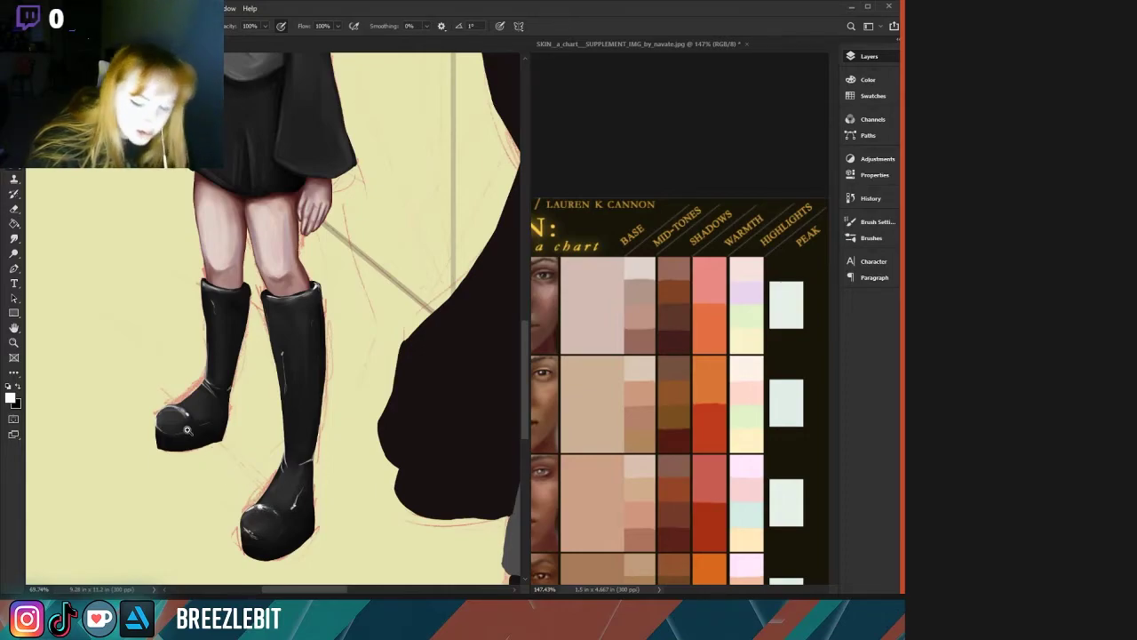
Paint white reflections and creases along the upper shafts of both boots at 100% opacity.
left_click_drag(187, 431, 127, 441)
left_click_drag(136, 375, 109, 381)
scroll(108, 381, "up", 1)
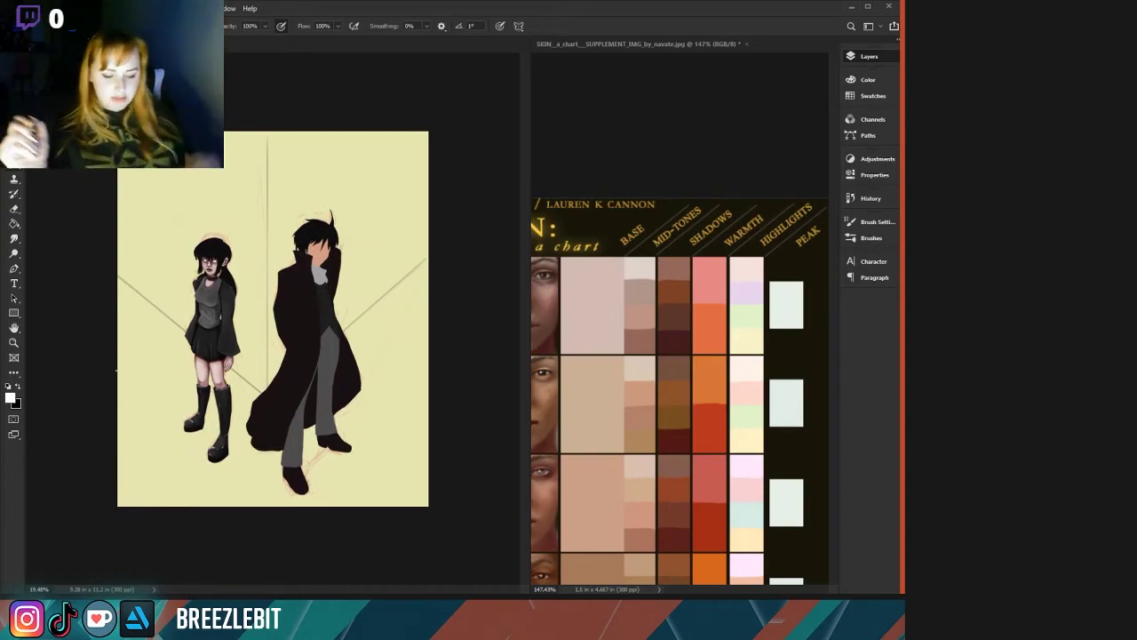
scroll(191, 409, "up", 3)
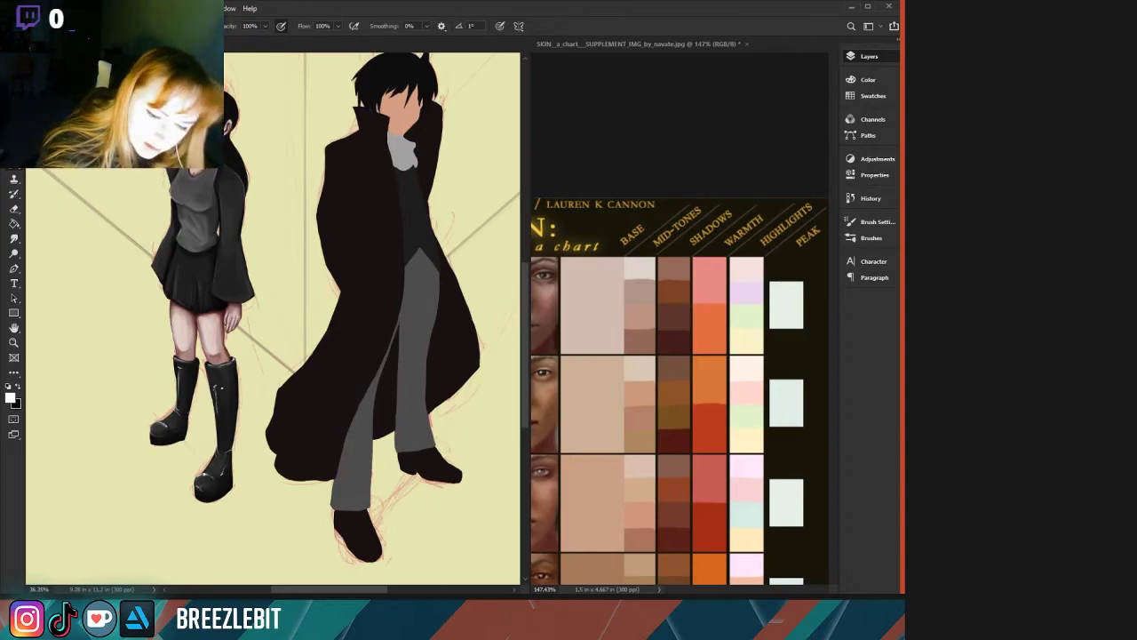
scroll(127, 310, "down", 3)
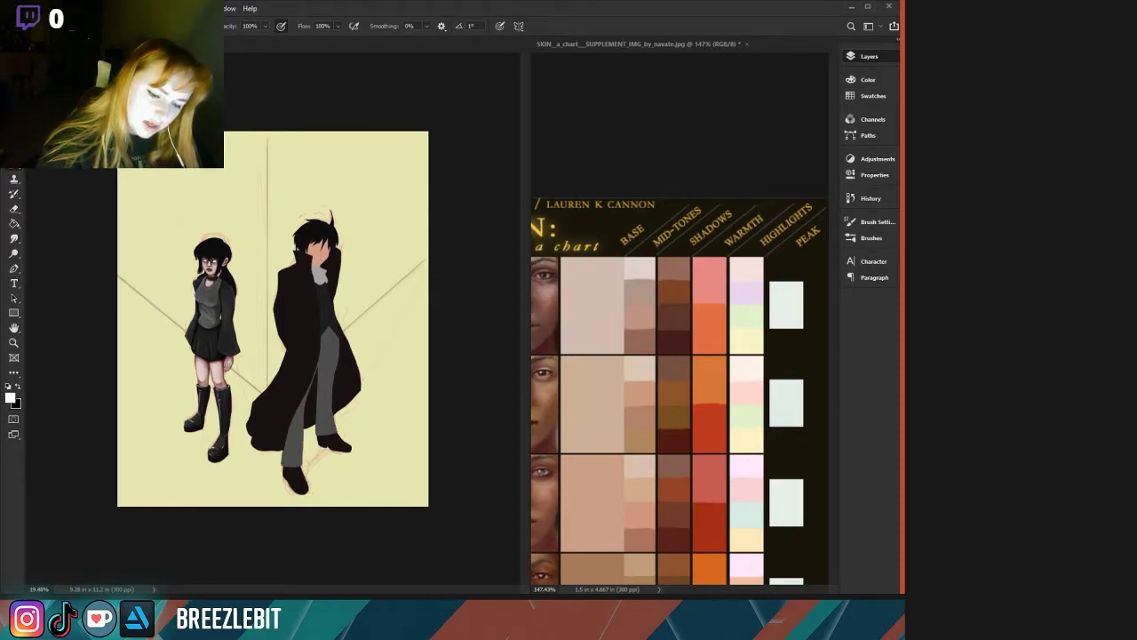
scroll(162, 380, "up", 3)
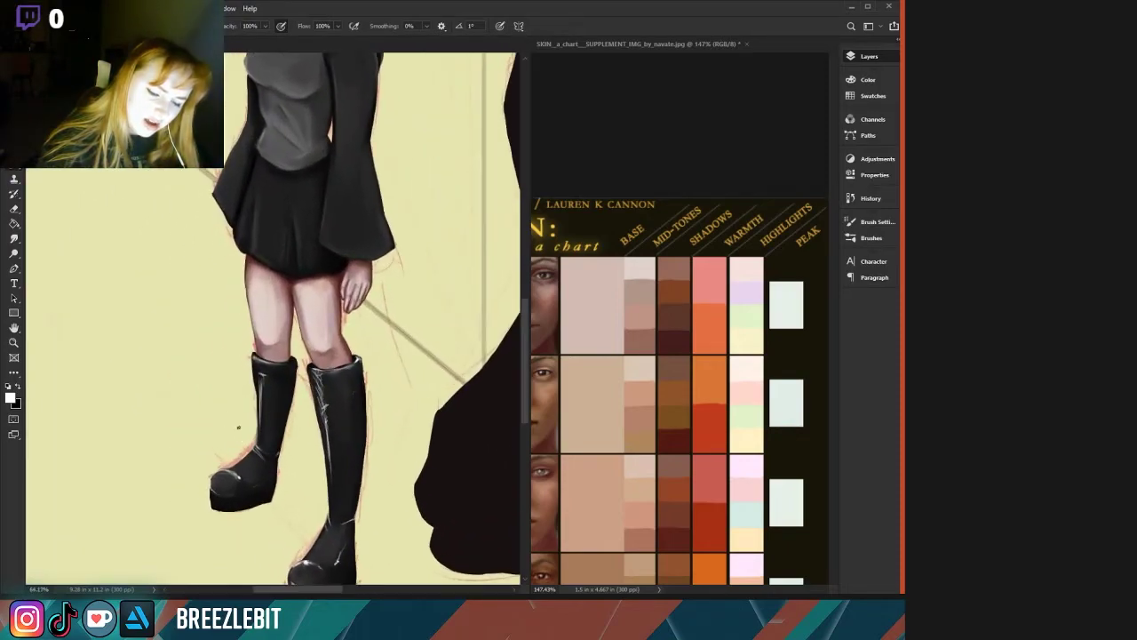
Soften and extend the front boot's shaft highlights at 20% opacity, using a sampled grey and white.
left_click(315, 385, "alt")
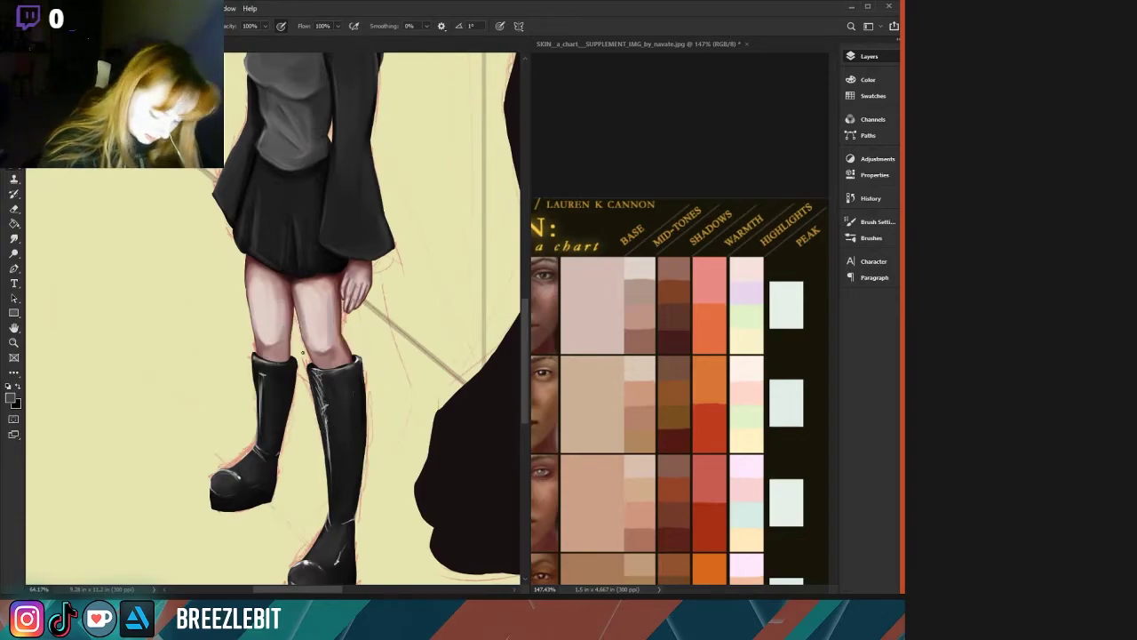
key("2")
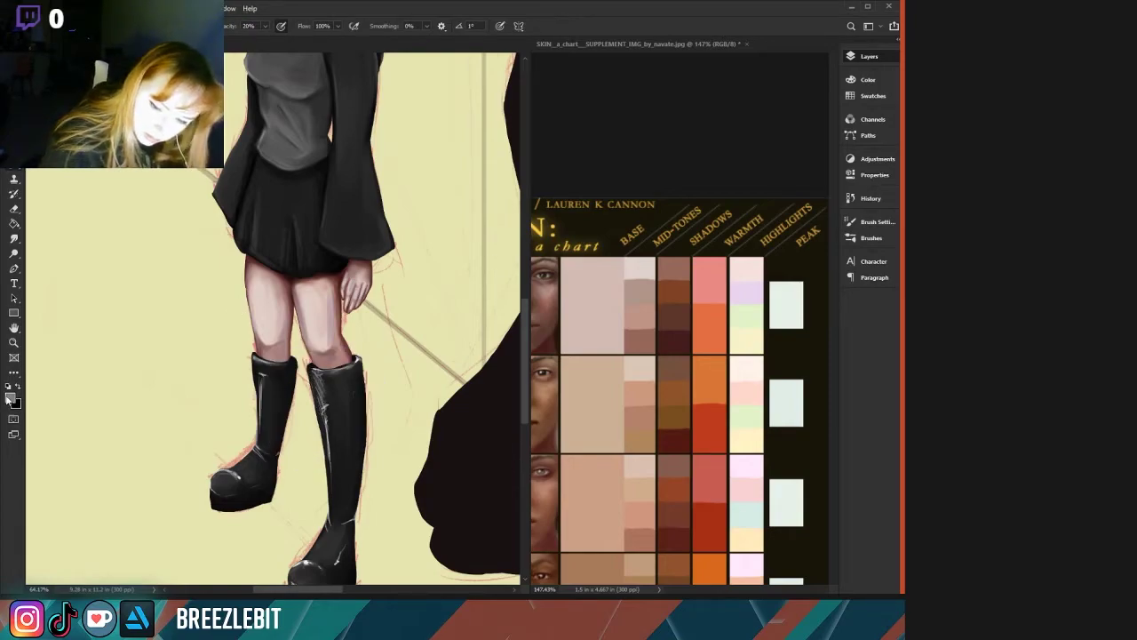
key("i")
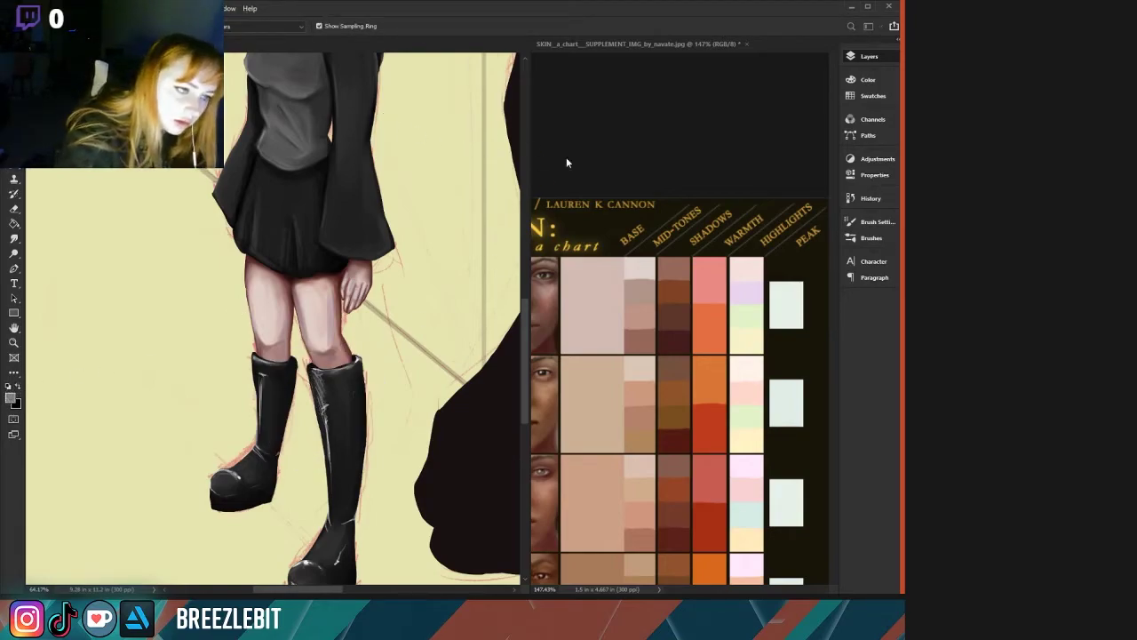
key("b")
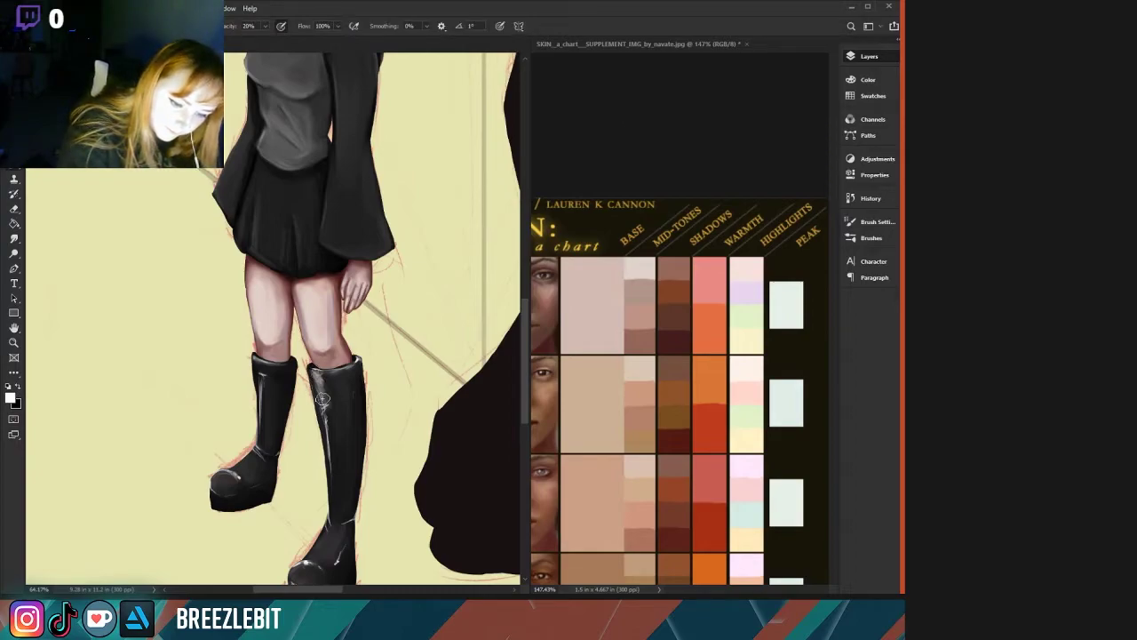
left_click_drag(322, 399, 328, 474)
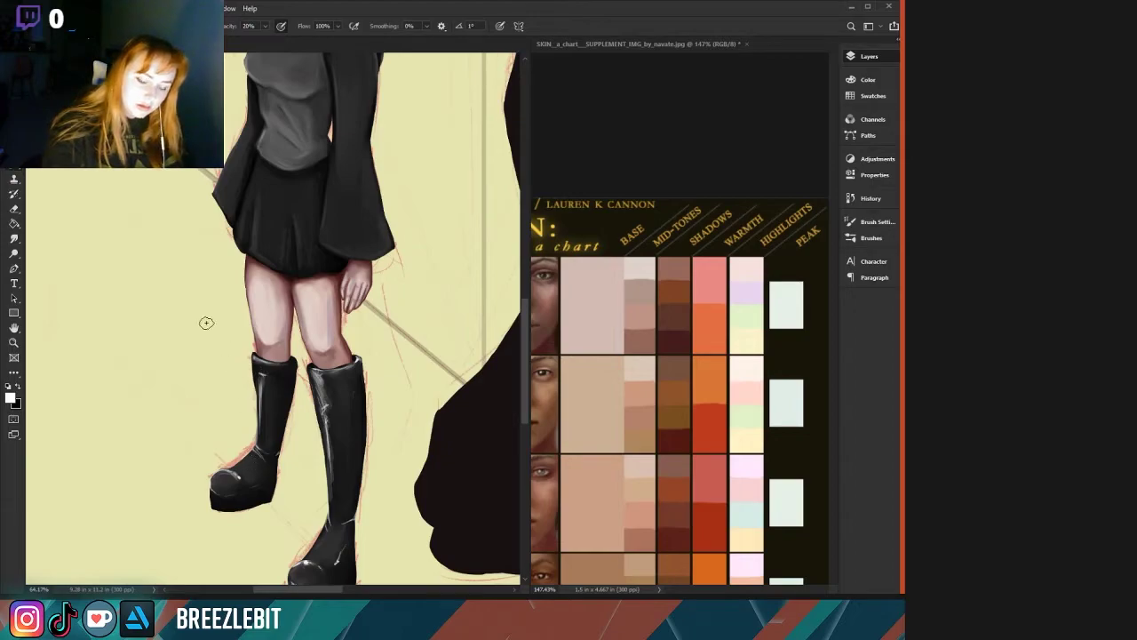
mouse_move(326, 447)
left_mouse_down()
mouse_move(331, 492)
mouse_move(316, 390)
left_mouse_up()
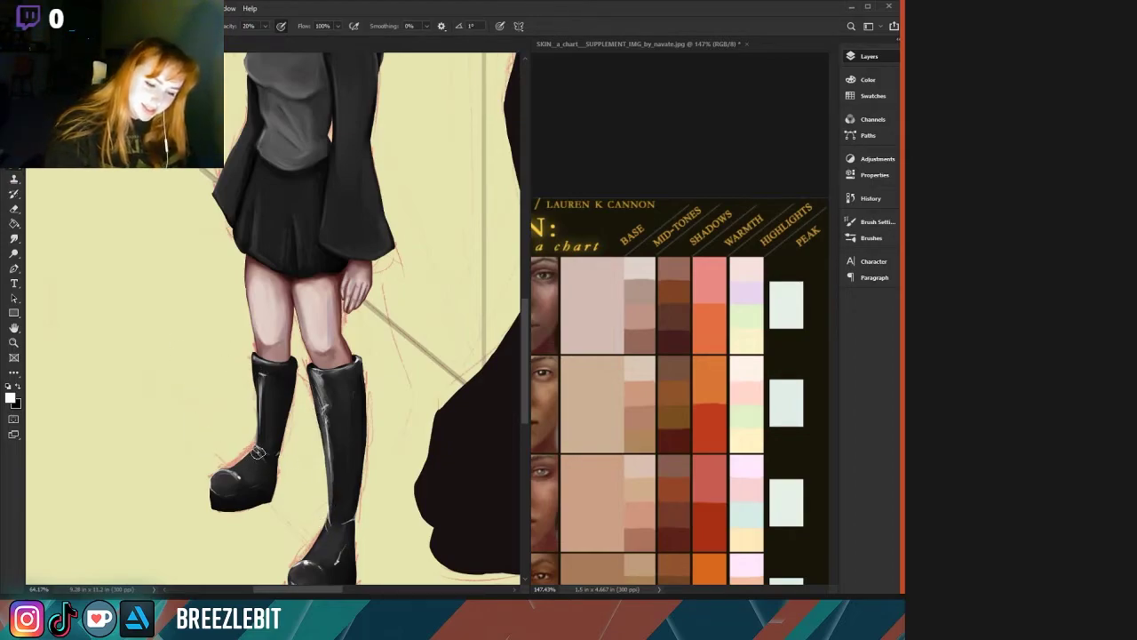
Tone down the front toe cap's highlight with a sampled dark tone, and define the rear boot's sole in black.
scroll(177, 432, "down", 2)
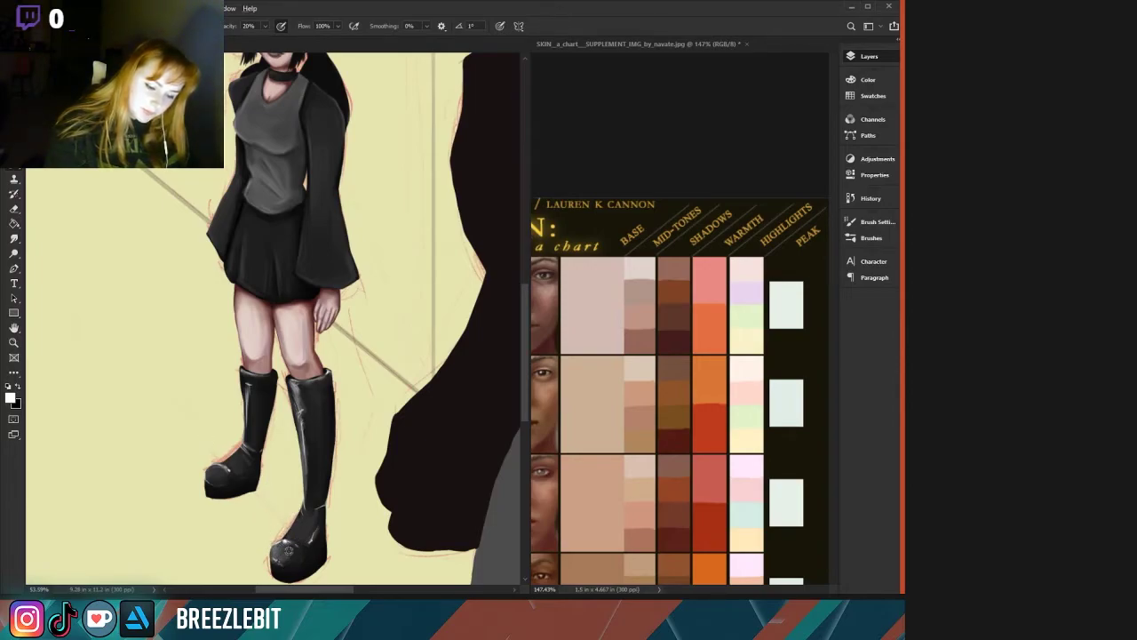
left_click(289, 551, "alt")
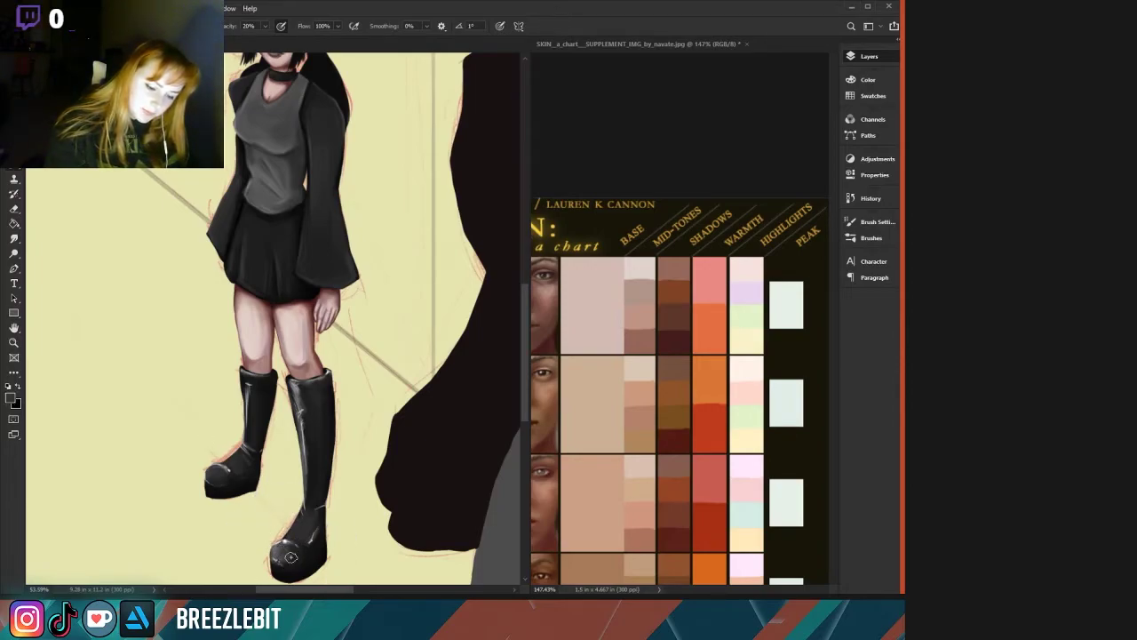
left_click(16, 386)
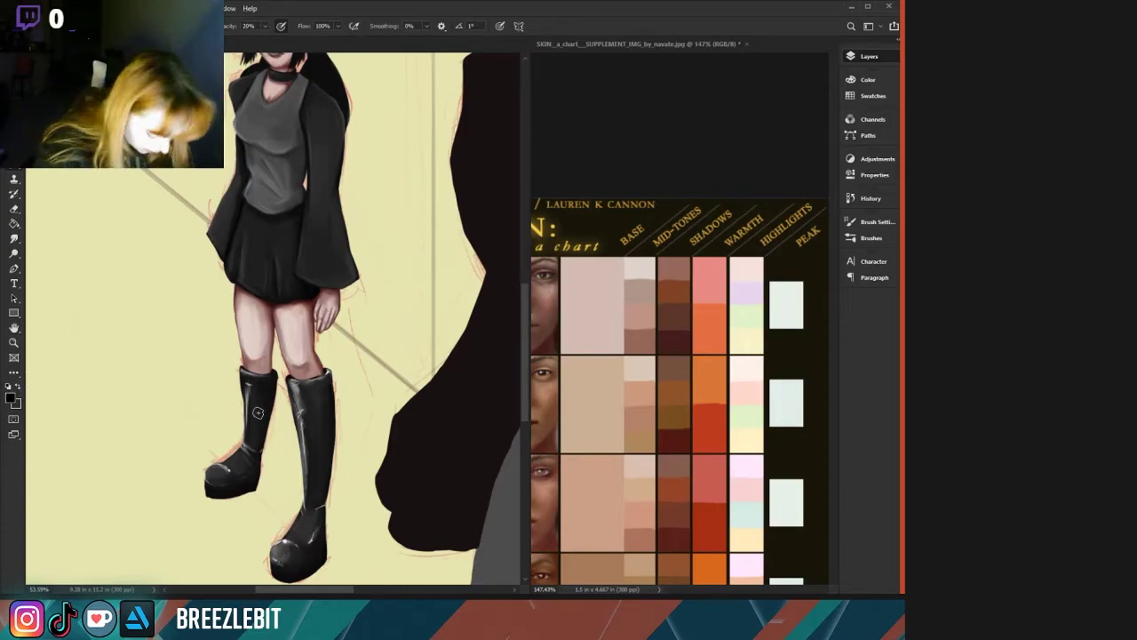
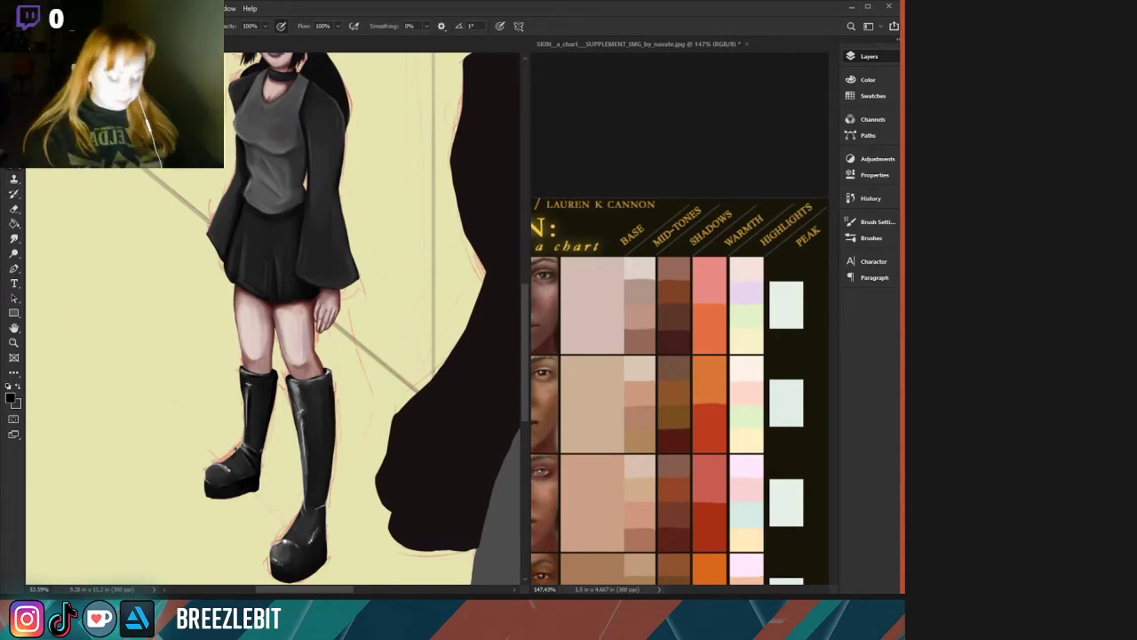
Soften the highlight around the rear boot's toe cap at 20% opacity, using dark and grey tones sampled from the boot.
scroll(271, 382, "up", 2)
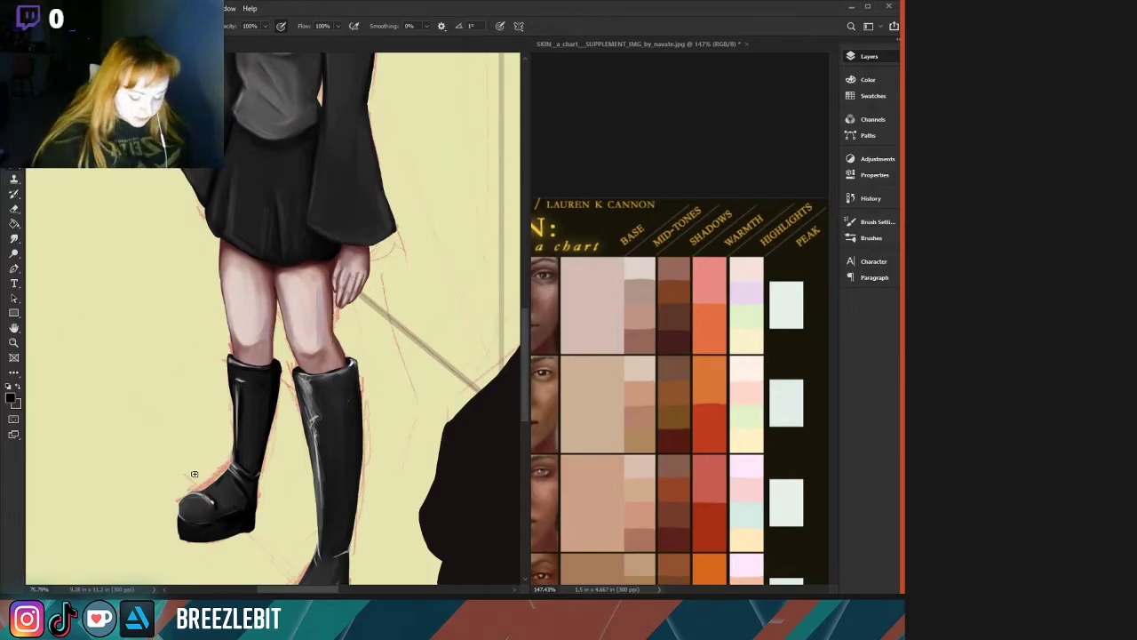
left_click(216, 504, "alt")
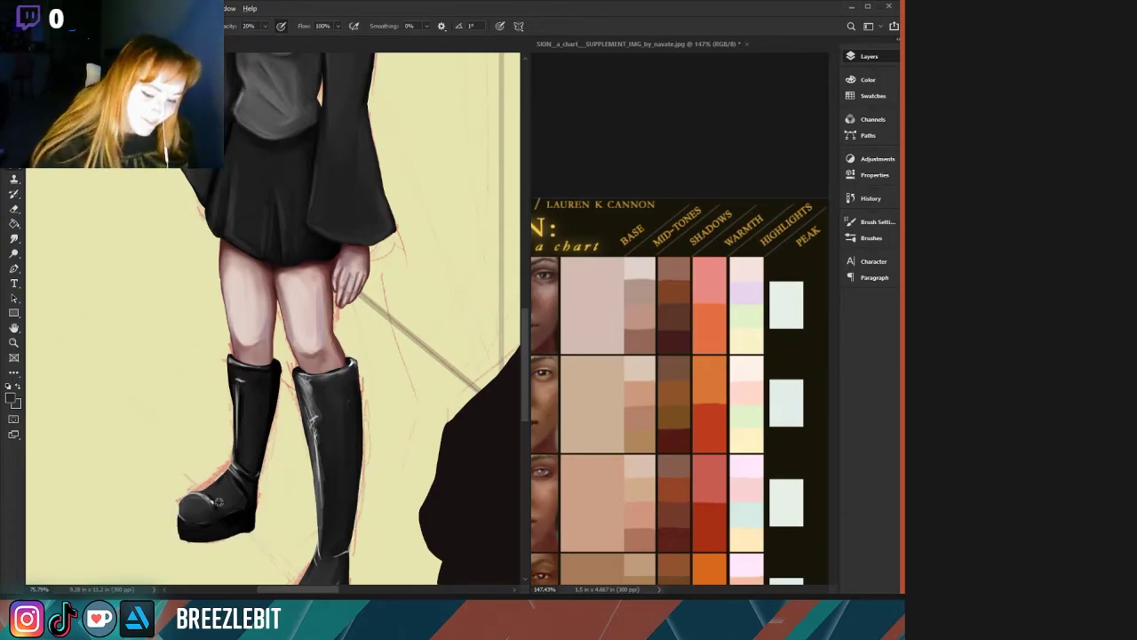
left_click(213, 498, "alt")
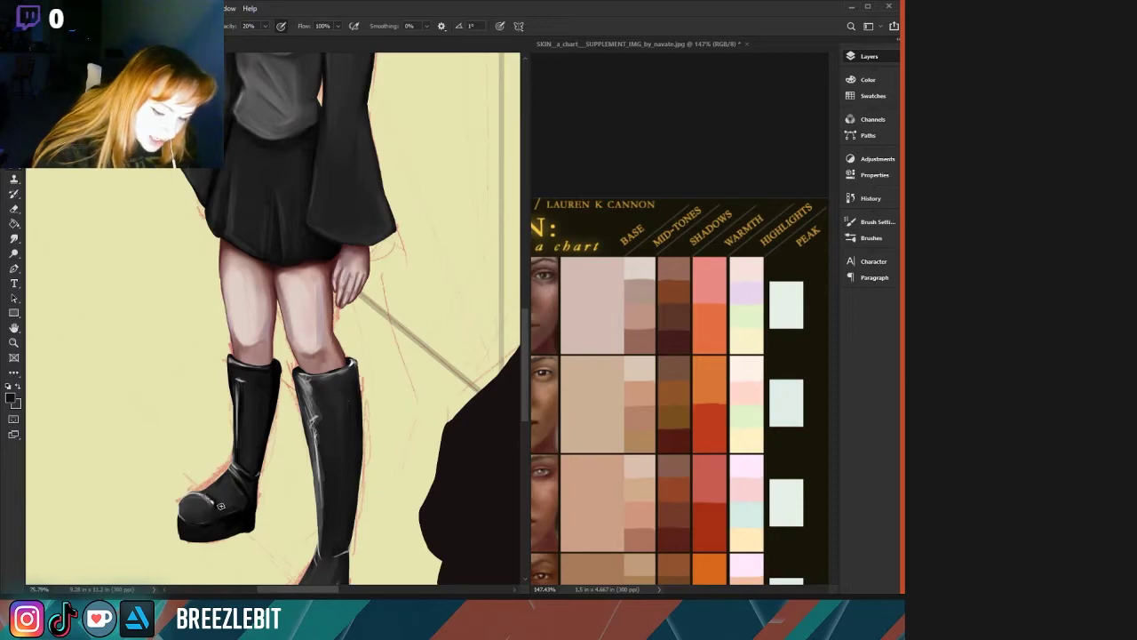
left_click(246, 505, "alt")
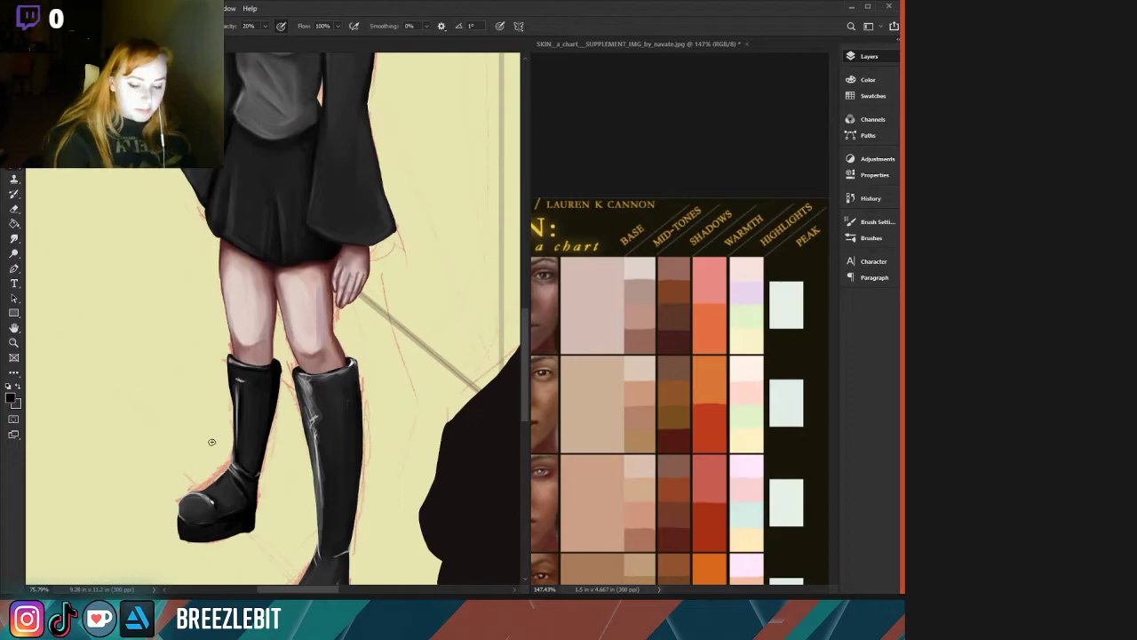
scroll(160, 519, "up", 3)
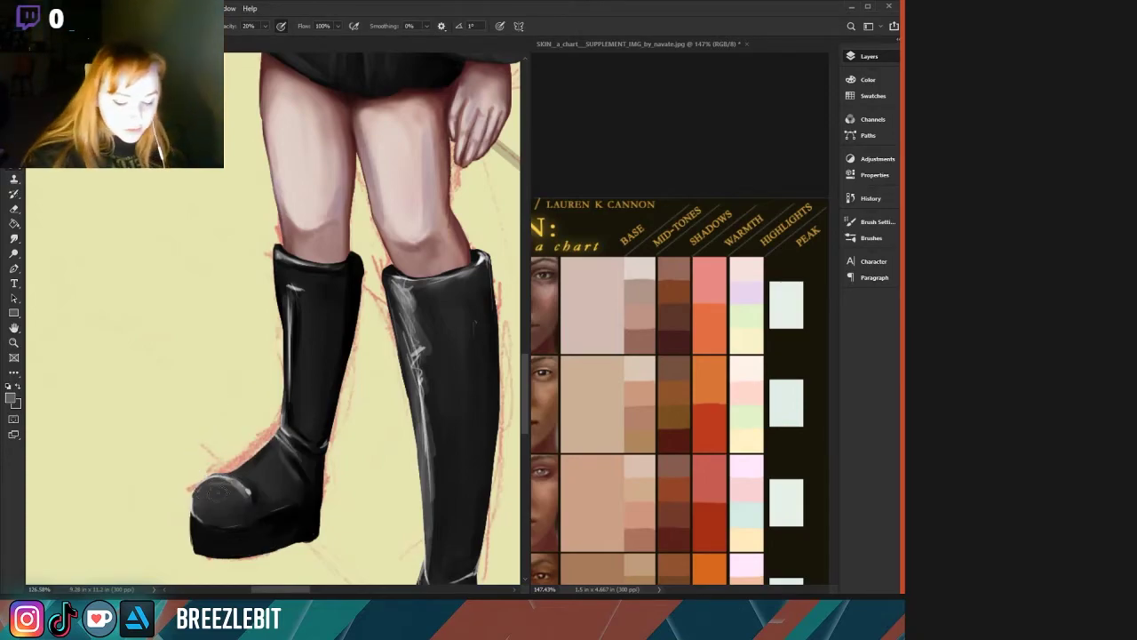
left_click(254, 513, "alt")
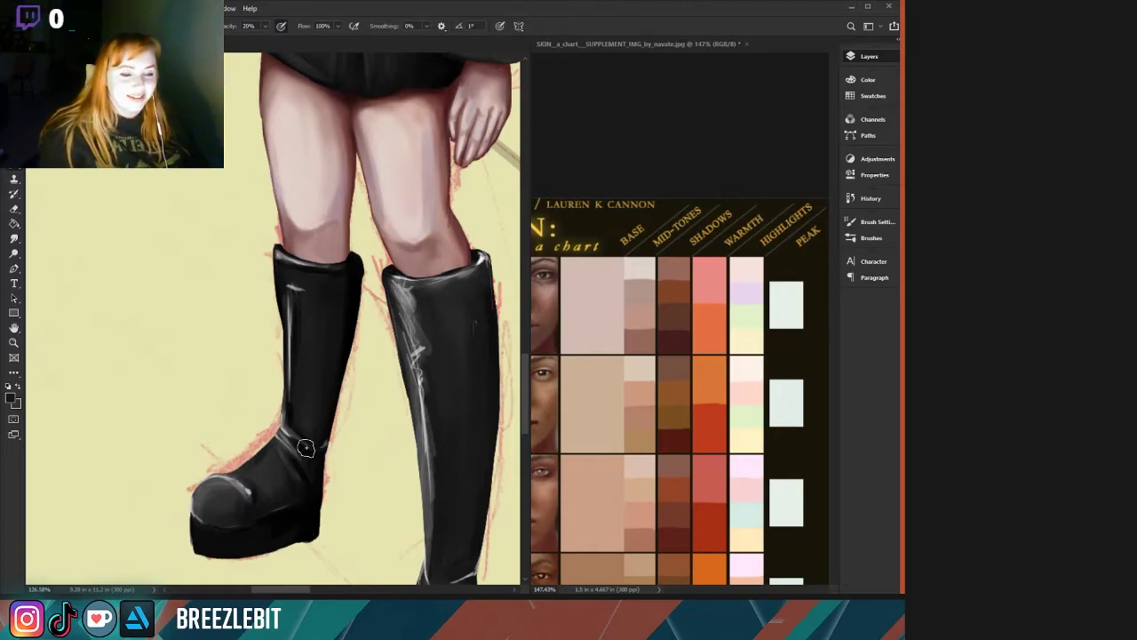
Blend the rear boot's cuff edge and the upper end of its shaft highlight at 20% opacity with sampled greys.
left_click(282, 259, "alt")
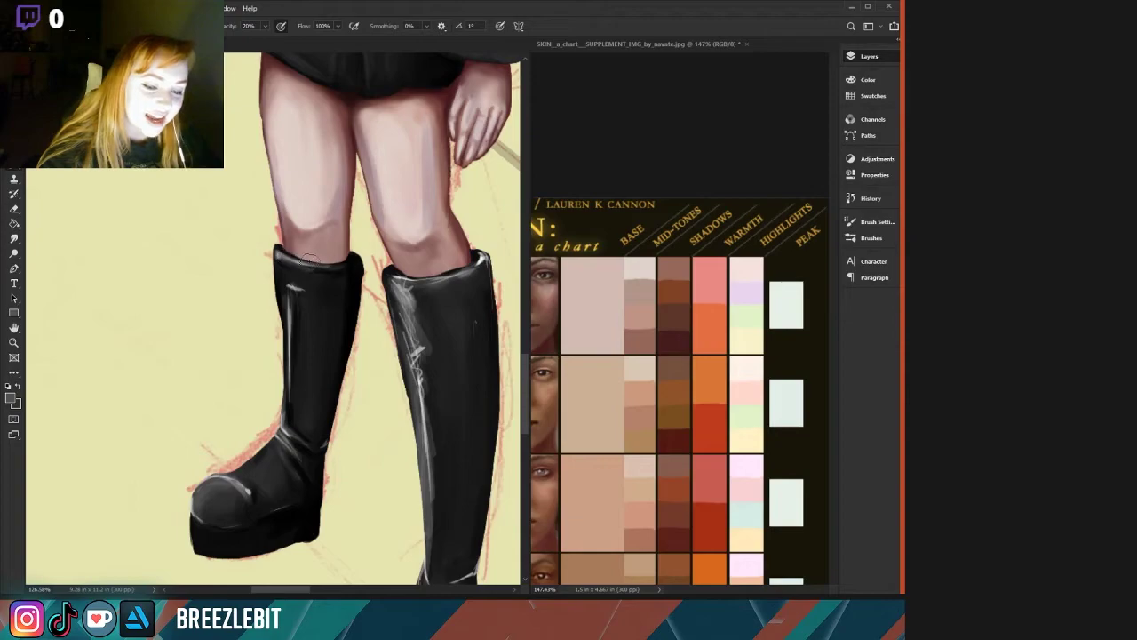
left_click(291, 290, "alt")
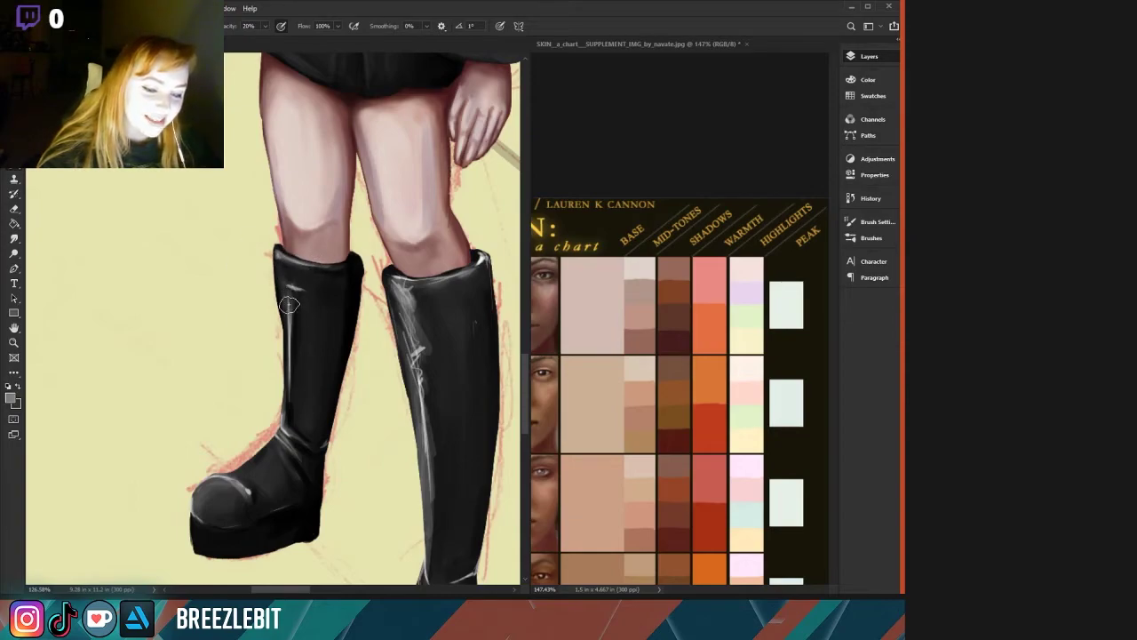
scroll(134, 330, "down", 3)
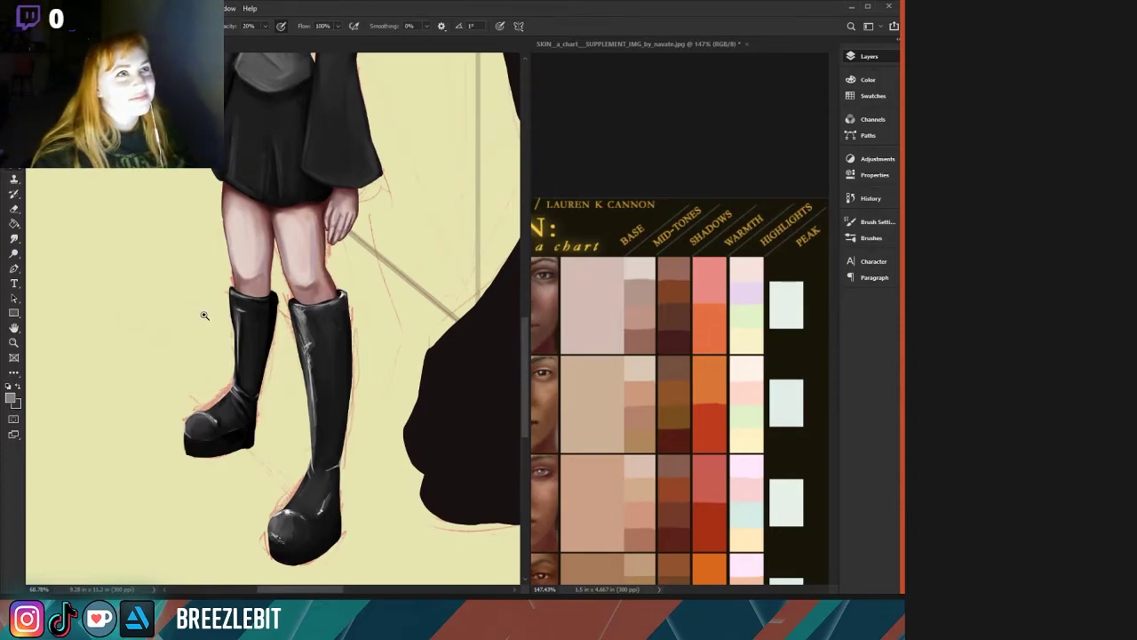
scroll(199, 329, "up", 1)
scroll(178, 329, "up", 4)
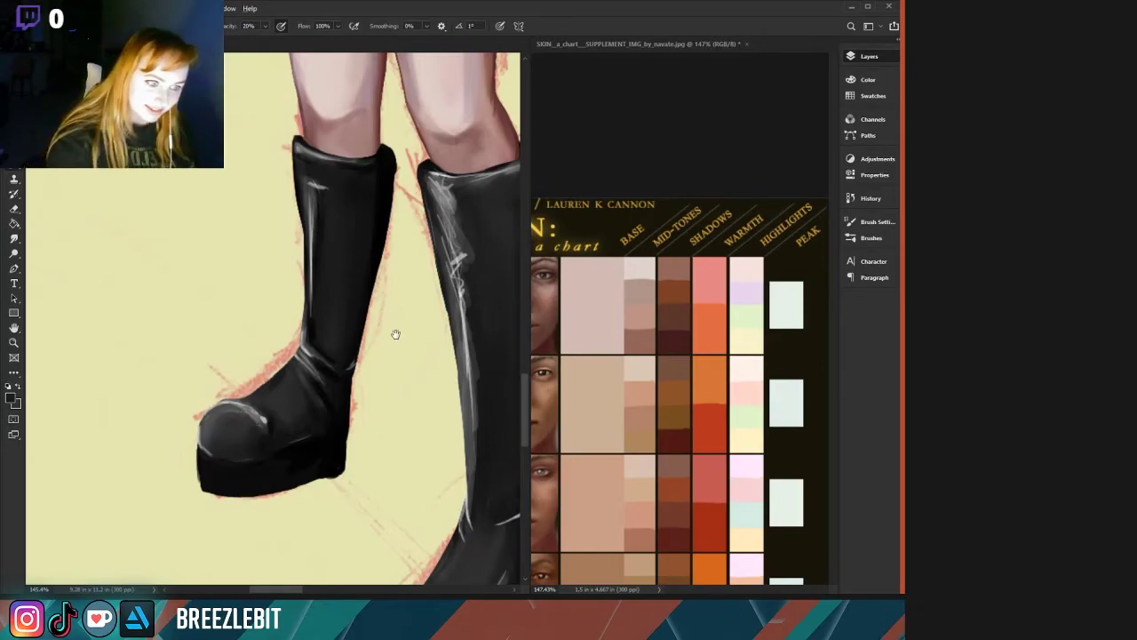
Smooth out the white speckles on the front boot's toe cap at 20% opacity, using sampled grey and dark tones.
left_click_drag(393, 329, 288, 327)
left_click_drag(159, 271, 101, 331)
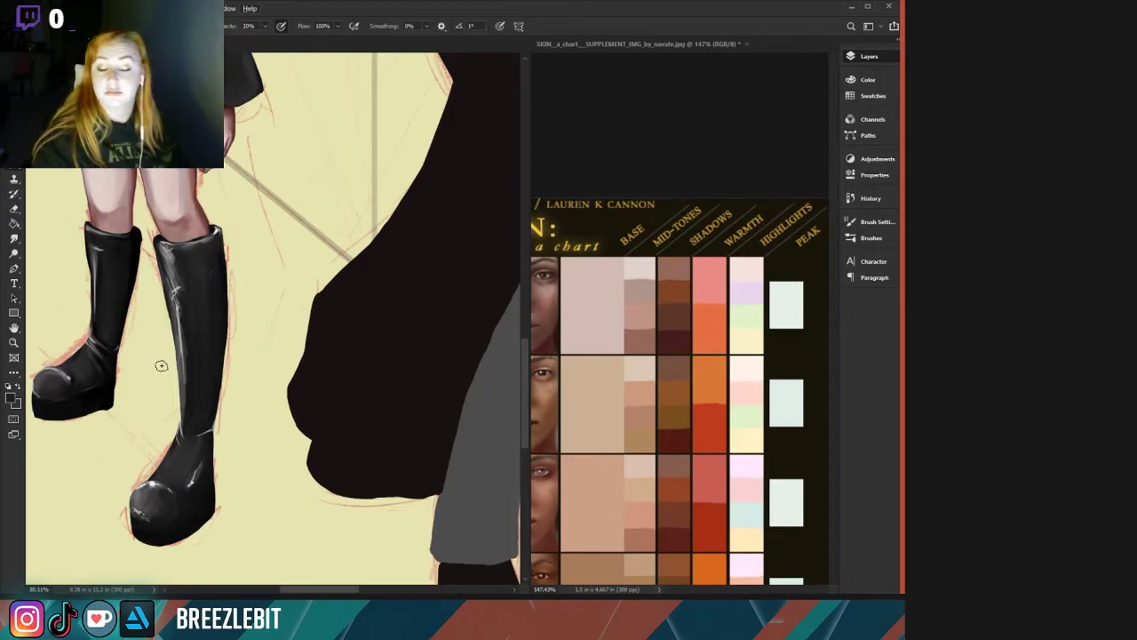
left_click_drag(136, 374, 173, 383)
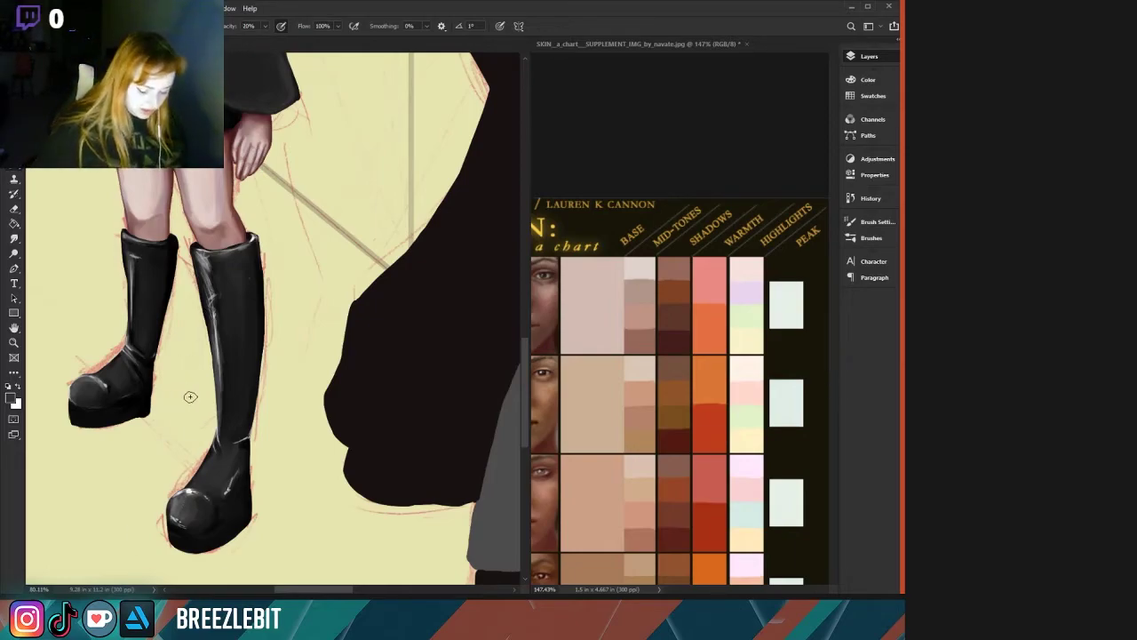
left_click(194, 491, "alt")
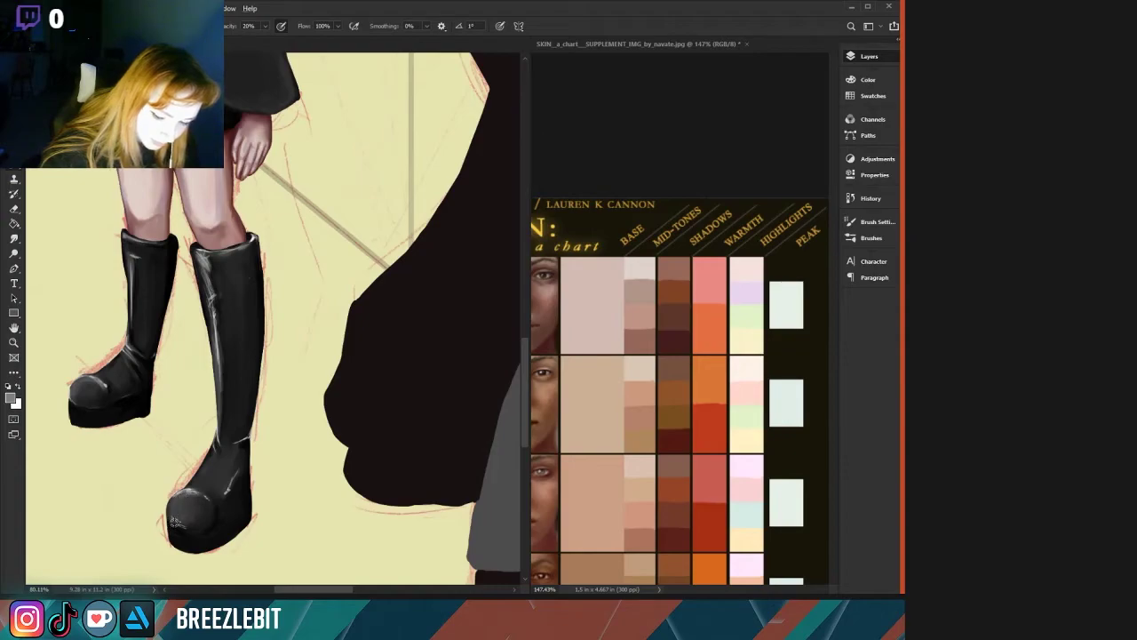
left_click(174, 519, "alt")
mouse_move(188, 530)
left_mouse_down()
mouse_move(174, 517)
mouse_move(196, 509)
left_mouse_up()
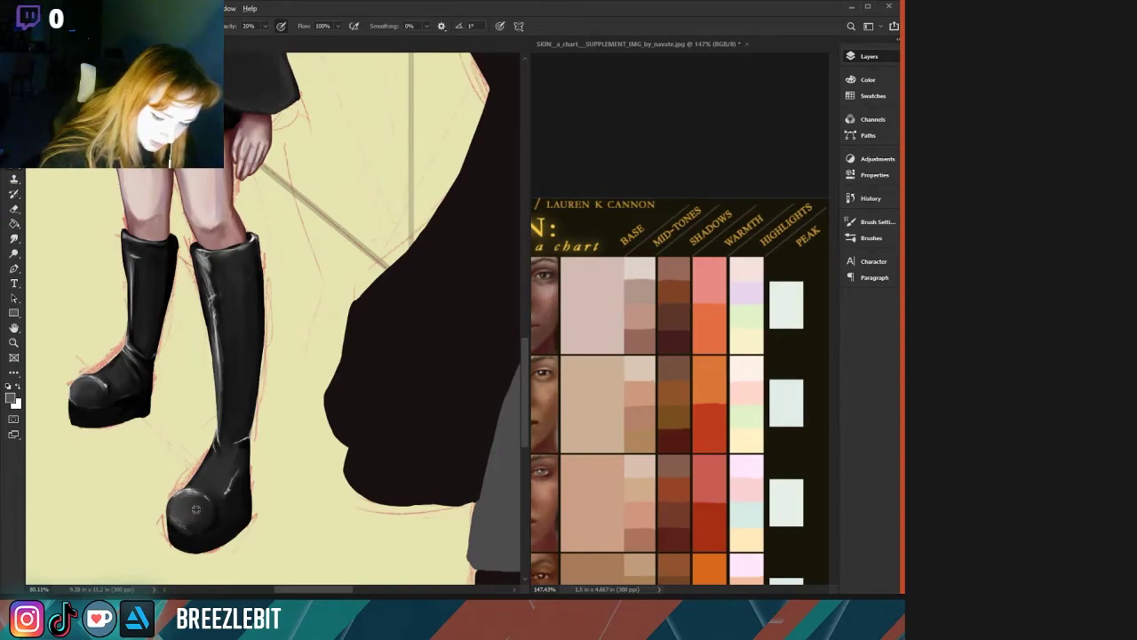
left_click(190, 519, "alt")
left_click(208, 519, "alt")
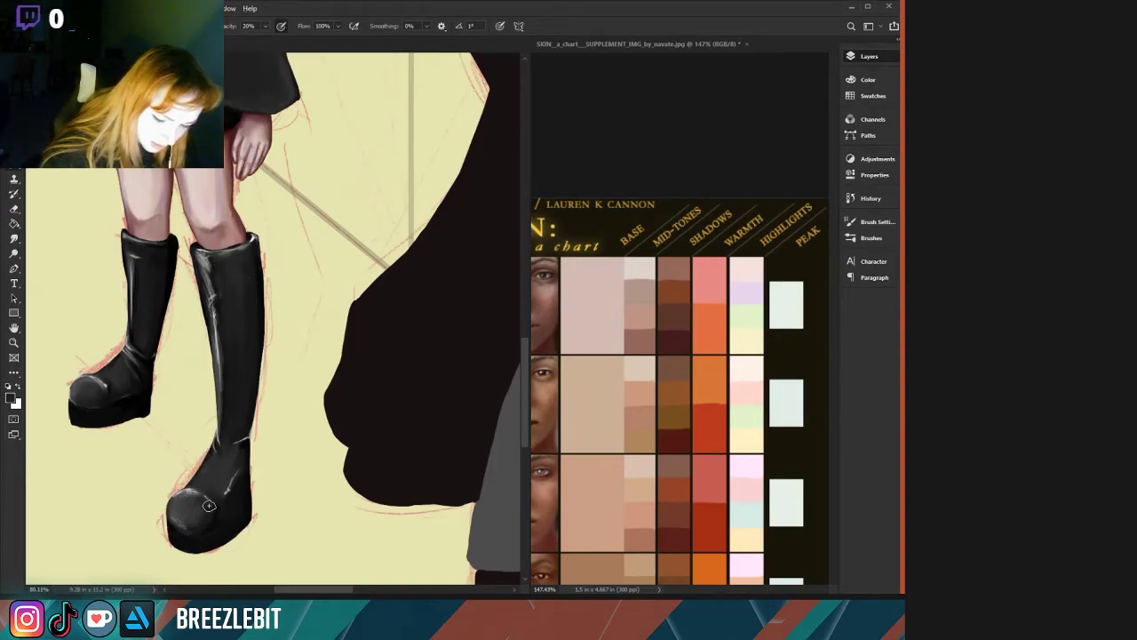
mouse_move(209, 506)
left_mouse_down()
mouse_move(199, 524)
mouse_move(190, 503)
mouse_move(207, 520)
left_mouse_up()
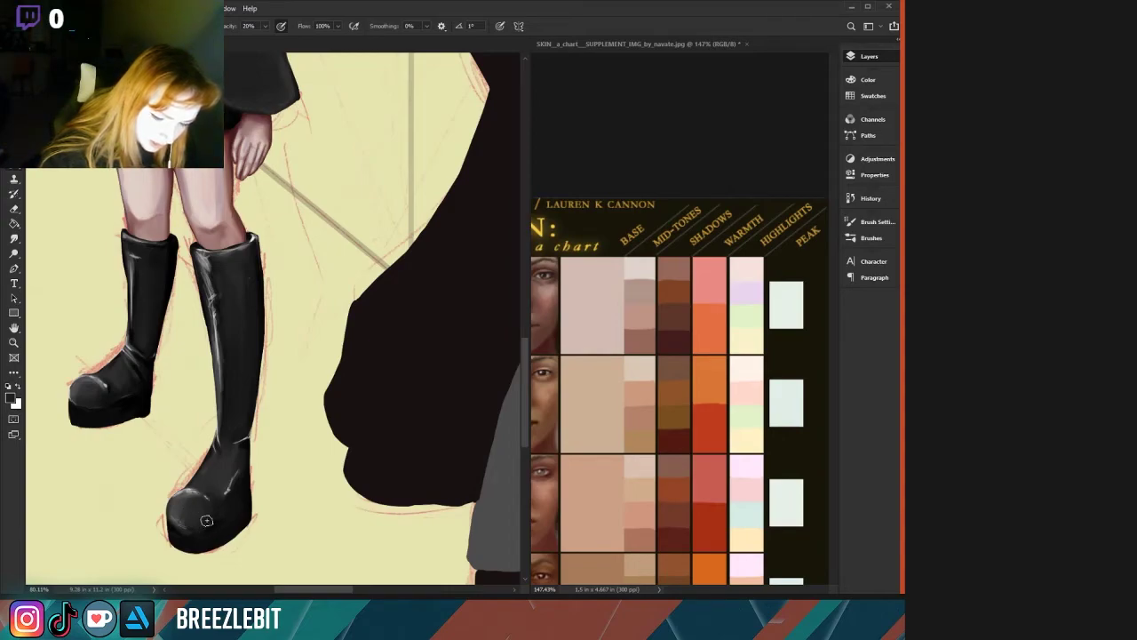
Tone down the crease highlight at the front boot's ankle with dark tones sampled beside it.
left_click(243, 445, "alt")
mouse_move(244, 444)
left_mouse_down()
mouse_move(222, 485)
mouse_move(231, 453)
mouse_move(219, 448)
mouse_move(244, 434)
mouse_move(221, 433)
mouse_move(231, 427)
mouse_move(245, 454)
left_mouse_up()
left_click(244, 466, "alt")
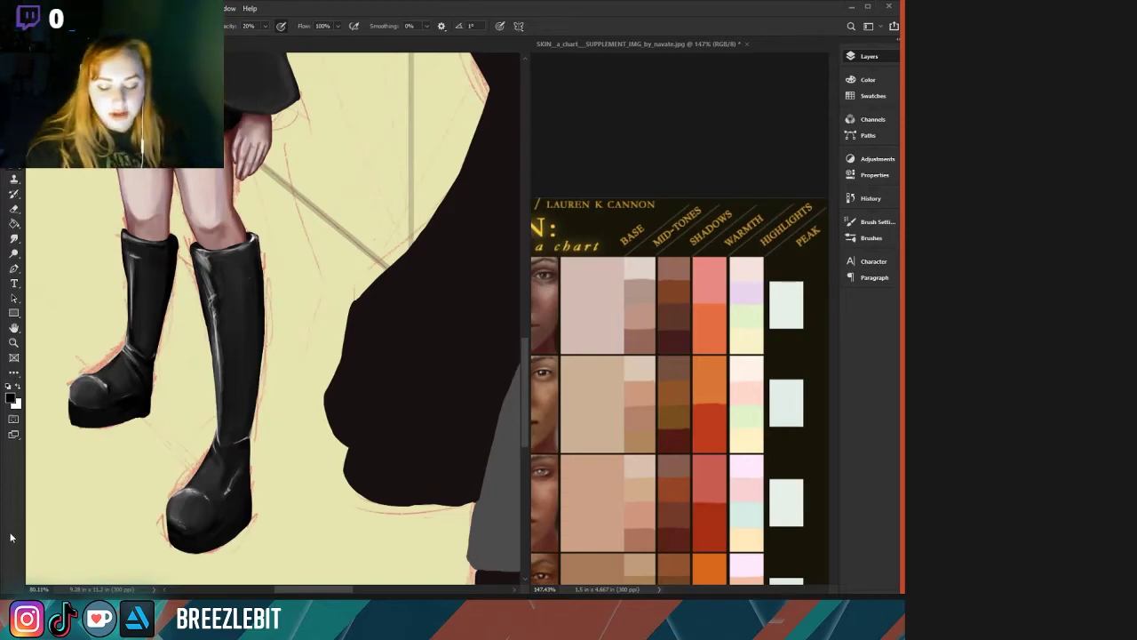
Examine the girl's boots and clothing up close and against the whole two-character composition.
scroll(46, 495, "down", 5)
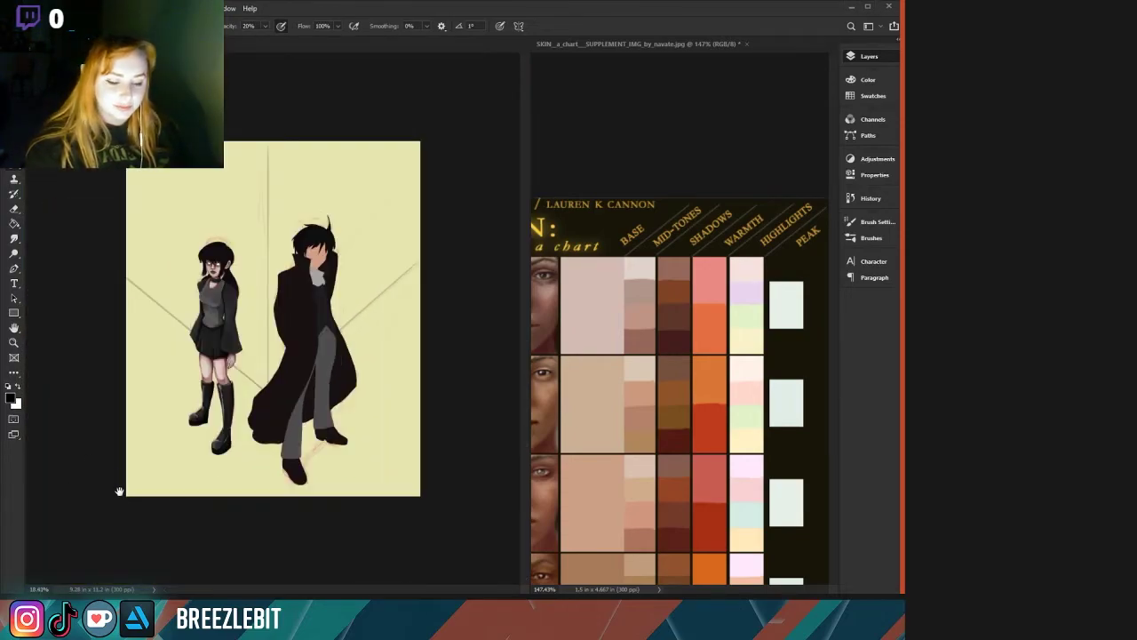
scroll(133, 497, "up", 4)
scroll(160, 524, "up", 1)
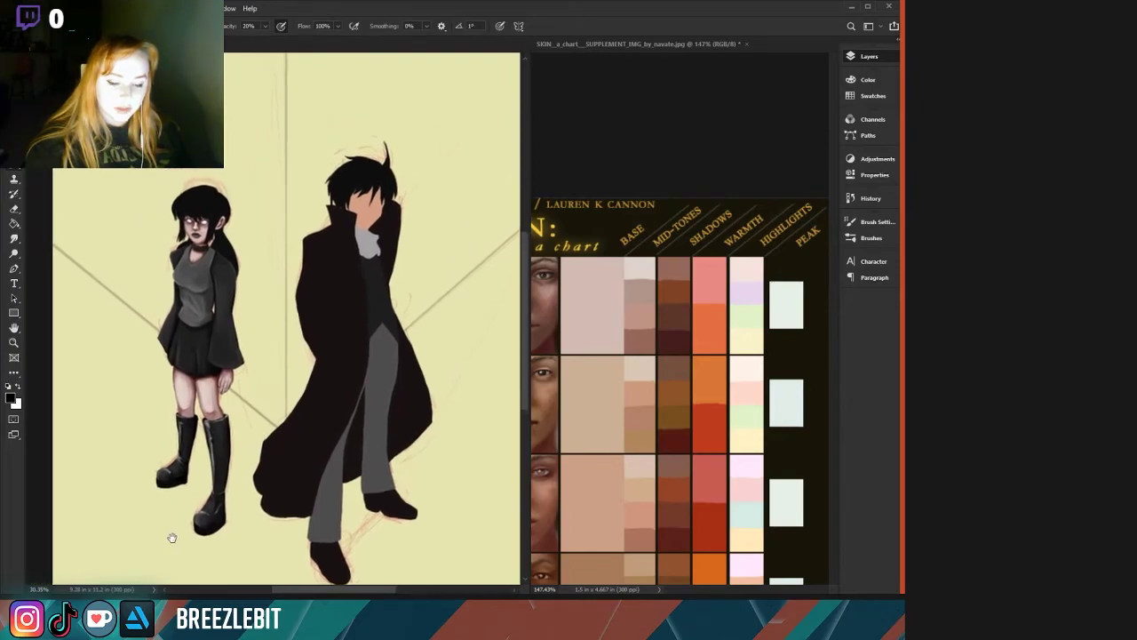
left_click_drag(172, 537, 170, 539)
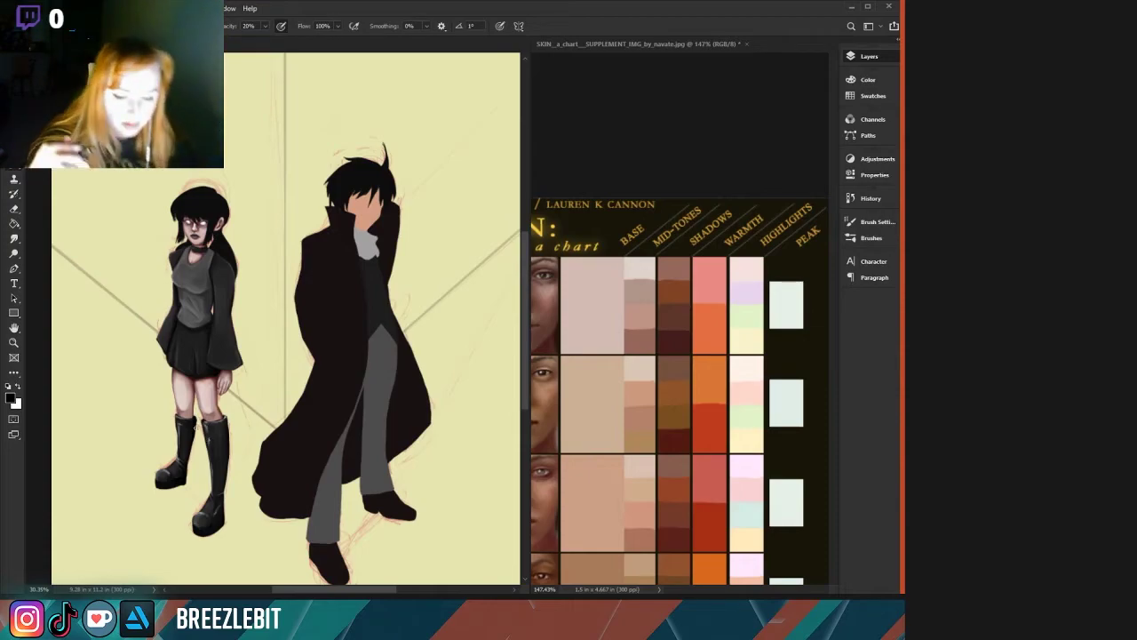
left_click_drag(142, 378, 105, 387)
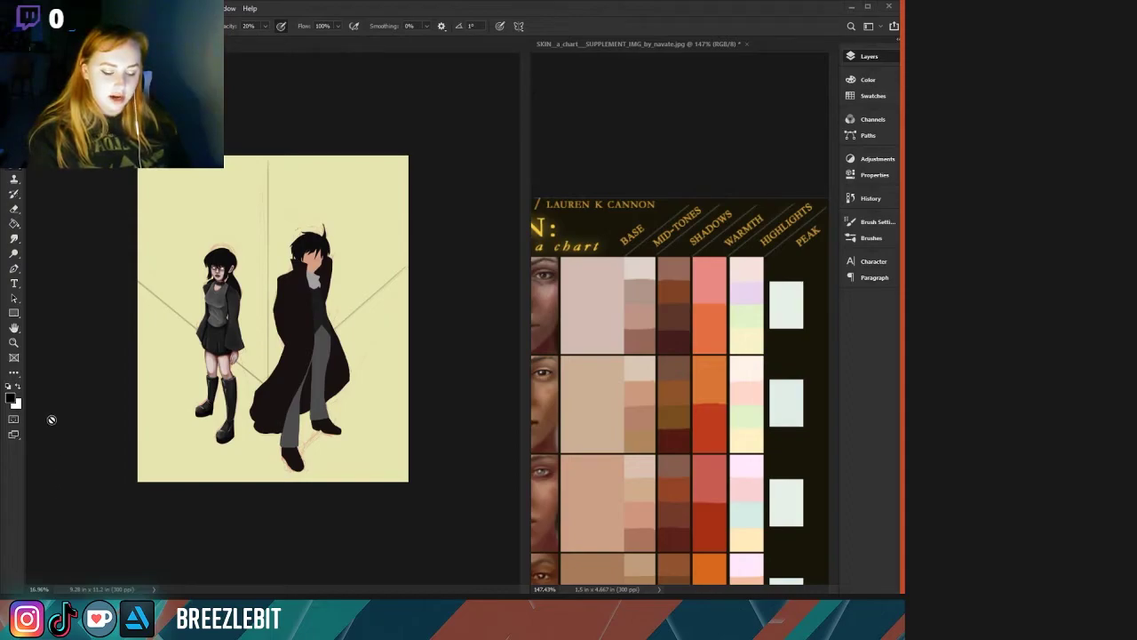
left_click_drag(100, 438, 166, 461)
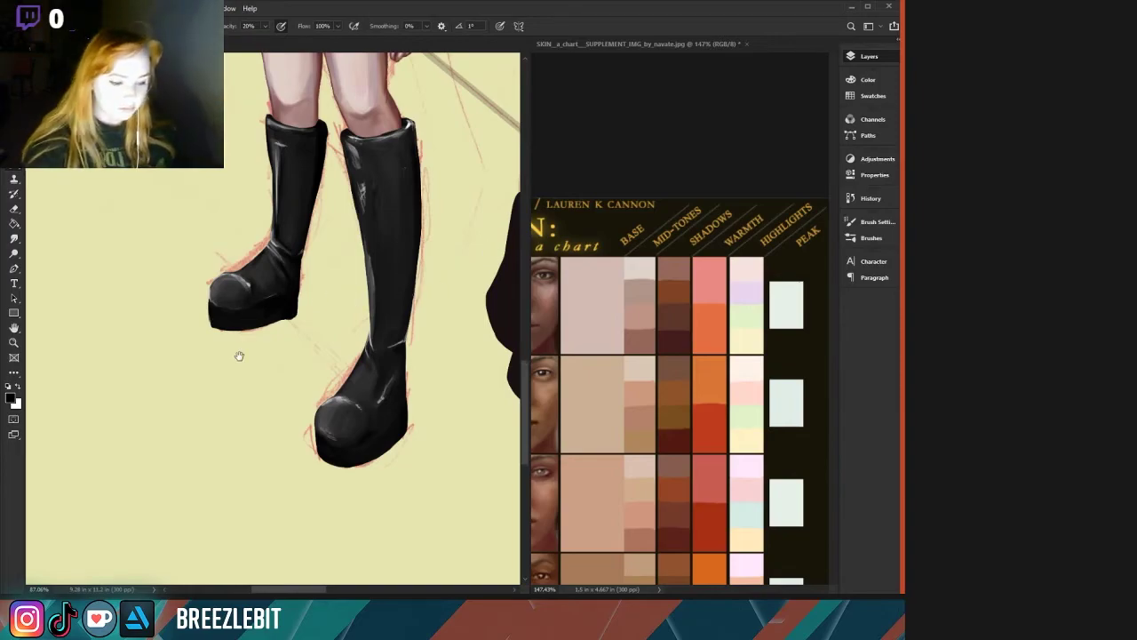
scroll(237, 356, "down", 5)
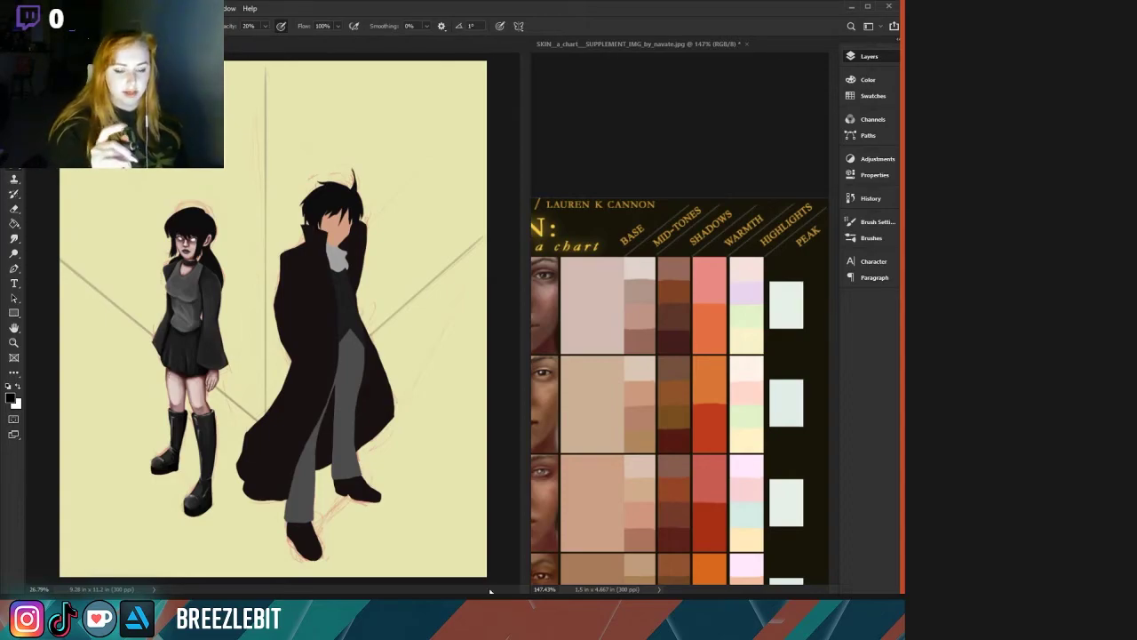
scroll(172, 483, "up", 4)
scroll(183, 577, "down", 1)
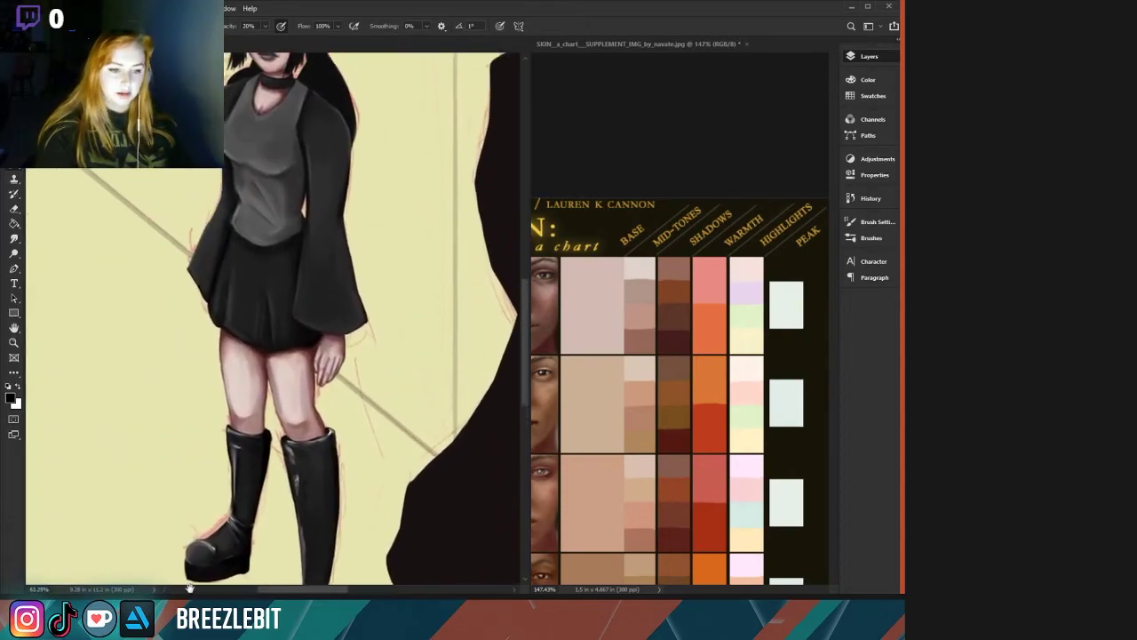
scroll(194, 569, "up", 2)
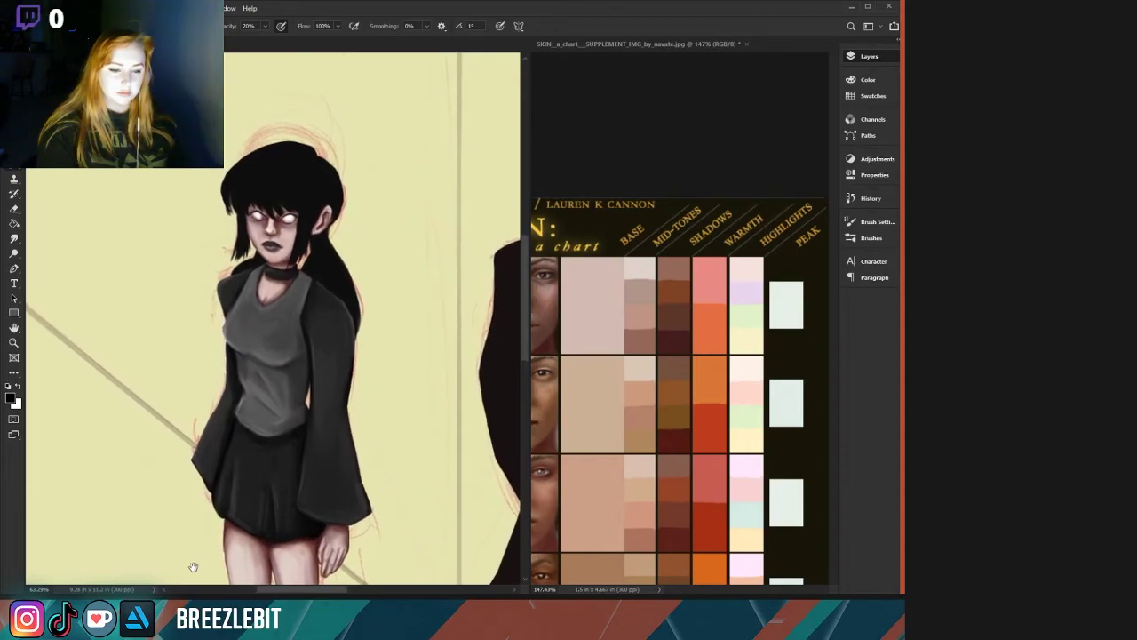
left_click_drag(194, 567, 187, 530)
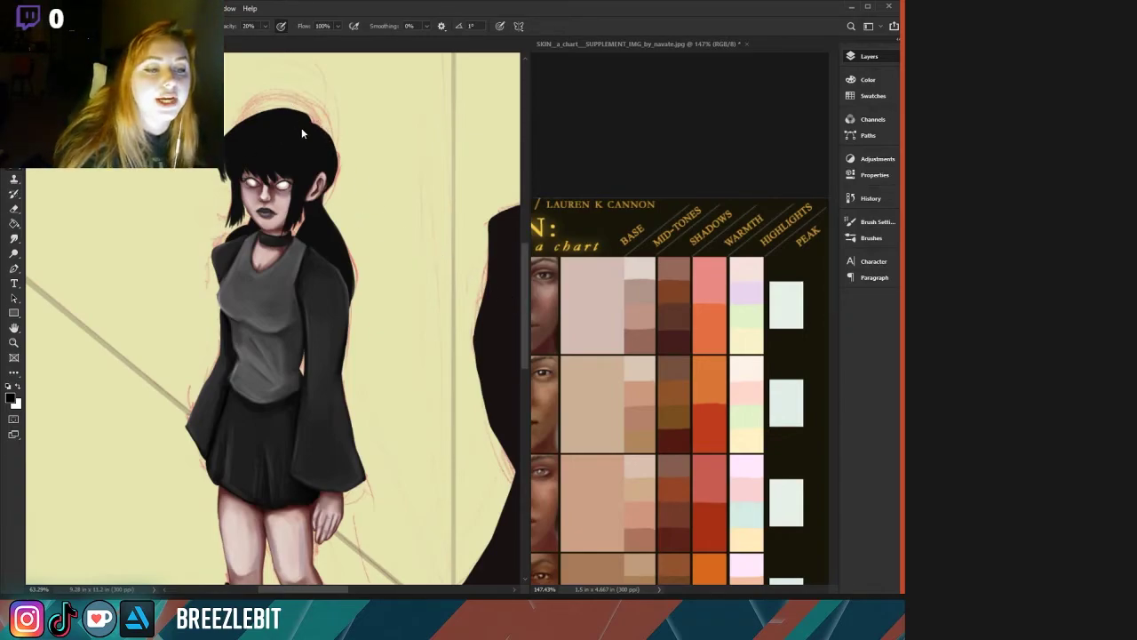
Copy the herringbone fabric texture from its open file, close that file and paste the texture into the illustration.
key("ctrl+Tab")
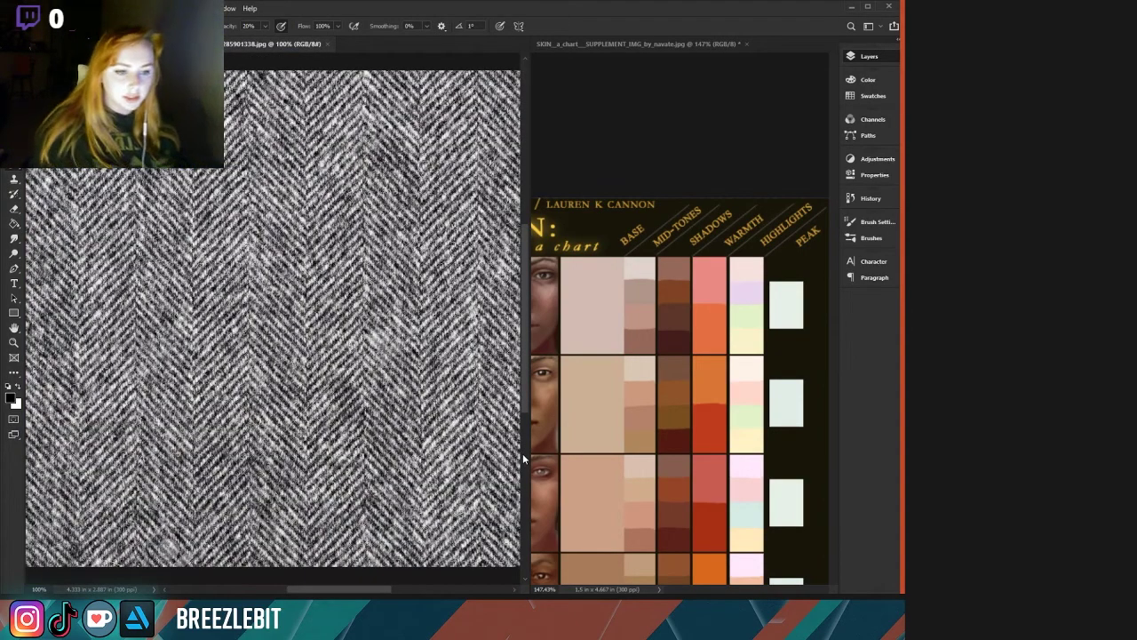
left_click_drag(158, 395, 194, 389)
left_click_drag(195, 388, 133, 407)
scroll(134, 410, "up", 2)
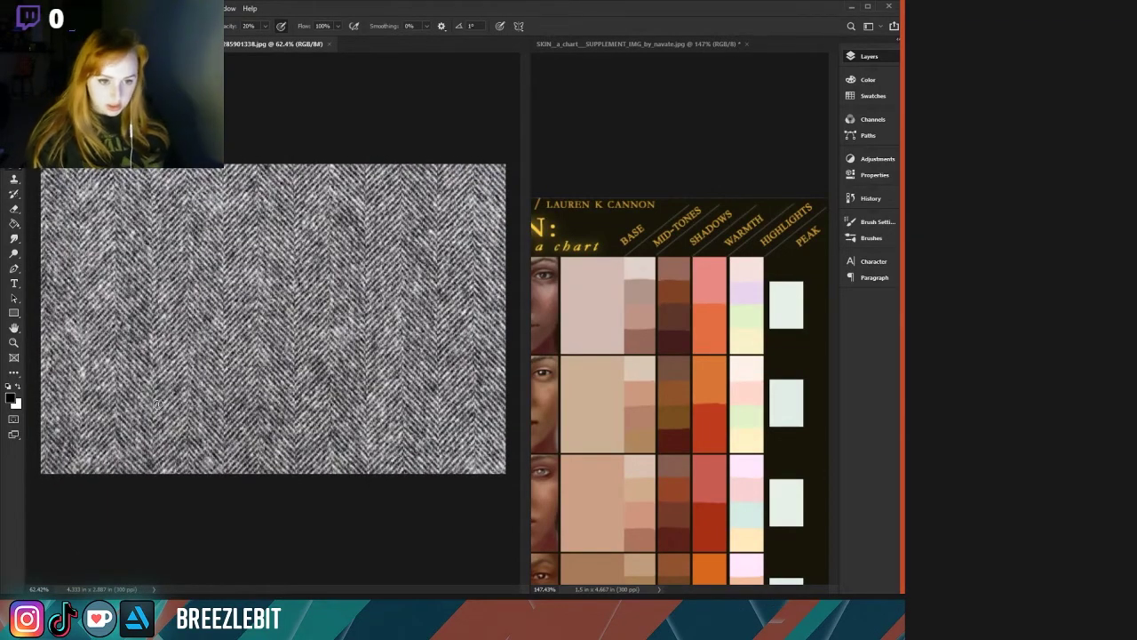
key("ctrl+w")
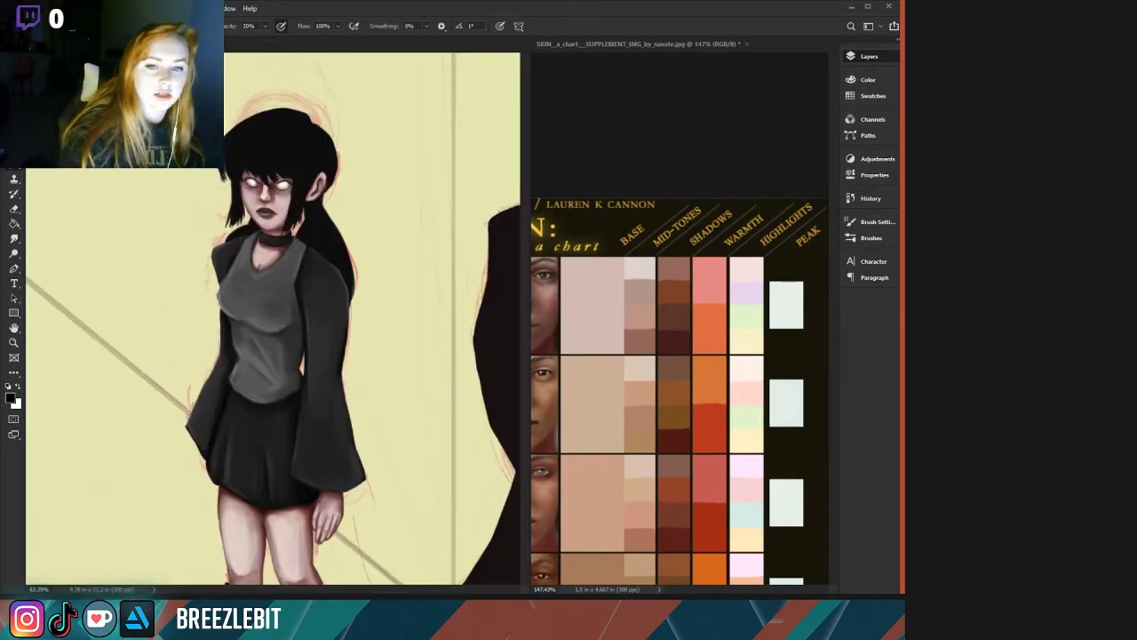
key("v")
key("ctrl+v")
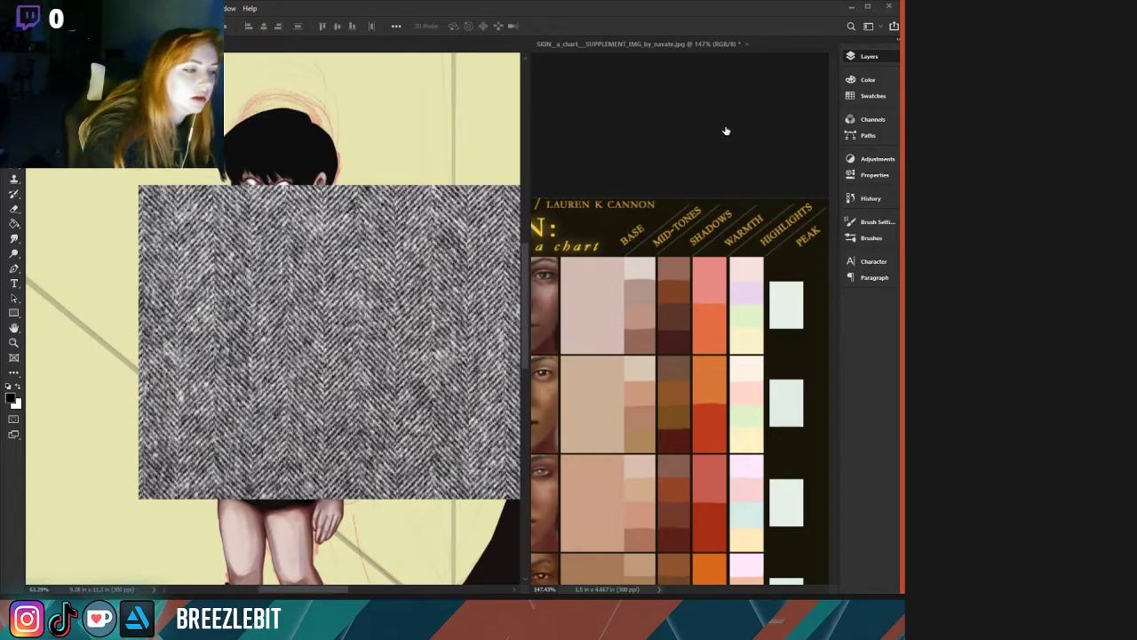
Move the herringbone texture beneath the girl's hair and clip it to her clothing.
key("ctrl+[")
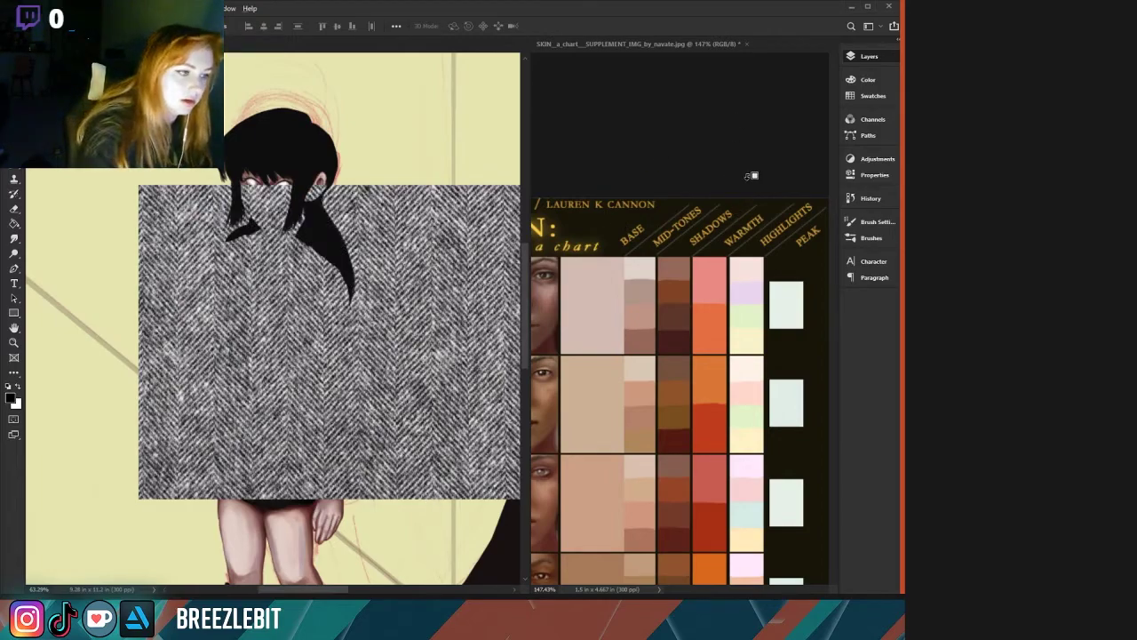
scroll(371, 372, "up", 5)
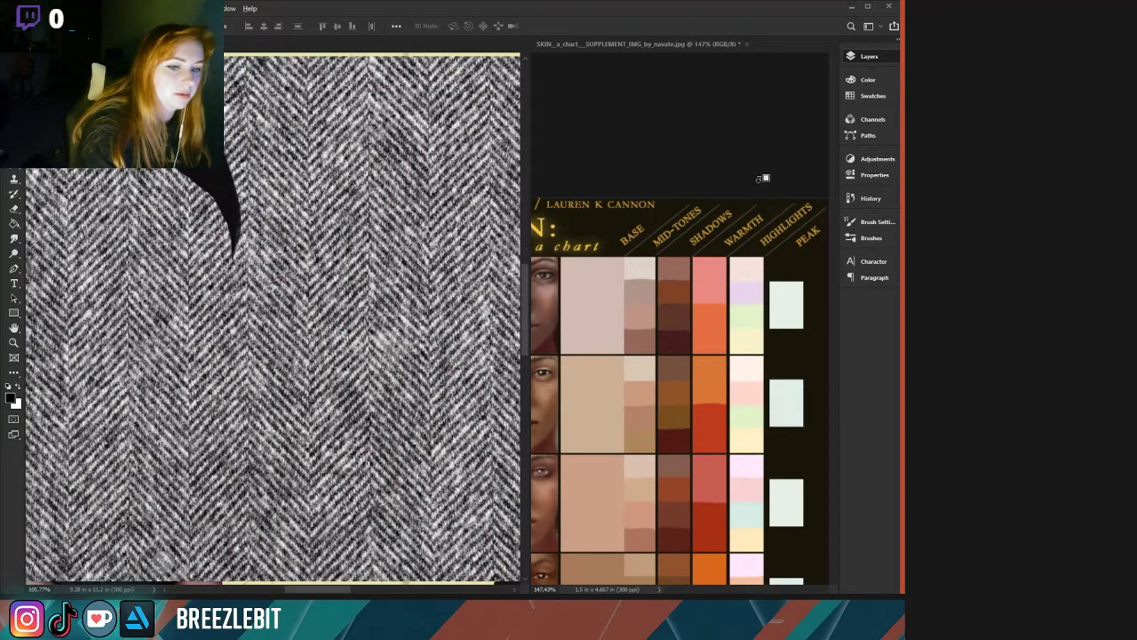
key("ctrl+alt+g")
left_click_drag(117, 269, 54, 275)
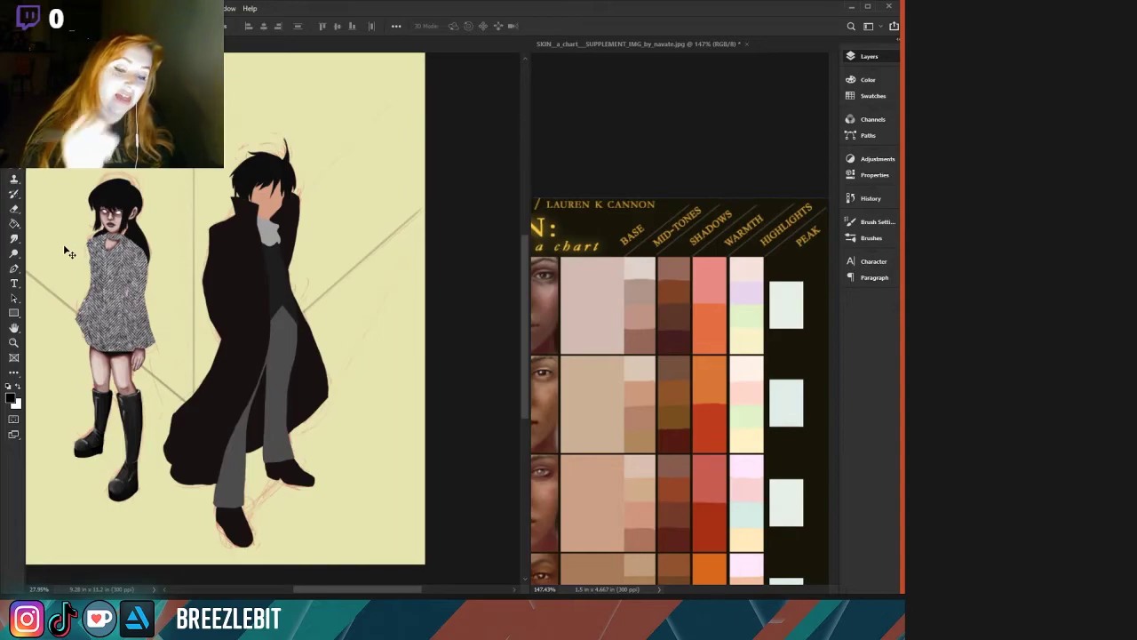
Set the herringbone texture's blend mode to Overlay and soften its strength over the girl's clothing.
scroll(124, 262, "up", 3)
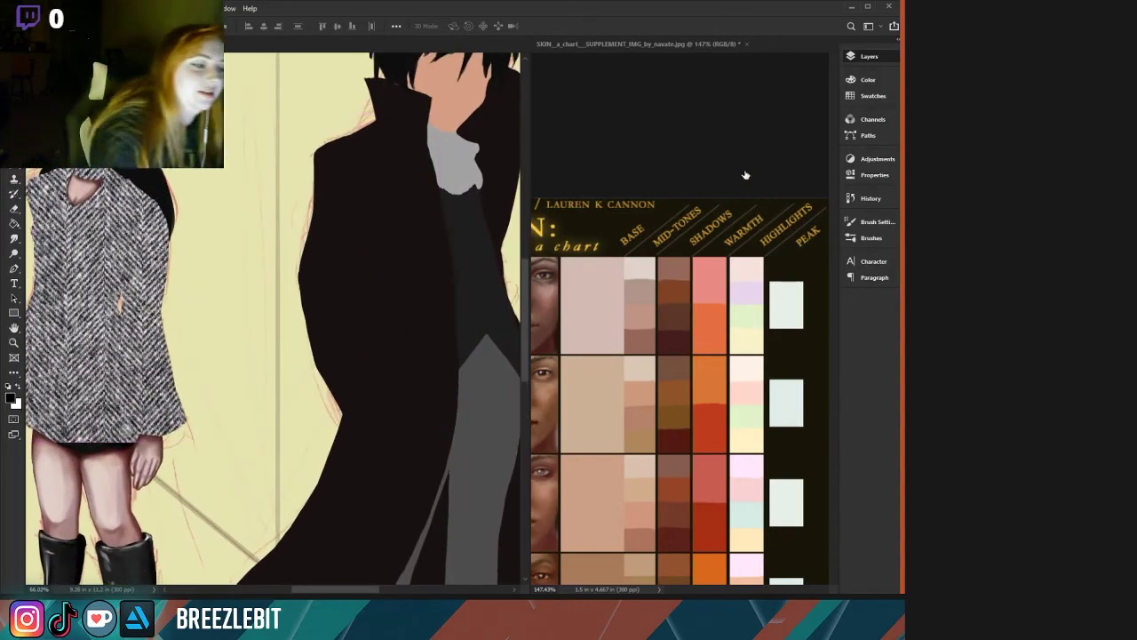
key("ctrl+z")
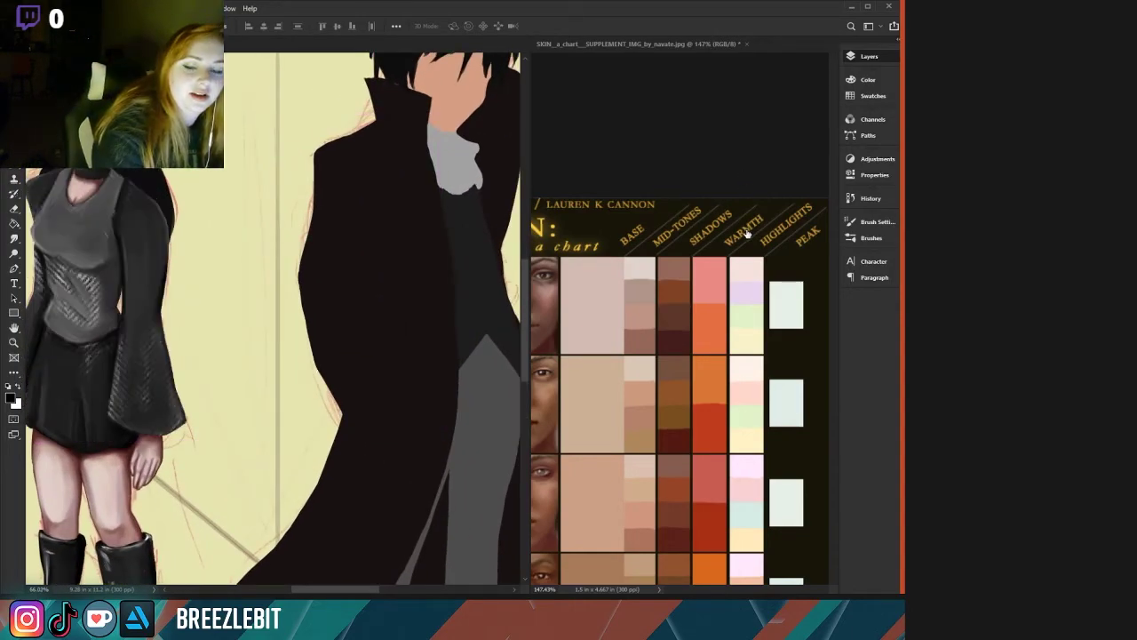
key("ctrl+shift+z")
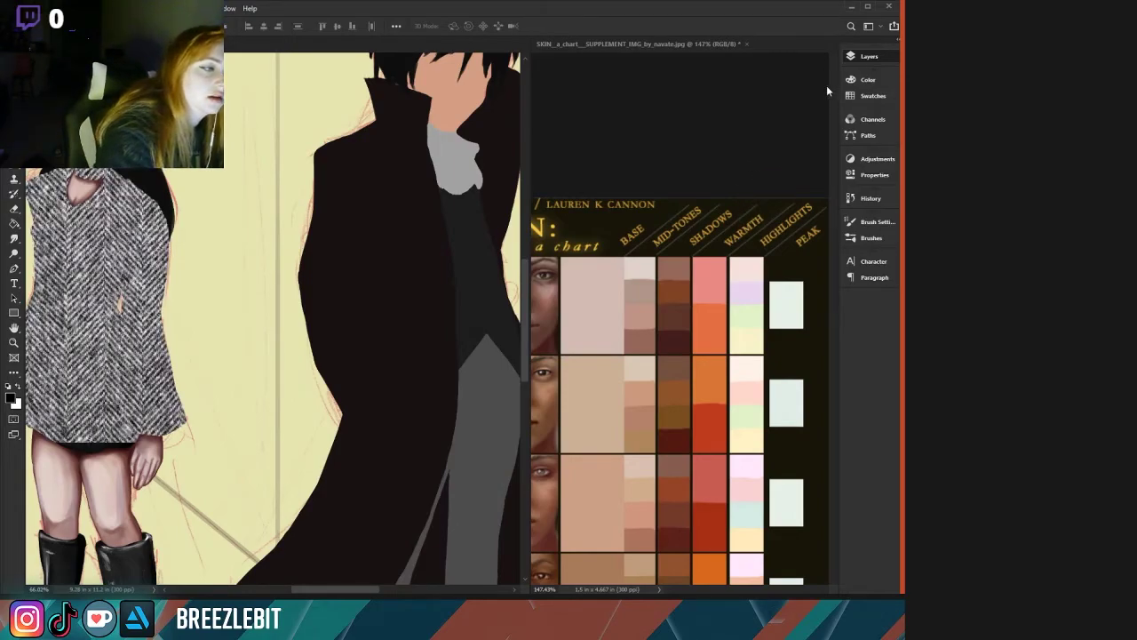
key("alt+shift+o")
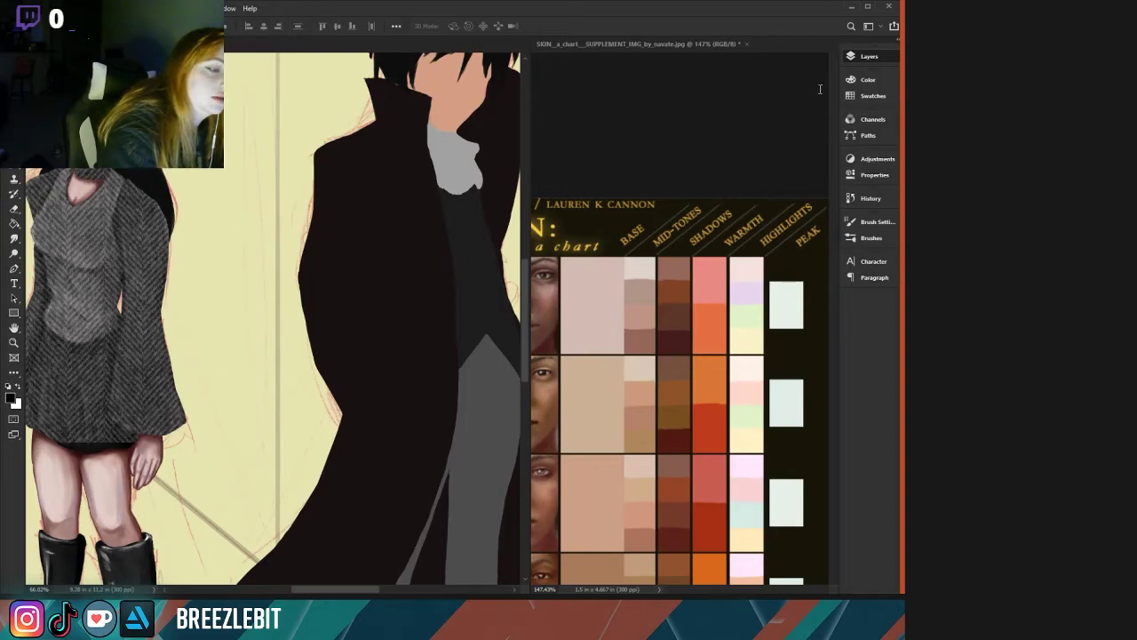
left_click(720, 95)
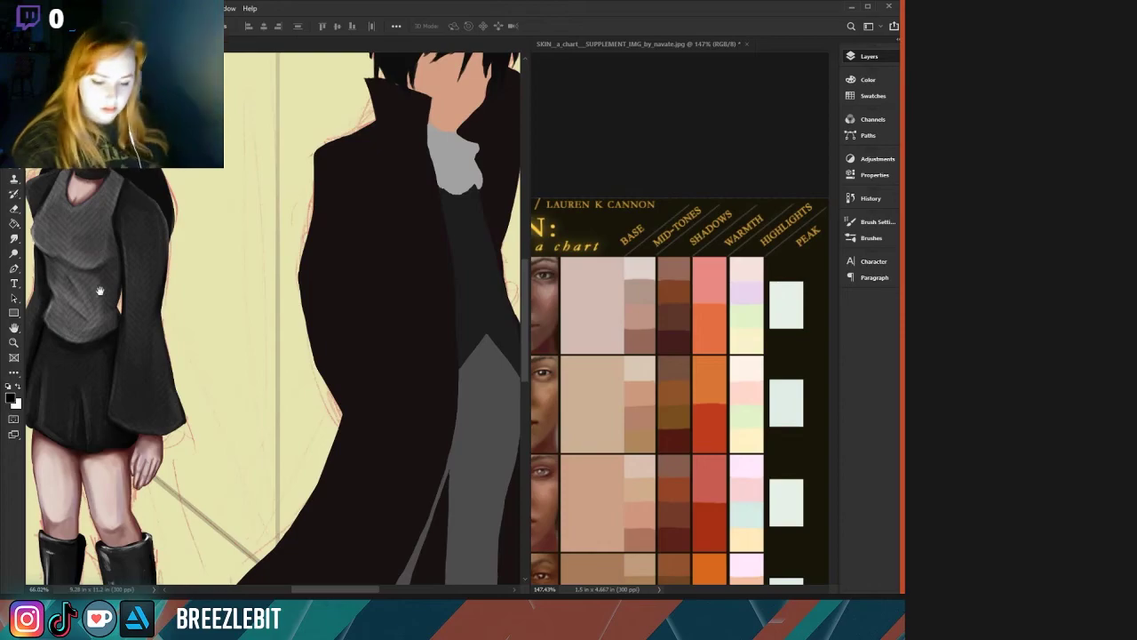
Mask the herringbone texture off part of the grey top's chest and midriff with a black brush at 100% opacity.
left_click_drag(116, 324, 271, 338)
left_click_drag(56, 326, 116, 406)
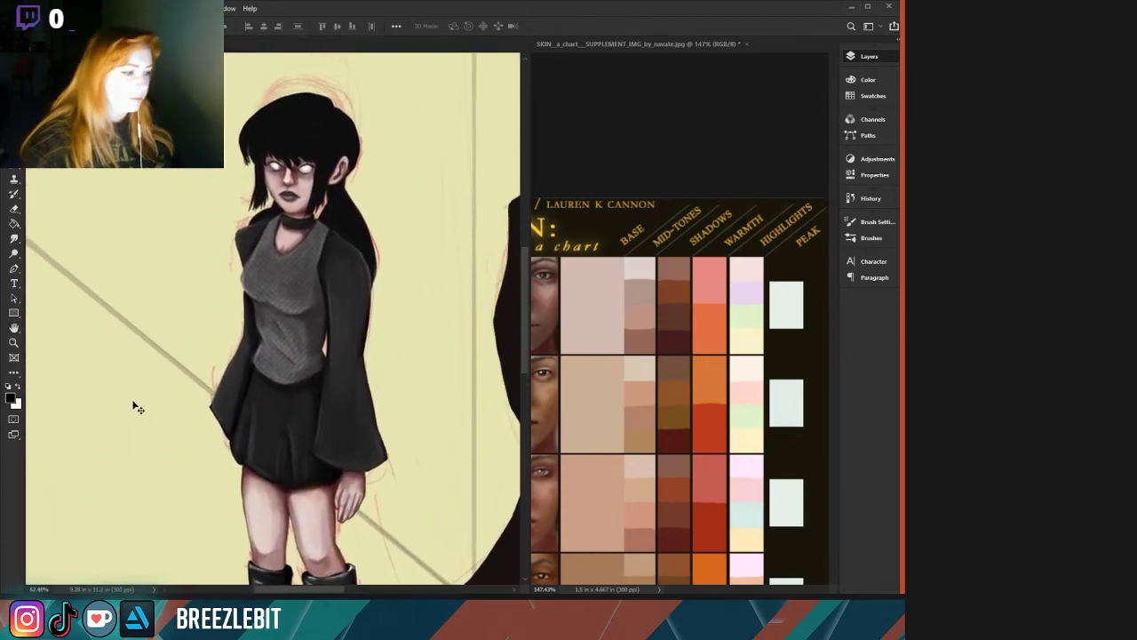
scroll(242, 272, "up", 3)
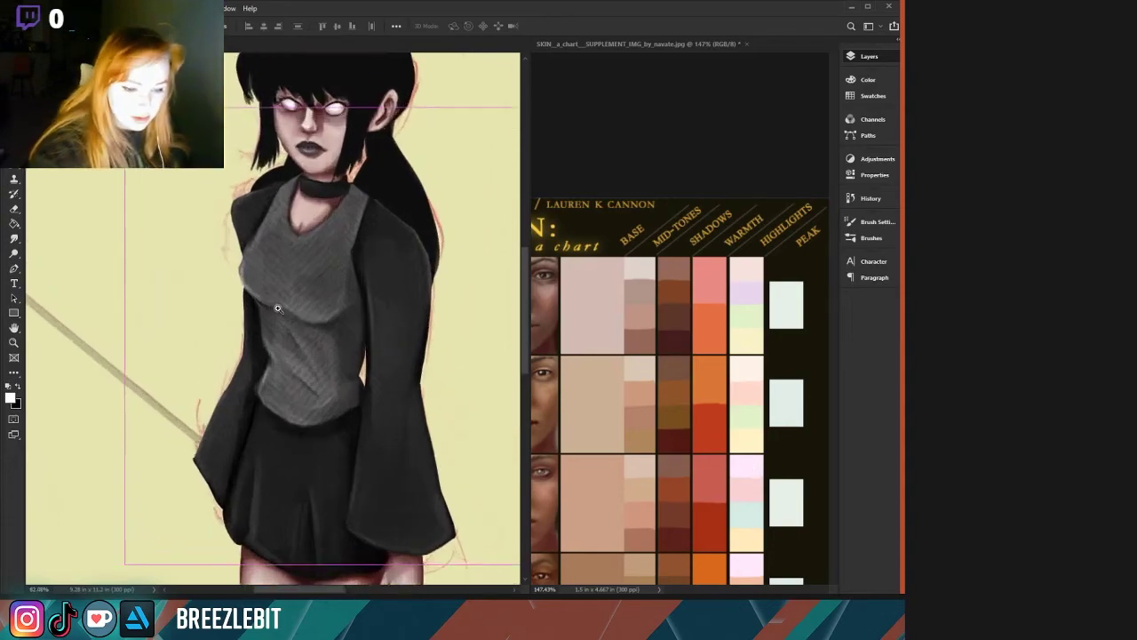
scroll(258, 368, "up", 2)
key("b")
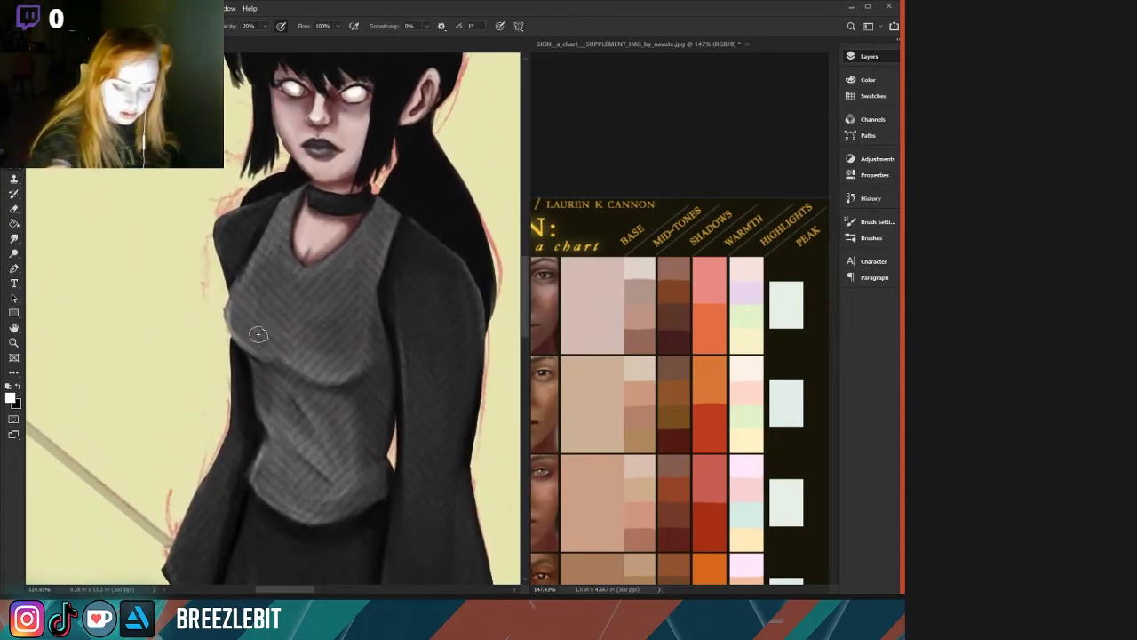
key("bracketleft")
key("bracketleft")
key("x")
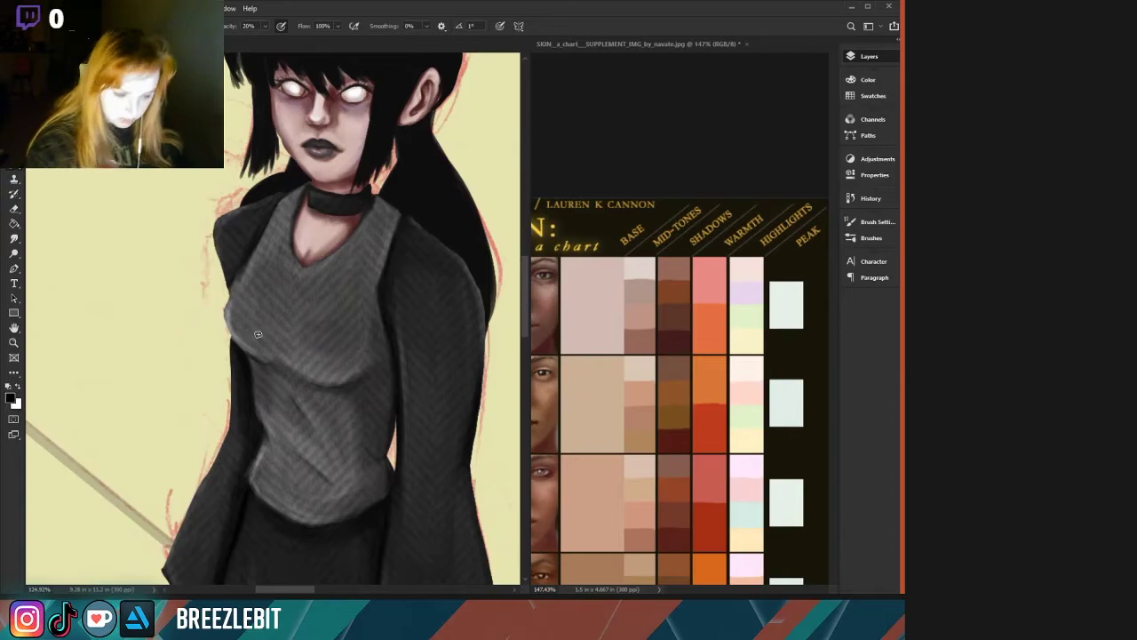
key("bracketright")
key("bracketright")
key("bracketright")
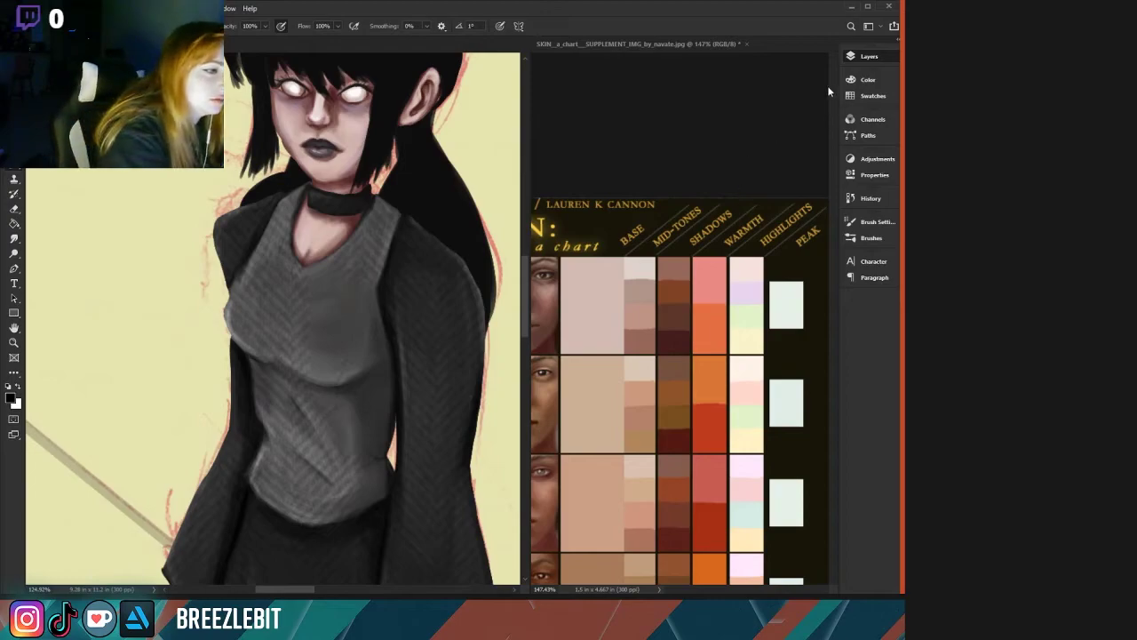
Strengthen the herringbone texture, scale it down to 91.20% height and fit it over the girl's torso, sleeves and skirt.
key("ctrl+z")
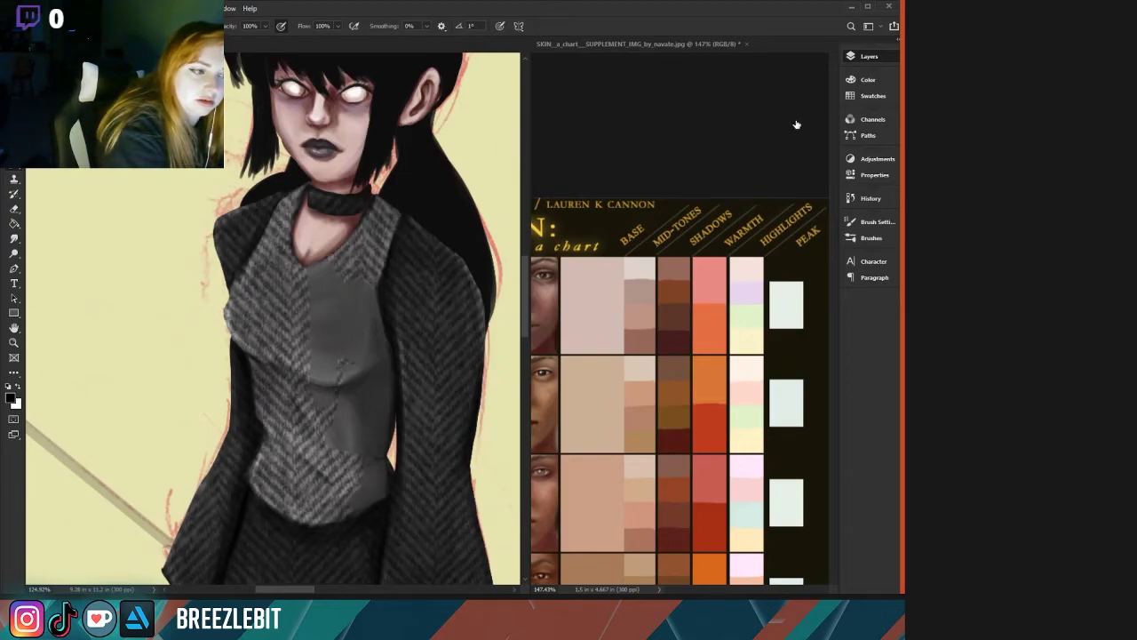
key("ctrl+t")
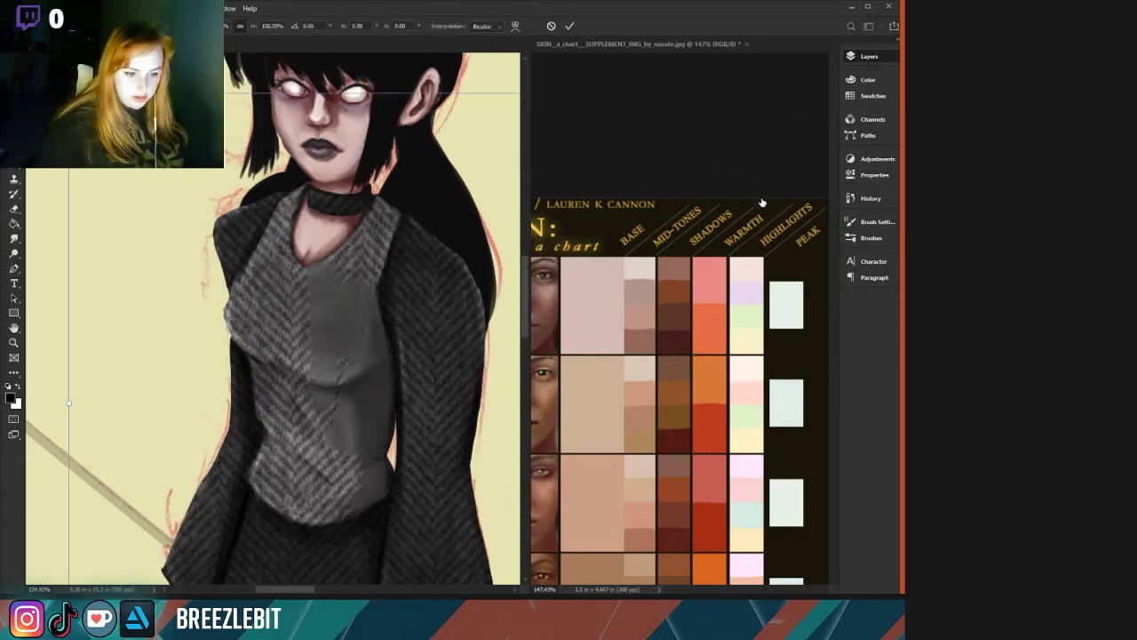
left_click_drag(68, 402, 154, 293)
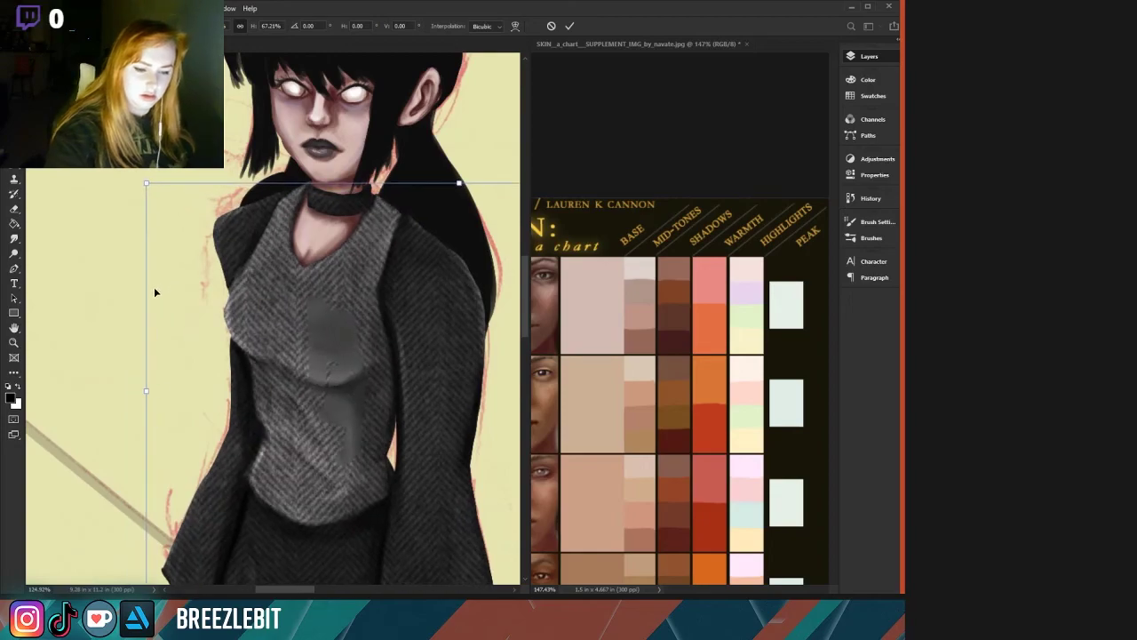
left_click_drag(93, 329, 35, 340)
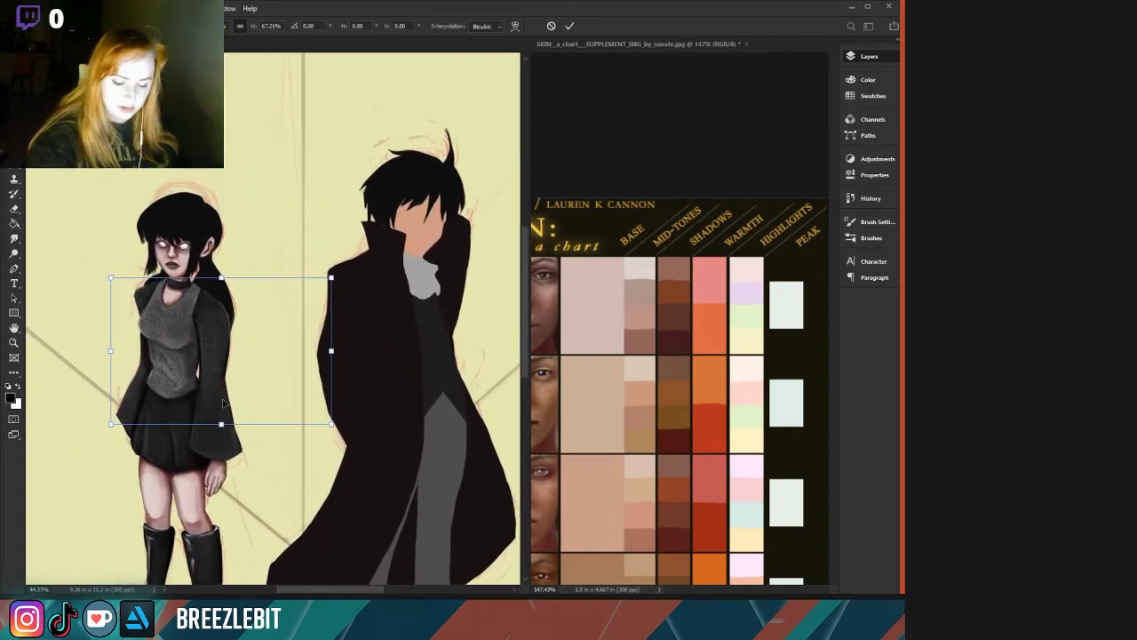
left_click_drag(219, 448, 218, 478)
left_click_drag(330, 391, 243, 389)
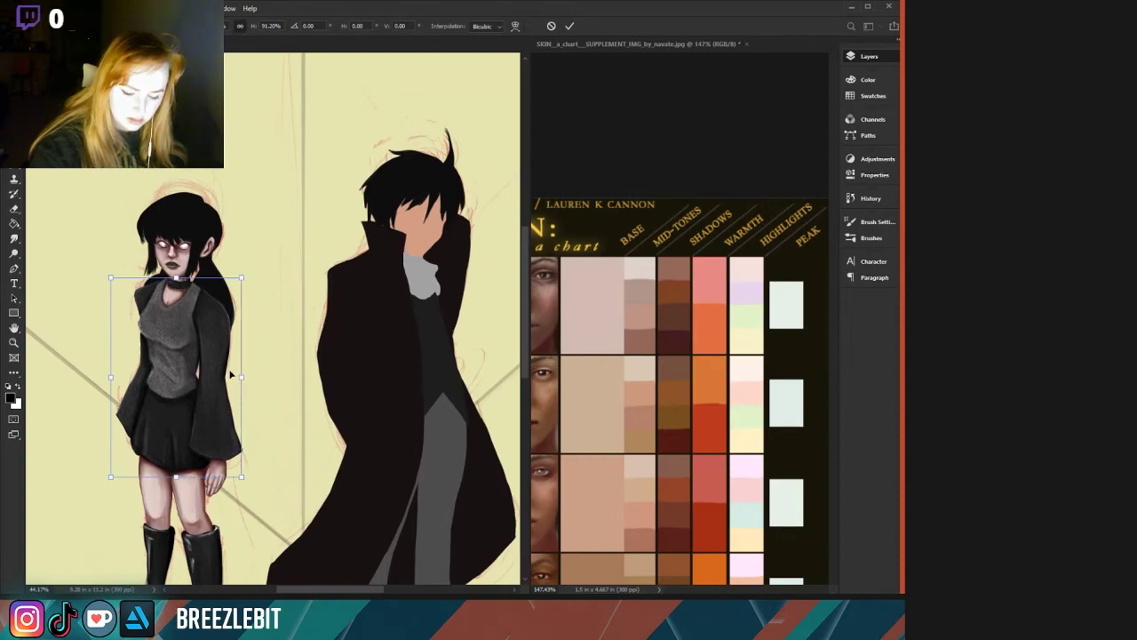
left_click_drag(132, 360, 117, 375)
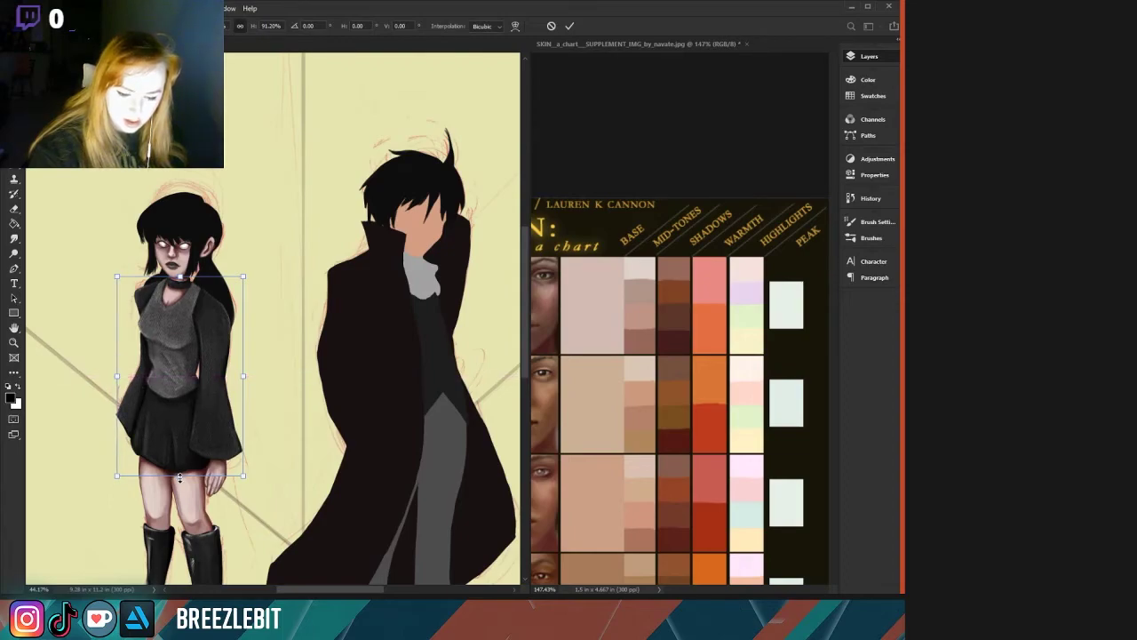
key("Return")
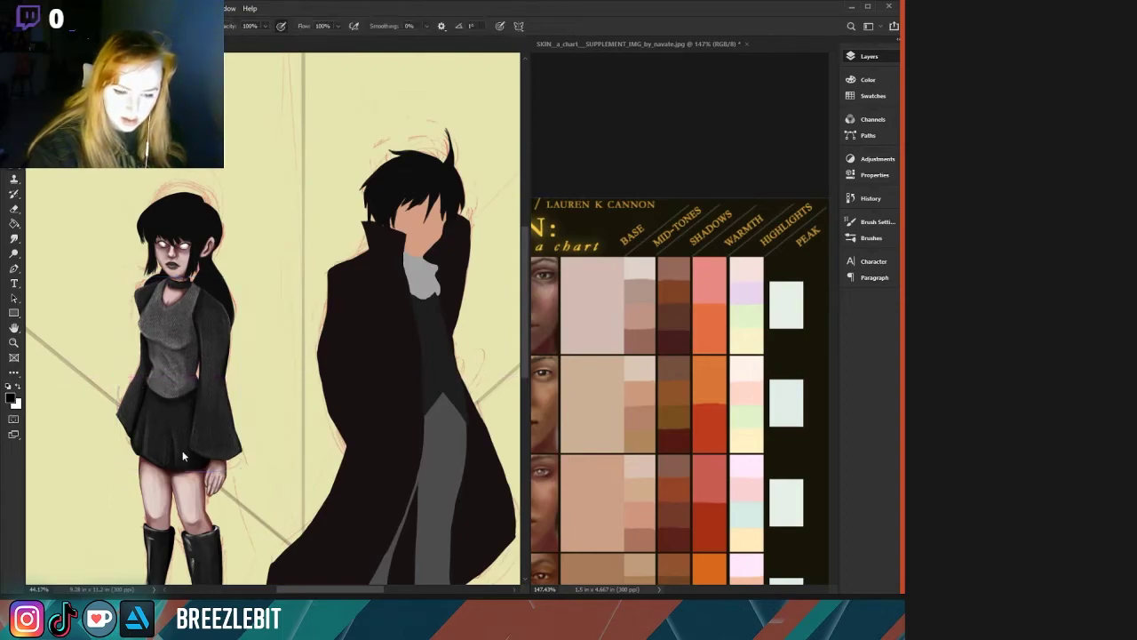
scroll(110, 302, "up", 5)
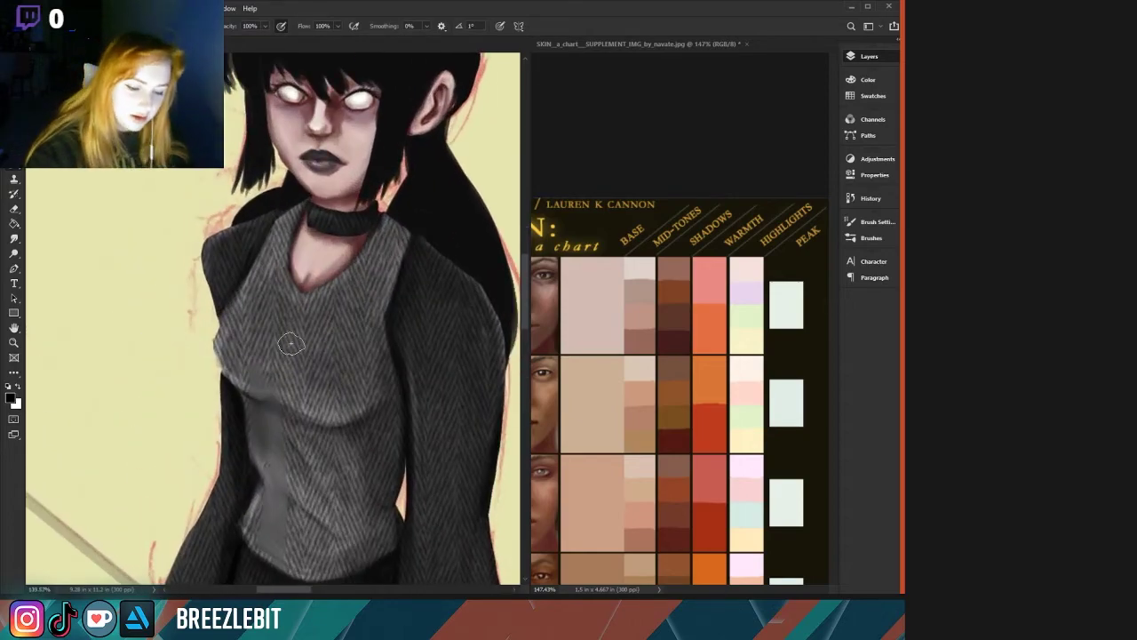
mouse_move(291, 344)
left_mouse_down()
mouse_move(283, 425)
mouse_move(278, 380)
left_mouse_up()
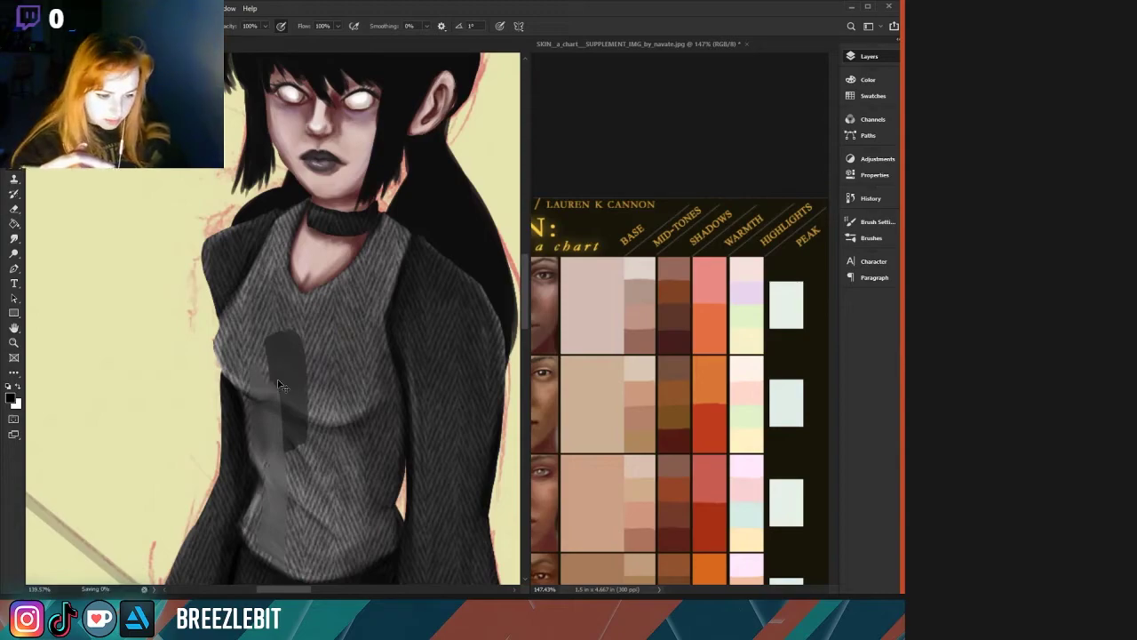
key("ctrl+z")
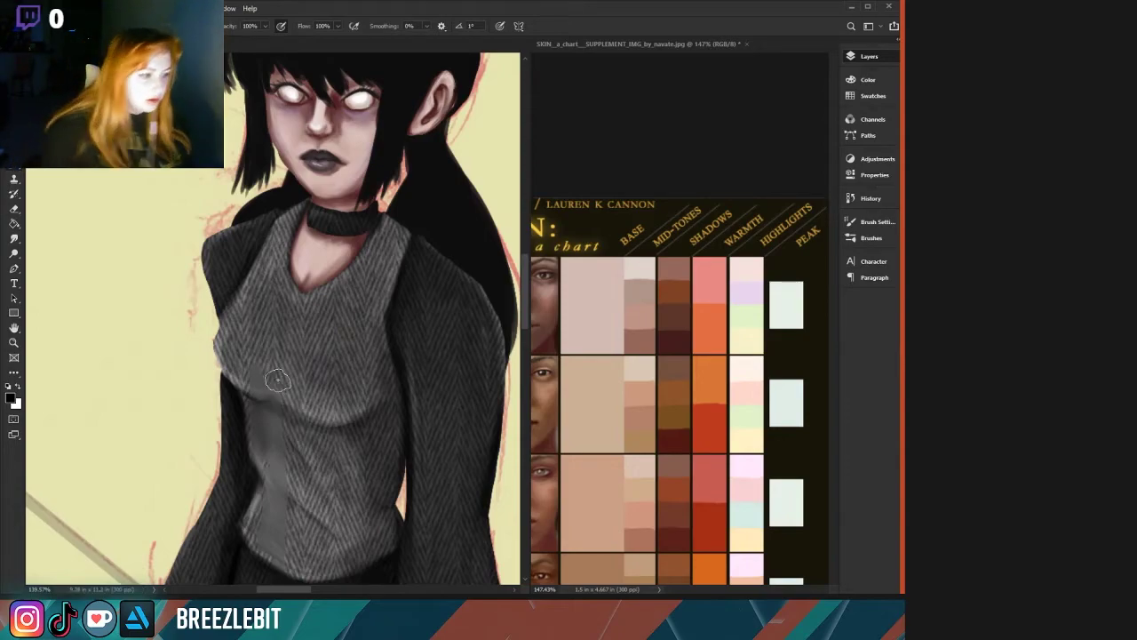
Brush the herringbone texture away from the grey top's lower chest and midriff.
mouse_move(294, 448)
left_mouse_down()
mouse_move(263, 368)
mouse_move(227, 343)
mouse_move(246, 373)
mouse_move(229, 366)
mouse_move(256, 388)
mouse_move(254, 411)
mouse_move(249, 388)
mouse_move(270, 371)
mouse_move(316, 430)
mouse_move(307, 336)
mouse_move(339, 410)
mouse_move(338, 362)
mouse_move(354, 400)
mouse_move(368, 379)
mouse_move(365, 342)
mouse_move(381, 378)
mouse_move(378, 349)
mouse_move(396, 421)
mouse_move(390, 530)
mouse_move(356, 535)
left_mouse_up()
left_click_drag(372, 417, 382, 406)
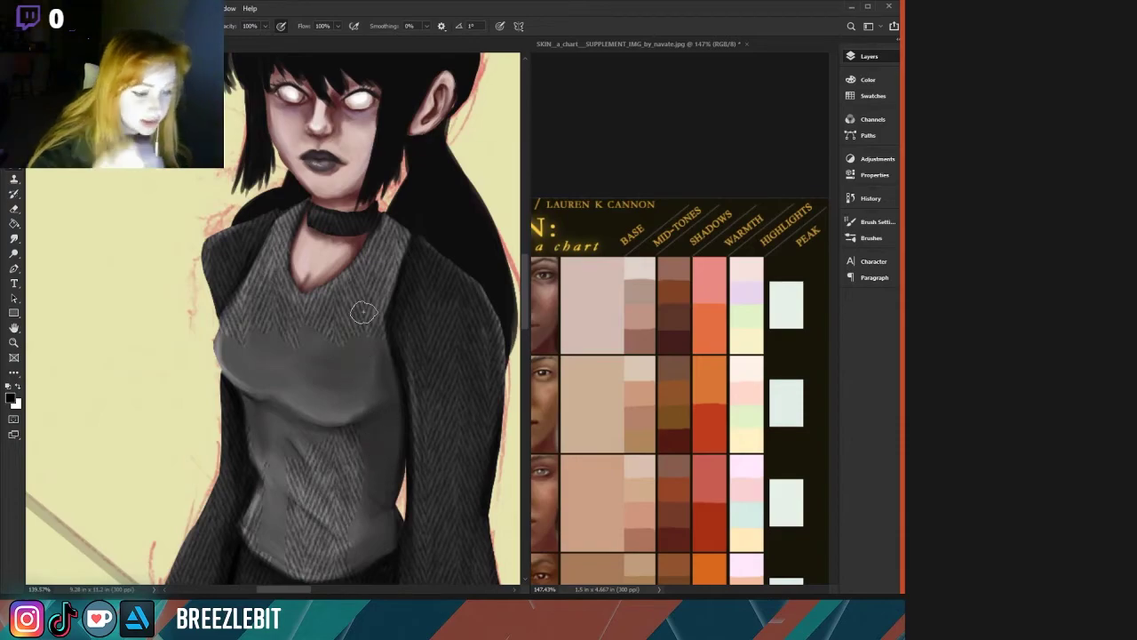
mouse_move(379, 477)
left_mouse_down()
mouse_move(330, 413)
mouse_move(306, 420)
mouse_move(321, 524)
left_mouse_up()
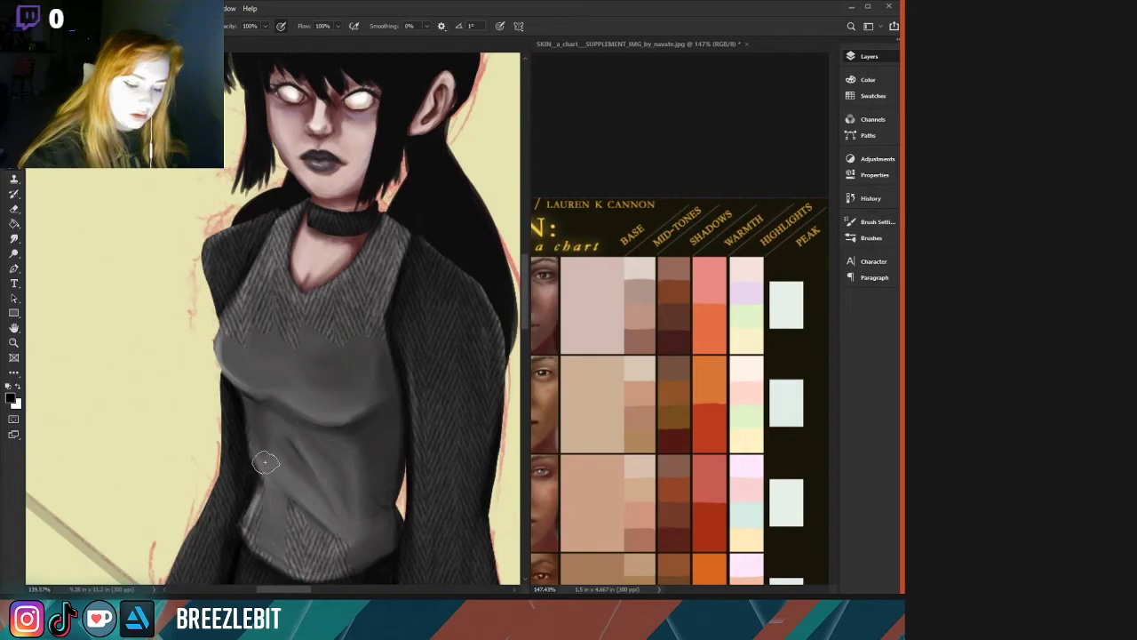
mouse_move(278, 490)
left_mouse_down()
mouse_move(251, 532)
mouse_move(297, 568)
mouse_move(366, 549)
mouse_move(314, 544)
mouse_move(313, 503)
mouse_move(346, 529)
mouse_move(323, 560)
mouse_move(285, 519)
mouse_move(283, 541)
mouse_move(285, 497)
mouse_move(244, 431)
left_mouse_up()
Clear the remaining herringbone texture from the grey top's waist edge, neckline and shoulder straps, and from the choker.
scroll(177, 409, "down", 3)
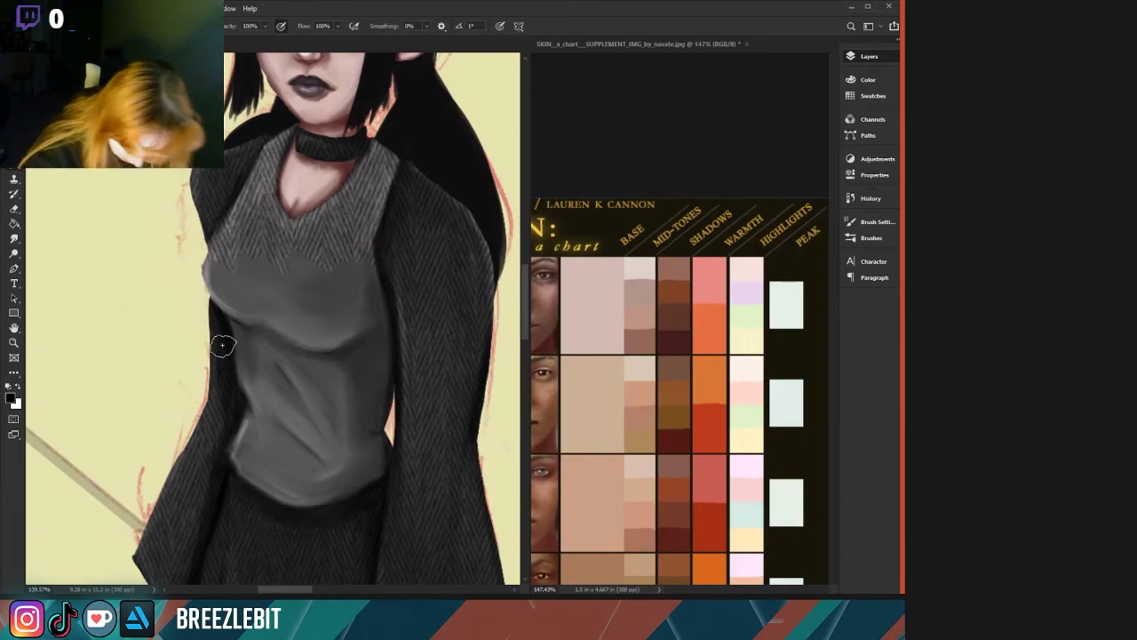
key("x")
key("x")
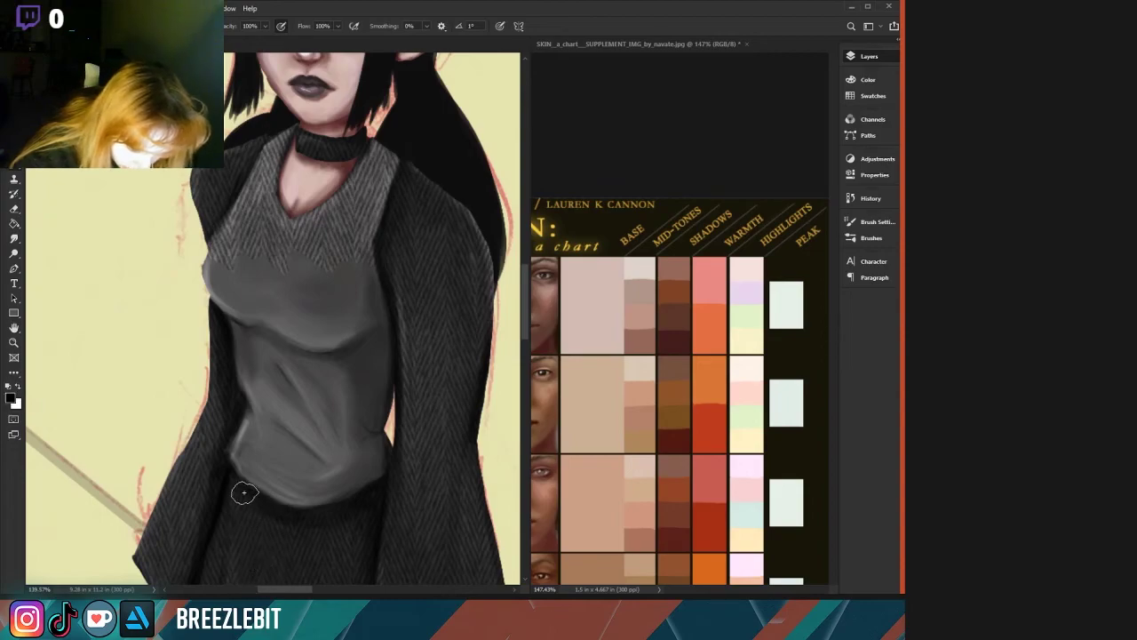
mouse_move(241, 490)
left_mouse_down()
mouse_move(286, 506)
mouse_move(342, 500)
left_mouse_up()
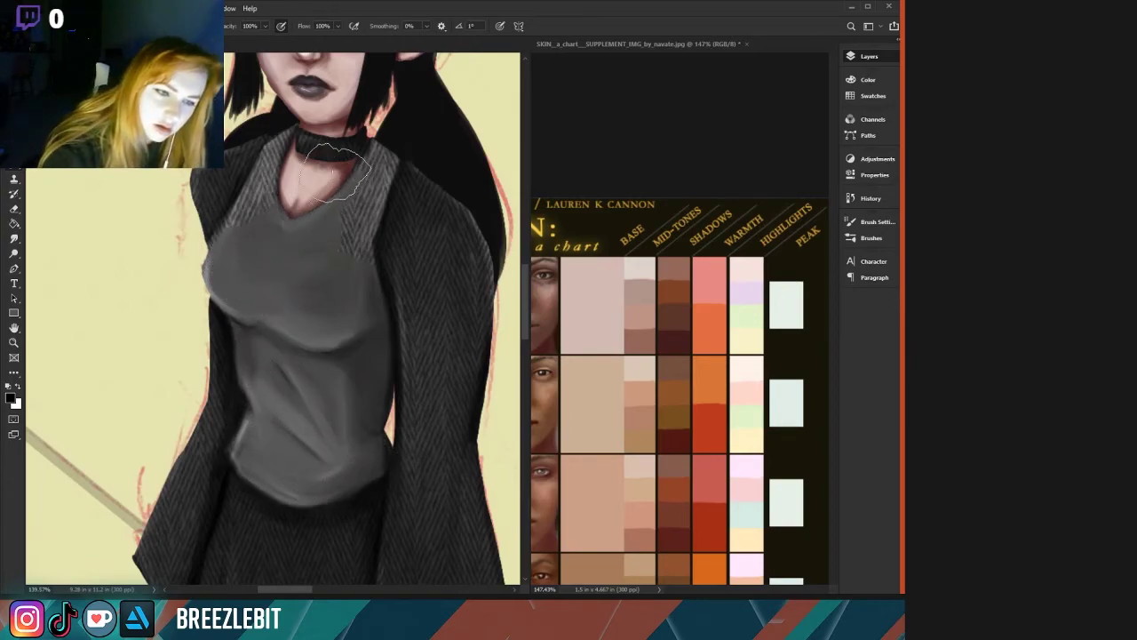
mouse_move(332, 172)
left_mouse_down()
mouse_move(370, 163)
mouse_move(371, 149)
mouse_move(341, 229)
left_mouse_up()
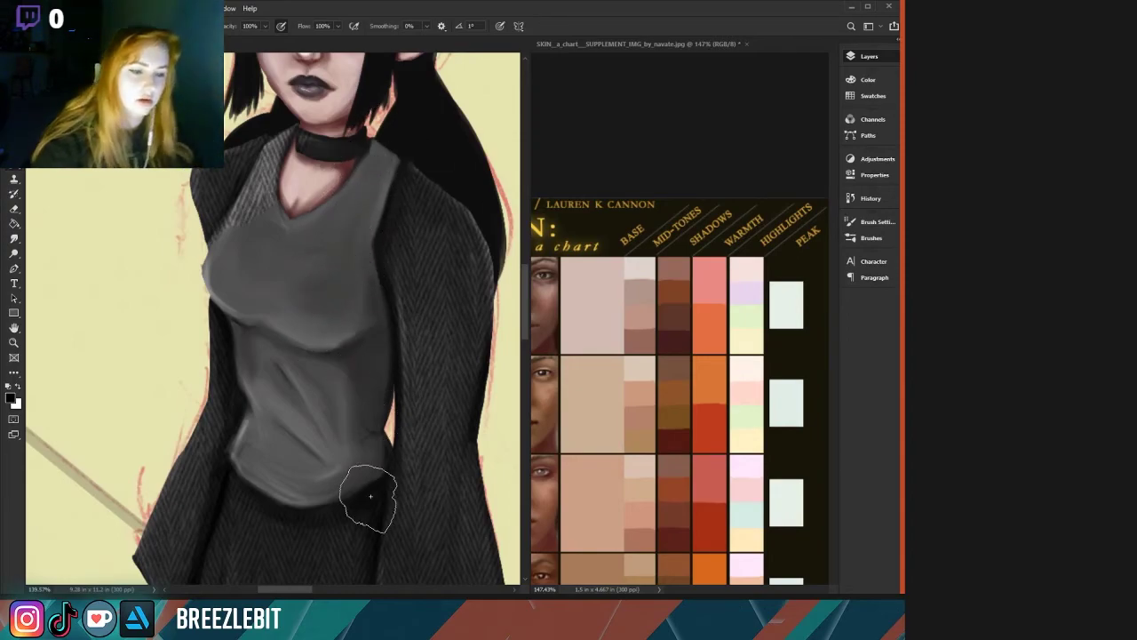
mouse_move(286, 161)
left_mouse_down()
mouse_move(317, 142)
mouse_move(278, 178)
mouse_move(236, 248)
left_mouse_up()
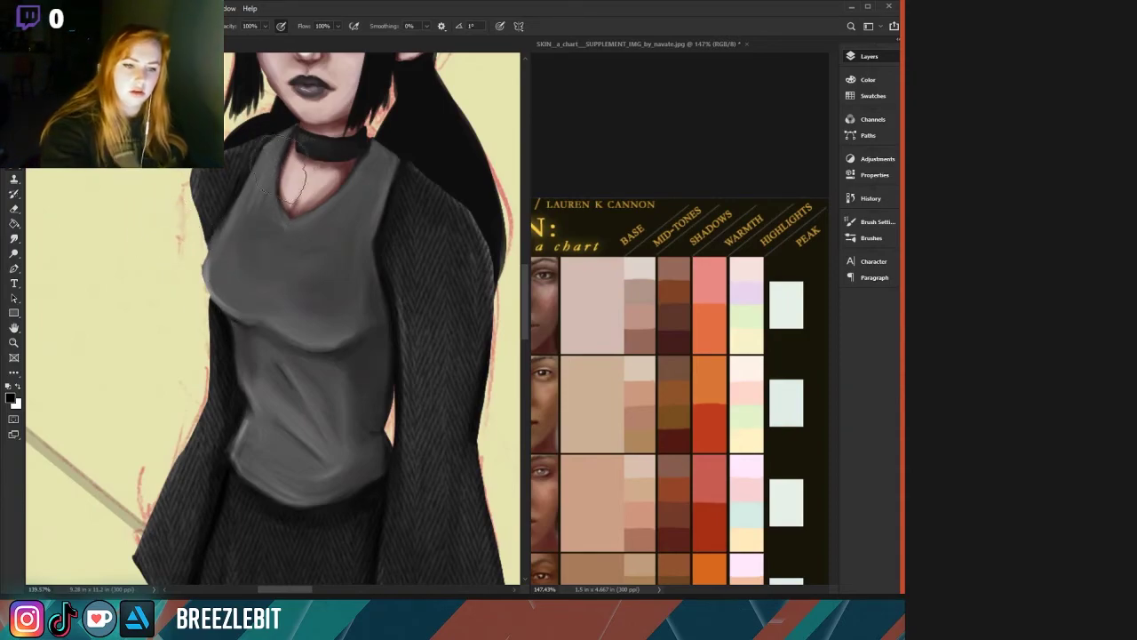
left_click_drag(142, 261, 51, 276)
mouse_move(107, 371)
left_mouse_down()
mouse_move(100, 414)
mouse_move(87, 404)
mouse_move(226, 478)
mouse_move(274, 456)
mouse_move(321, 460)
left_mouse_up()
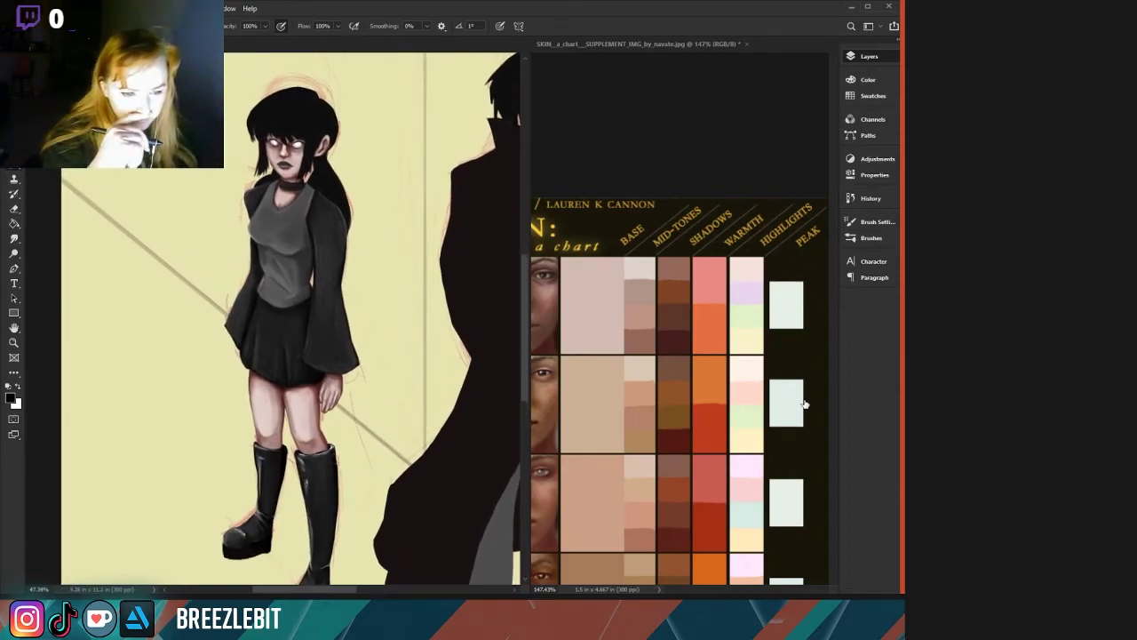
key("l")
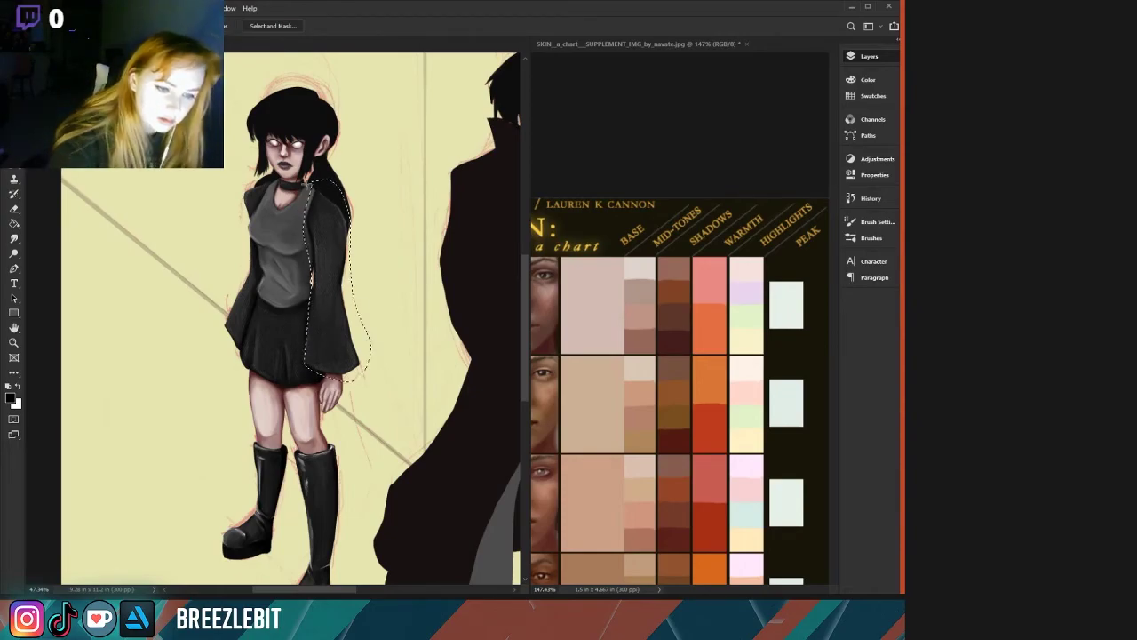
key("a")
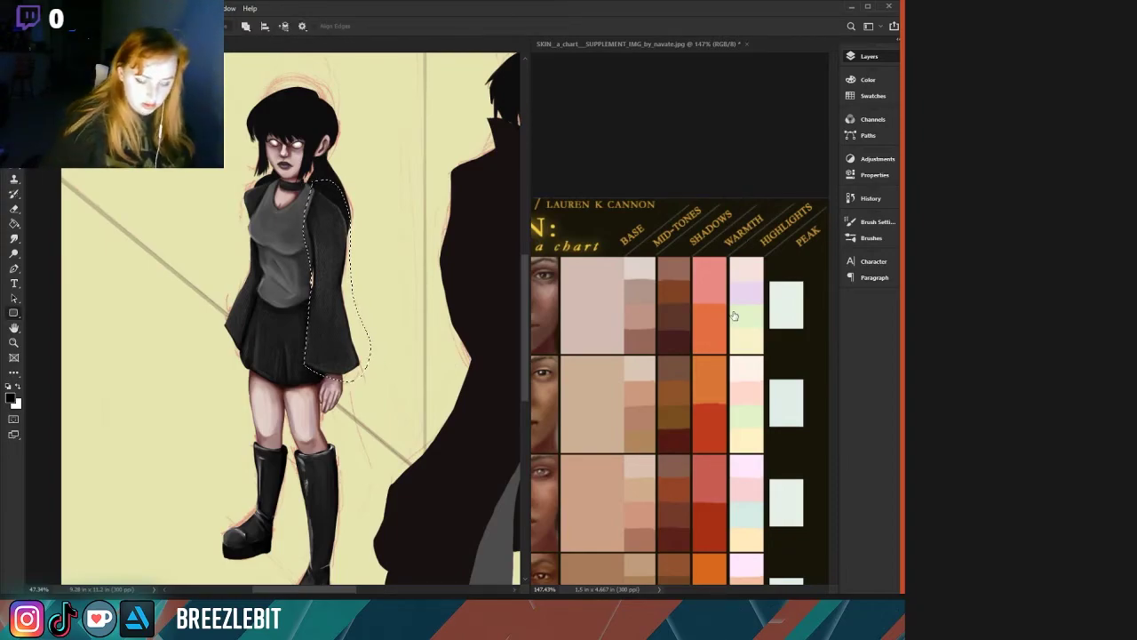
key("u")
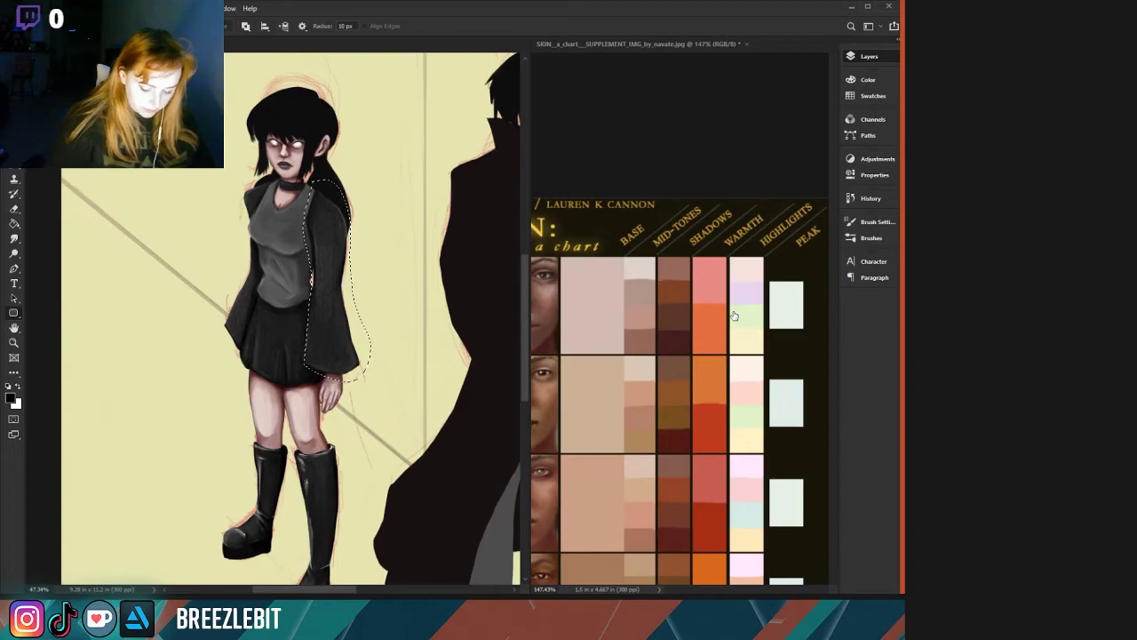
key("i")
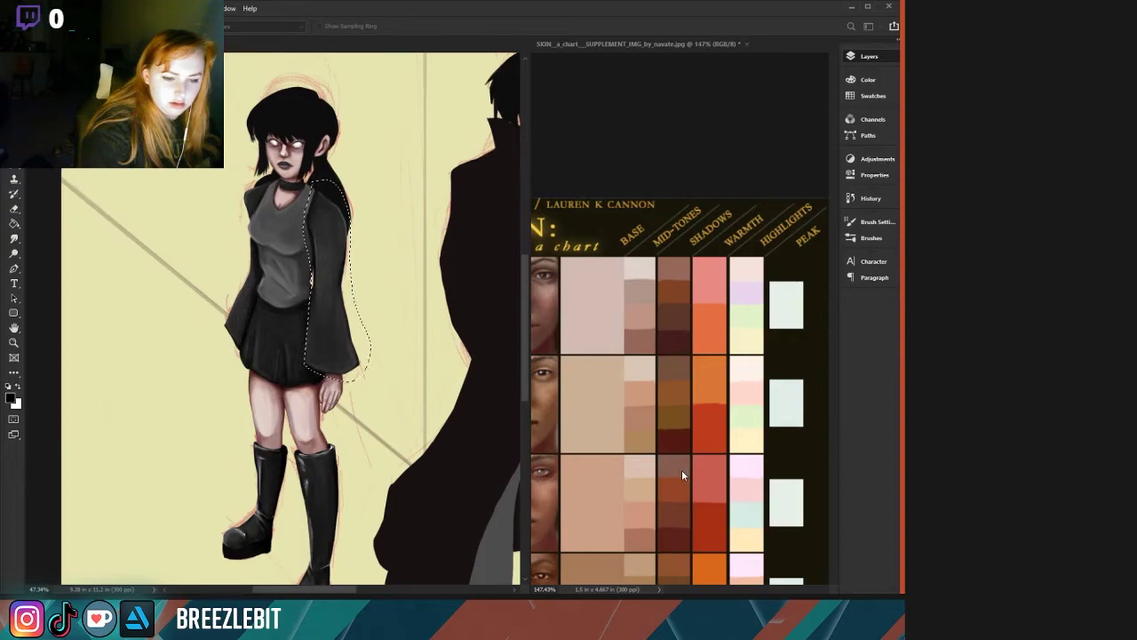
Strengthen the herringbone texture on the jacket and skirt and check it against the whole two-character composition.
key("u")
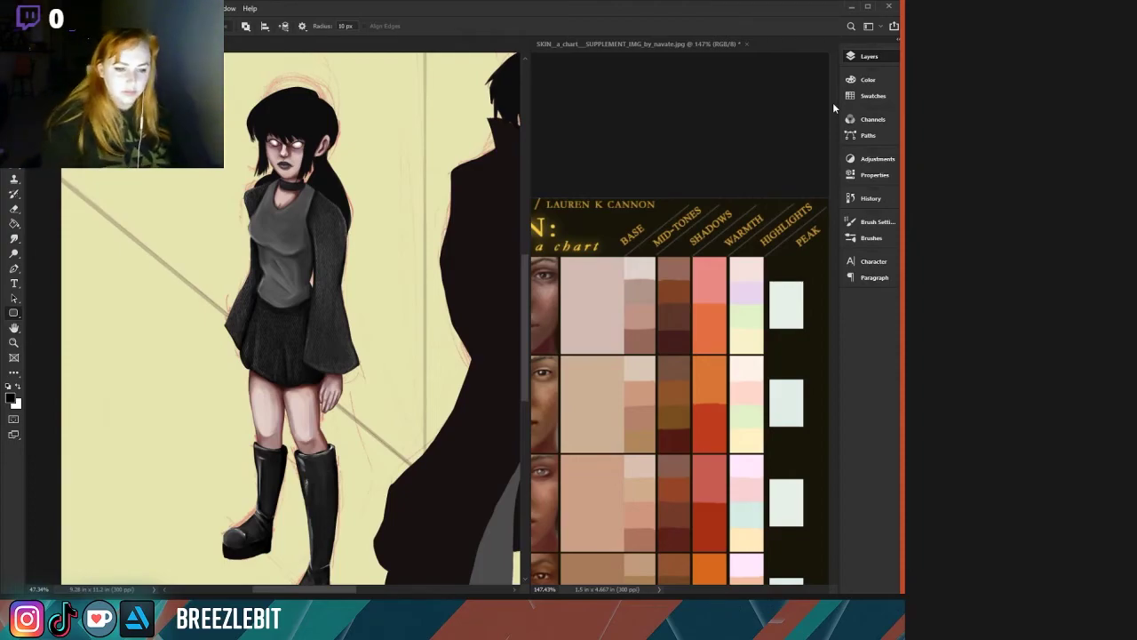
scroll(82, 408, "down", 3)
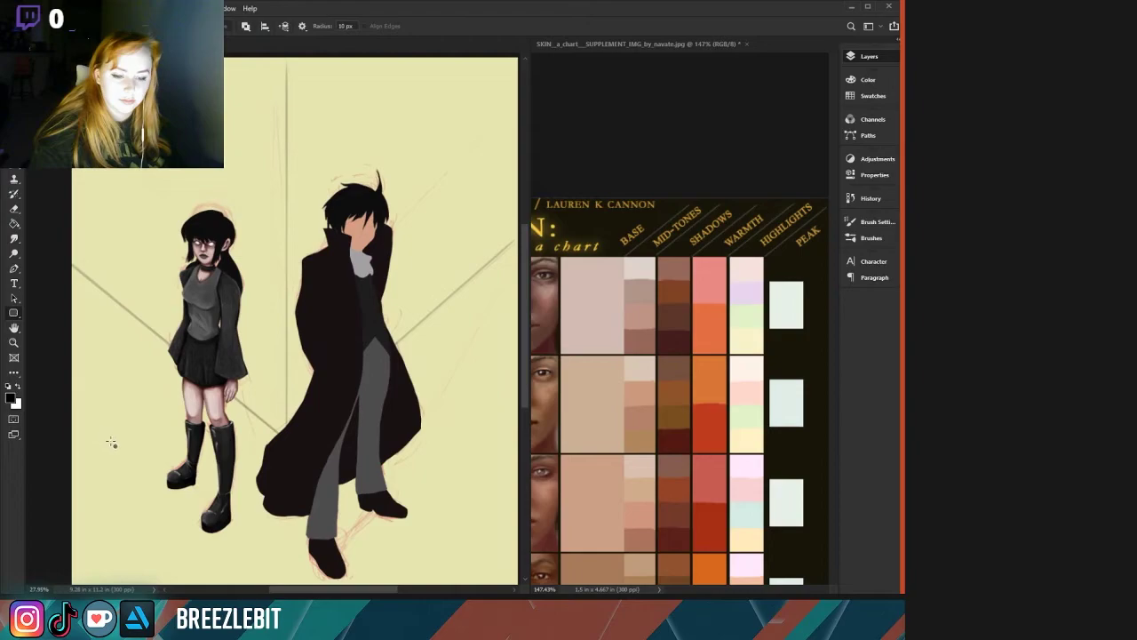
scroll(110, 442, "up", 3)
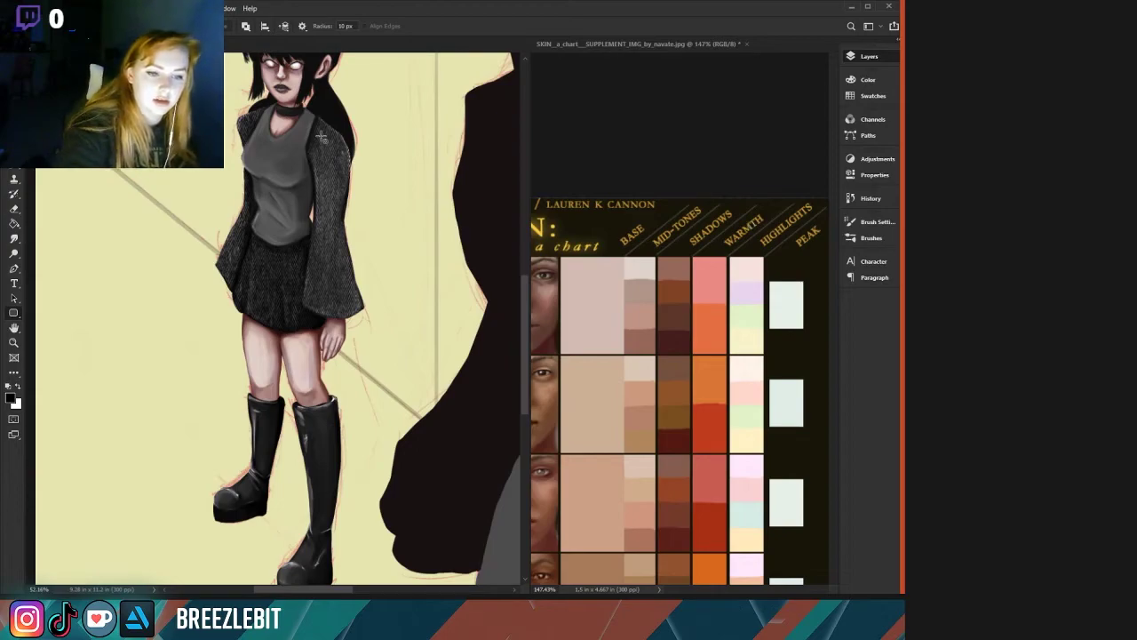
Brush over the herringbone texture on the girl's skirt and sleeve with black and white to balance its strength.
key("b")
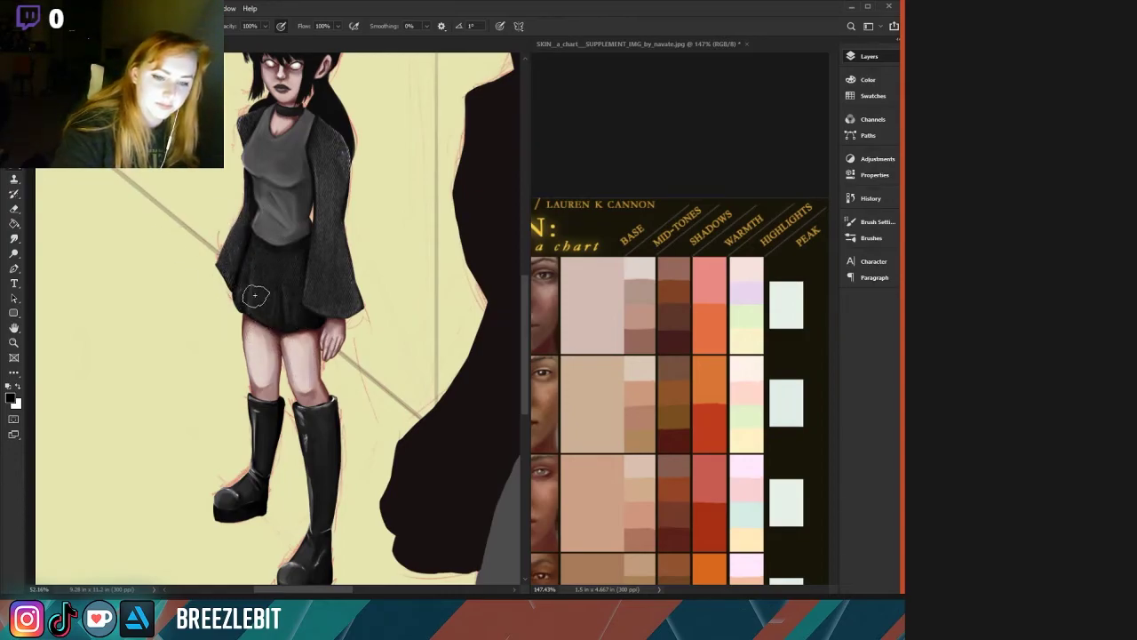
left_click_drag(189, 293, 231, 369)
scroll(195, 383, "up", 2)
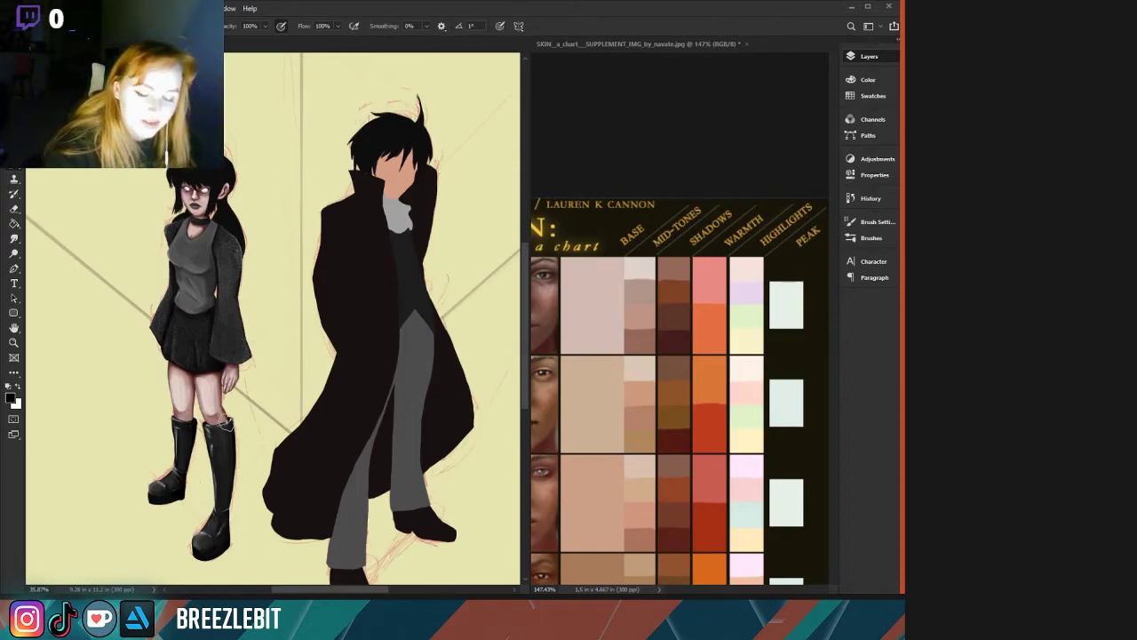
key("x")
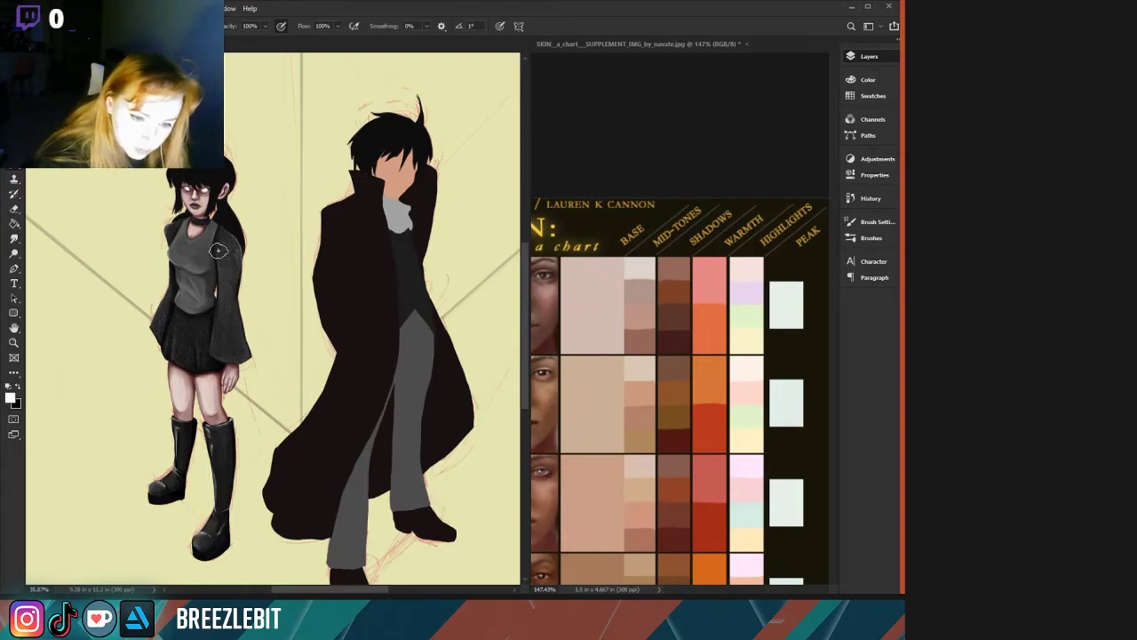
key("x")
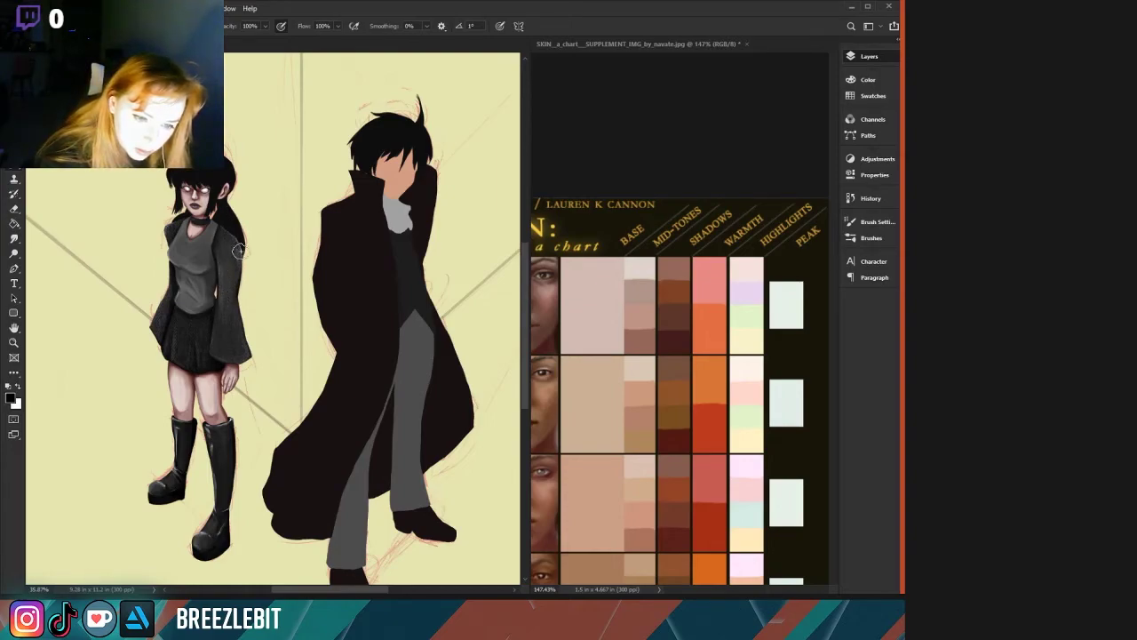
key("x")
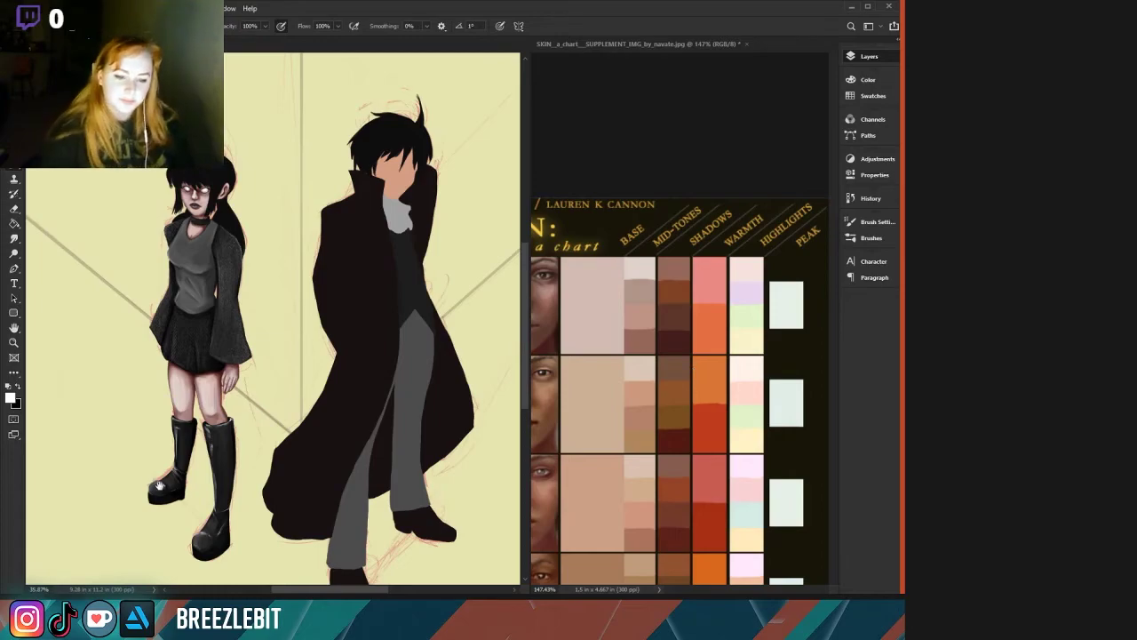
Examine the herringbone texture on the jacket and skirt close up and against the whole two-character composition.
scroll(160, 484, "down", 3)
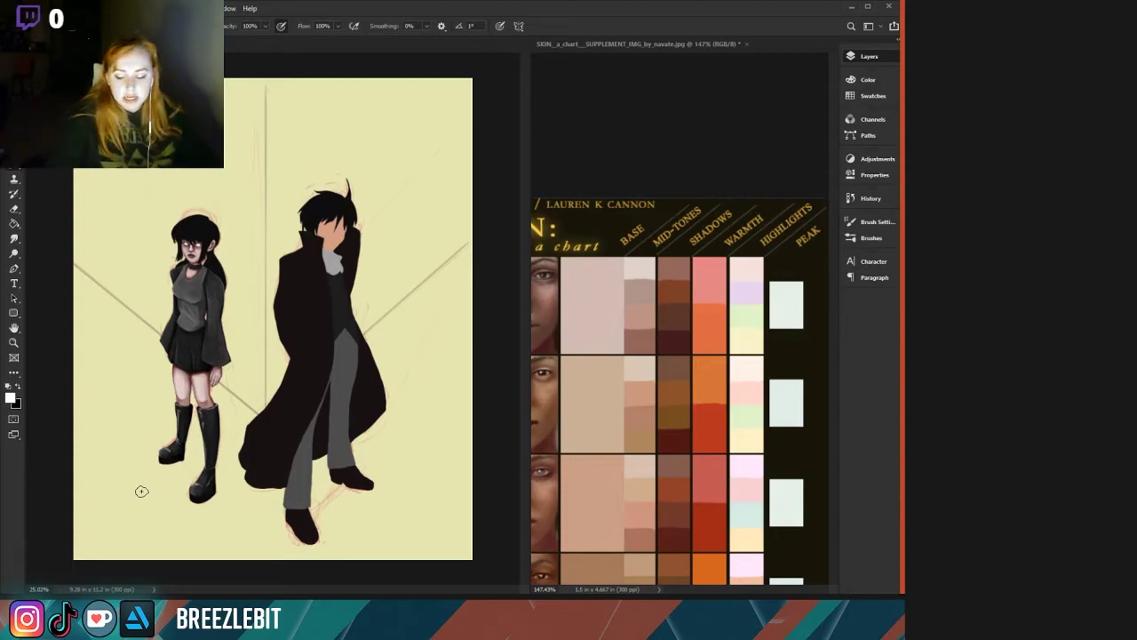
scroll(142, 490, "up", 6)
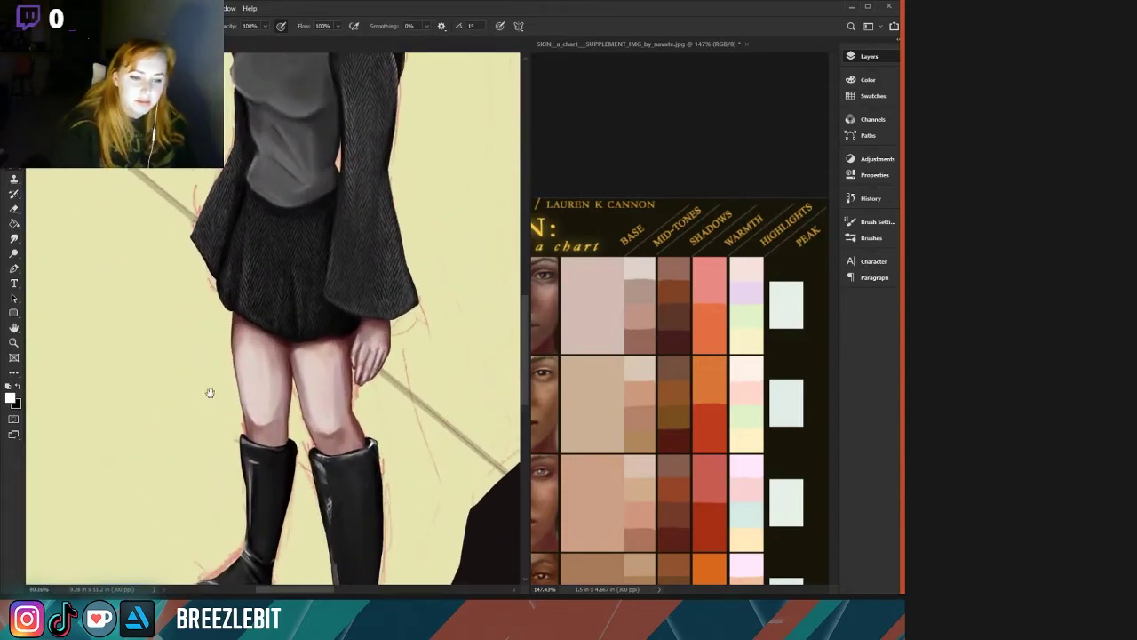
left_click_drag(222, 502, 228, 552)
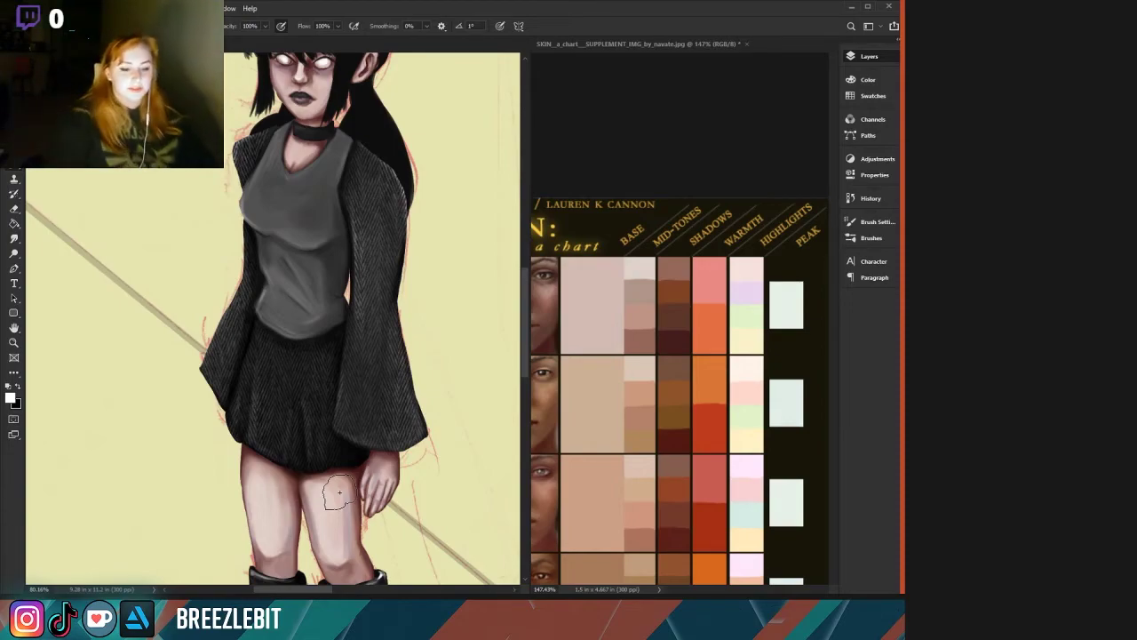
key("space")
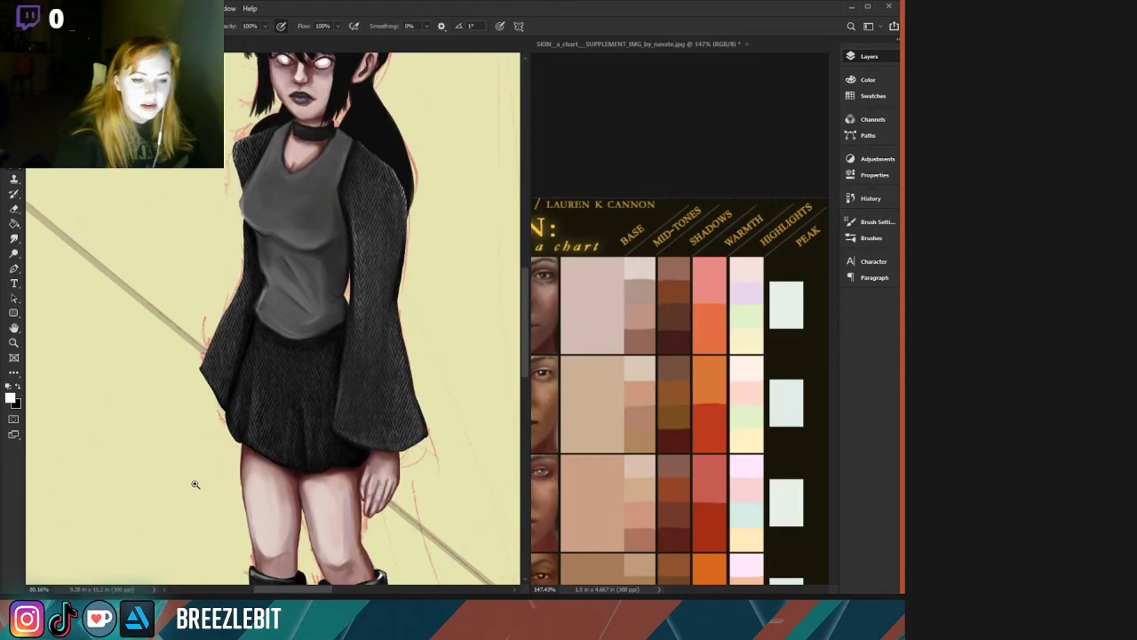
mouse_move(196, 484)
left_mouse_down()
mouse_move(148, 504)
mouse_move(172, 467)
mouse_move(179, 486)
left_mouse_up()
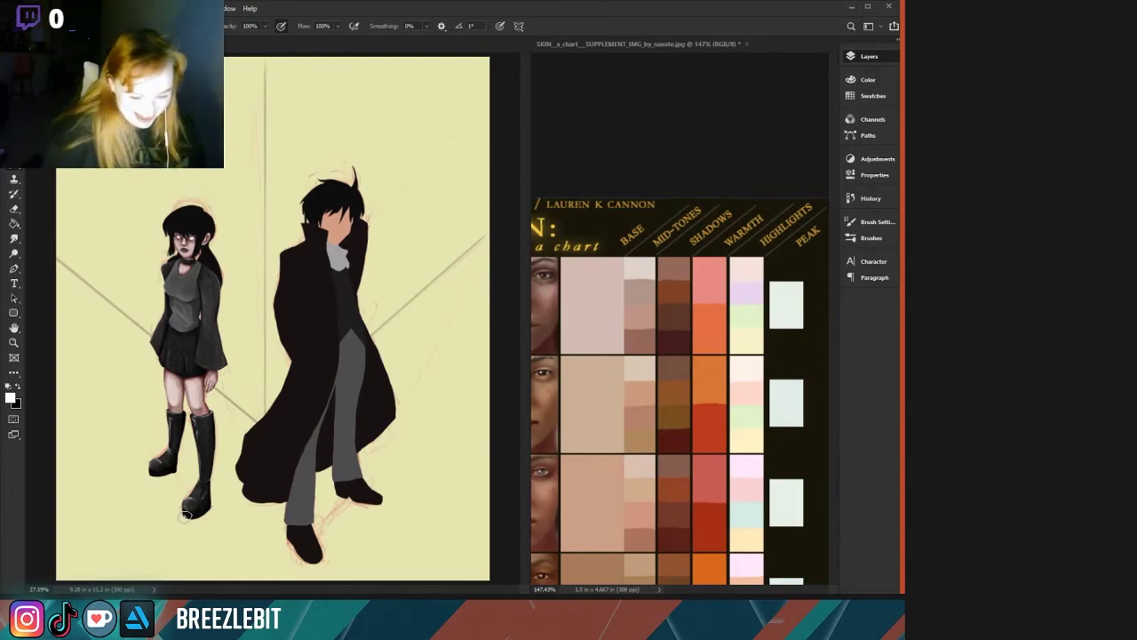
scroll(159, 301, "up", 5)
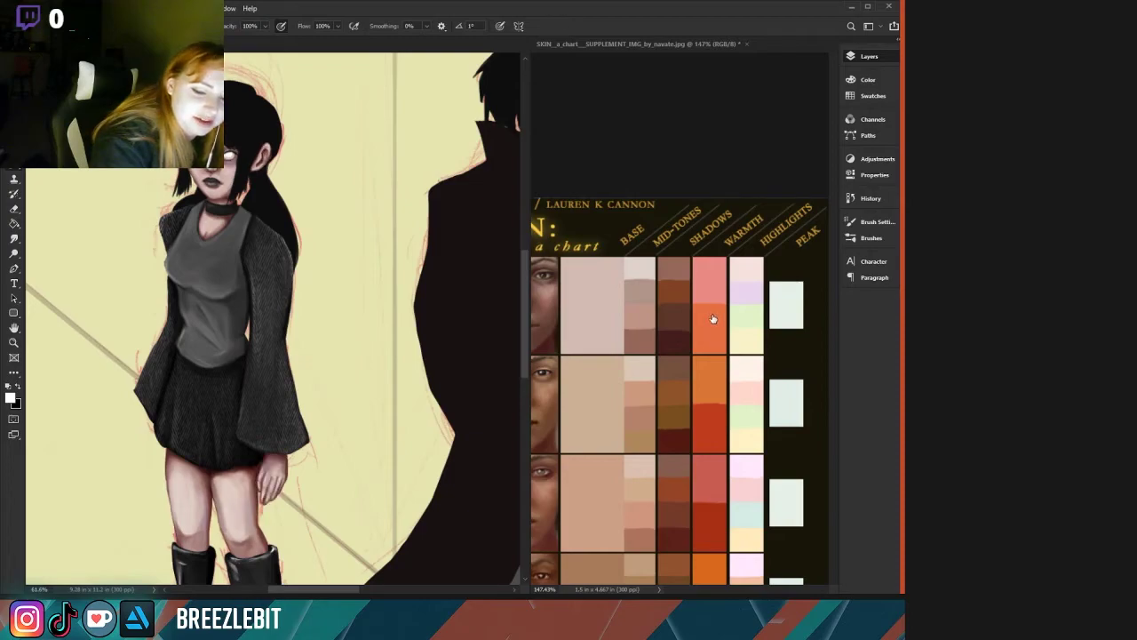
Deepen the shadow on the hand beneath the sleeve cuff with dark maroon sampled from the skin chart, at 20% brush opacity.
key("x")
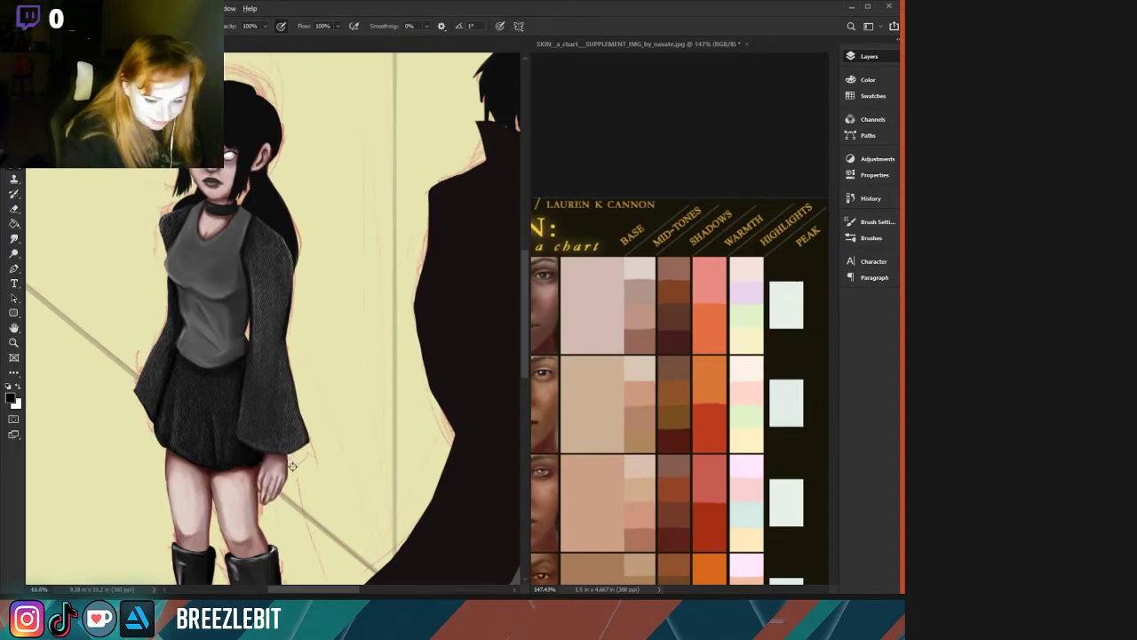
left_click(670, 344, "alt")
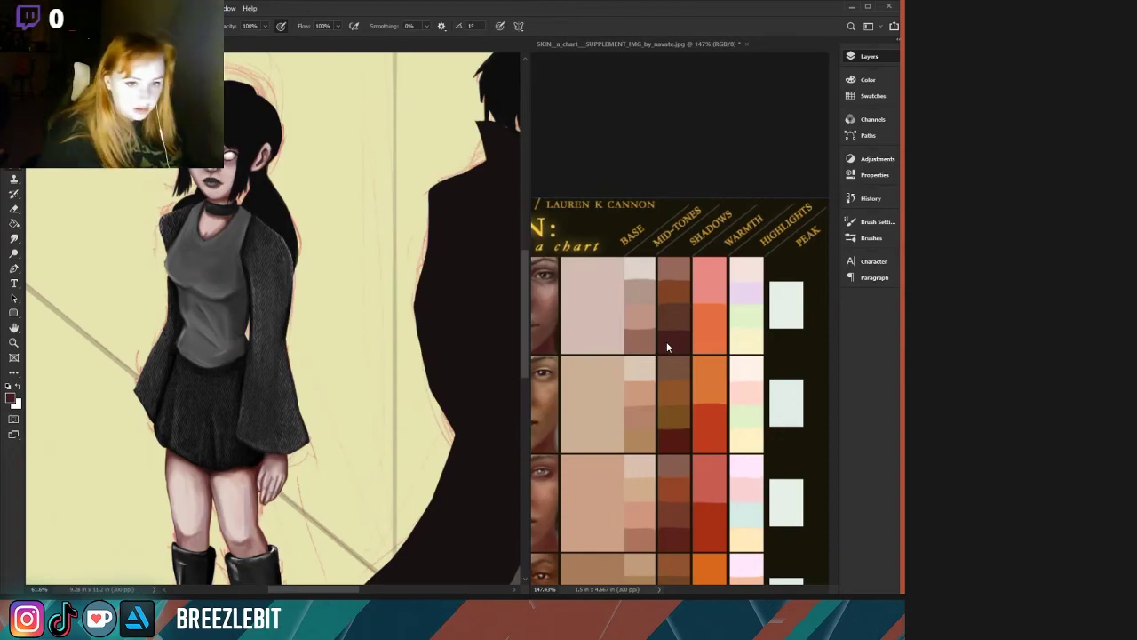
left_click_drag(286, 474, 378, 506)
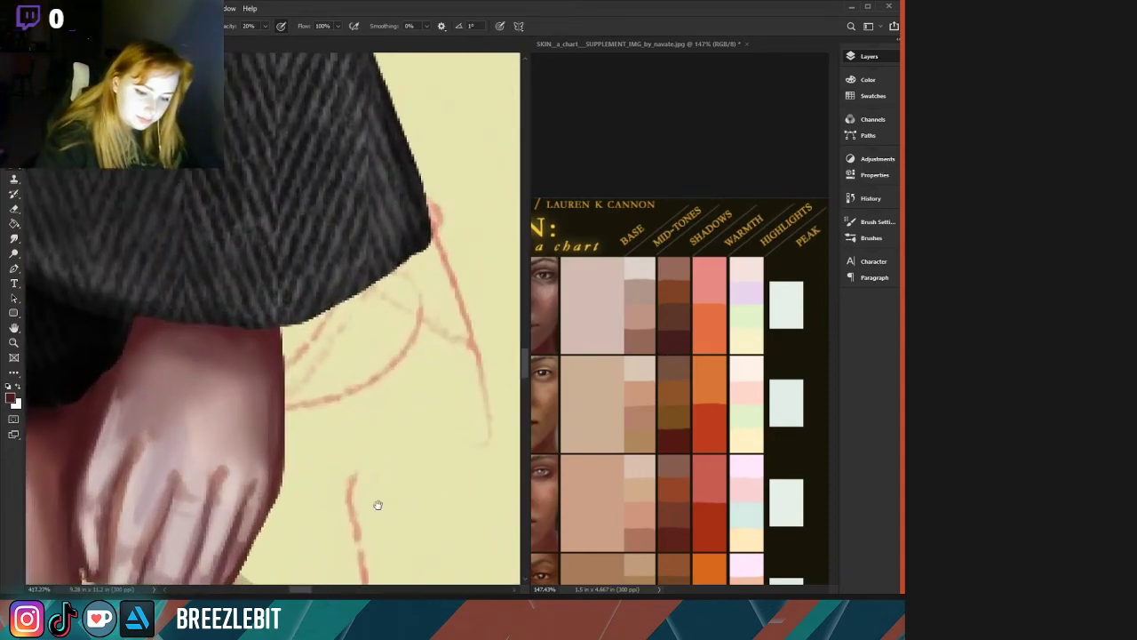
left_click_drag(160, 413, 241, 373)
scroll(127, 364, "down", 4)
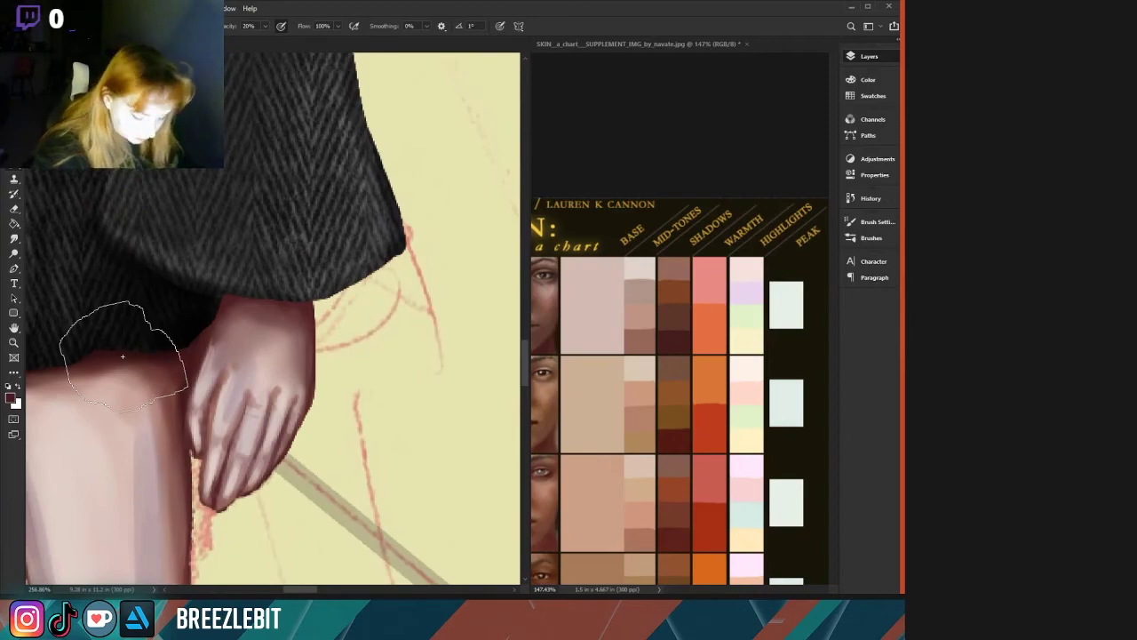
key("bracketleft")
key("bracketleft")
key("bracketleft")
key("bracketleft")
key("bracketleft")
key("bracketleft")
key("bracketleft")
key("bracketleft")
key("bracketleft")
key("bracketleft")
key("bracketleft")
key("bracketleft")
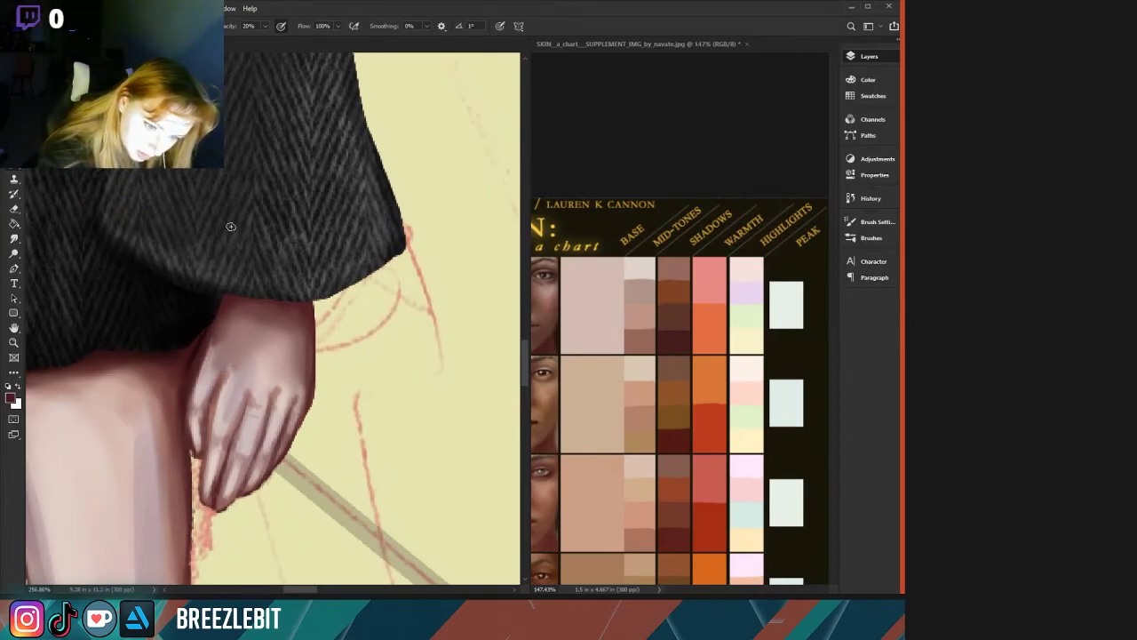
key("bracketright")
key("bracketright")
key("bracketright")
key("bracketright")
key("bracketright")
key("bracketright")
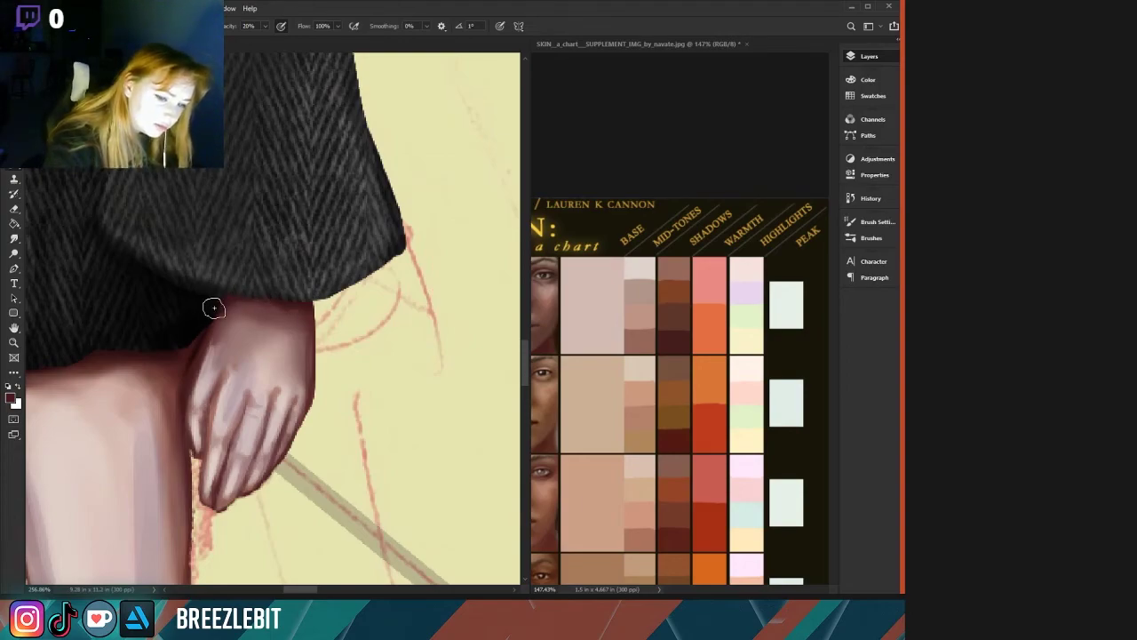
Darken the hand's outer edge and finger contours with a smaller brush in the same maroon.
key("bracketleft")
key("bracketleft")
key("bracketleft")
key("bracketleft")
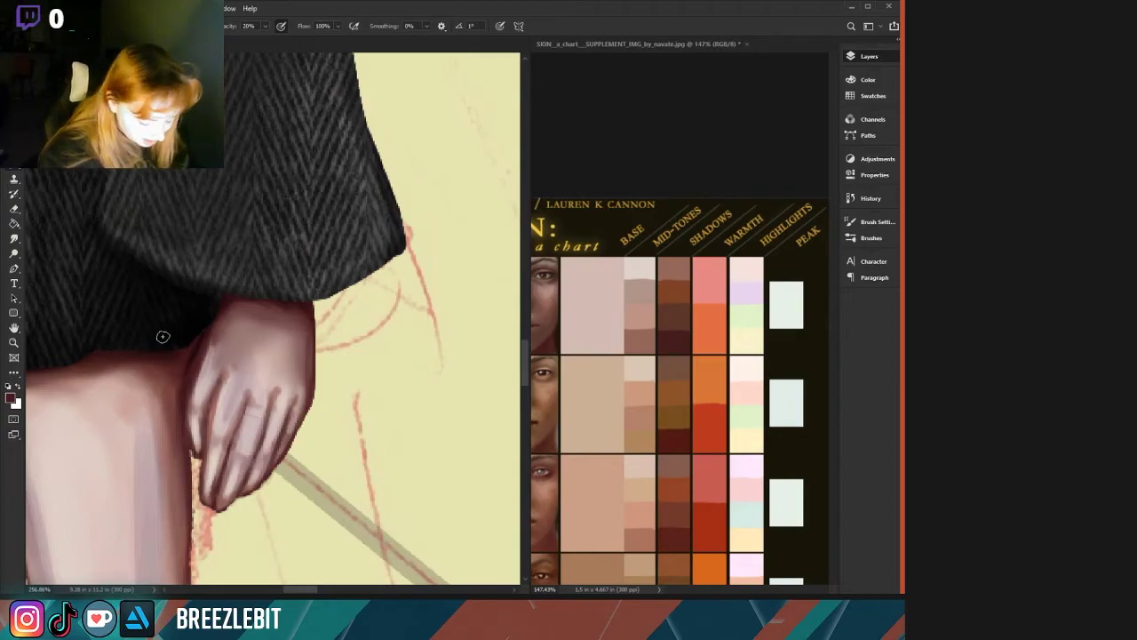
key("]")
key("]")
key("]")
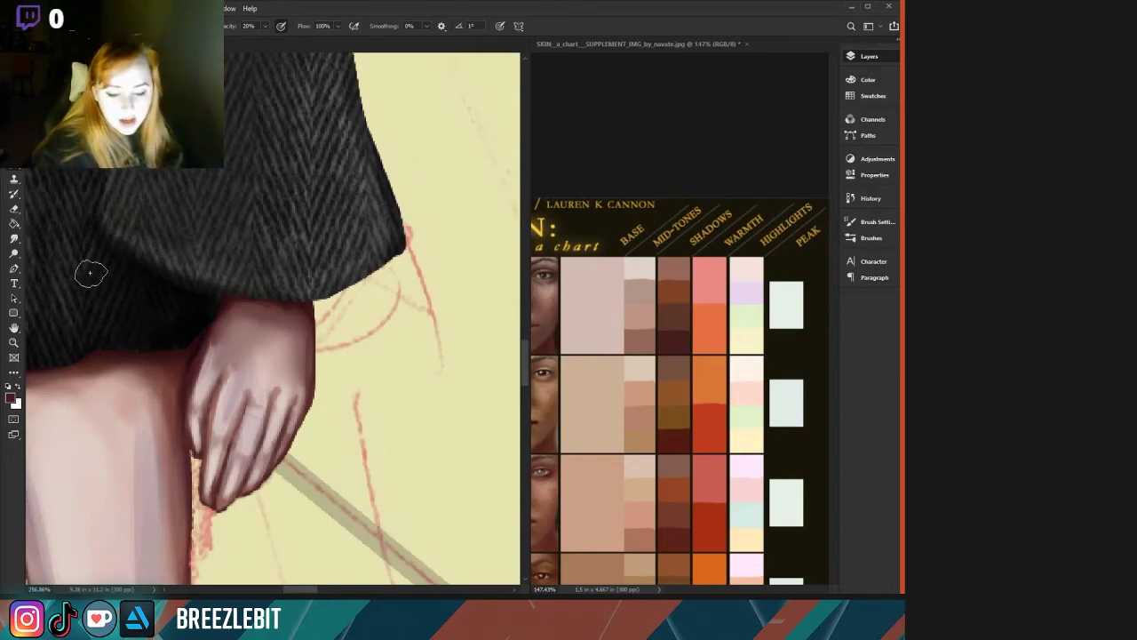
Refine the shading of the upper thigh below the skirt hem and beside the hand, using tones sampled from the painting.
left_click_drag(162, 265, 178, 501)
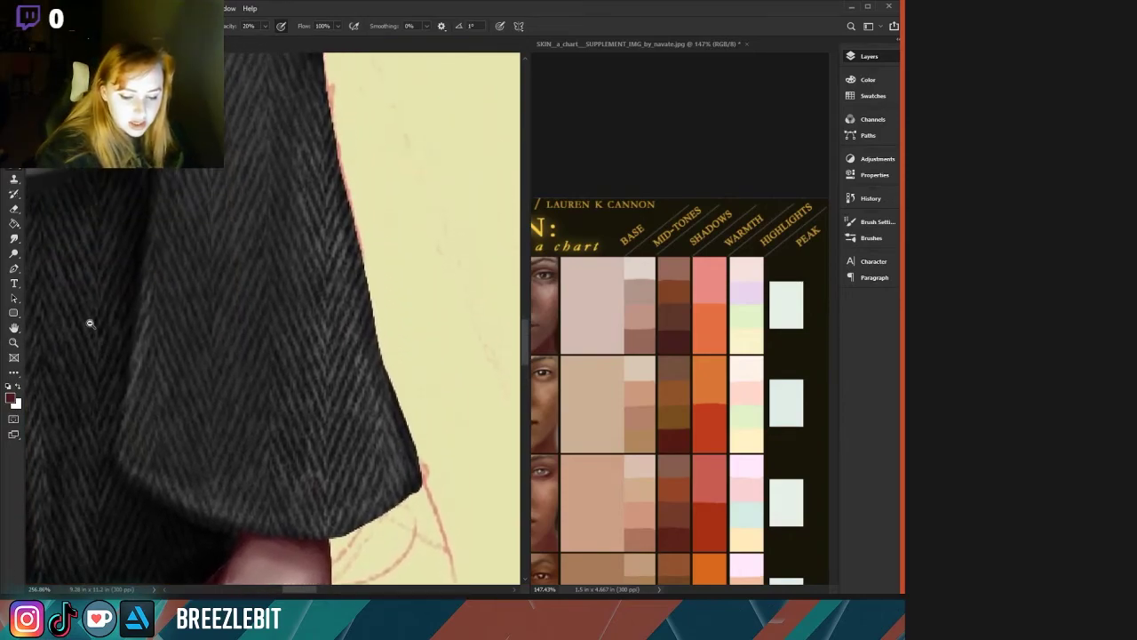
left_click_drag(89, 323, 102, 328)
left_click_drag(140, 419, 82, 405)
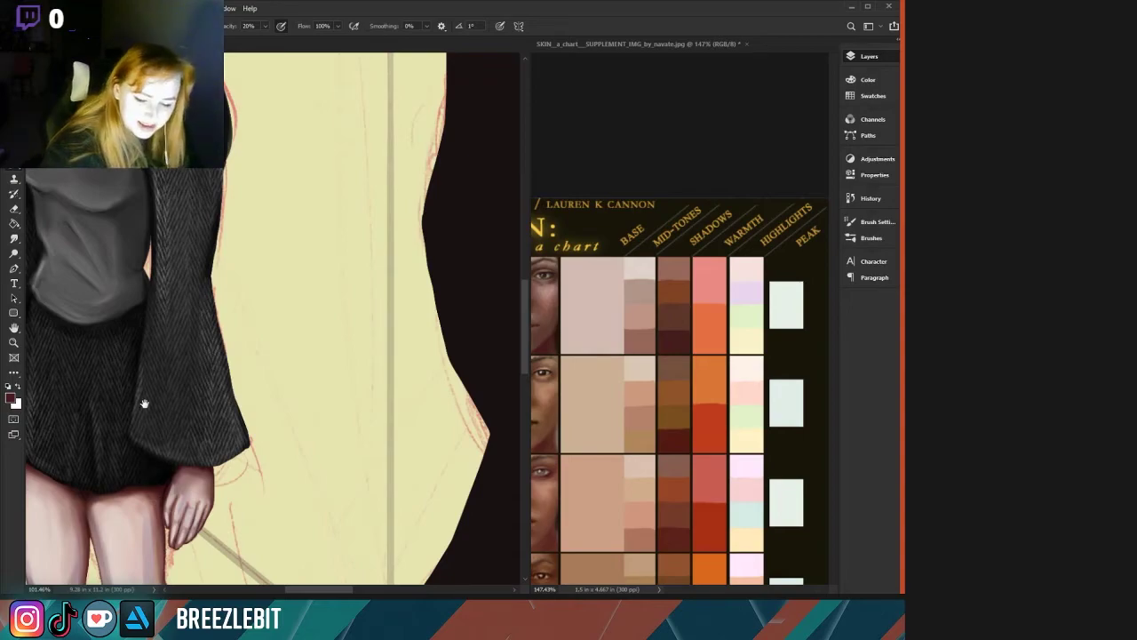
left_click_drag(145, 403, 59, 395)
key("ctrl+0")
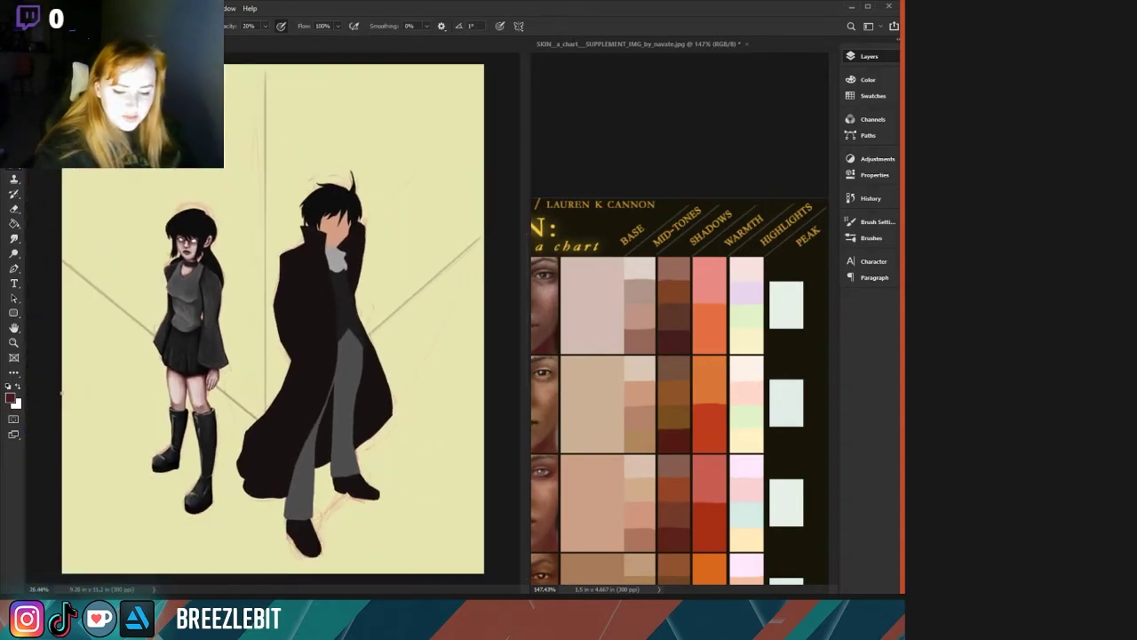
scroll(166, 378, "up", 5)
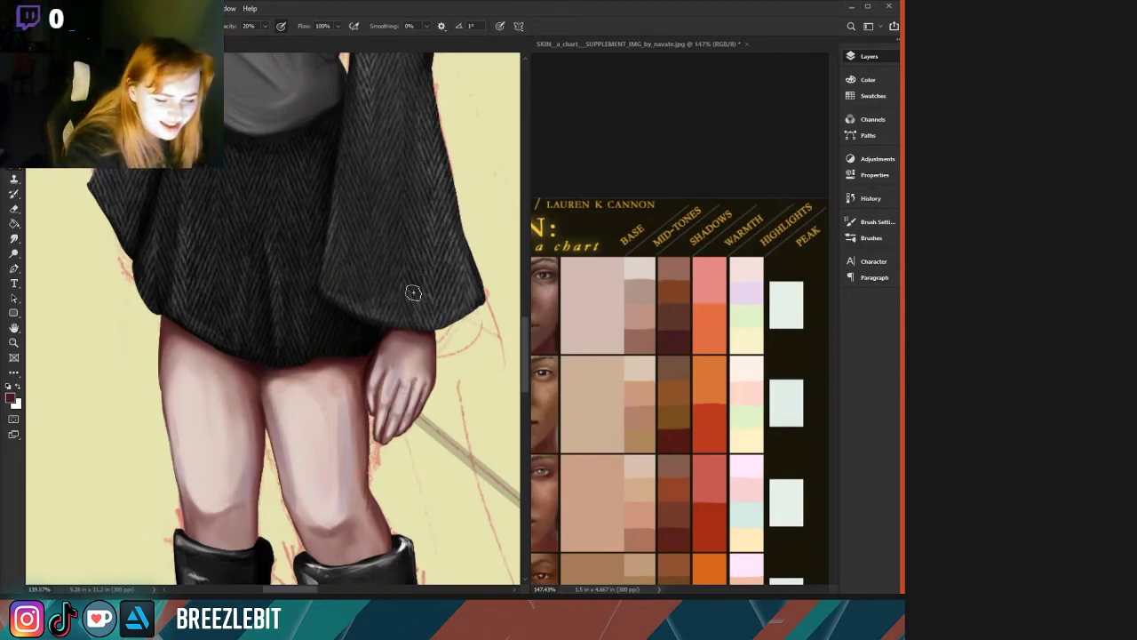
left_click(394, 338, "alt")
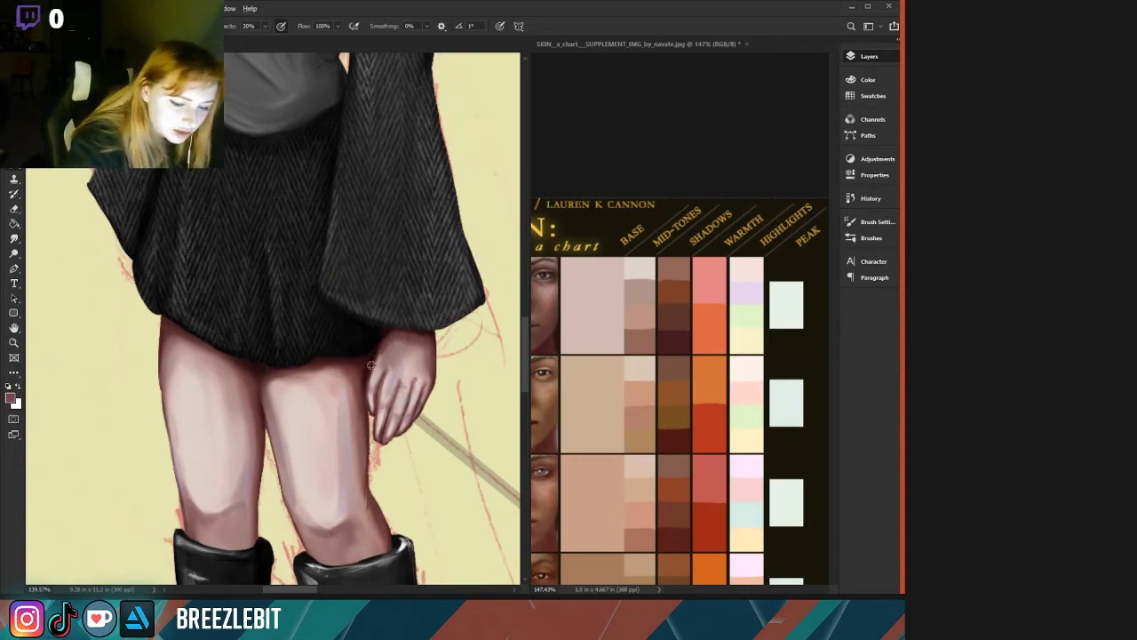
left_click(372, 364, "alt")
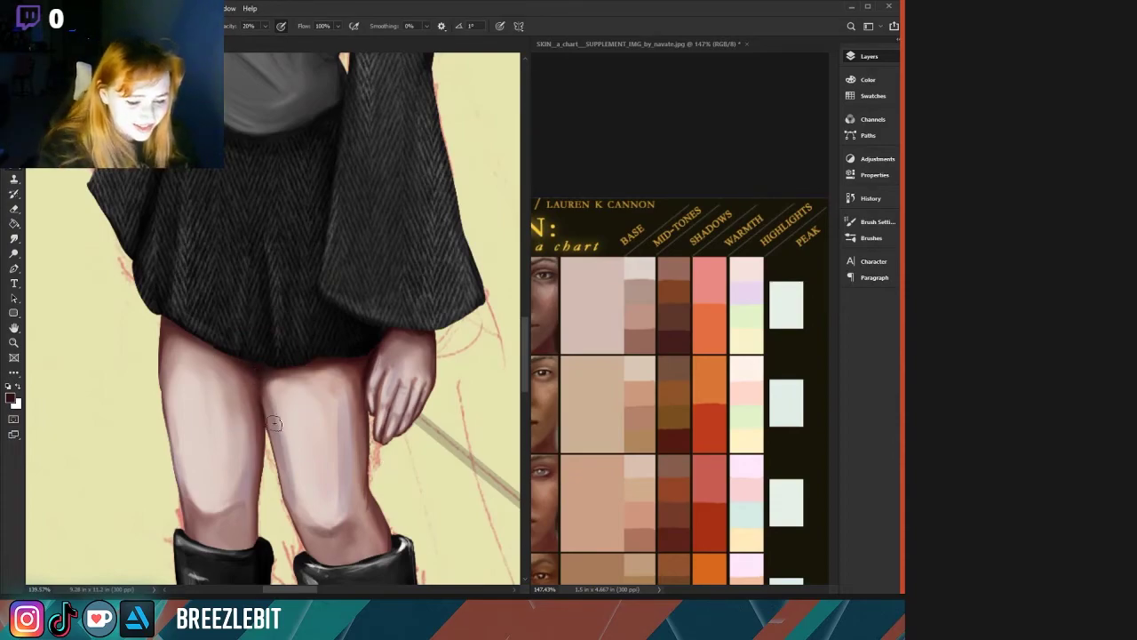
left_click(370, 356, "alt")
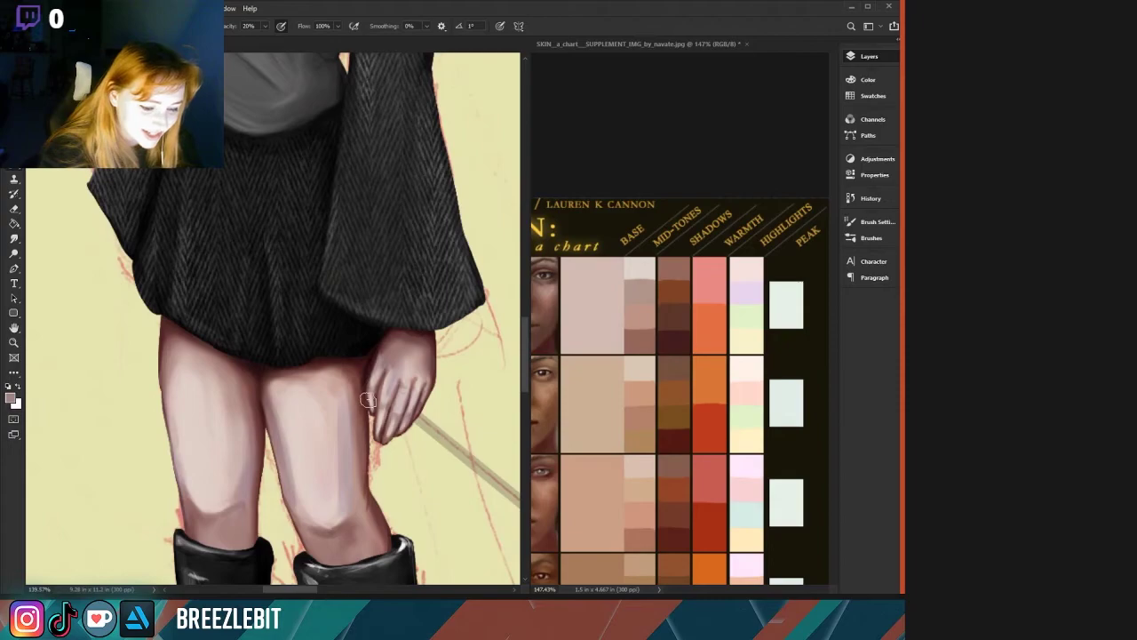
Paint the girl's eyelashes and fringe tips with black at 25% brush opacity.
left_click(157, 236, "alt")
left_click_drag(112, 245, 73, 218)
left_click_drag(120, 267, 155, 414)
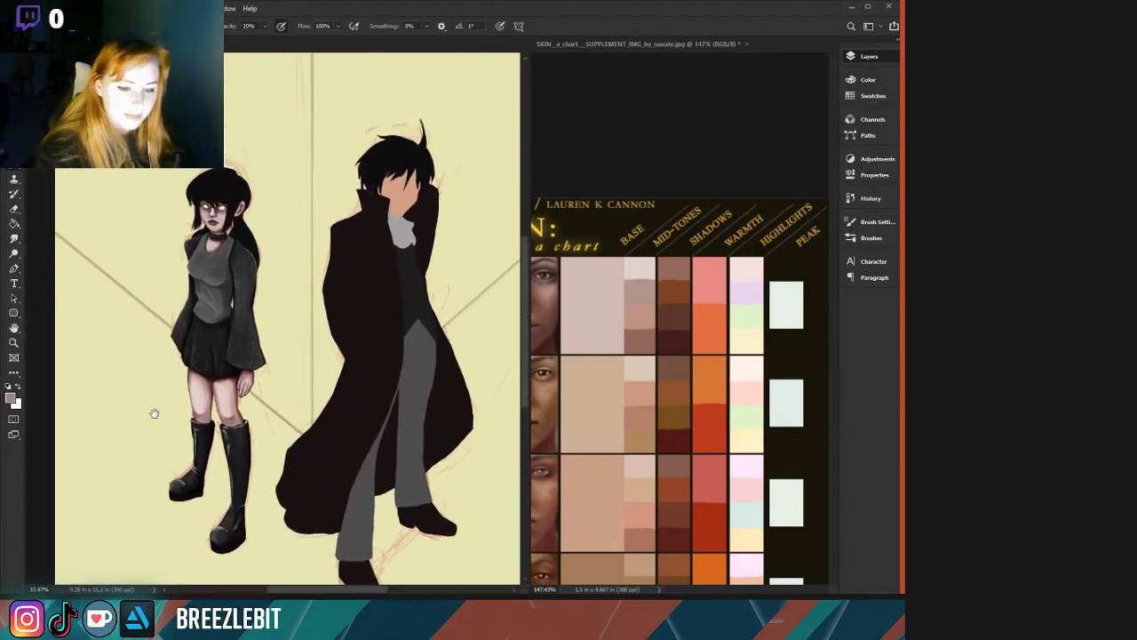
left_click_drag(124, 294, 139, 368)
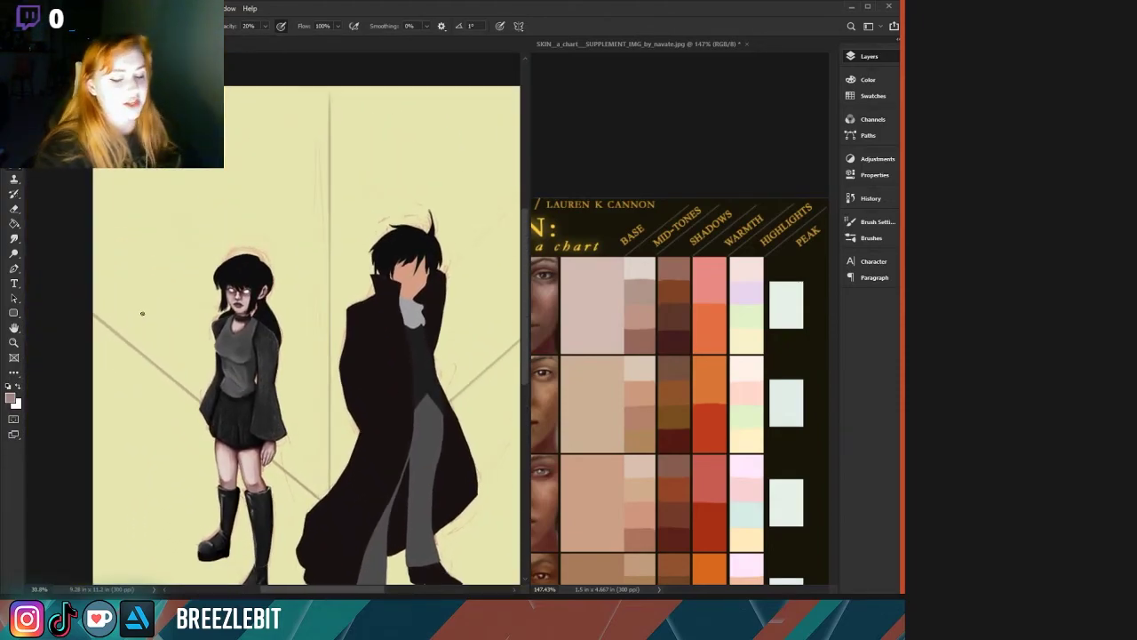
left_click_drag(233, 351, 356, 475)
left_click_drag(283, 398, 329, 399)
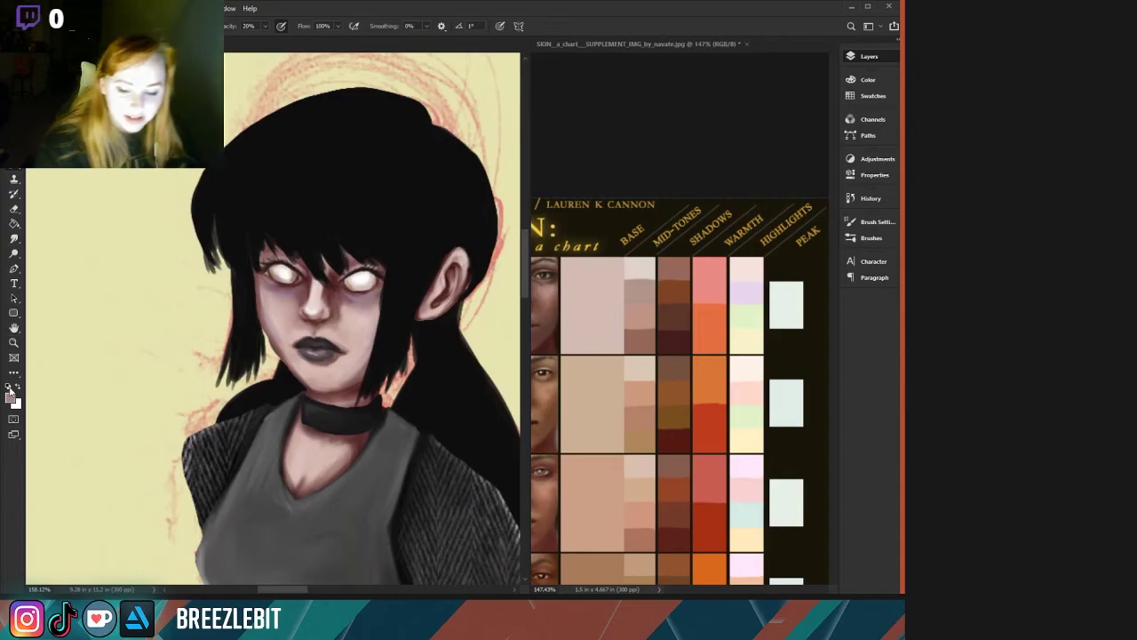
left_click_drag(188, 334, 219, 345)
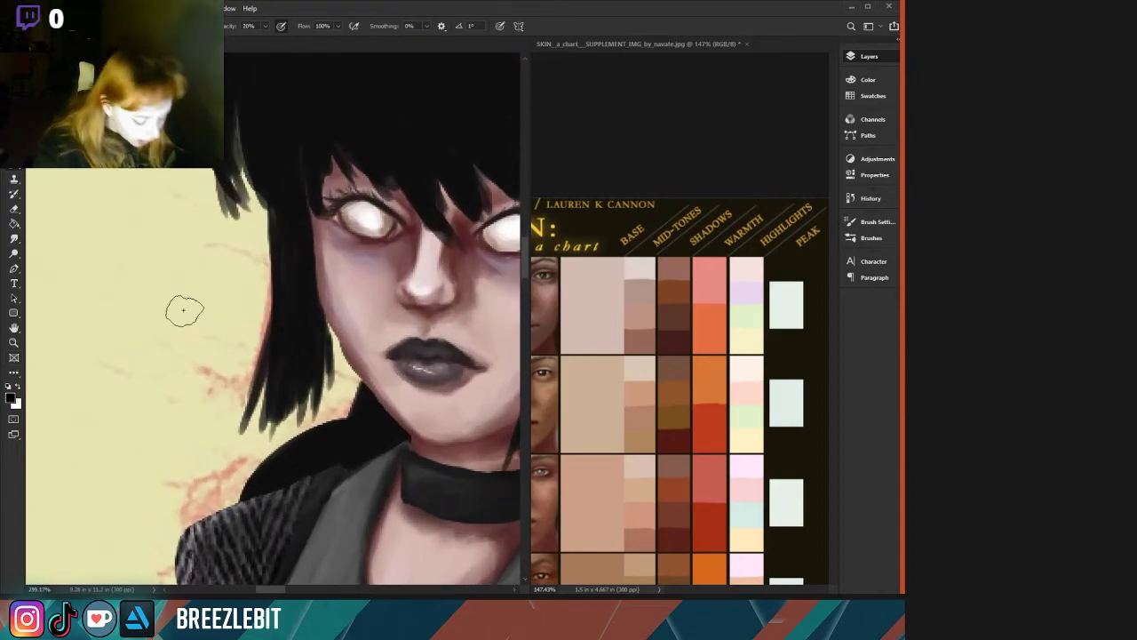
key("2")
key("5")
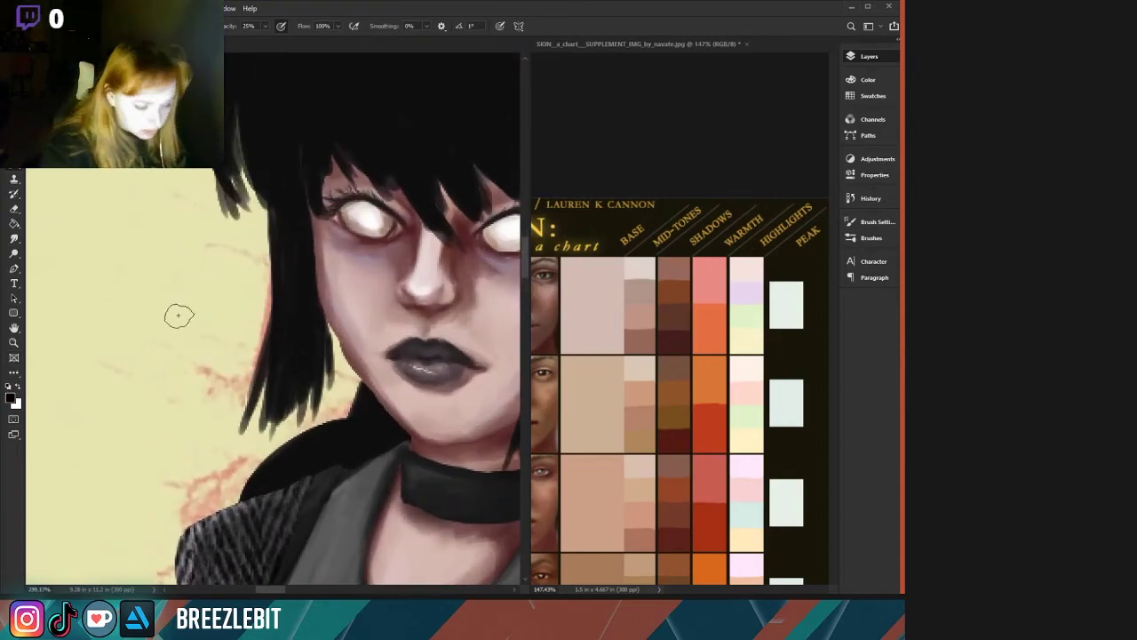
mouse_move(386, 283)
left_mouse_down()
mouse_move(306, 444)
mouse_move(304, 314)
left_mouse_up()
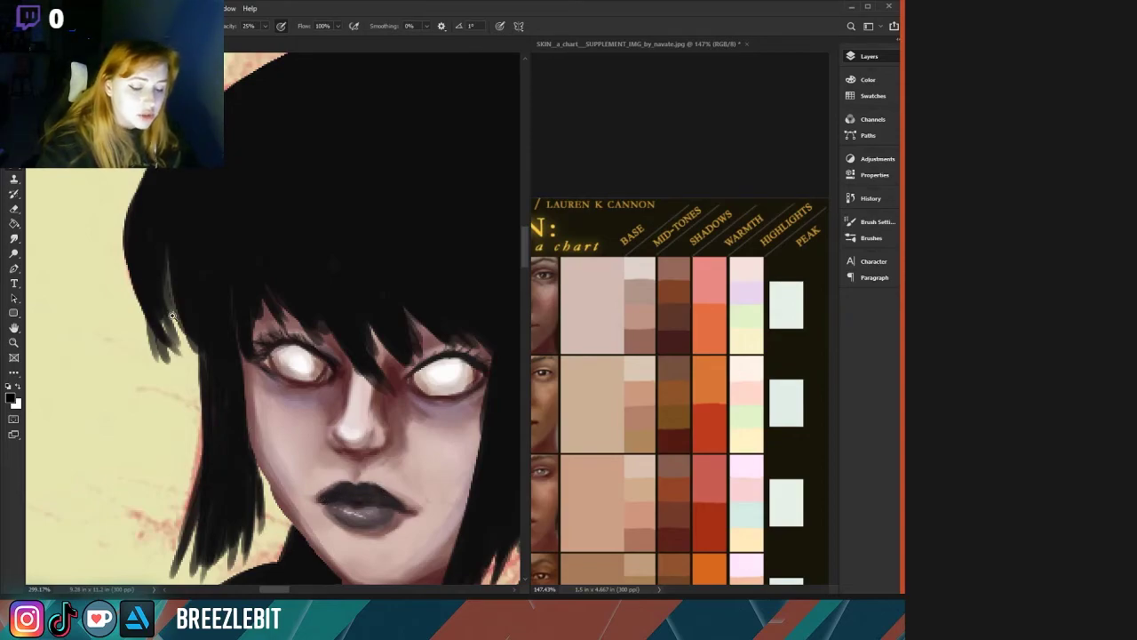
Reinforce the upper lash line of the eye nearer her visible ear with black, after checking the face at full-figure view.
left_click_drag(184, 341, 65, 325)
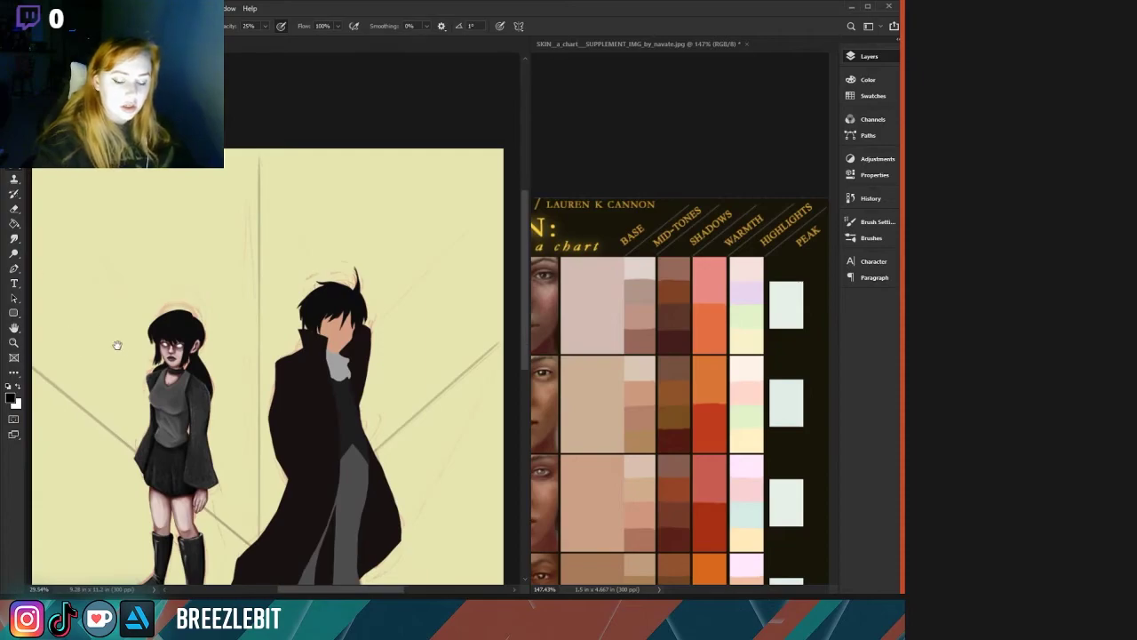
mouse_move(116, 352)
left_mouse_down()
mouse_move(71, 354)
mouse_move(186, 416)
mouse_move(187, 483)
mouse_move(292, 457)
left_mouse_up()
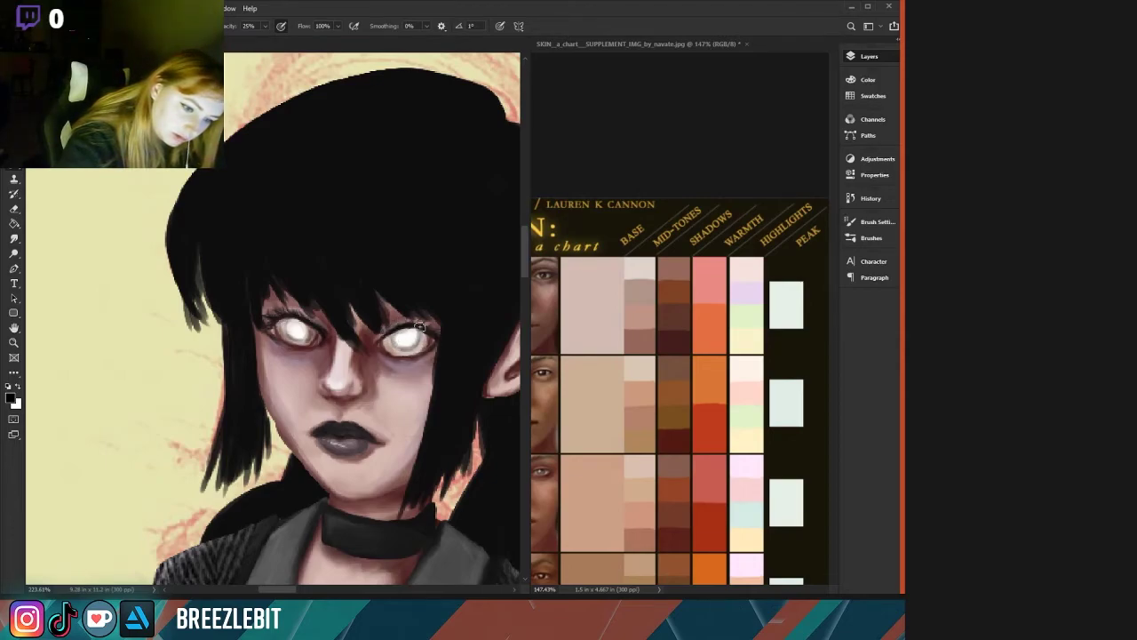
left_click_drag(393, 327, 425, 324)
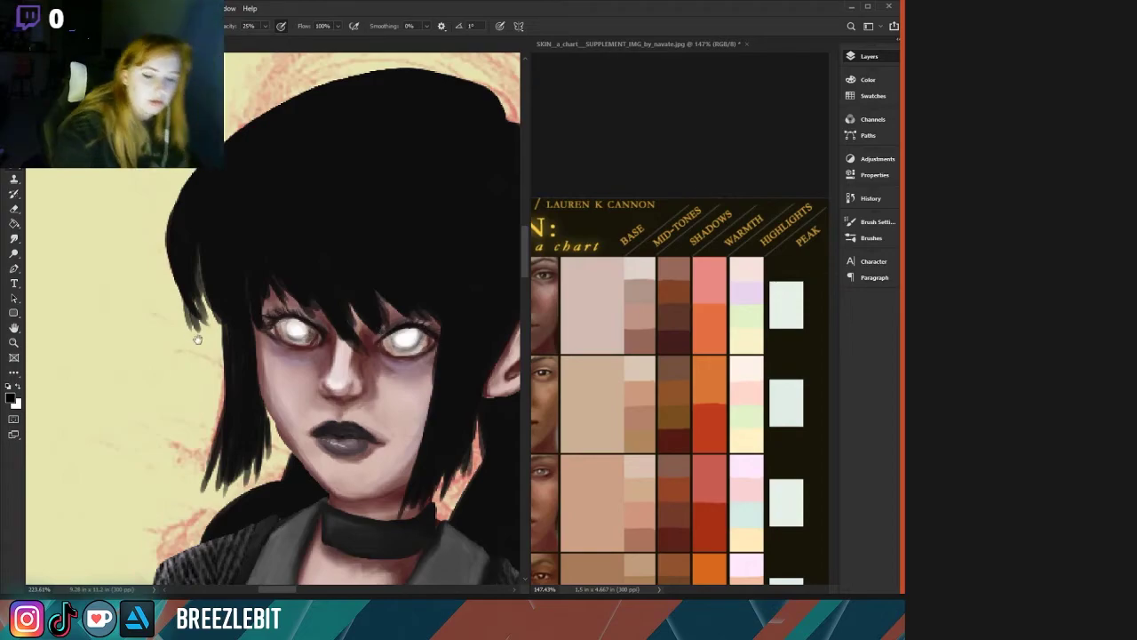
Brighten the centres of both of the girl's eyes with solid white at 100% brush opacity.
mouse_move(190, 378)
left_mouse_down()
mouse_move(119, 388)
mouse_move(79, 408)
mouse_move(165, 406)
left_mouse_up()
left_click_drag(254, 370, 249, 582)
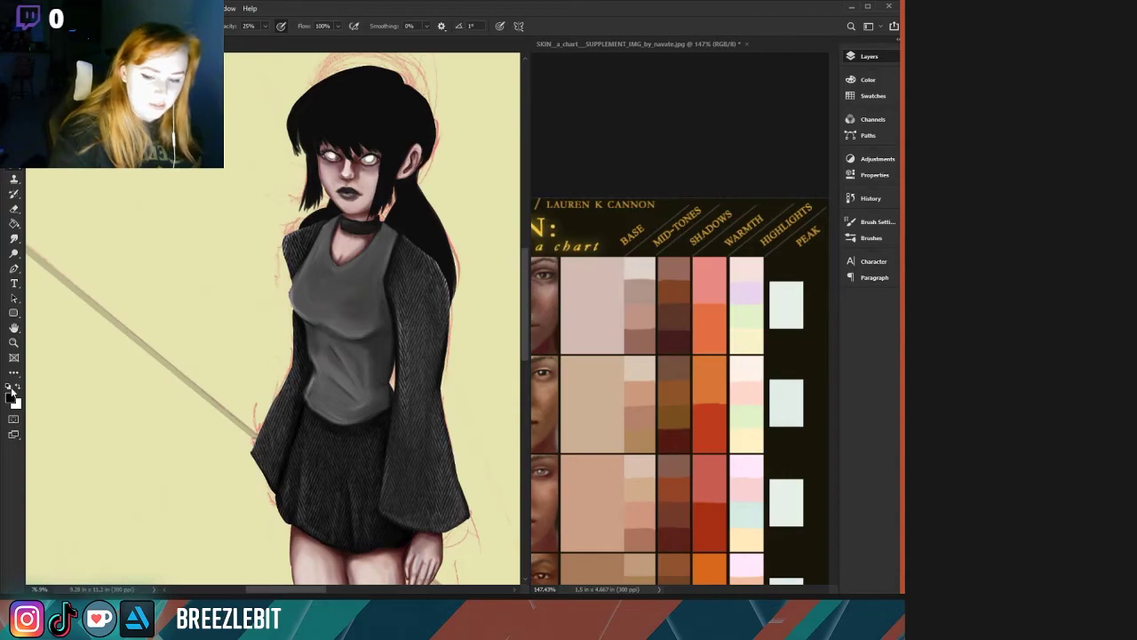
left_click(13, 386)
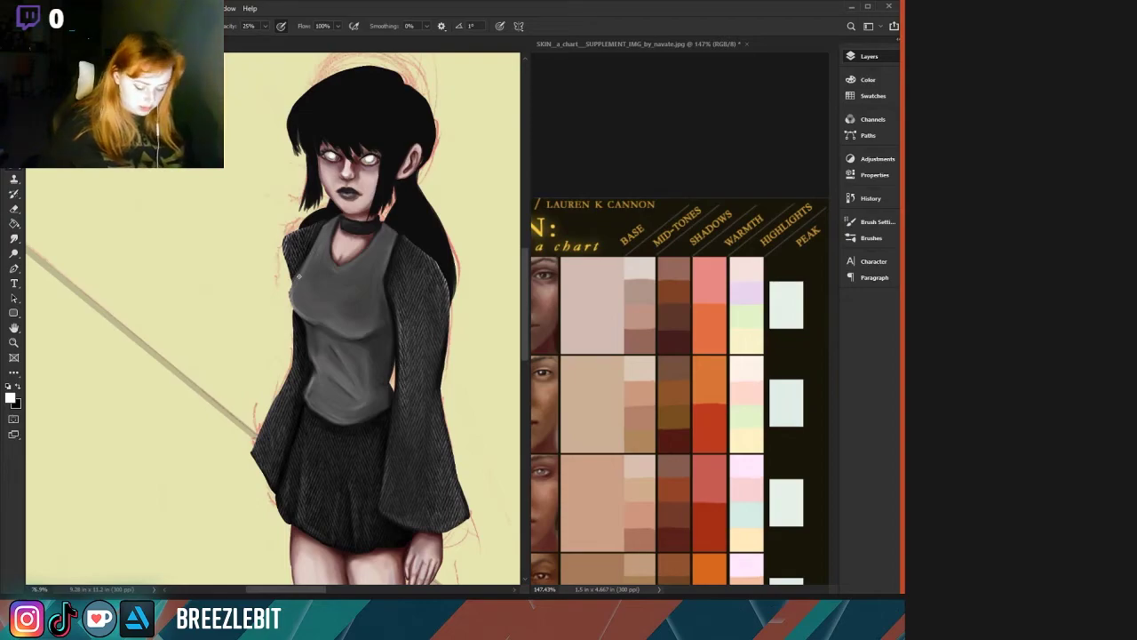
left_click_drag(338, 371, 411, 411)
left_click_drag(382, 337, 355, 545)
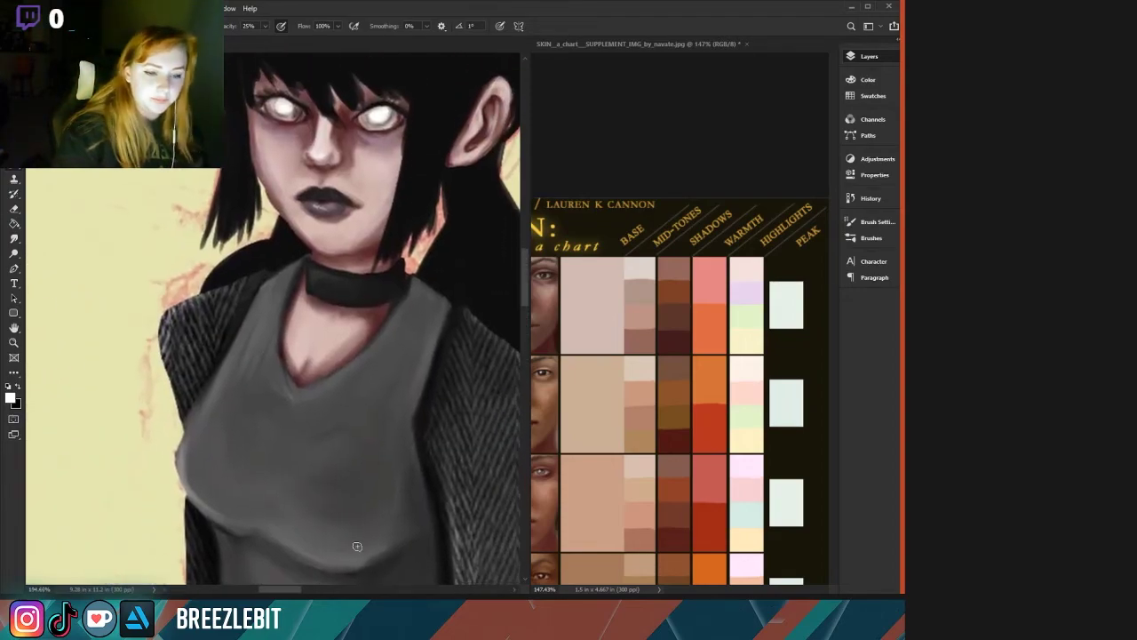
left_click_drag(287, 148, 260, 312)
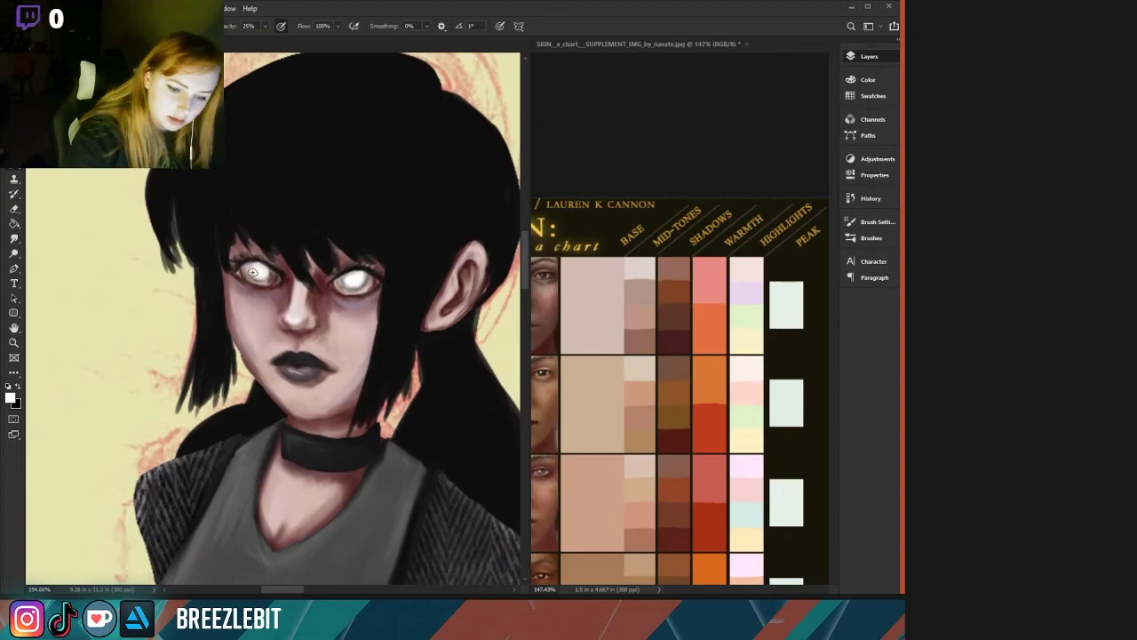
key("0")
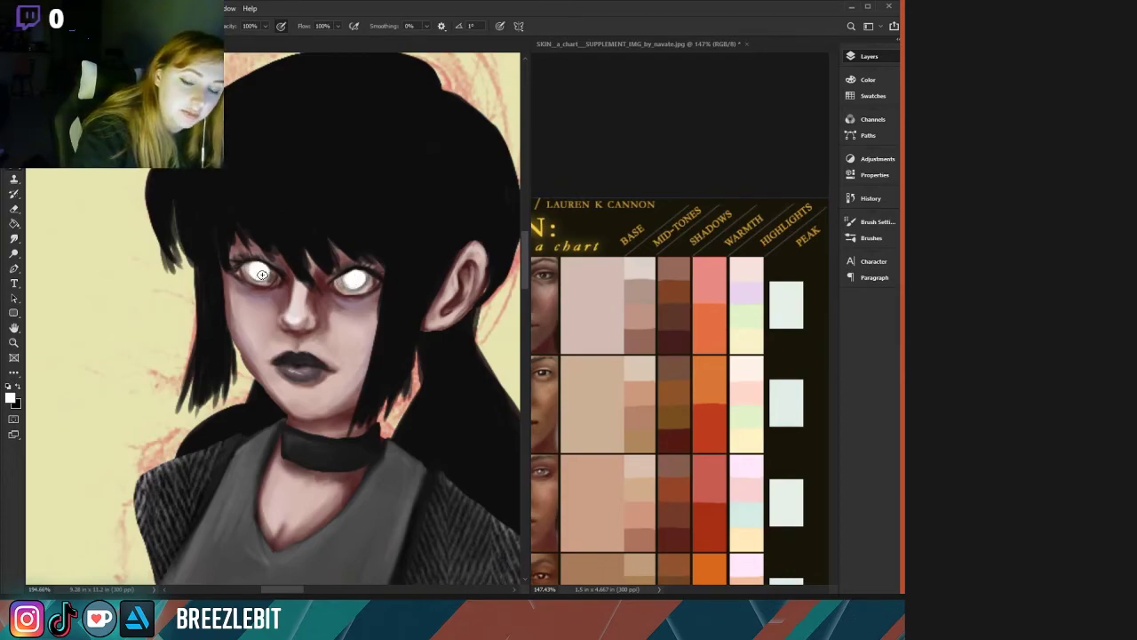
left_click_drag(265, 268, 277, 274)
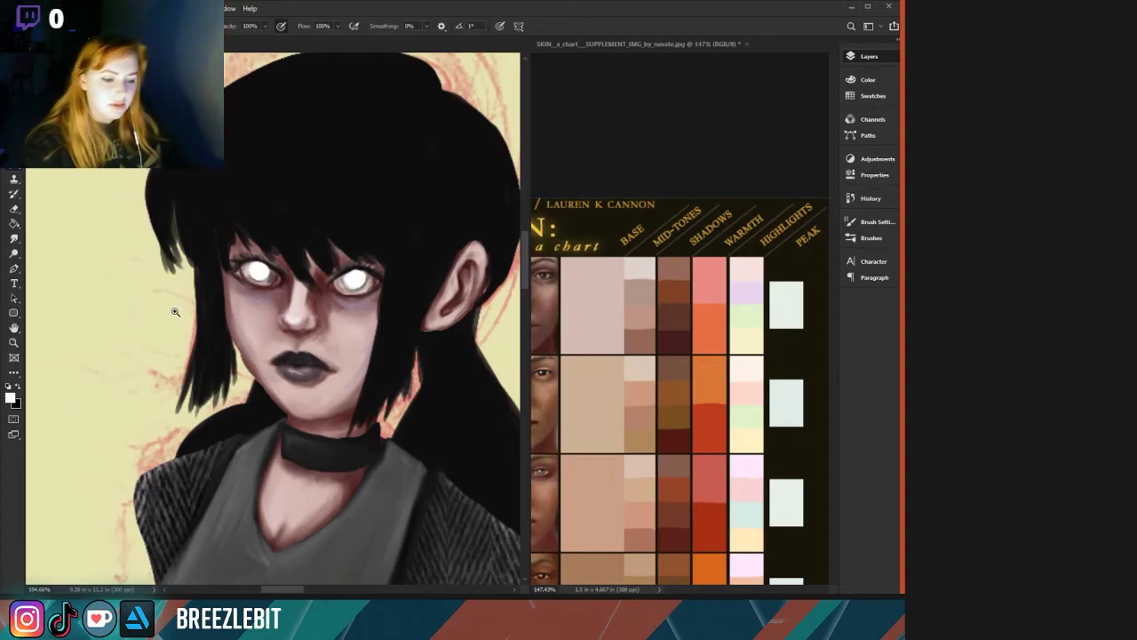
mouse_move(177, 306)
left_mouse_down("ctrl")
mouse_move(71, 305)
mouse_move(198, 310)
left_mouse_up("ctrl")
Paint faint white highlights at 20% brush opacity on the hem folds and edges of the jacket sleeve above the visible hand.
scroll(197, 310, "up", 1)
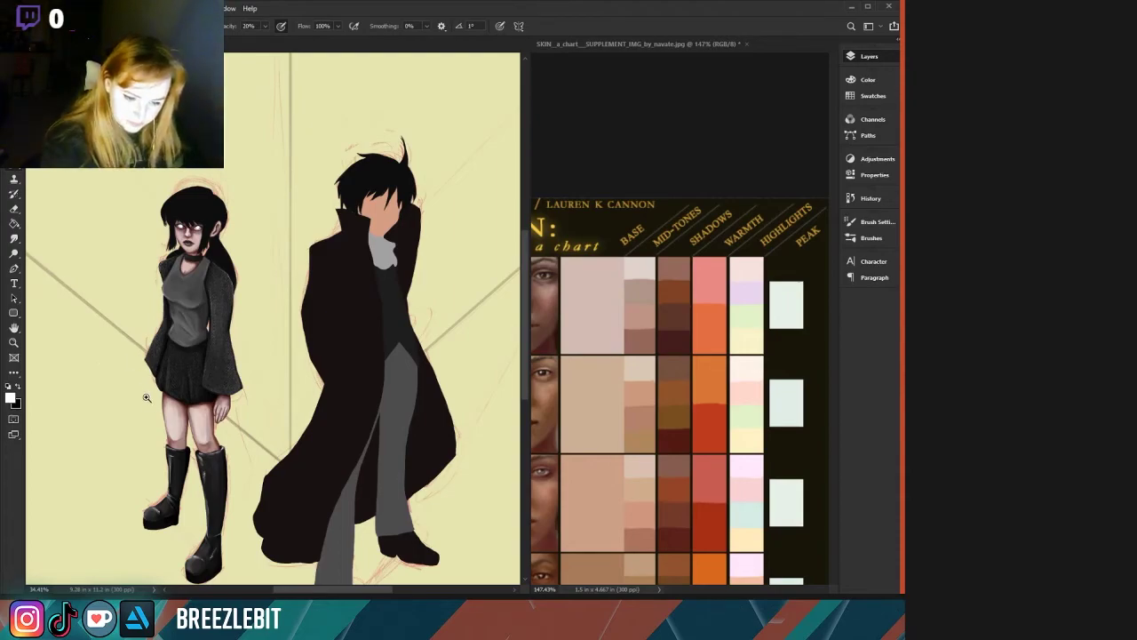
scroll(147, 398, "up", 8)
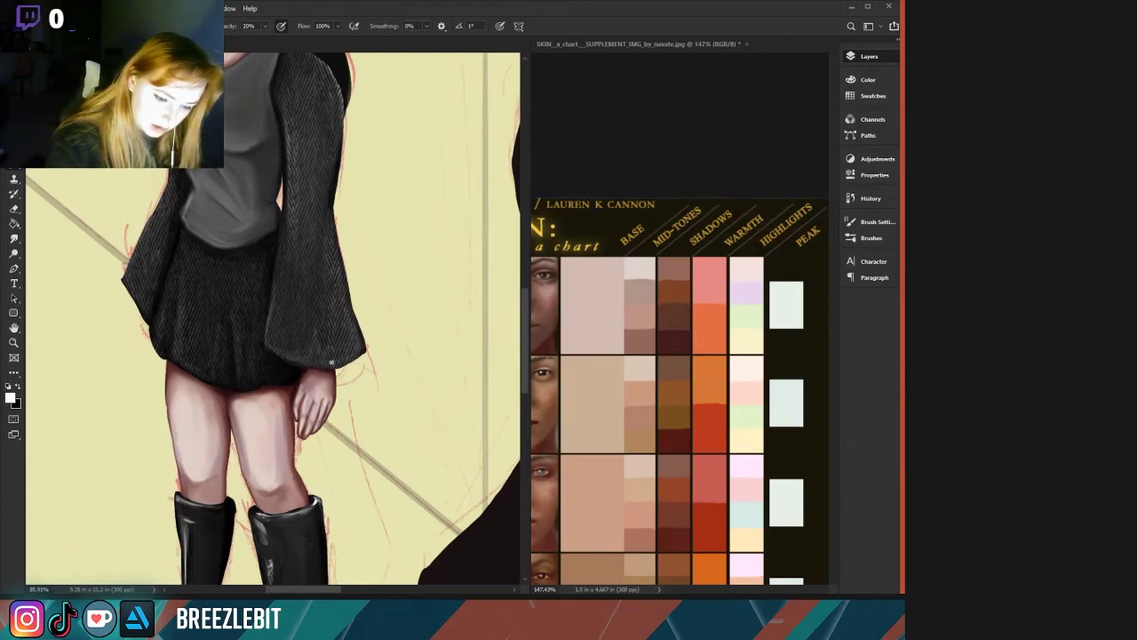
left_click_drag(330, 334, 331, 365)
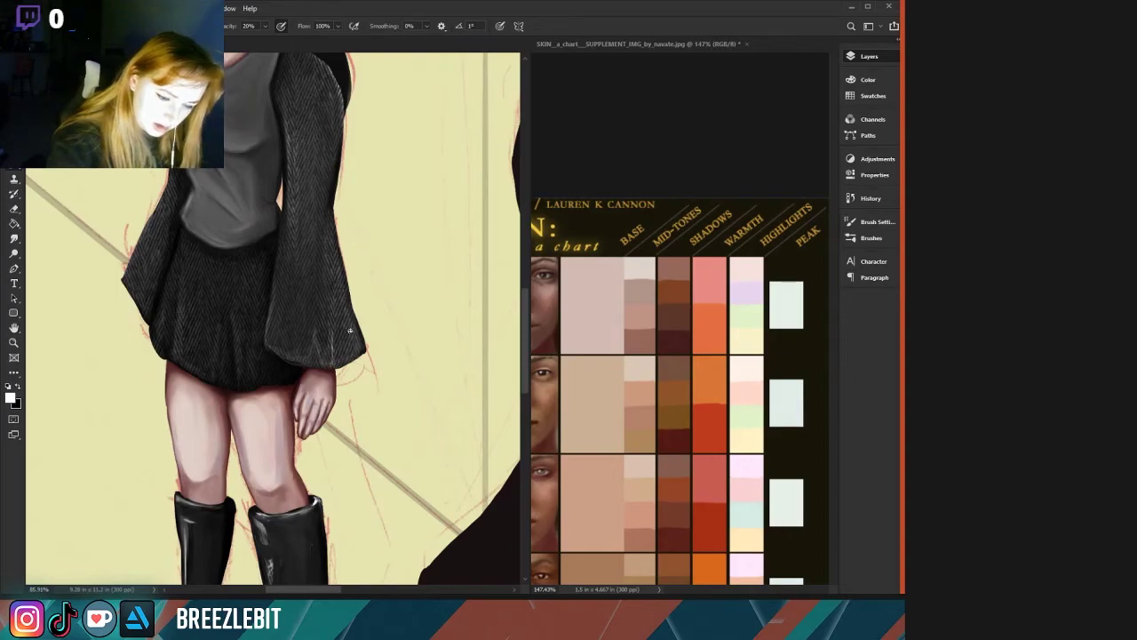
left_click_drag(343, 276, 353, 326)
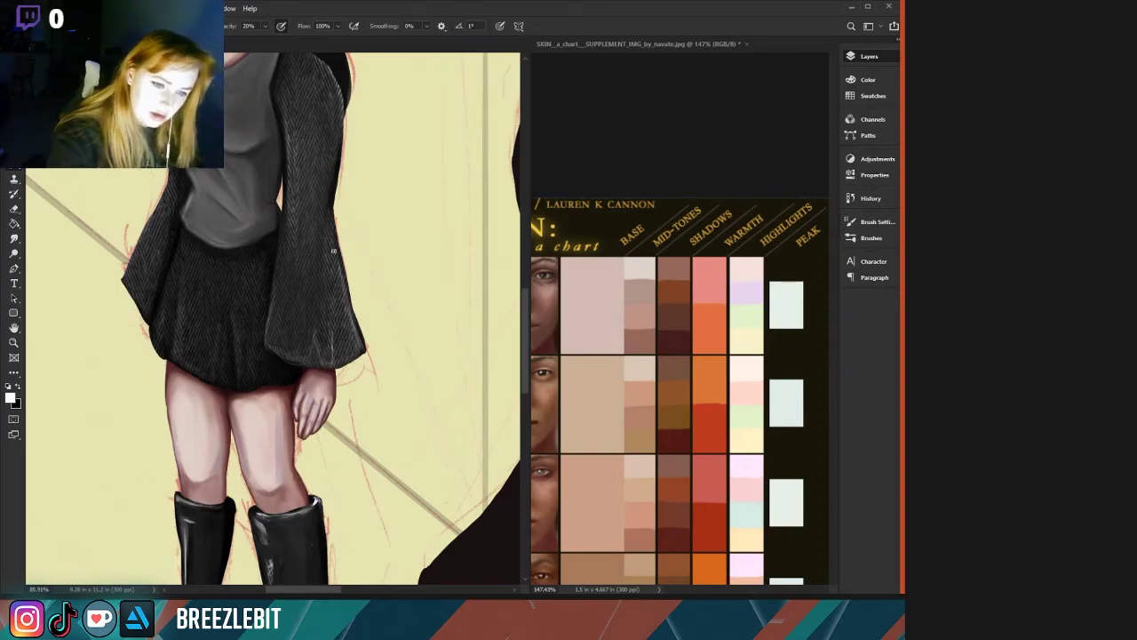
mouse_move(291, 190)
left_mouse_down()
mouse_move(284, 243)
mouse_move(281, 232)
left_mouse_up()
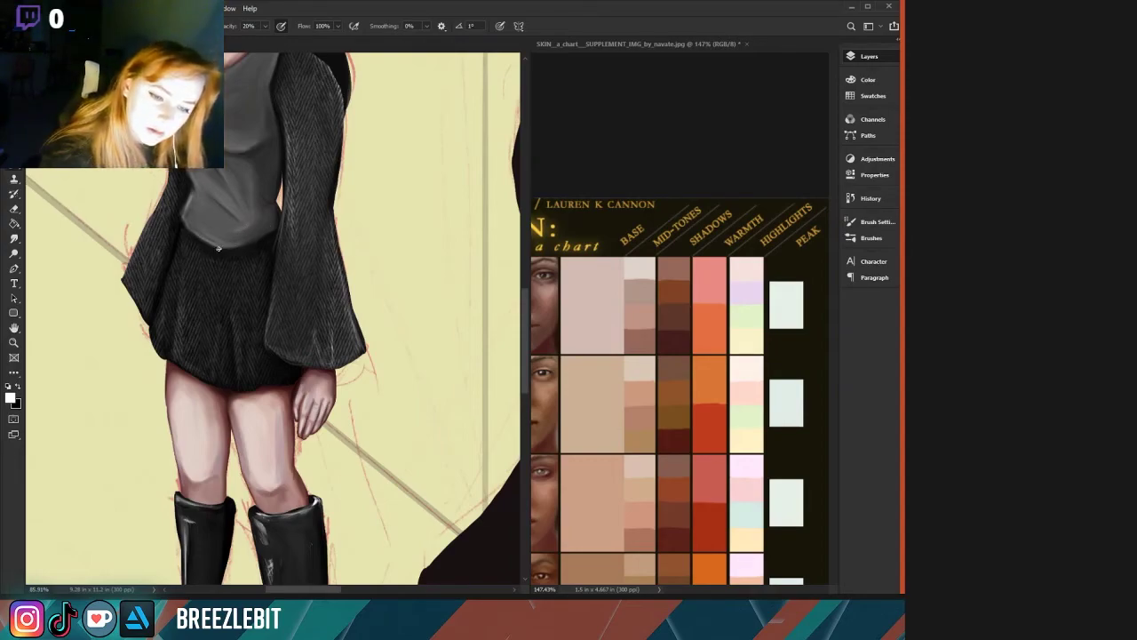
Add faint white highlights to the skirt's lower folds and the cuff of the opposite sleeve.
left_click_drag(232, 321, 237, 379)
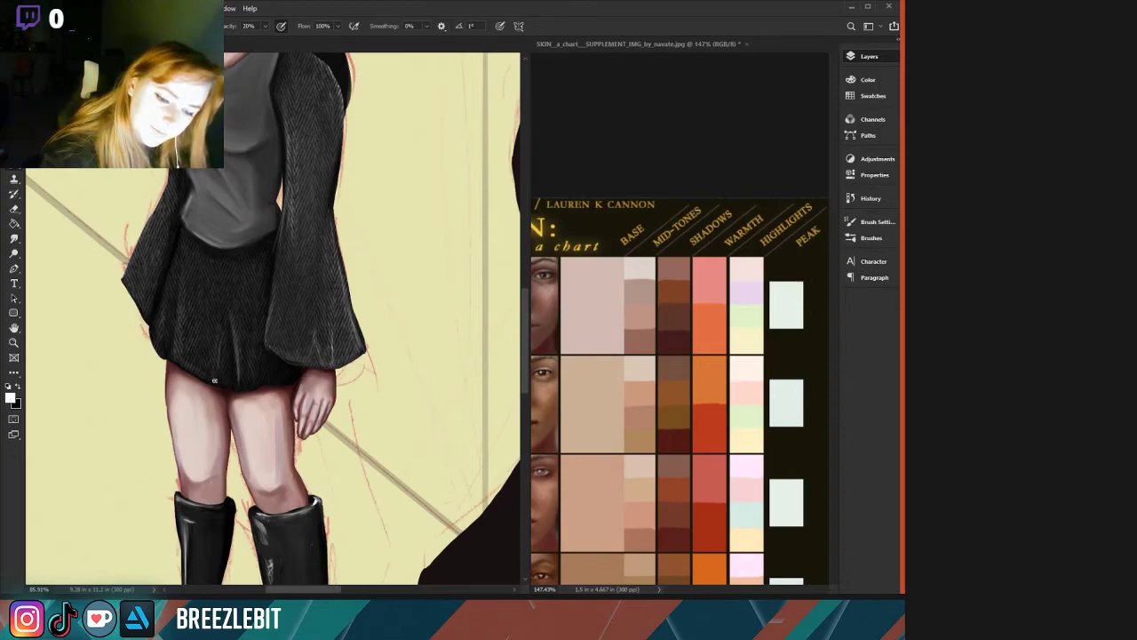
mouse_move(182, 307)
left_mouse_down()
mouse_move(178, 352)
mouse_move(175, 327)
mouse_move(160, 341)
left_mouse_up()
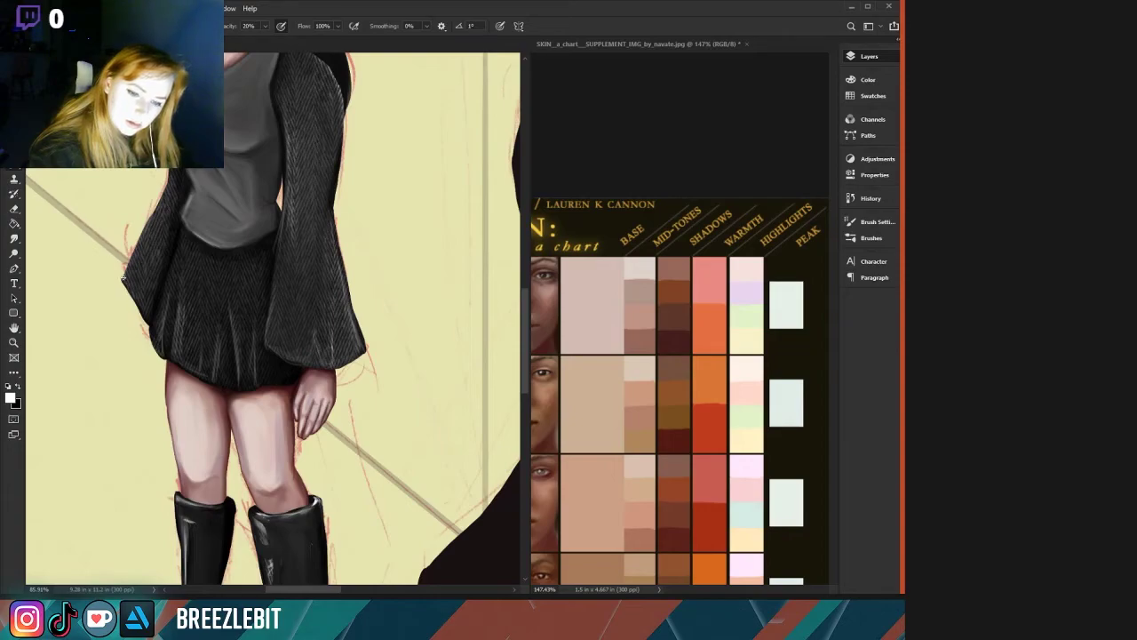
scroll(80, 266, "down", 4)
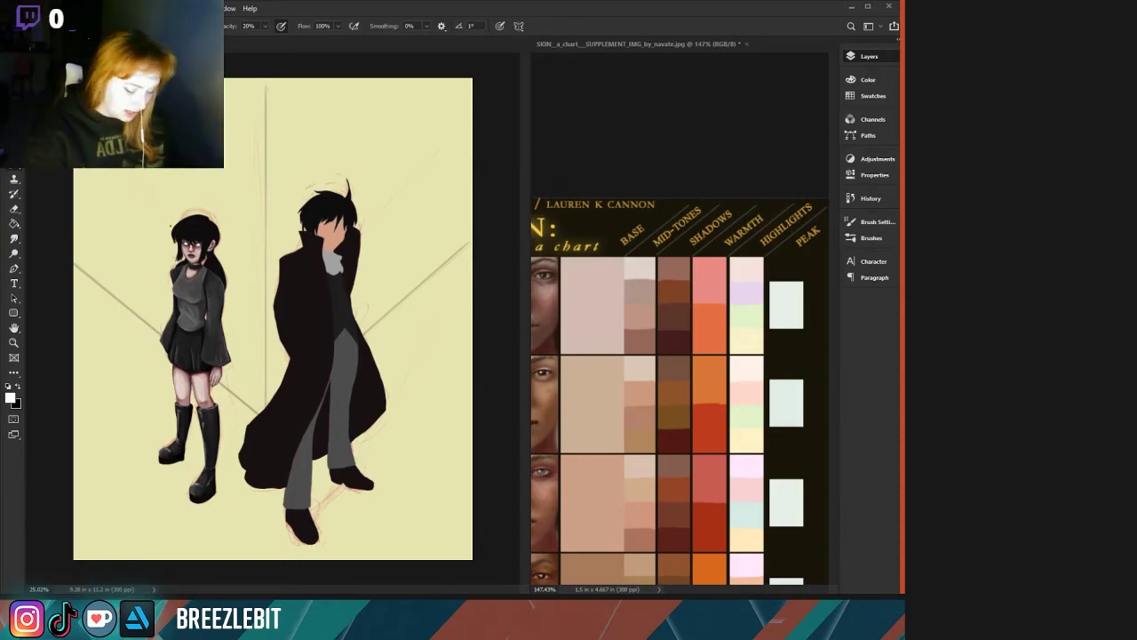
Inspect the girl's hair by toggling its layer off and on, and compare it with the whole illustration.
left_click_drag(225, 263, 284, 285)
left_click_drag(117, 253, 310, 370)
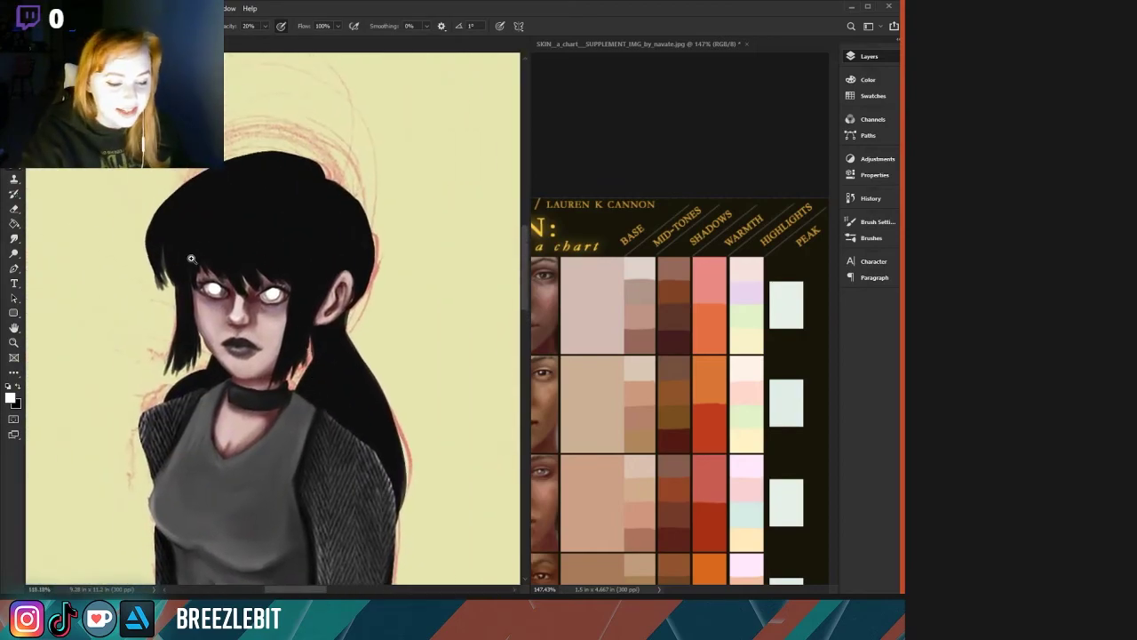
left_click_drag(154, 258, 133, 242)
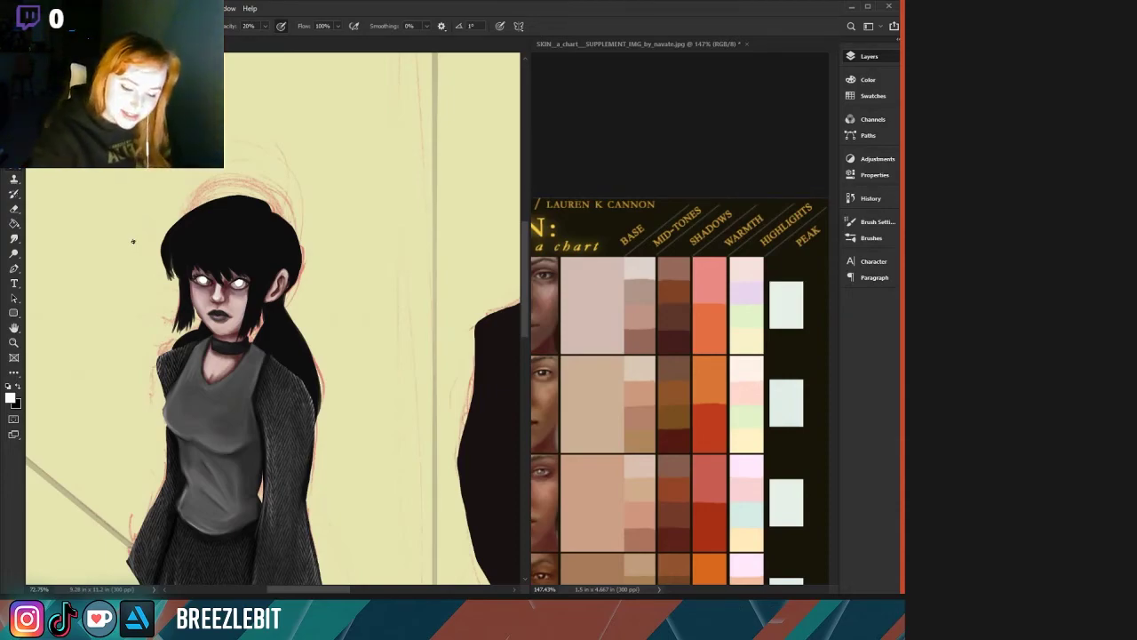
left_click_drag(172, 263, 195, 270)
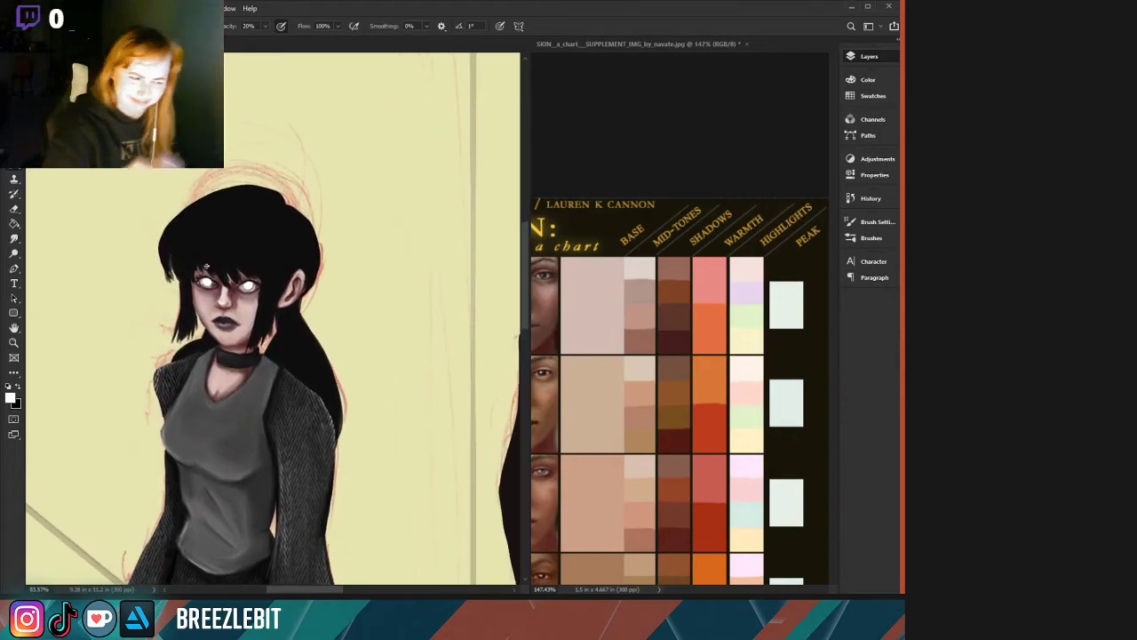
left_click(714, 126)
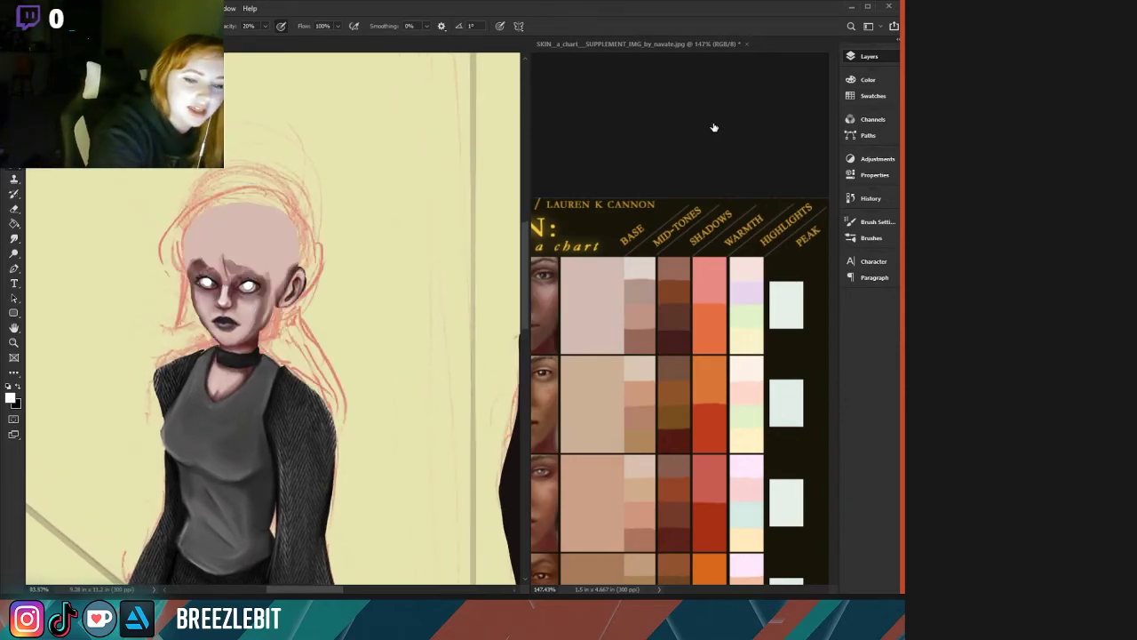
left_click(715, 127)
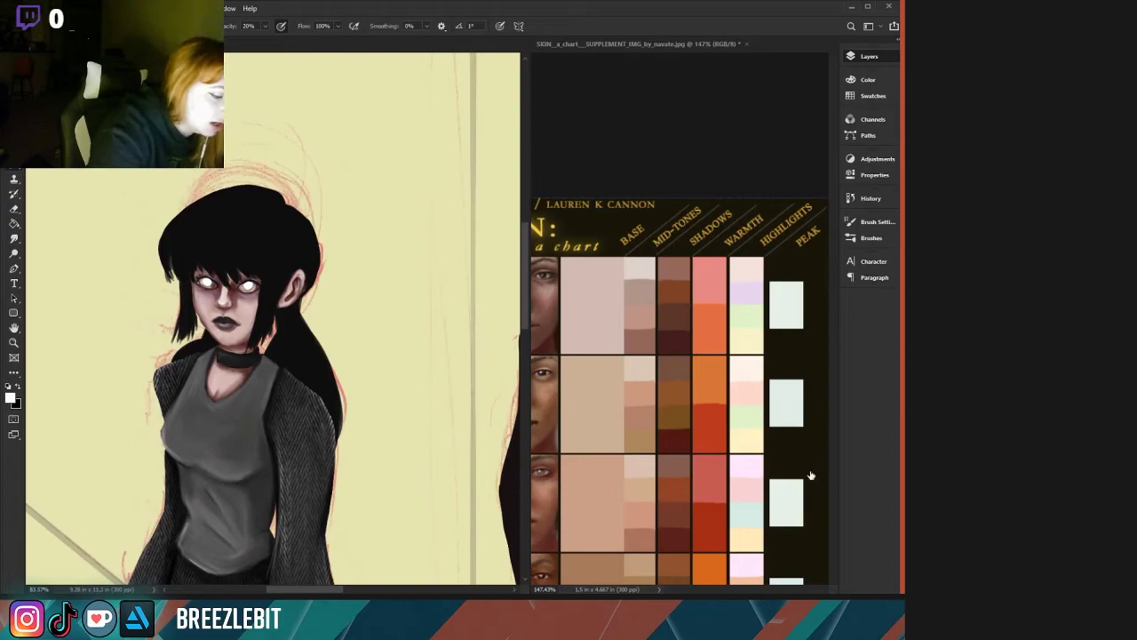
key("ctrl+0")
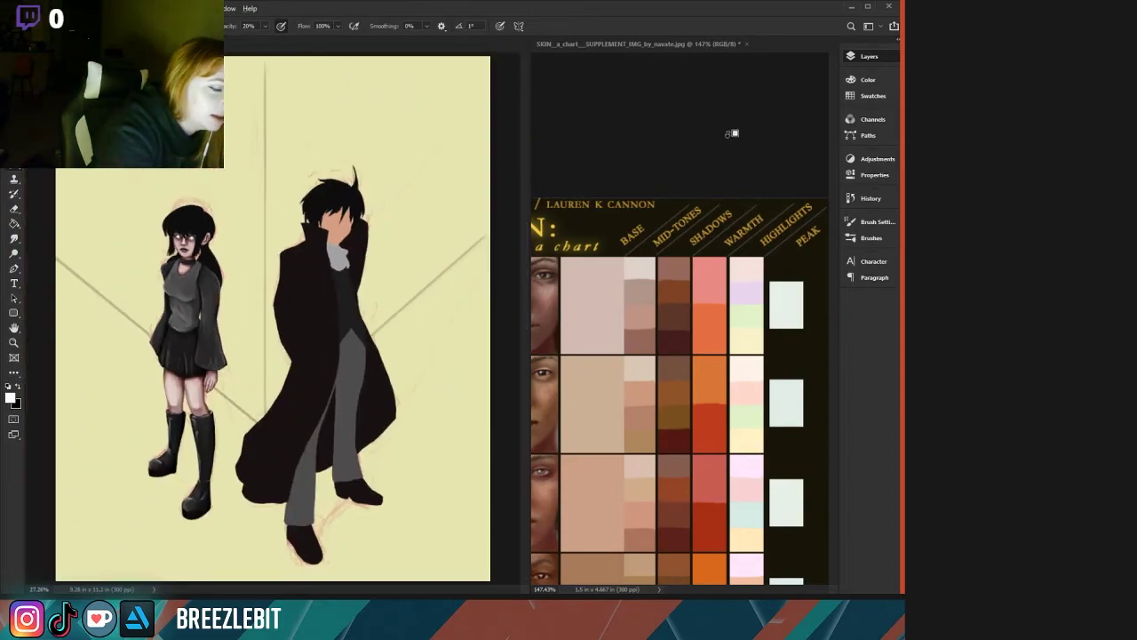
key("ctrl+comma")
key("ctrl+comma")
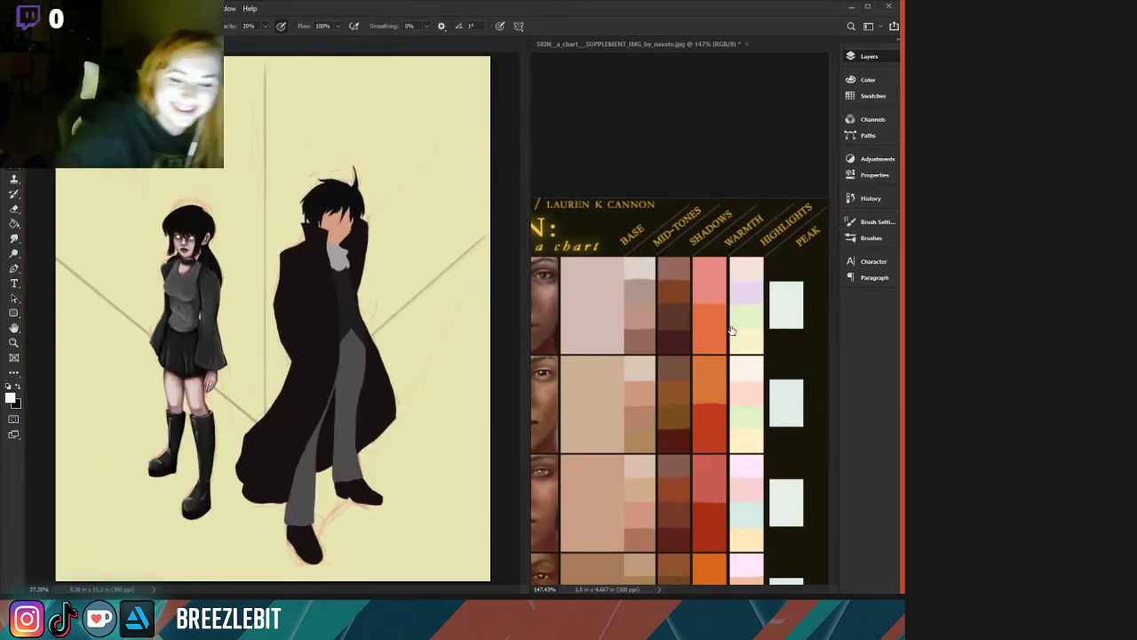
Paint very dark brown strand shading over the girl's black hair and ponytail at 50% brush opacity.
left_click_drag(208, 223, 310, 298)
left_click_drag(144, 254, 251, 330)
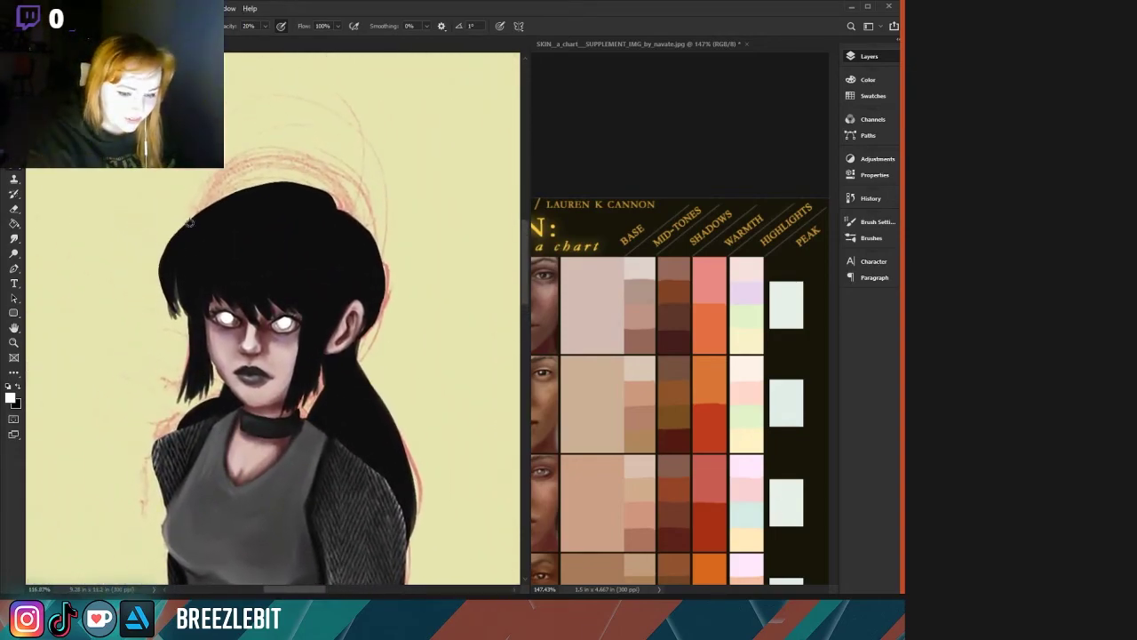
key("x")
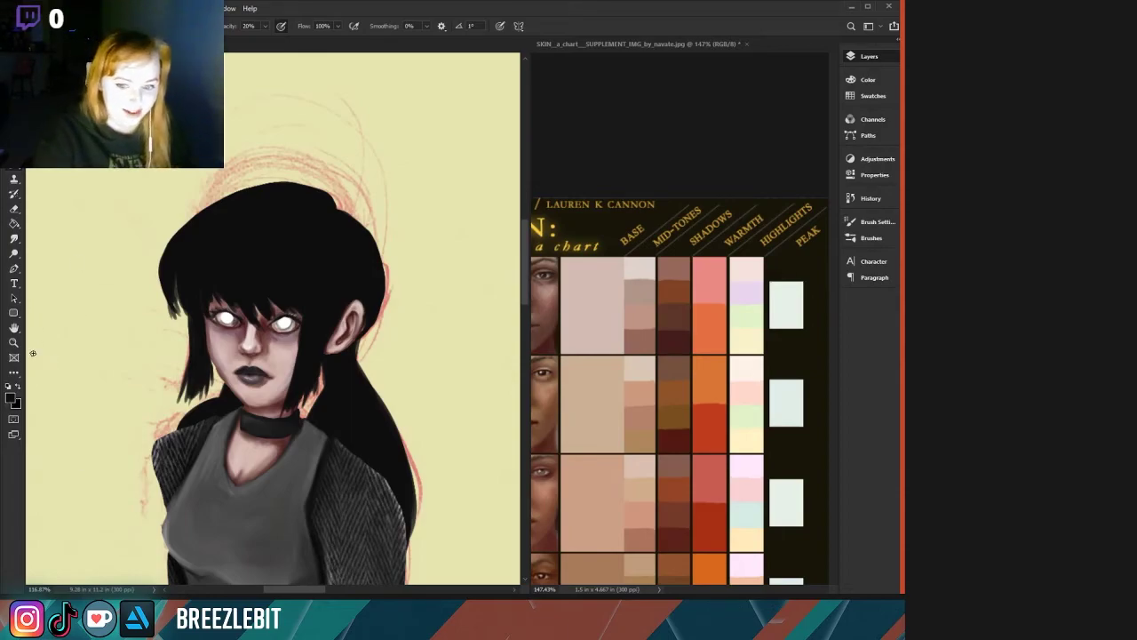
key("i")
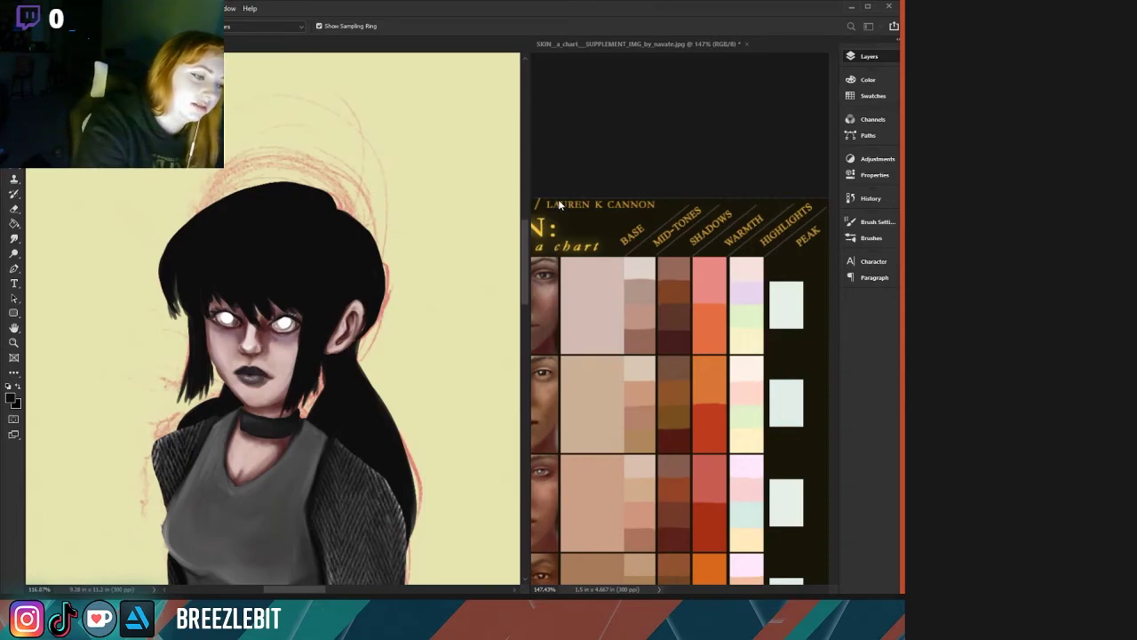
key("b")
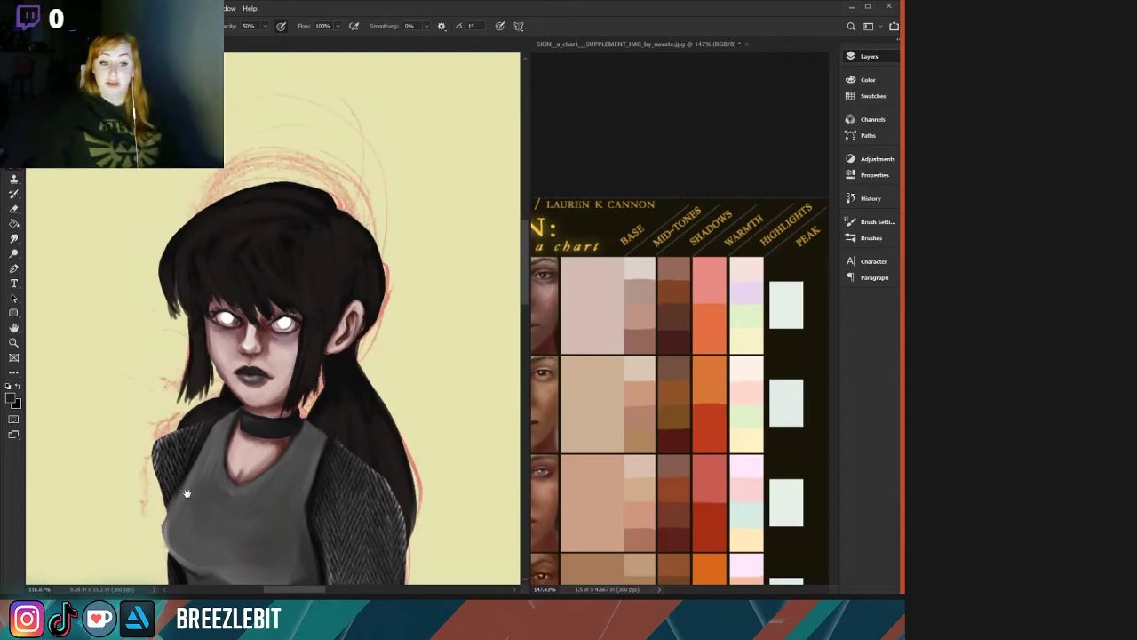
left_click_drag(167, 415, 110, 409)
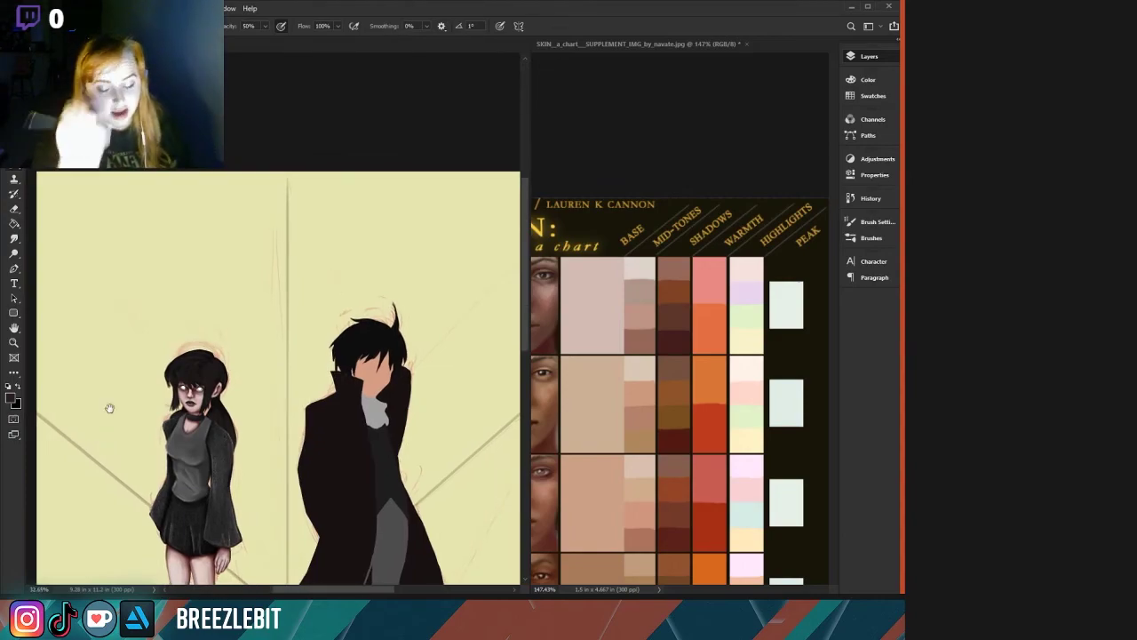
scroll(142, 386, "down", 1)
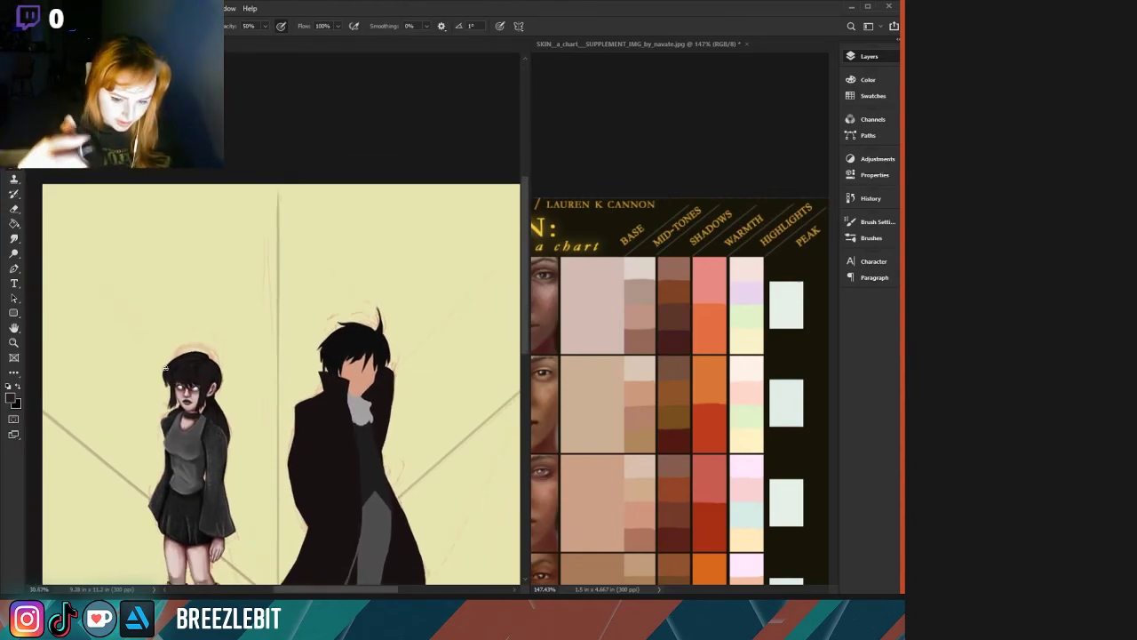
Reset the colours to black and white and blend the fringe and crown shading with an enlarged Smudge tool.
key("d")
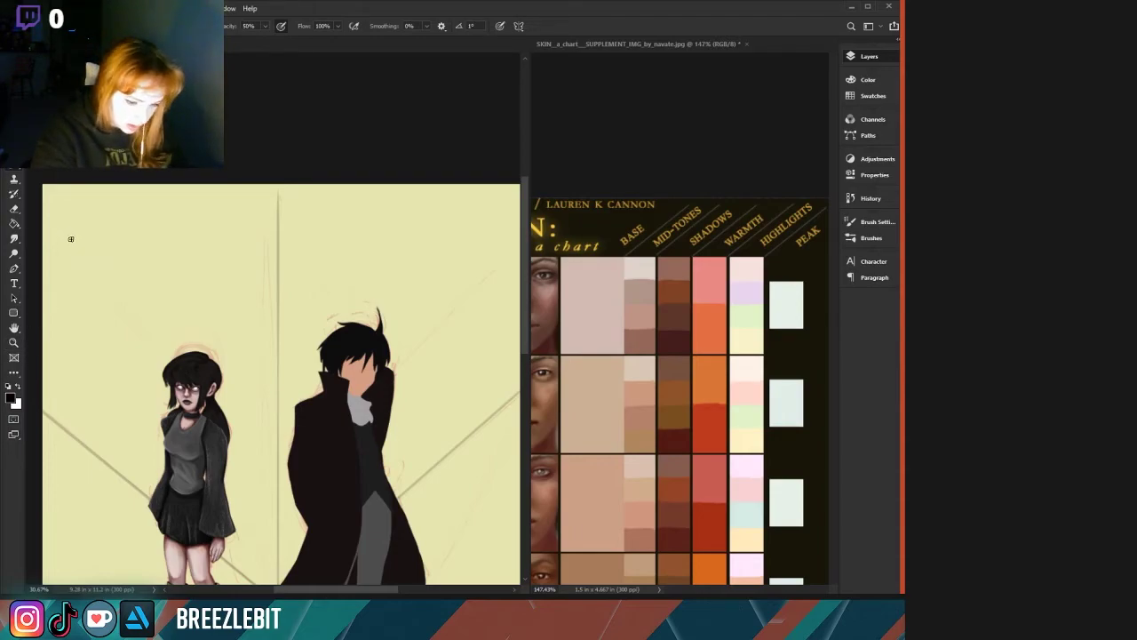
mouse_move(117, 359)
left_mouse_down()
mouse_move(201, 388)
mouse_move(216, 379)
mouse_move(122, 325)
mouse_move(139, 326)
left_mouse_up()
left_click(14, 238)
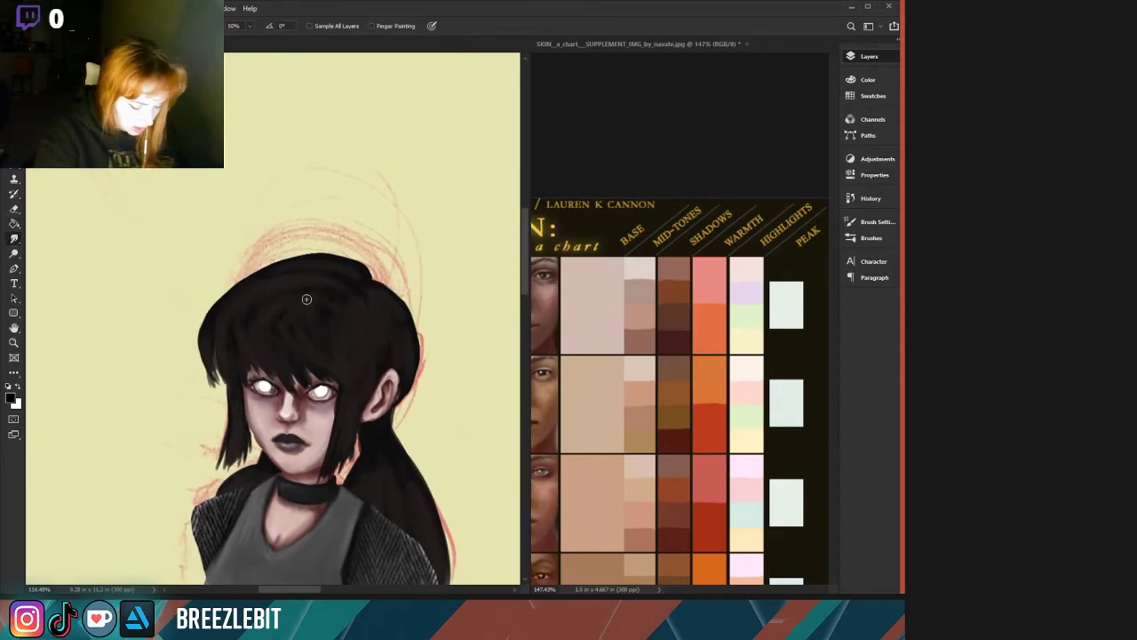
key("]")
key("]")
key("]")
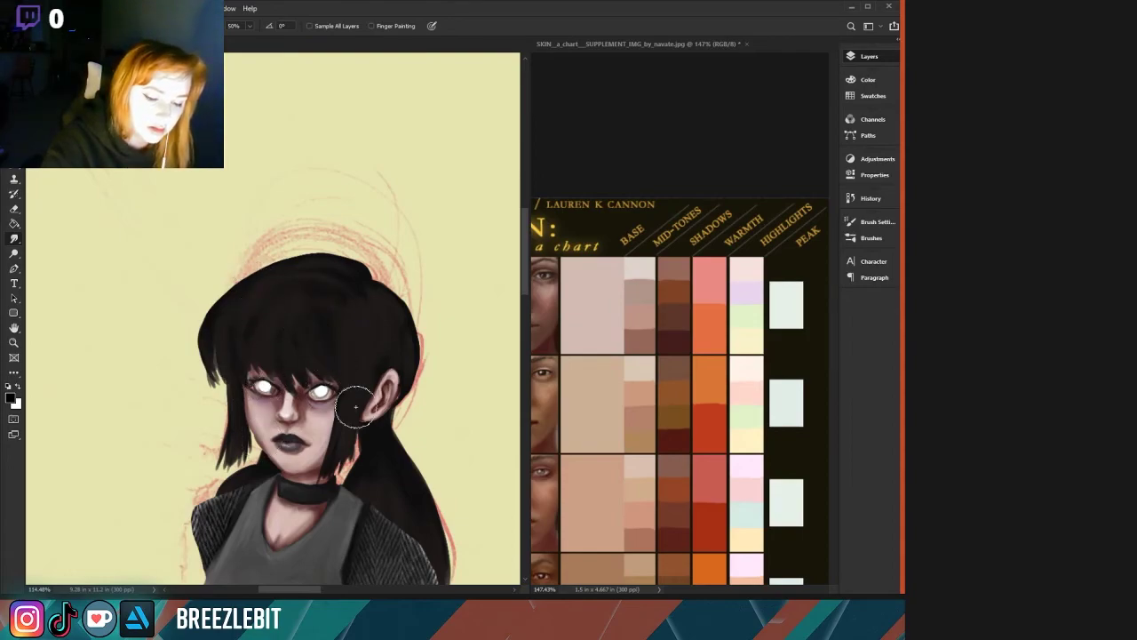
Define strands in the ponytail with a near-black brush at 50% opacity and check the hair at full and close view.
left_click_drag(189, 304, 123, 293)
mouse_move(167, 243)
left_mouse_down()
mouse_move(239, 393)
mouse_move(222, 373)
mouse_move(306, 330)
left_mouse_up()
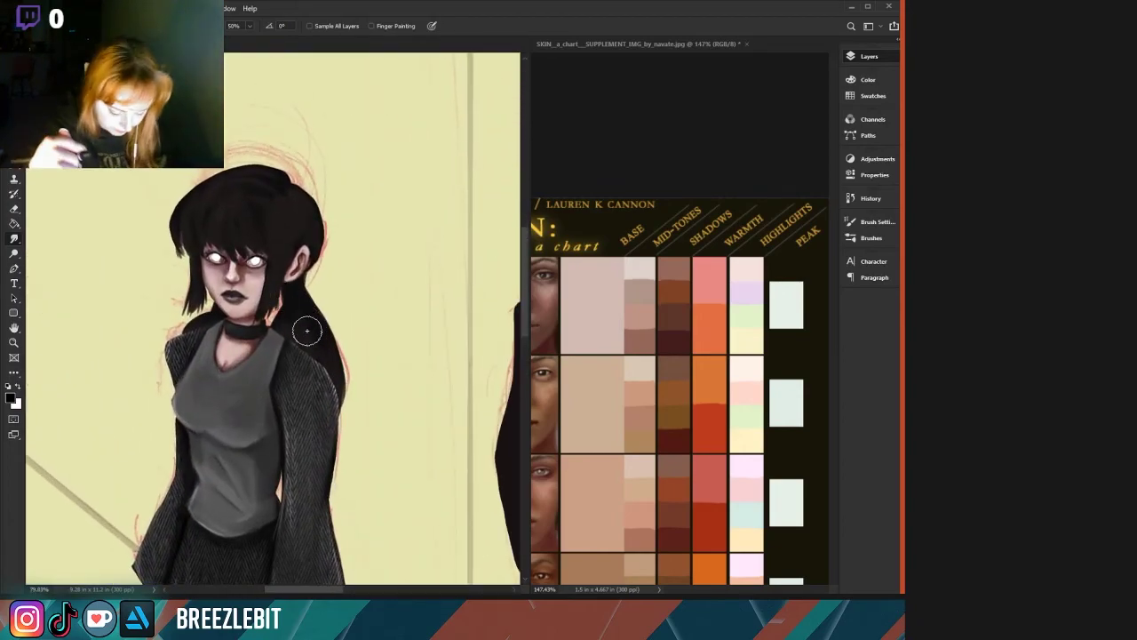
key("b")
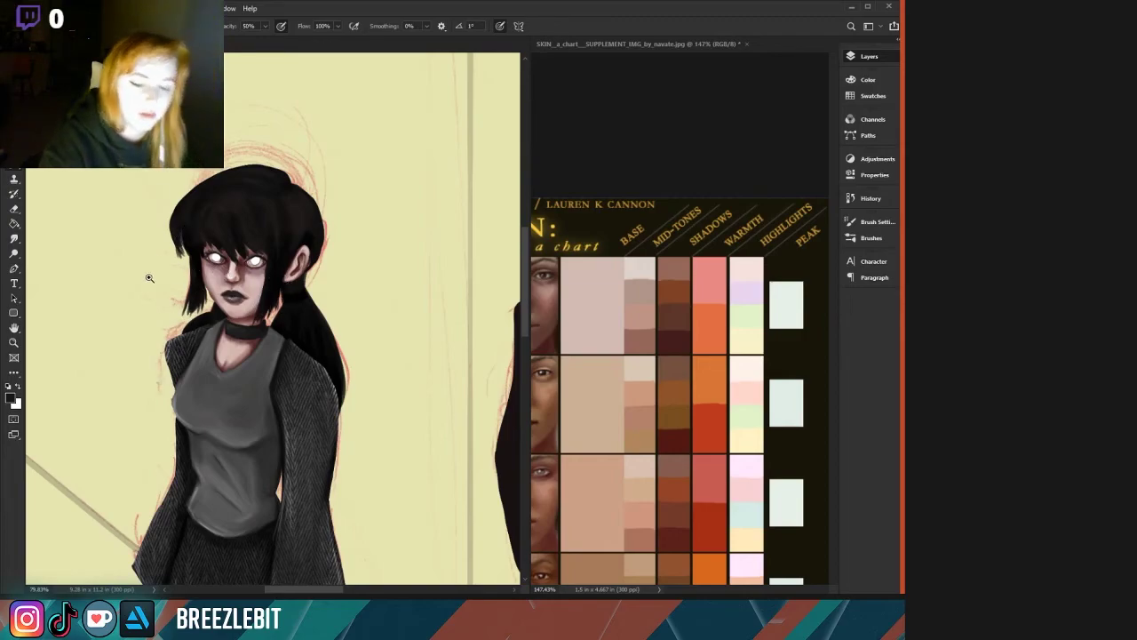
scroll(148, 280, "down", 3)
scroll(116, 311, "down", 4)
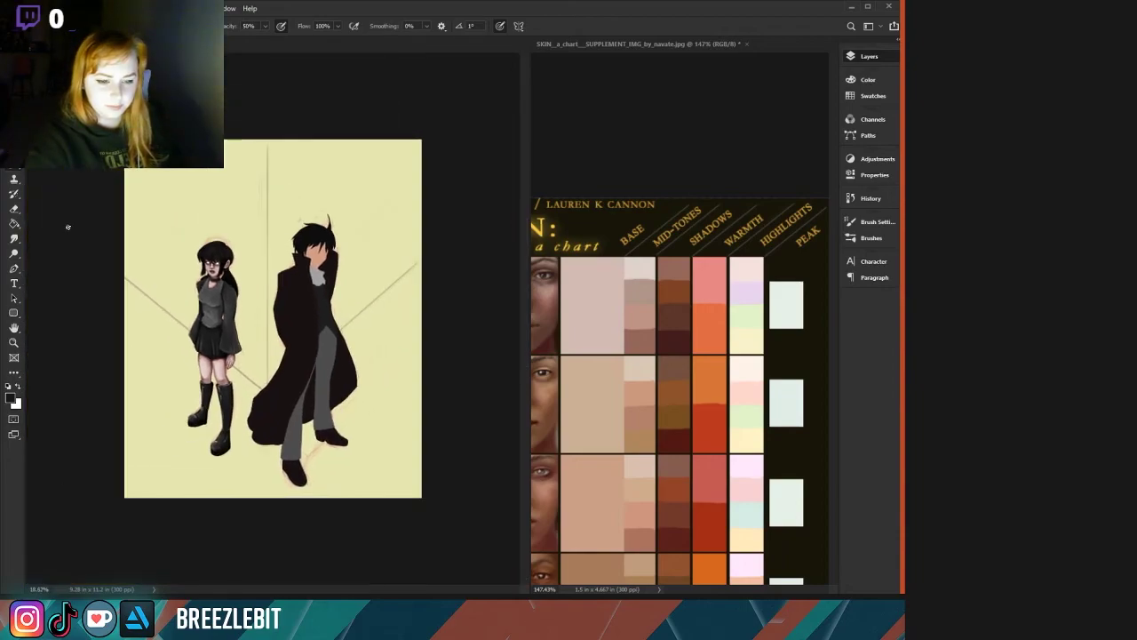
left_click_drag(64, 220, 97, 218)
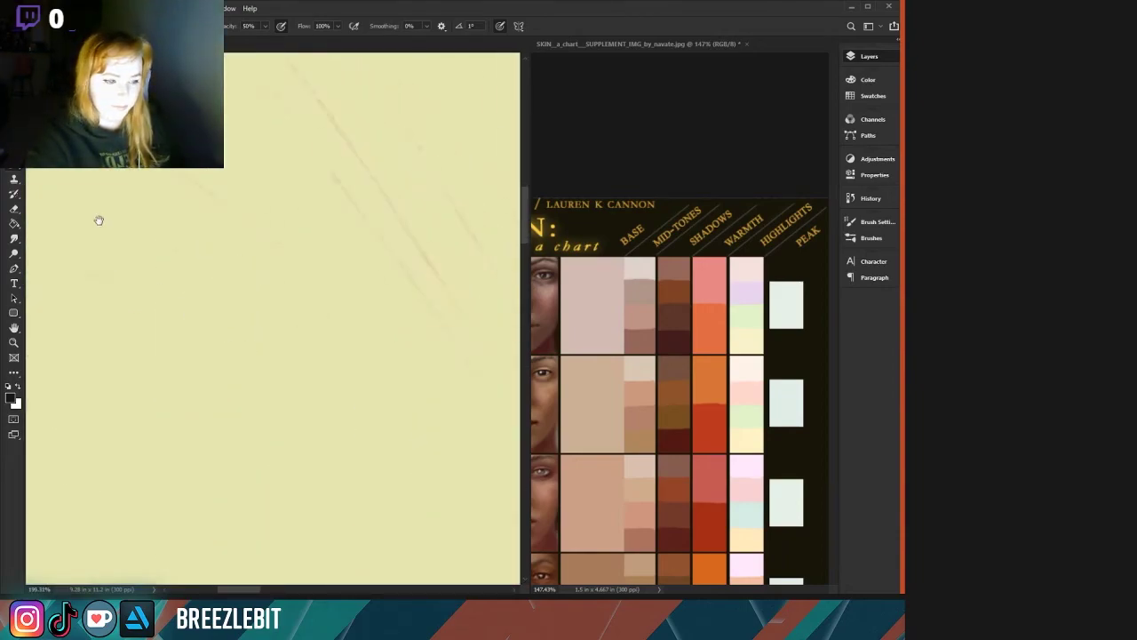
left_click_drag(258, 462, 80, 203)
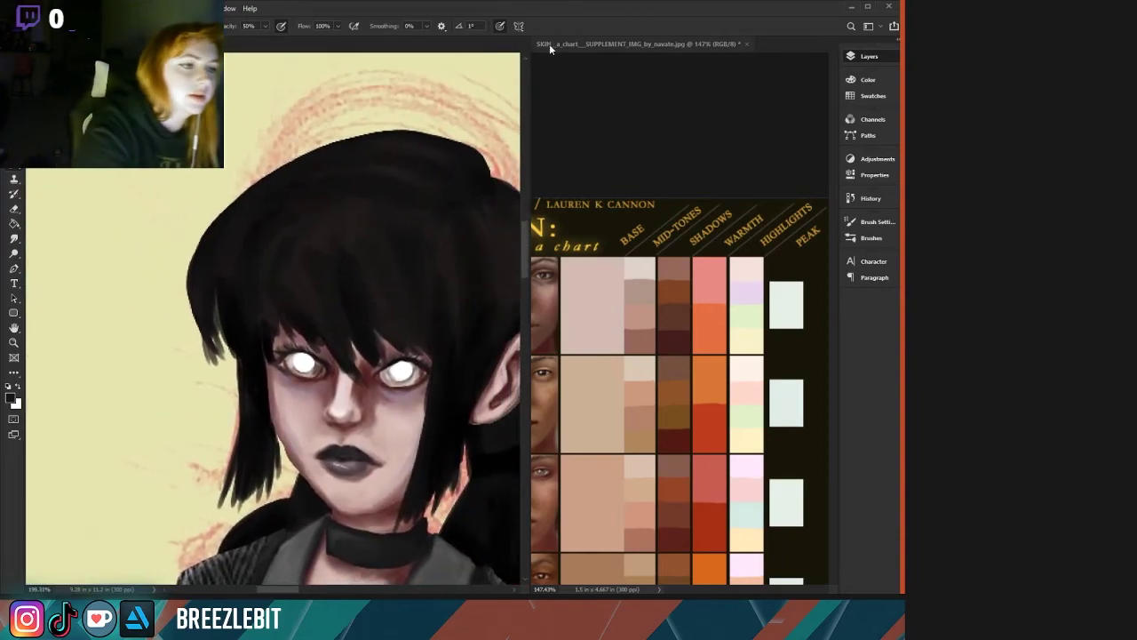
Give the illustration the full workspace instead of the skin chart reference, reposition the girl's head, and make white the foreground colour.
left_click(651, 45)
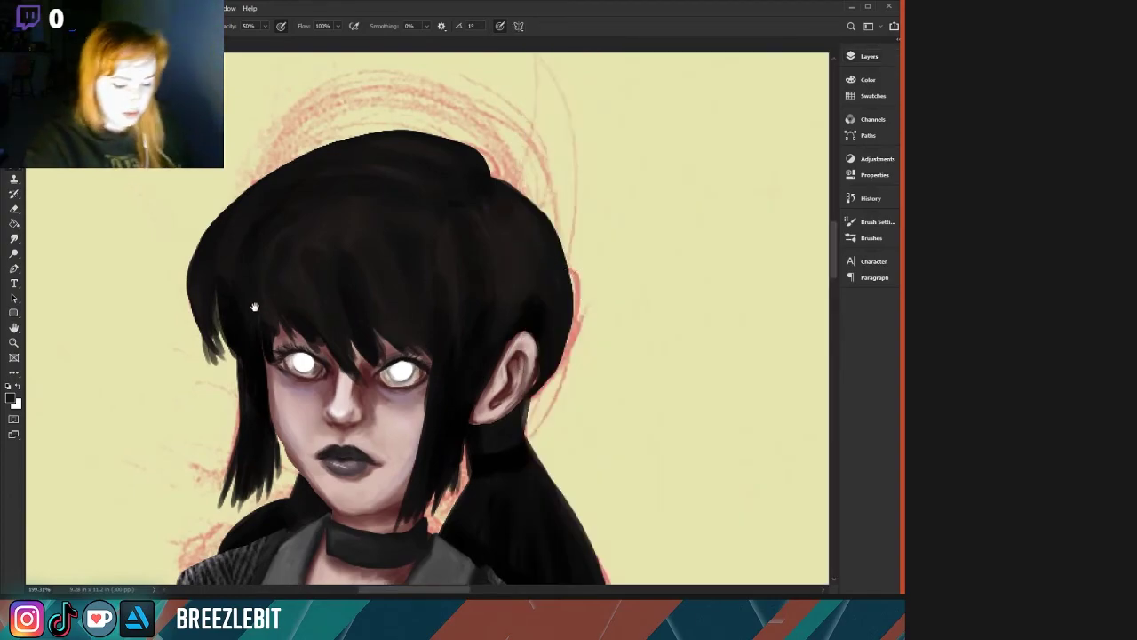
left_click_drag(232, 291, 265, 230)
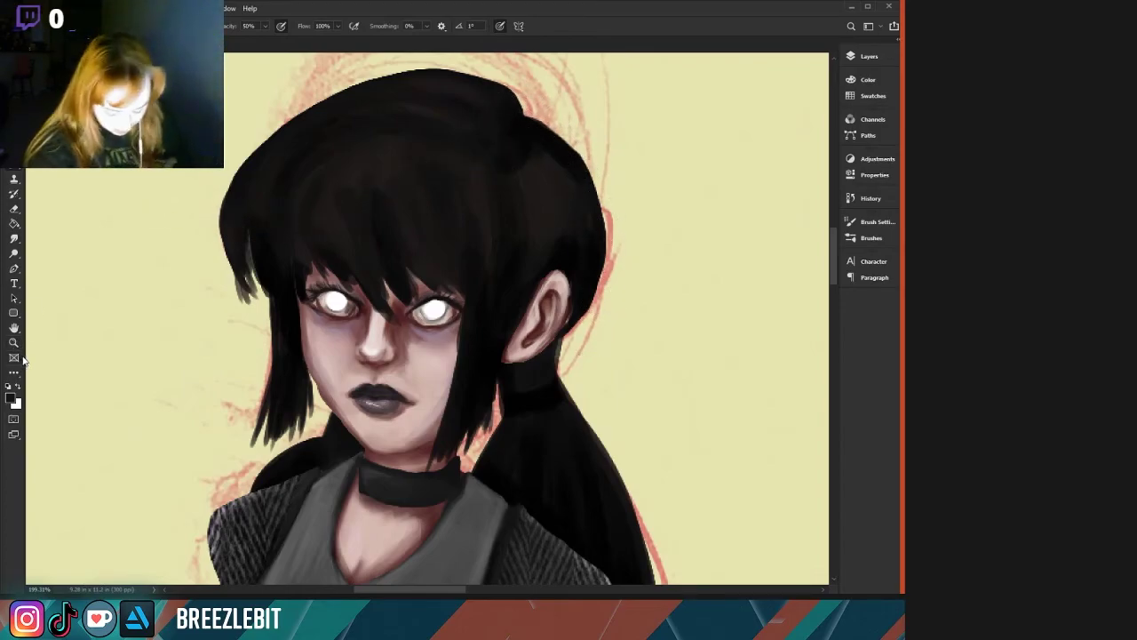
key("shift+b")
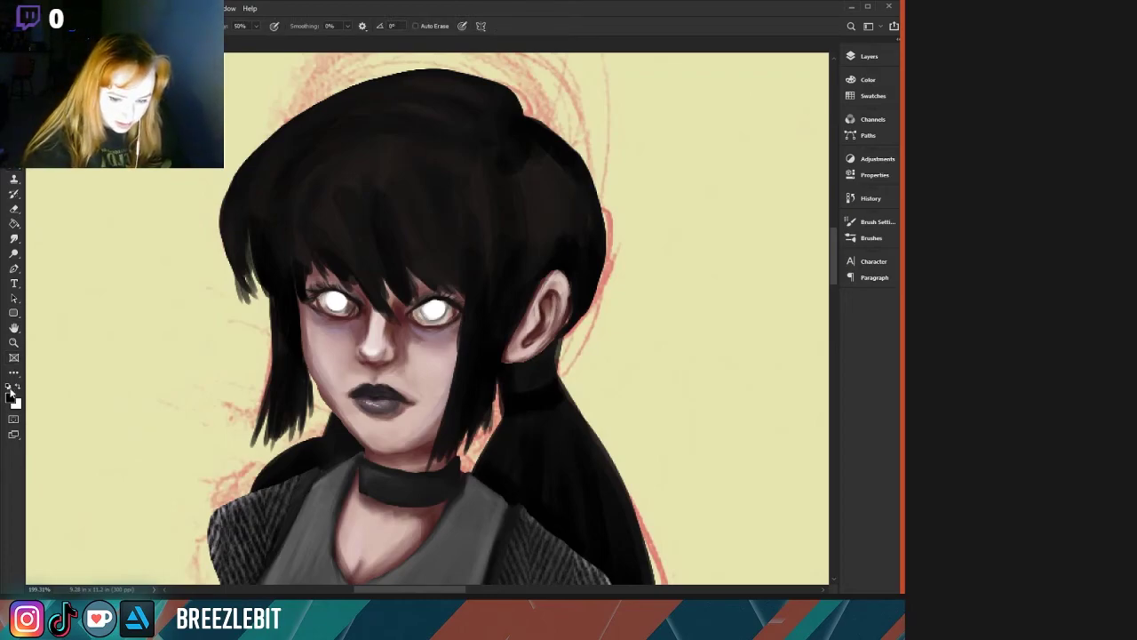
left_click(17, 388)
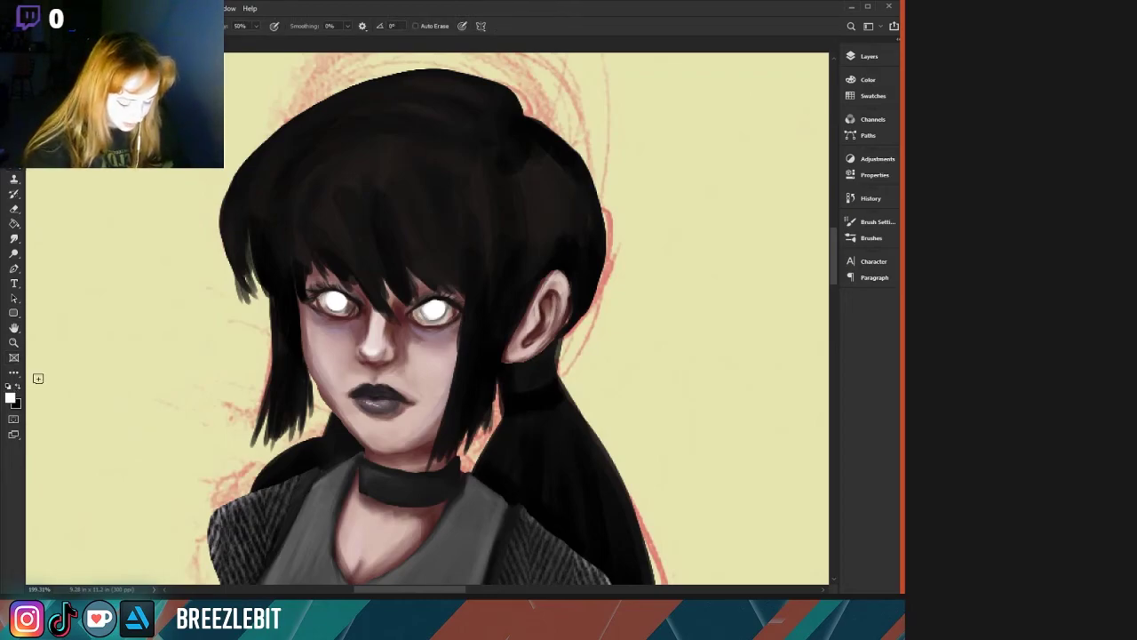
Try white highlight strokes on the girl's side lock with the Pencil and with a 100% opacity brush, and undo them.
key("i")
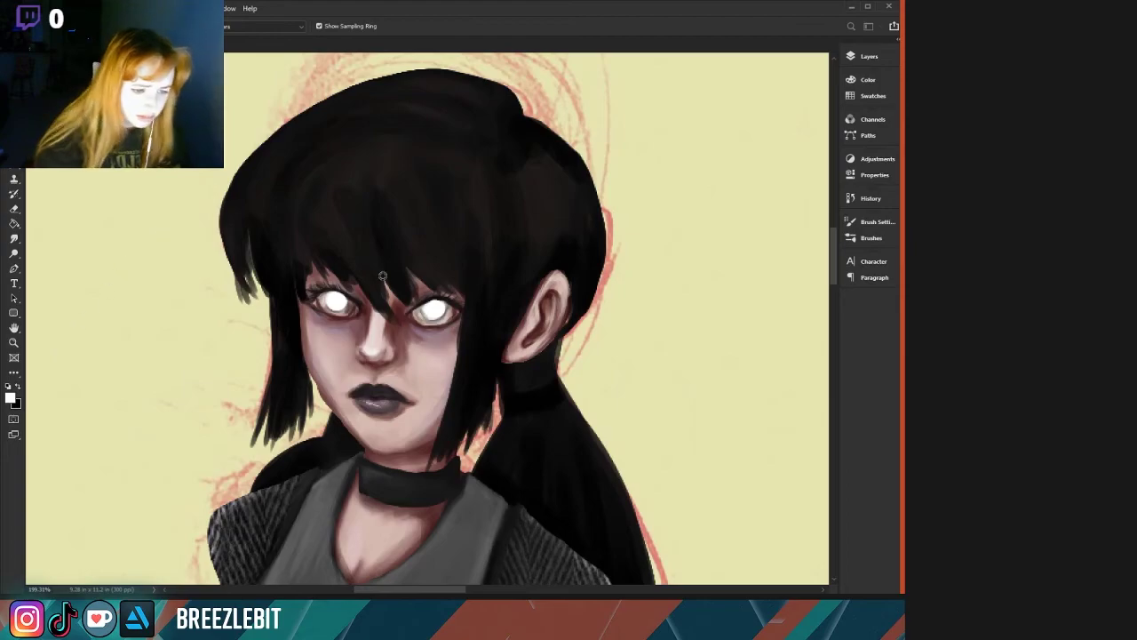
key("b")
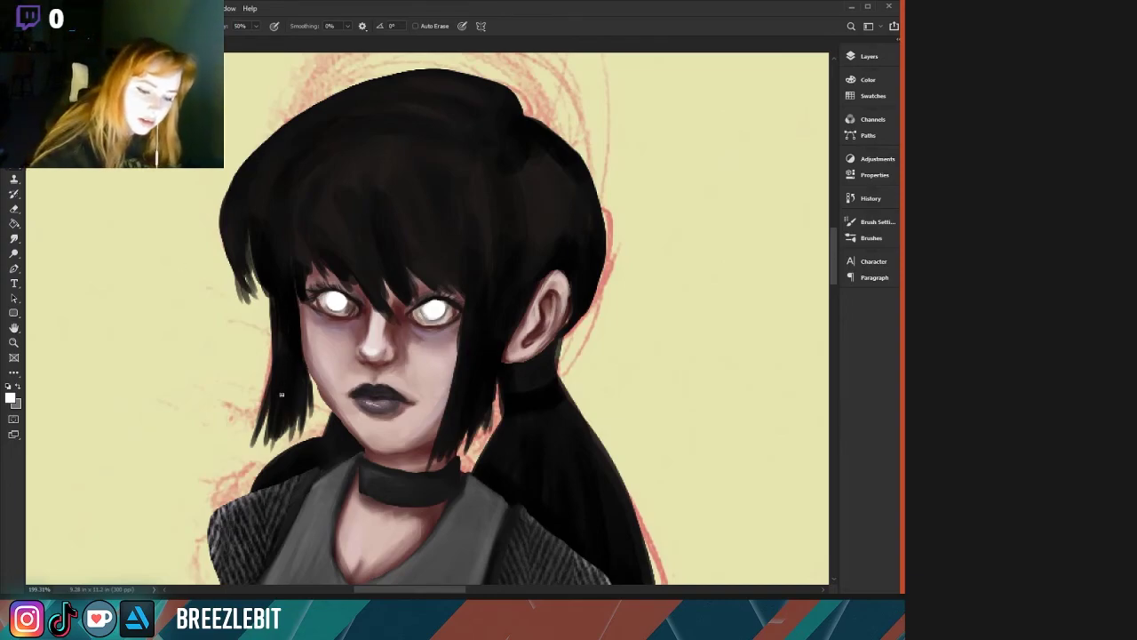
mouse_move(276, 366)
left_mouse_down()
mouse_move(283, 321)
mouse_move(289, 356)
left_mouse_up()
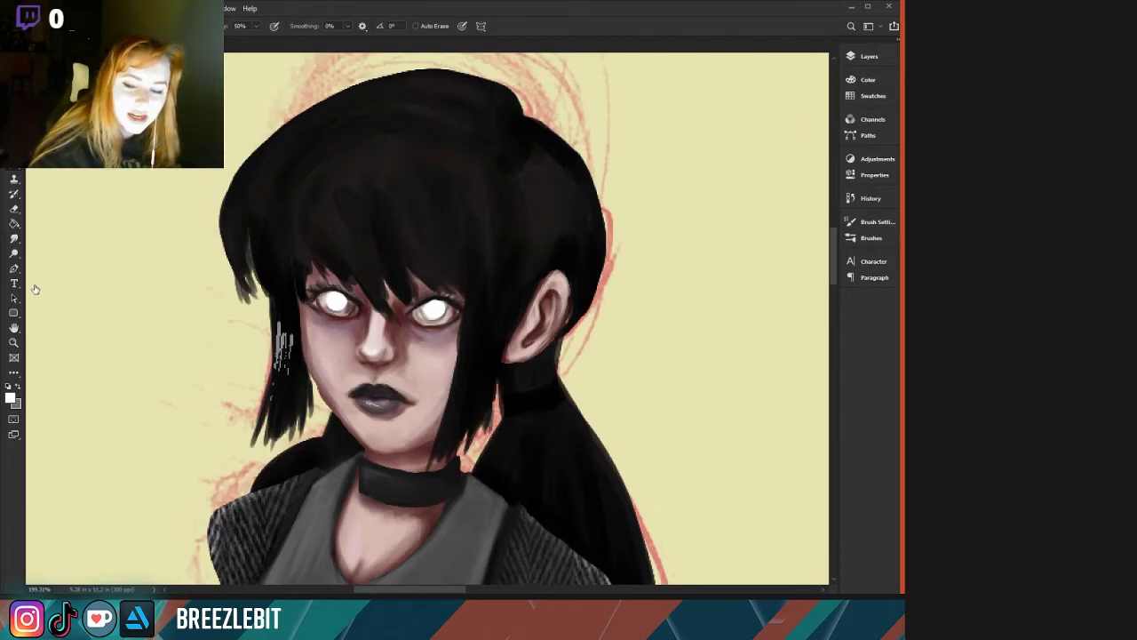
key("shift+b")
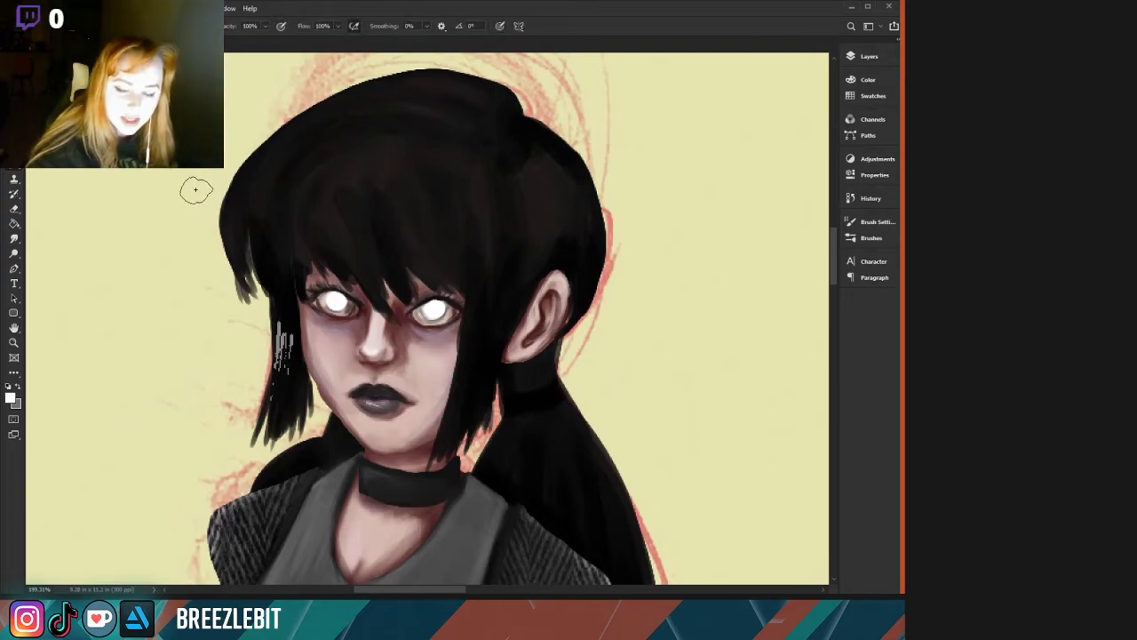
key("ctrl+z")
key("ctrl+z")
key("ctrl+z")
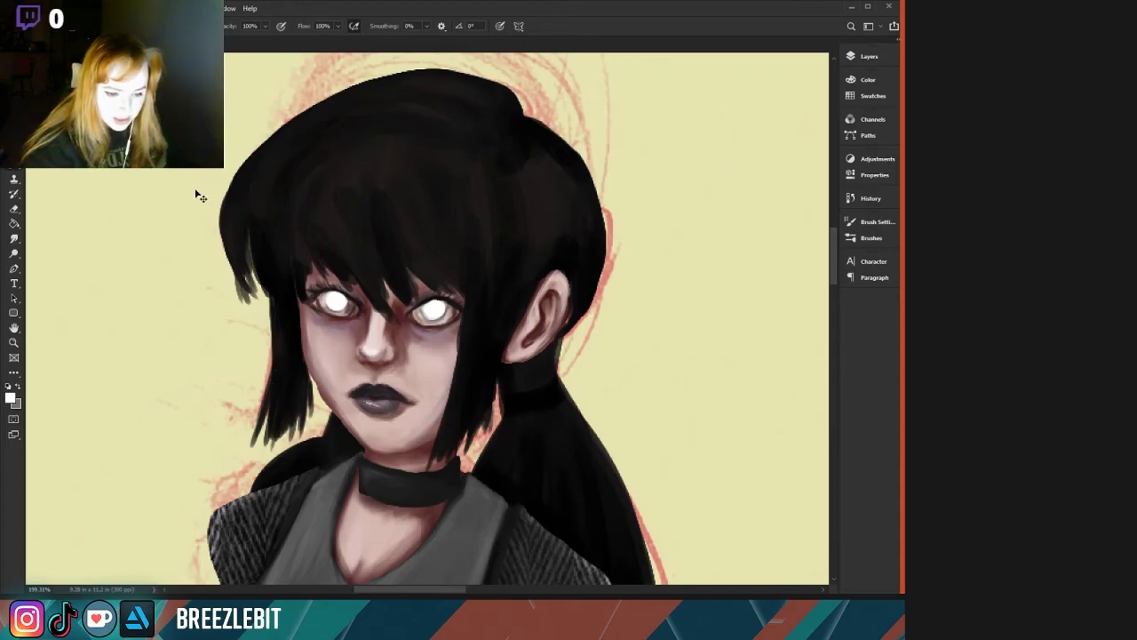
left_click_drag(281, 318, 281, 385)
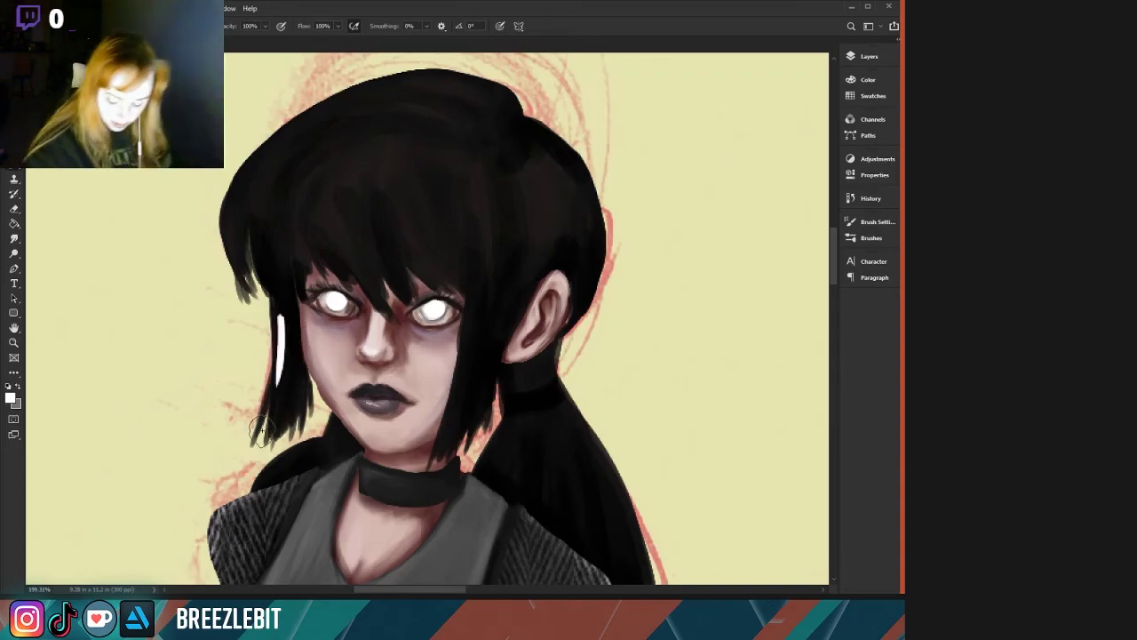
key("ctrl+z")
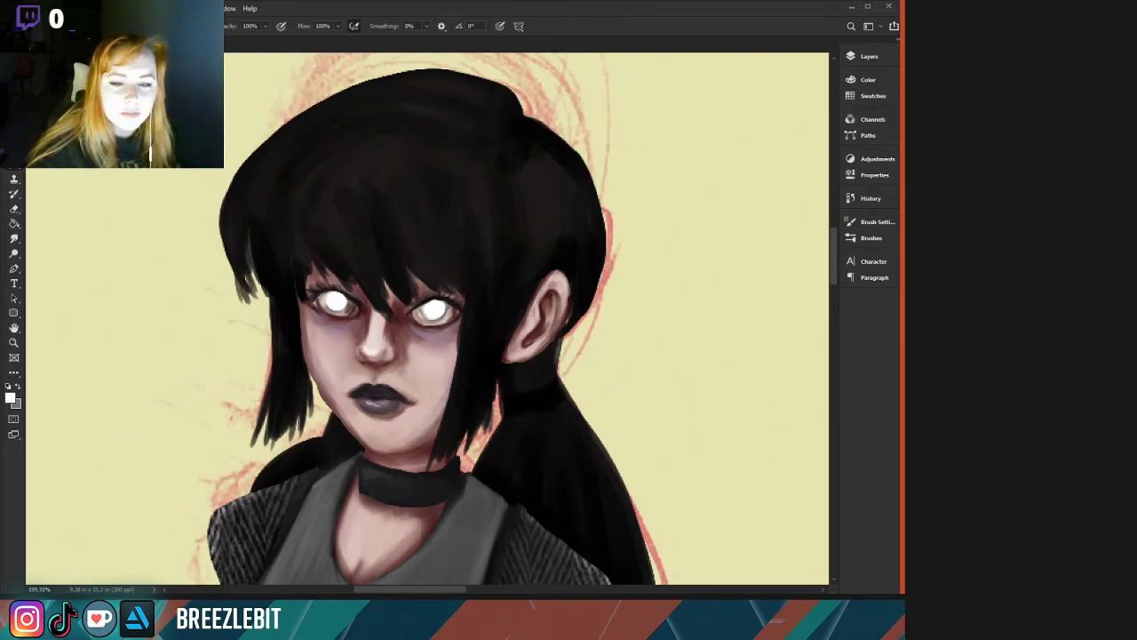
Paint thin white highlight strands over the girl's fringe and both side locks with a smaller brush at 50% opacity.
key("5")
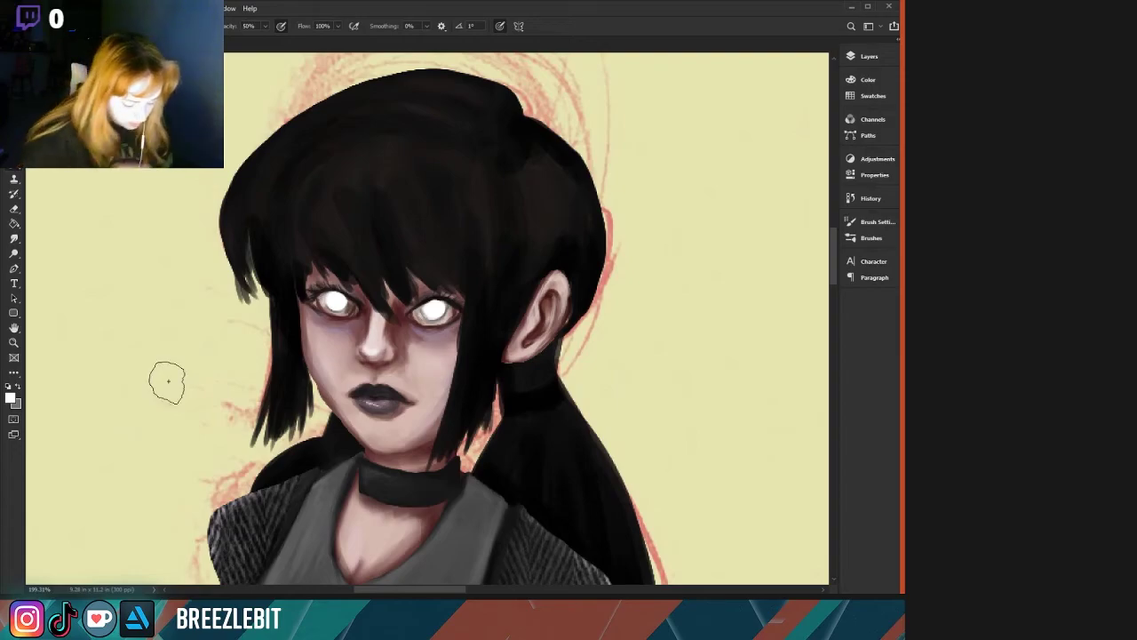
key("m")
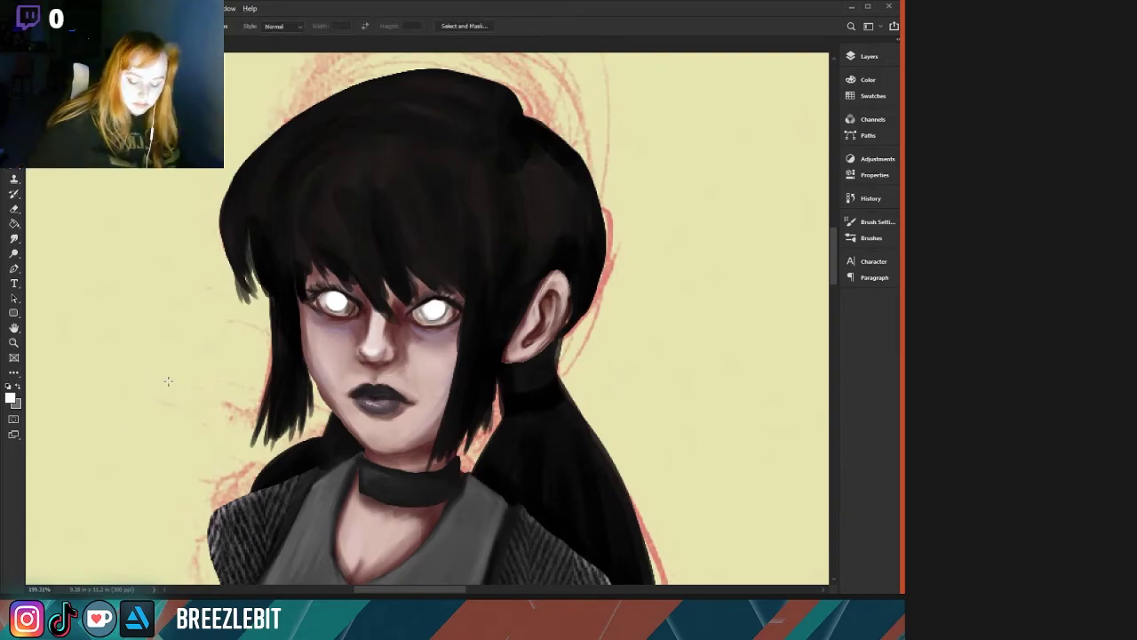
key("b")
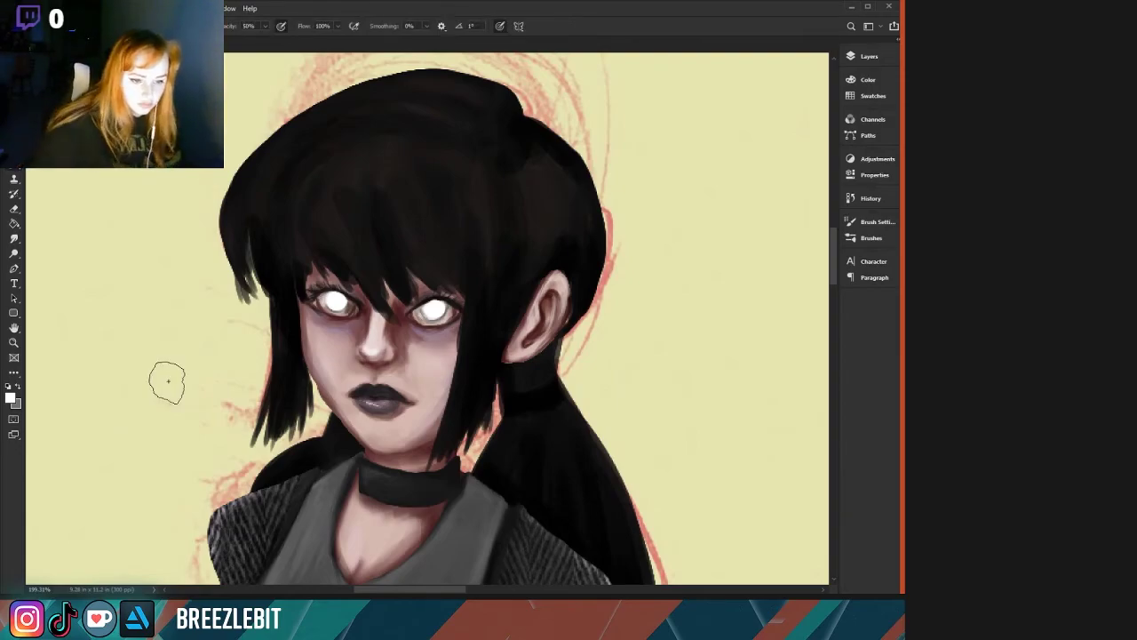
key("bracketleft")
key("bracketleft")
key("bracketleft")
key("bracketleft")
key("bracketleft")
left_click_drag(295, 234, 313, 298)
mouse_move(378, 304)
left_mouse_down()
mouse_move(339, 230)
mouse_move(402, 318)
mouse_move(305, 212)
mouse_move(371, 297)
mouse_move(309, 216)
mouse_move(337, 288)
left_mouse_up()
mouse_move(304, 217)
left_mouse_down()
mouse_move(321, 298)
mouse_move(304, 316)
left_mouse_up()
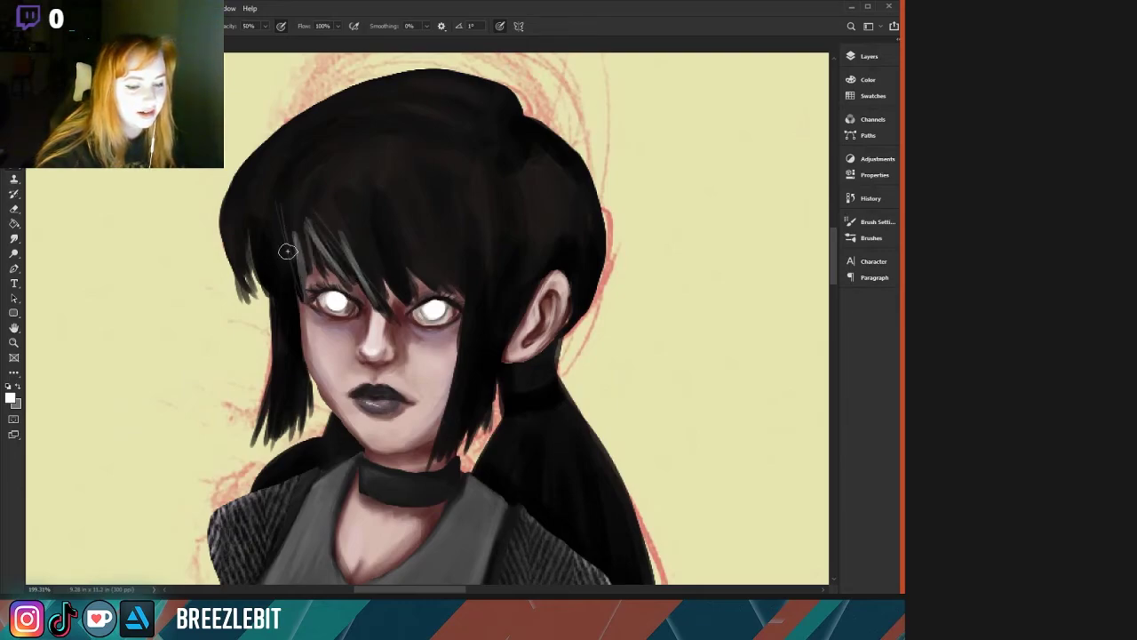
mouse_move(286, 252)
left_mouse_down()
mouse_move(293, 334)
mouse_move(255, 443)
left_mouse_up()
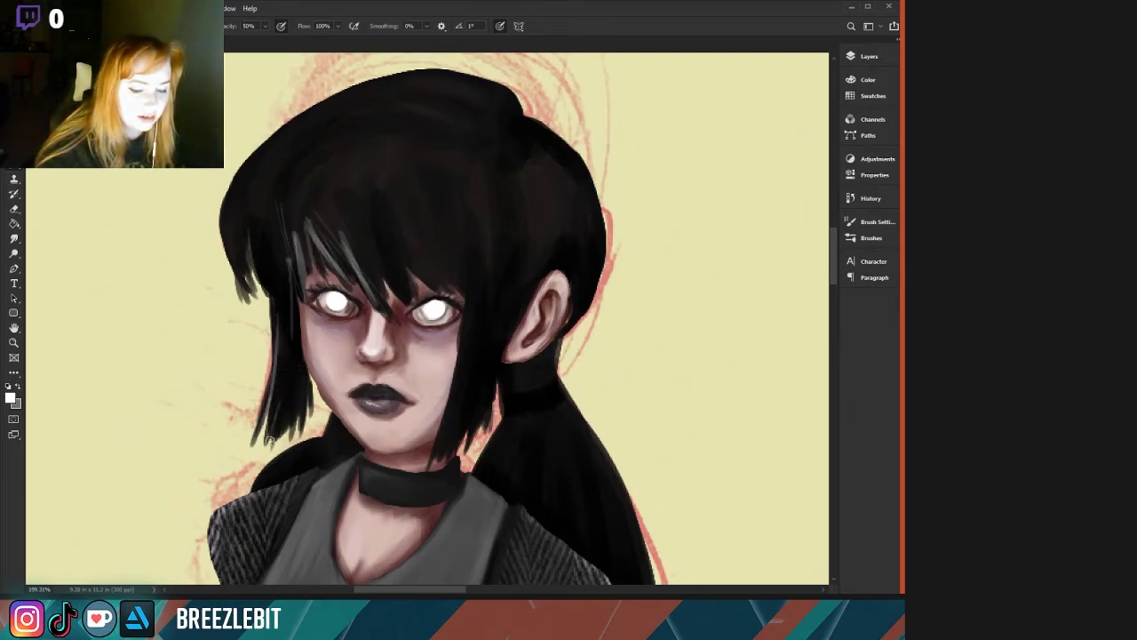
mouse_move(493, 302)
left_mouse_down()
mouse_move(477, 401)
mouse_move(471, 355)
mouse_move(469, 409)
left_mouse_up()
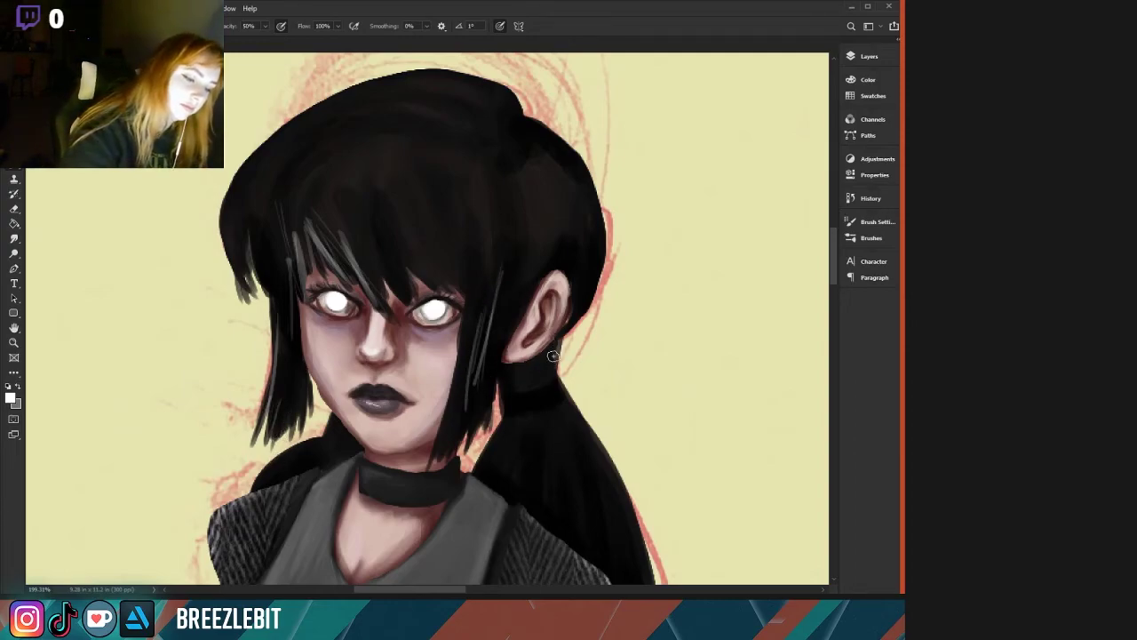
Paint white highlight strands on the hair above the ear and across the crown at 50% opacity.
mouse_move(538, 174)
left_mouse_down()
mouse_move(536, 246)
mouse_move(579, 238)
left_mouse_up()
left_click_drag(555, 158, 553, 243)
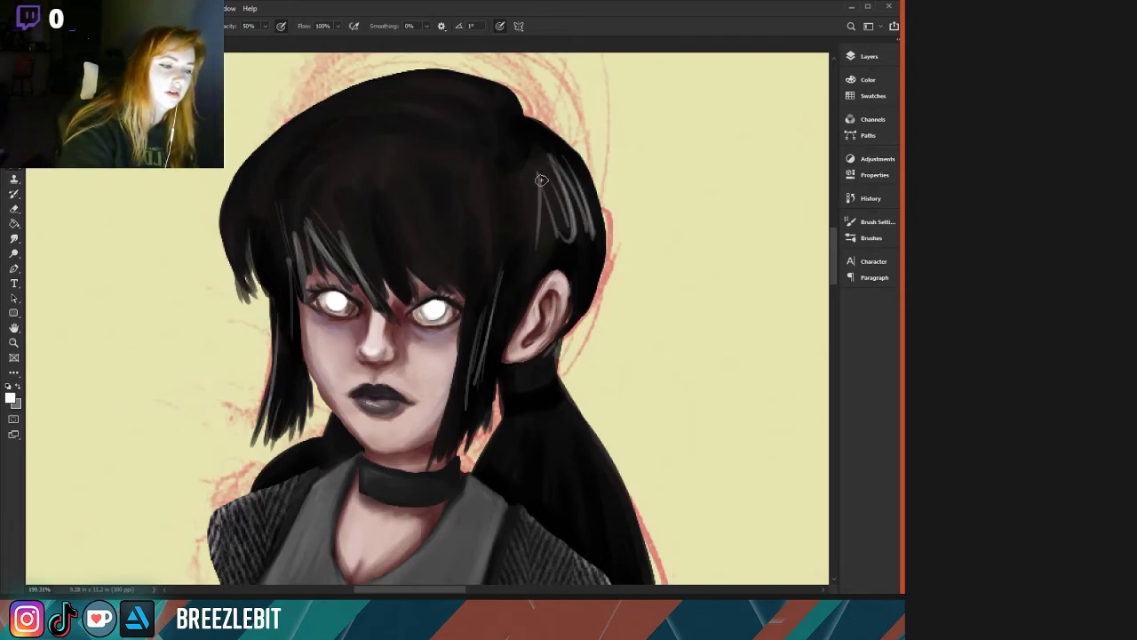
left_click_drag(541, 180, 538, 262)
mouse_move(533, 188)
left_mouse_down()
mouse_move(539, 225)
mouse_move(516, 292)
left_mouse_up()
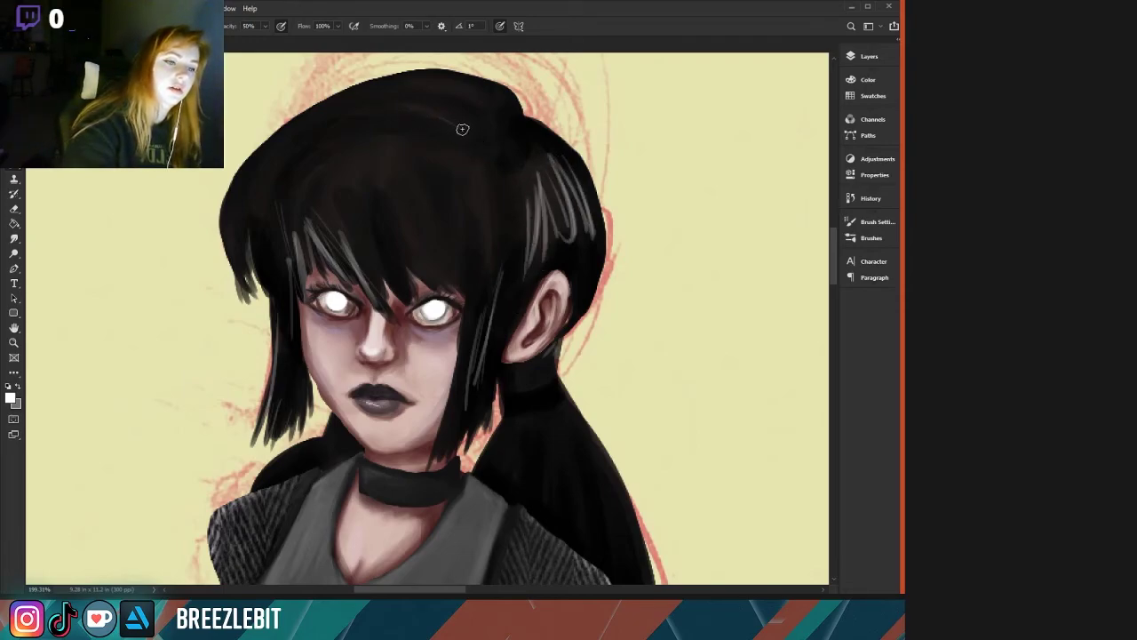
left_click_drag(469, 131, 327, 122)
mouse_move(399, 101)
left_mouse_down()
mouse_move(473, 122)
mouse_move(417, 82)
left_mouse_up()
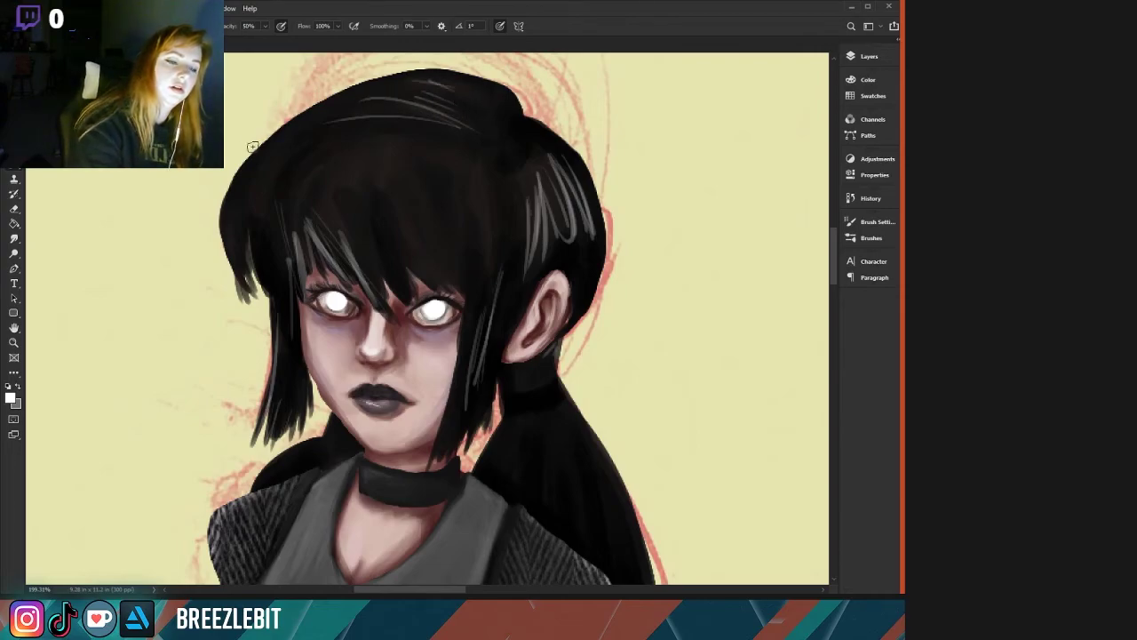
Paint curved white strands along the centre of the fringe and down the outer edge of the hair beside the face.
mouse_move(505, 257)
left_mouse_down()
mouse_move(360, 144)
mouse_move(444, 128)
mouse_move(348, 173)
mouse_move(357, 198)
mouse_move(367, 128)
mouse_move(368, 240)
left_mouse_up()
left_click_drag(358, 191, 368, 248)
mouse_move(384, 196)
left_mouse_down()
mouse_move(442, 303)
mouse_move(481, 290)
left_mouse_up()
left_click_drag(435, 222, 492, 376)
left_click_drag(360, 135, 329, 134)
mouse_move(356, 127)
left_mouse_down()
mouse_move(314, 198)
mouse_move(288, 156)
mouse_move(259, 213)
left_mouse_up()
left_click_drag(268, 151, 232, 231)
mouse_move(325, 131)
left_mouse_down()
mouse_move(290, 149)
mouse_move(232, 265)
left_mouse_up()
mouse_move(234, 198)
left_mouse_down()
mouse_move(237, 272)
mouse_move(250, 298)
left_mouse_up()
mouse_move(223, 238)
left_mouse_down()
mouse_move(242, 297)
mouse_move(241, 284)
mouse_move(289, 322)
left_mouse_up()
left_click_drag(254, 243, 305, 331)
left_click_drag(271, 277, 298, 322)
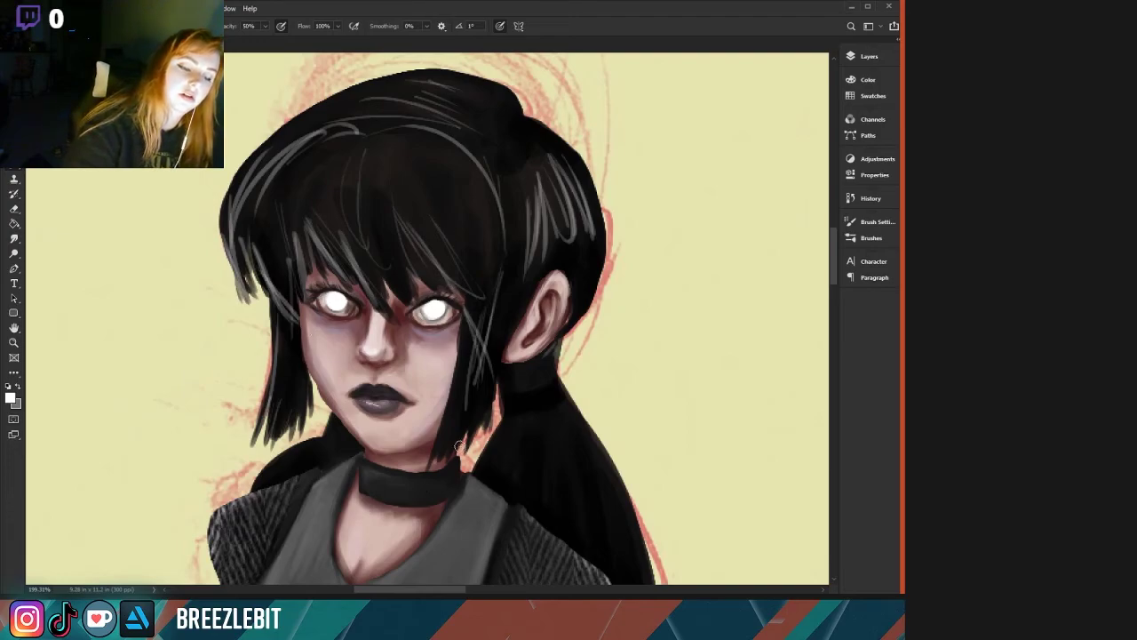
Add white highlight strands to the ponytail and compare the hair with the whole illustration.
left_click_drag(283, 455, 197, 461)
left_click_drag(424, 267, 411, 346)
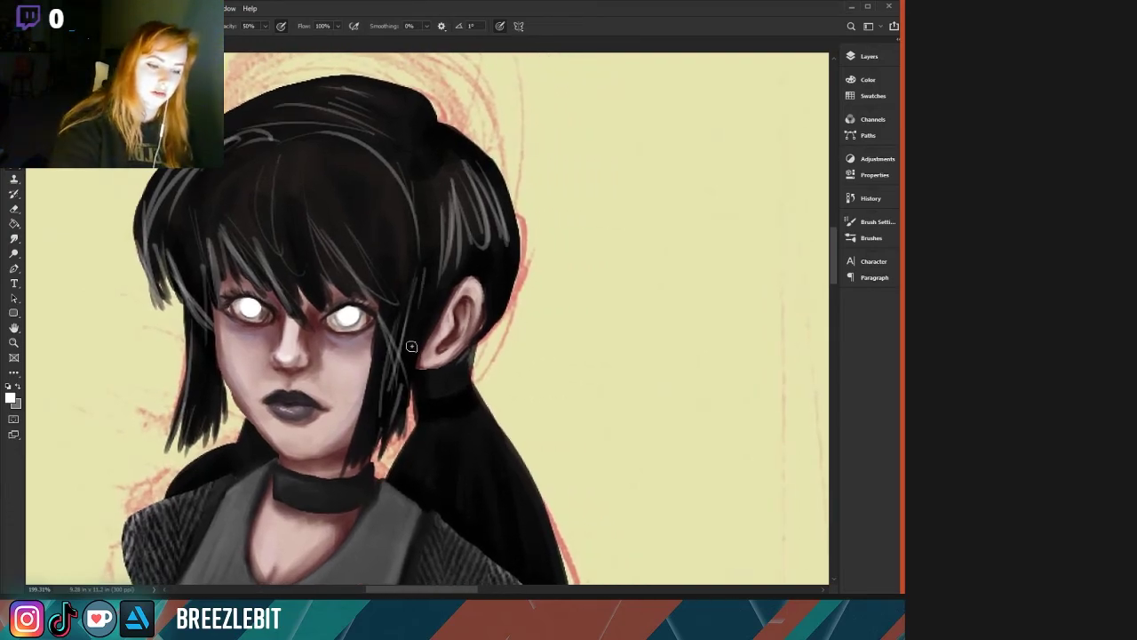
left_click_drag(439, 241, 417, 358)
key("ctrl+space")
mouse_move(189, 356)
left_mouse_down()
mouse_move(167, 356)
mouse_move(102, 292)
left_mouse_up()
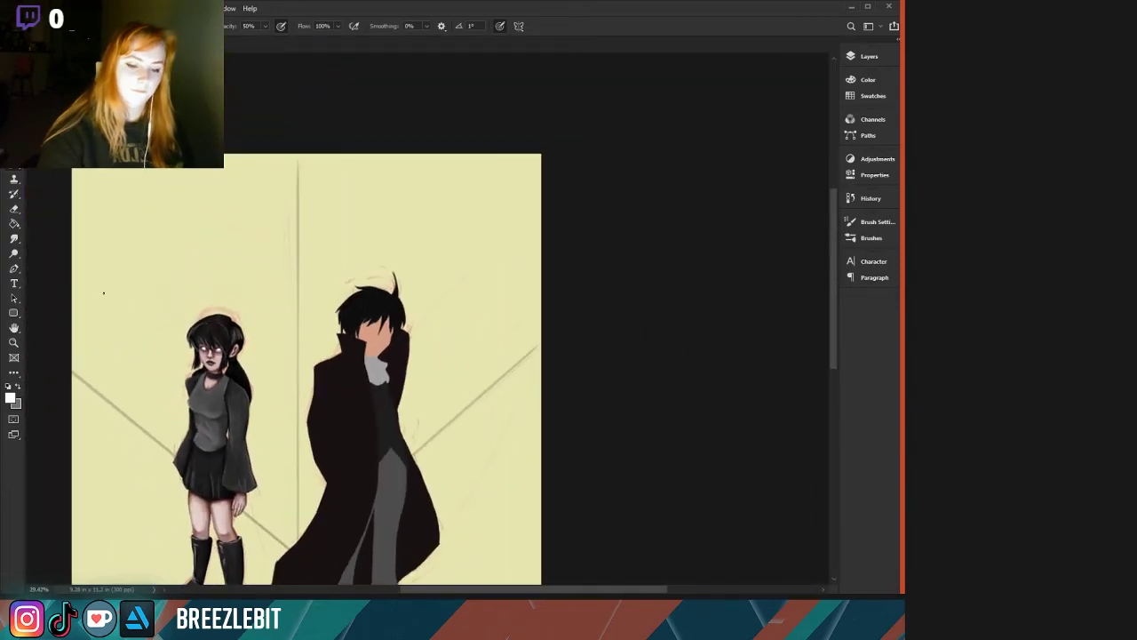
left_click_drag(167, 359, 213, 368)
scroll(174, 366, "up", 3)
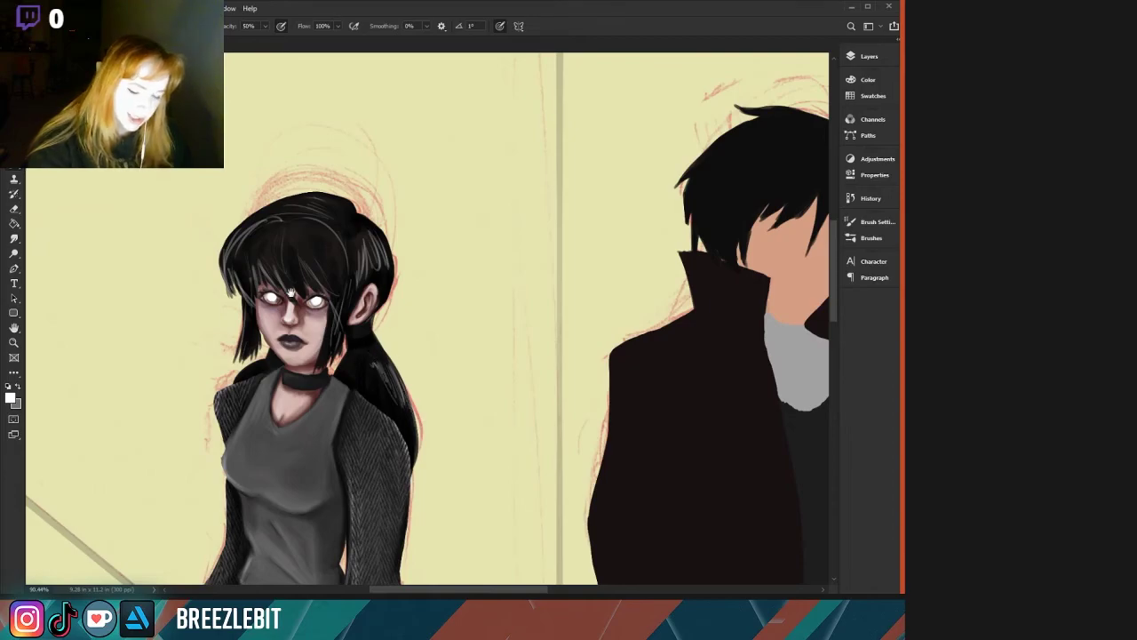
scroll(144, 293, "down", 3)
scroll(142, 285, "down", 2)
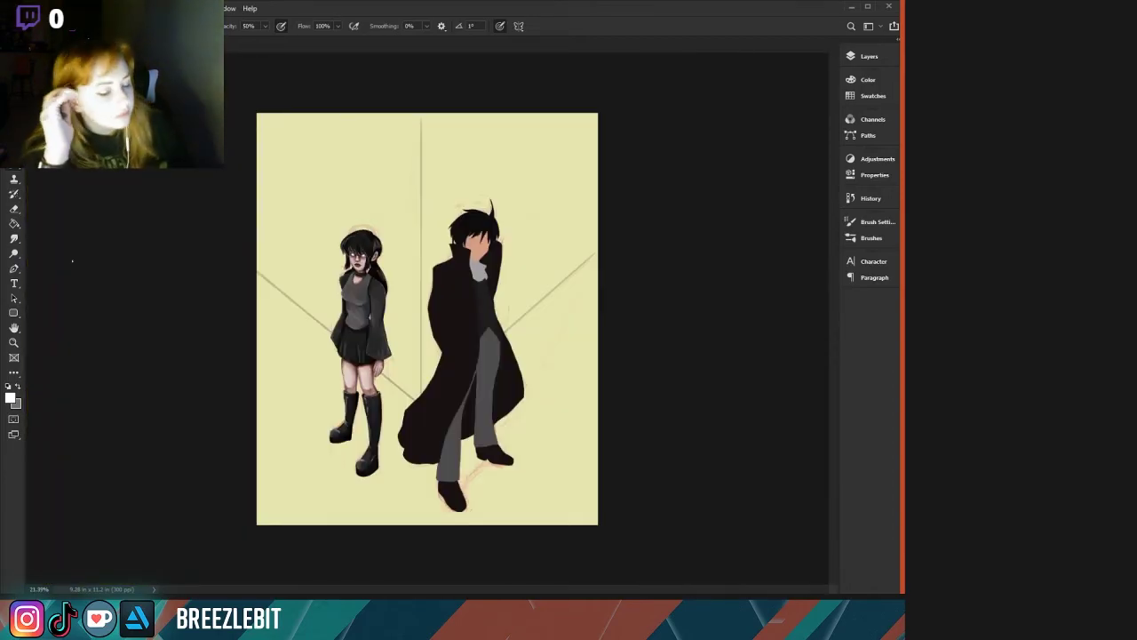
scroll(302, 414, "up", 5)
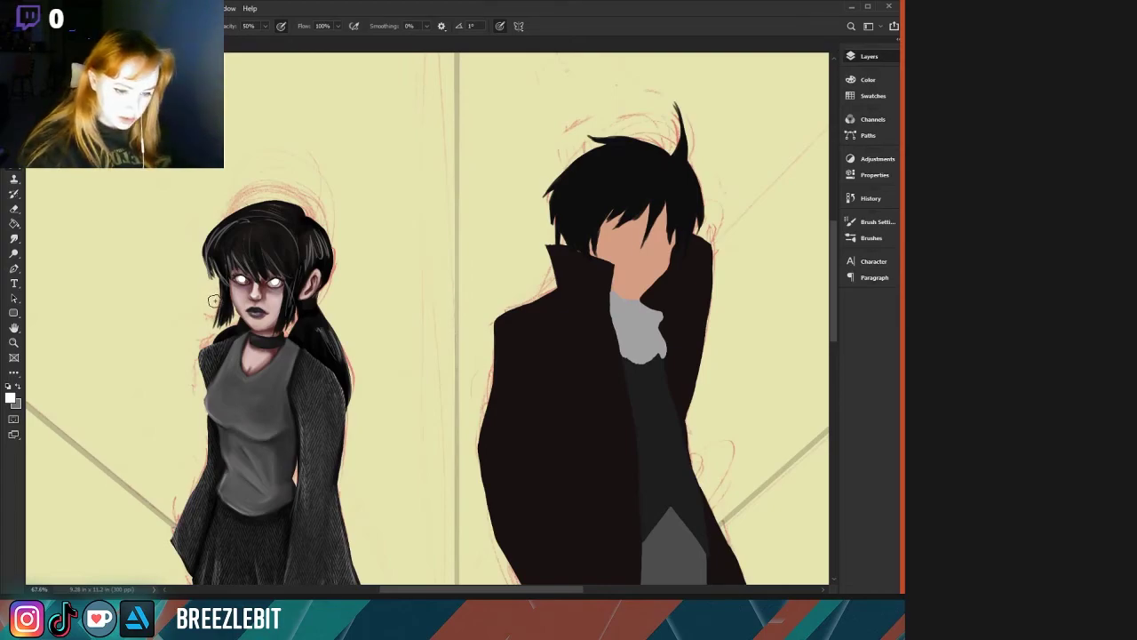
Tone down the highlights on the ponytail and back of the head with an enlarged brush at 25% opacity, using sampled dark hair colours.
key("x")
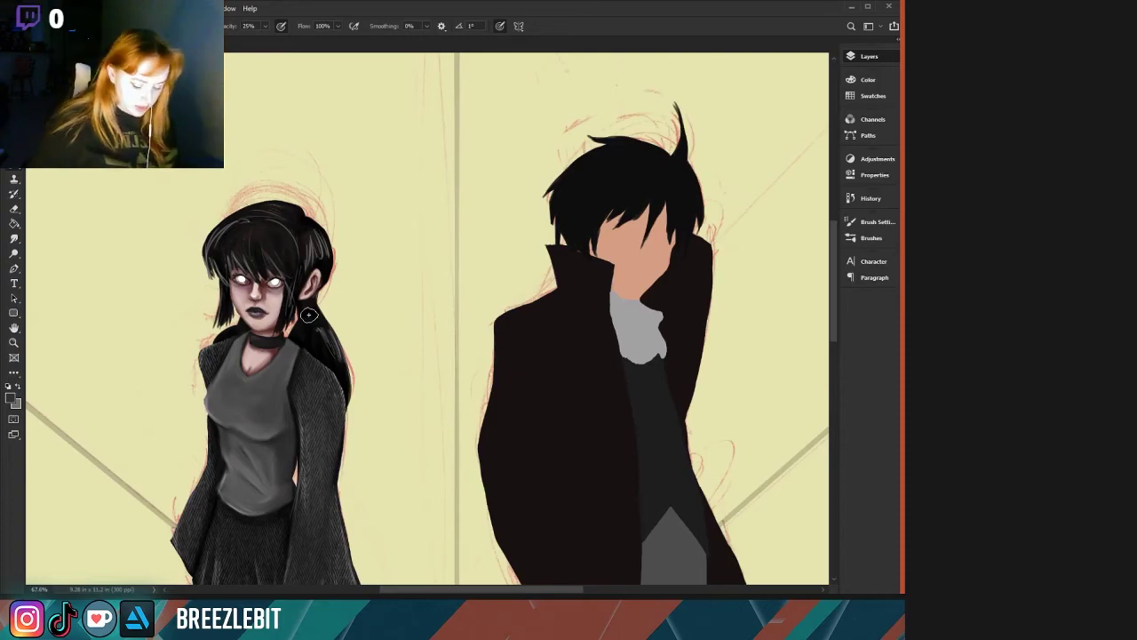
key("bracketright")
key("bracketright")
key("bracketright")
left_click(320, 332, "alt")
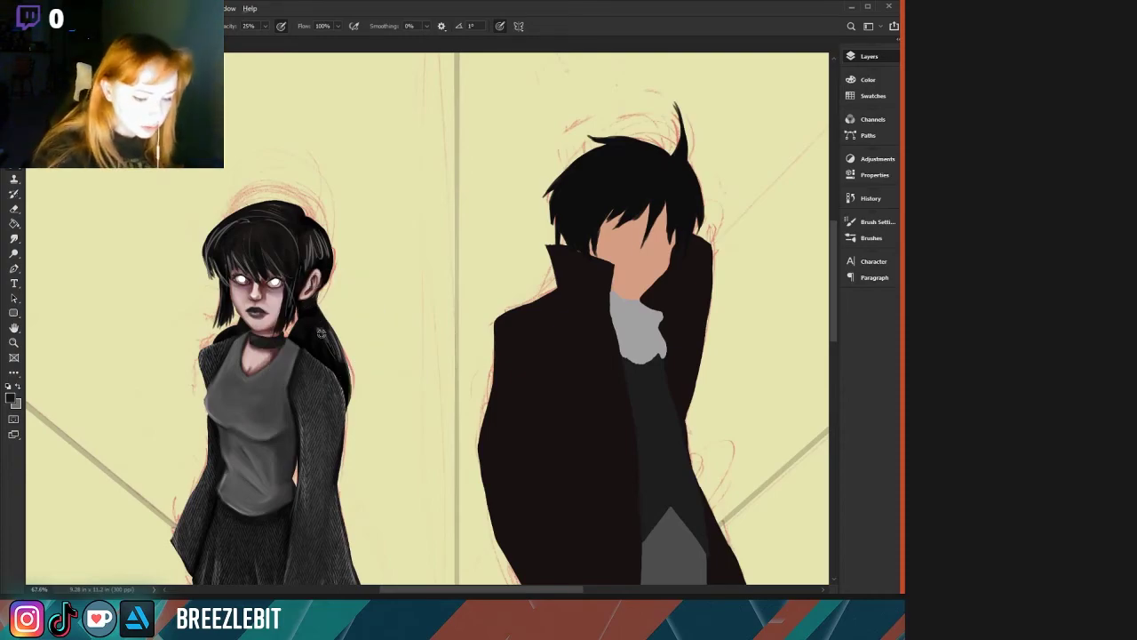
mouse_move(335, 358)
left_mouse_down()
mouse_move(313, 318)
mouse_move(318, 336)
mouse_move(301, 340)
left_mouse_up()
left_click(312, 255, "alt")
mouse_move(307, 227)
left_mouse_down()
mouse_move(305, 267)
mouse_move(310, 241)
mouse_move(321, 244)
mouse_move(309, 240)
mouse_move(320, 277)
mouse_move(291, 246)
left_mouse_up()
Reset the colours to black and white and darken the crown and fringe highlights with black at 25% opacity, reducing the brush size.
left_click(8, 387)
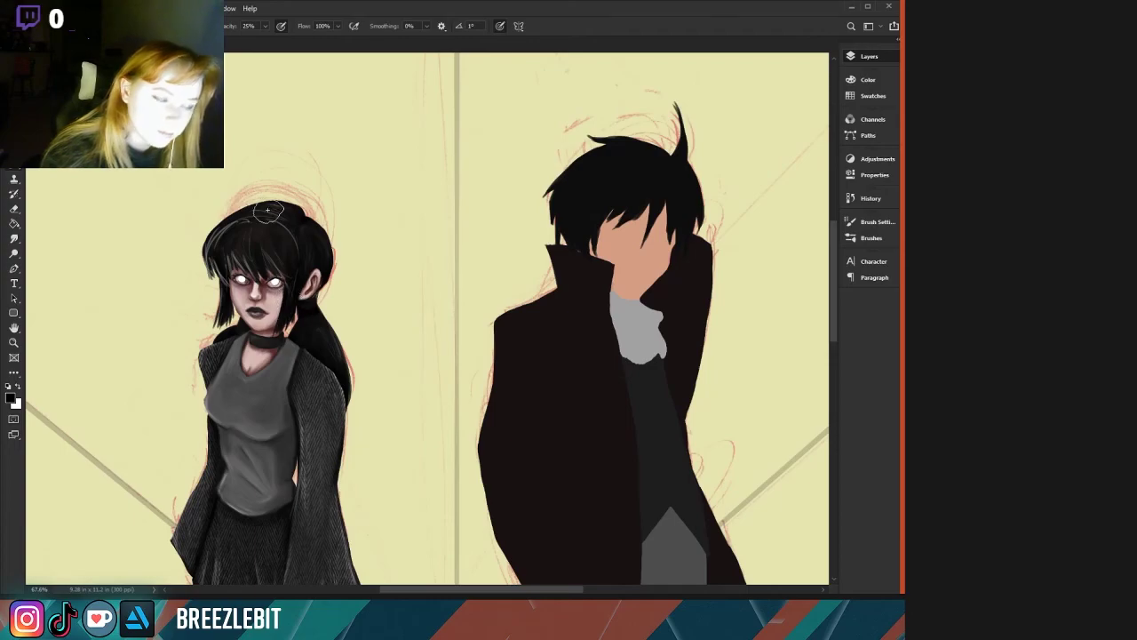
left_click(713, 120)
left_click(715, 124)
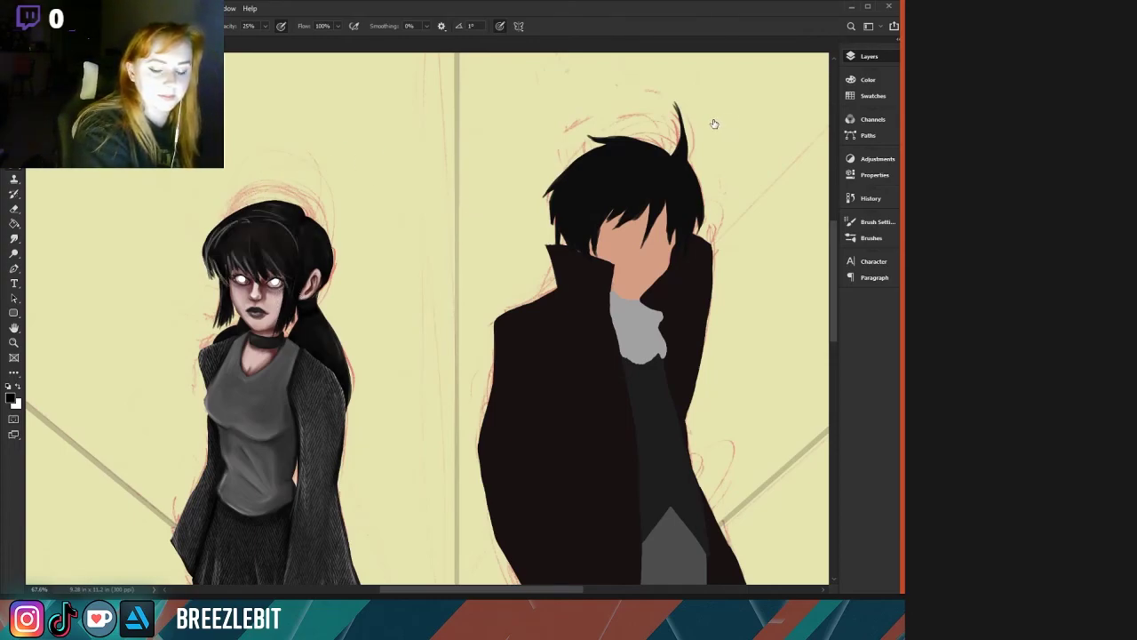
left_click(714, 125)
left_click(711, 127)
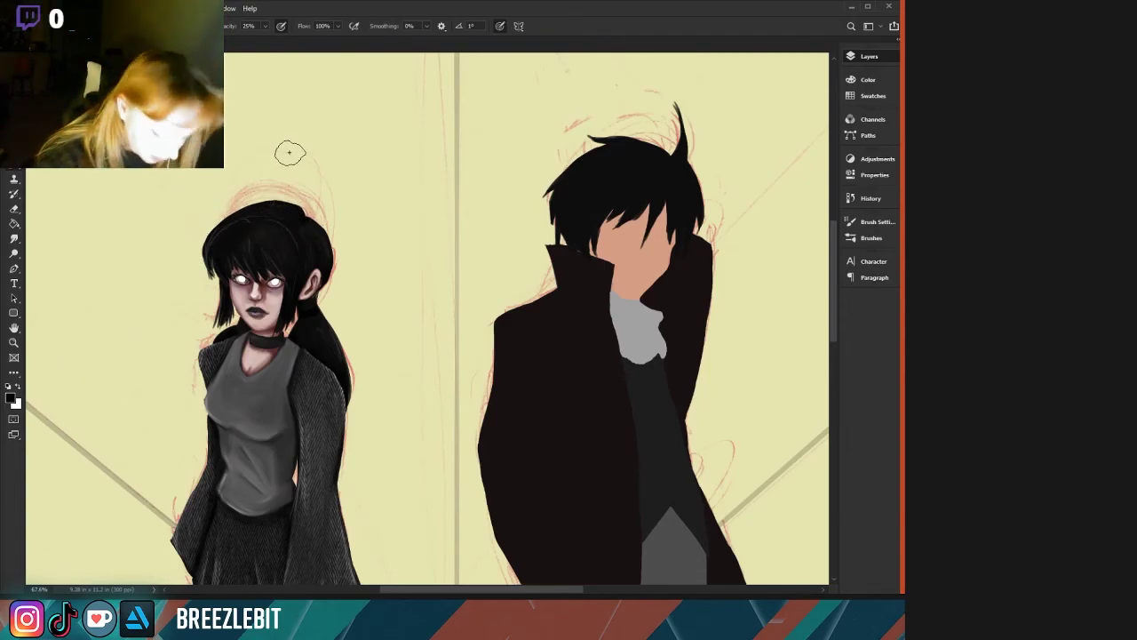
key("bracketleft")
key("bracketleft")
key("bracketleft")
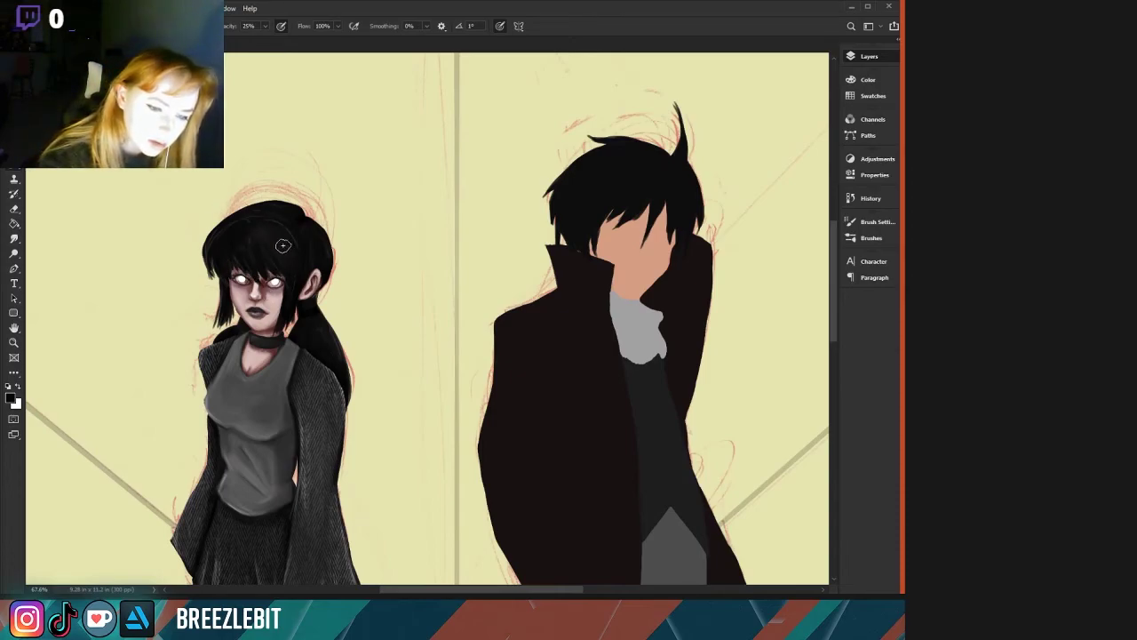
Add small, faint white highlights to the girl's hair and ponytail at 25% opacity and check the full illustration.
key("x")
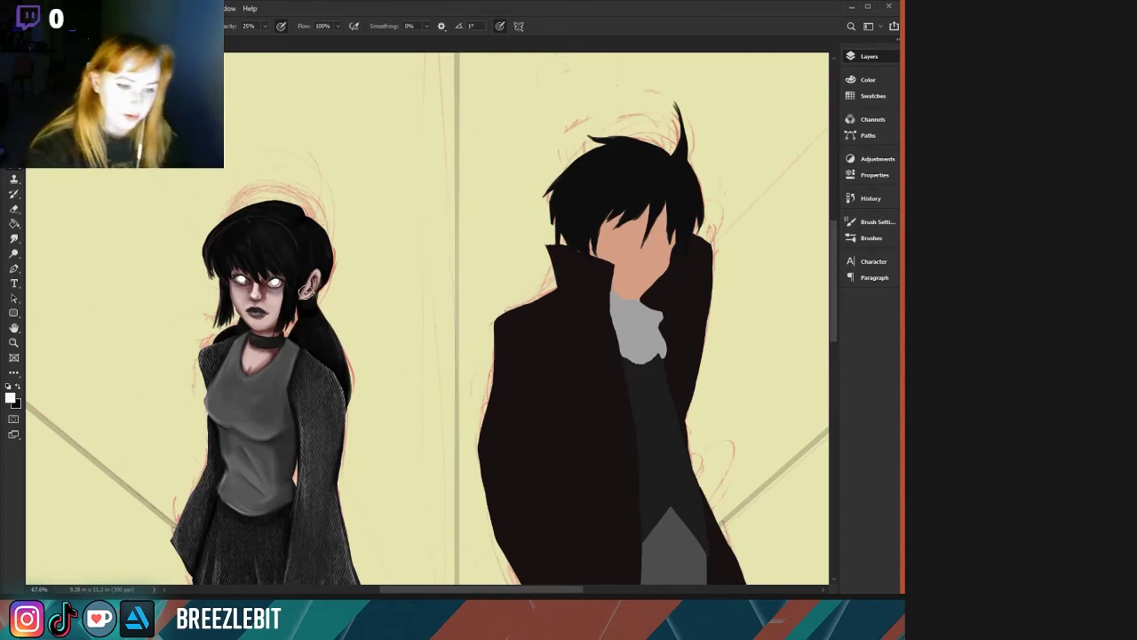
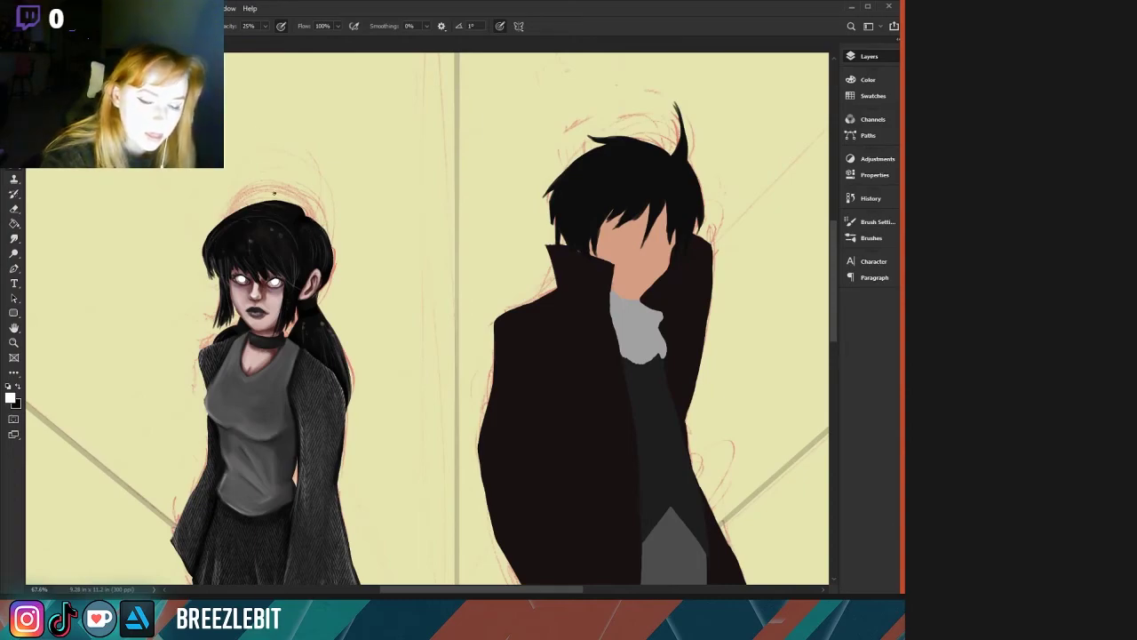
scroll(159, 208, "down", 5)
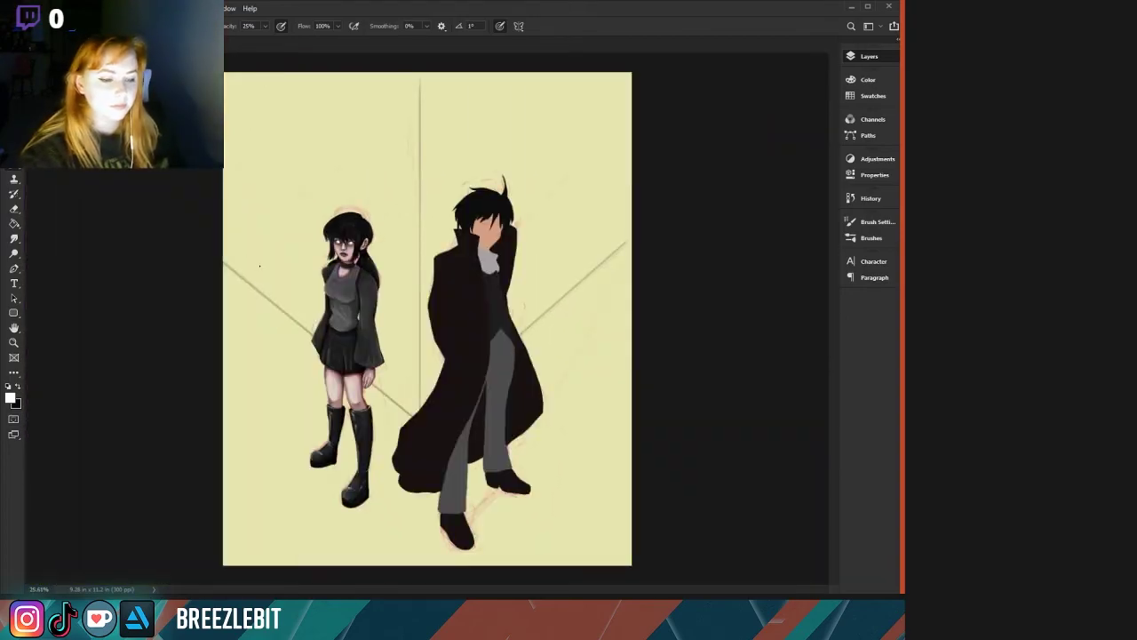
Reset the colours to black and white, set the brush opacity to 100% and check the girl's sleeves, skirt and head.
scroll(272, 316, "up", 2)
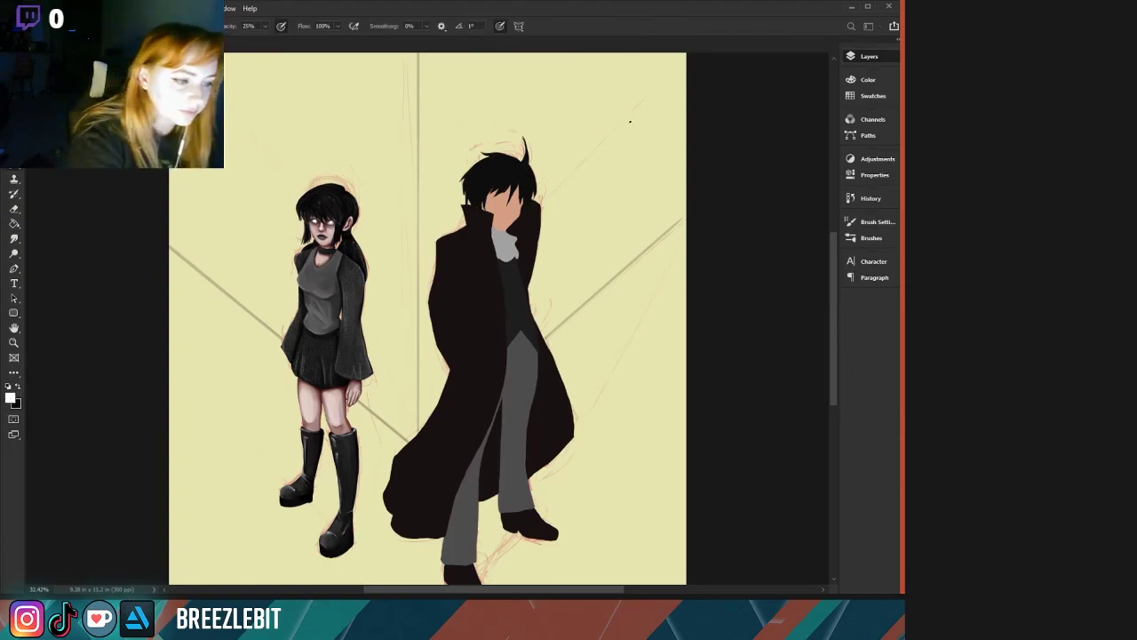
left_click(8, 387)
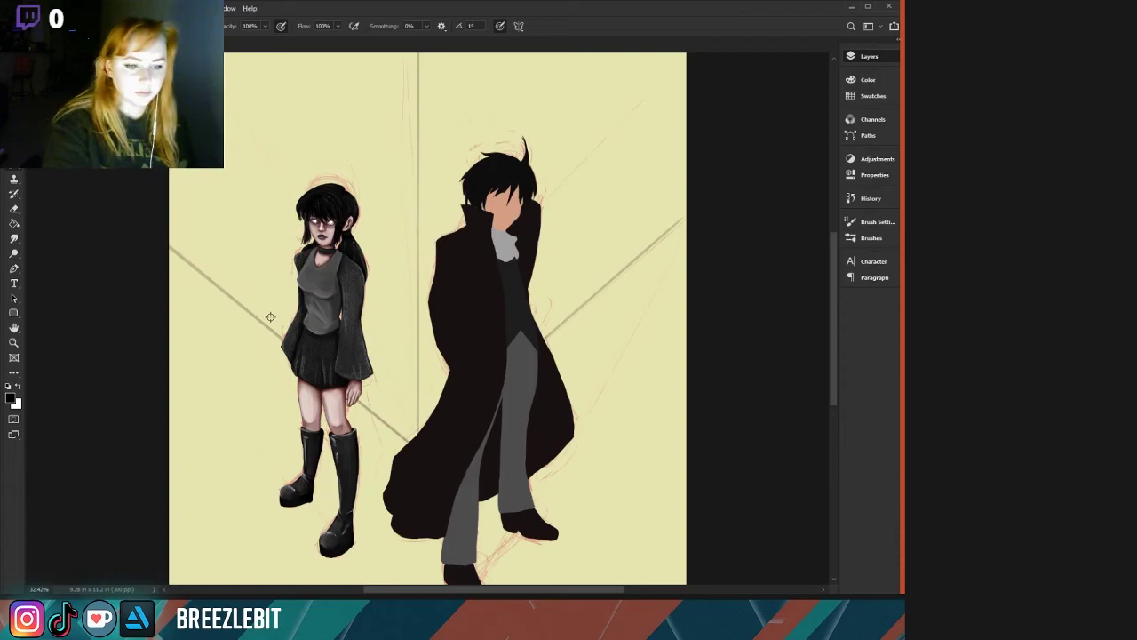
left_click(353, 329, "alt")
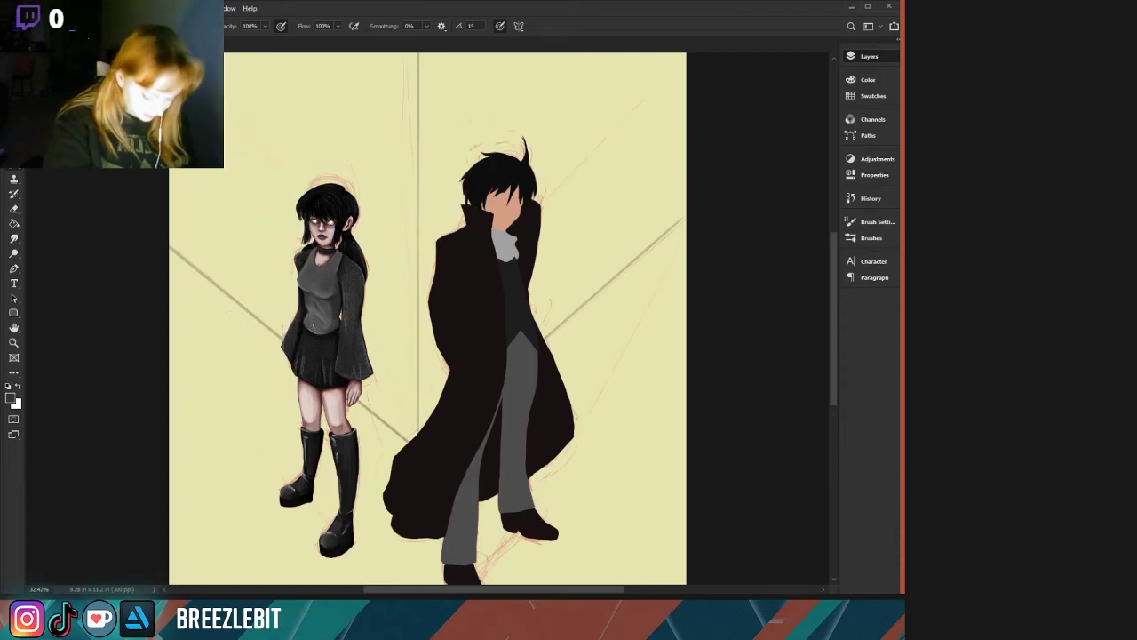
left_click(258, 330)
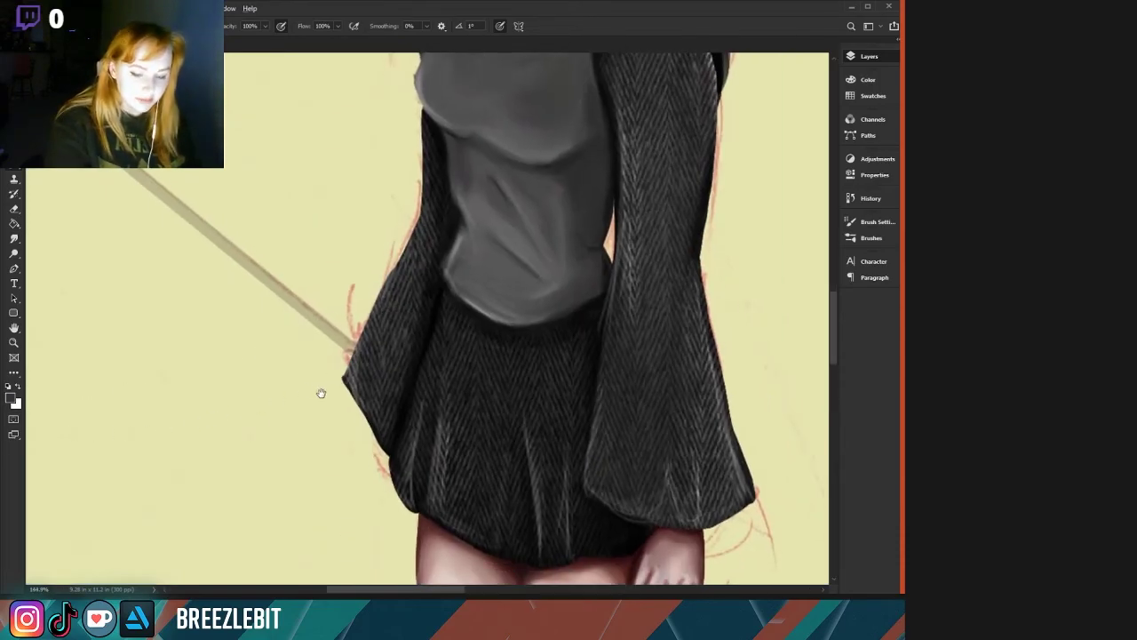
key("s")
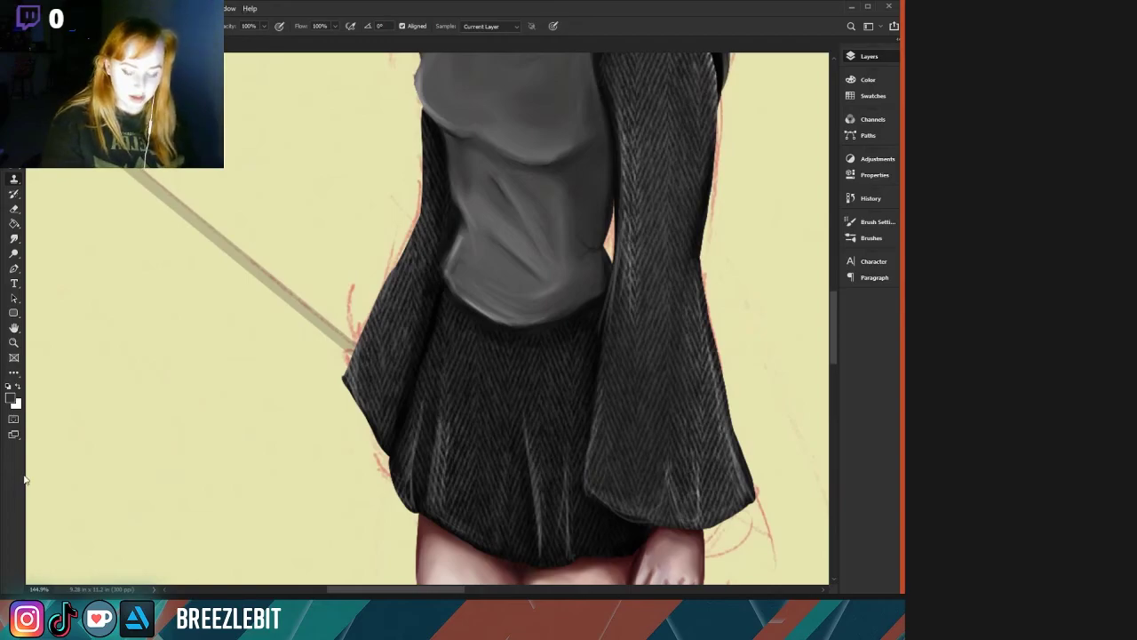
key("b")
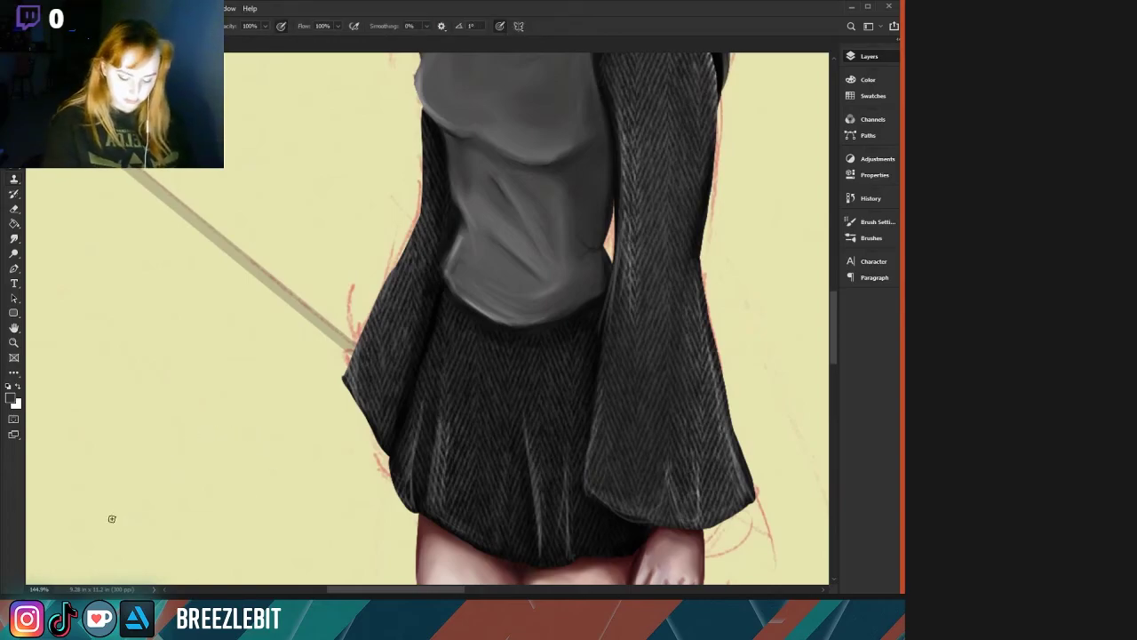
key("d")
left_click_drag(377, 348, 371, 219)
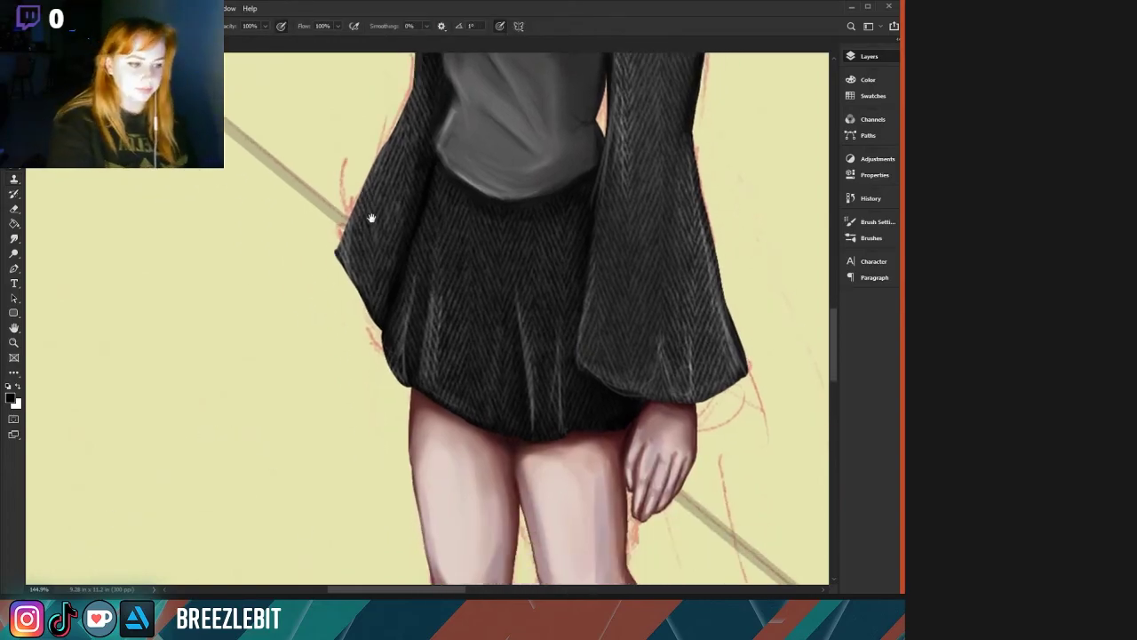
left_click_drag(497, 71, 282, 515)
left_click_drag(367, 286, 272, 518)
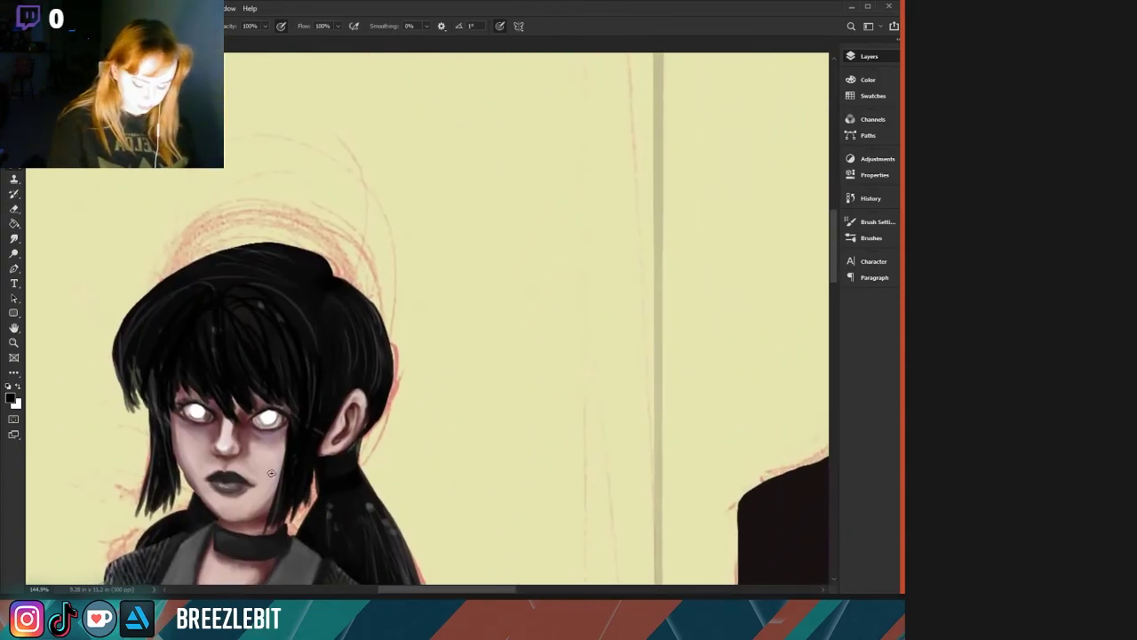
Blend the highlights on the girl's crown and fringe with the Smudge tool at 50% strength.
left_click(13, 238)
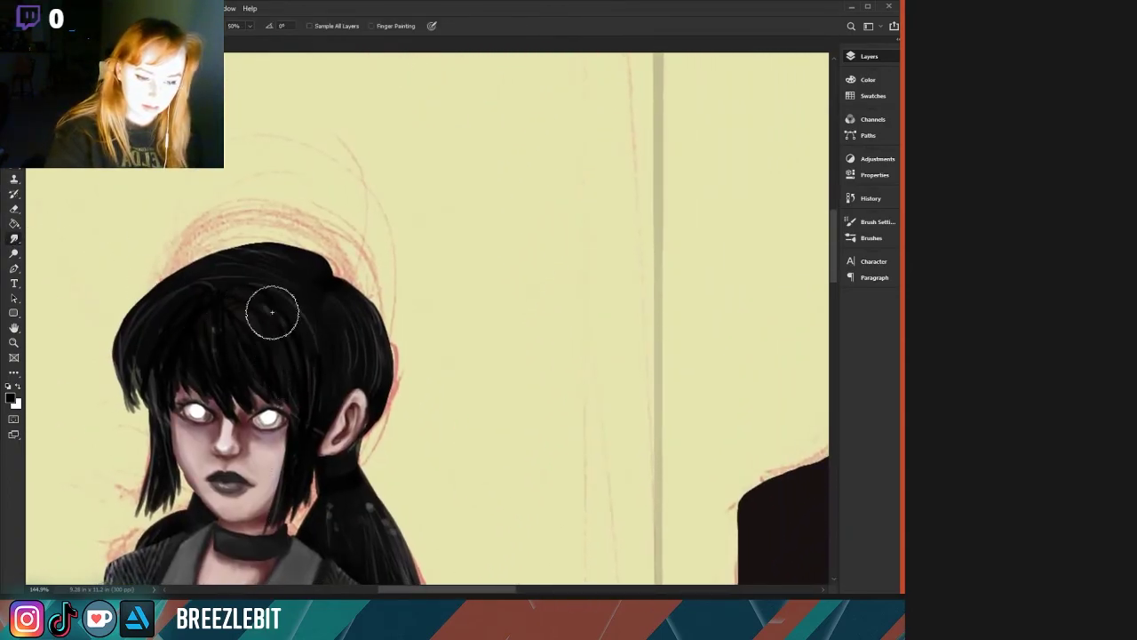
mouse_move(267, 295)
left_mouse_down()
mouse_move(278, 353)
mouse_move(243, 383)
left_mouse_up()
mouse_move(214, 312)
left_mouse_down()
mouse_move(216, 386)
mouse_move(192, 308)
mouse_move(174, 398)
left_mouse_up()
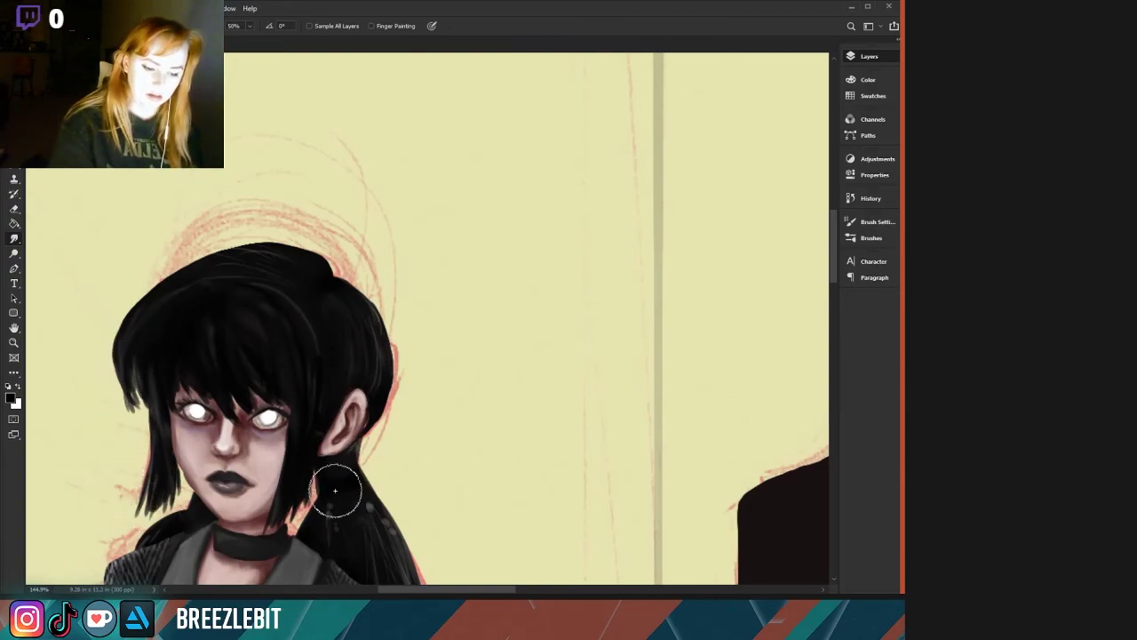
scroll(124, 456, "down", 5)
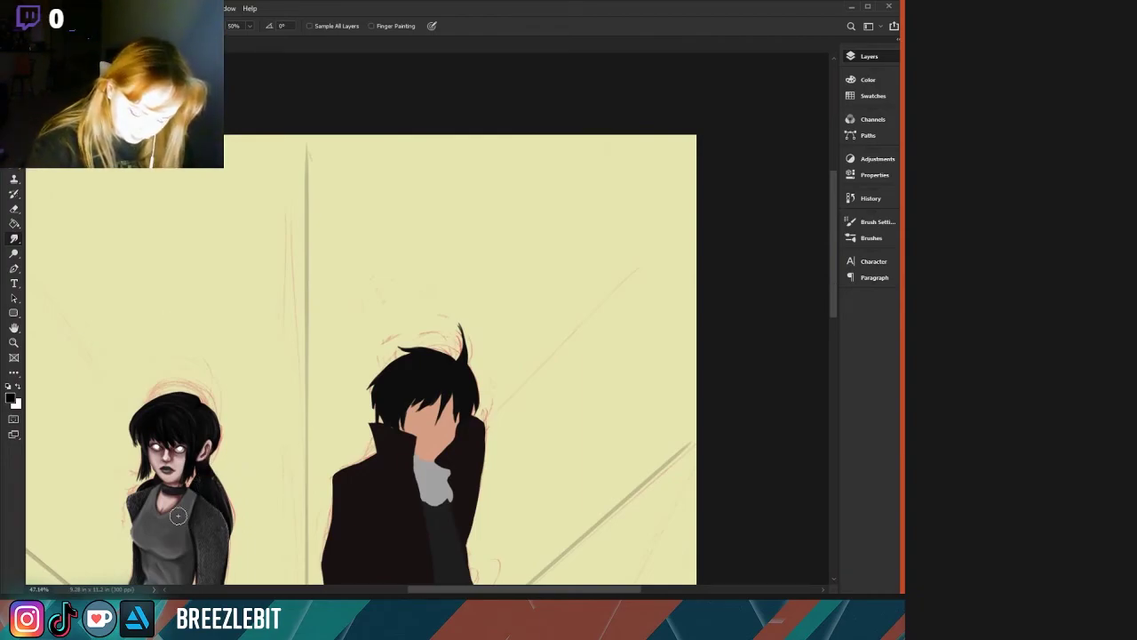
Paint black strands over the ponytail highlights with the brush at 100% opacity and check the full illustration.
key("b")
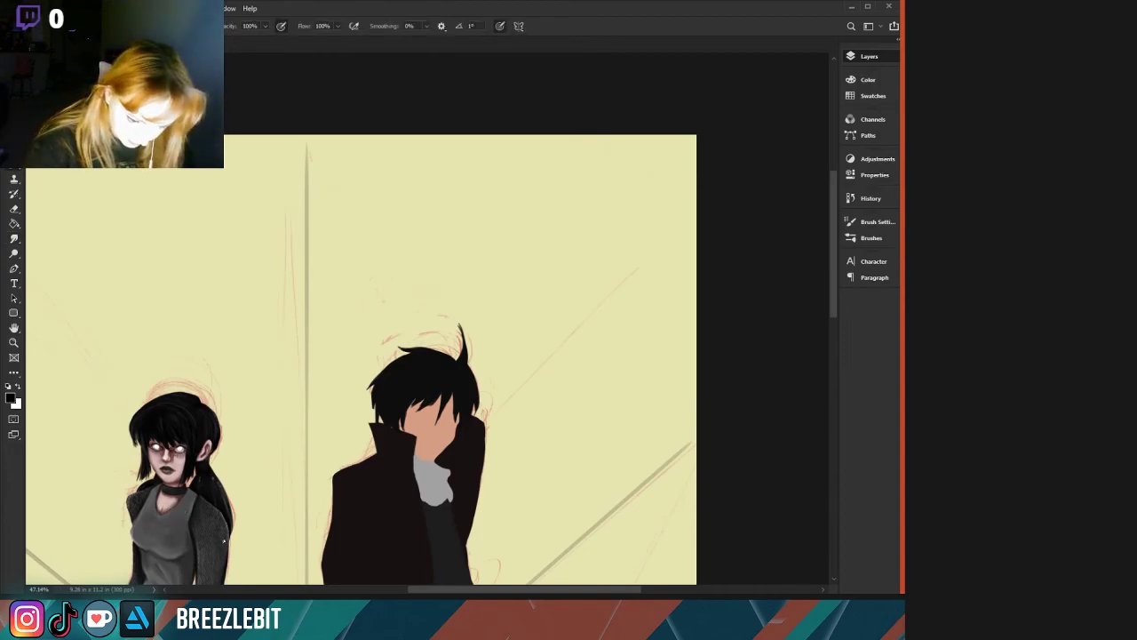
scroll(185, 529, "up", 3)
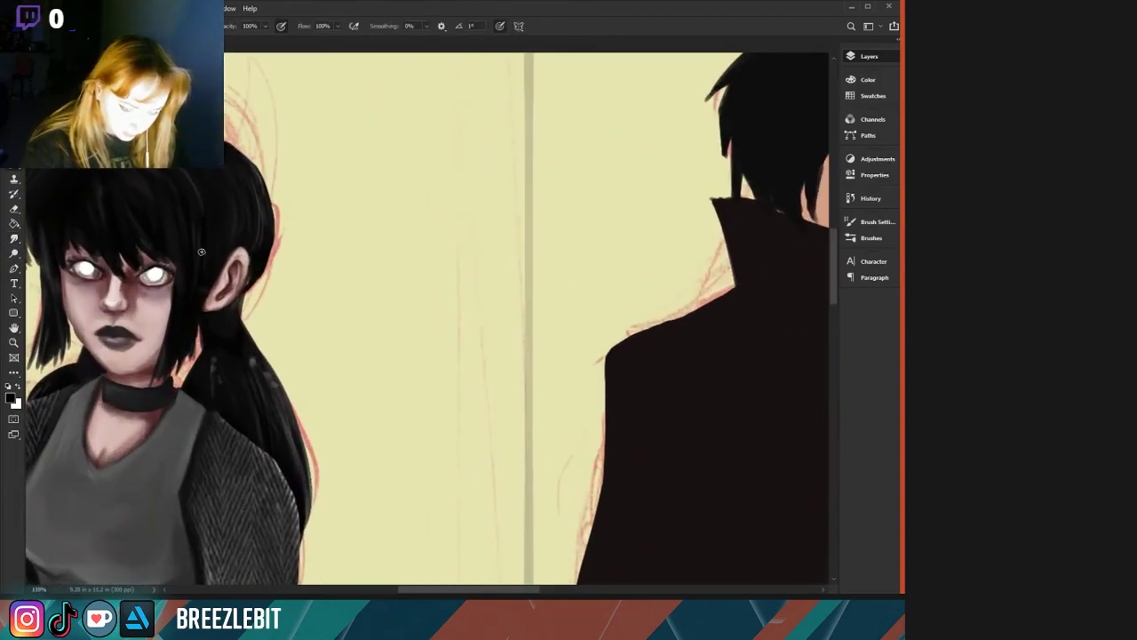
left_click_drag(239, 363, 268, 448)
left_click_drag(272, 405, 285, 465)
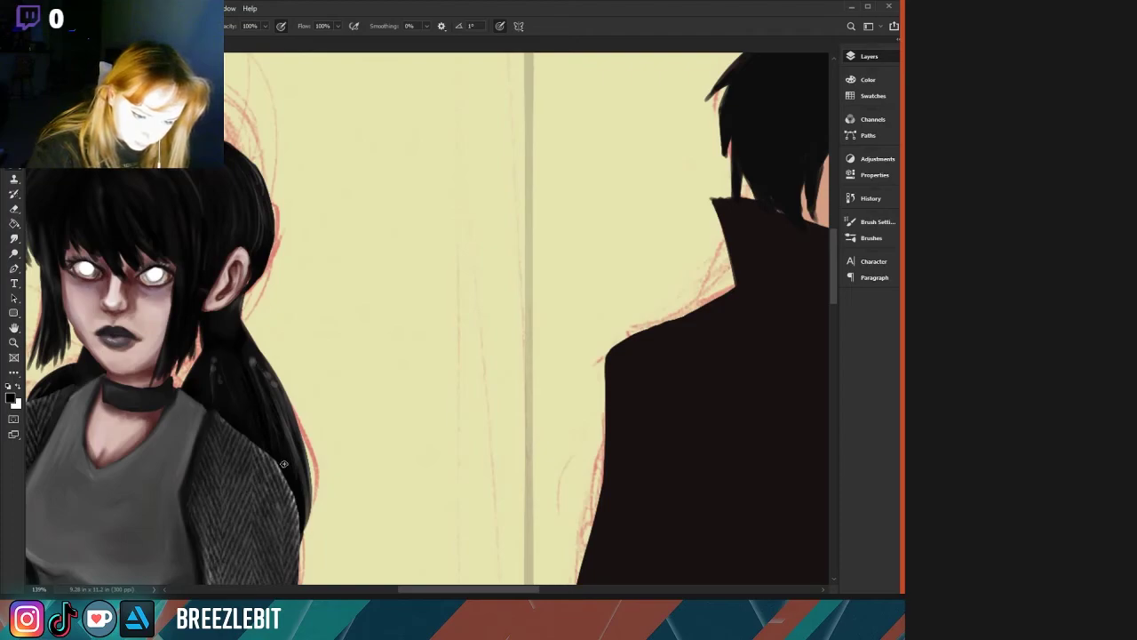
mouse_move(273, 405)
left_mouse_down()
mouse_move(295, 473)
mouse_move(274, 416)
mouse_move(229, 357)
left_mouse_up()
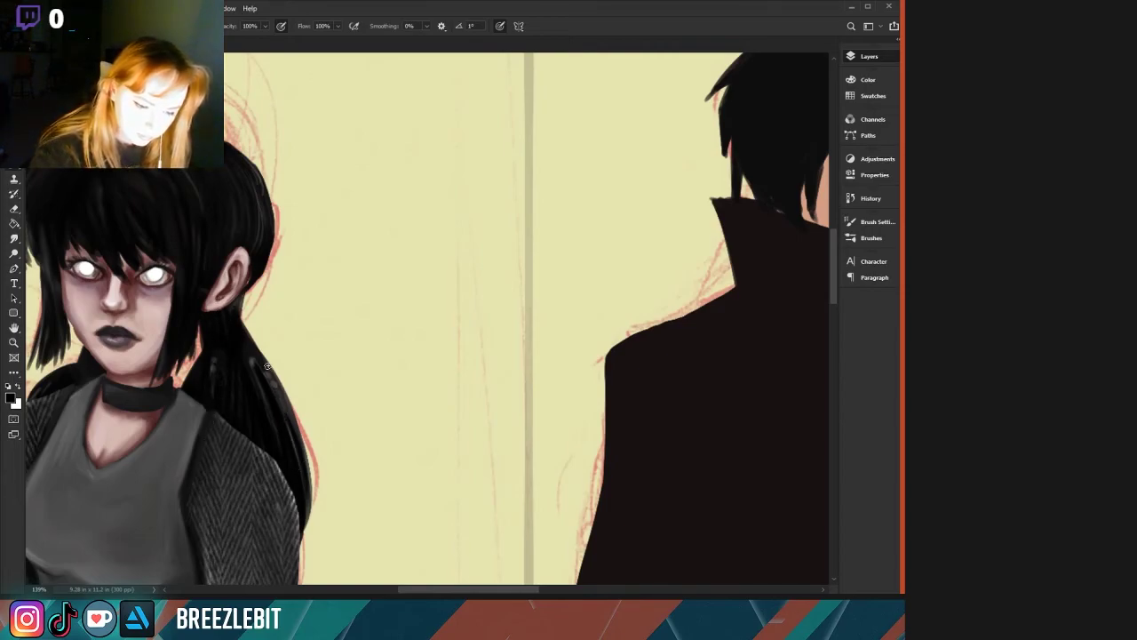
left_click_drag(258, 349, 313, 530)
left_click_drag(228, 390, 273, 520)
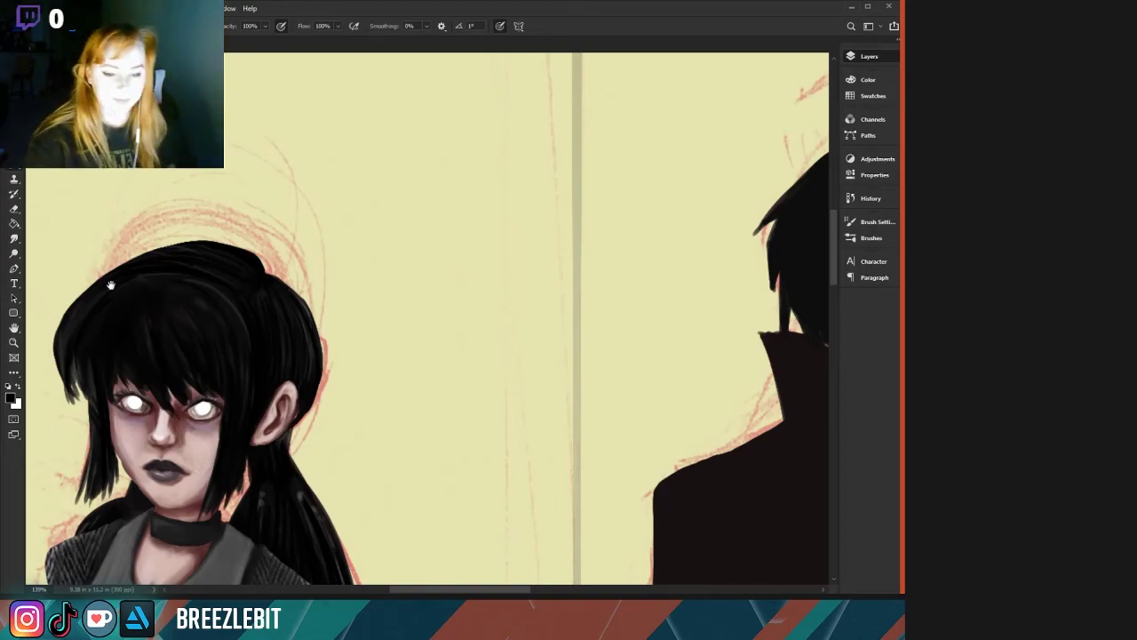
left_click_drag(112, 341, 46, 307)
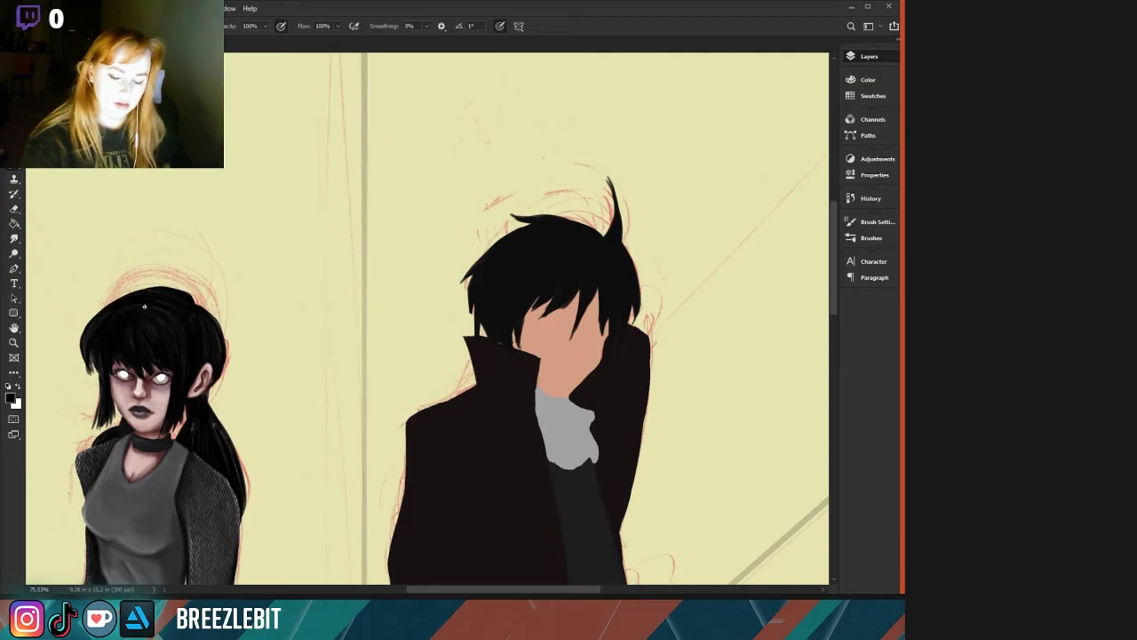
scroll(87, 406, "down", 6)
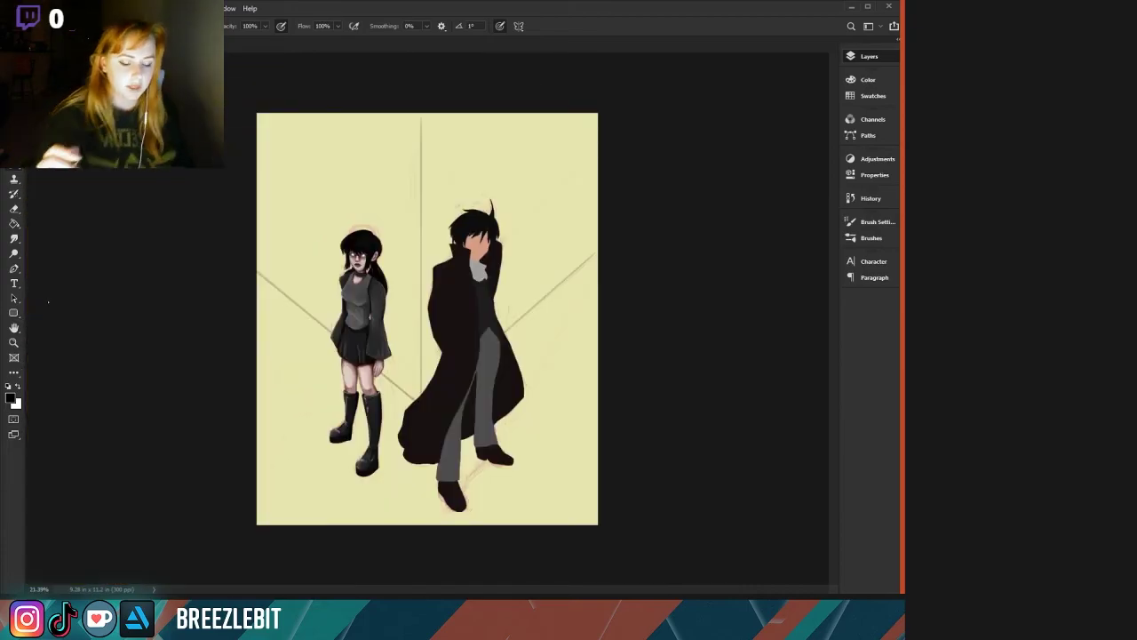
Hide the red sketch, the yellow background and the white background so the figures stand on transparency.
scroll(336, 480, "up", 4)
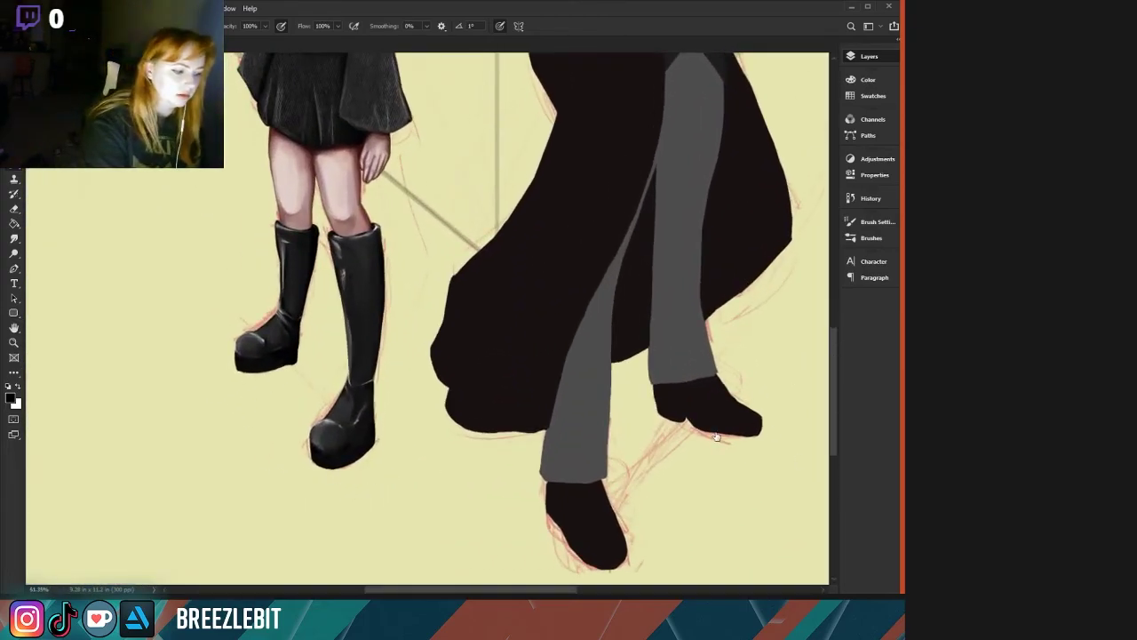
key("ctrl+comma")
left_click_drag(339, 346, 420, 489)
mouse_move(241, 254)
left_mouse_down()
mouse_move(324, 399)
mouse_move(293, 448)
left_mouse_up()
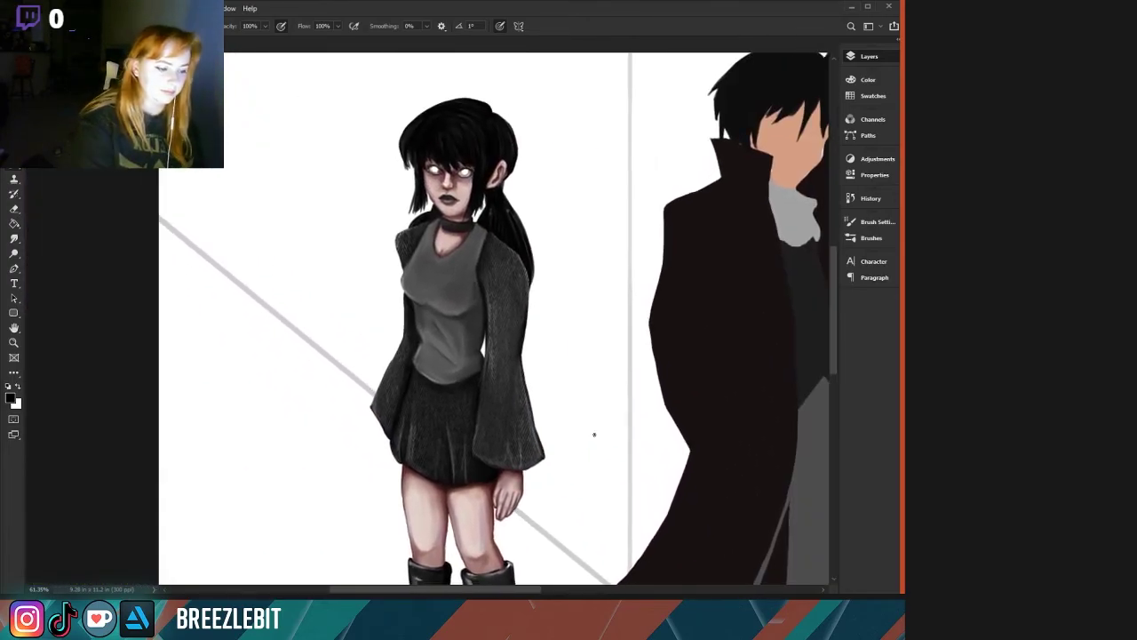
key("ctrl+comma")
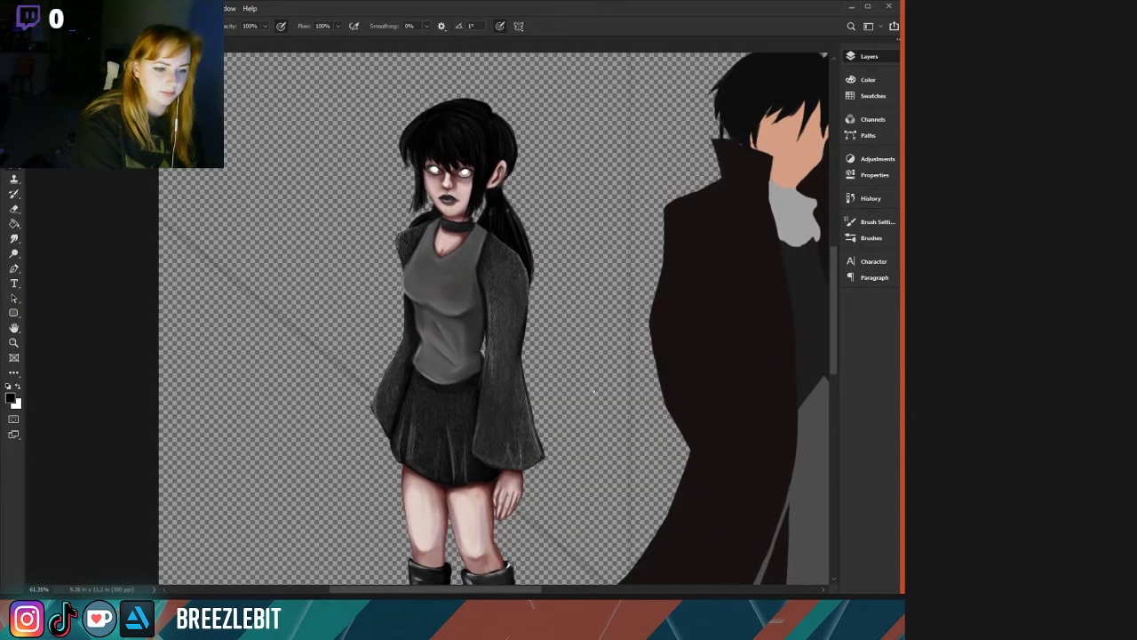
Paint dark grey strands over the girl's fringe and side locks at 100% opacity and review both figures.
left_click_drag(305, 384, 347, 380)
left_click_drag(413, 327, 205, 553)
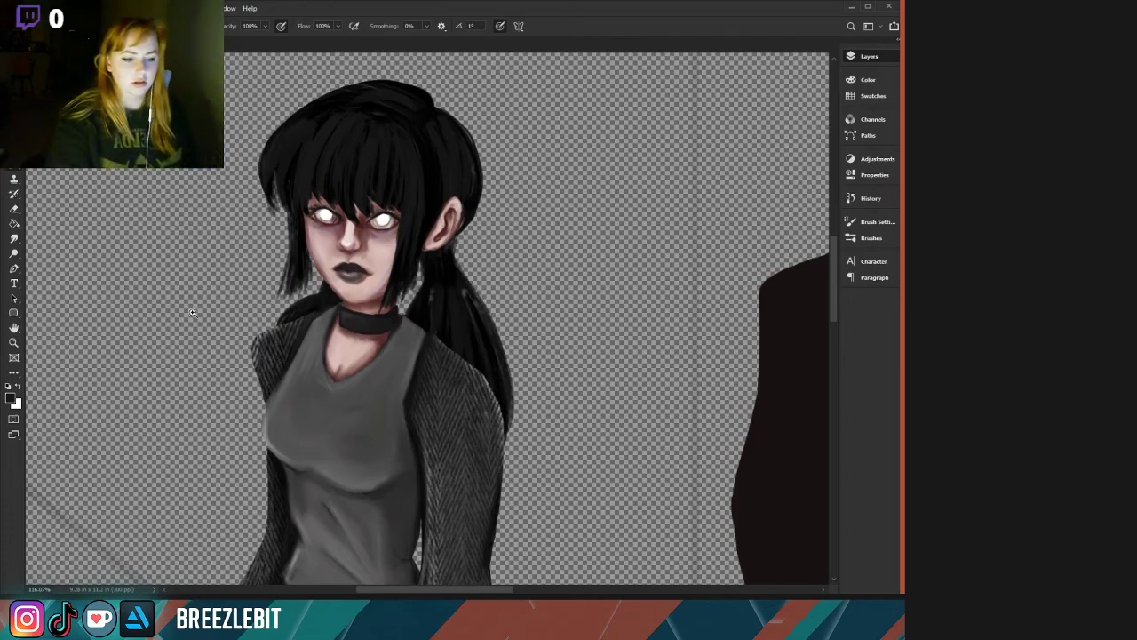
left_click_drag(192, 311, 141, 351)
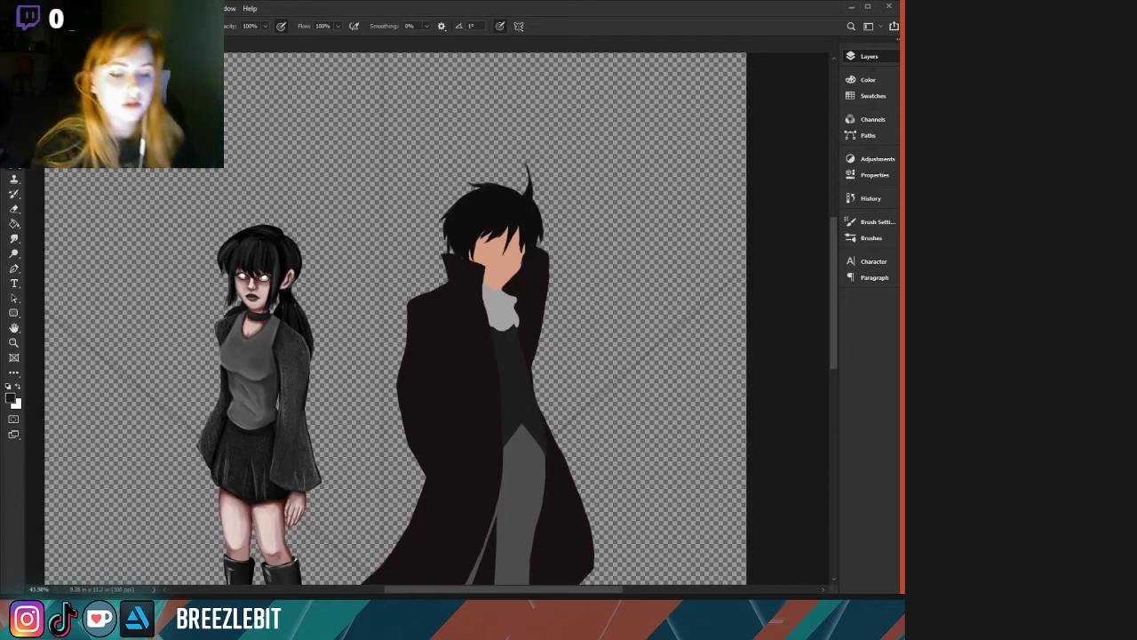
scroll(79, 271, "down", 3)
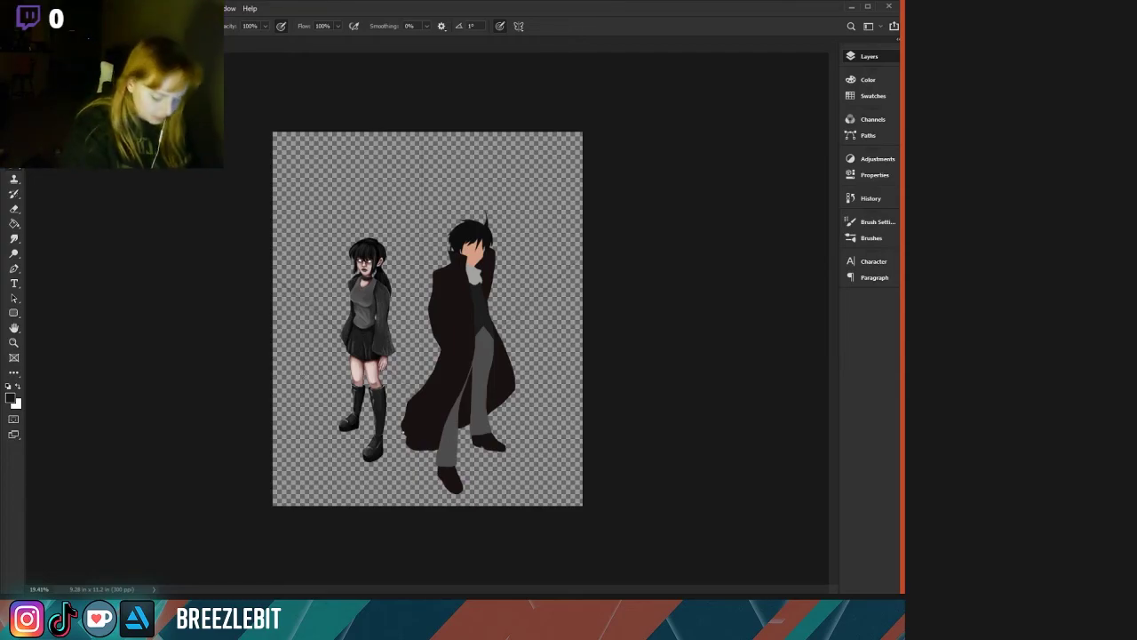
scroll(360, 359, "up", 4)
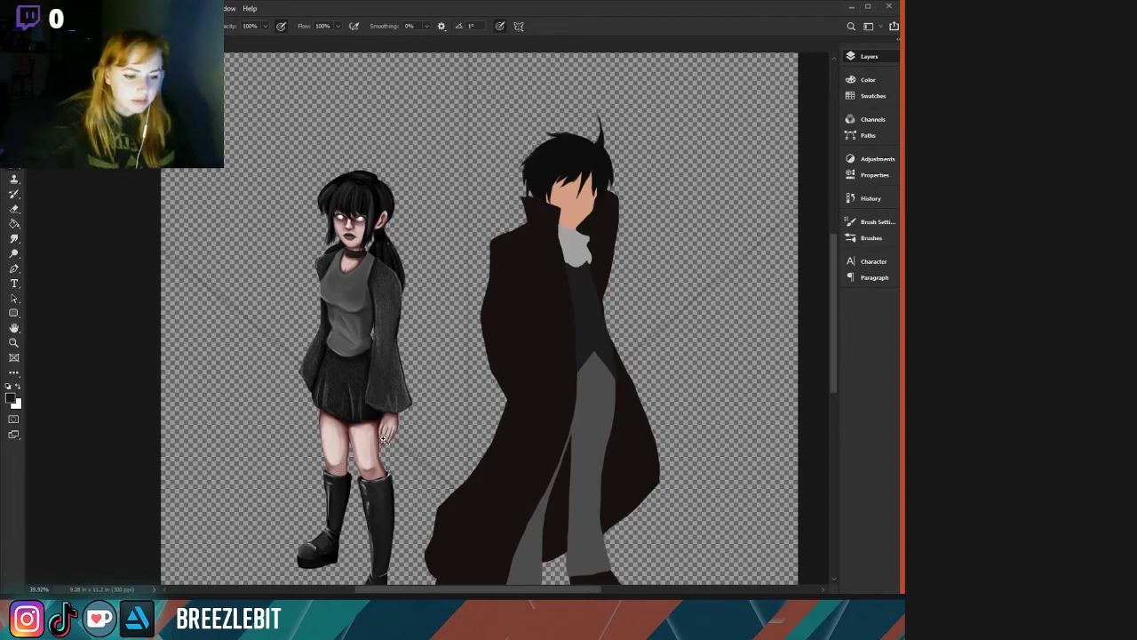
scroll(317, 268, "up", 5)
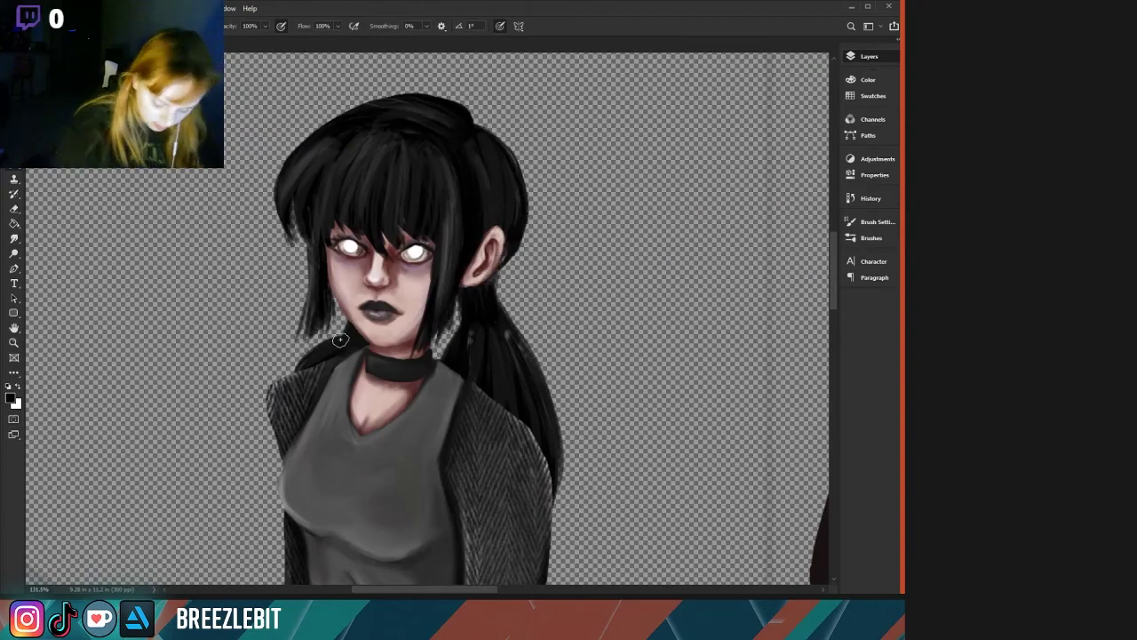
Show the line art over both characters, compare it with the painted girl, and hide it again.
key("shift+b")
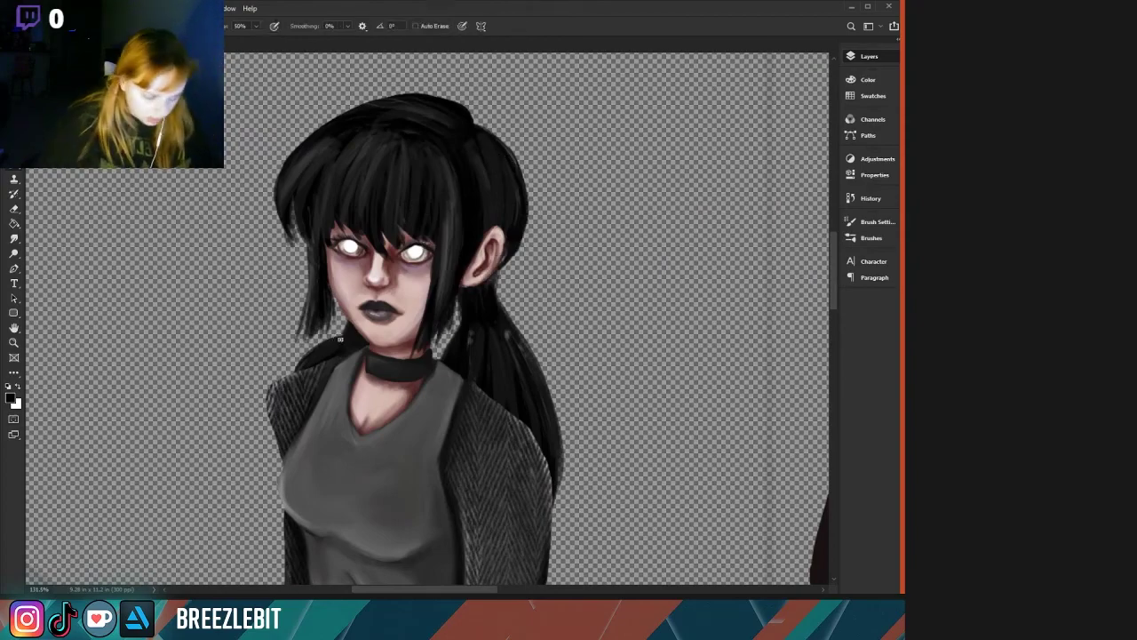
key("ctrl+z")
left_click(711, 174)
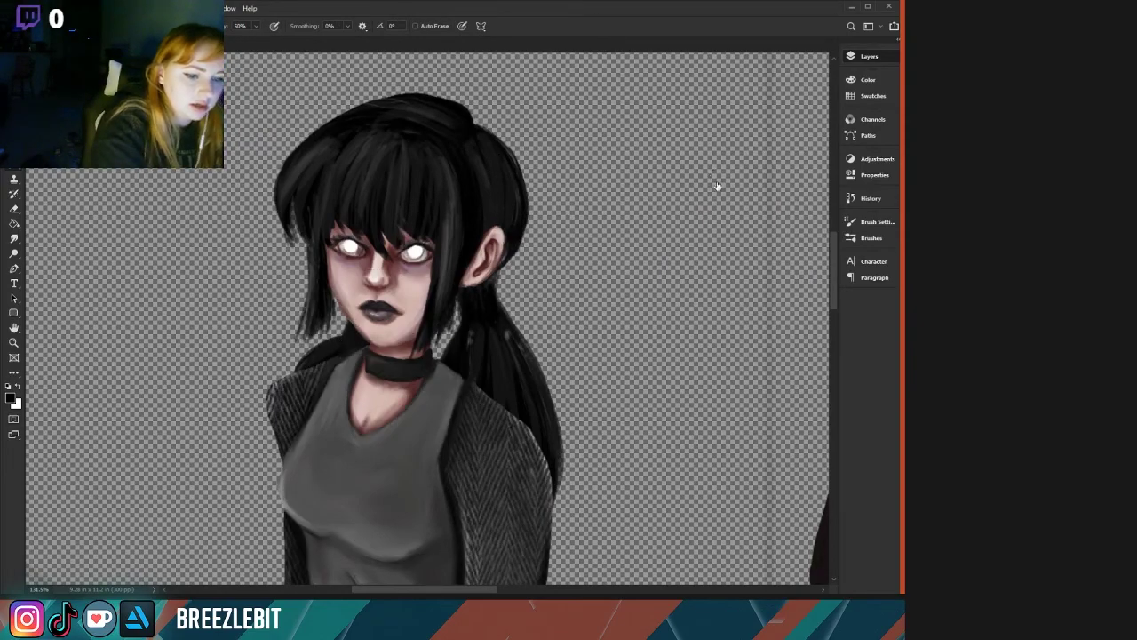
left_click(700, 182)
left_click_drag(297, 324, 203, 360)
scroll(283, 294, "up", 2)
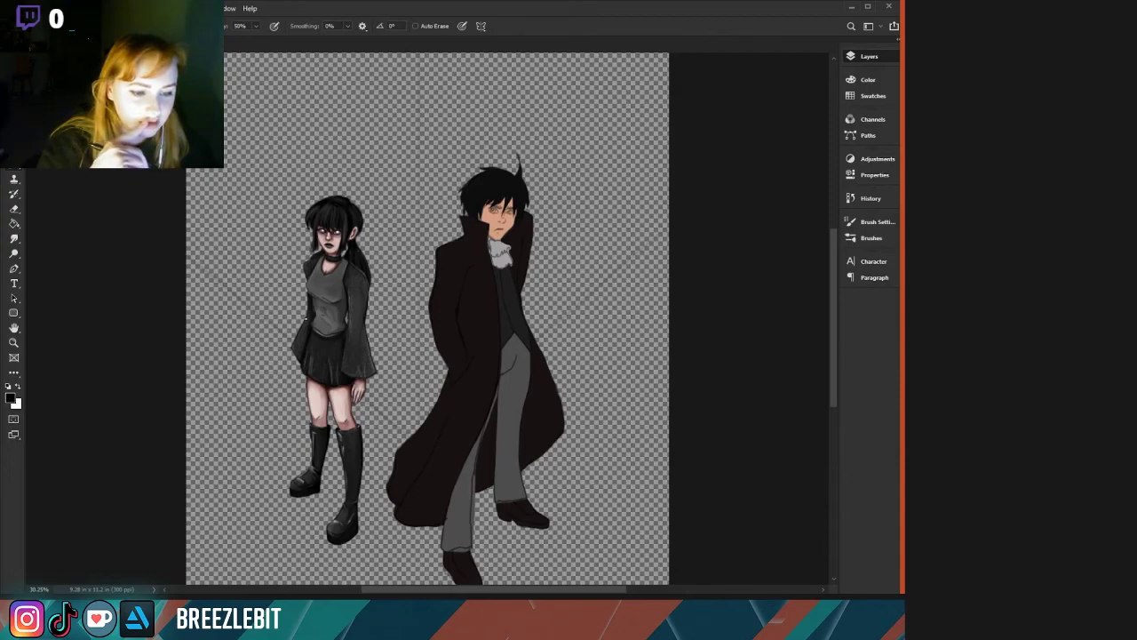
scroll(305, 318, "up", 5)
scroll(293, 294, "down", 3)
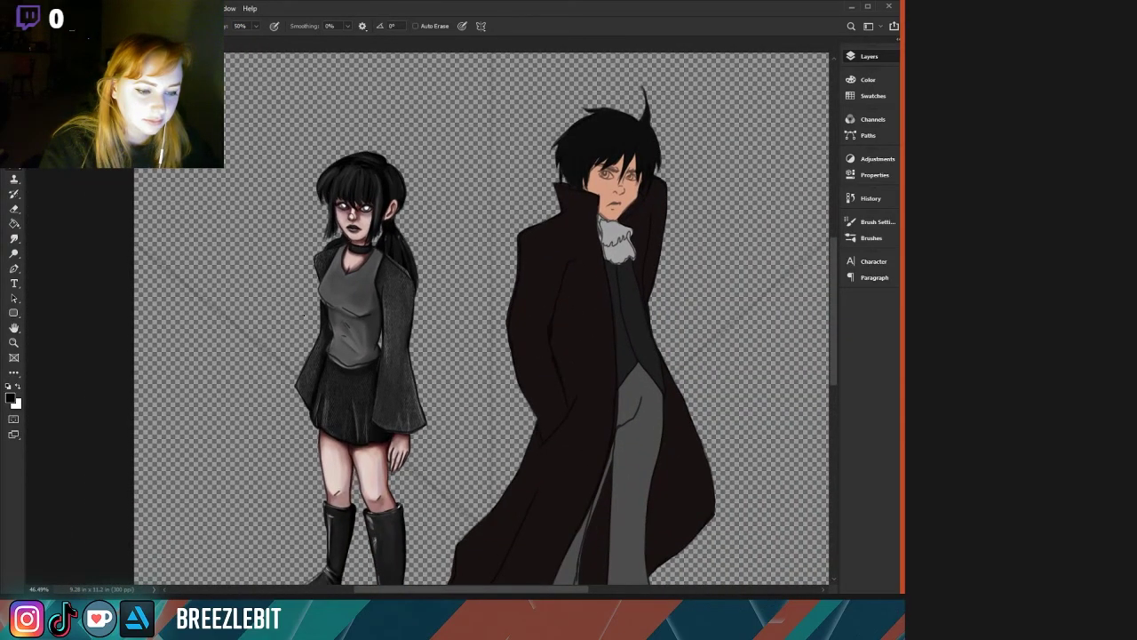
scroll(298, 320, "up", 3)
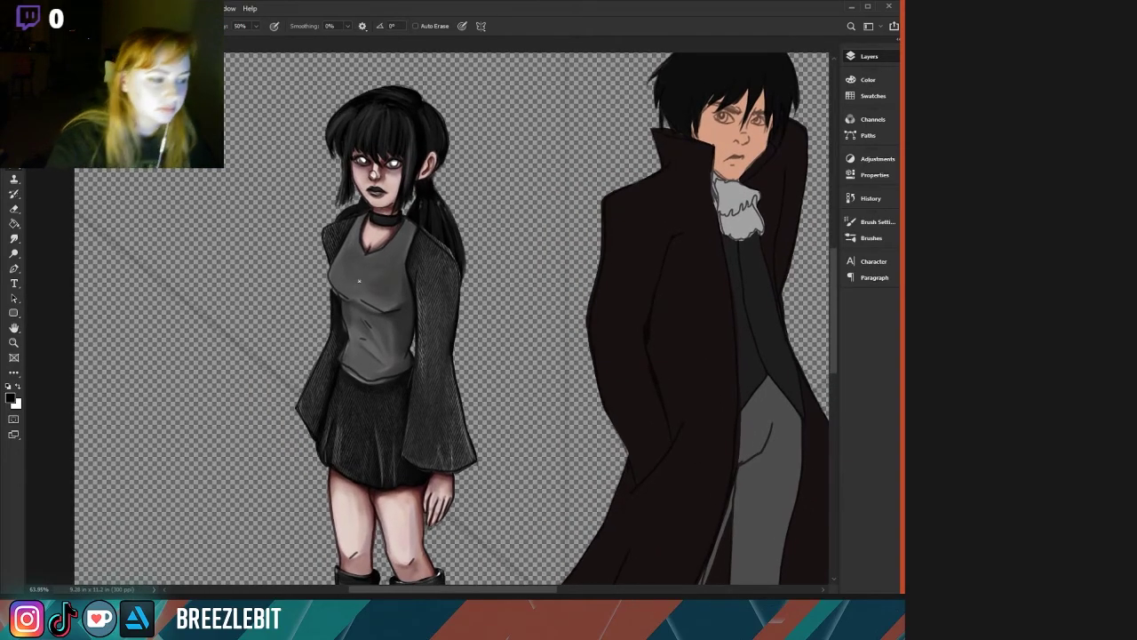
left_click(713, 123)
left_click(712, 120)
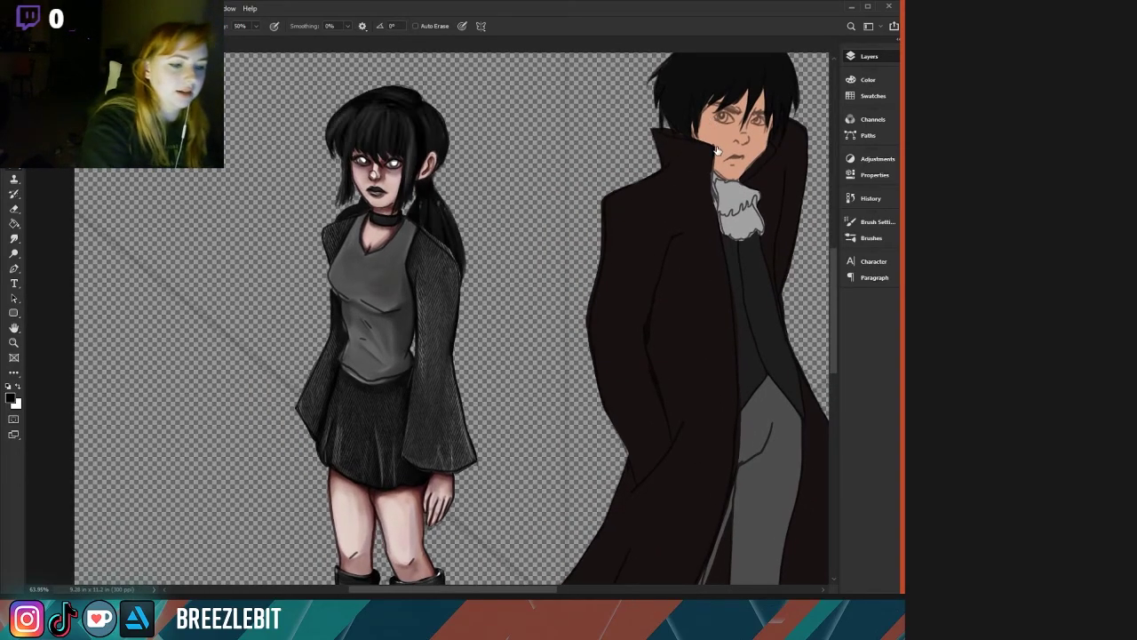
left_click(715, 173)
Switch back to the Brush tool and outline the girl's glowing eyes in black at 100% opacity.
left_click_drag(321, 262, 343, 450)
left_click_drag(660, 323, 616, 431)
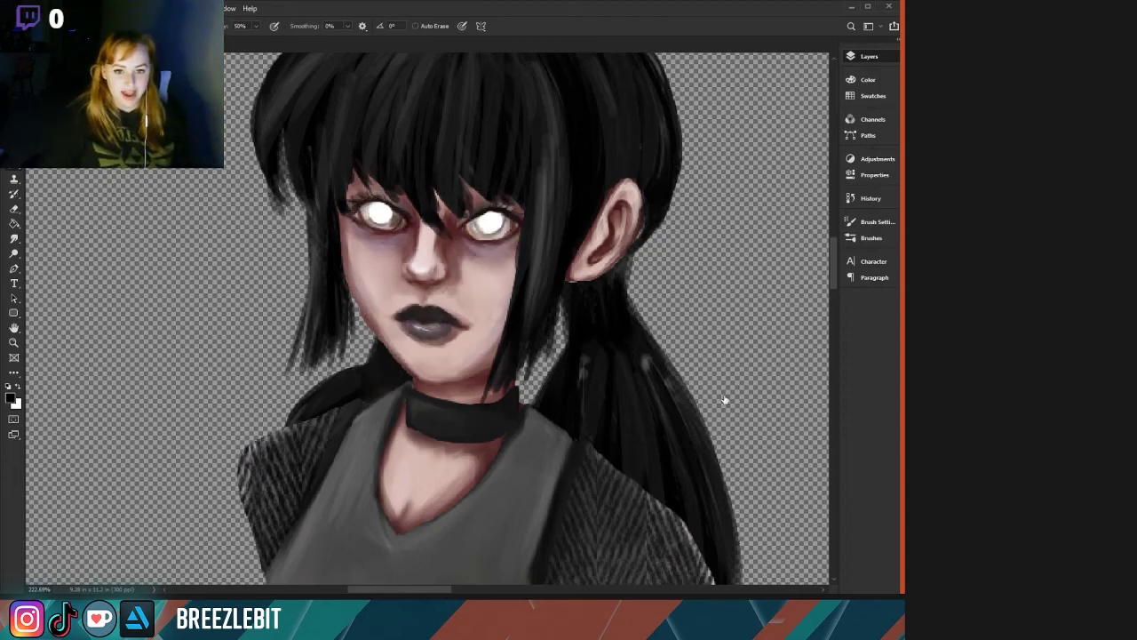
key("shift+b")
key("shift+b")
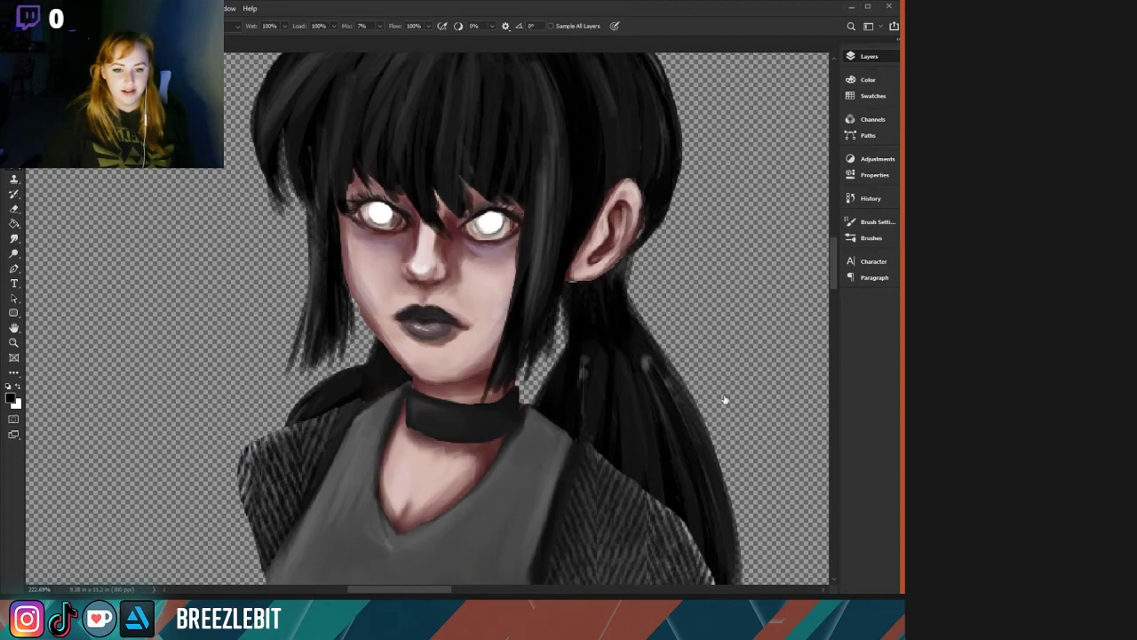
key("shift+b")
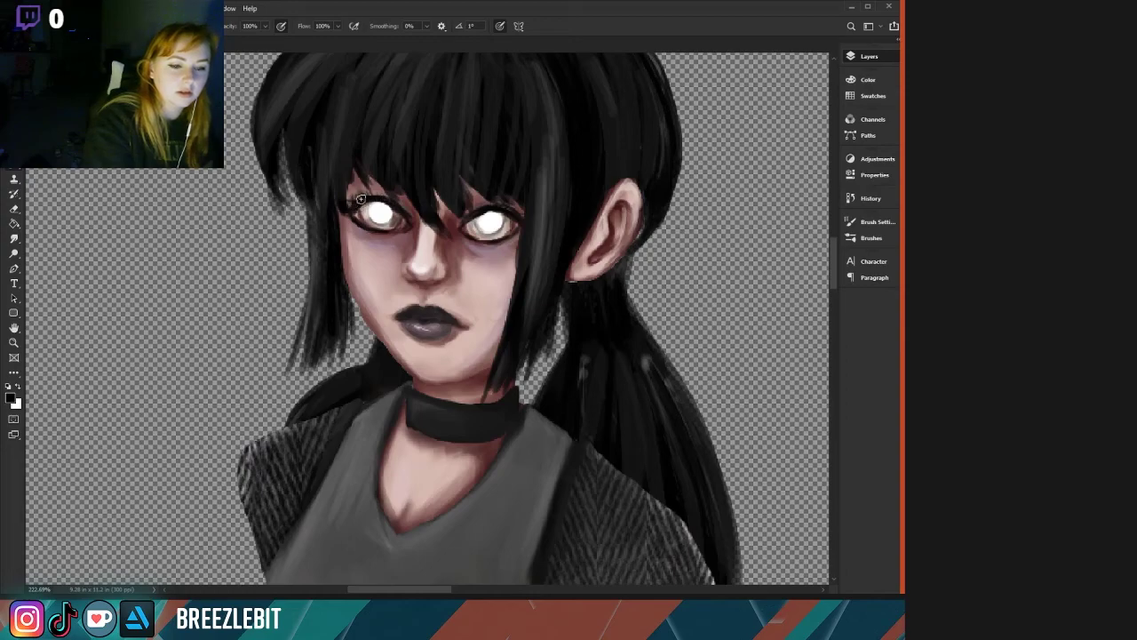
Inspect the girl's black eye outlines up close and compare them with both figures at full view.
left_click_drag(301, 382, 223, 414)
scroll(228, 414, "up", 3)
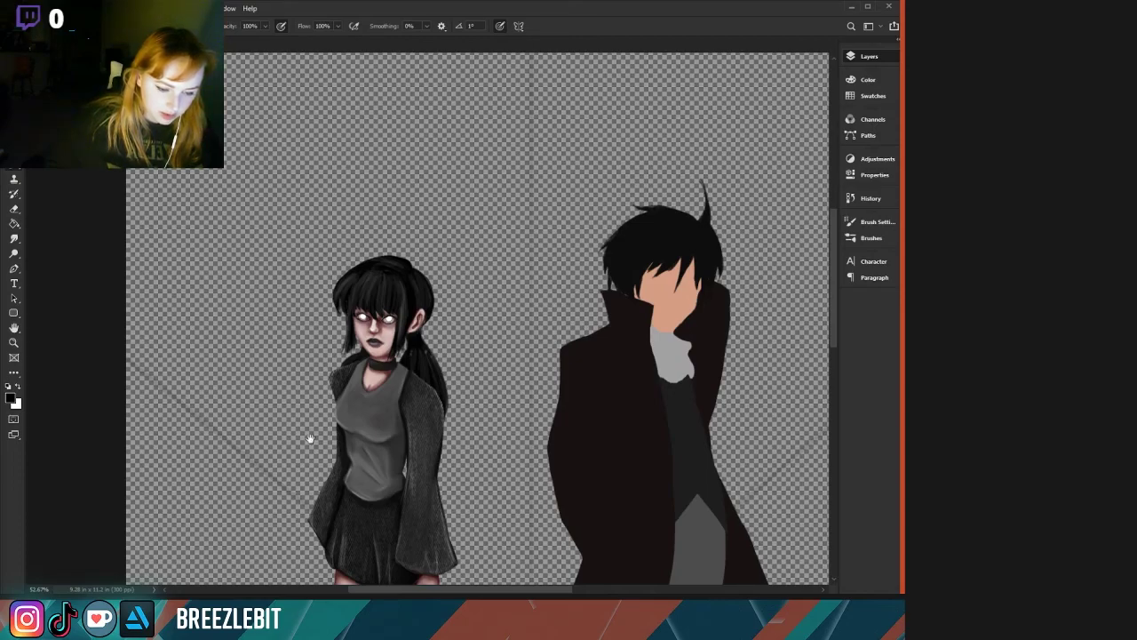
scroll(351, 363, "up", 4)
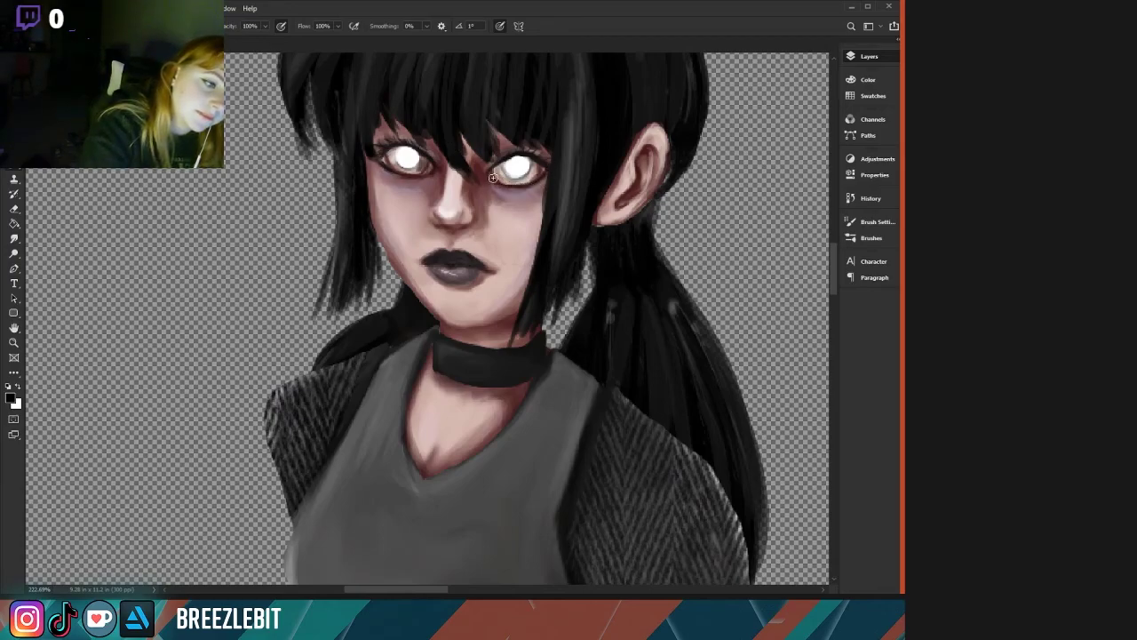
scroll(360, 277, "down", 5)
scroll(462, 222, "up", 5)
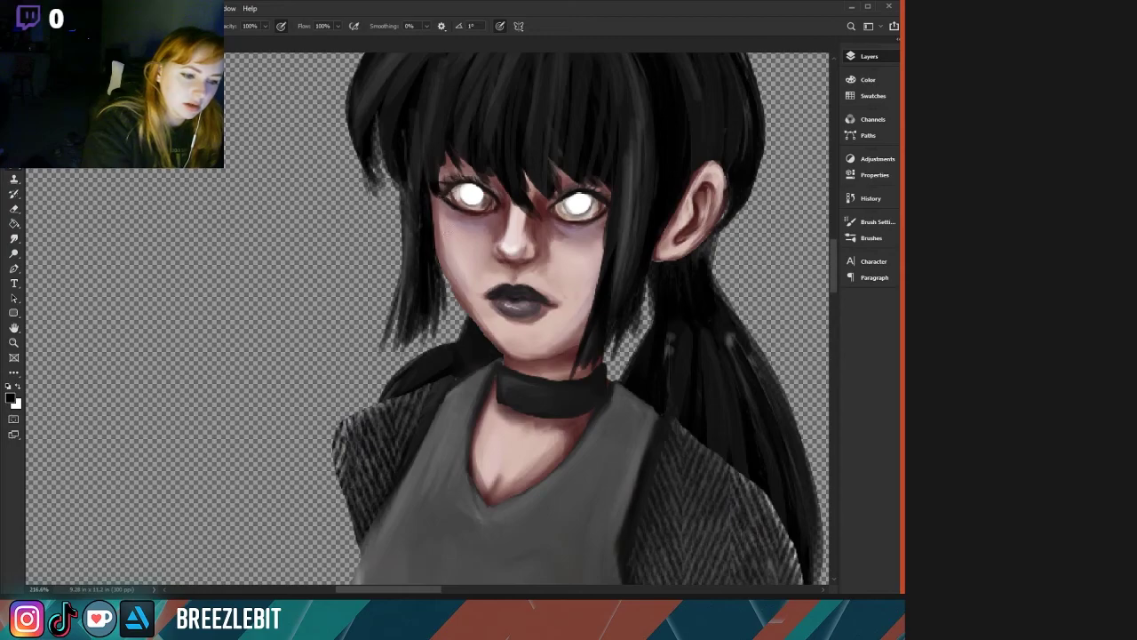
scroll(357, 318, "down", 3)
scroll(357, 318, "down", 5)
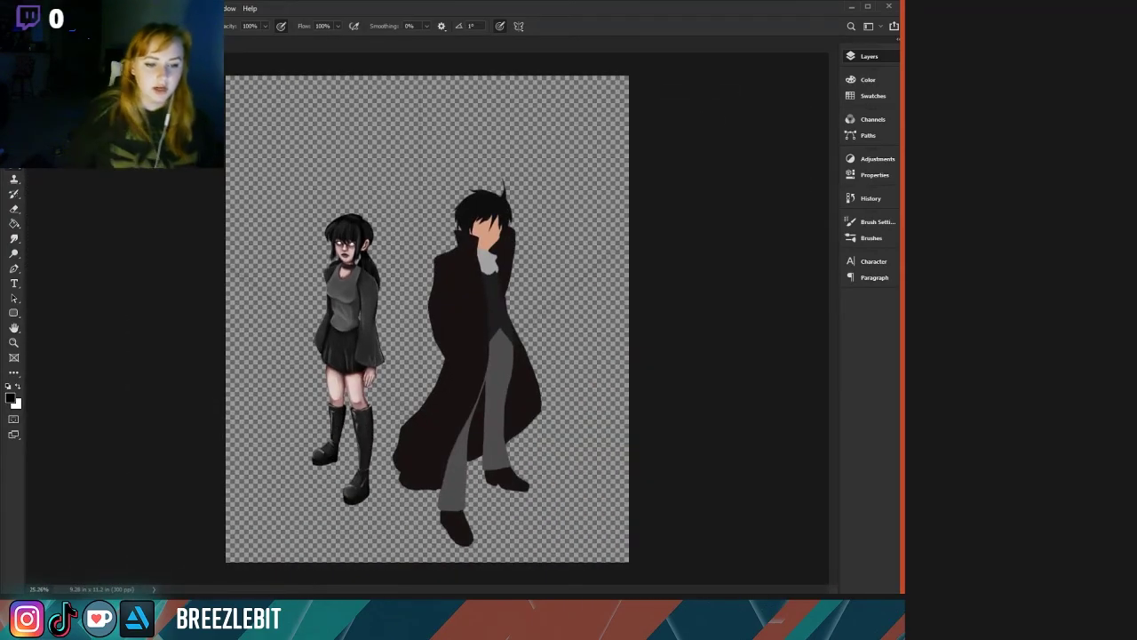
Darken the girl's lips softly with black at 10% brush opacity.
scroll(313, 253, "up", 5)
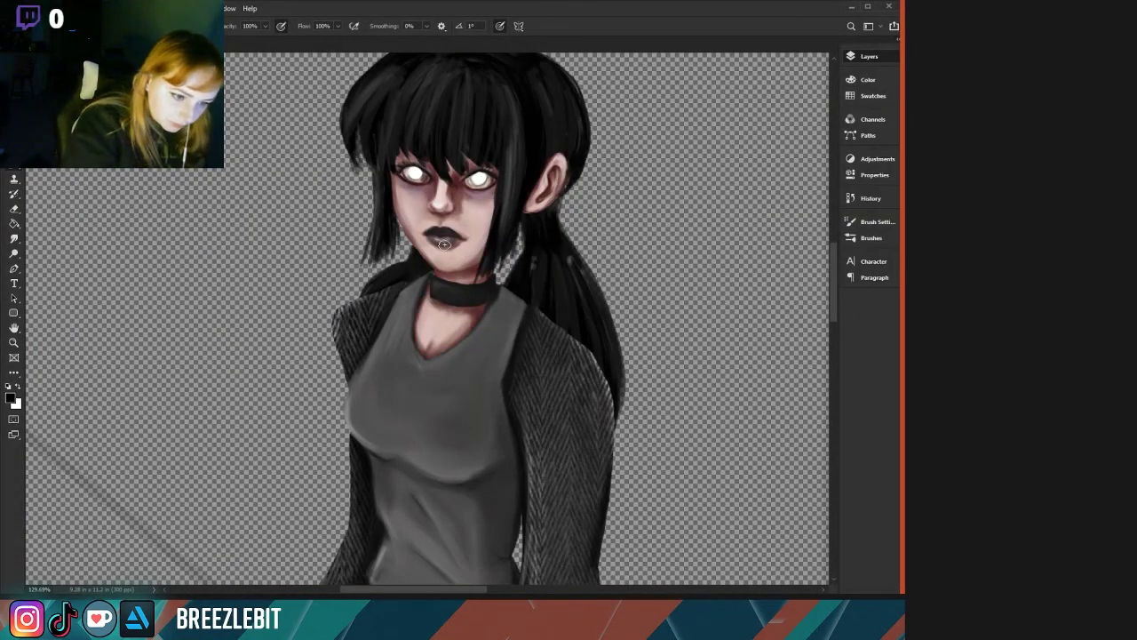
key("1")
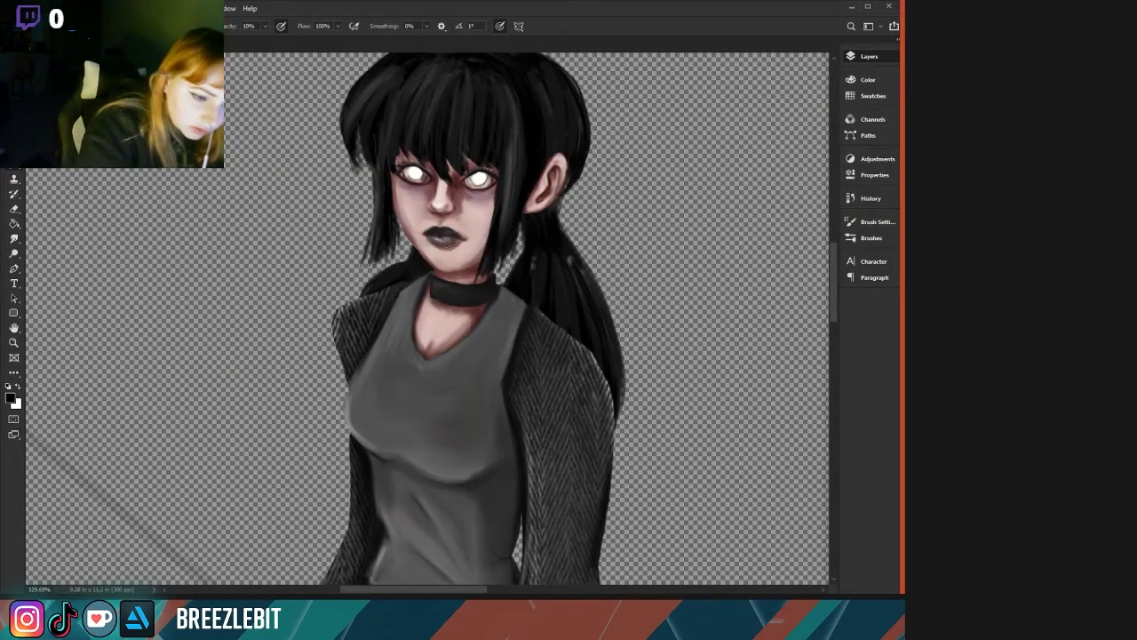
mouse_move(445, 234)
left_mouse_down()
mouse_move(434, 237)
mouse_move(447, 240)
left_mouse_up()
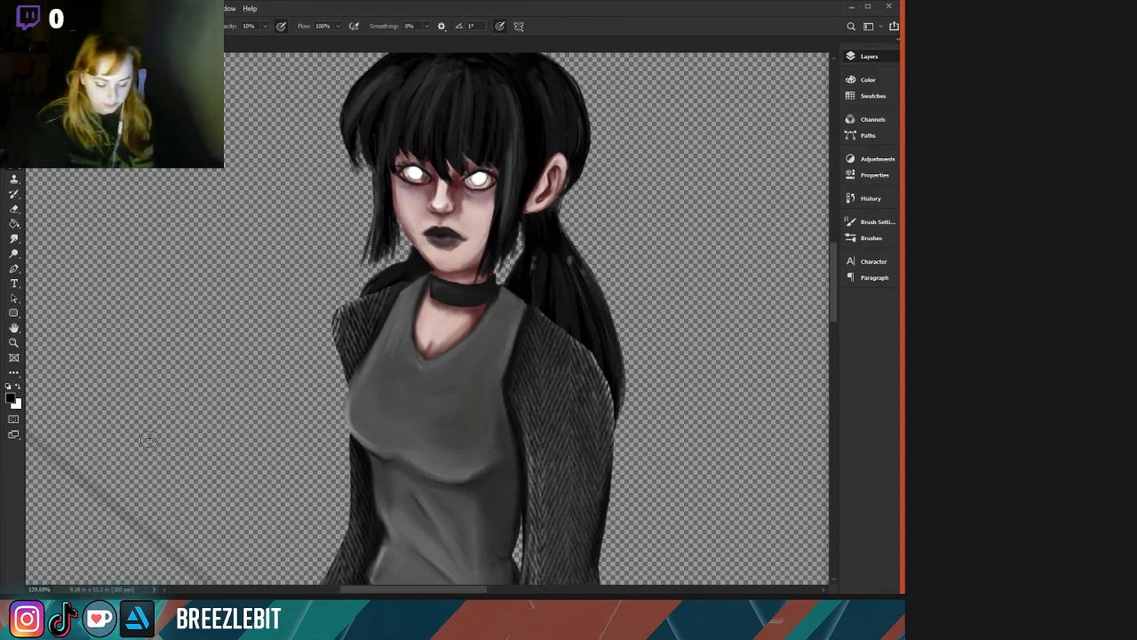
Show the white background behind both figures.
left_click_drag(234, 450, 189, 508)
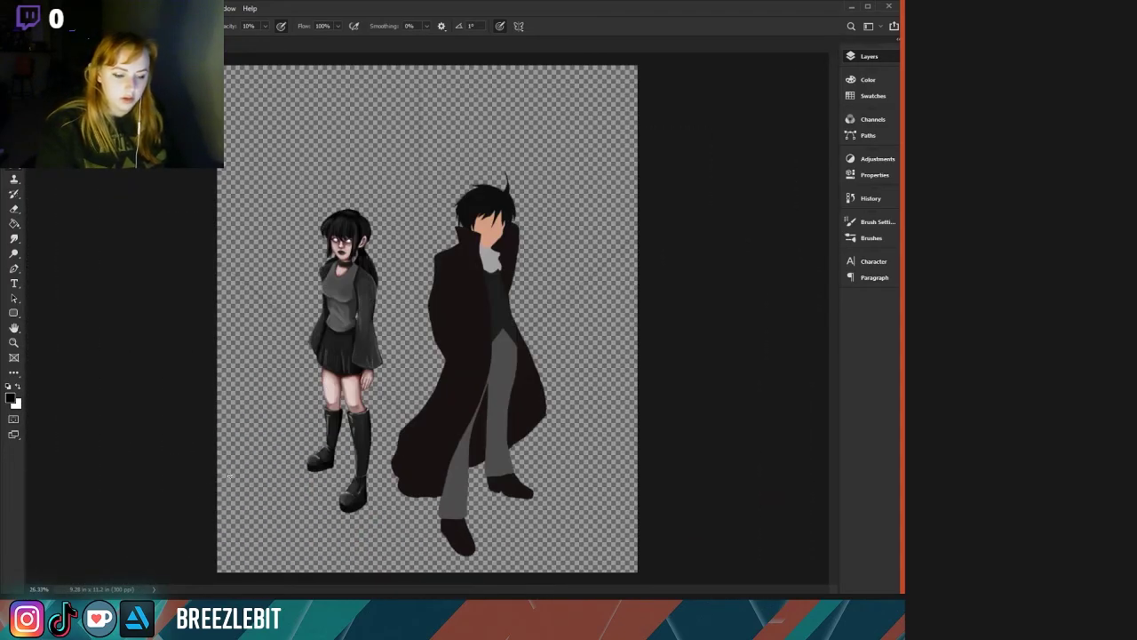
left_click(684, 530)
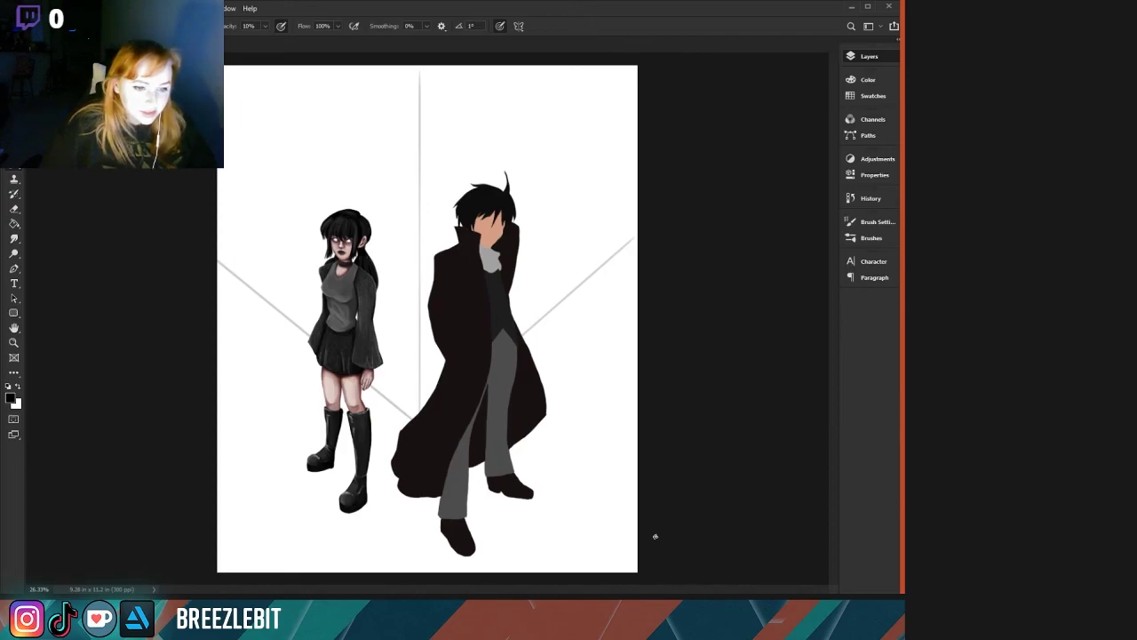
Brush faint white highlight strands down the girl's ponytail at 10% opacity.
left_click(16, 387)
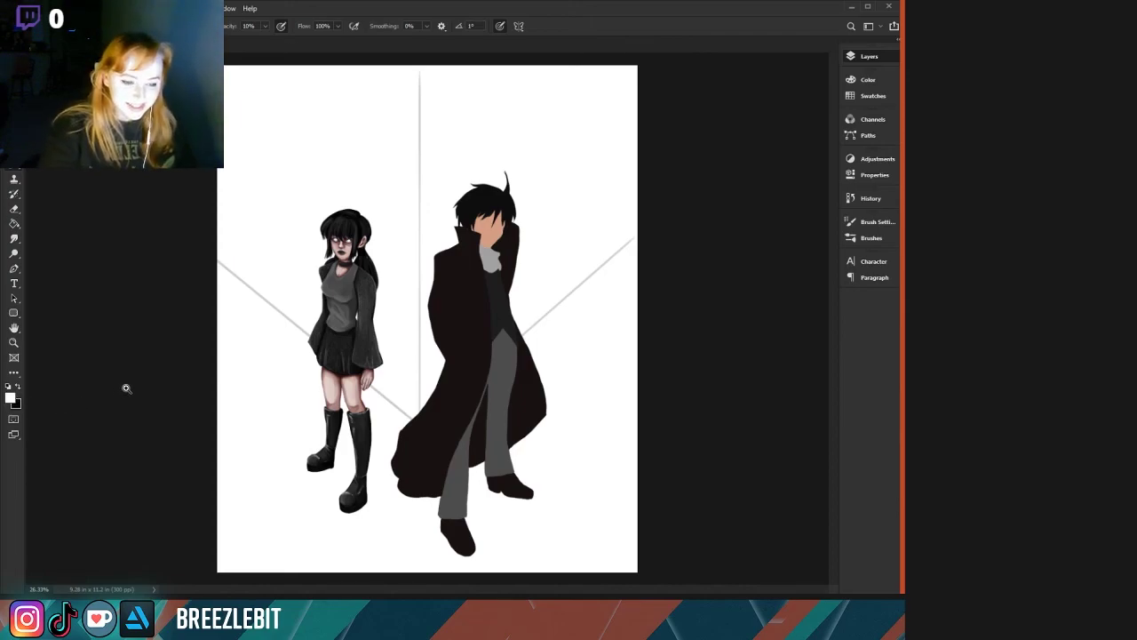
left_click_drag(127, 388, 234, 391)
left_click_drag(292, 316, 145, 581)
left_click_drag(446, 212, 242, 491)
scroll(242, 516, "up", 8)
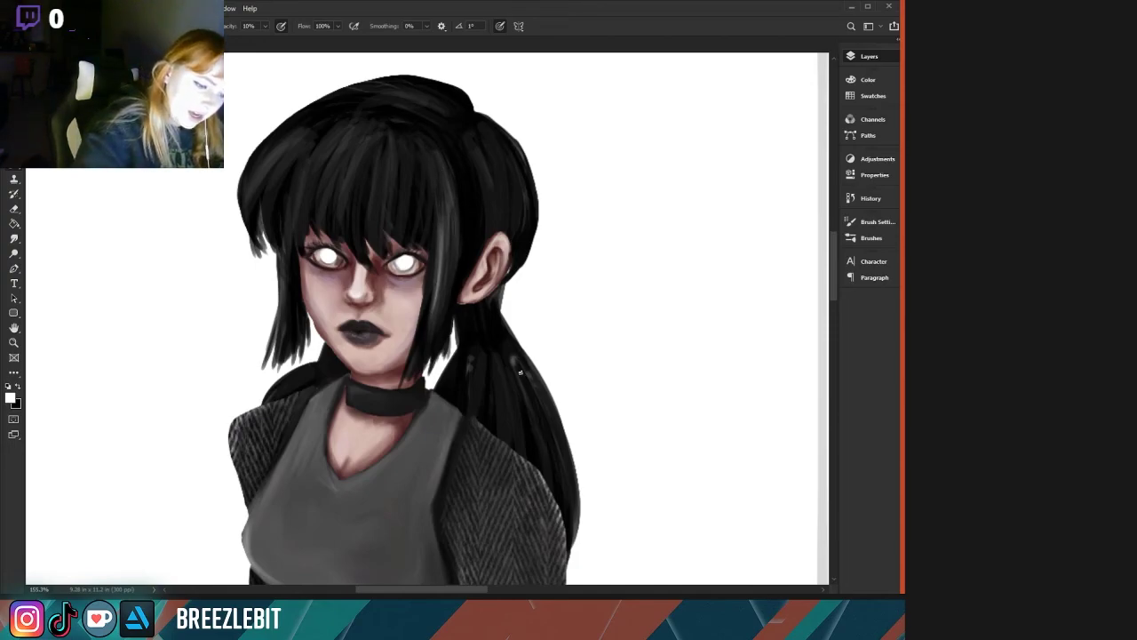
left_click_drag(520, 373, 565, 489)
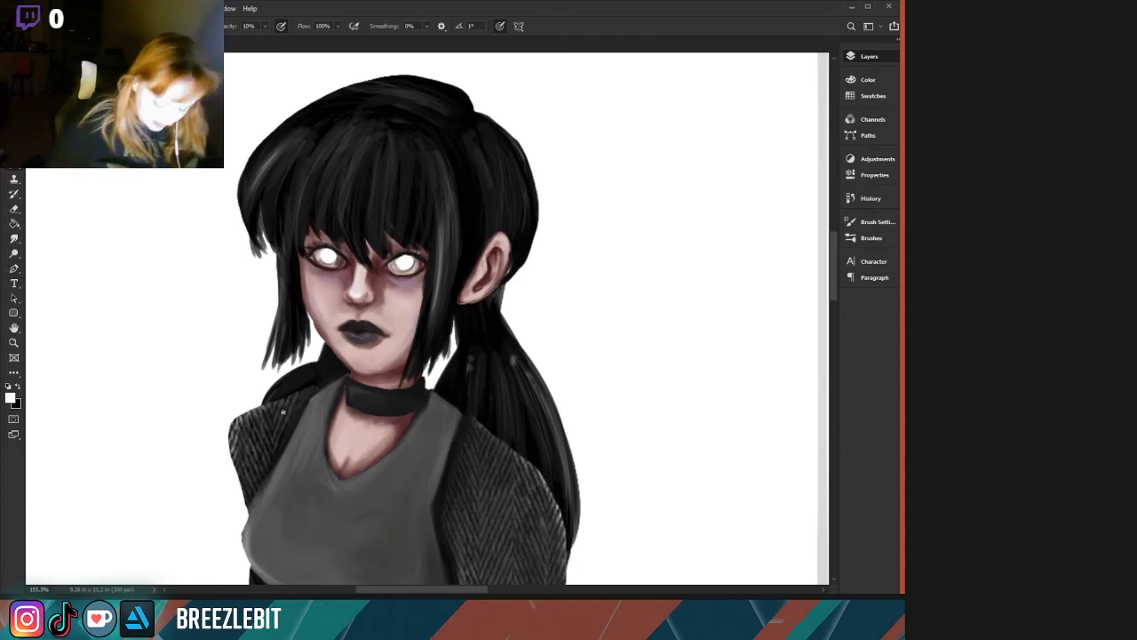
Paint black strands at 50% opacity over the girl's fringe, side lock and the hair around her ear.
key("x")
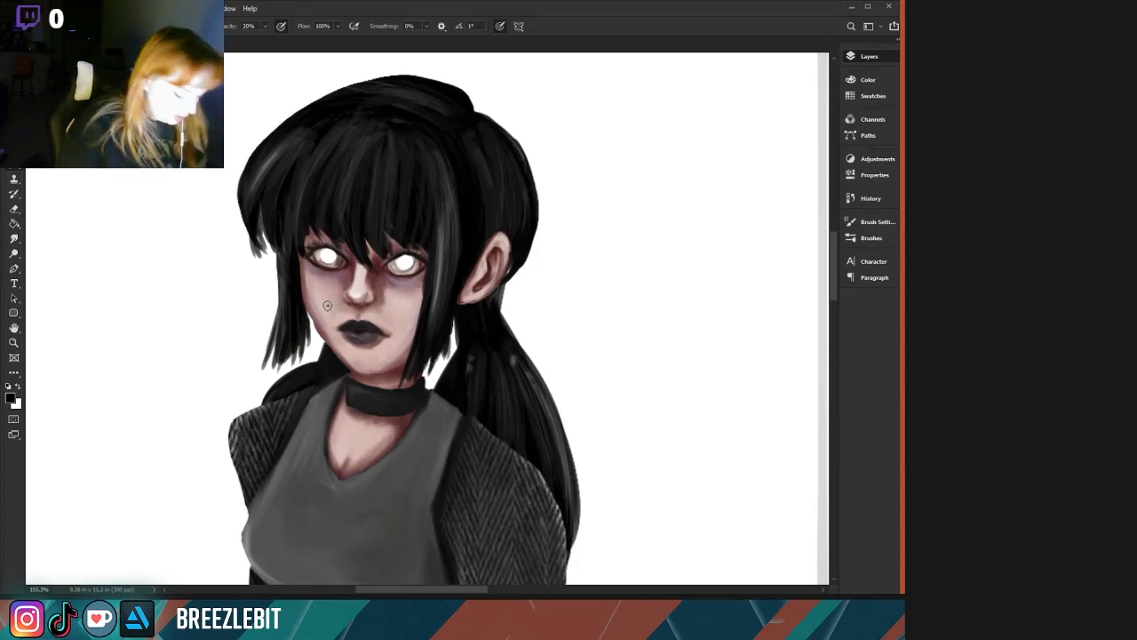
key("5")
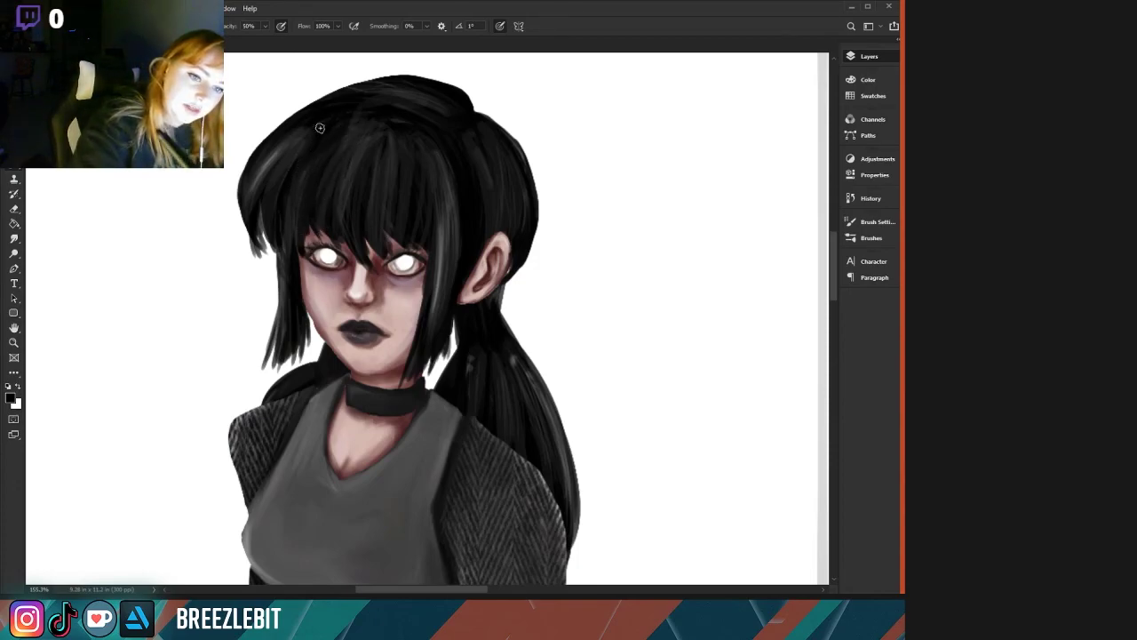
mouse_move(307, 140)
left_mouse_down()
mouse_move(280, 191)
mouse_move(261, 175)
left_mouse_up()
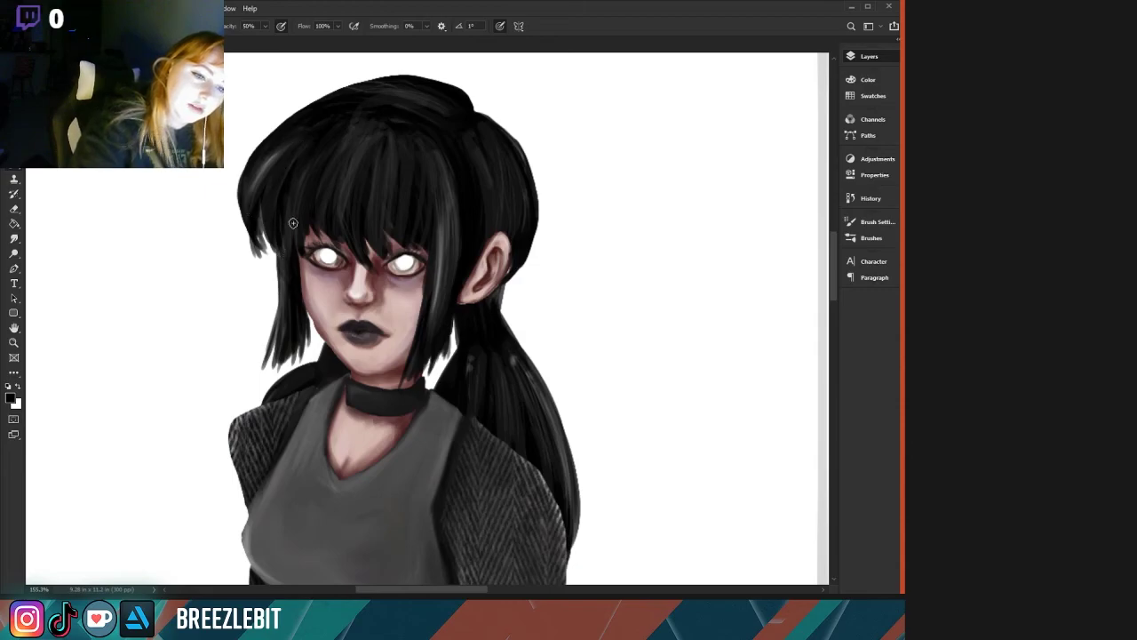
left_click_drag(368, 139, 352, 192)
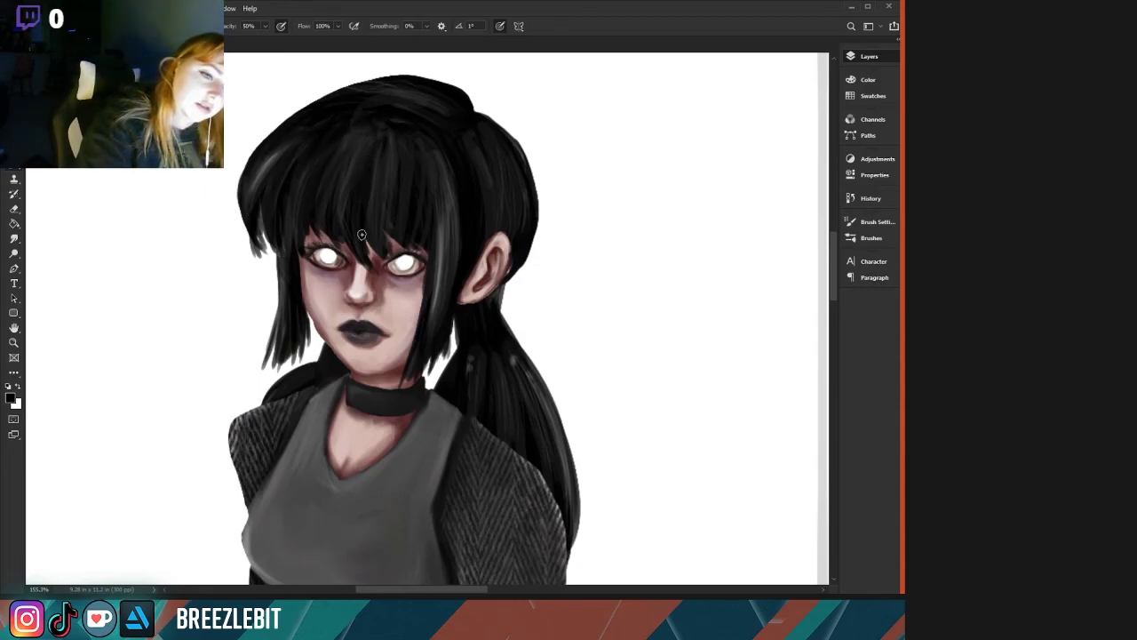
mouse_move(362, 234)
left_mouse_down()
mouse_move(346, 192)
mouse_move(393, 190)
mouse_move(396, 260)
mouse_move(419, 182)
mouse_move(419, 222)
left_mouse_up()
left_click_drag(489, 167, 499, 225)
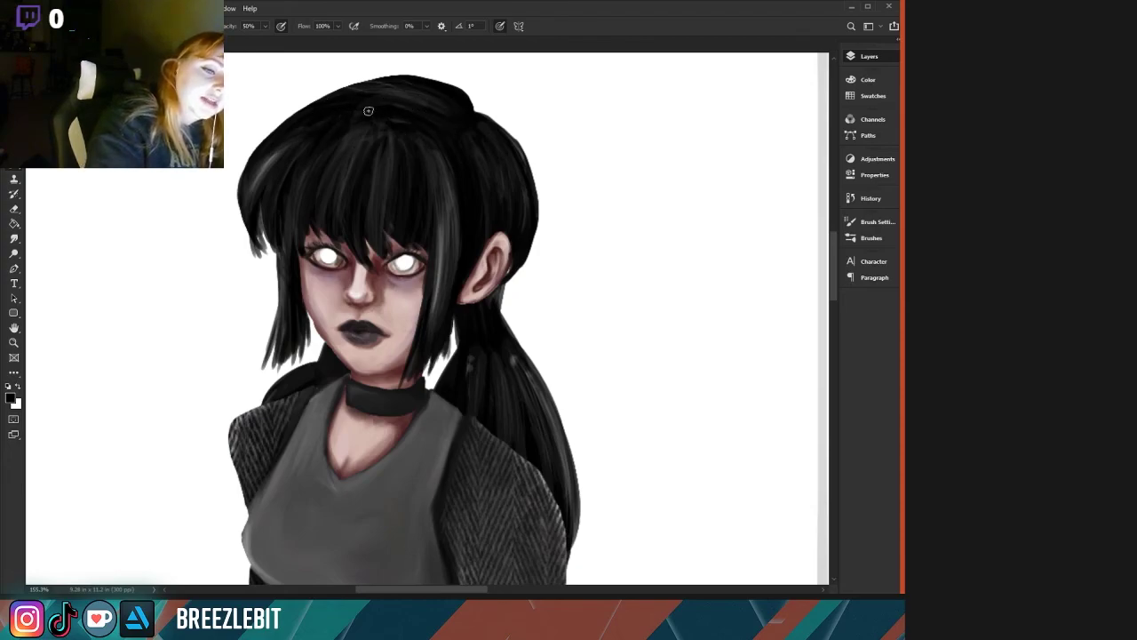
mouse_move(451, 186)
left_mouse_down()
mouse_move(440, 316)
mouse_move(440, 183)
mouse_move(436, 385)
left_mouse_up()
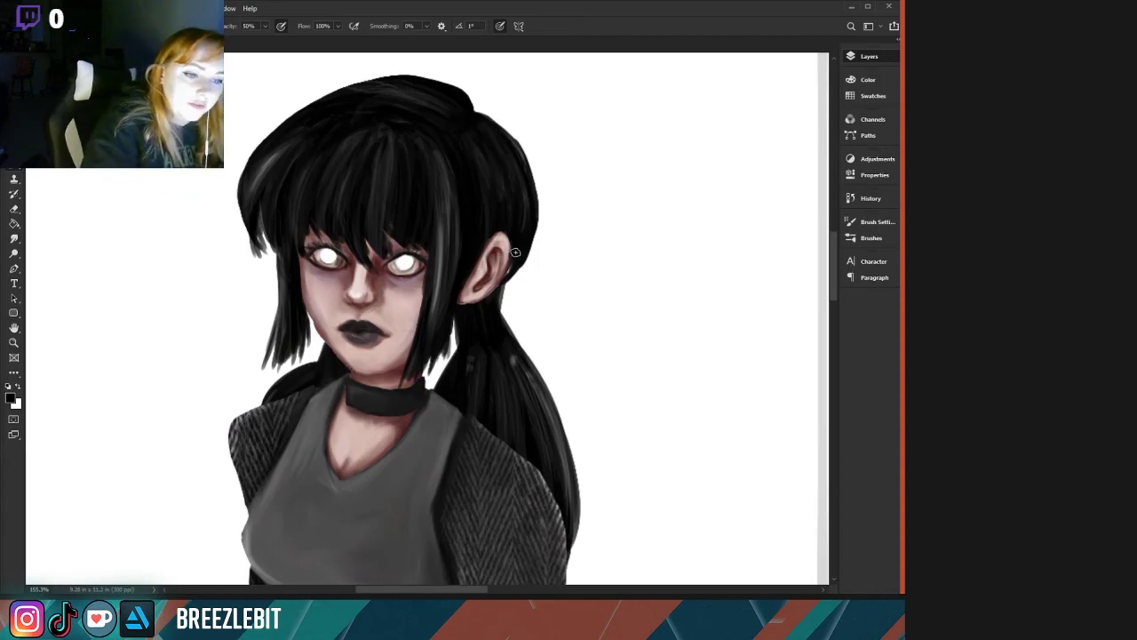
mouse_move(439, 178)
left_mouse_down()
mouse_move(446, 227)
mouse_move(448, 213)
left_mouse_up()
left_click_drag(434, 167, 447, 252)
left_click_drag(454, 208, 456, 254)
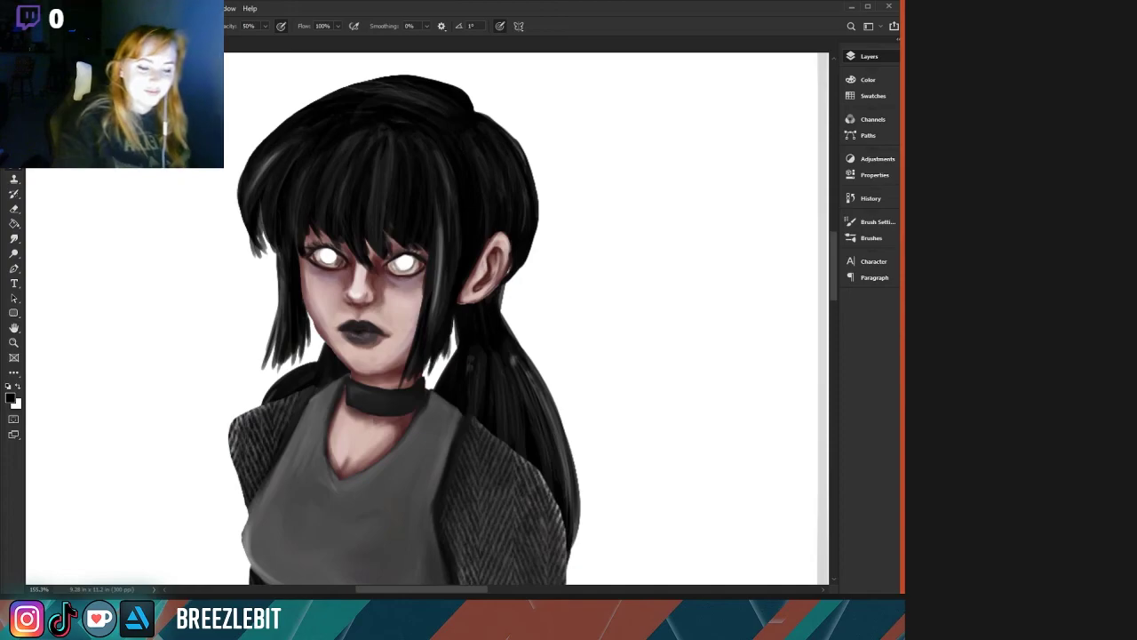
Switch between the white and yellow backgrounds behind the full illustration, ending on the yellow one.
scroll(269, 436, "down", 5)
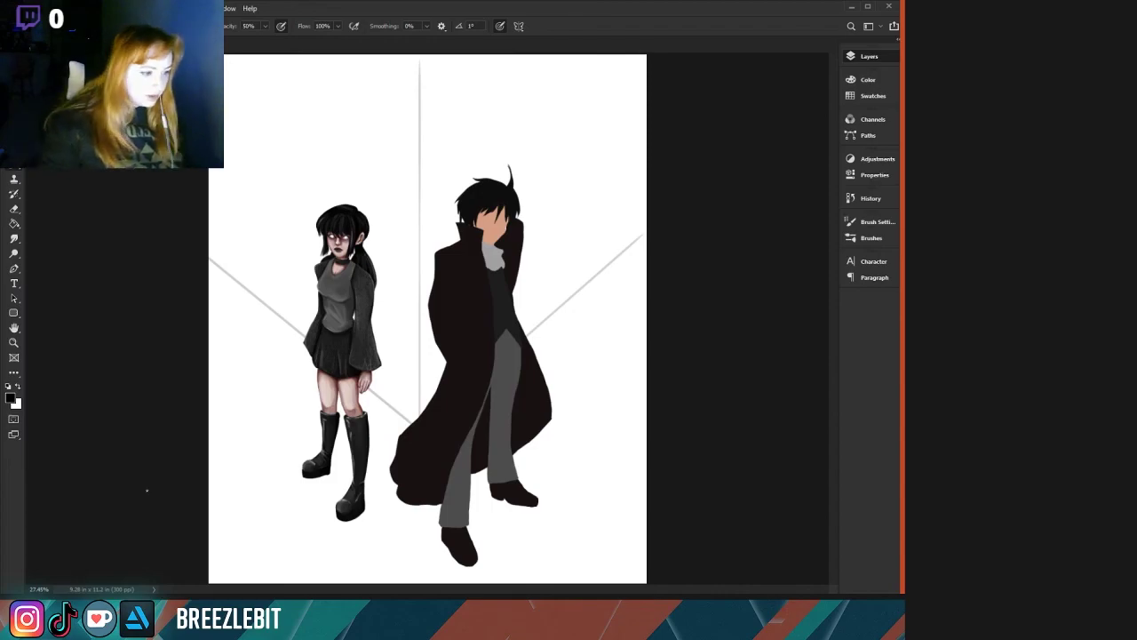
key("ctrl+z")
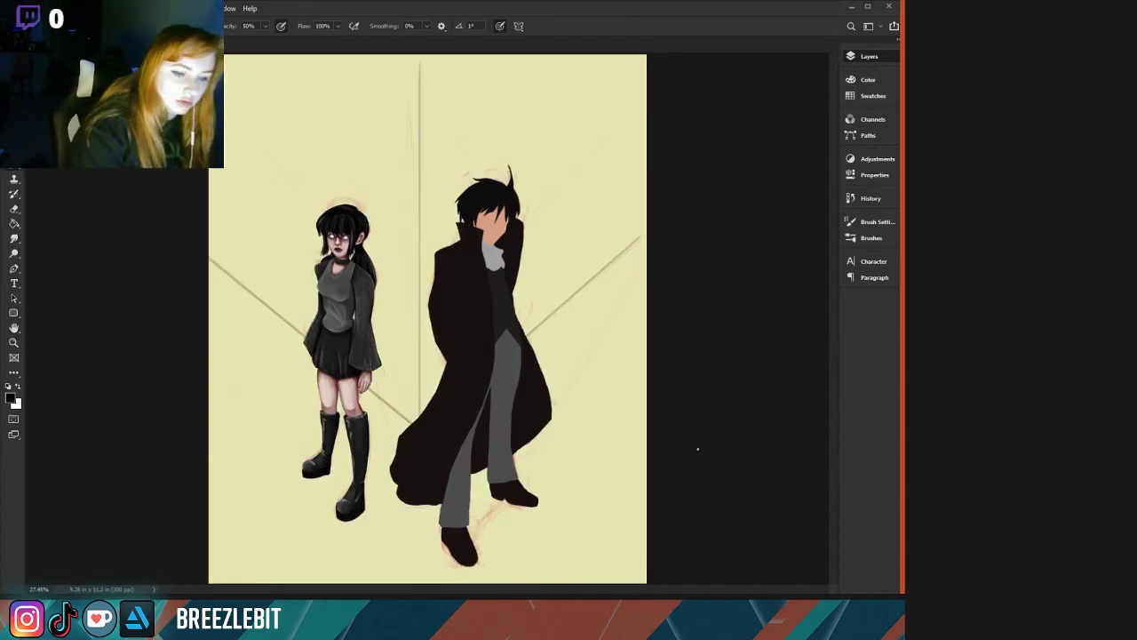
key("ctrl+shift+z")
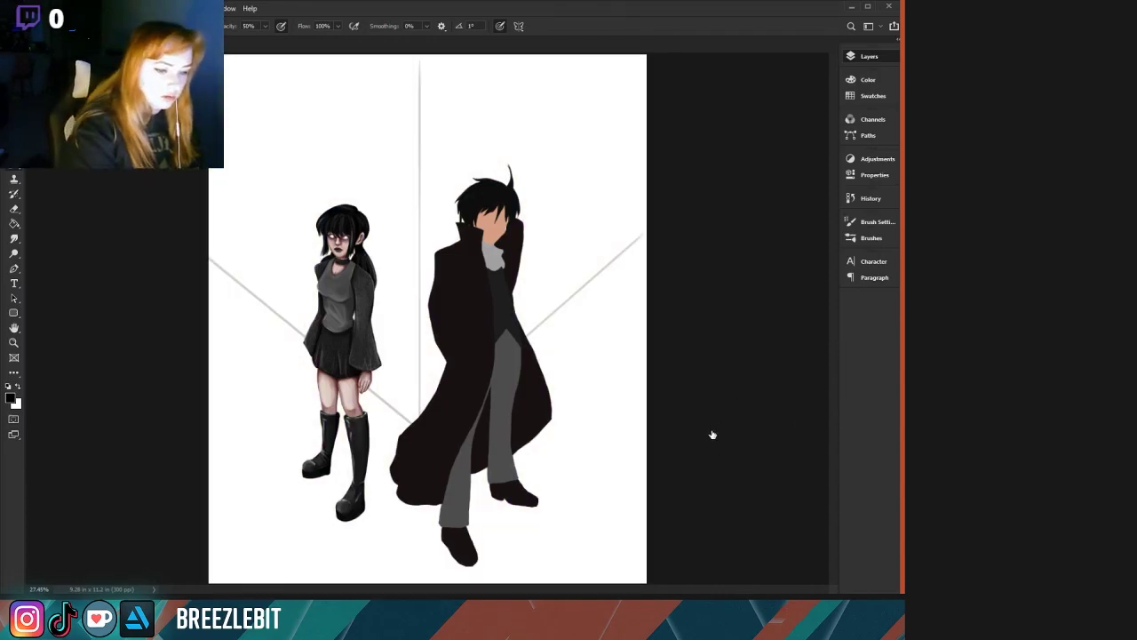
key("ctrl+z")
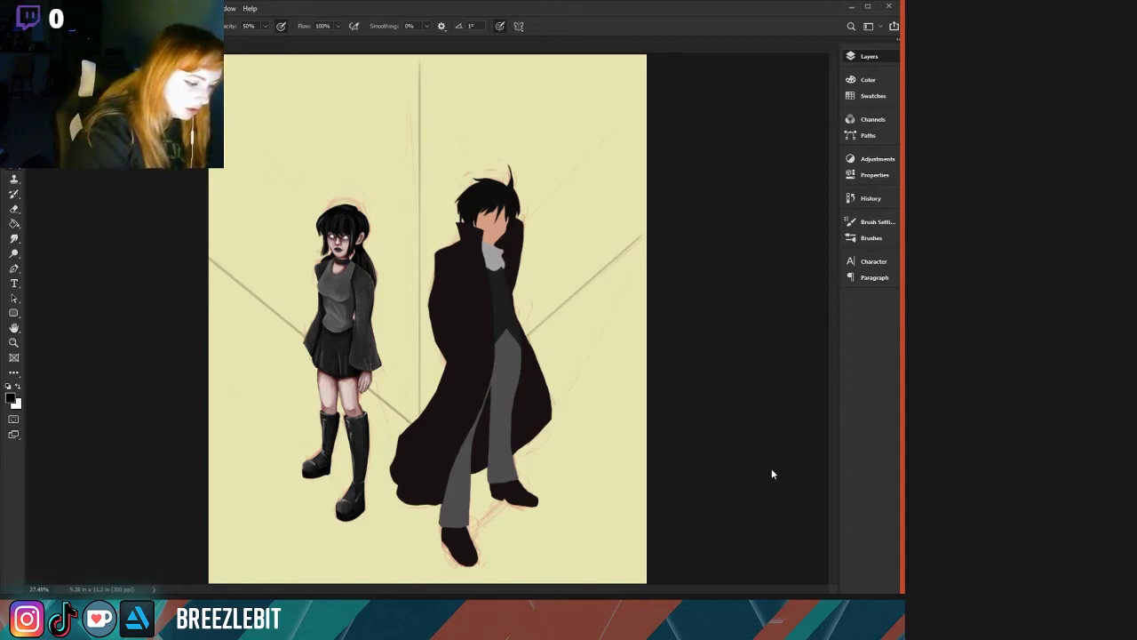
Recolour the yellow background black and check how both figures read against it.
key("alt+BackSpace")
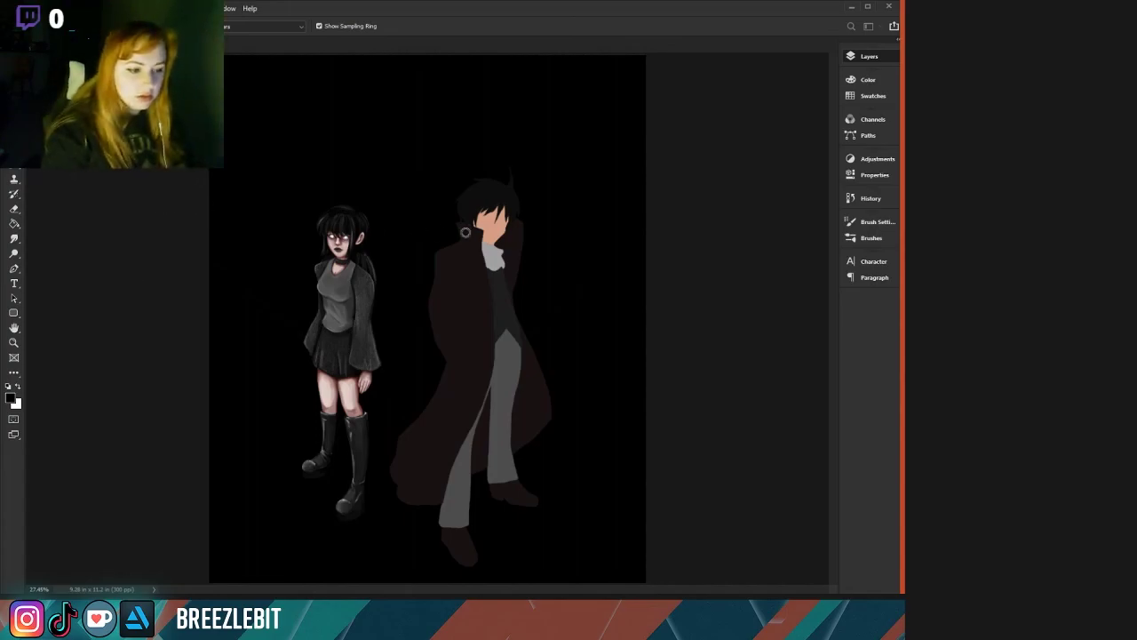
key("b")
mouse_move(246, 292)
left_mouse_down()
mouse_move(322, 330)
mouse_move(296, 329)
left_mouse_up()
left_click_drag(169, 346, 189, 270)
left_click_drag(167, 325, 134, 338)
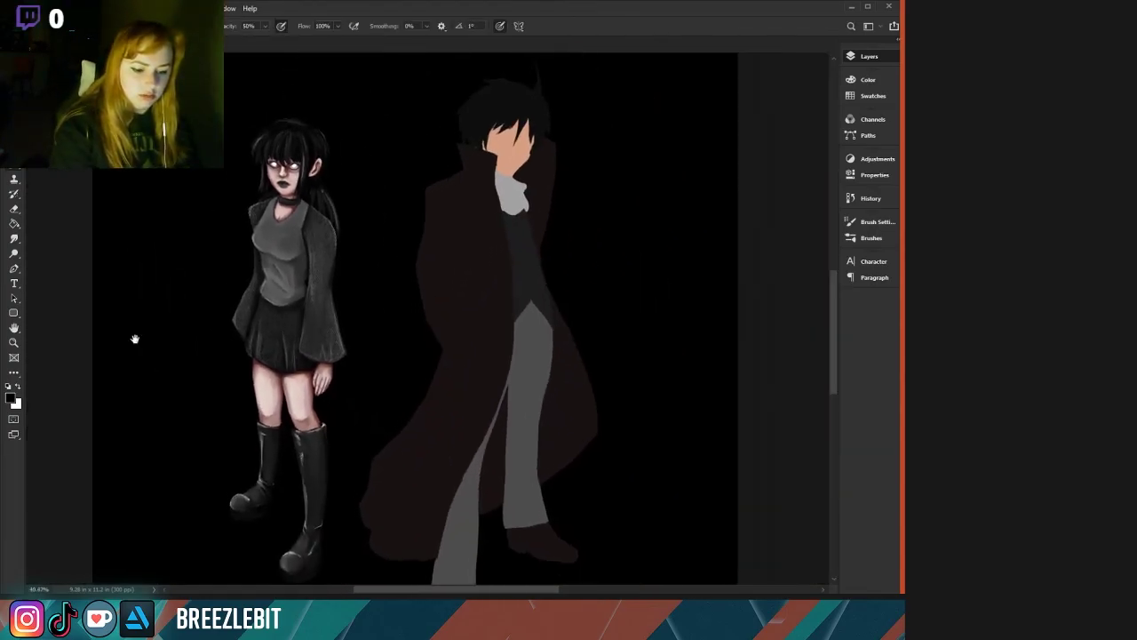
Try dark purple and navy blue shades for the background behind the figures.
key("i")
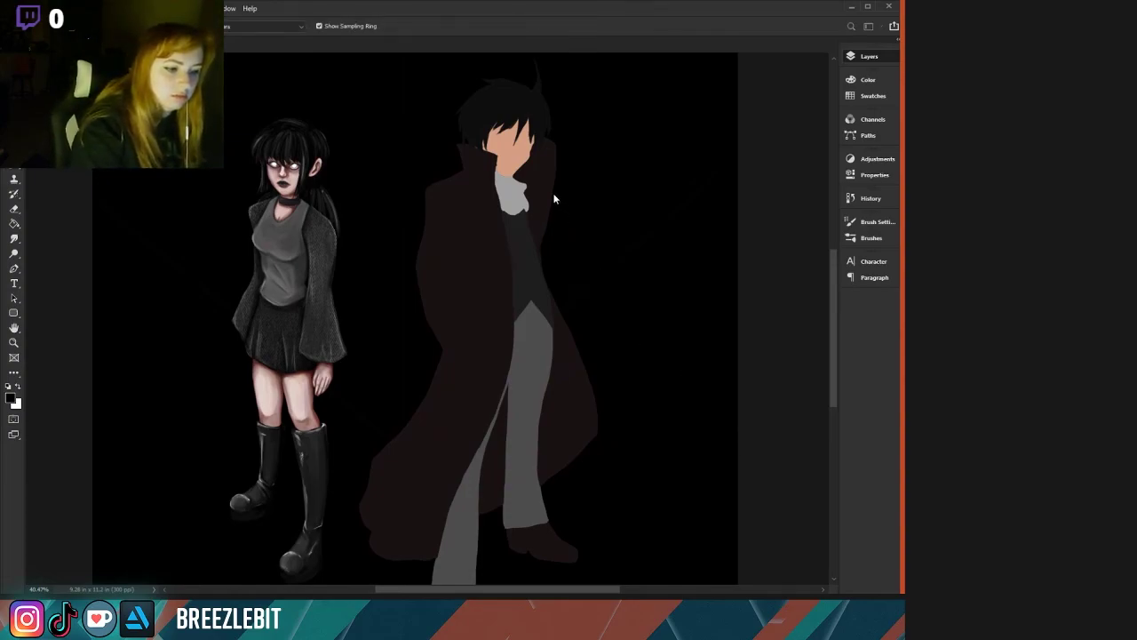
left_click_drag(515, 241, 497, 258)
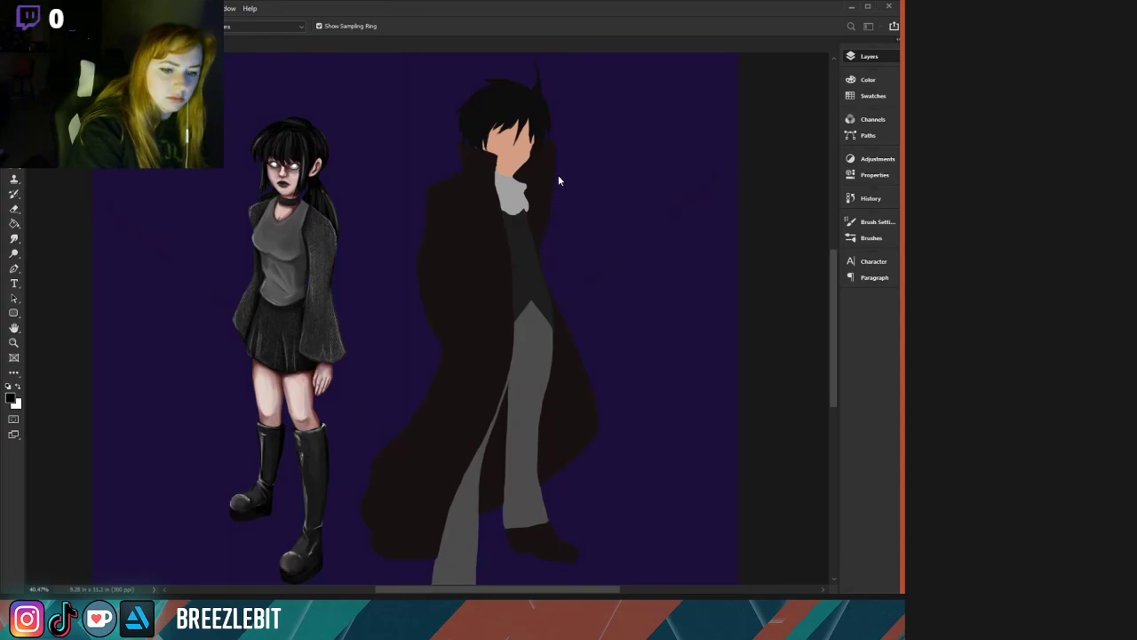
key("ctrl+shift+z")
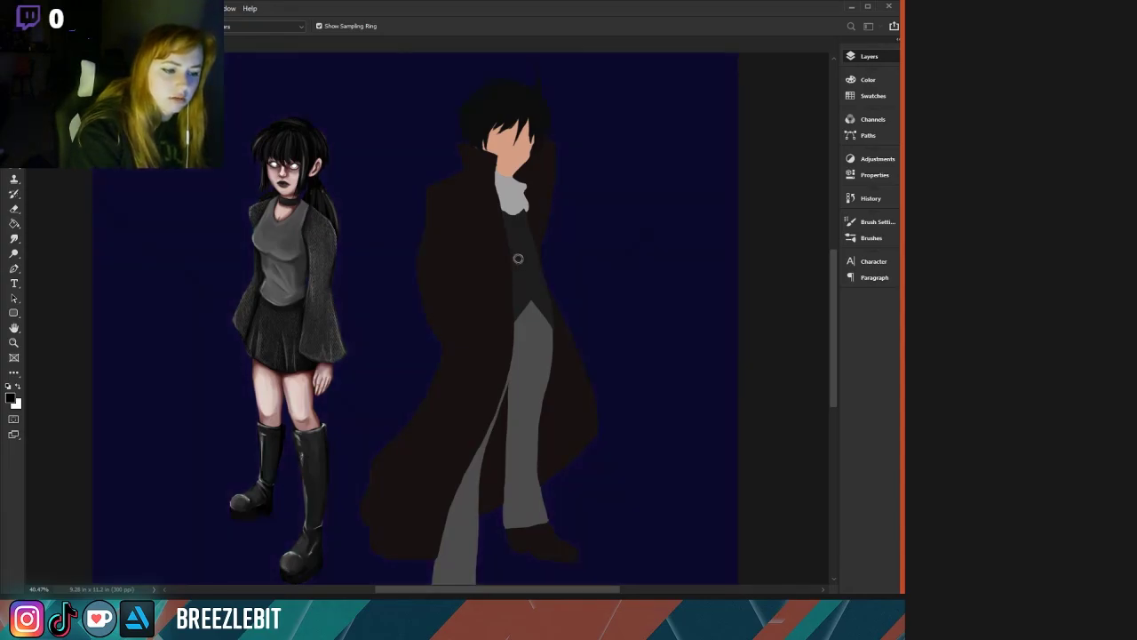
key("ctrl+z")
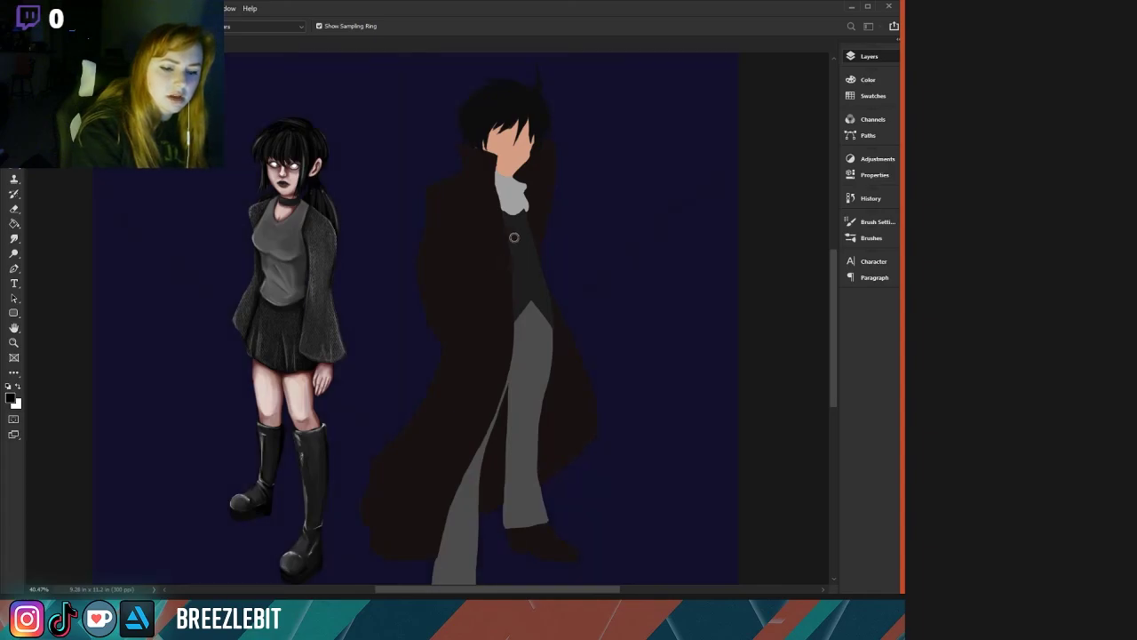
Recolour the background to a muted mid-grey behind both figures.
key("b")
left_click_drag(217, 208, 210, 330)
left_click_drag(210, 330, 129, 254)
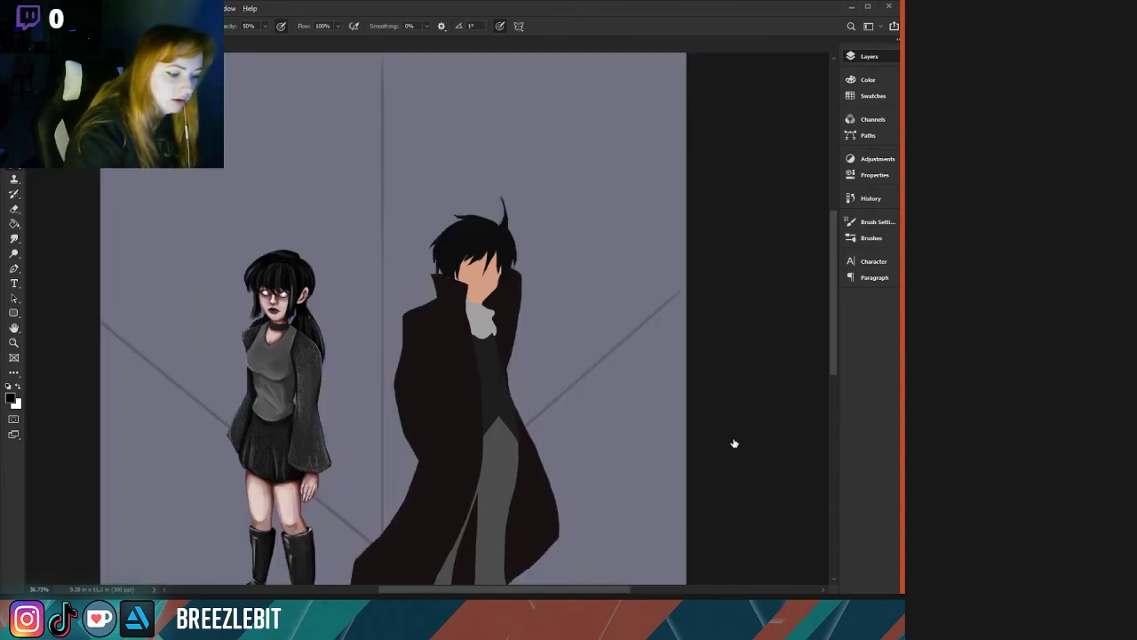
key("ctrl+z")
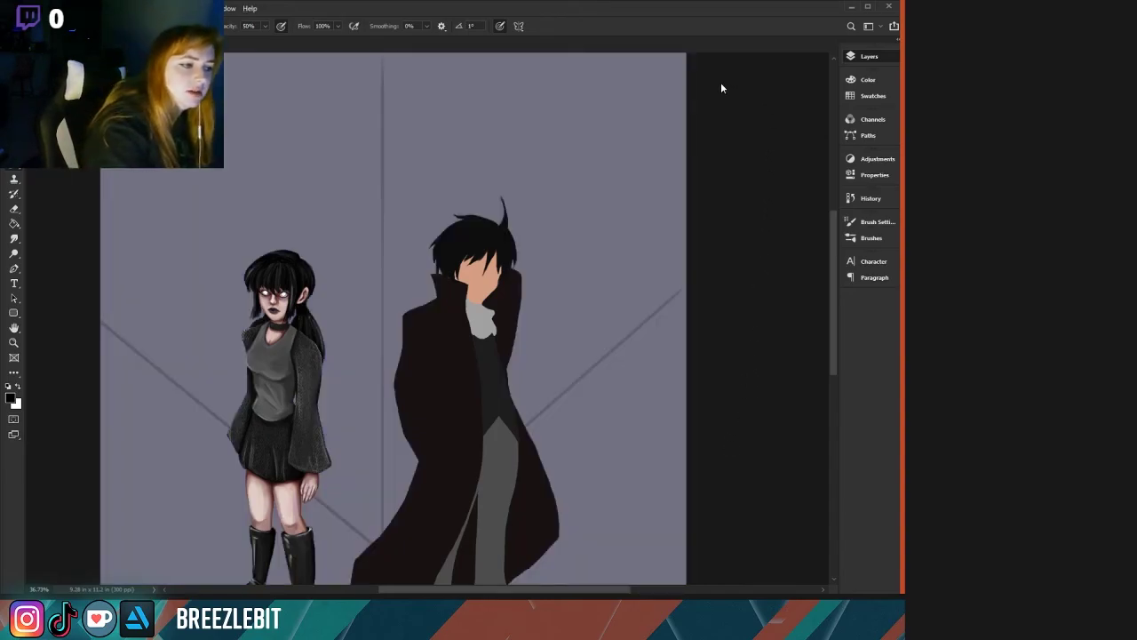
key("ctrl+z")
key("ctrl+z")
key("ctrl+z")
key("ctrl+z")
key("ctrl+z")
key("ctrl+z")
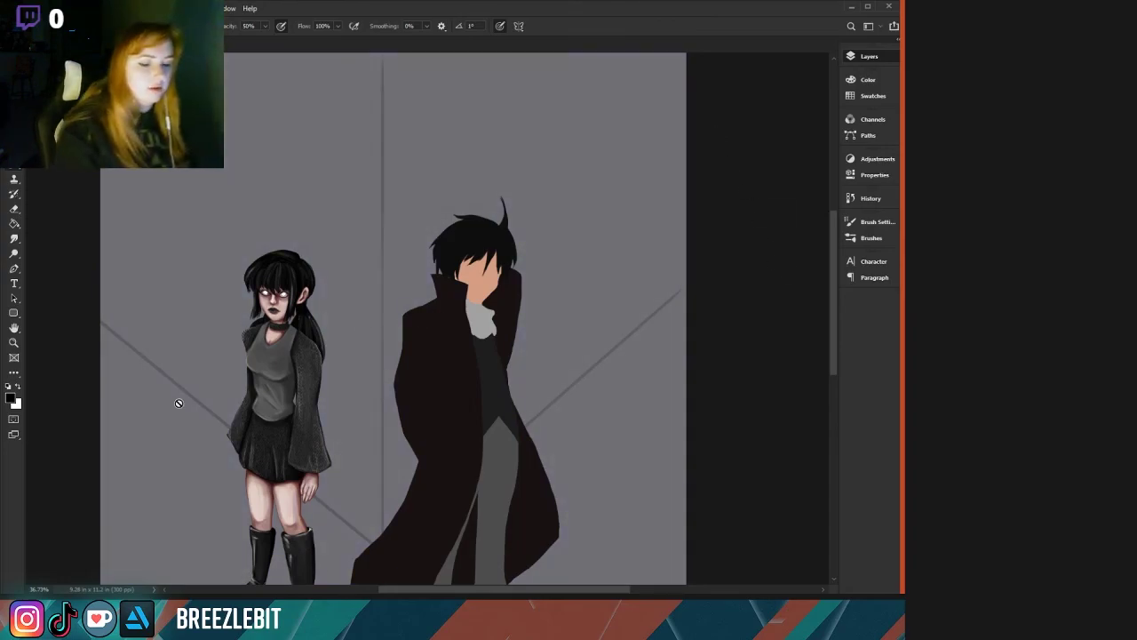
Examine the girl's skirt, legs, hand and boots up close against the grey background.
left_click_drag(203, 421, 250, 353)
left_click_drag(248, 392, 278, 365)
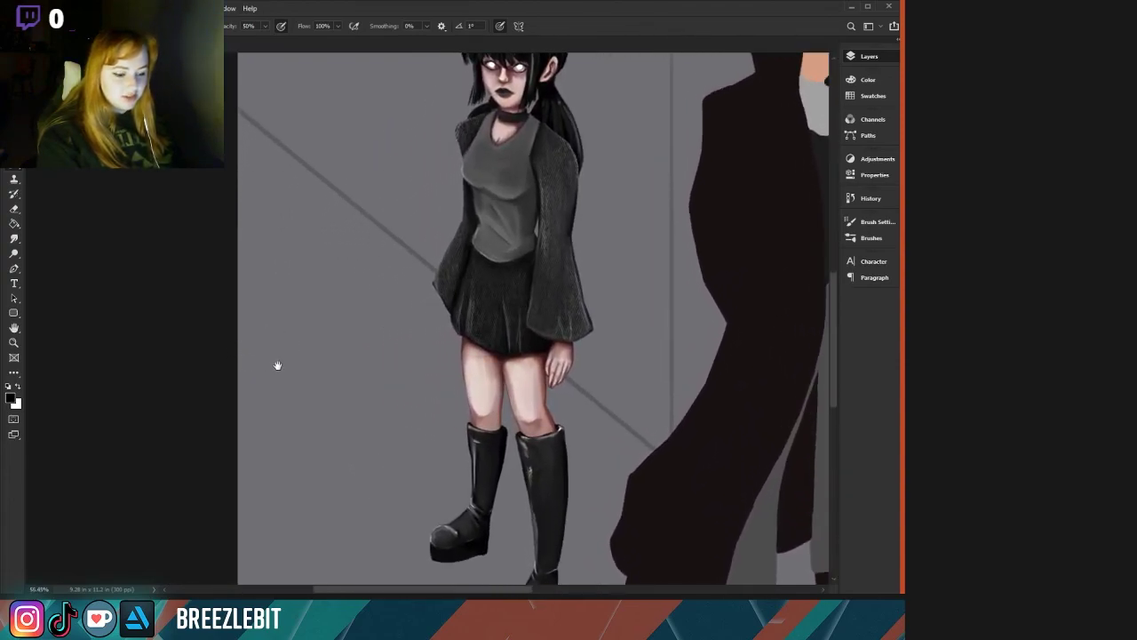
left_click_drag(290, 424, 125, 345)
left_click_drag(296, 519, 174, 386)
left_click_drag(333, 396, 130, 372)
left_click_drag(164, 448, 183, 299)
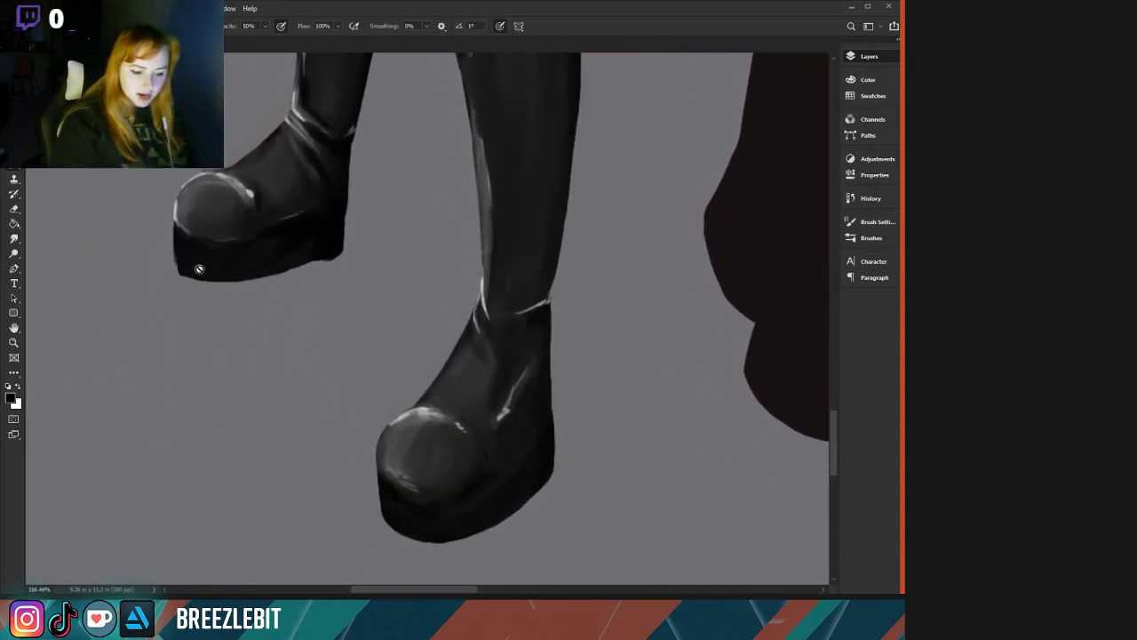
left_click_drag(120, 95, 141, 585)
left_click_drag(151, 525, 157, 553)
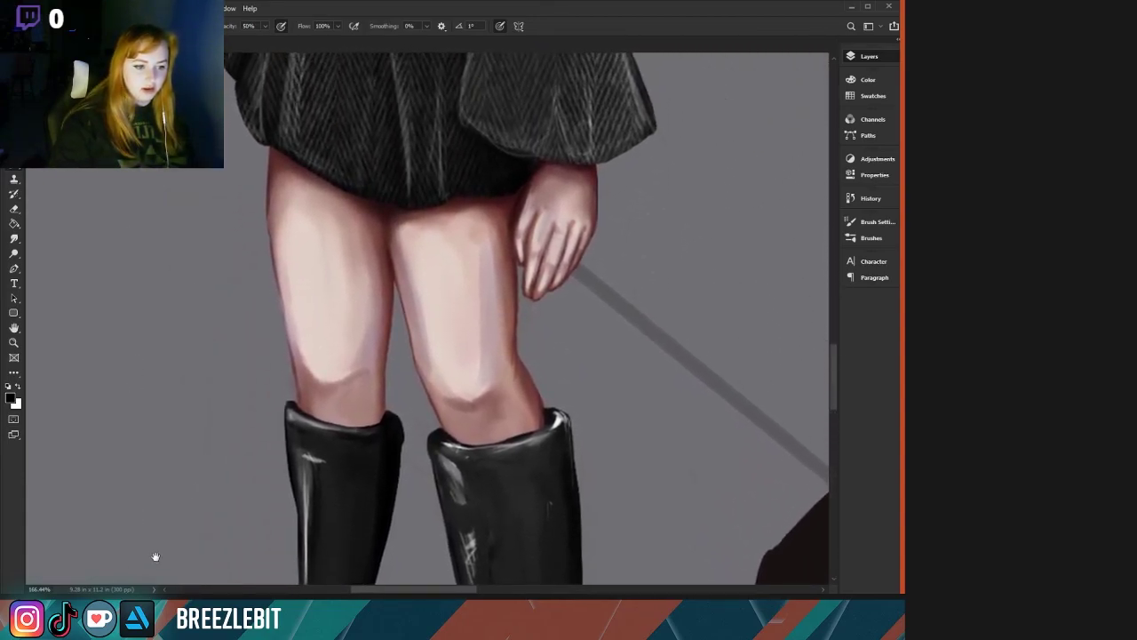
Examine the girl's face, hair and upper body up close, and compare both full figures against the grey background.
left_click_drag(169, 84, 192, 586)
left_click_drag(175, 164, 176, 587)
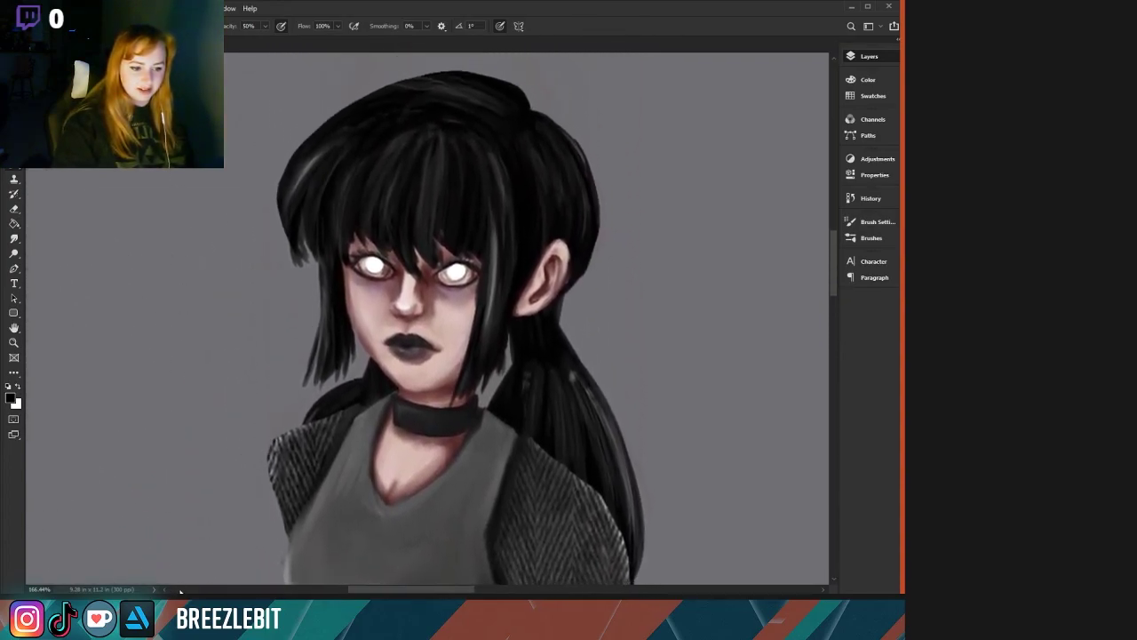
left_click_drag(173, 447, 198, 411)
scroll(302, 261, "up", 6)
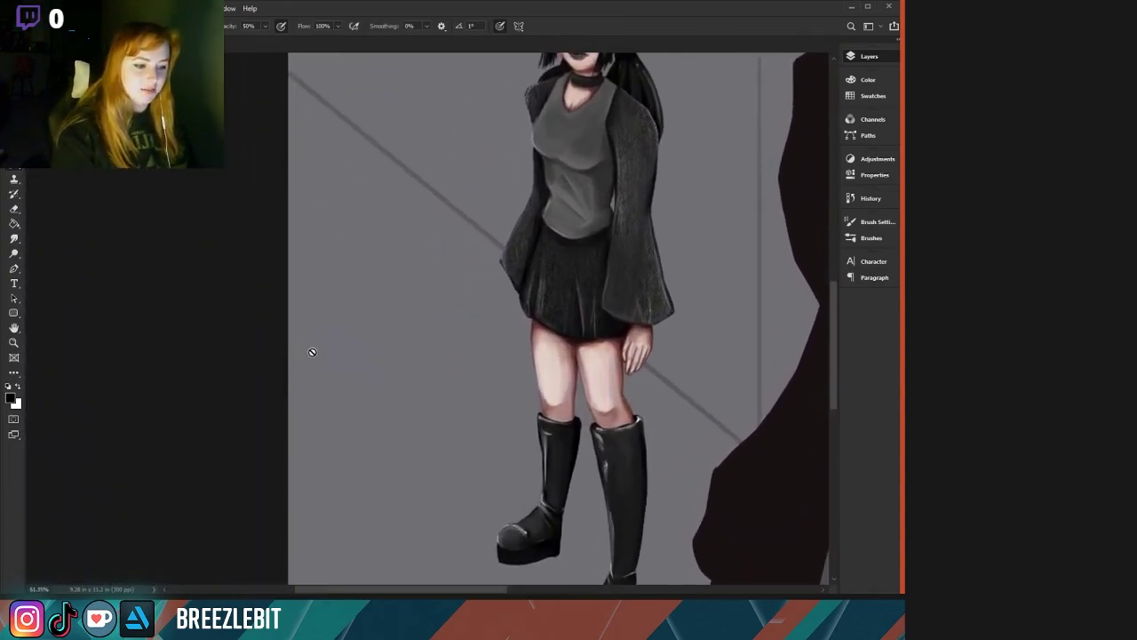
scroll(210, 438, "down", 3)
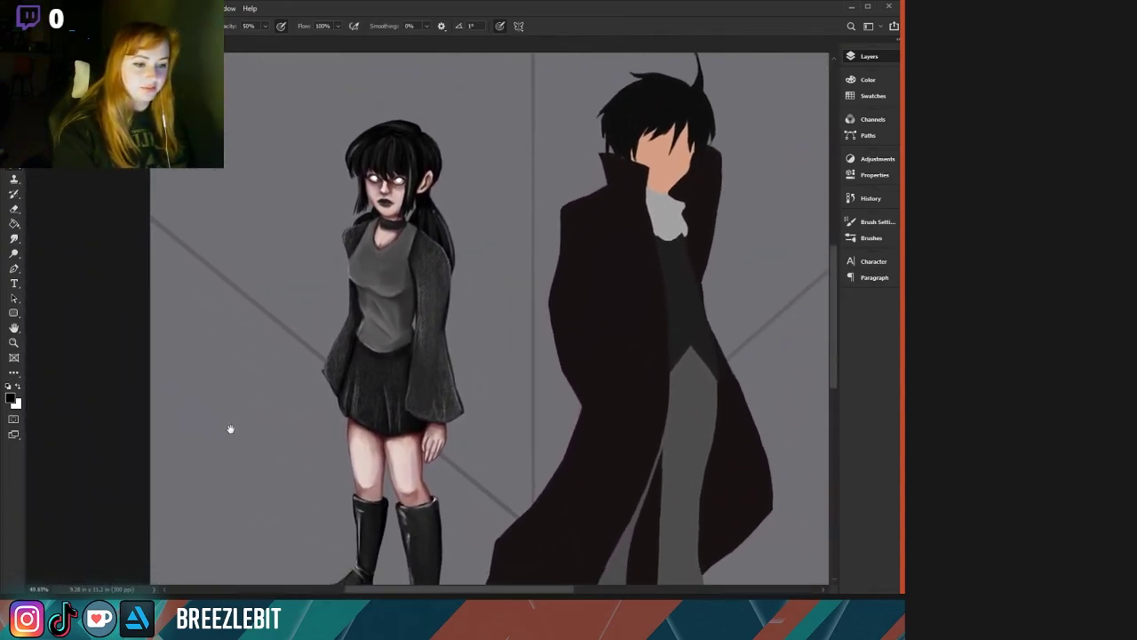
mouse_move(234, 390)
left_mouse_down()
mouse_move(236, 367)
mouse_move(242, 382)
left_mouse_up()
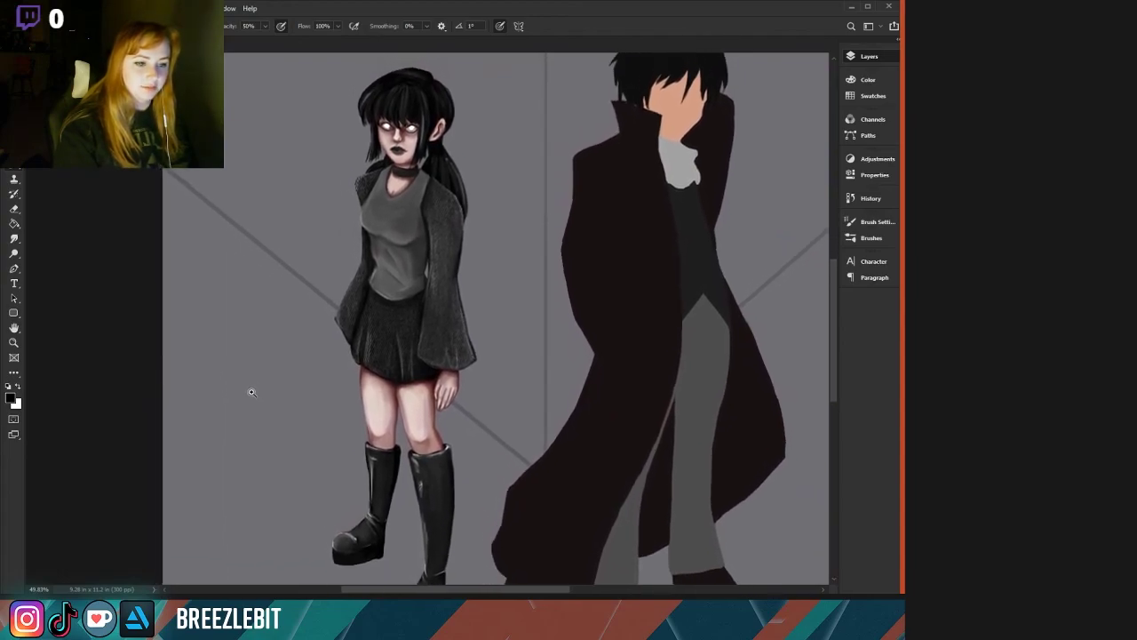
scroll(250, 390, "down", 2)
scroll(240, 395, "down", 1)
scroll(235, 398, "down", 1)
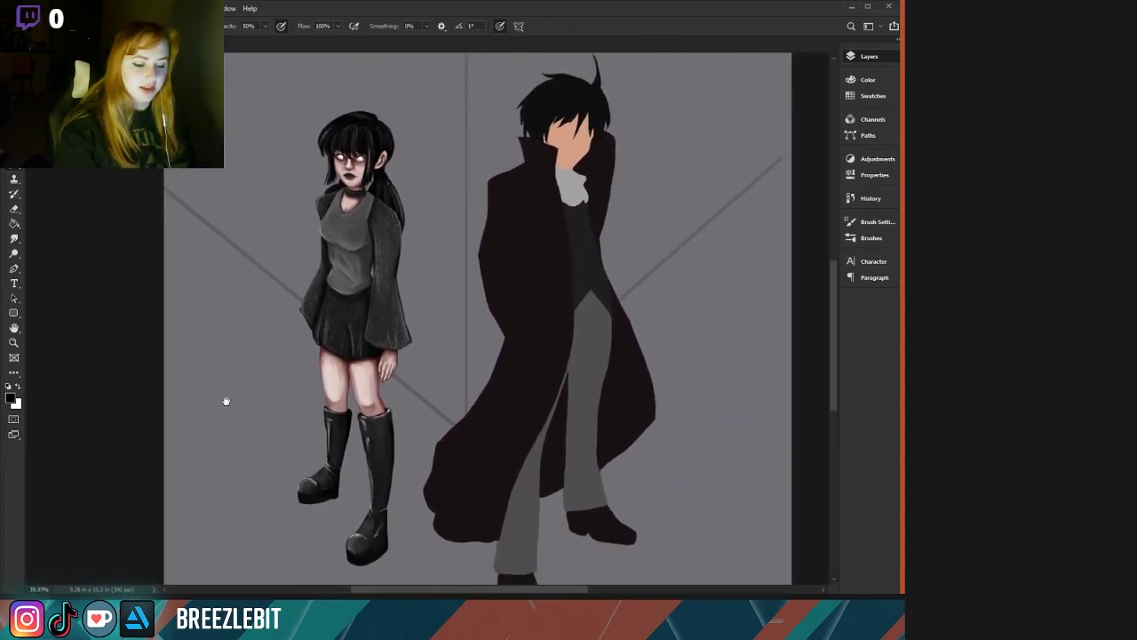
left_click_drag(237, 400, 240, 404)
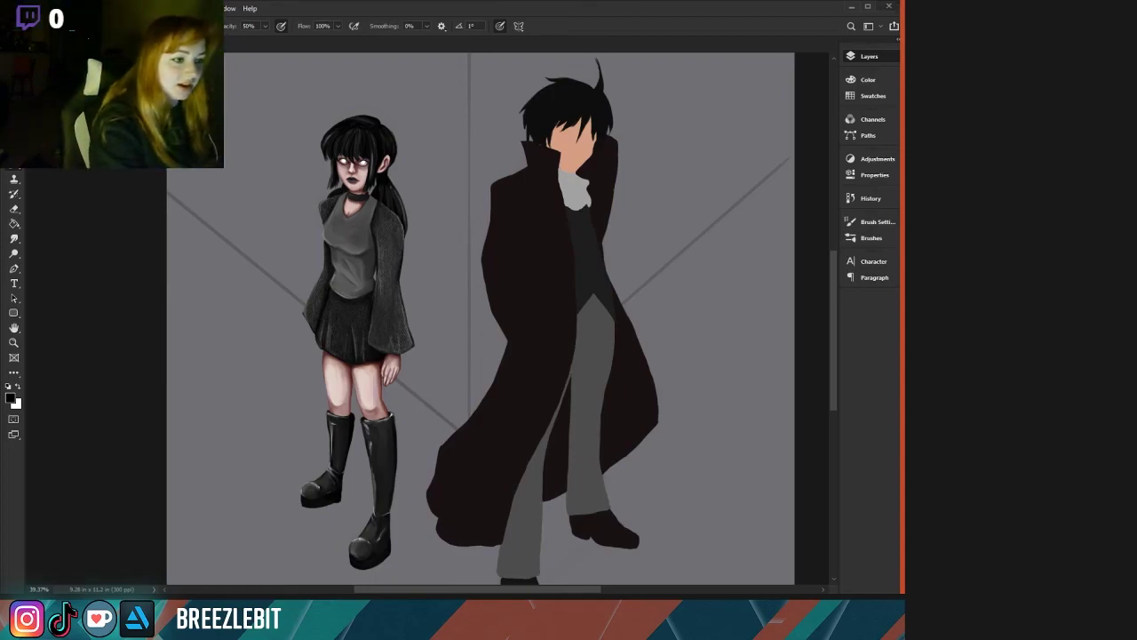
Close the painting application with the two-character illustration.
left_click(888, 6)
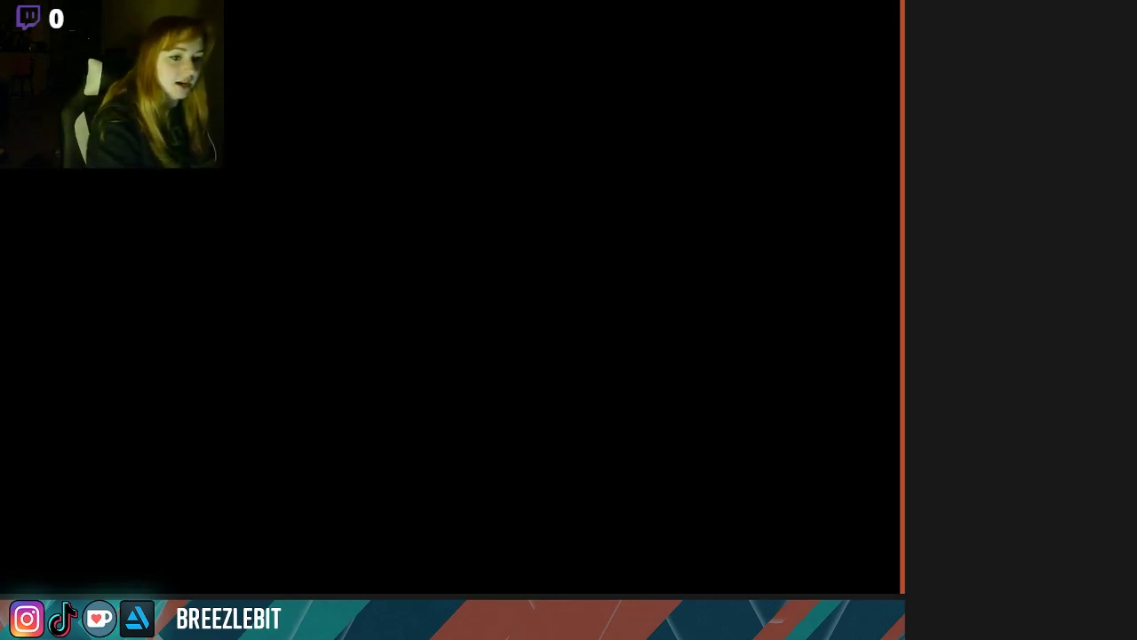